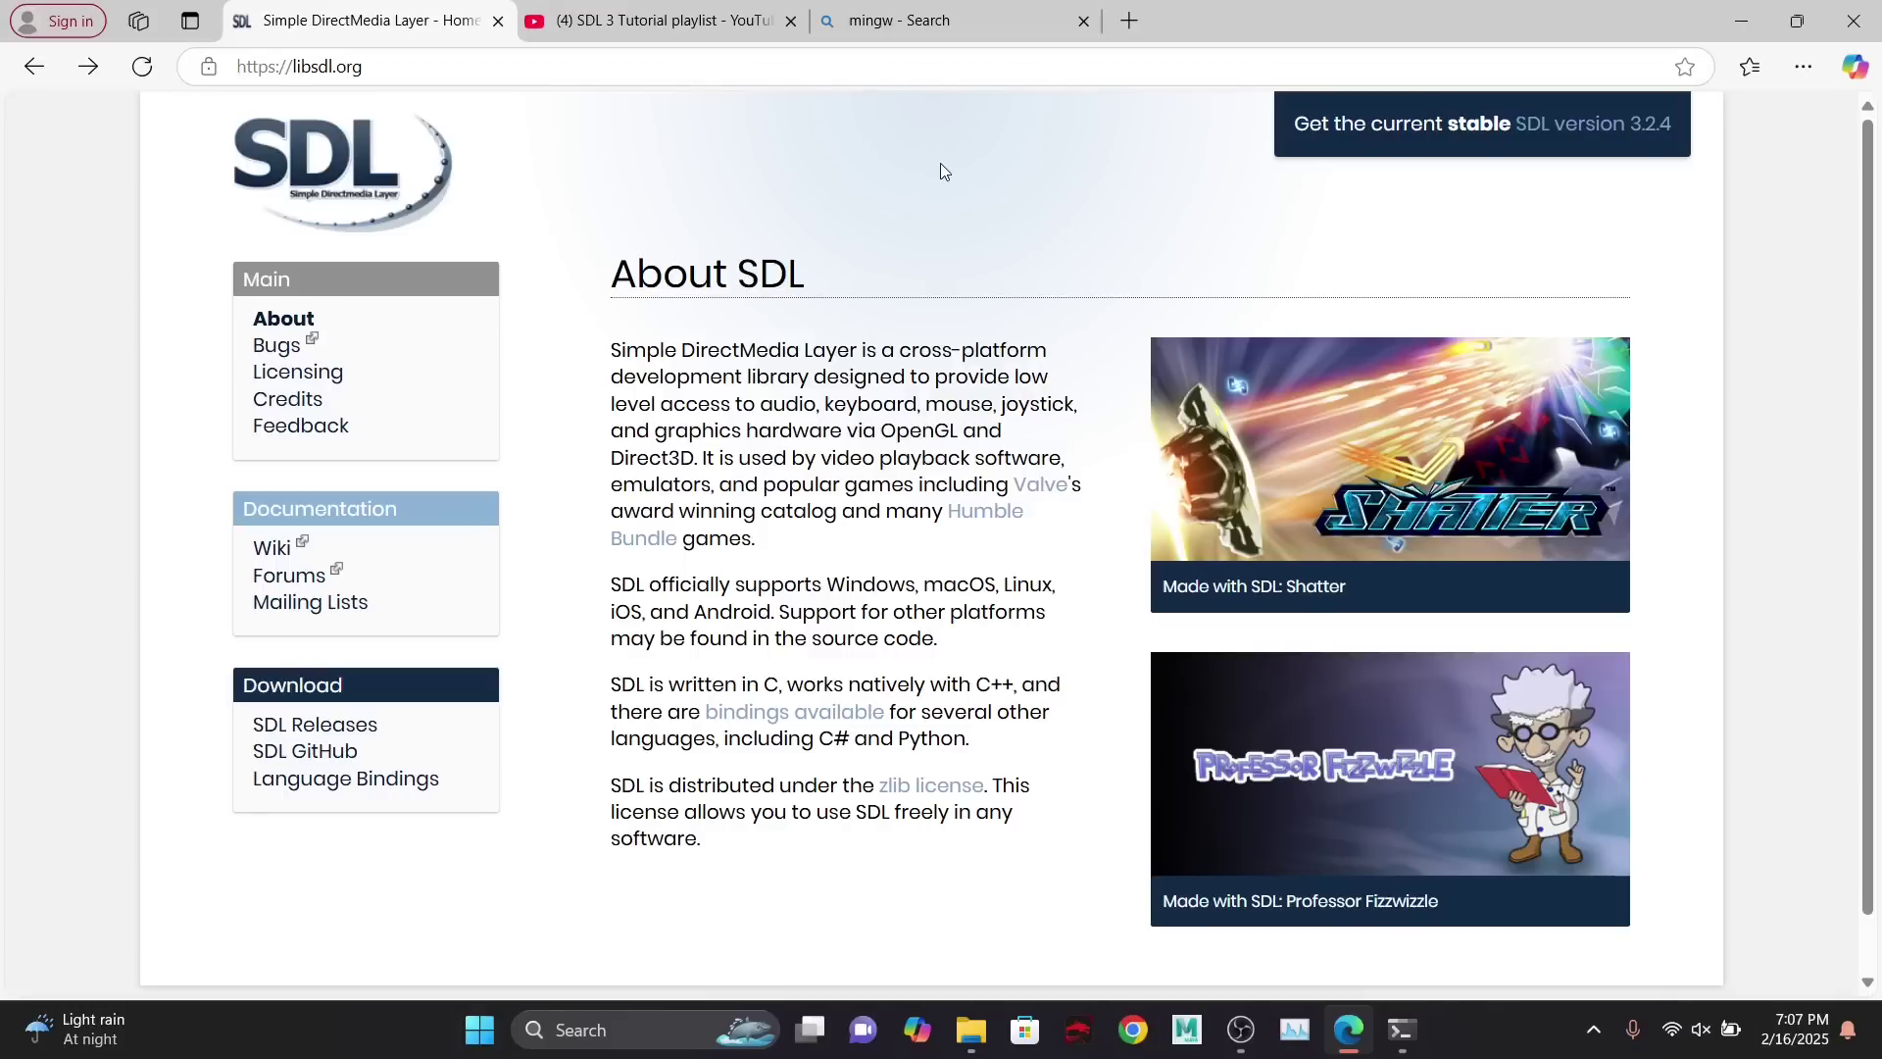
# - Open the release page for stable SDL version 3.2.4, and run g++.exe in Command Prompt to check for the compiler
pyautogui.click(1578, 143)
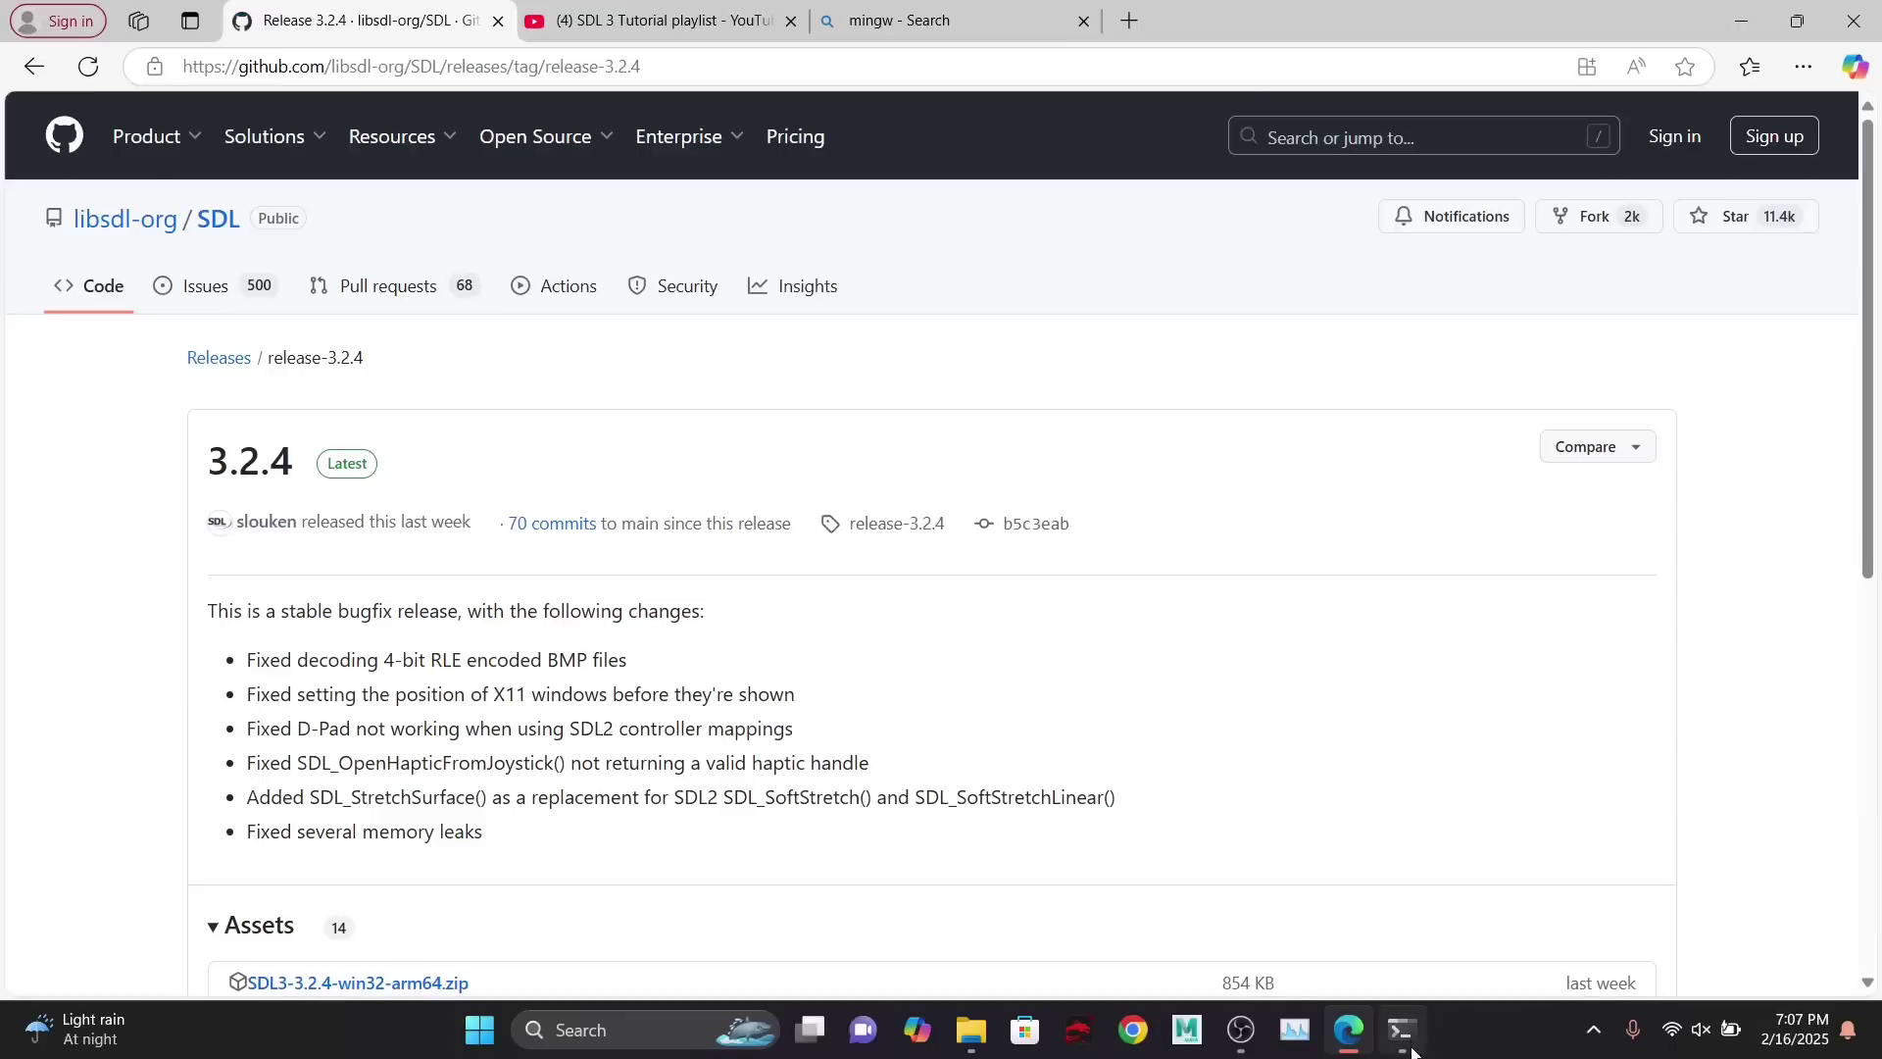
pyautogui.click(1408, 1047)
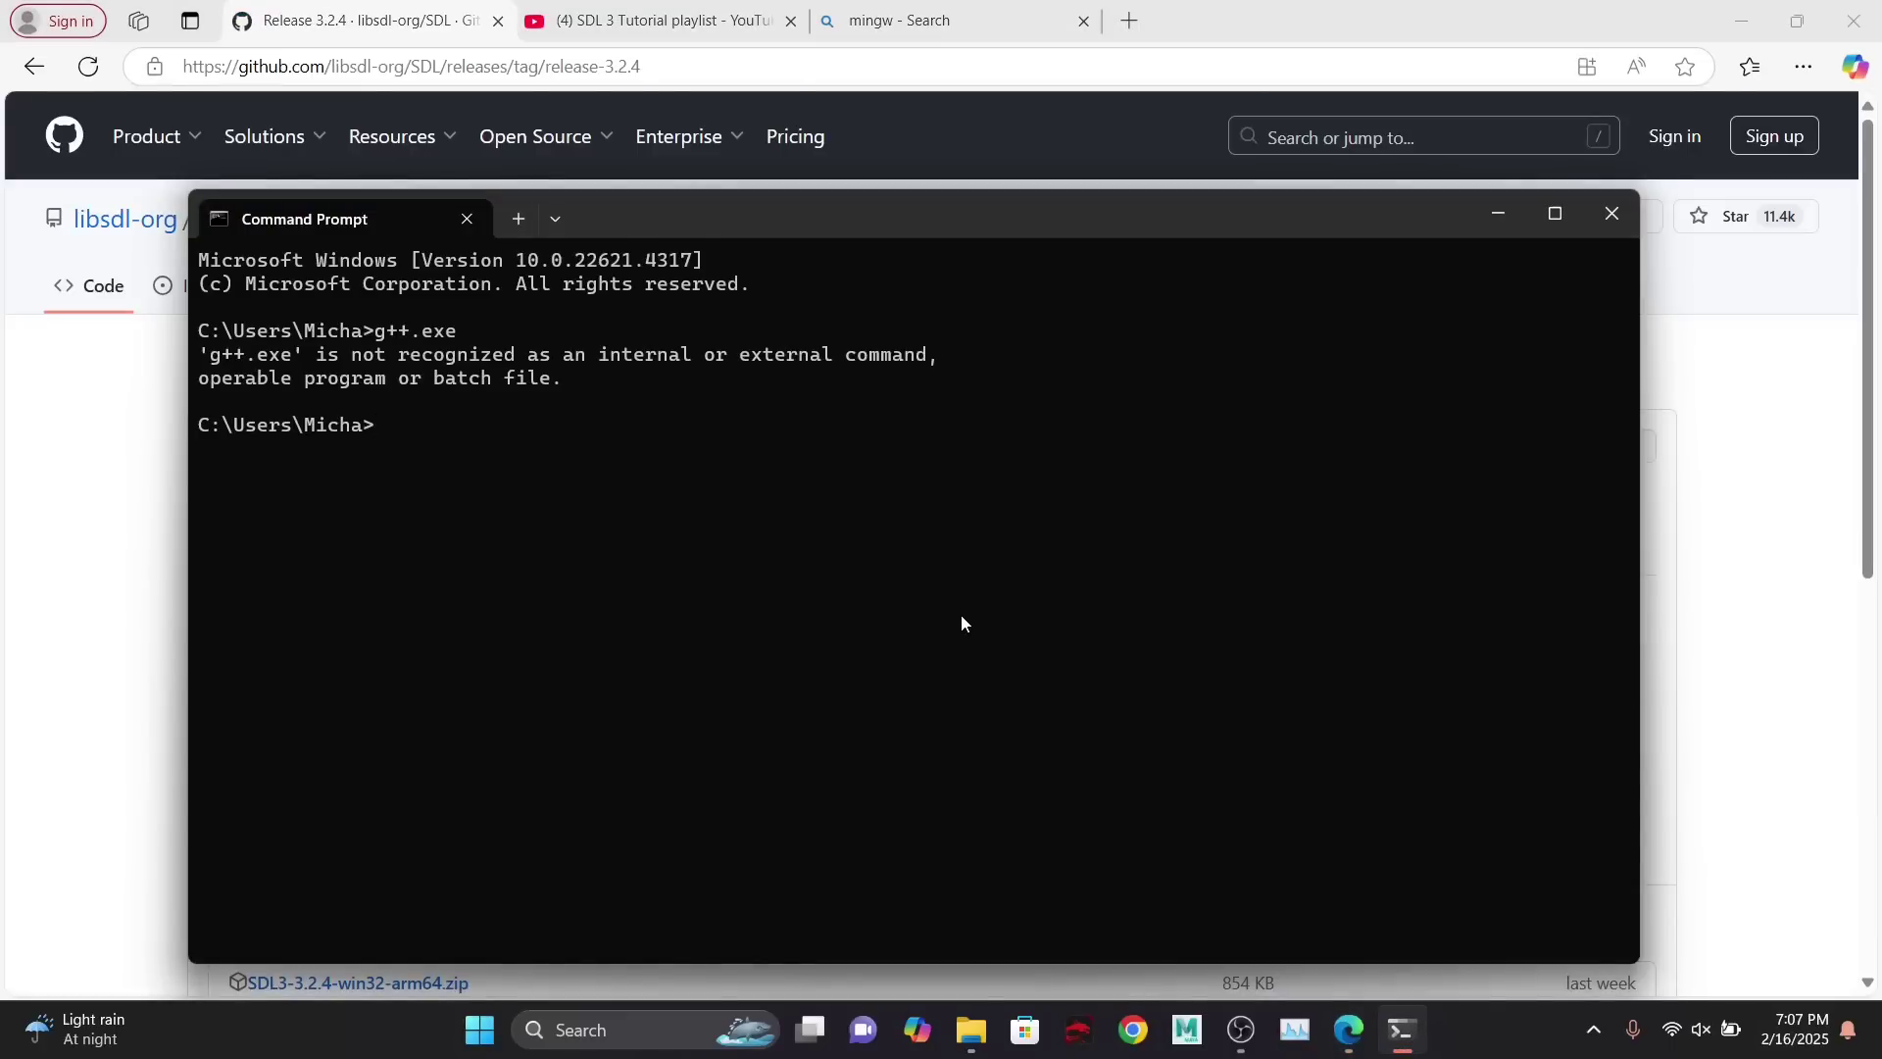
pyautogui.write('g++.exe')
pyautogui.press('Return')
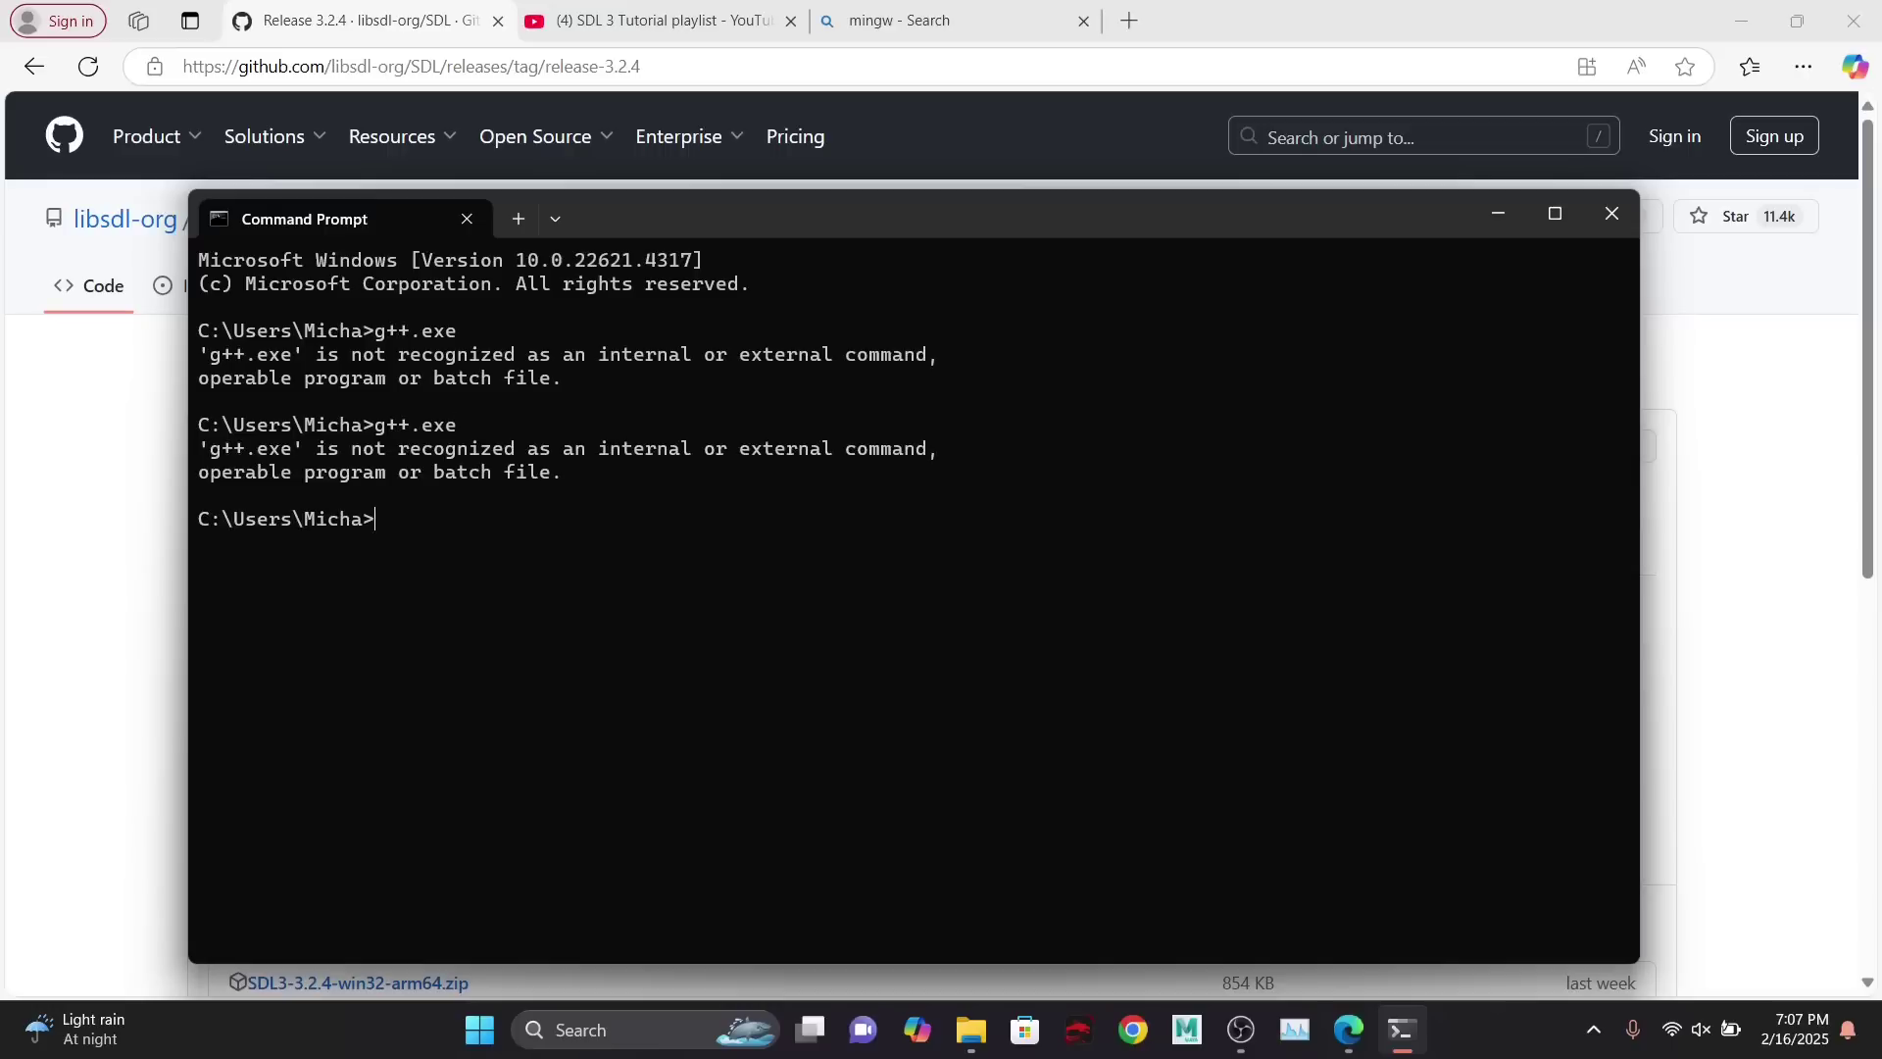
pyautogui.click(1614, 214)
# - View the SDL 3 Tutorial playlist, close that page and return to the SDL 3.2.4 release page
pyautogui.click(679, 15)
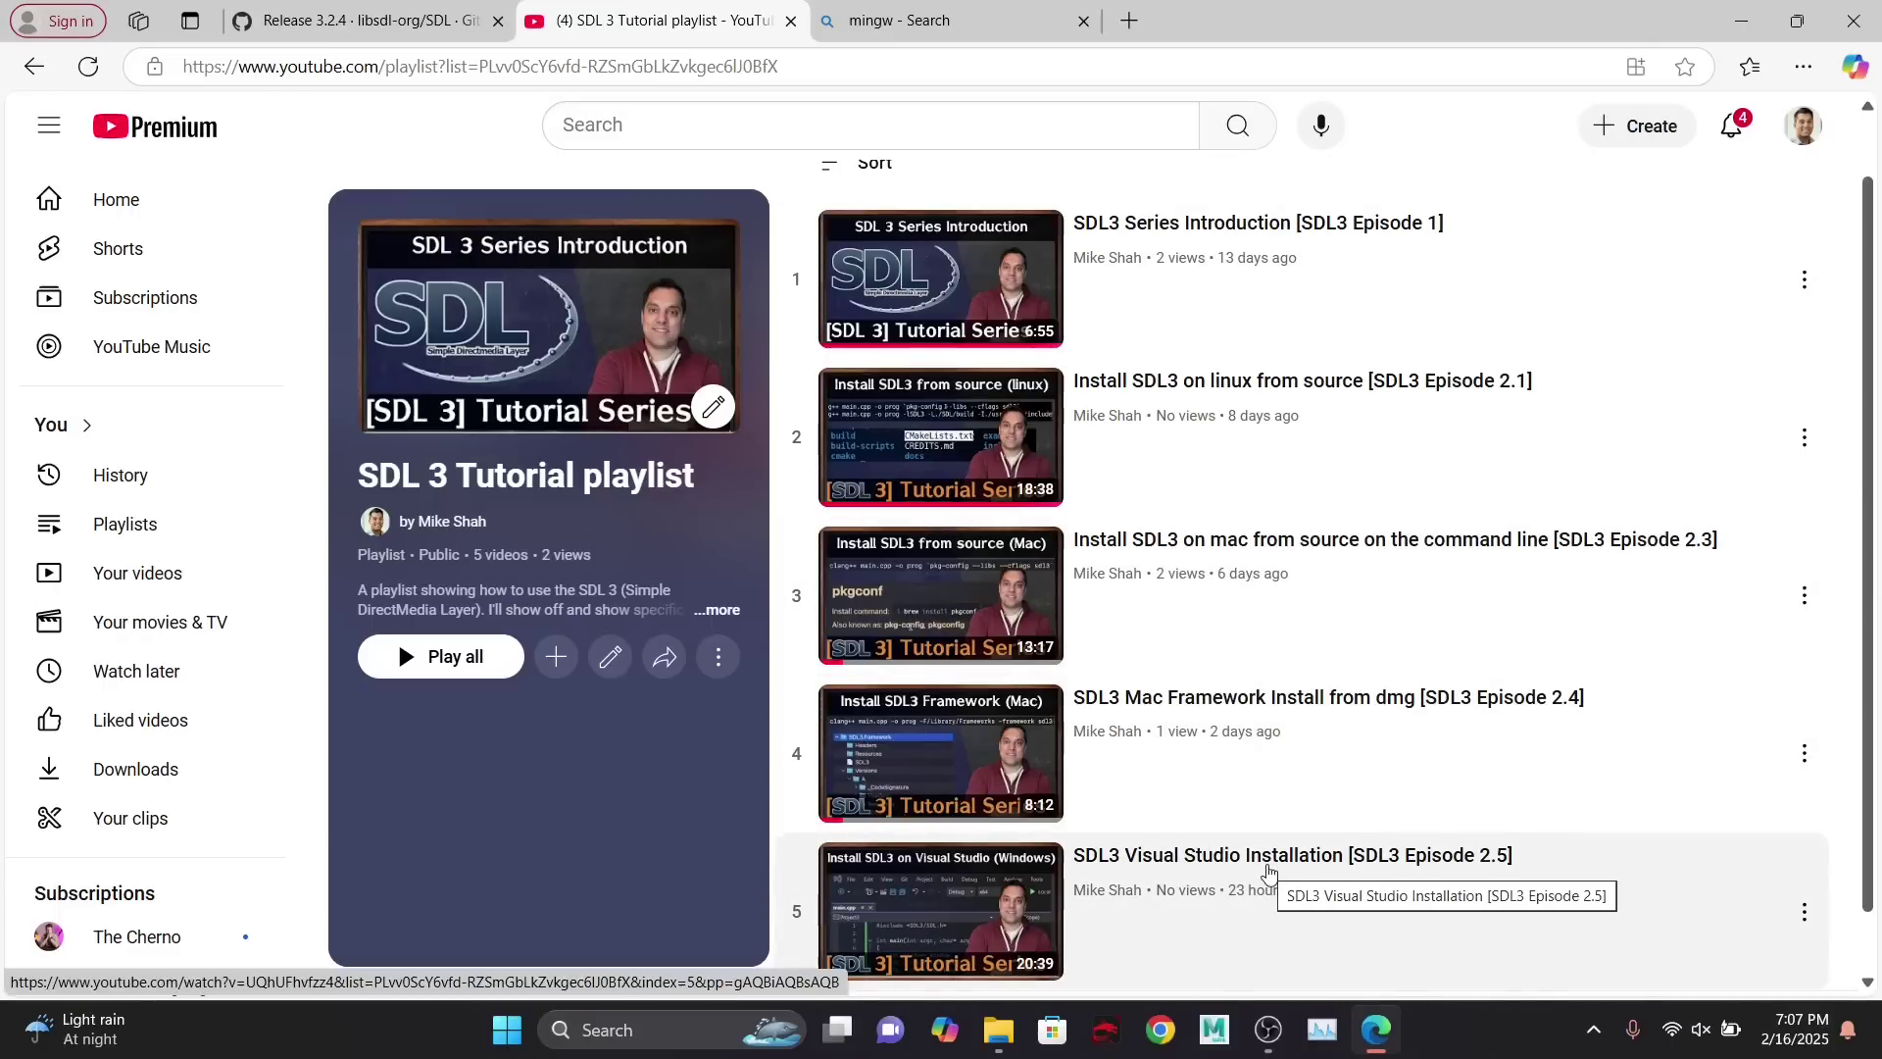
pyautogui.click(790, 21)
pyautogui.click(363, 20)
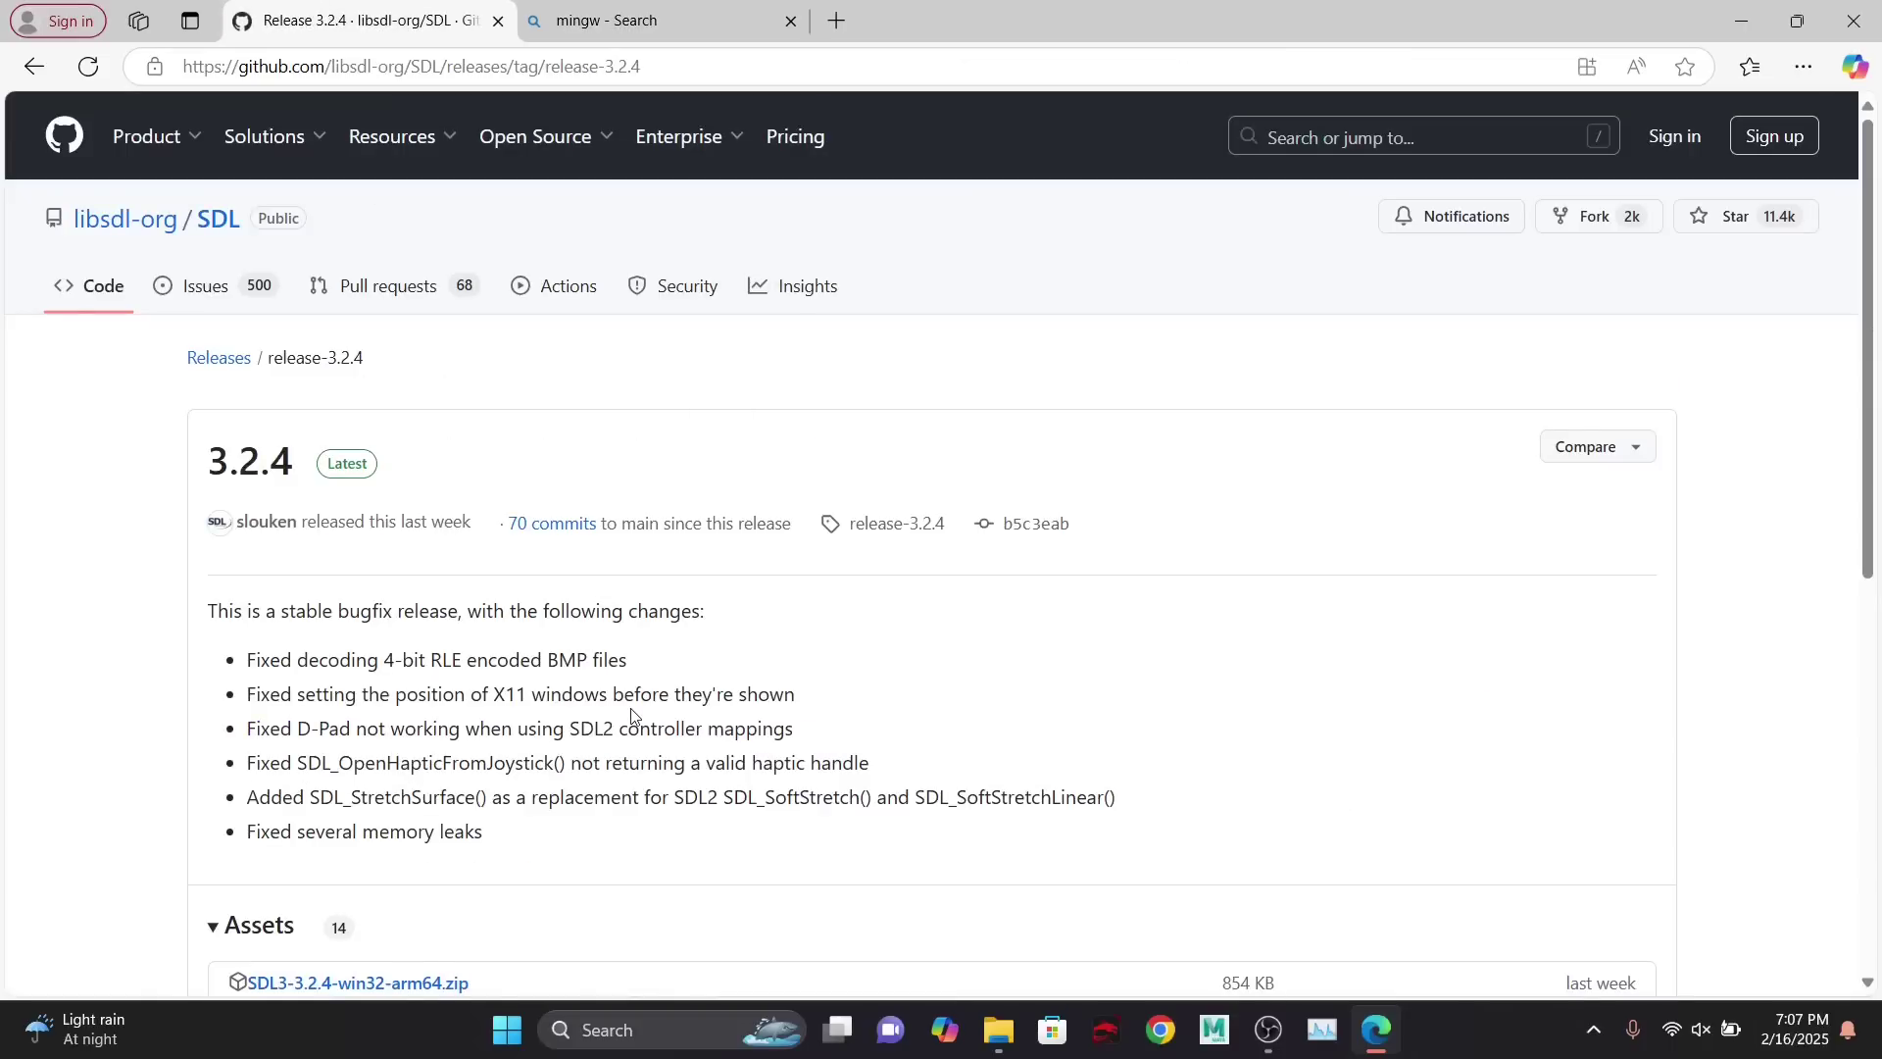
# - Download SDL3-devel-3.2.4-mingw.zip from the release assets
pyautogui.scroll(-1, 632, 715)
pyautogui.scroll(-5, 632, 716)
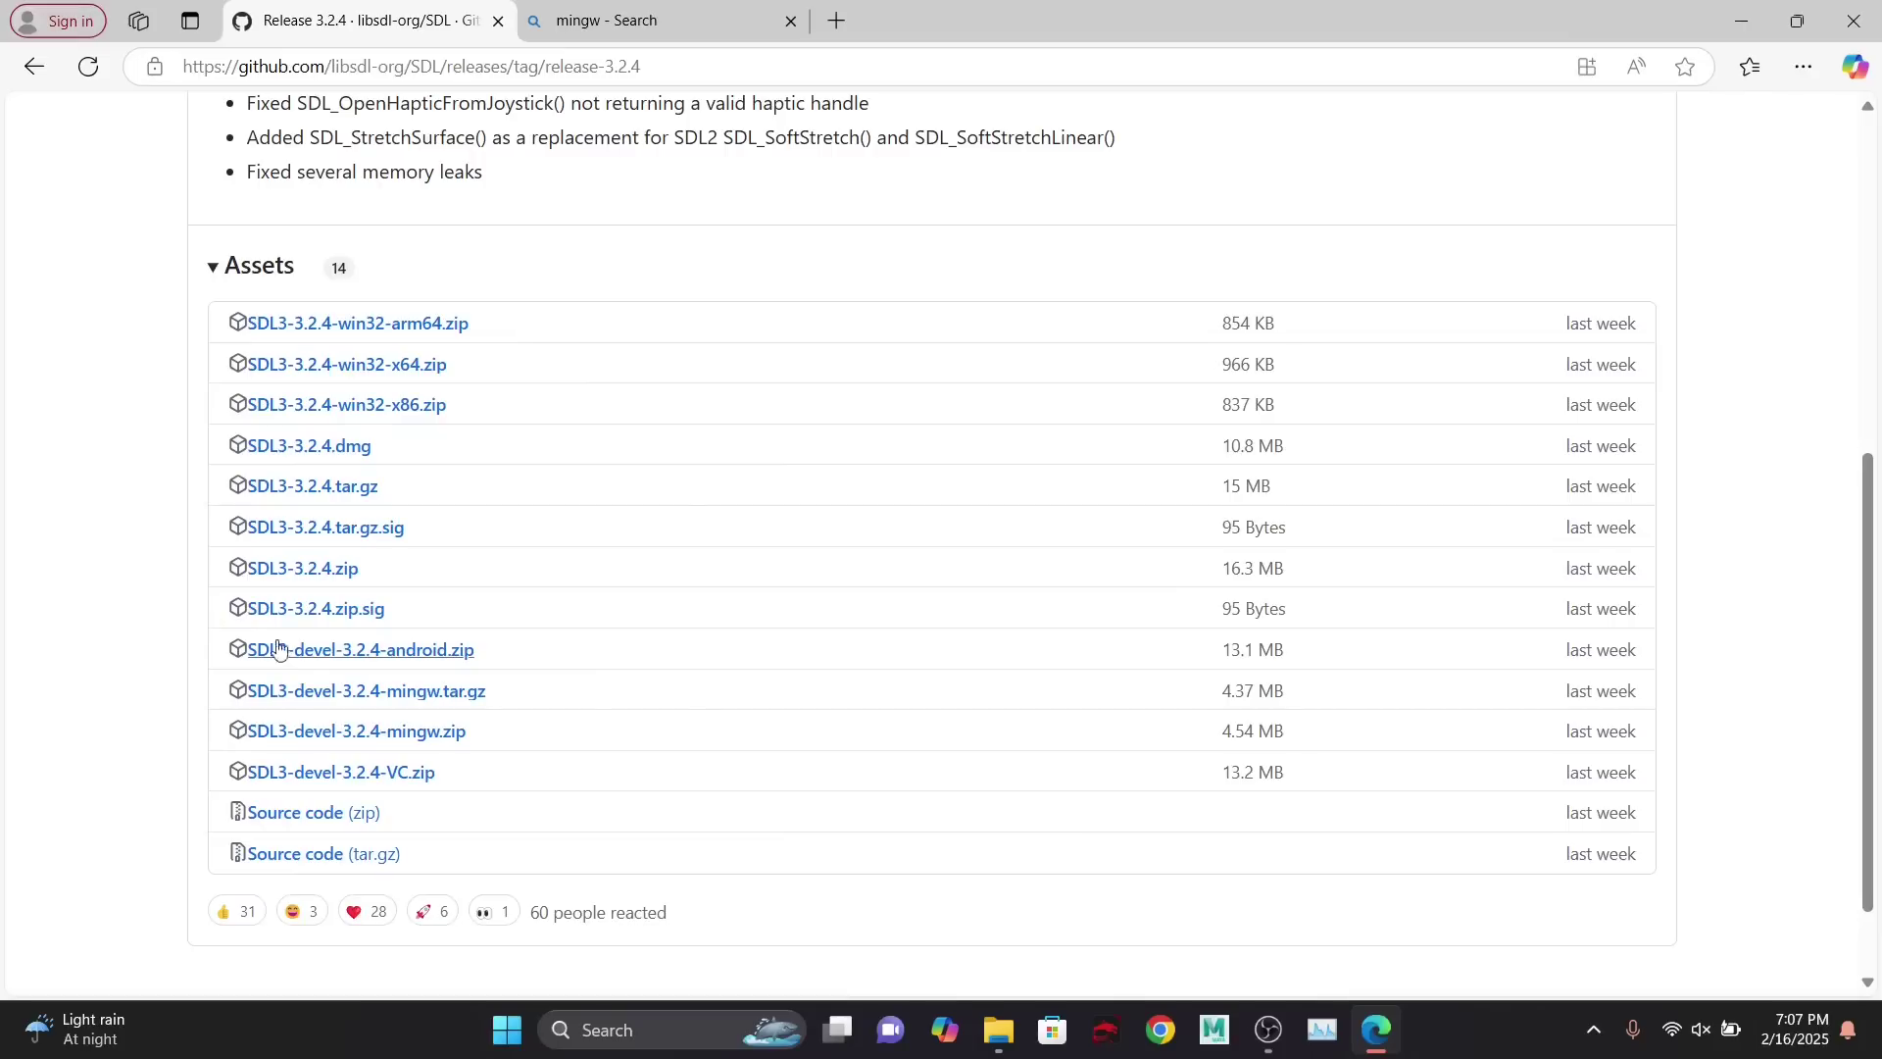
pyautogui.moveTo(550, 693); pyautogui.dragTo(252, 698)
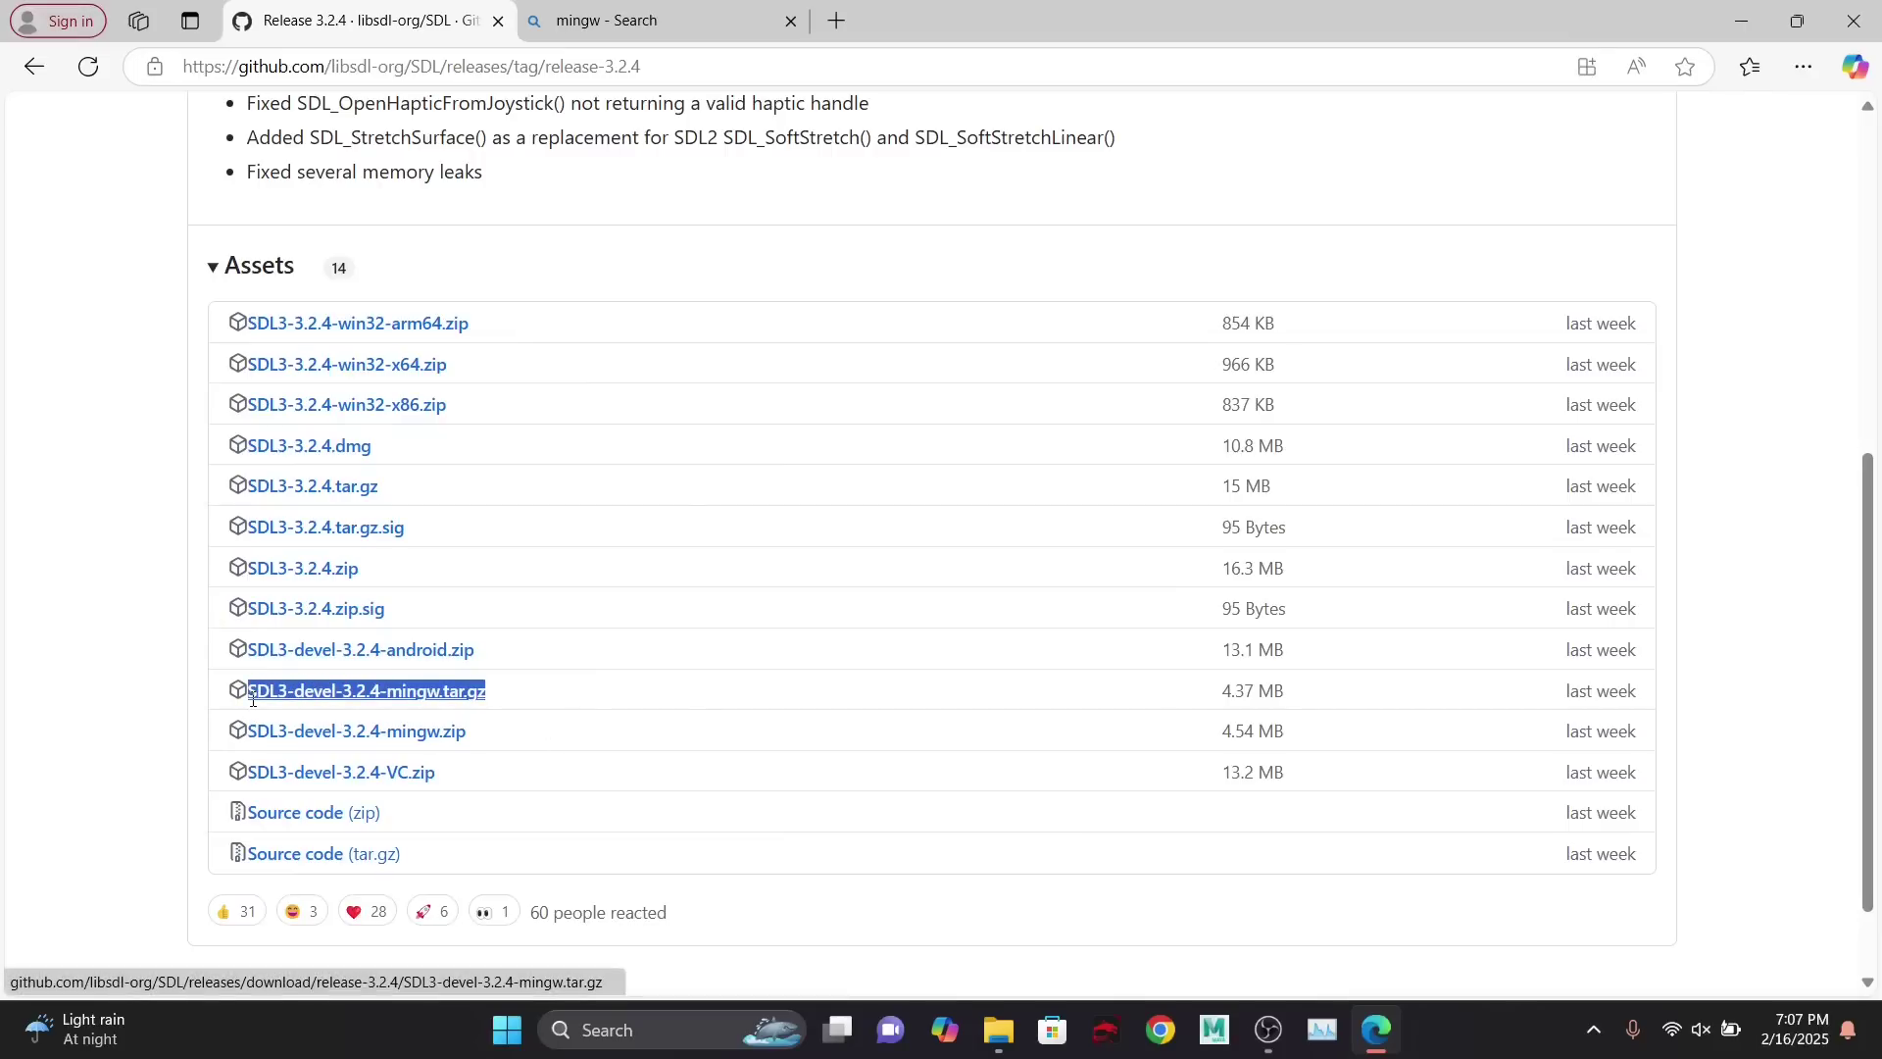
pyautogui.click(168, 722)
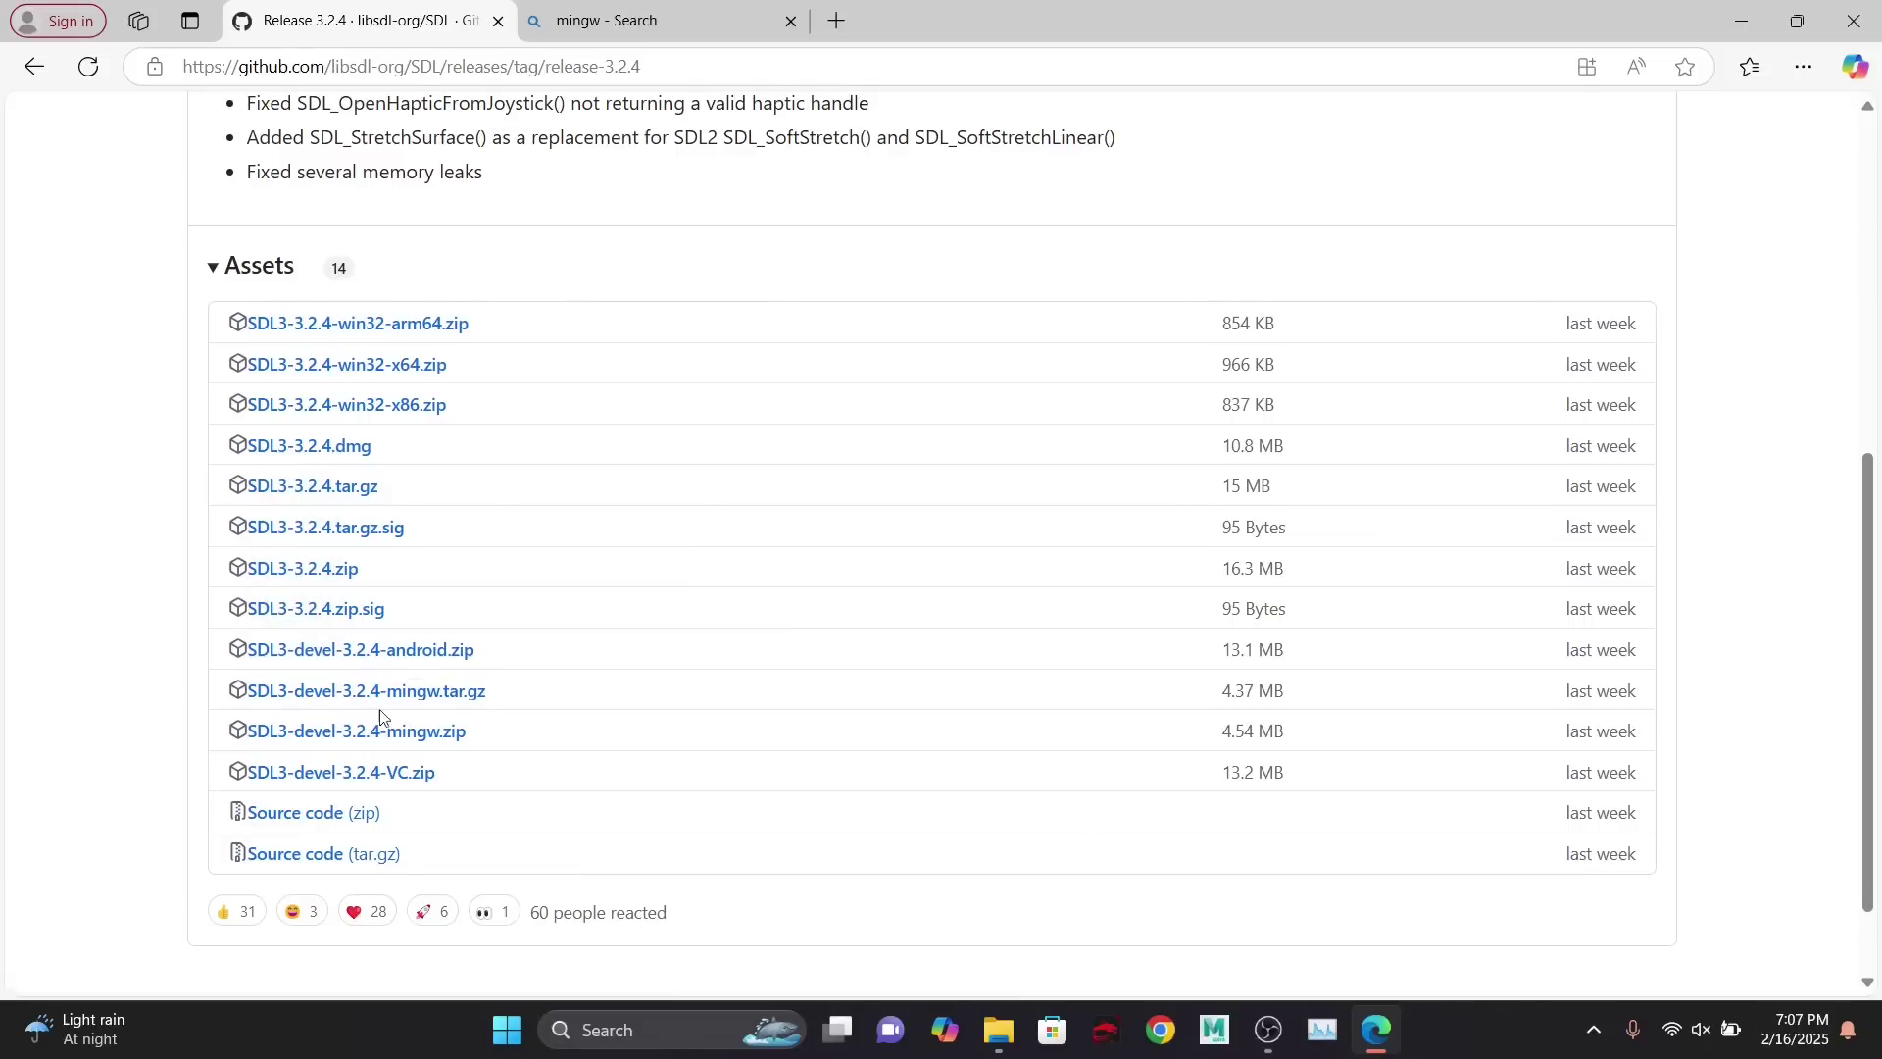
pyautogui.moveTo(477, 742)
pyautogui.mouseDown()
pyautogui.moveTo(461, 718)
pyautogui.moveTo(461, 740)
pyautogui.mouseUp()
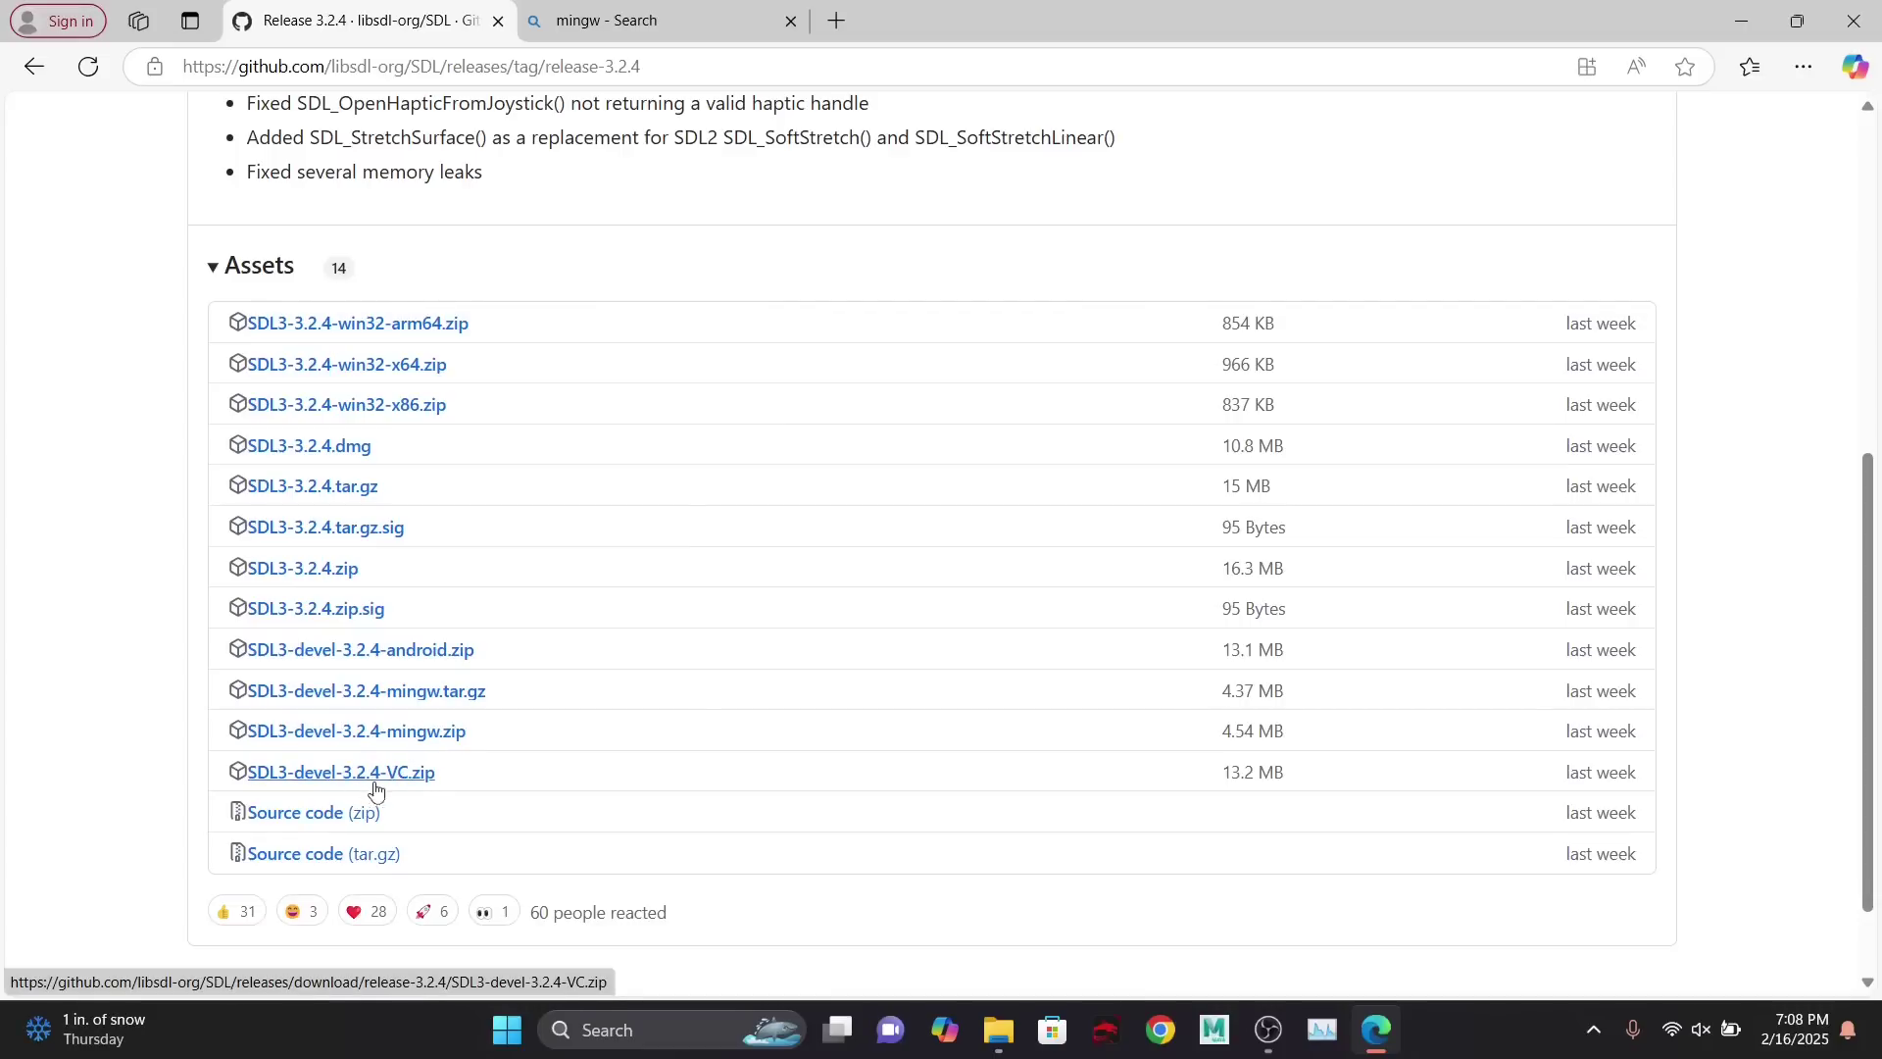
pyautogui.click(448, 746)
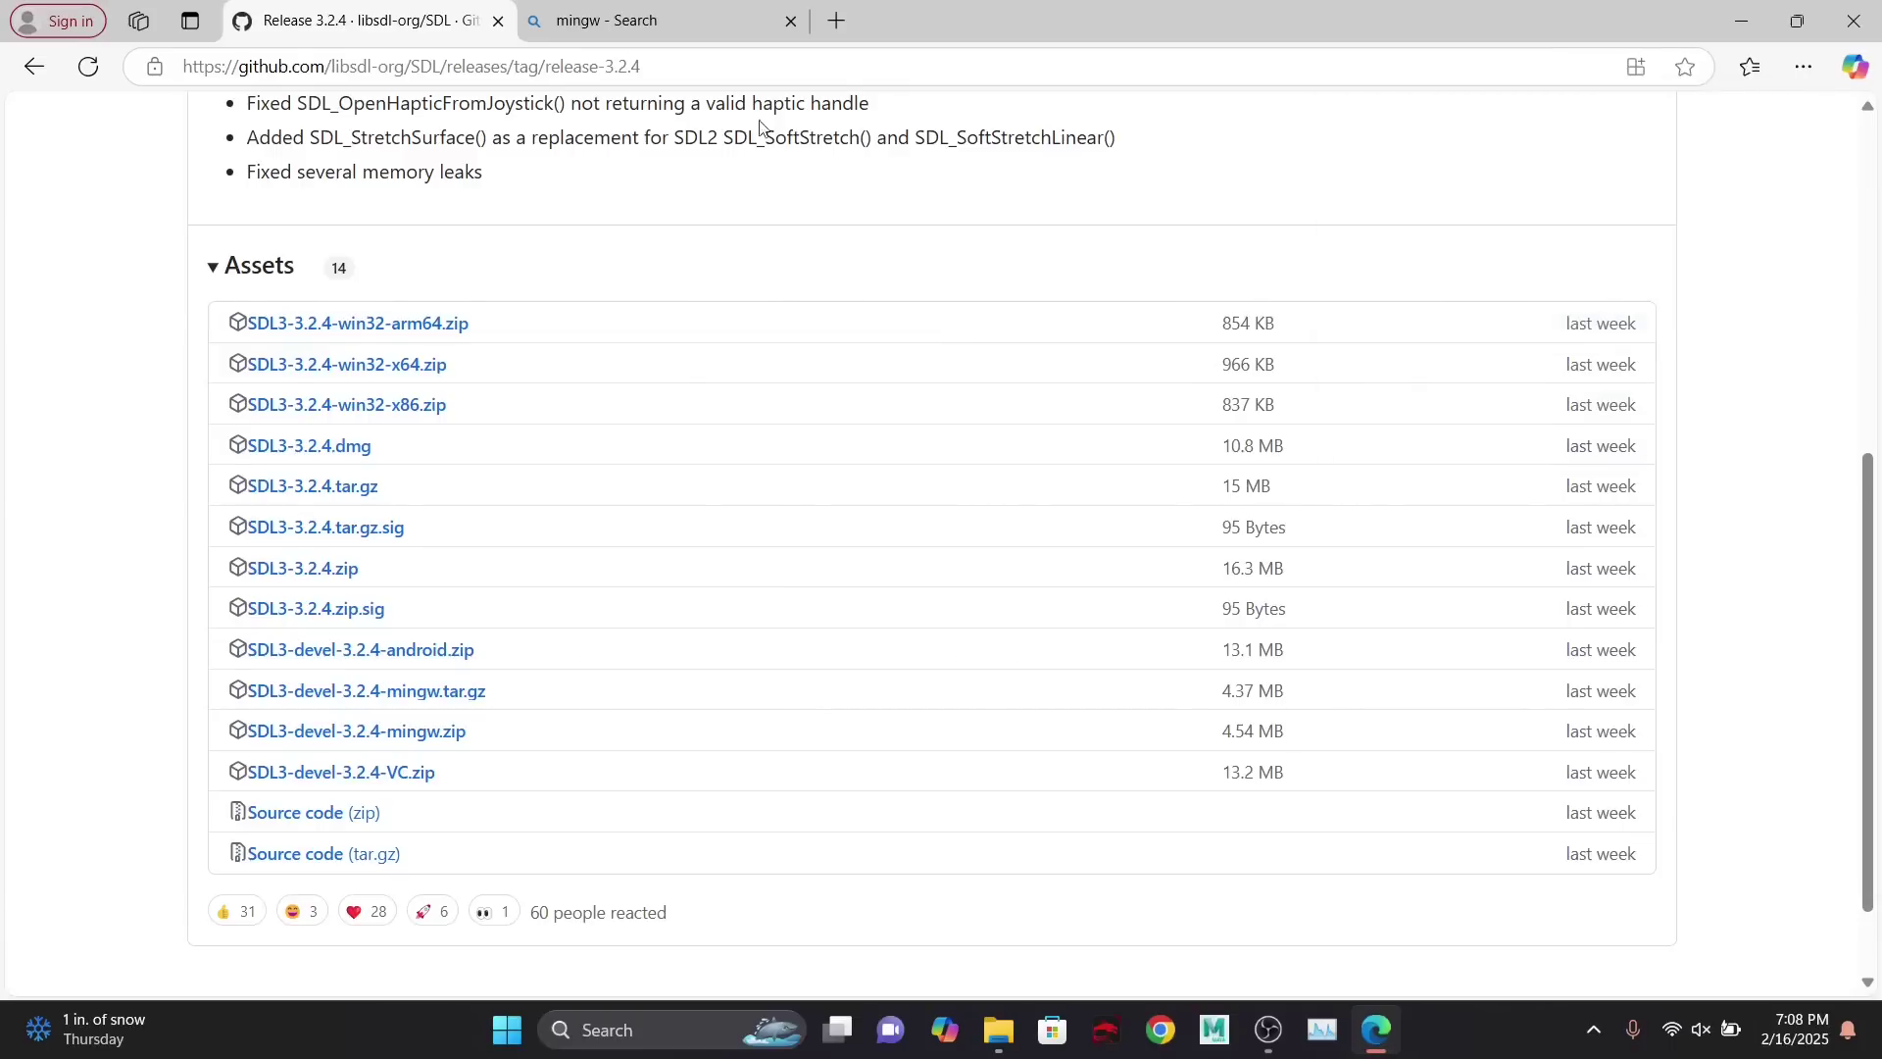
# - Look through the mingw search results and open the mingw-w64 Pre-built Toolchains page
pyautogui.click(686, 22)
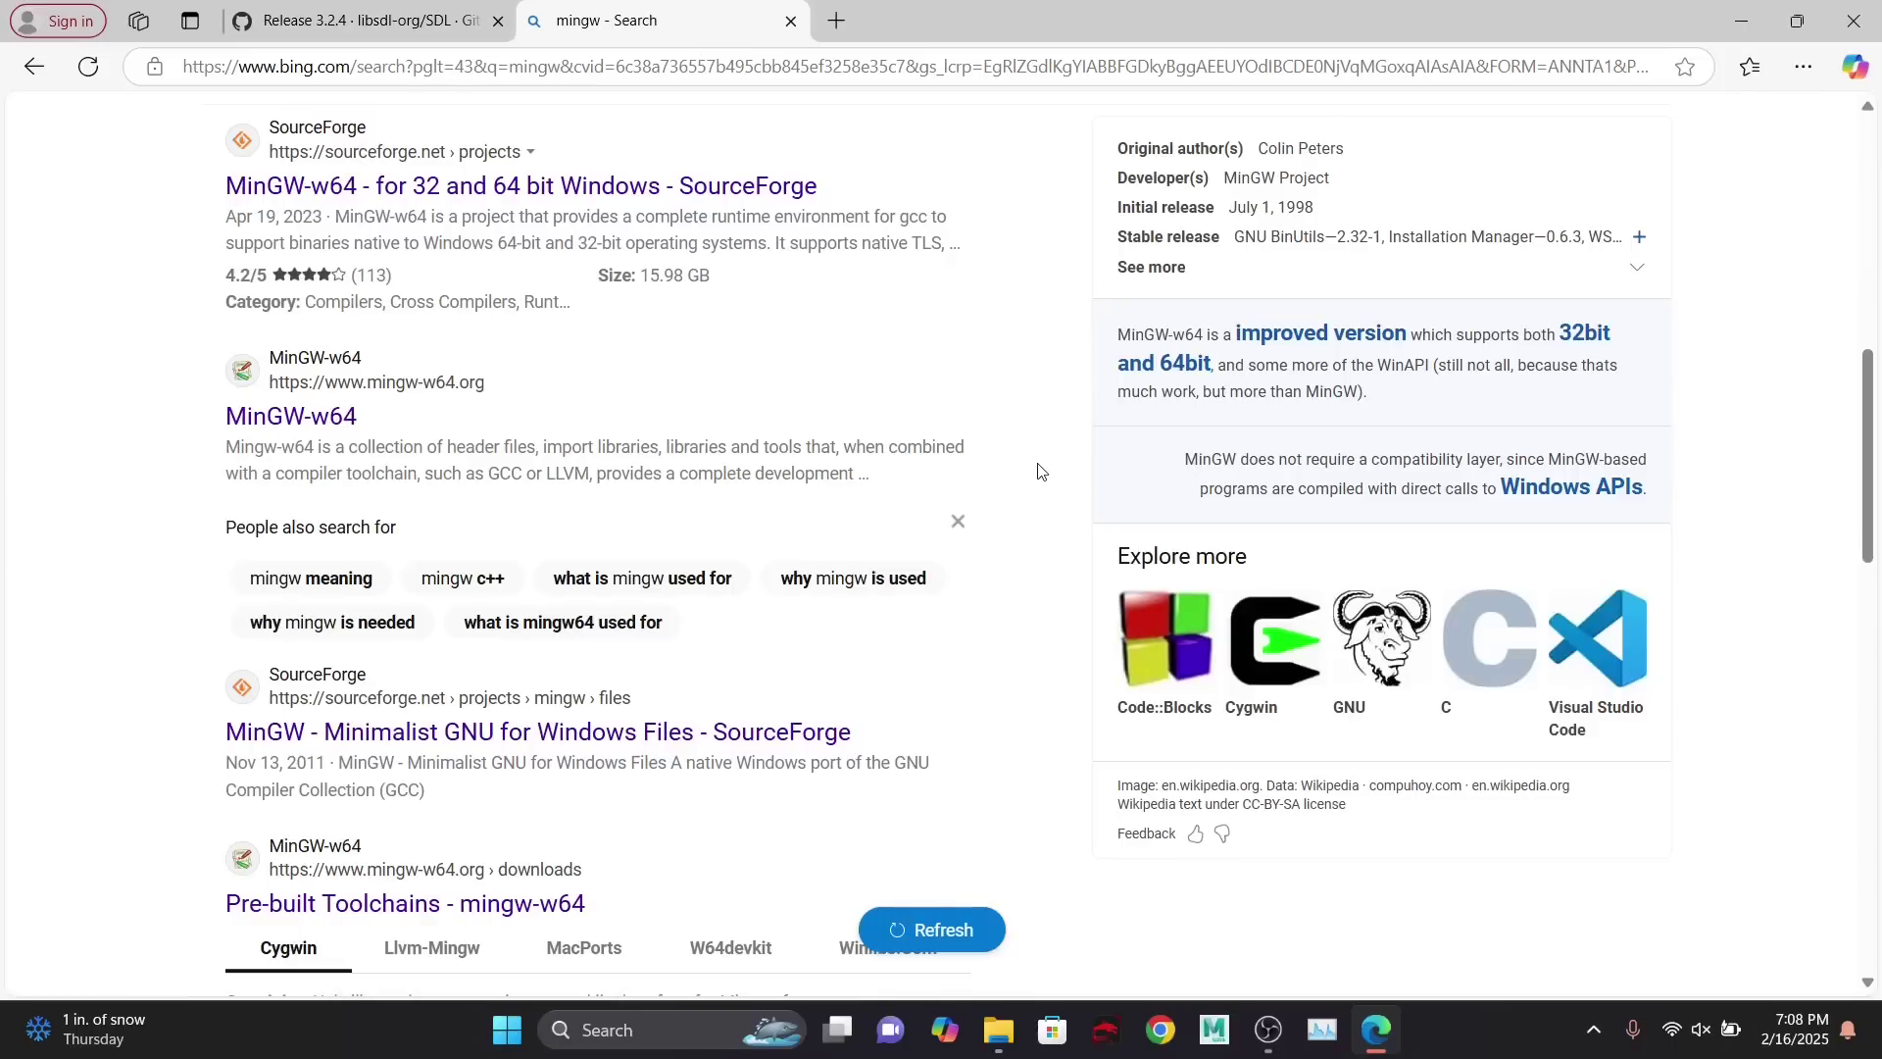
pyautogui.scroll(2, 1008, 343)
pyautogui.scroll(3, 1007, 343)
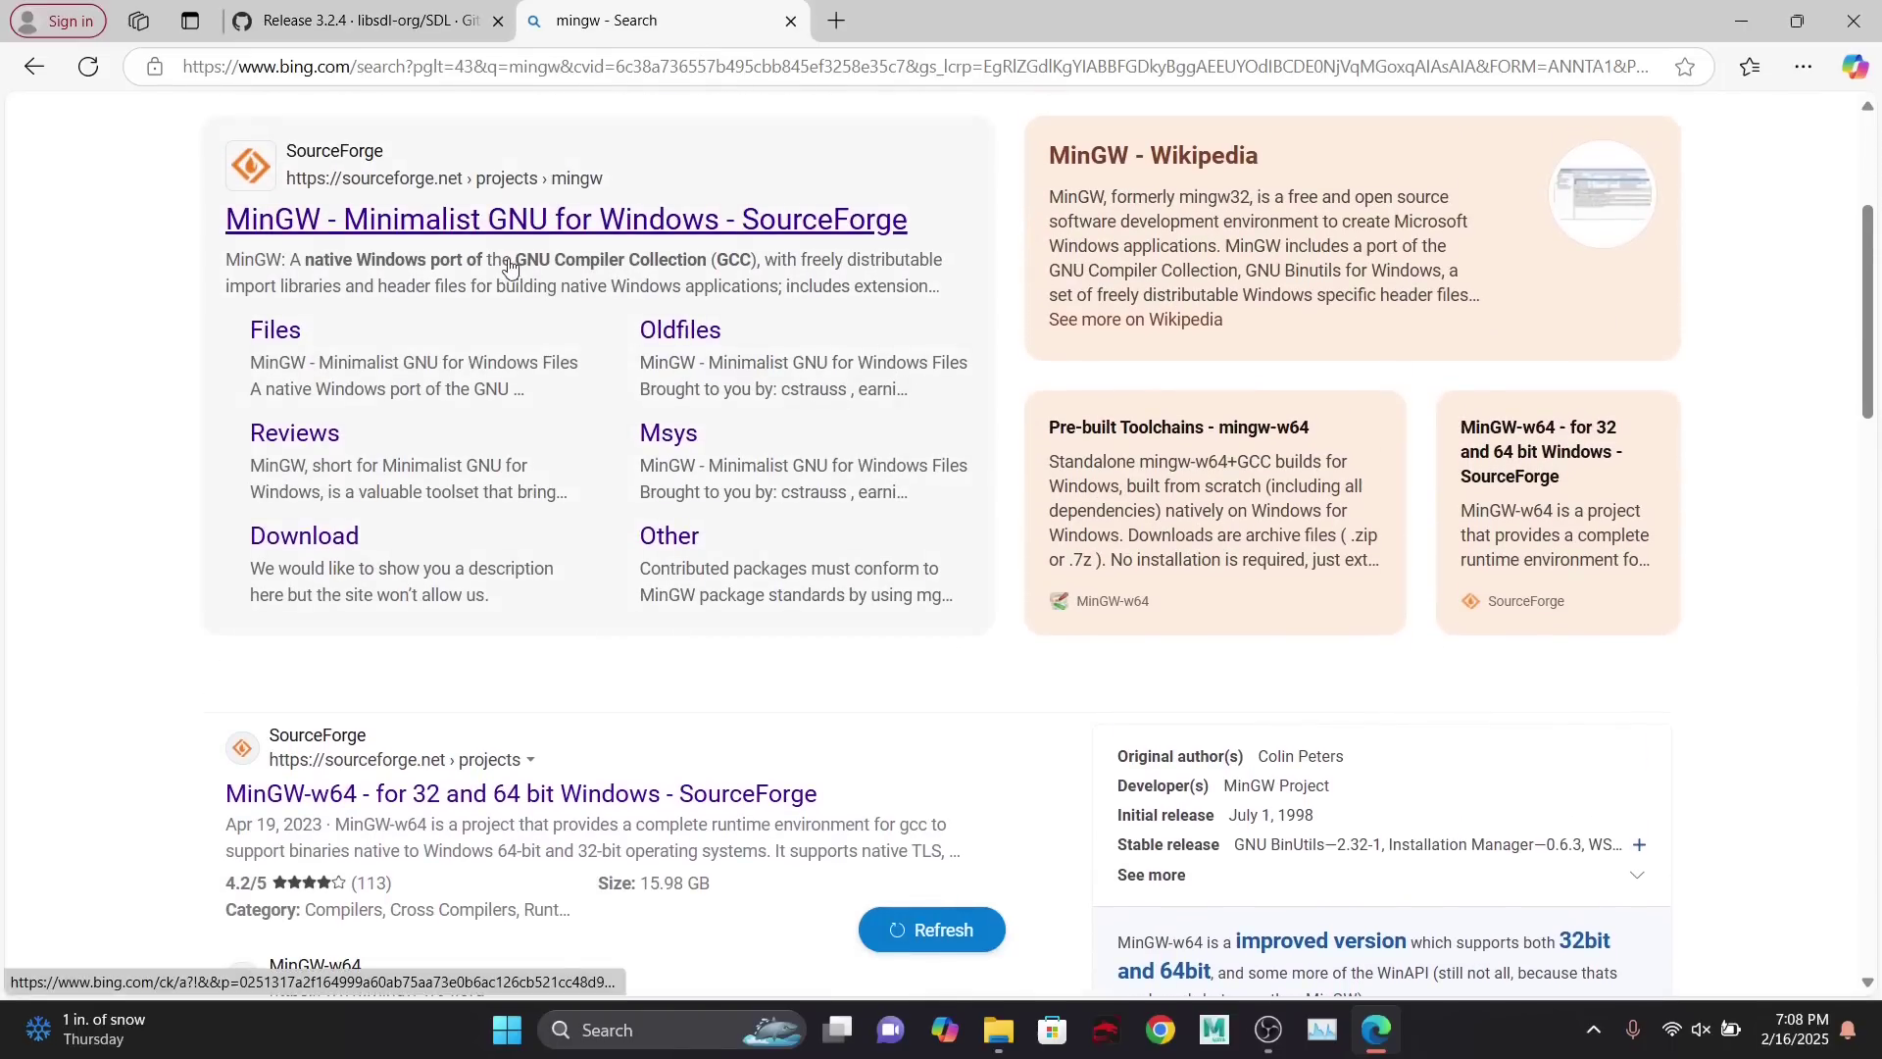
pyautogui.moveTo(292, 266); pyautogui.dragTo(105, 285)
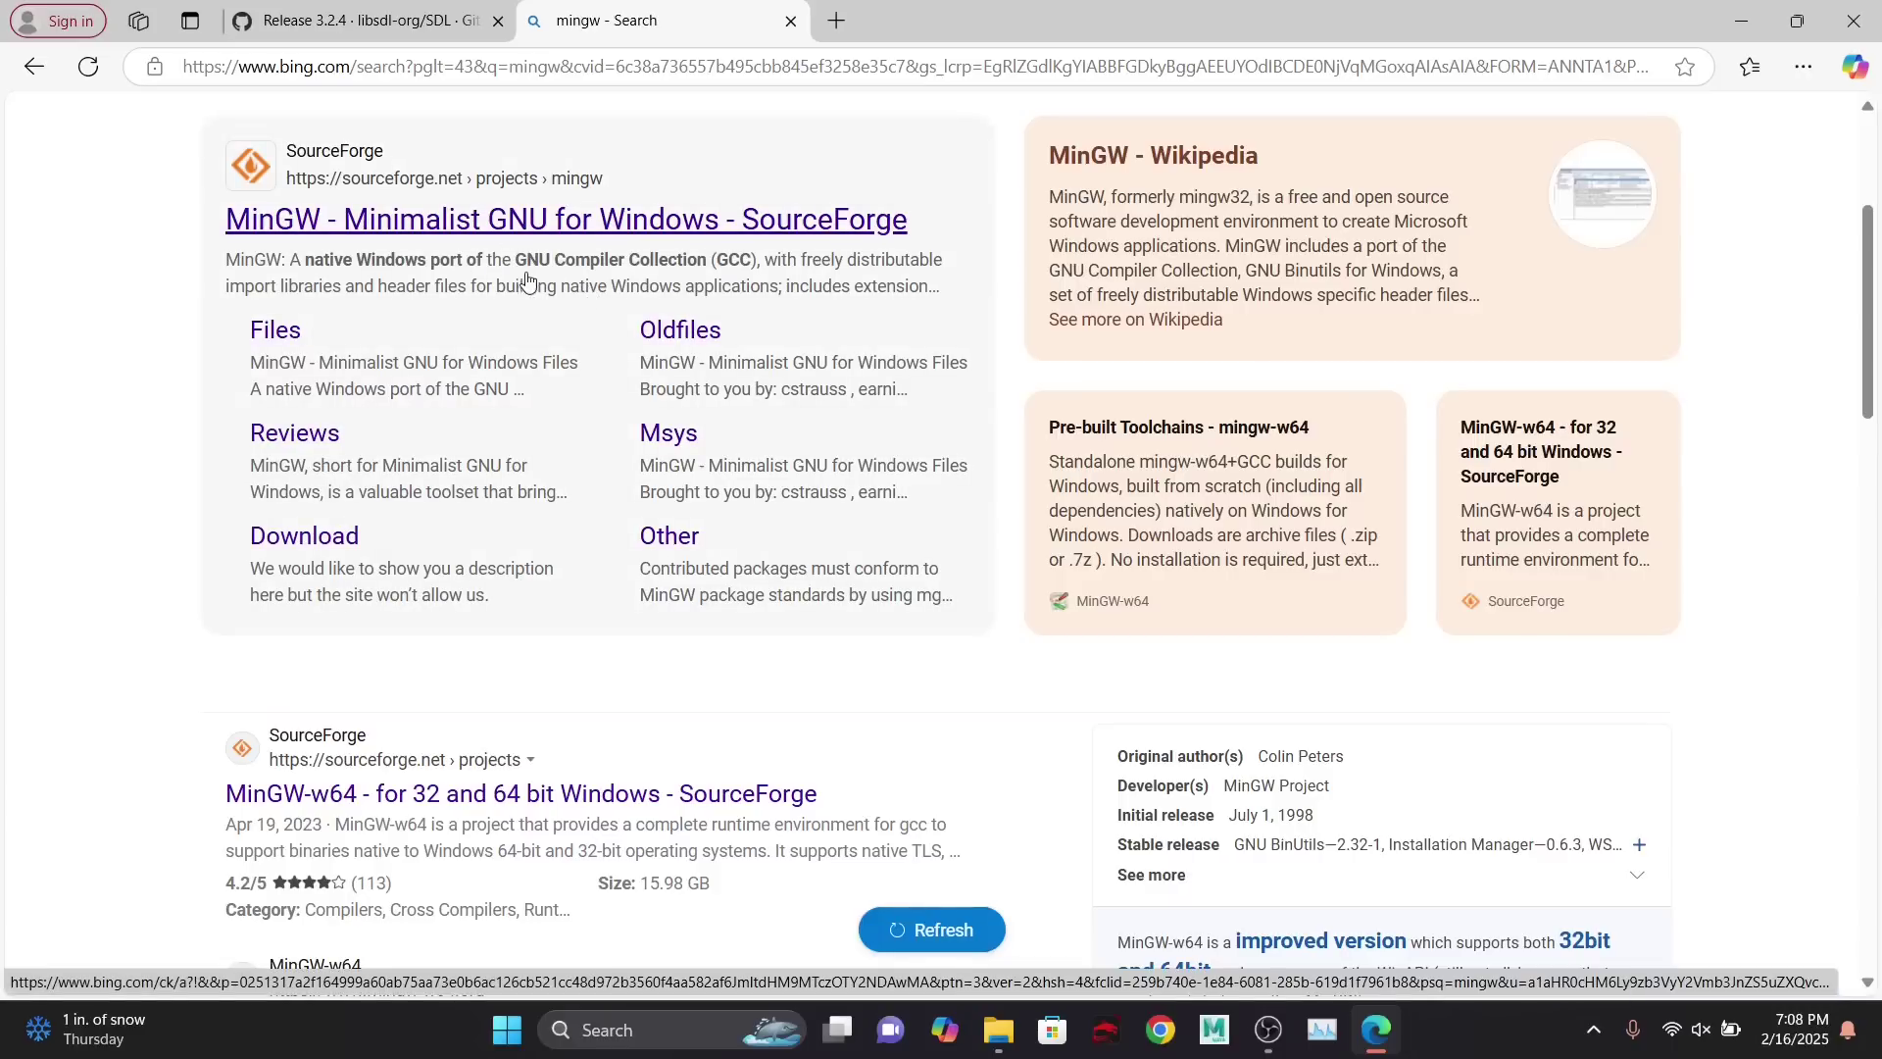
pyautogui.scroll(-4, 160, 714)
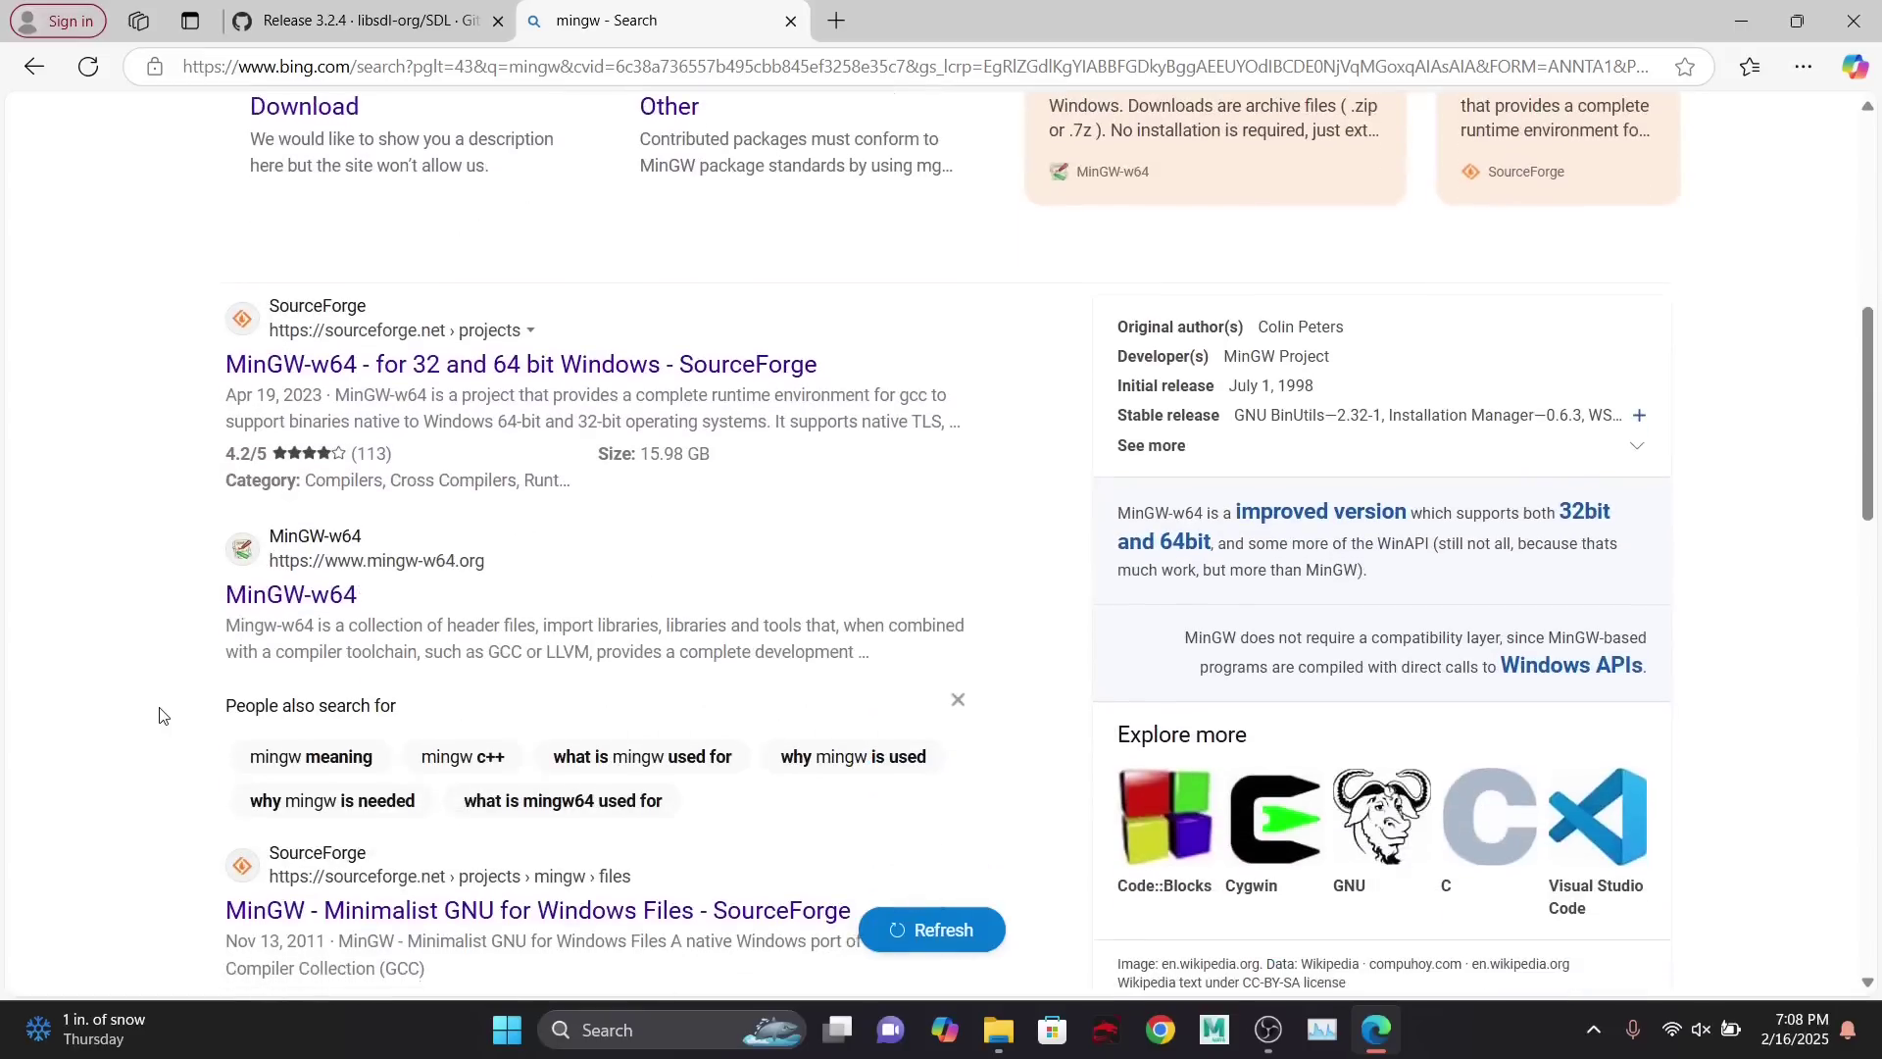
pyautogui.scroll(-6, 160, 714)
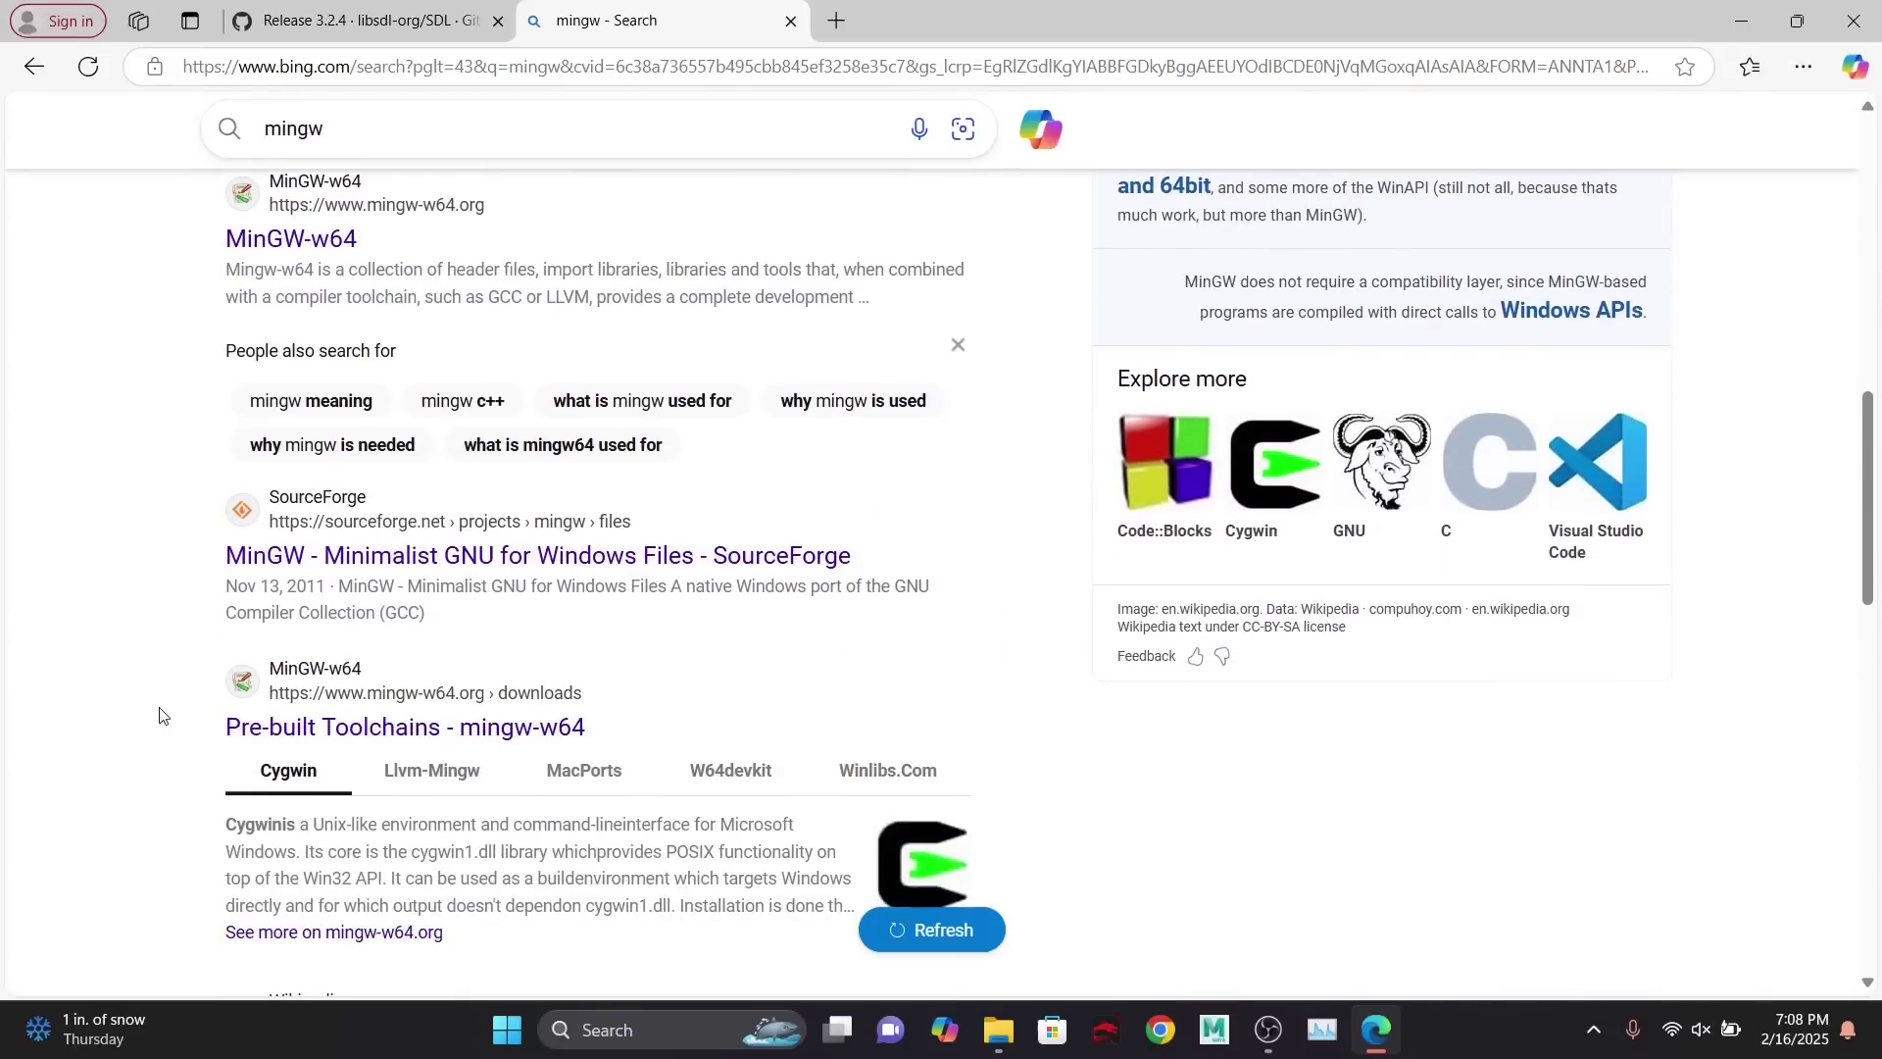
pyautogui.scroll(2, 160, 714)
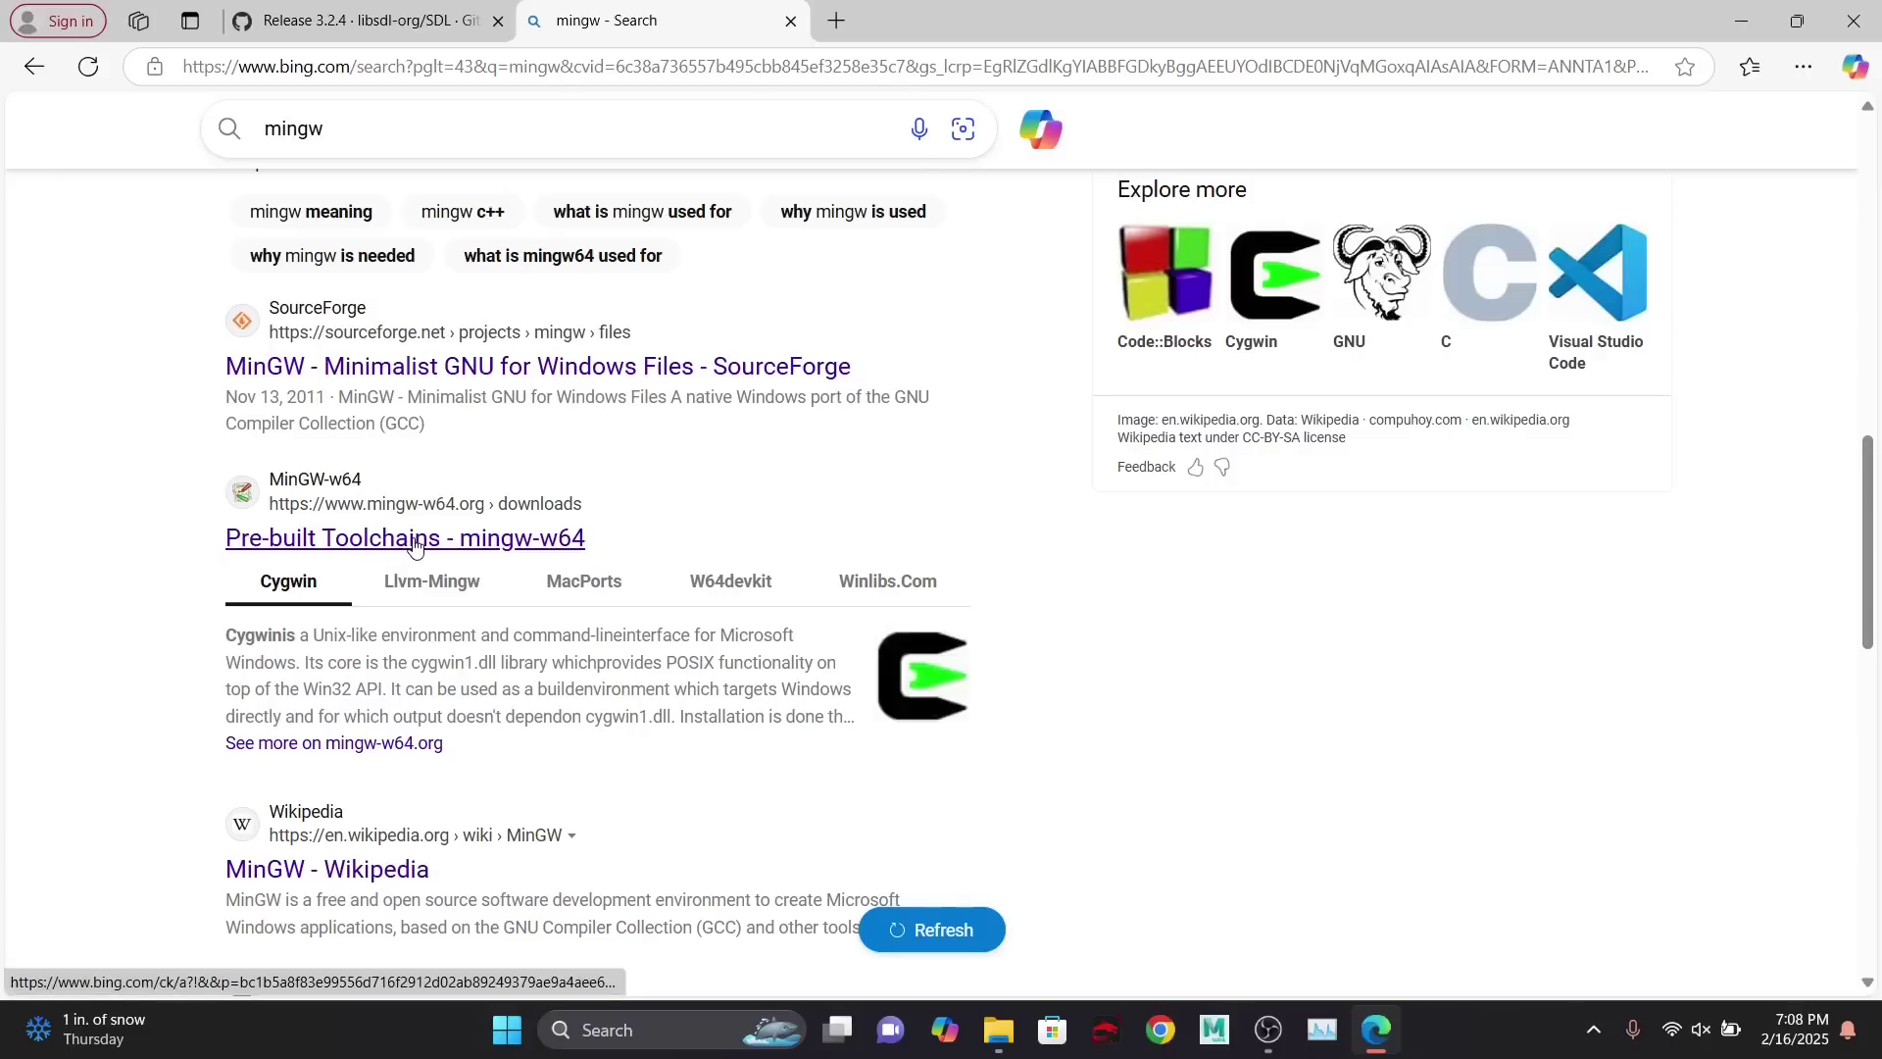
pyautogui.click(417, 544)
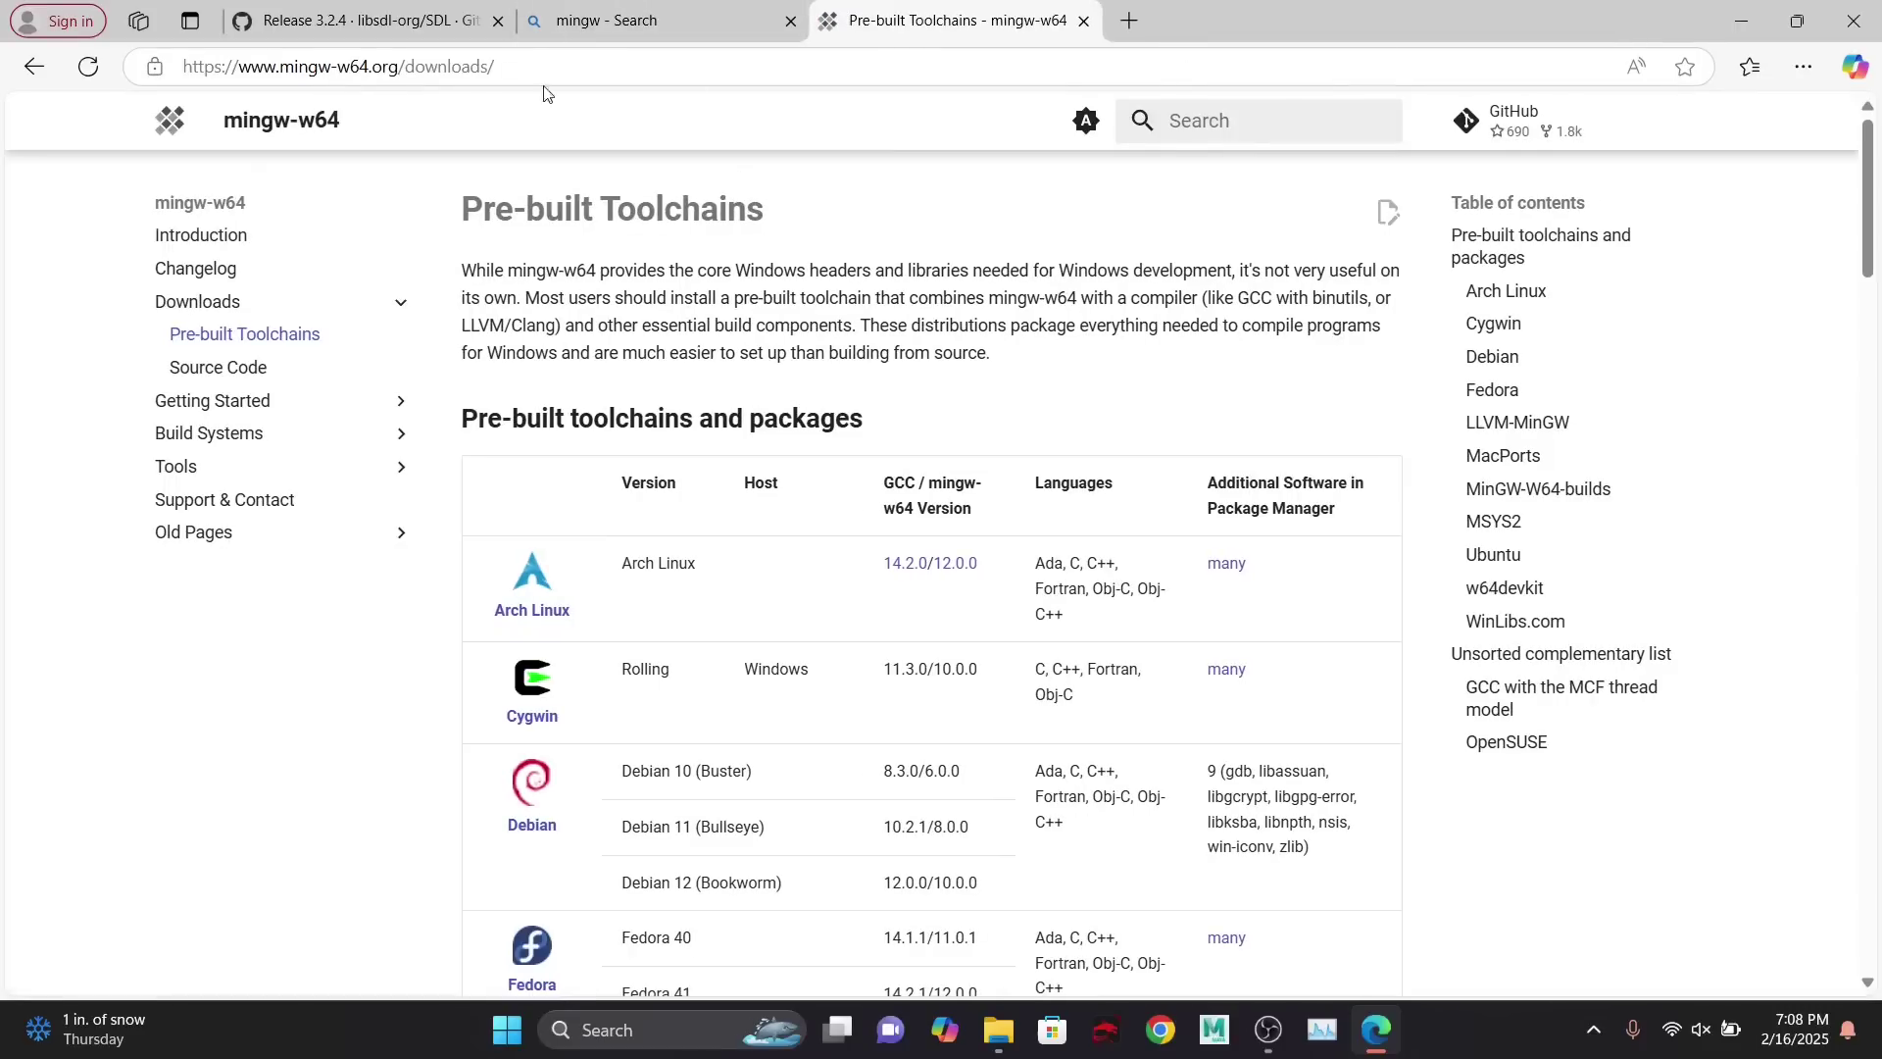
pyautogui.moveTo(396, 66); pyautogui.dragTo(495, 65)
pyautogui.press('BackSpace')
pyautogui.press('Return')
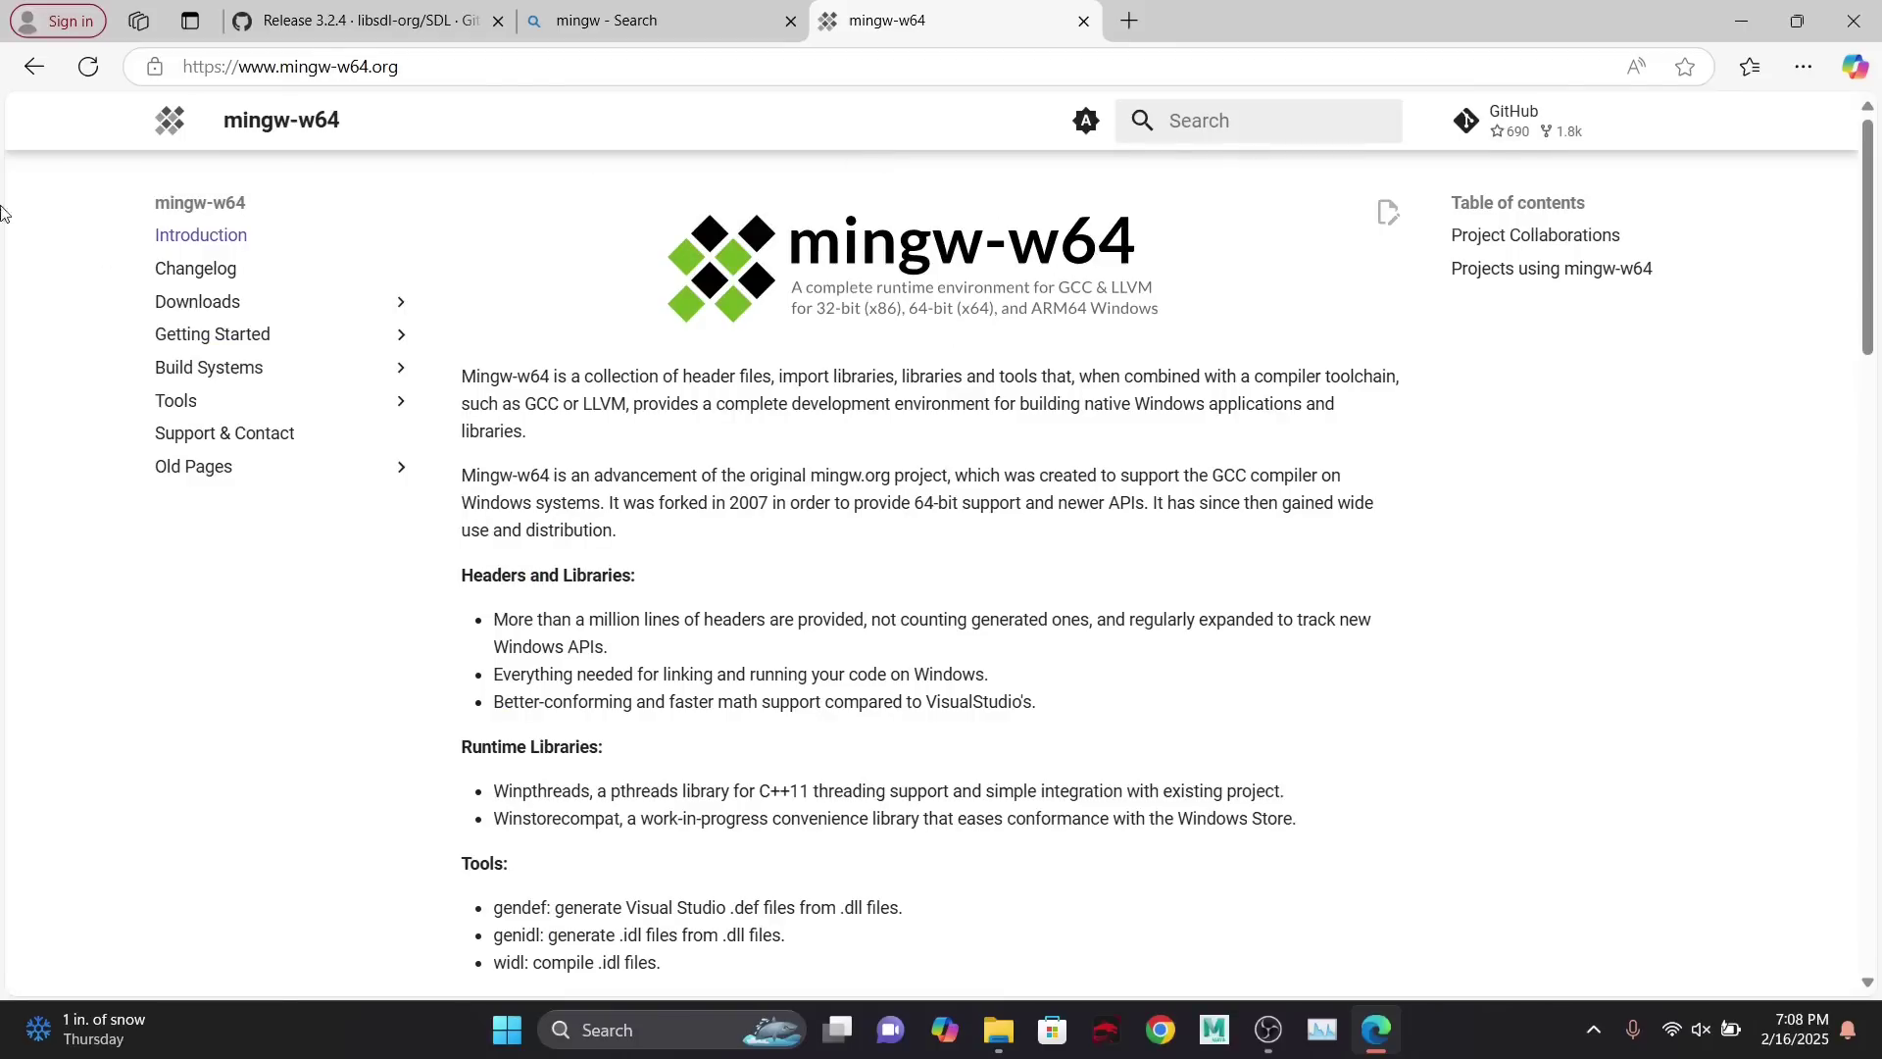
pyautogui.click(33, 65)
# - Find w64devkit among the pre-built toolchains, look over its included tools and open its GitHub repository
pyautogui.scroll(-6, 714, 629)
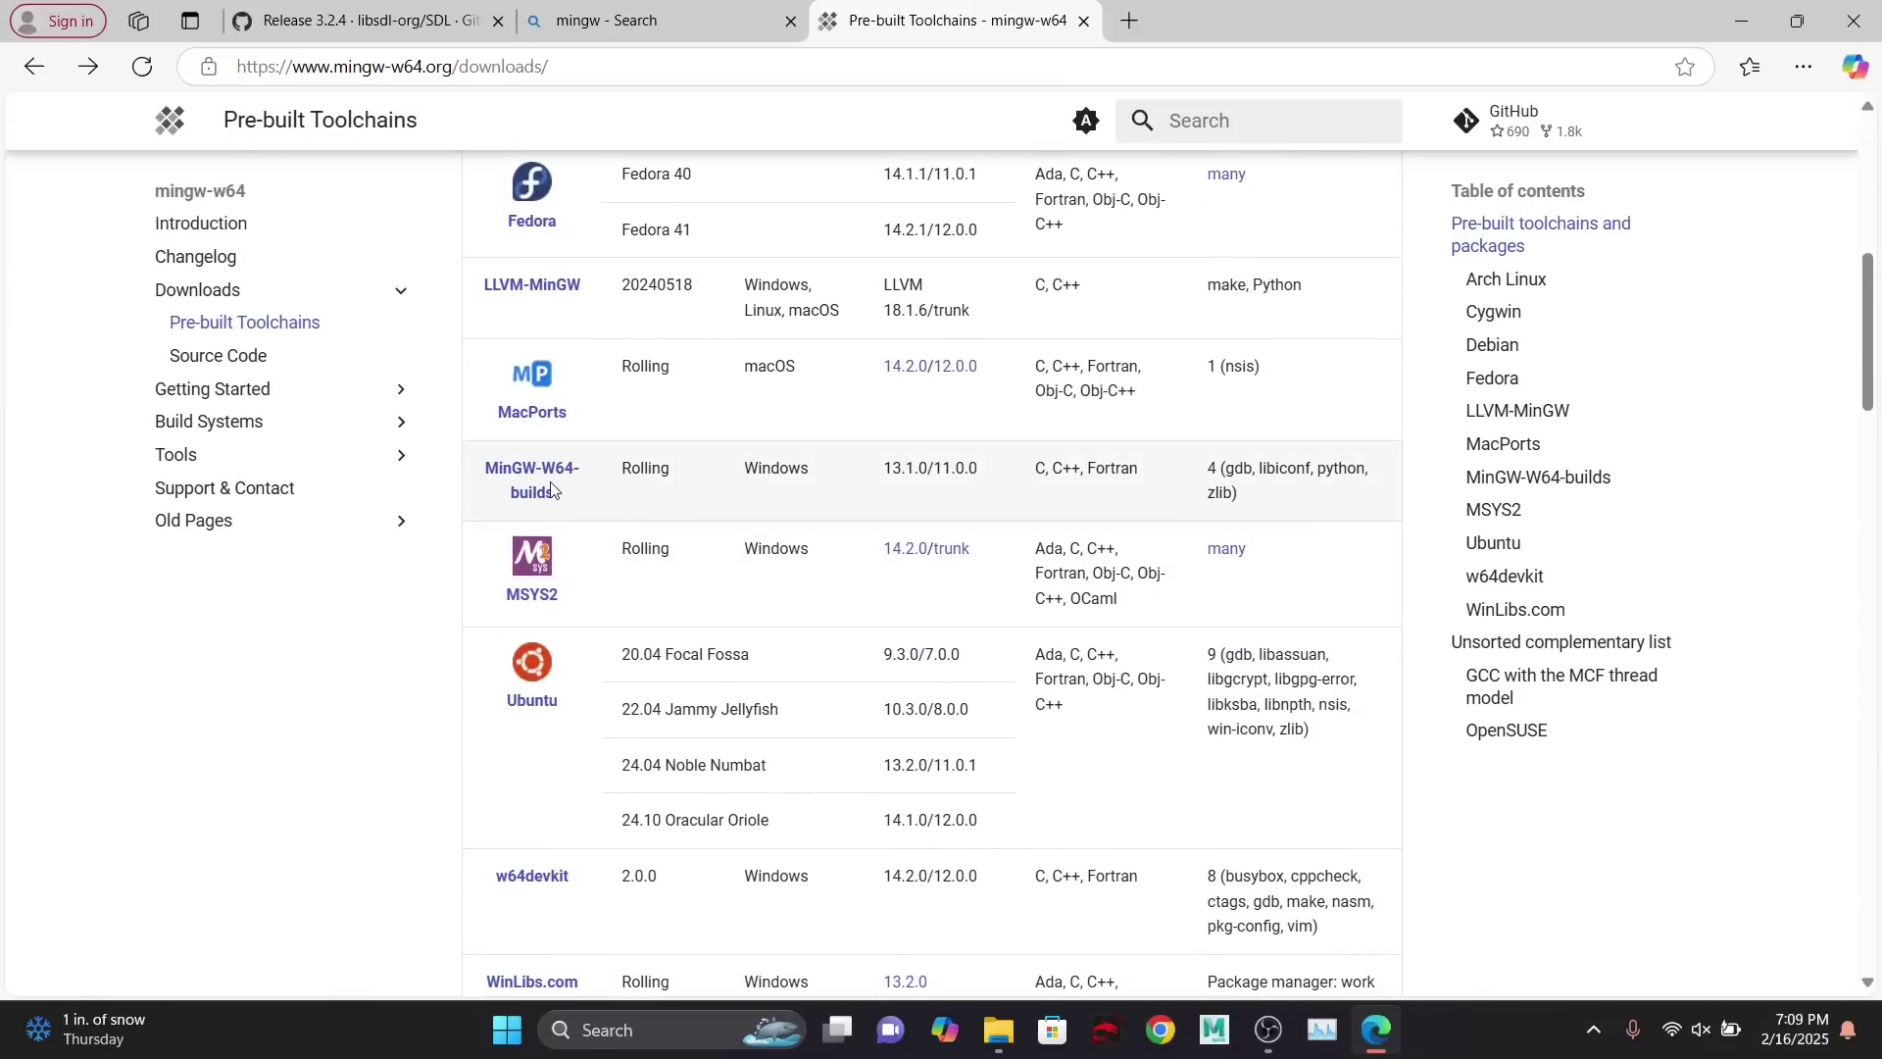
pyautogui.scroll(-3, 714, 547)
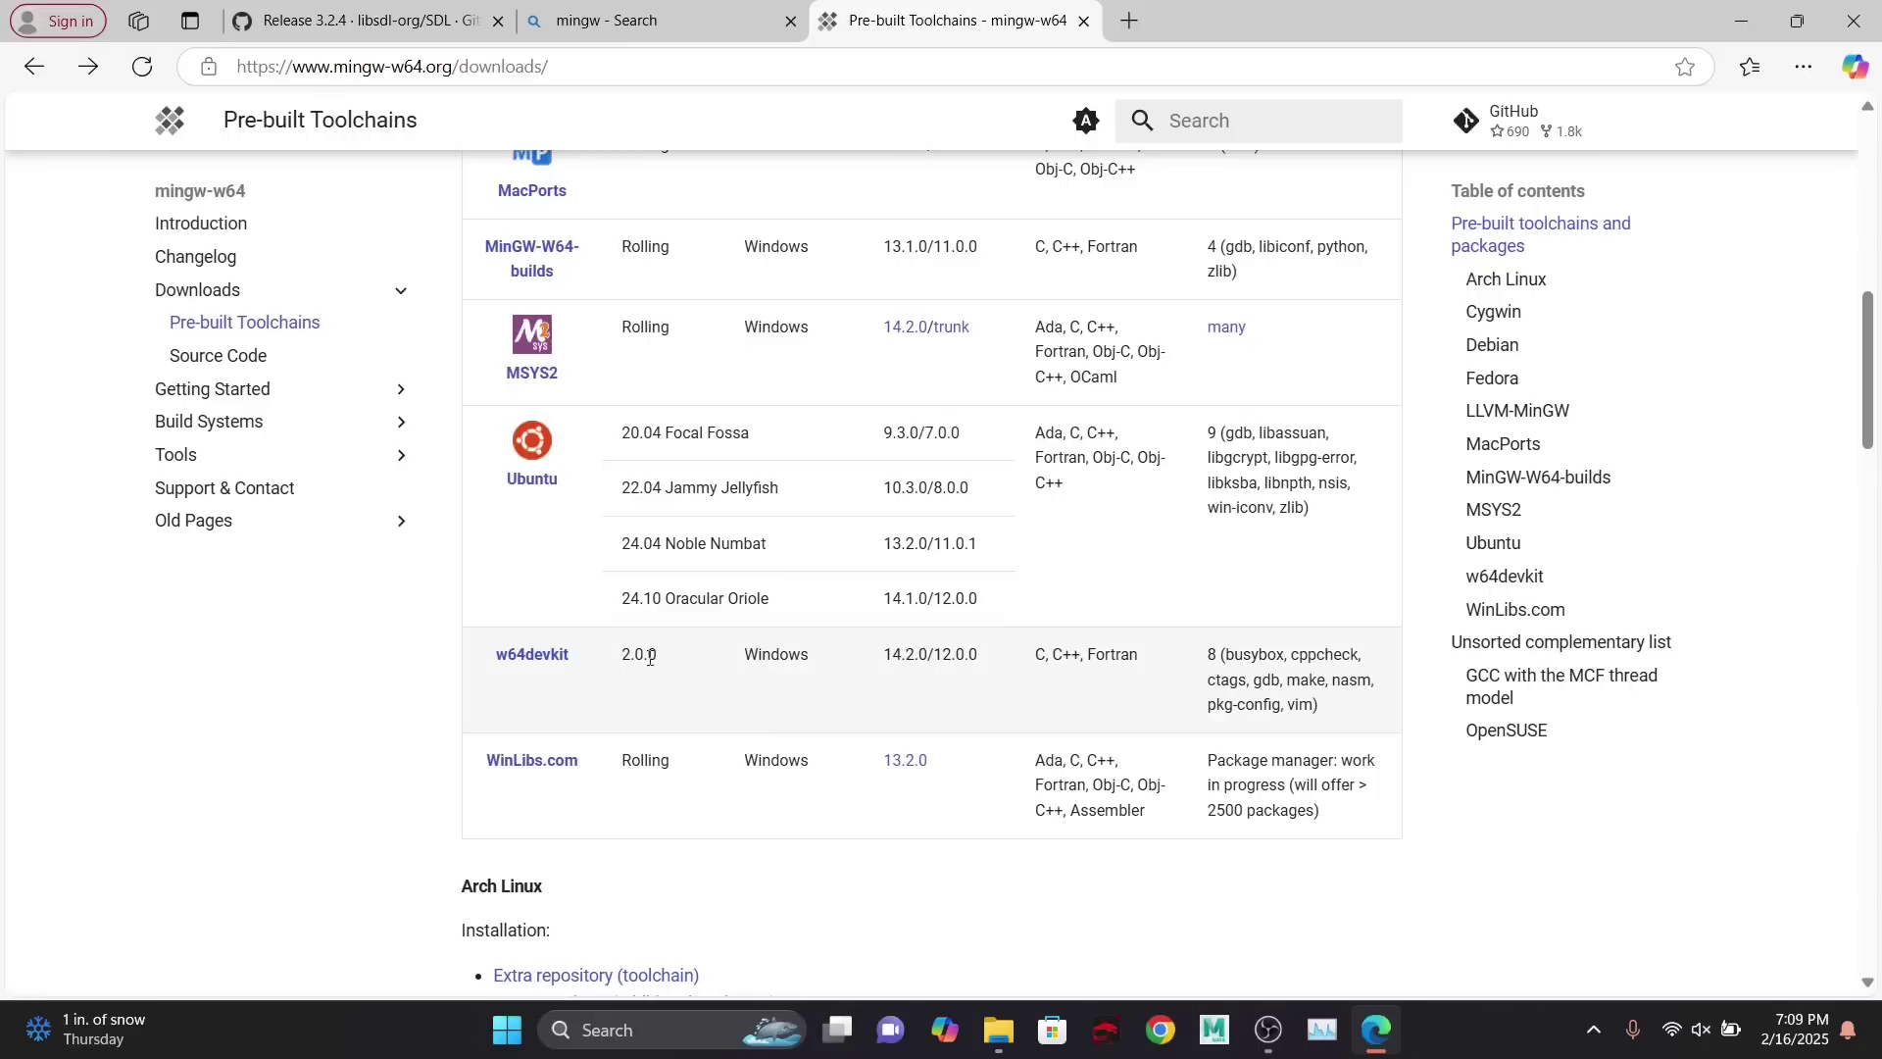
pyautogui.click(532, 655)
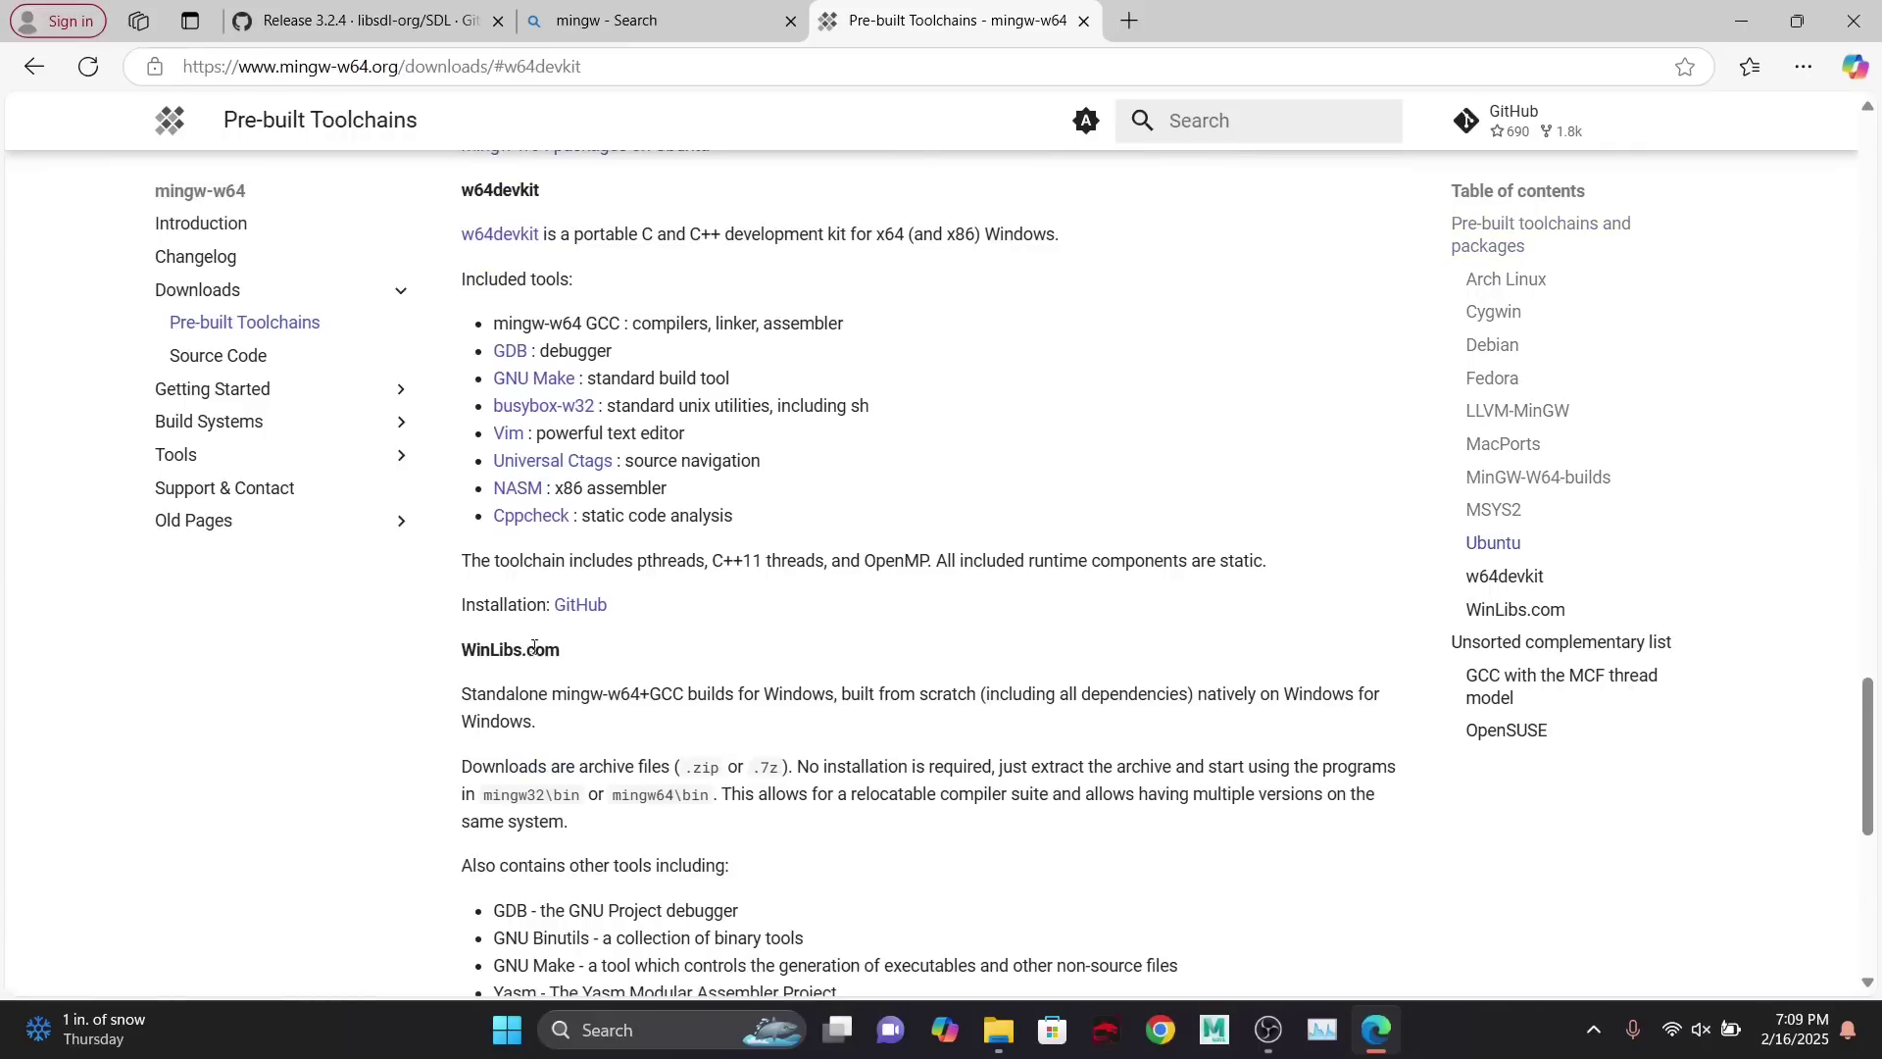
pyautogui.moveTo(639, 613); pyautogui.dragTo(576, 414)
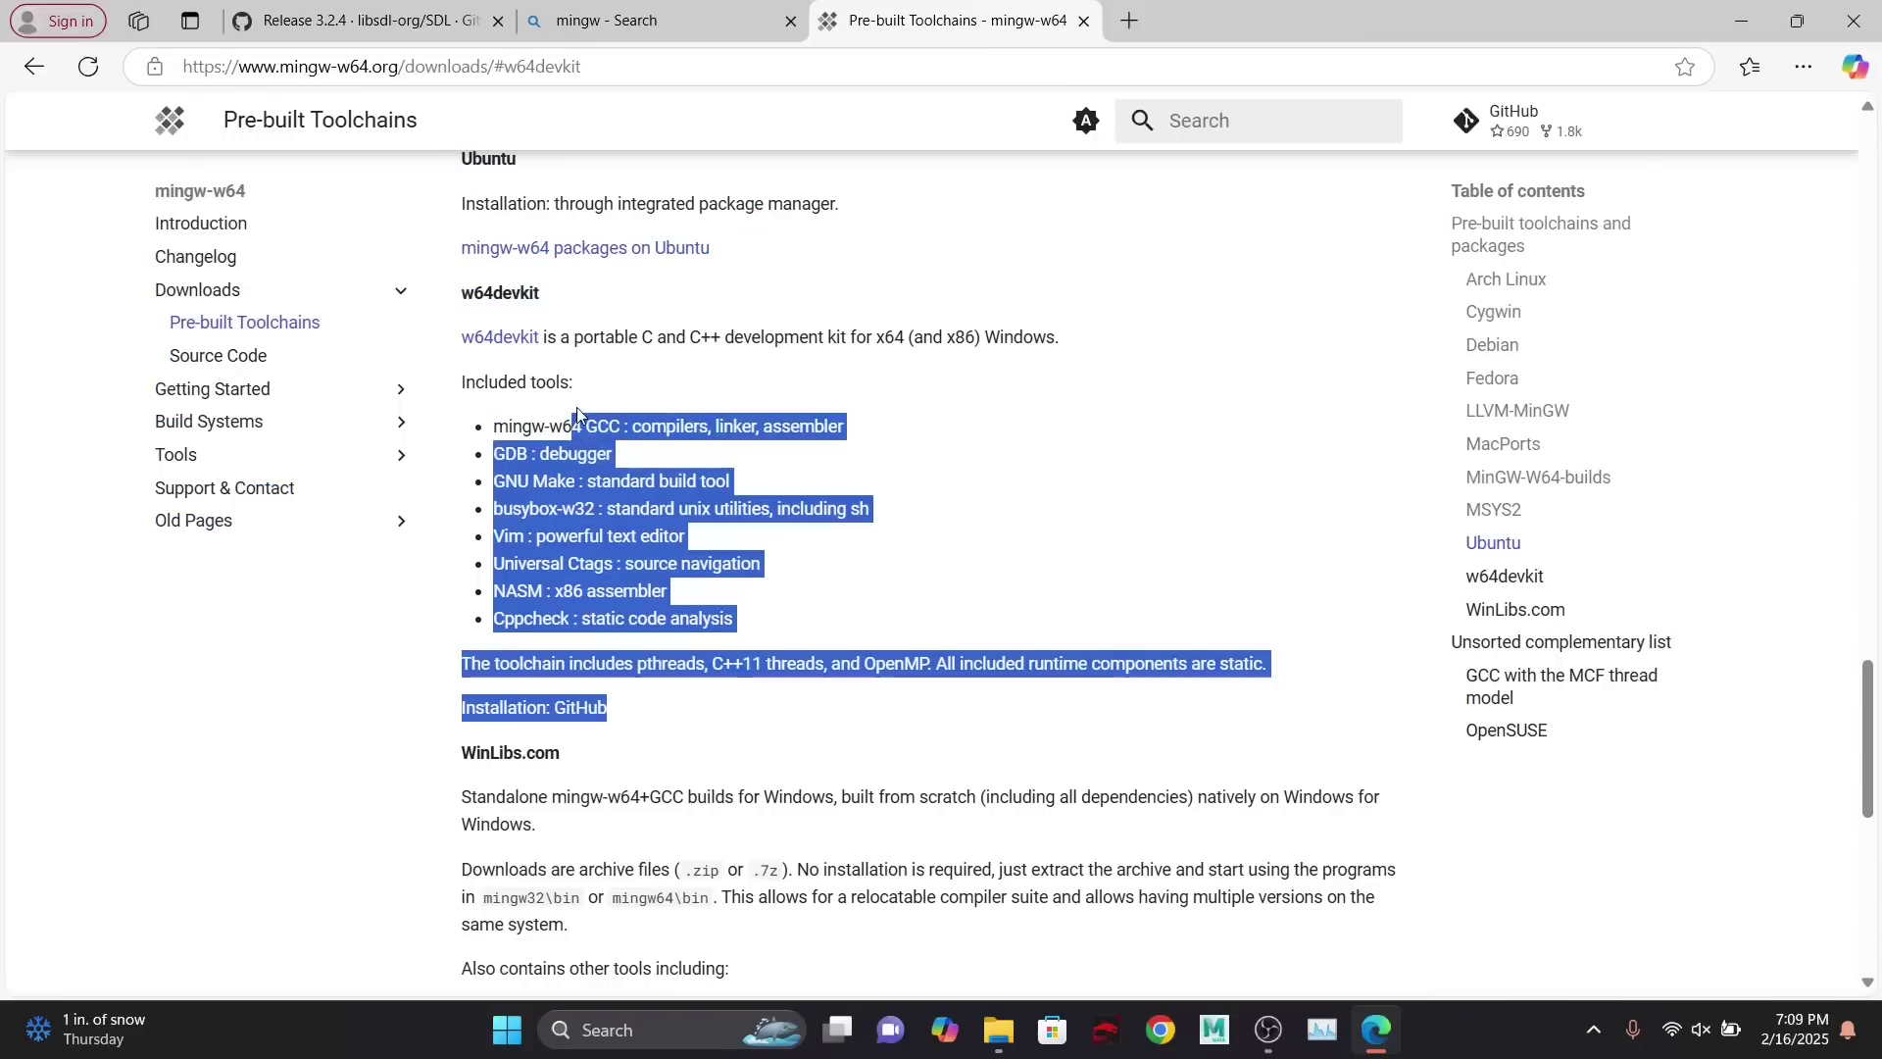
pyautogui.click(955, 388)
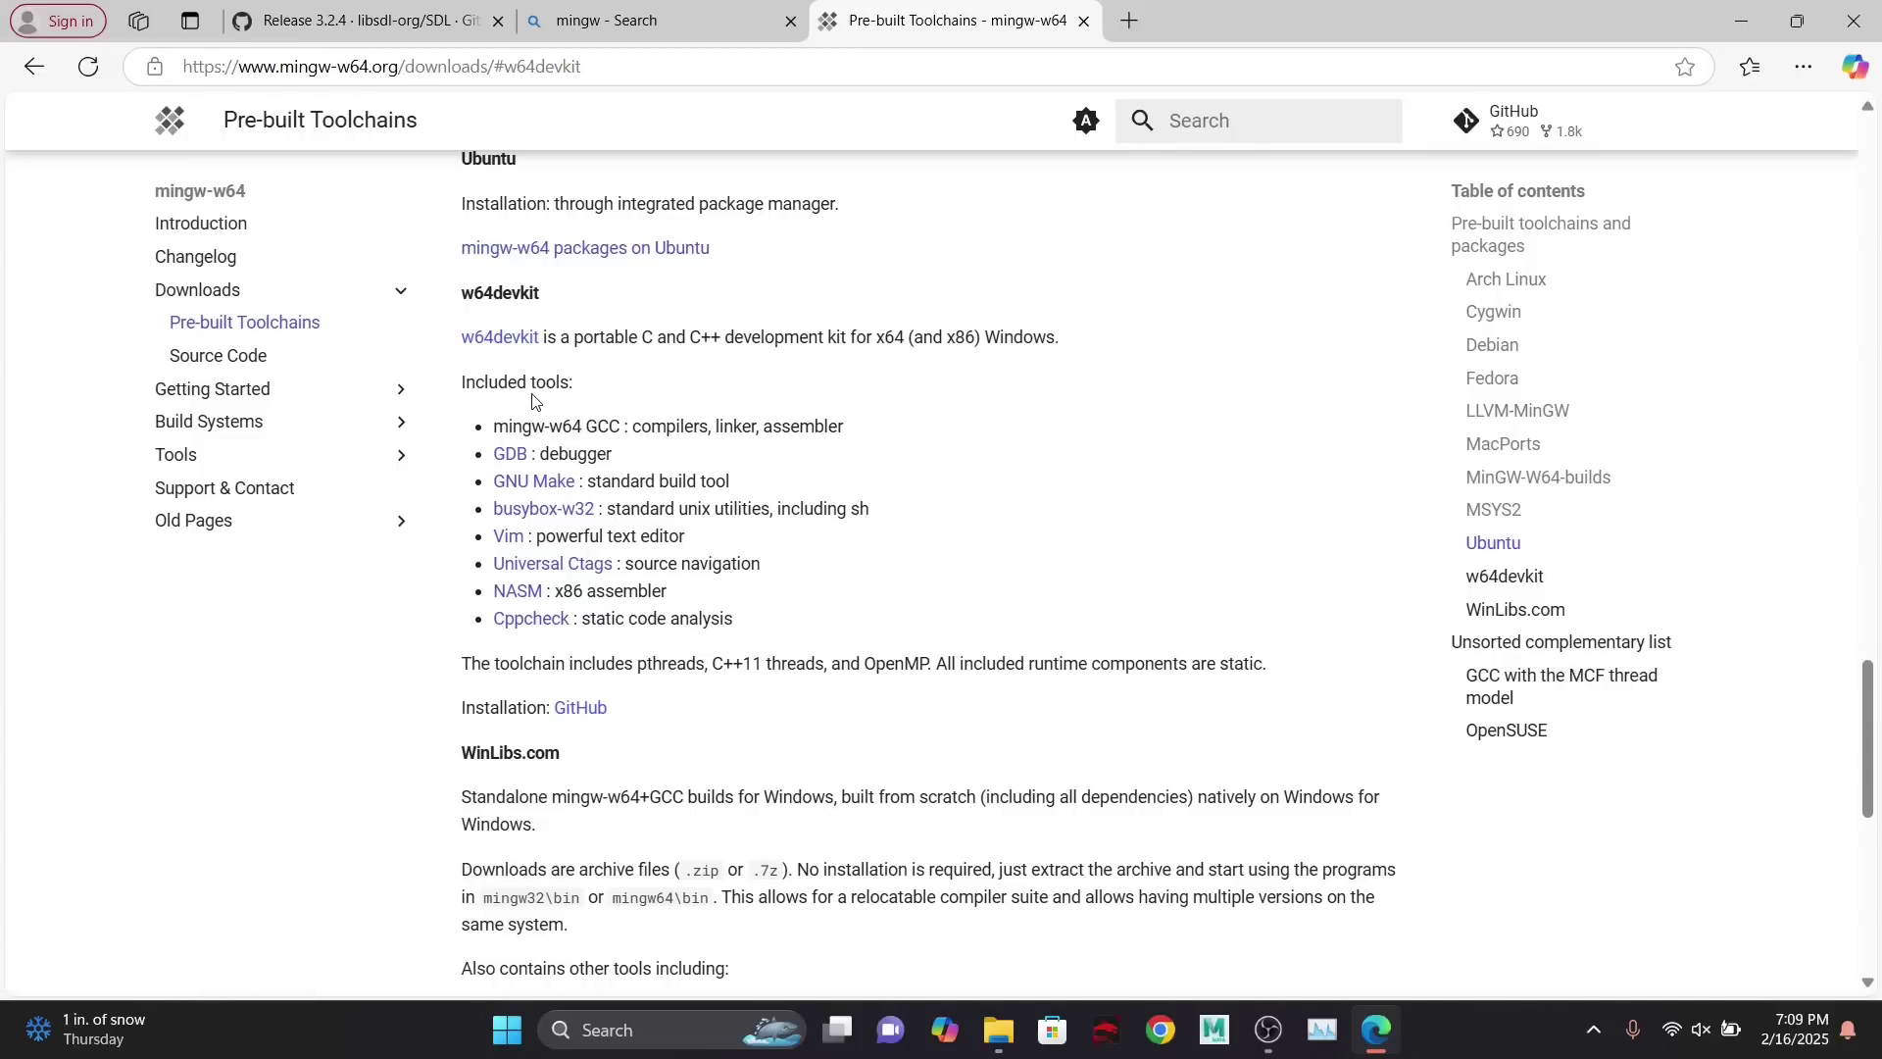
pyautogui.click(527, 343)
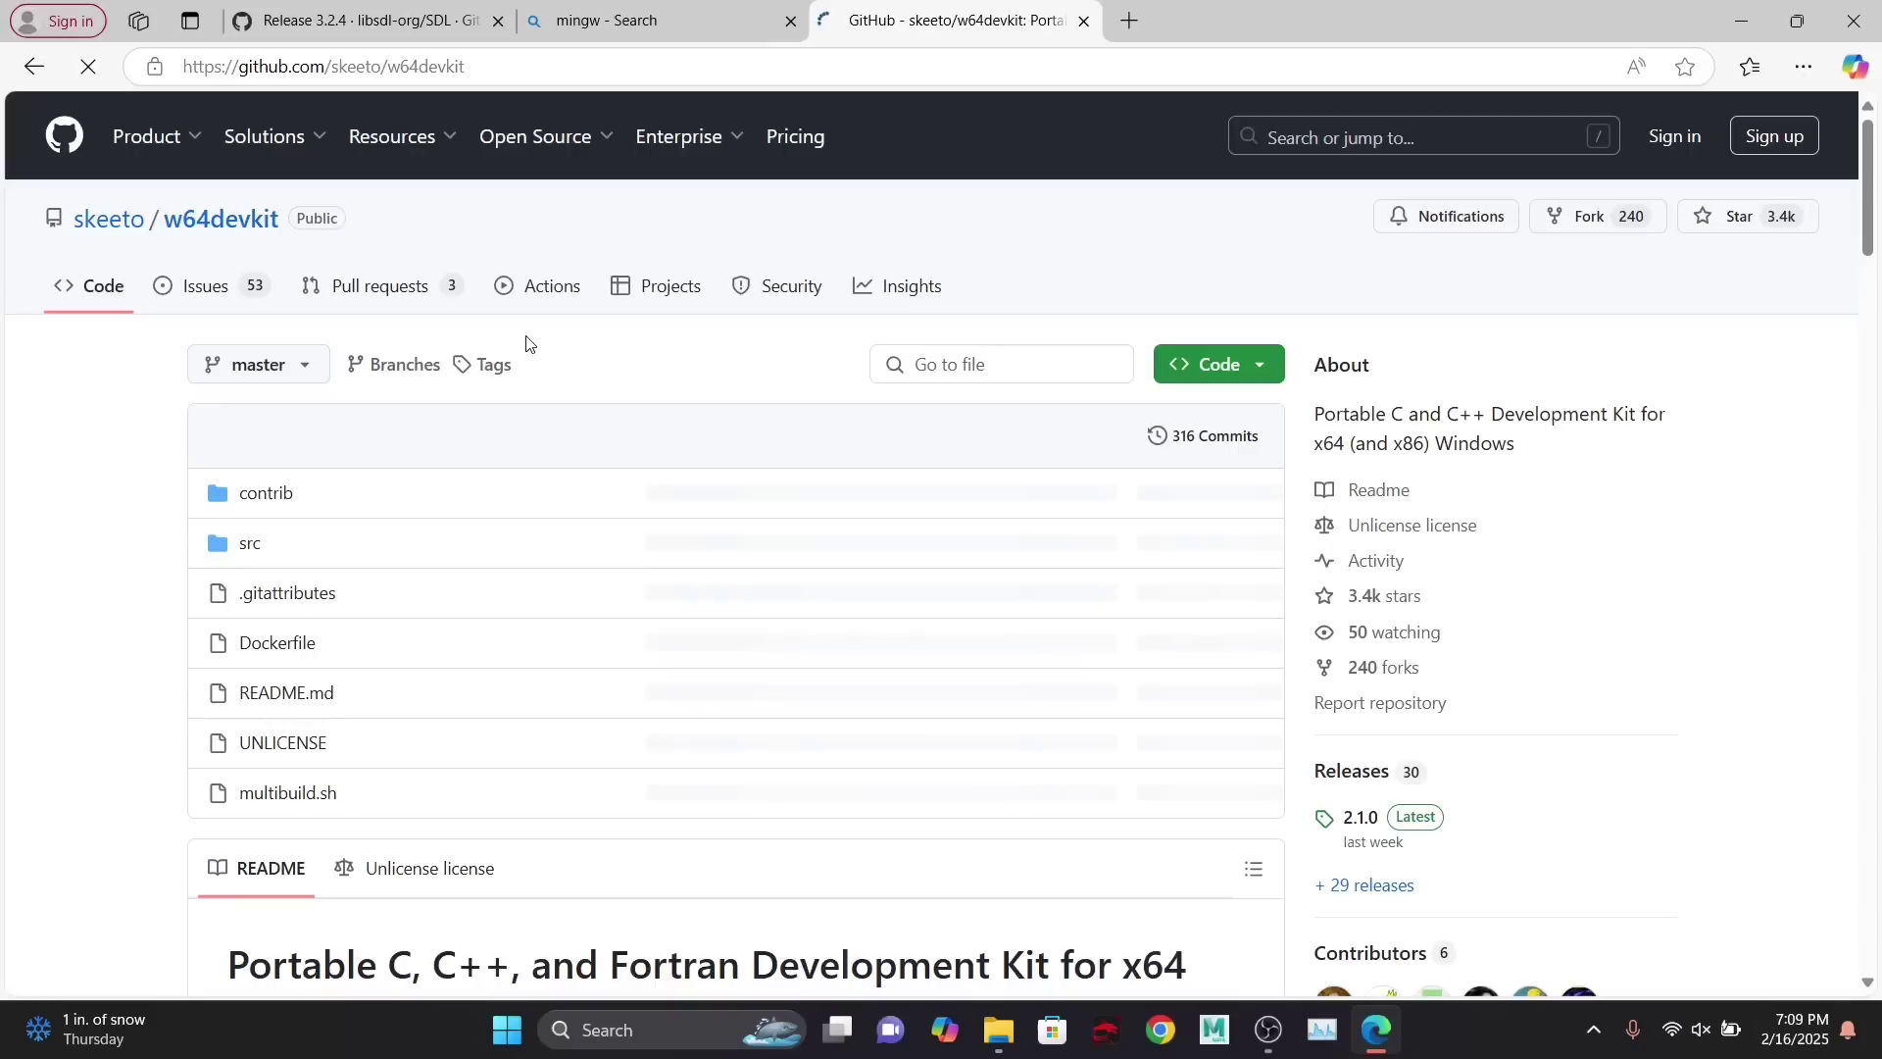
# - Review the included tools in the w64devkit README and open the repository's releases page
pyautogui.scroll(-5, 559, 559)
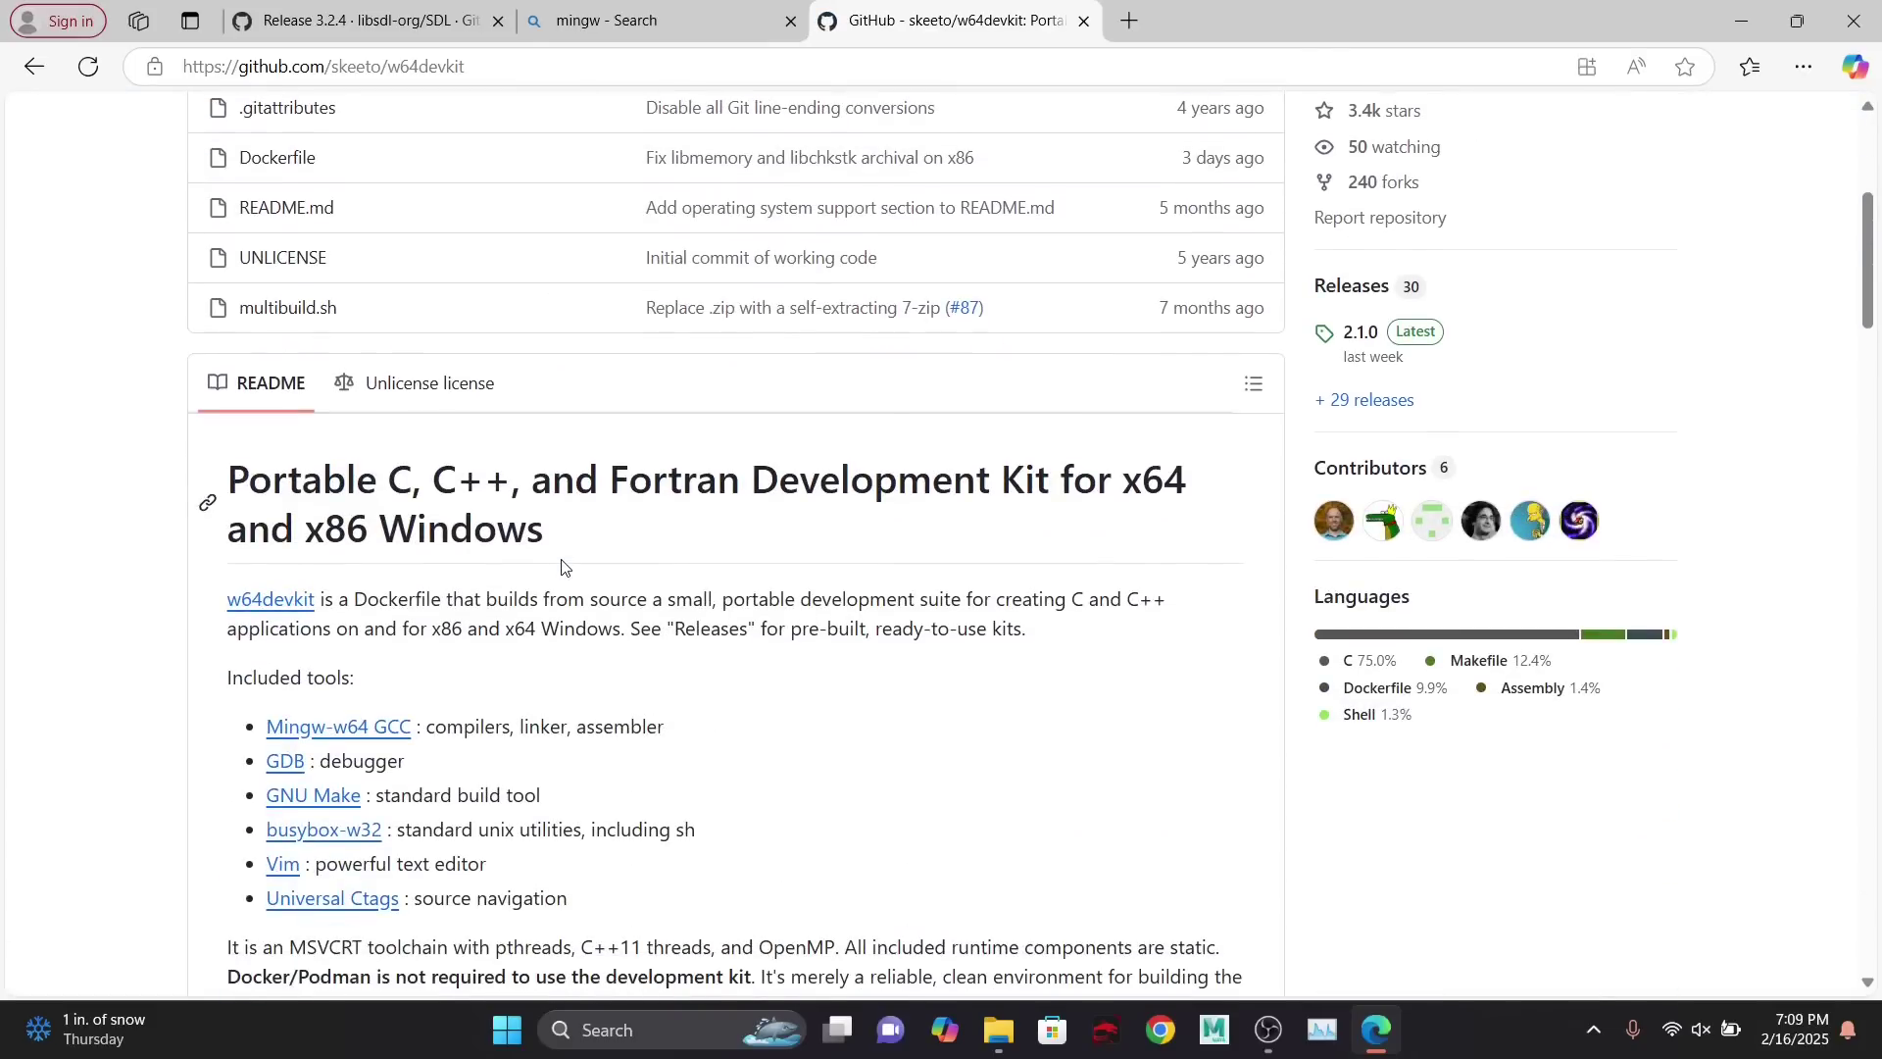
pyautogui.scroll(-2, 562, 567)
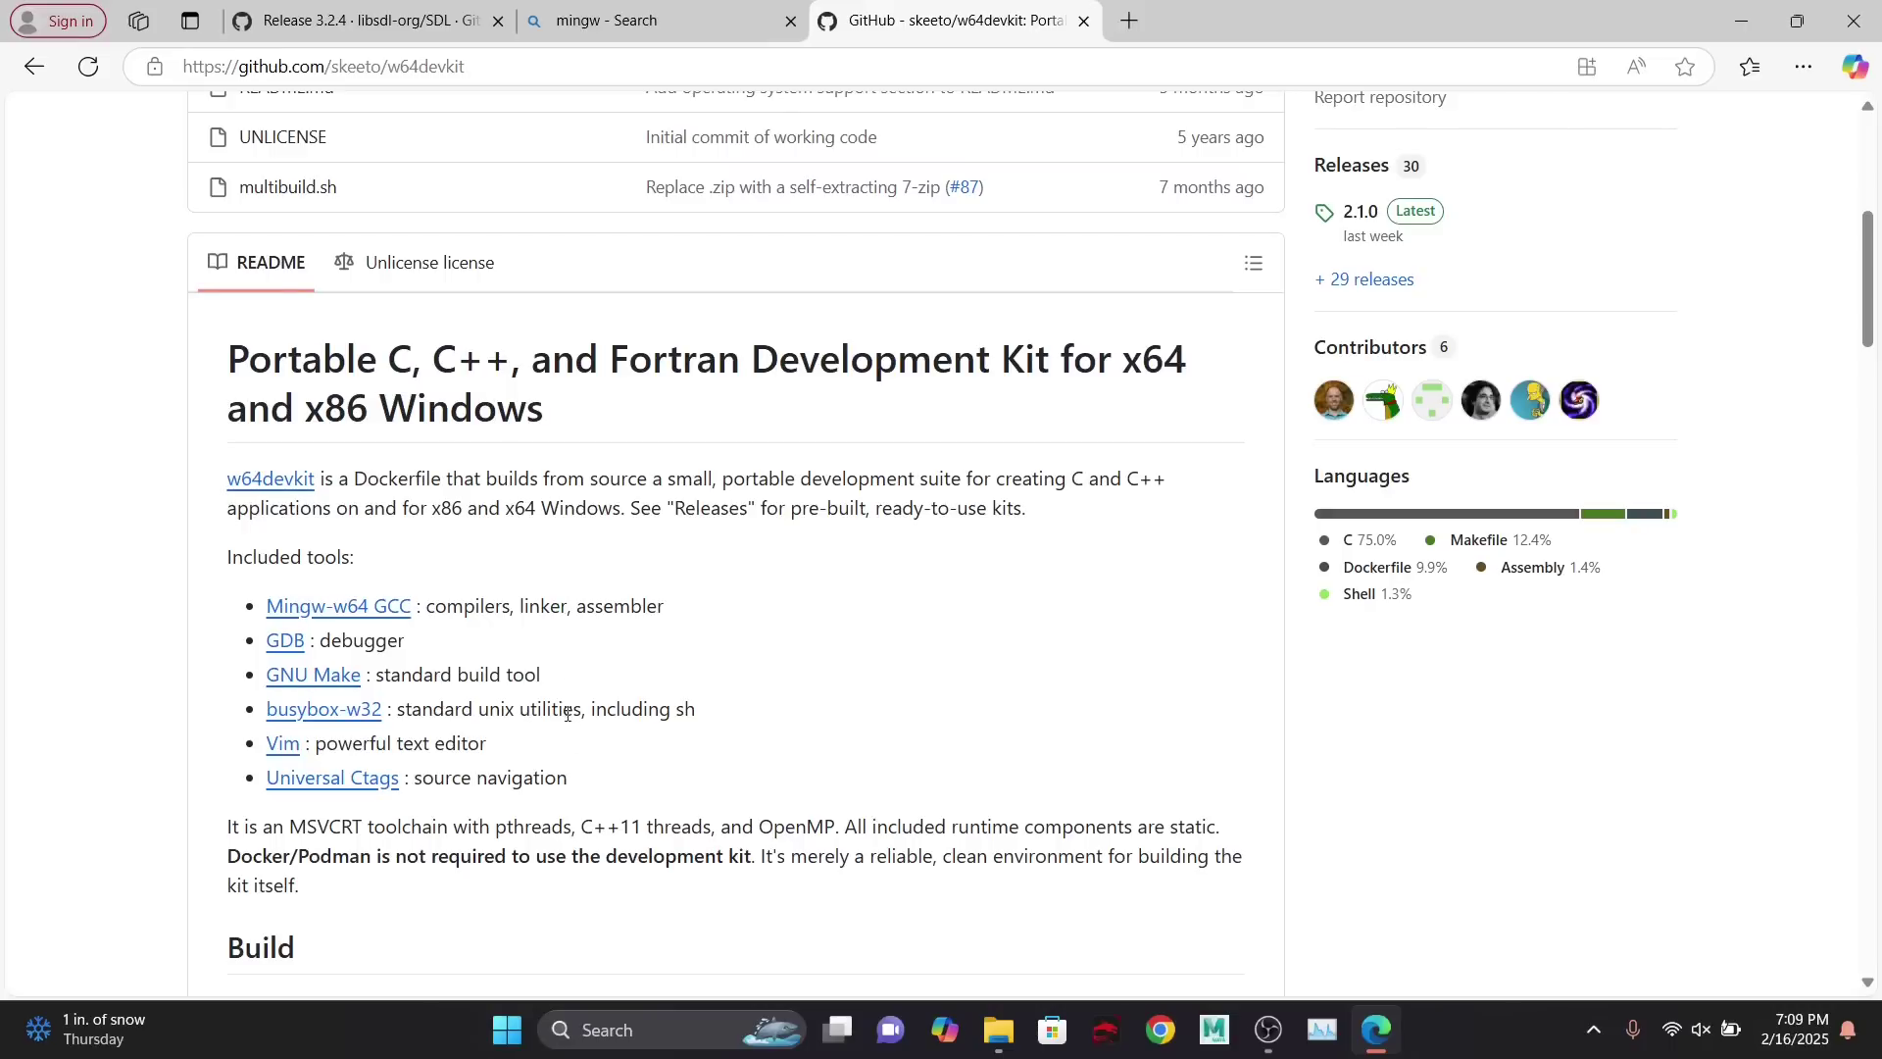
pyautogui.moveTo(582, 784); pyautogui.dragTo(262, 605)
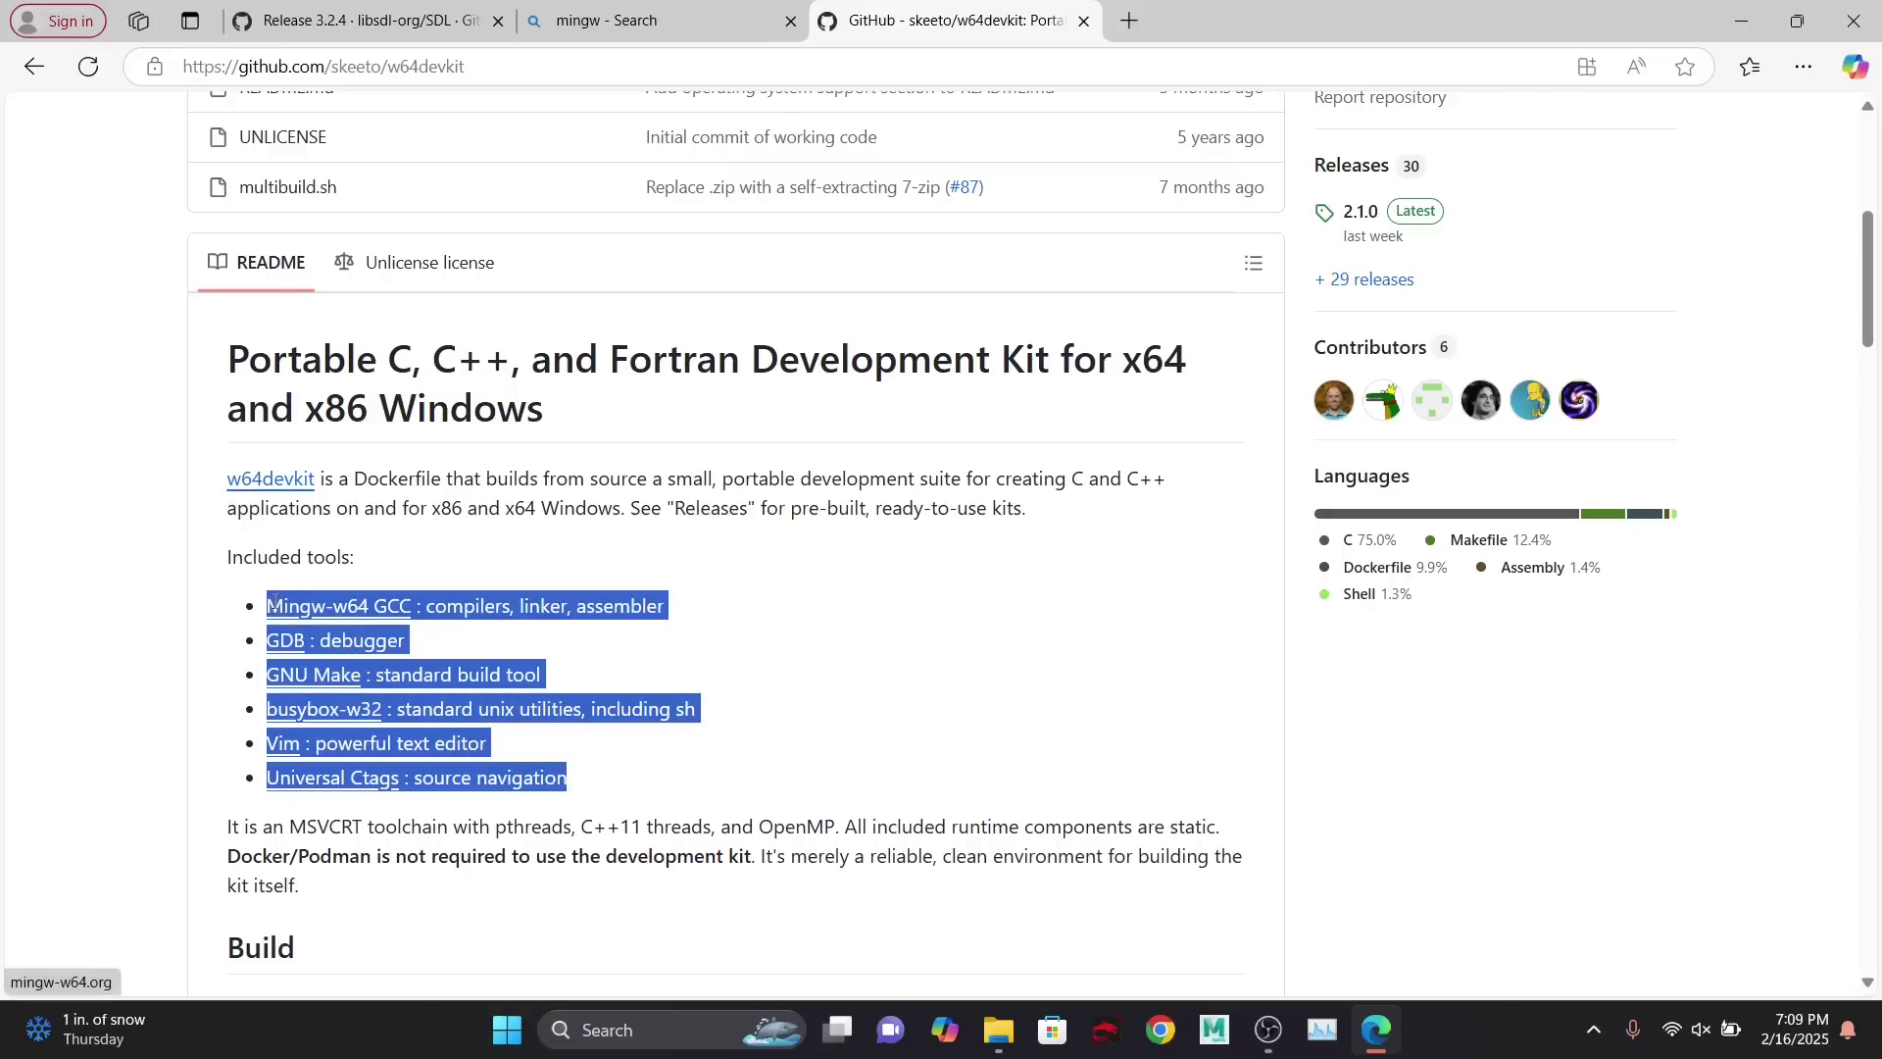
pyautogui.click(831, 577)
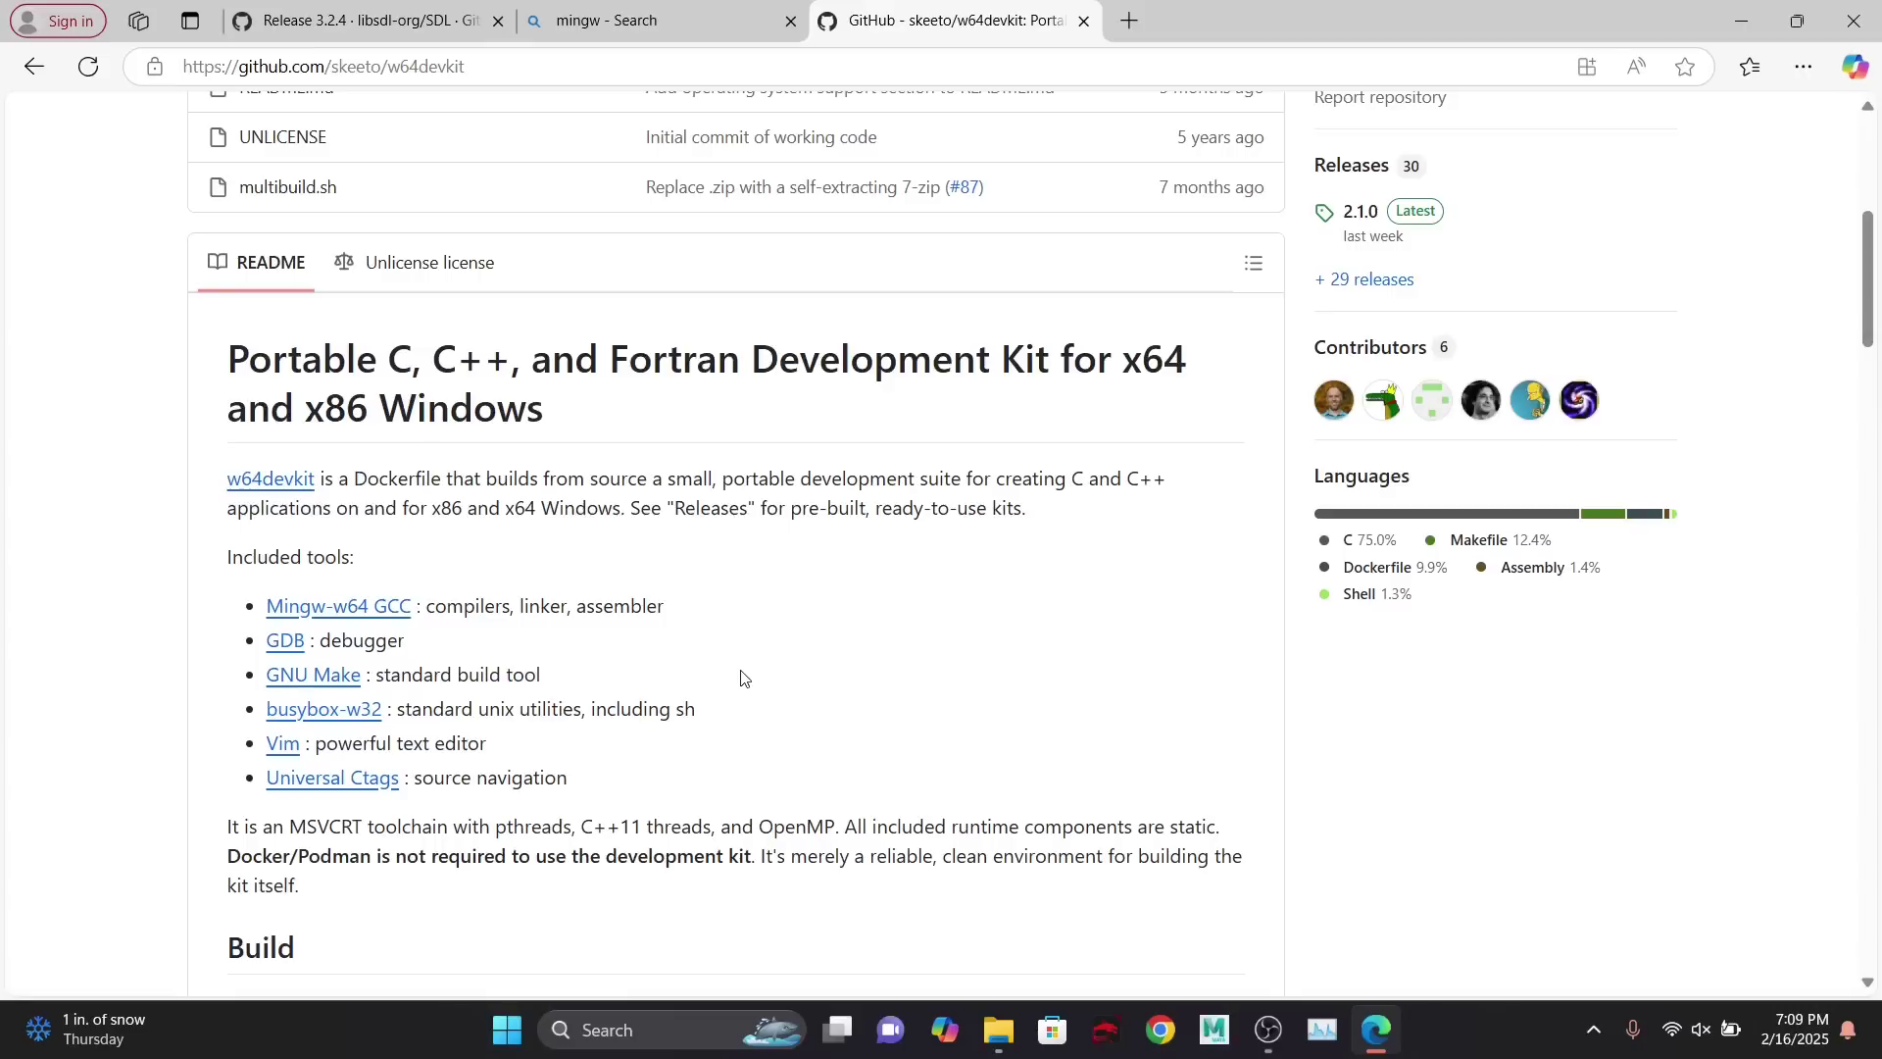
pyautogui.scroll(-3, 742, 678)
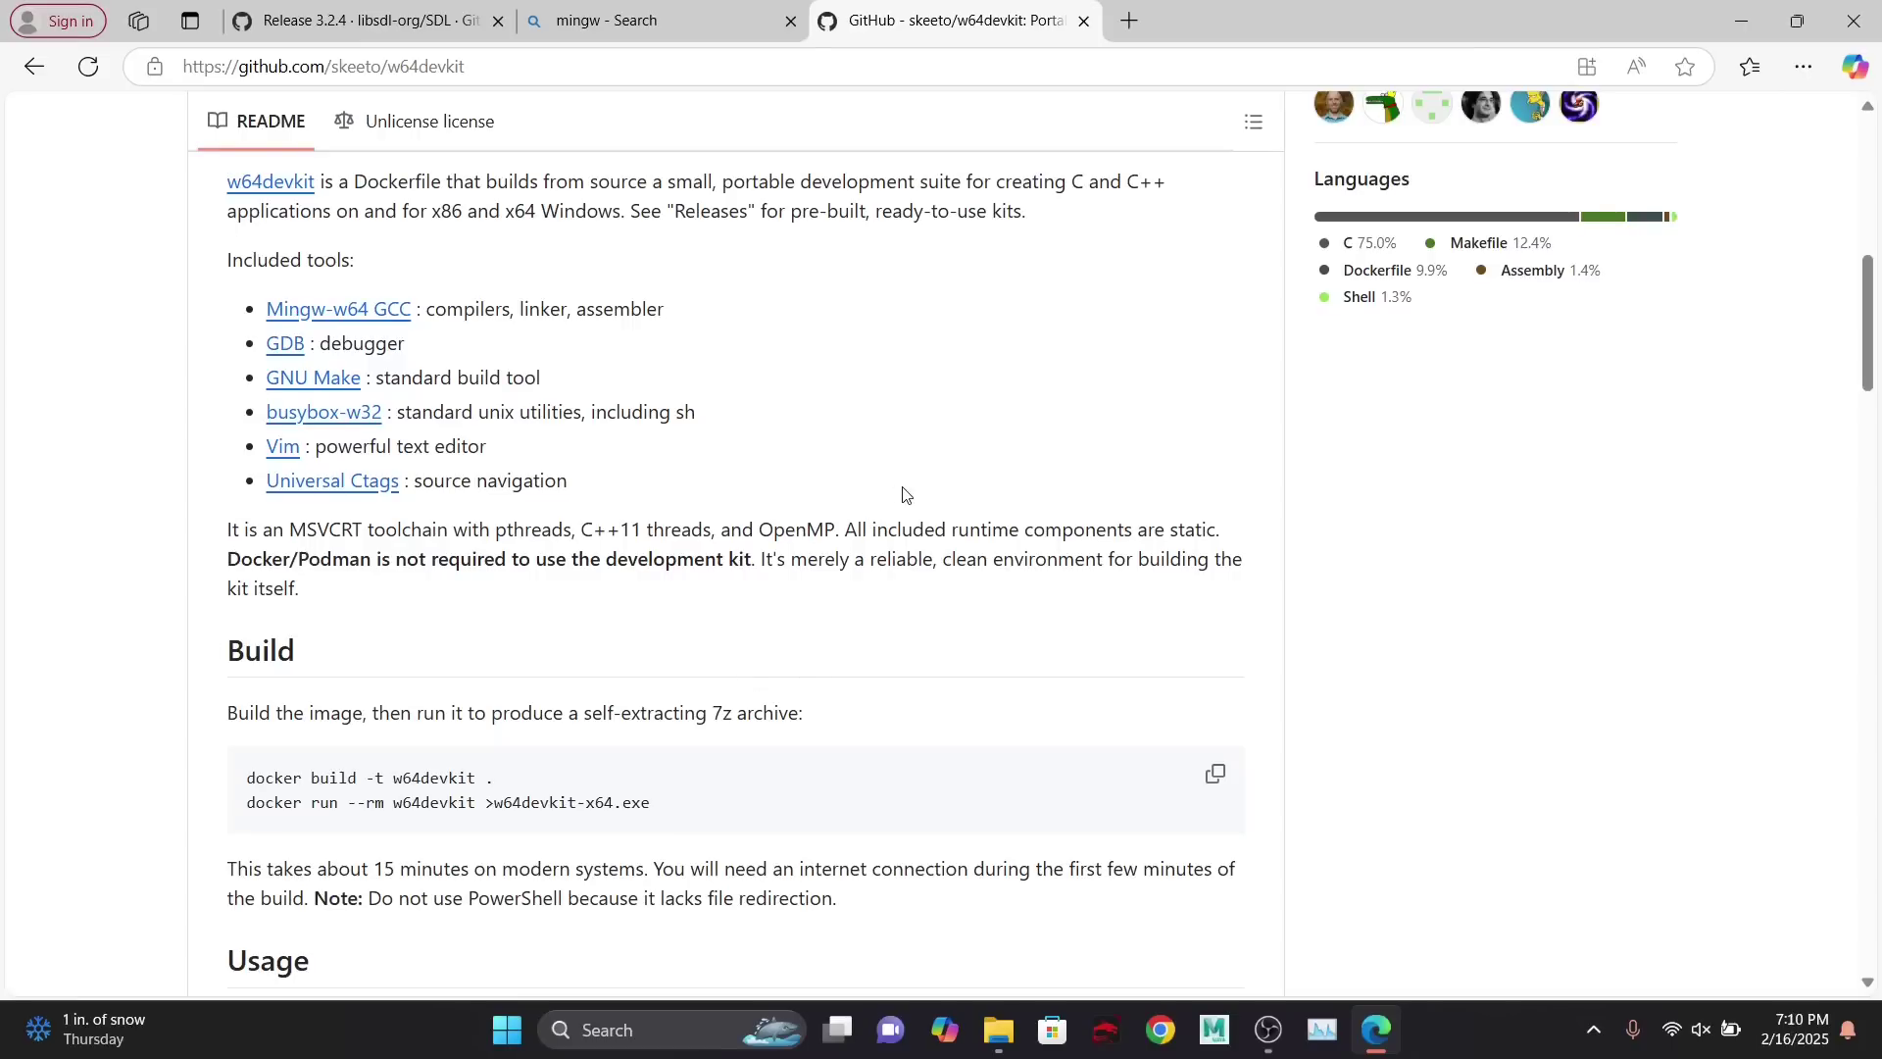
pyautogui.scroll(4, 903, 493)
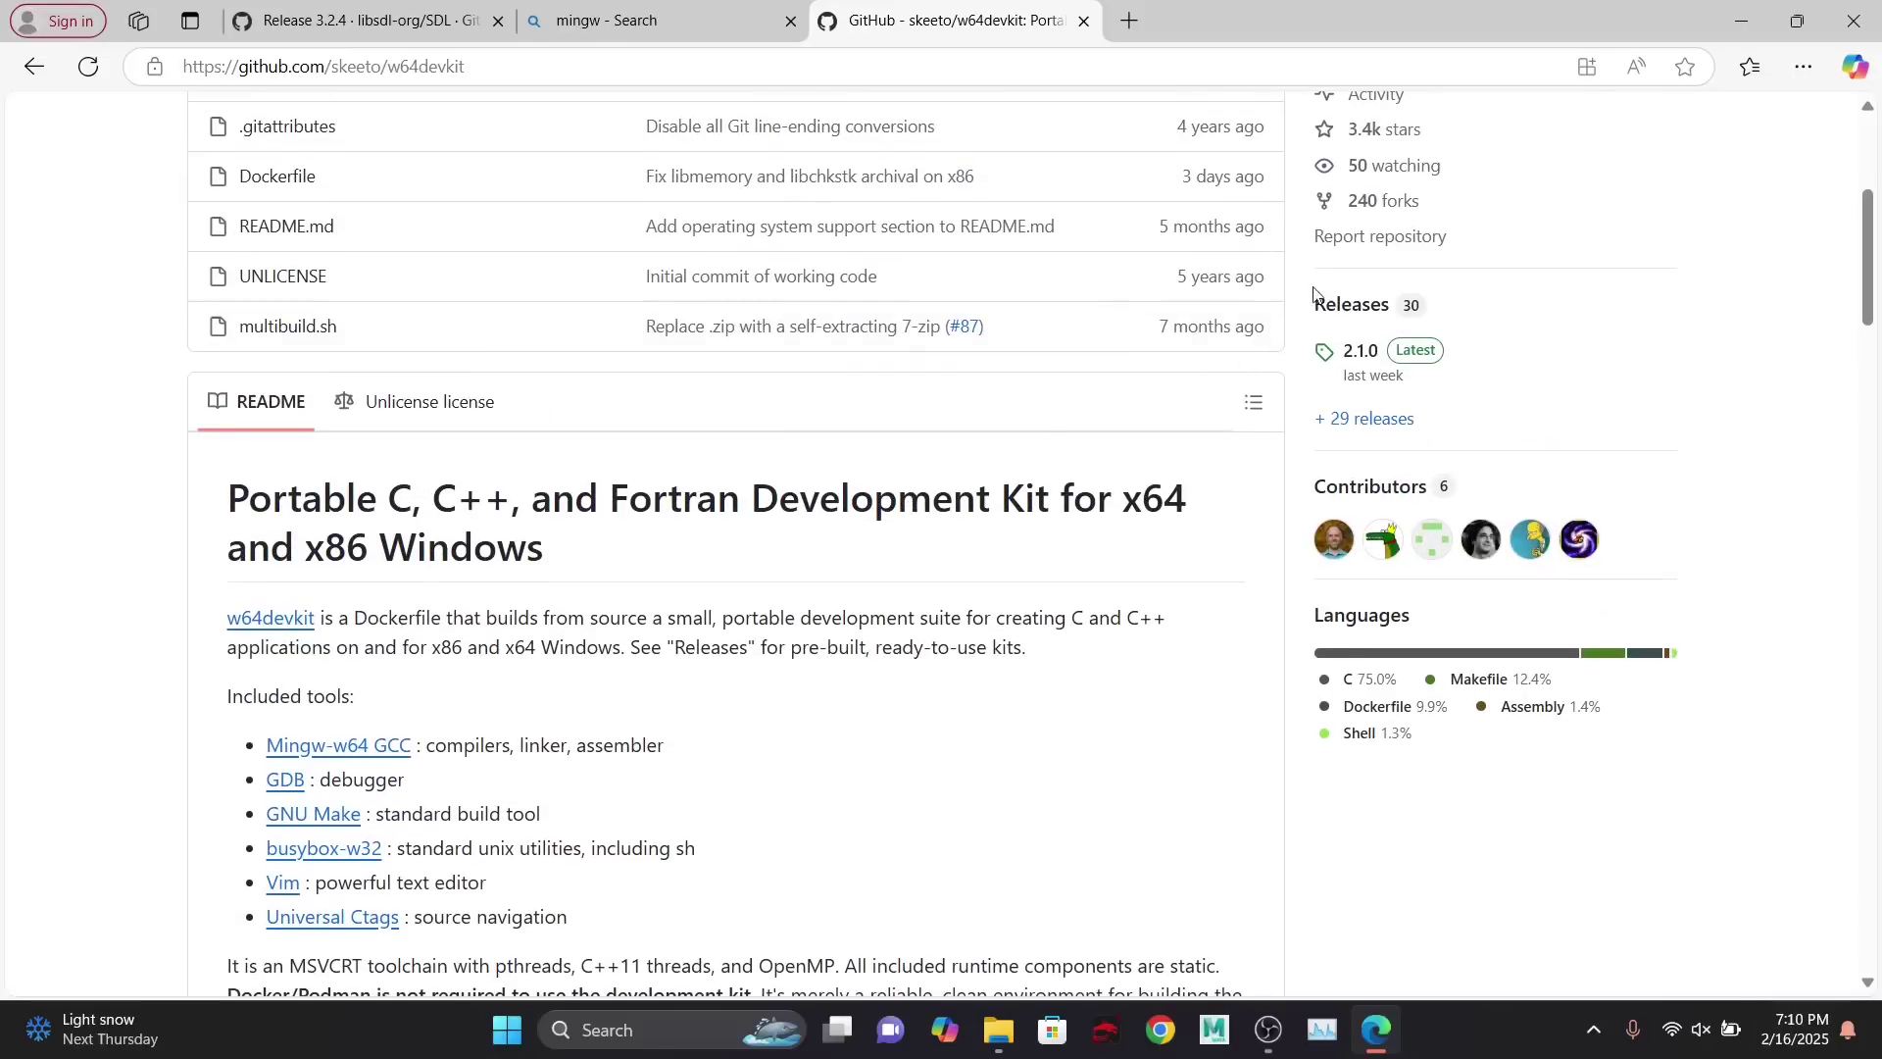
pyautogui.click(1348, 303)
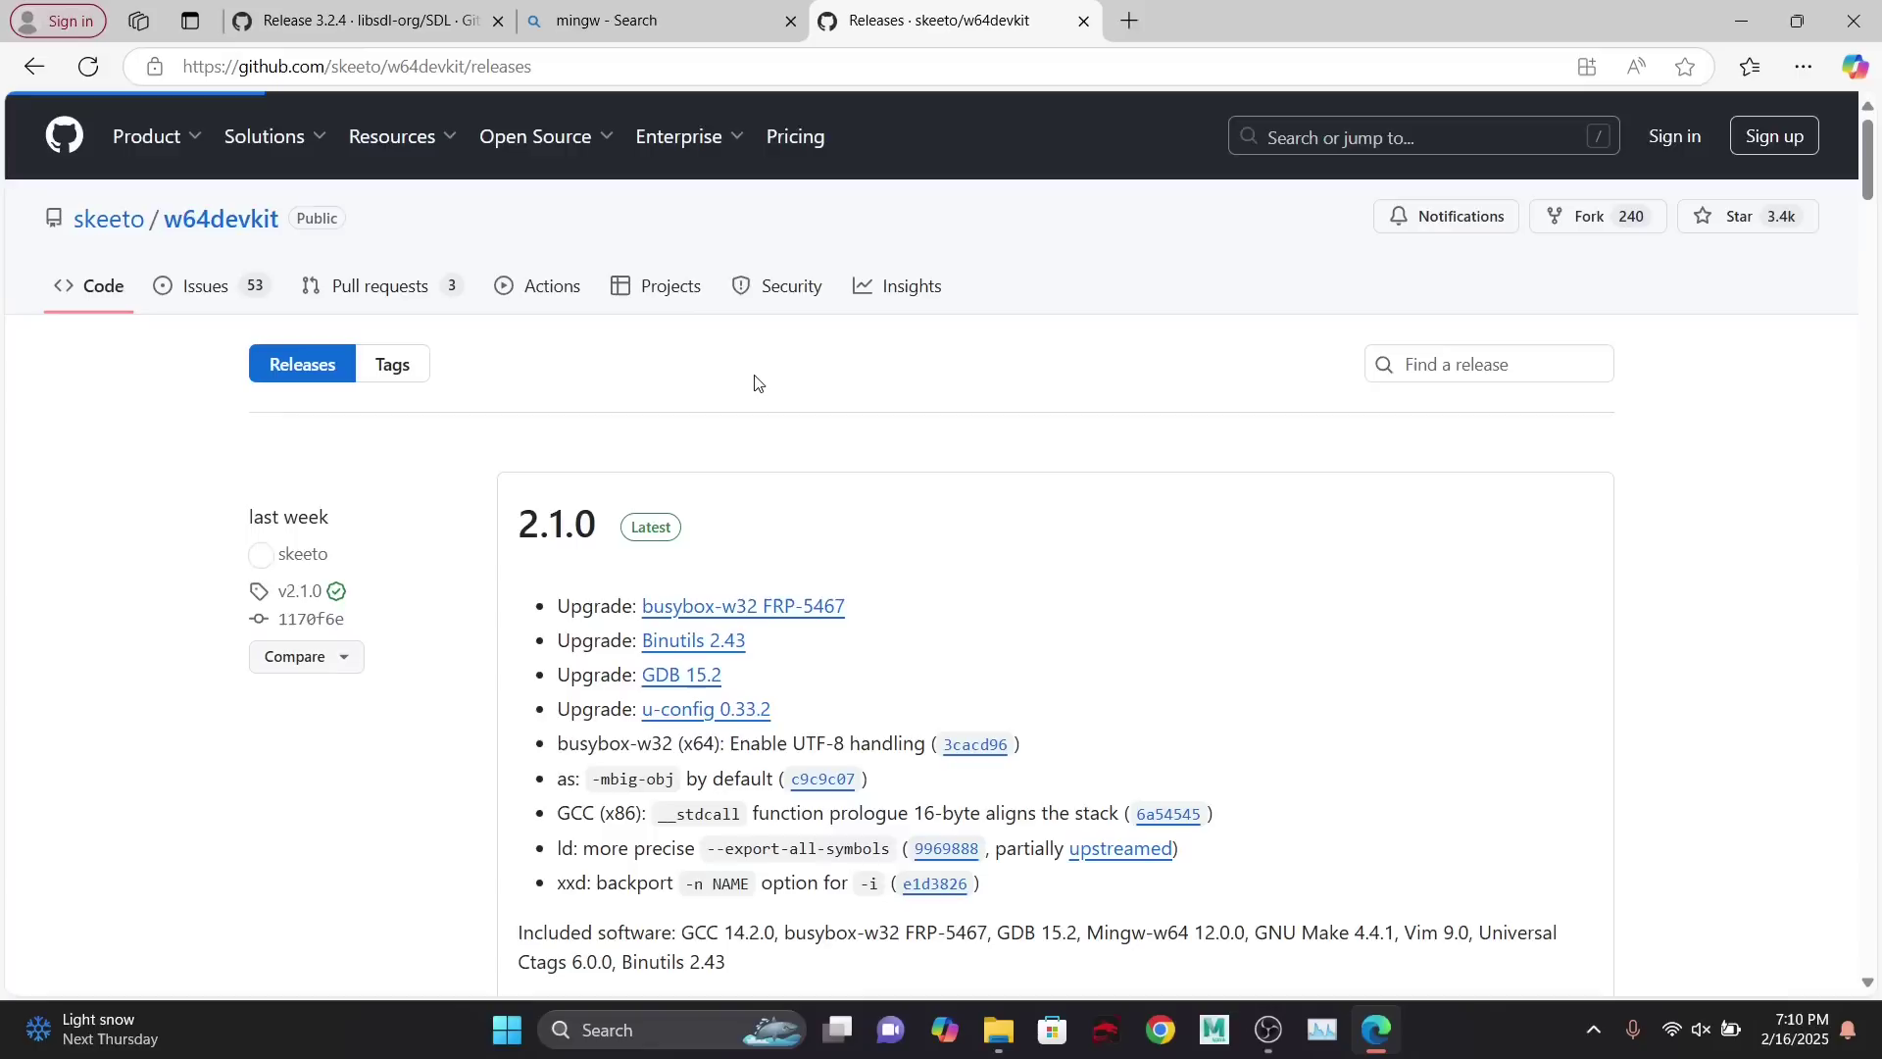
# - Download w64devkit-x64-2.1.0.exe from the 2.1.0 release assets and keep the file despite the SmartScreen warning
pyautogui.scroll(-4, 848, 654)
pyautogui.scroll(-2, 849, 655)
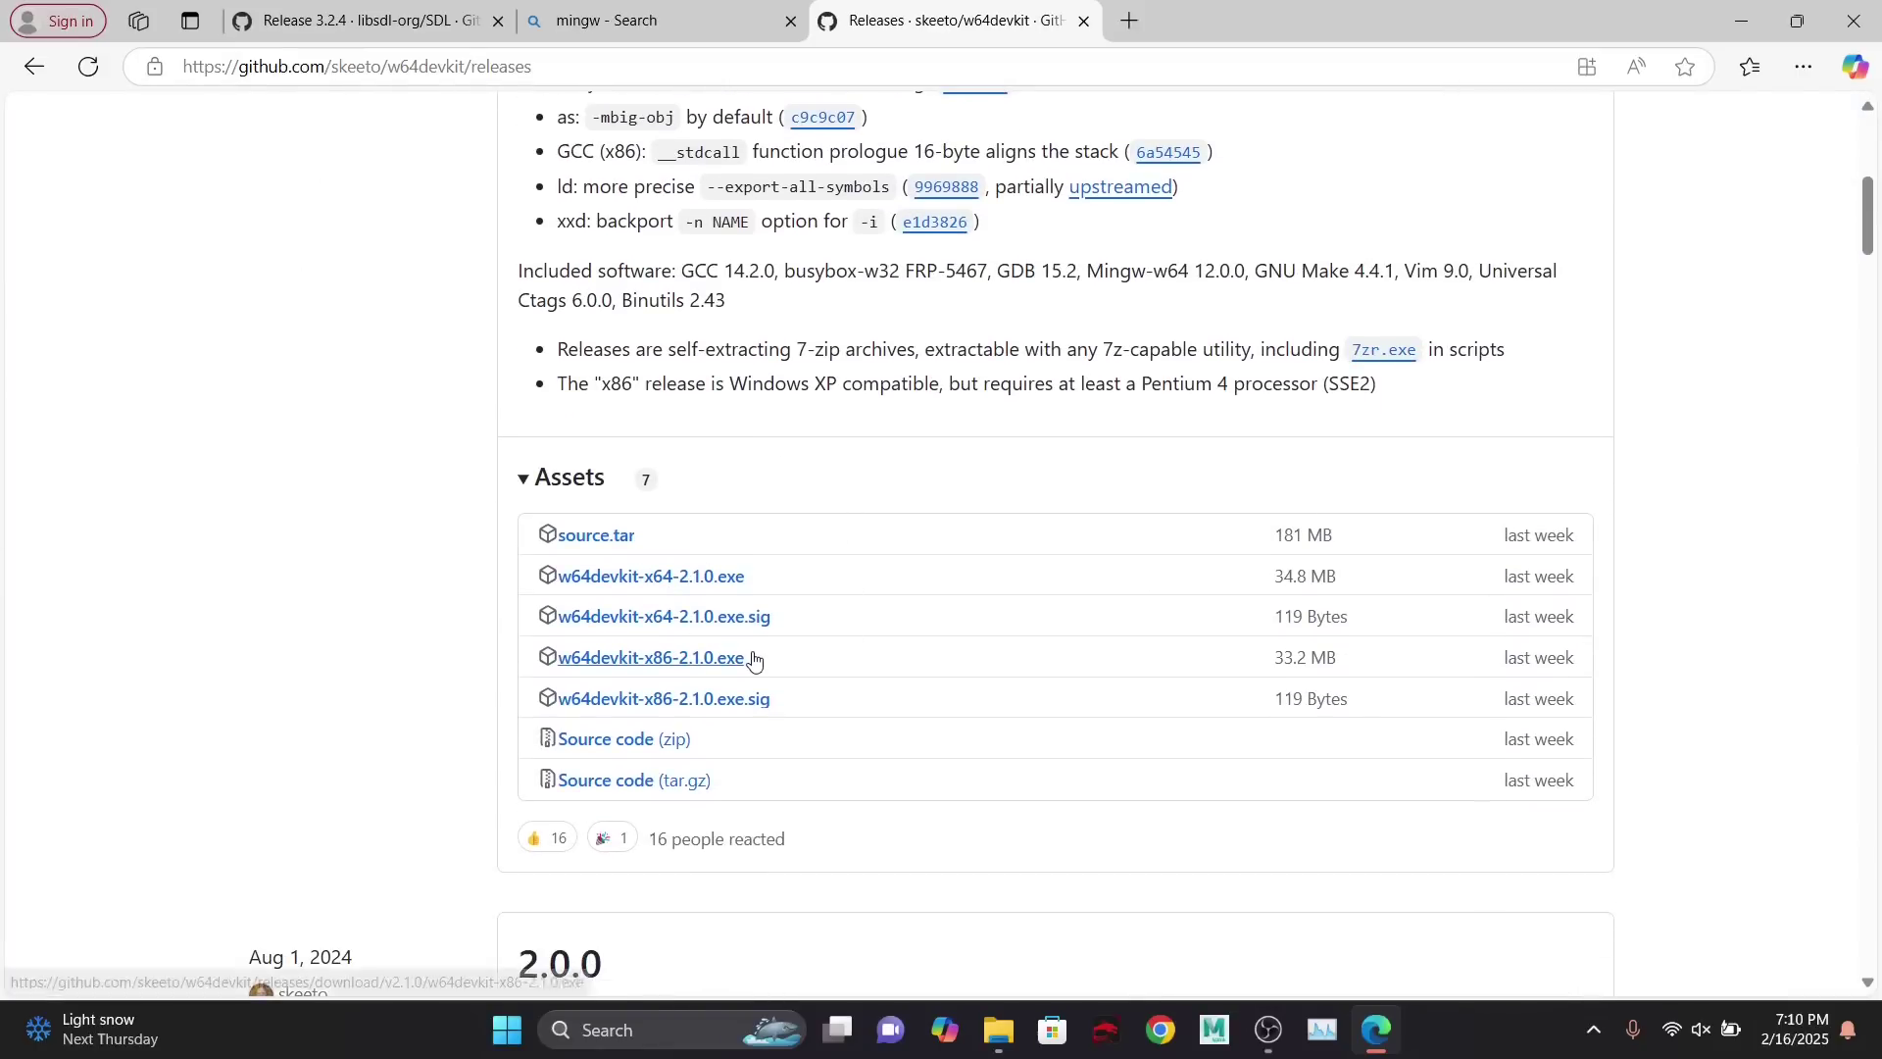
pyautogui.click(684, 582)
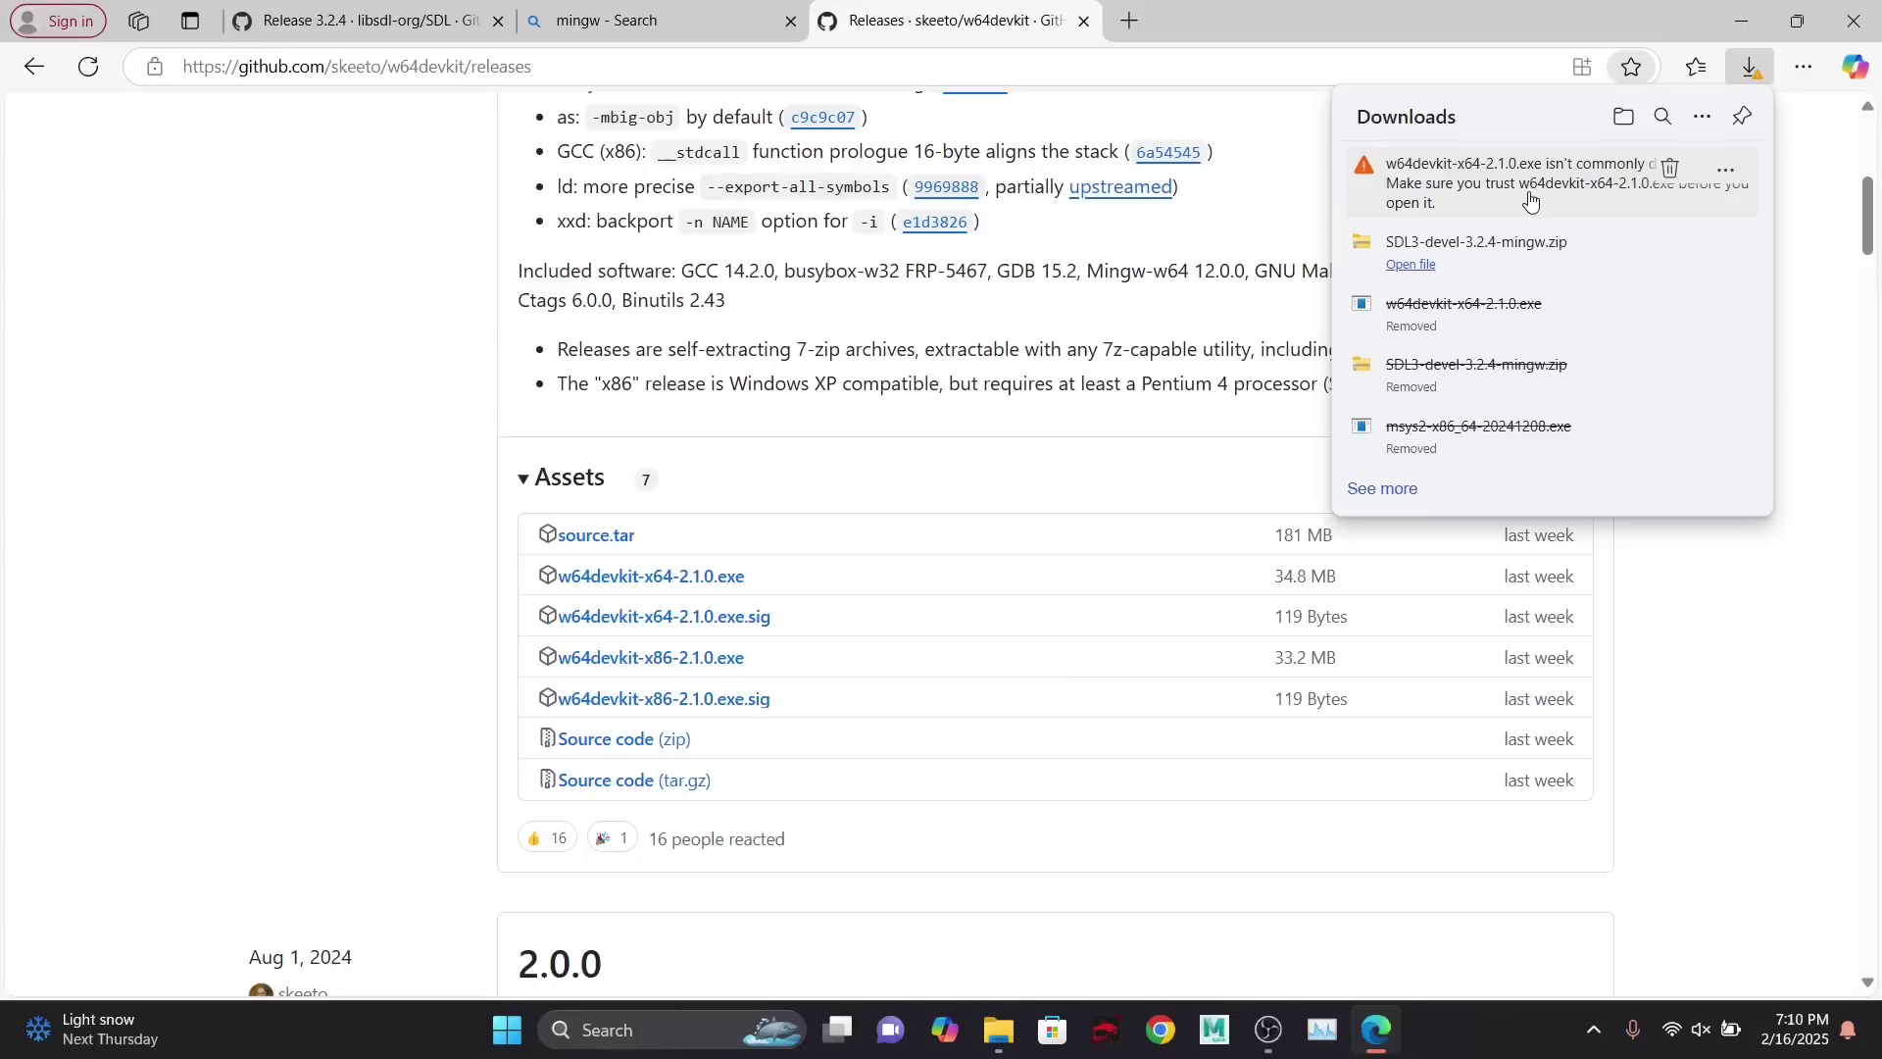
pyautogui.click(1732, 170)
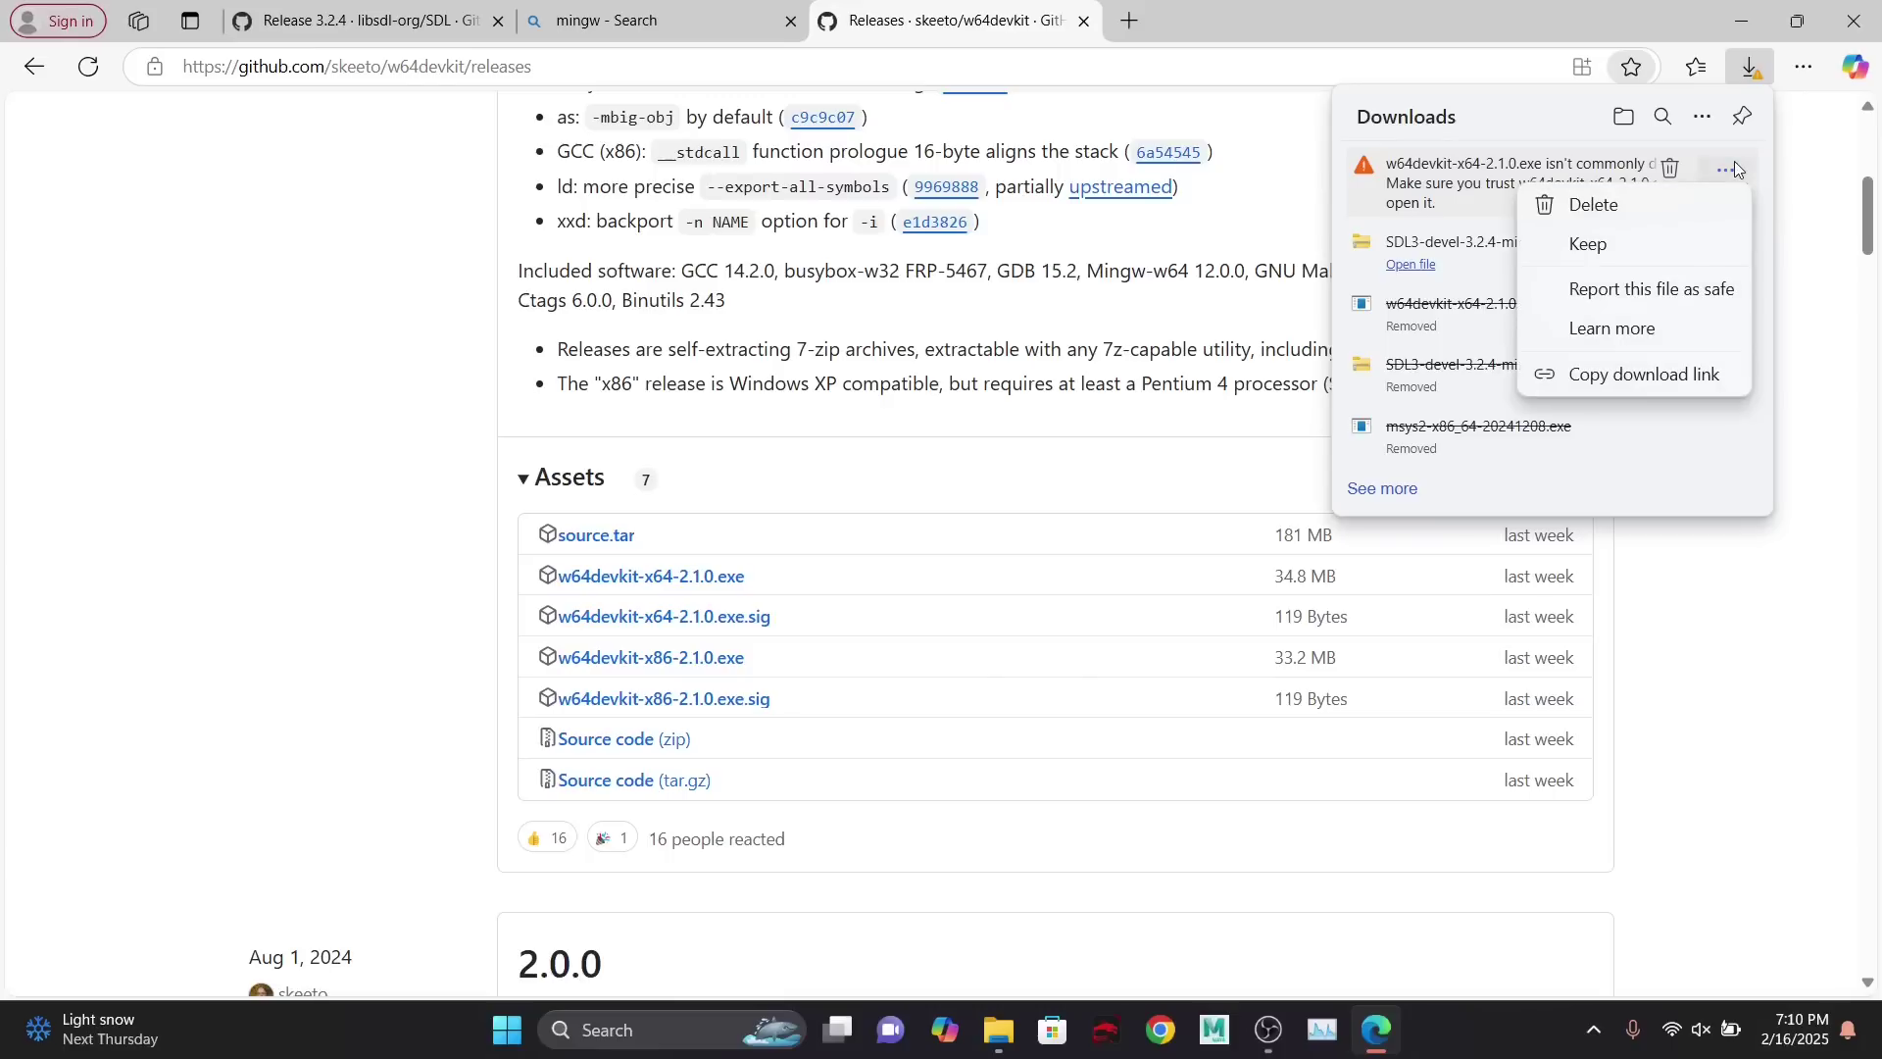
pyautogui.click(1639, 245)
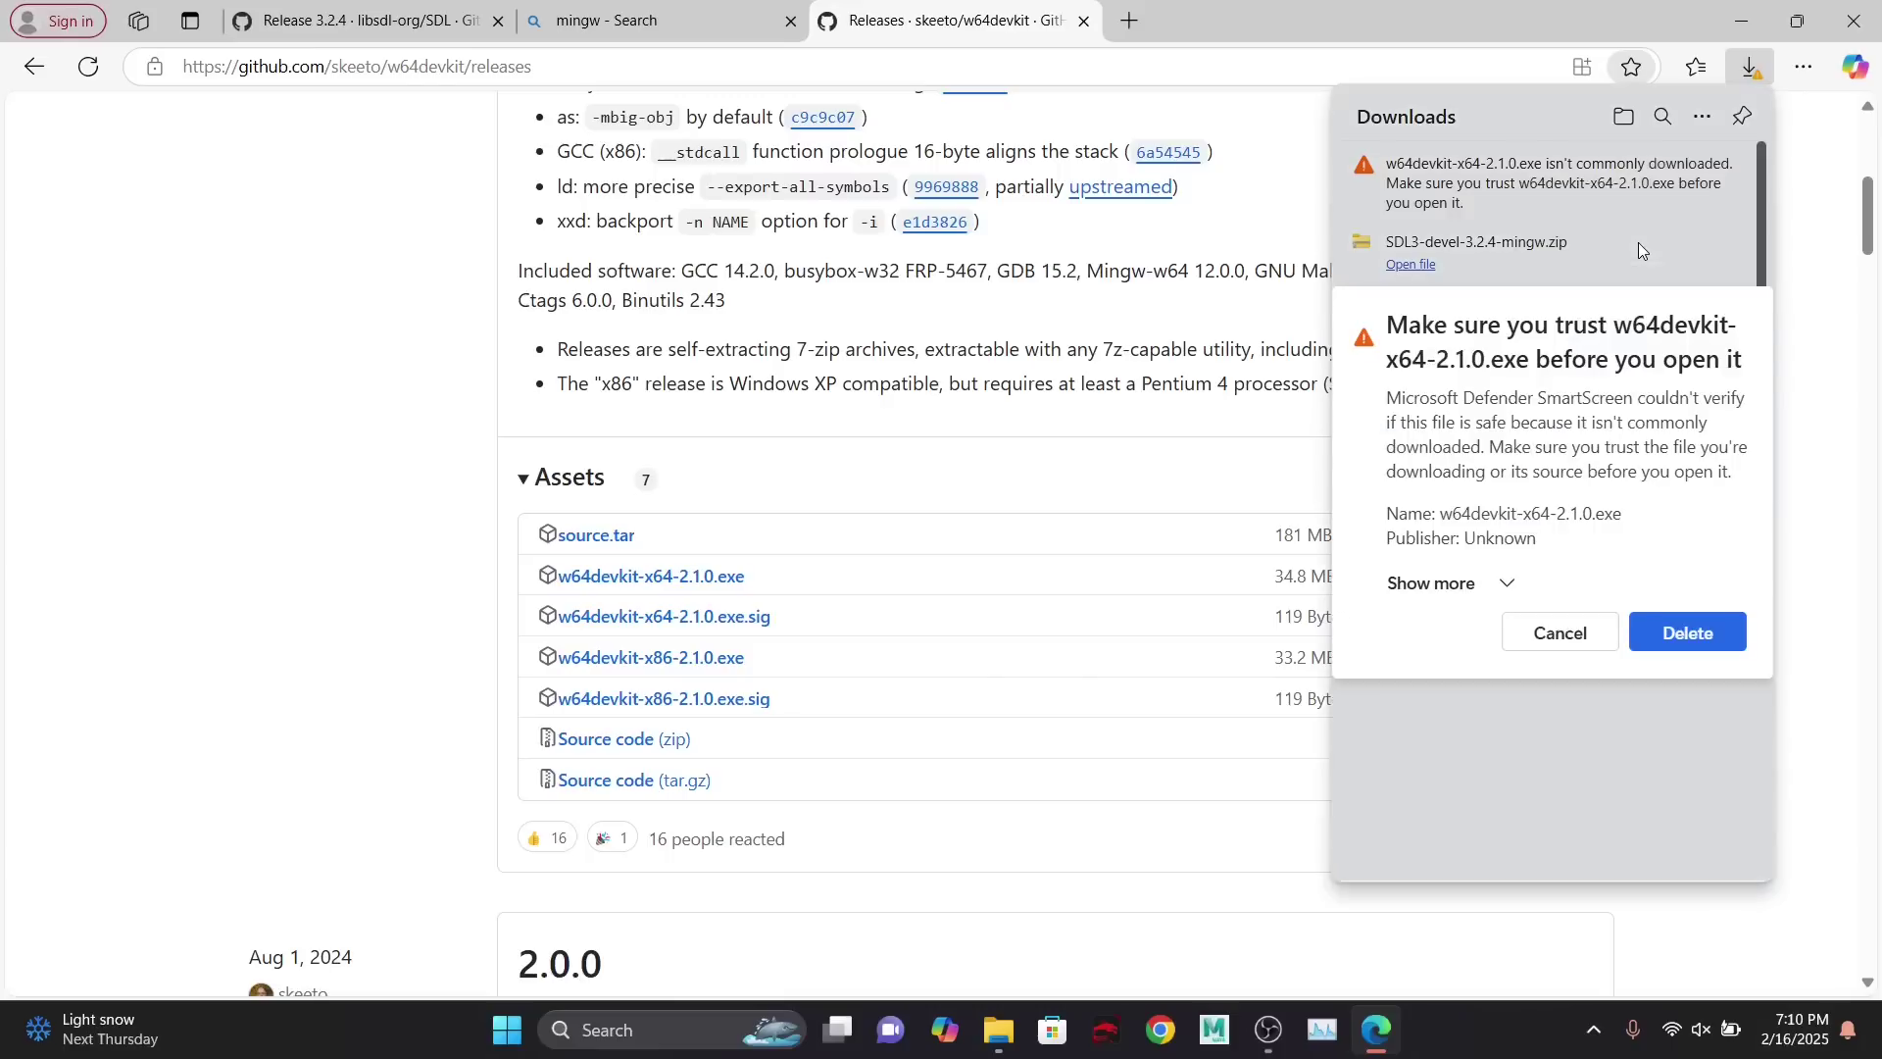
pyautogui.click(1499, 582)
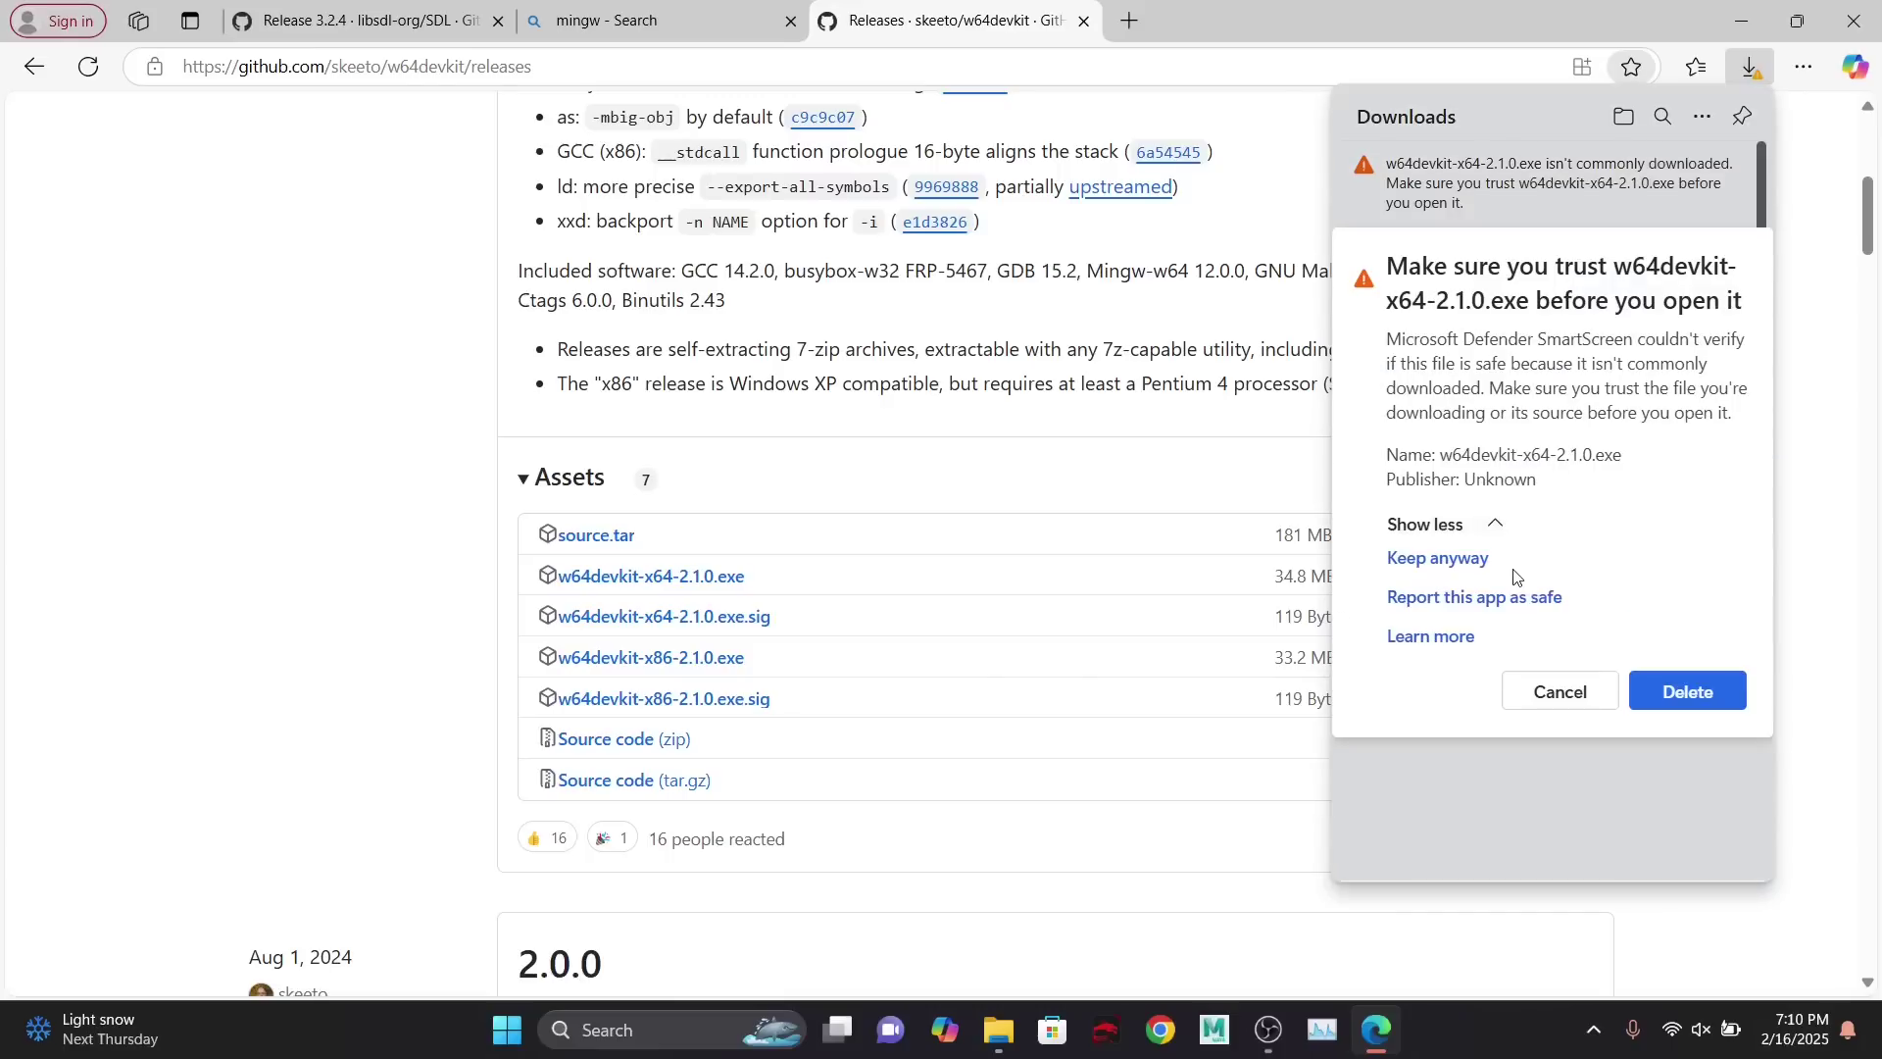
pyautogui.click(1470, 556)
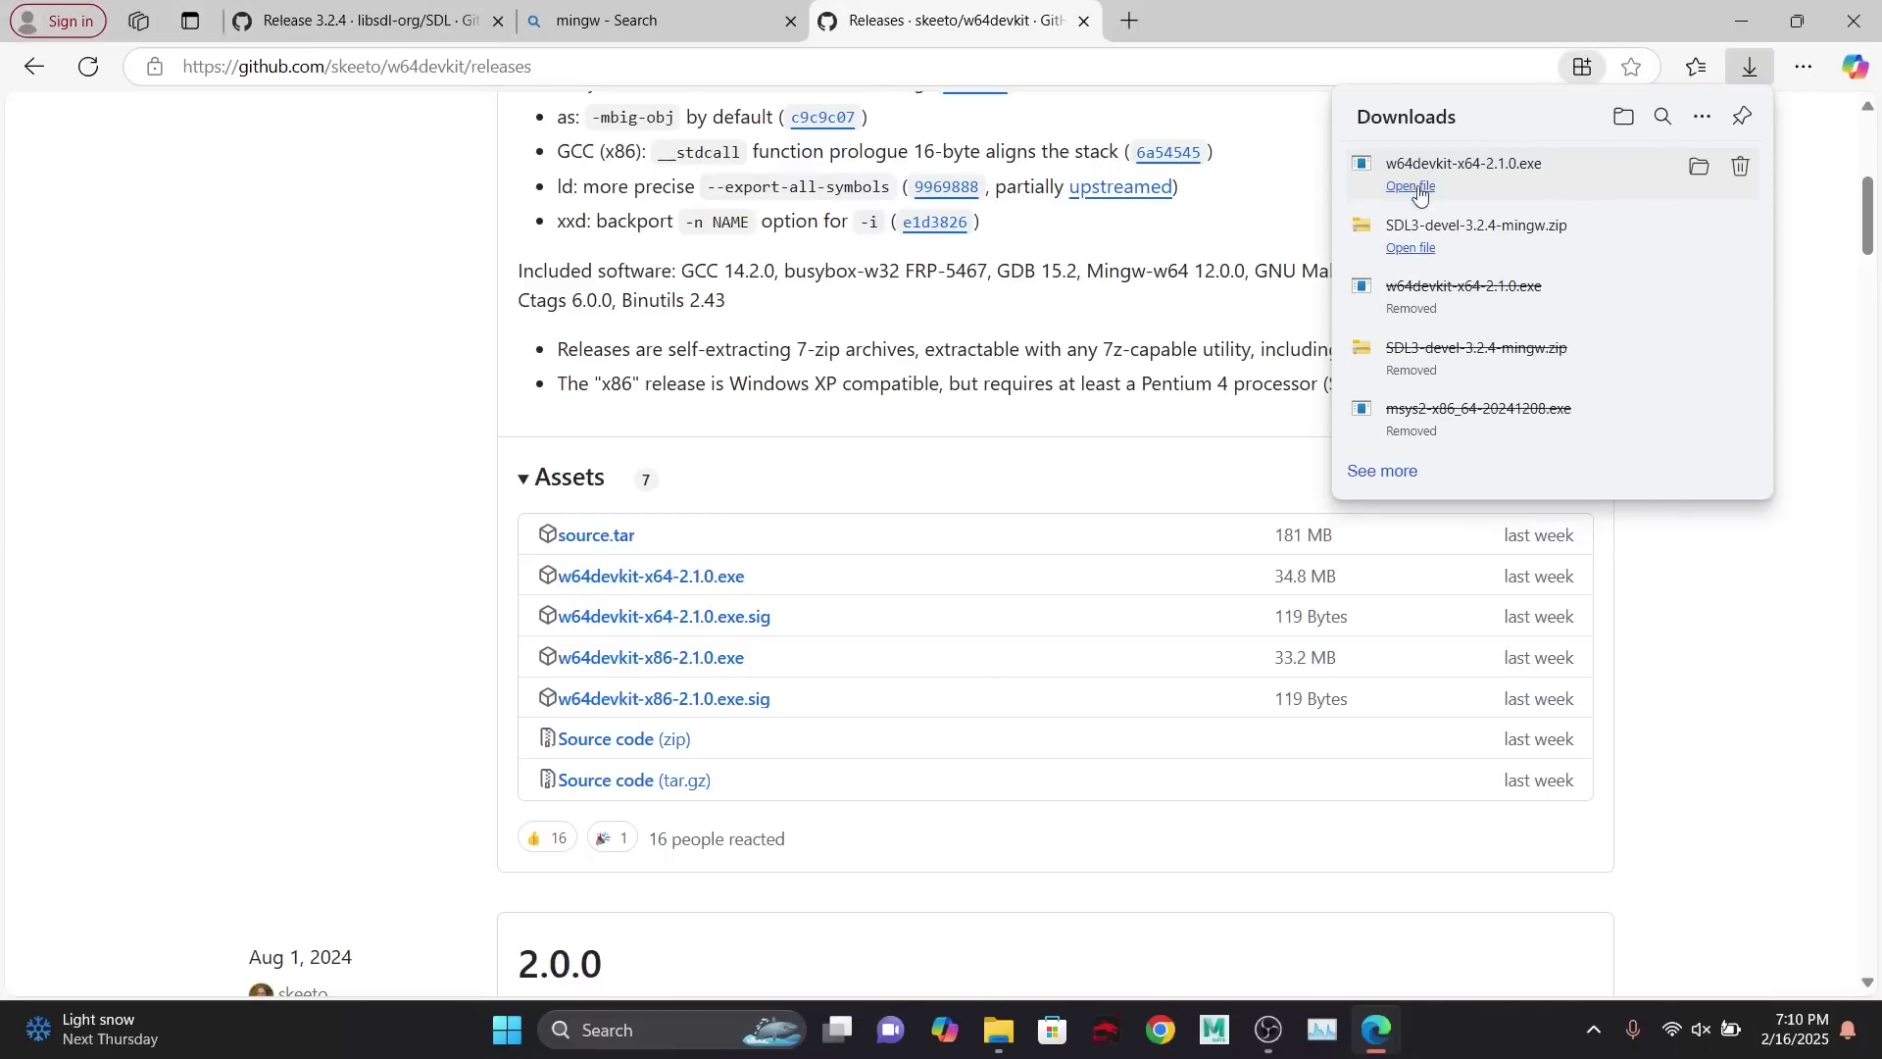
# - Run the downloaded w64devkit self-extracting archive into the Downloads folder and locate the extracted w64devkit folder in File Explorer
pyautogui.click(1403, 188)
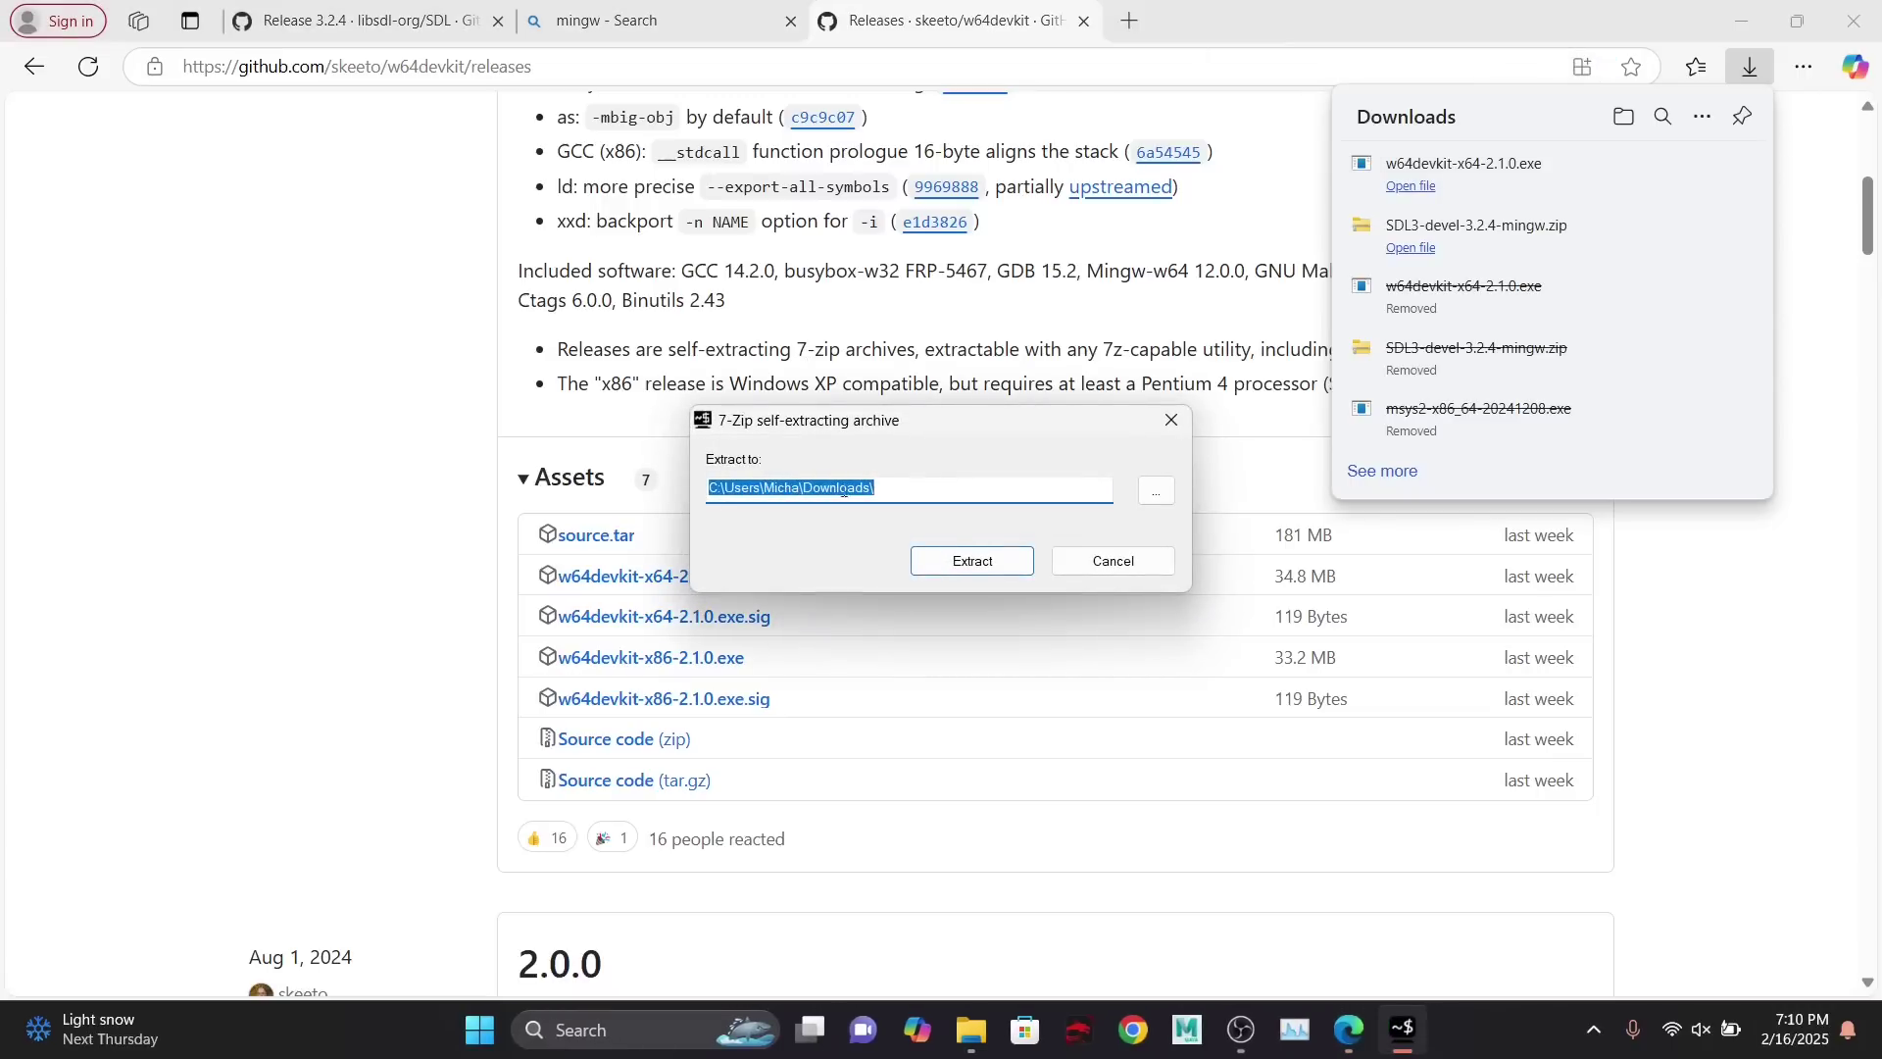
pyautogui.click(973, 561)
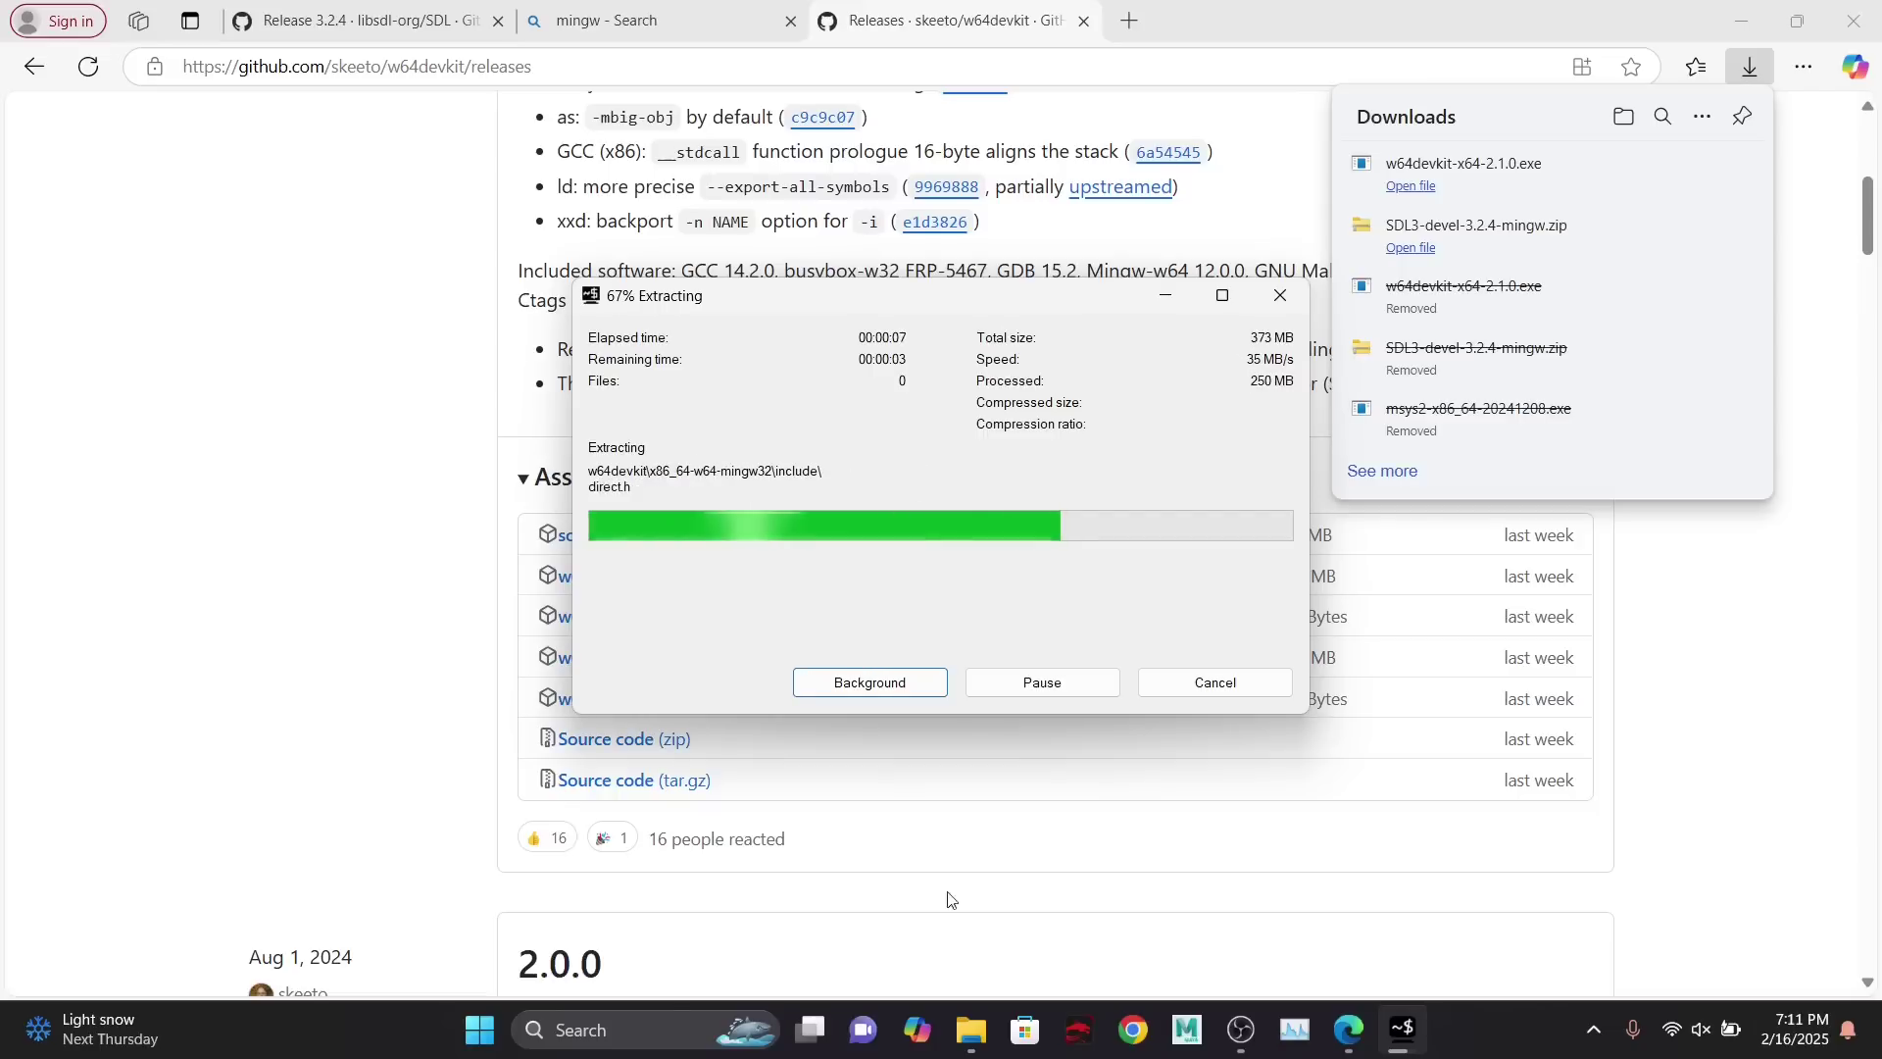
pyautogui.click(971, 1029)
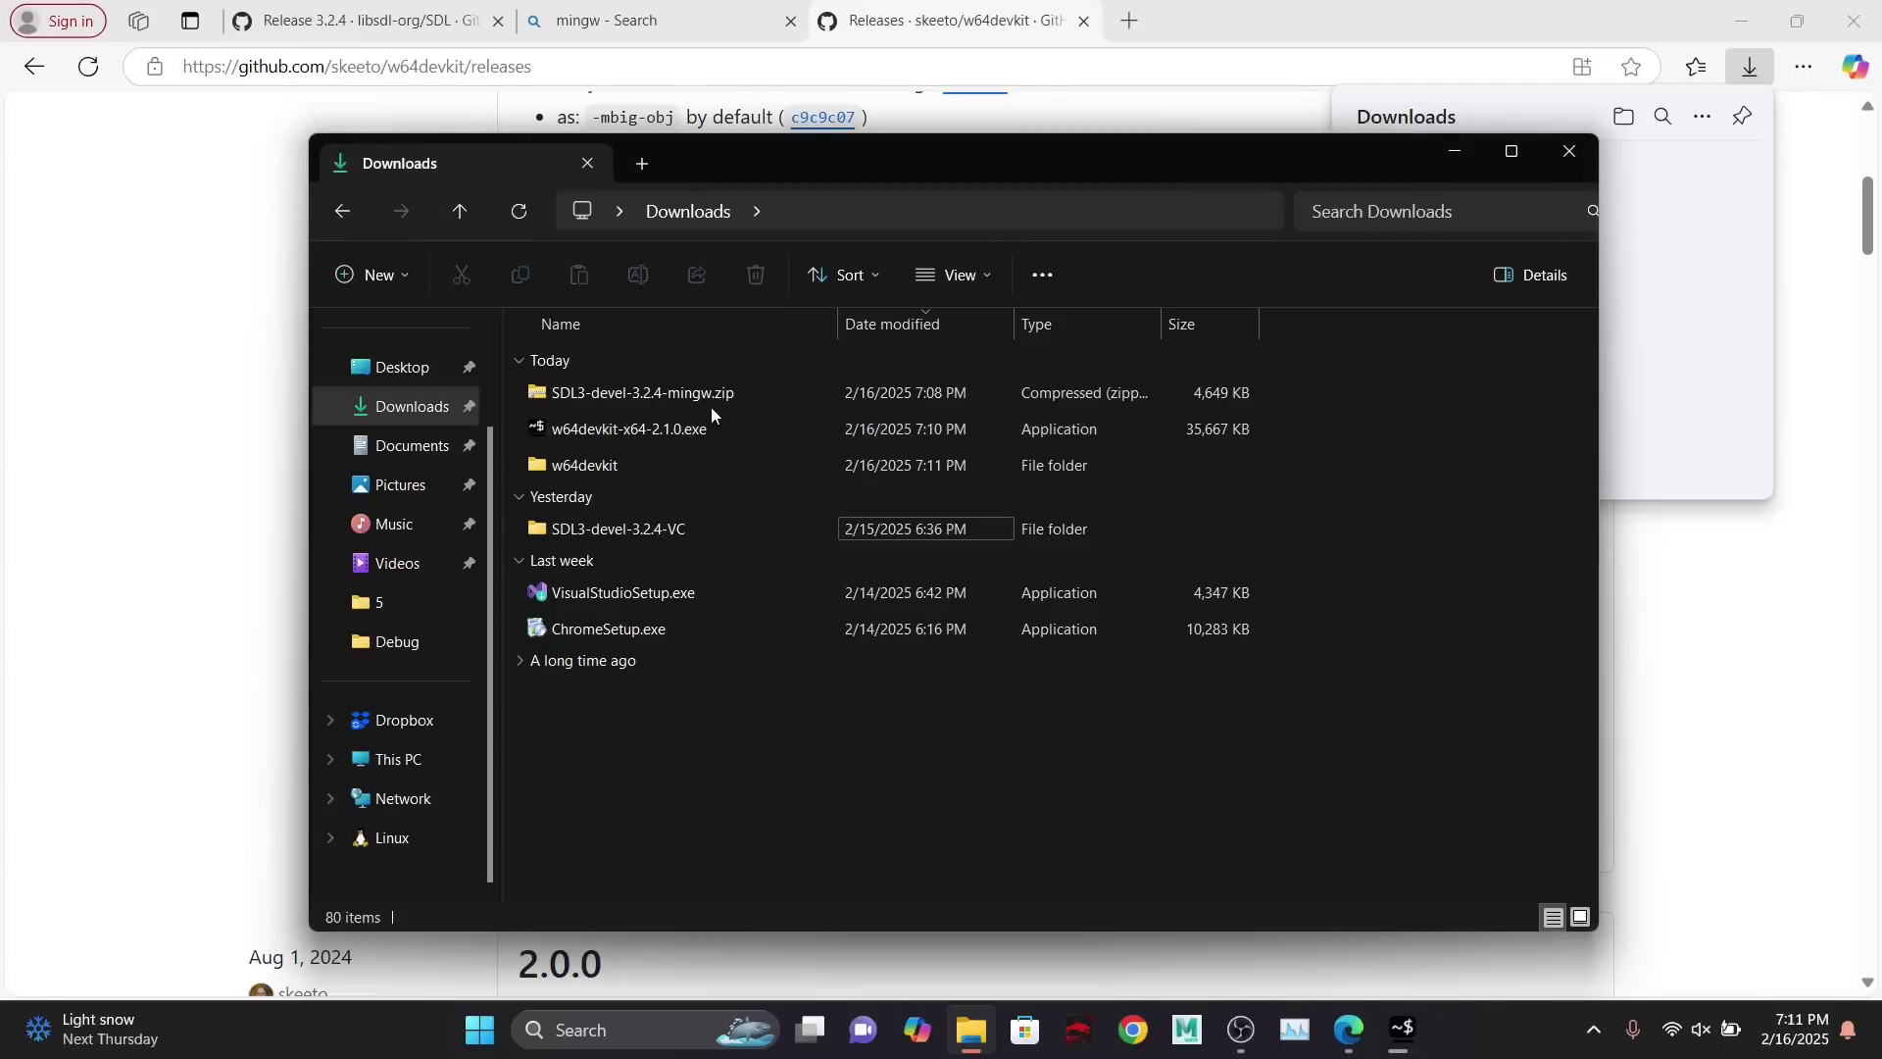
pyautogui.click(686, 455)
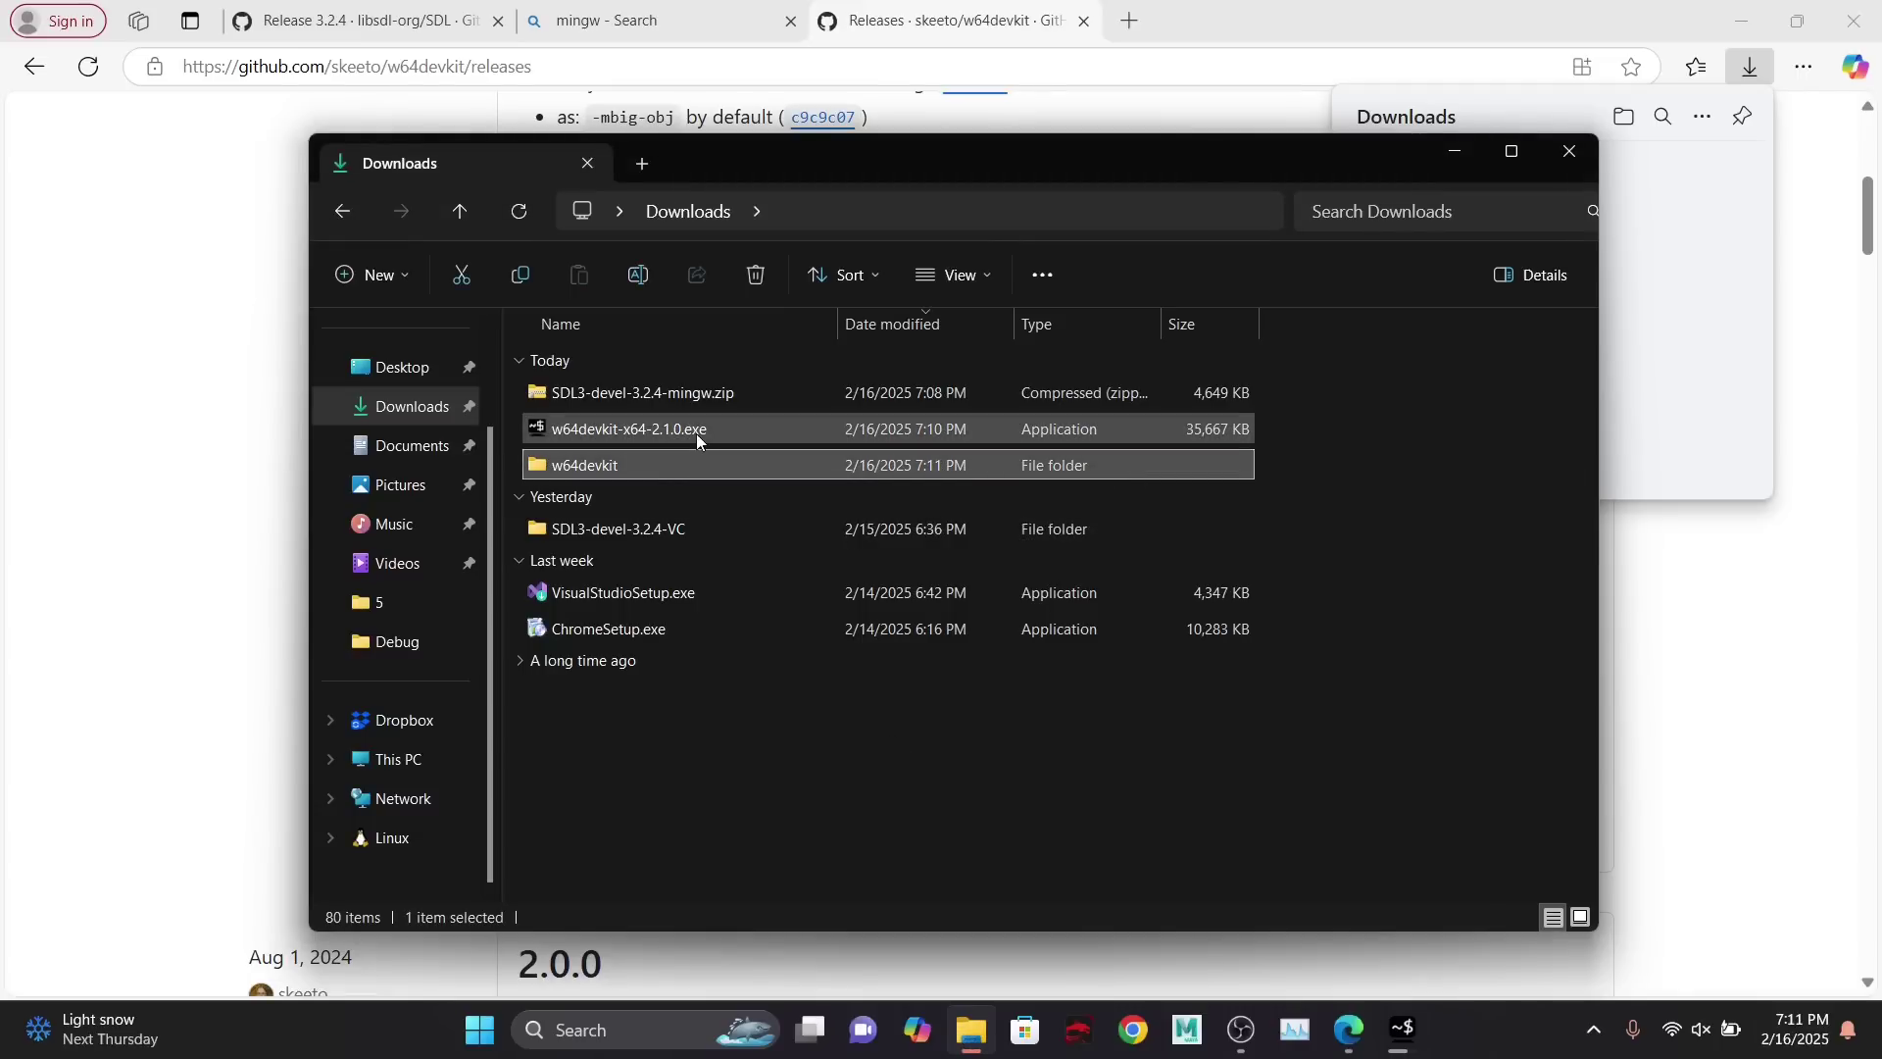
# - Extract SDL3-devel-3.2.4-mingw.zip into an SDL3-devel-3.2.4-mingw folder inside Downloads
pyautogui.click(715, 391)
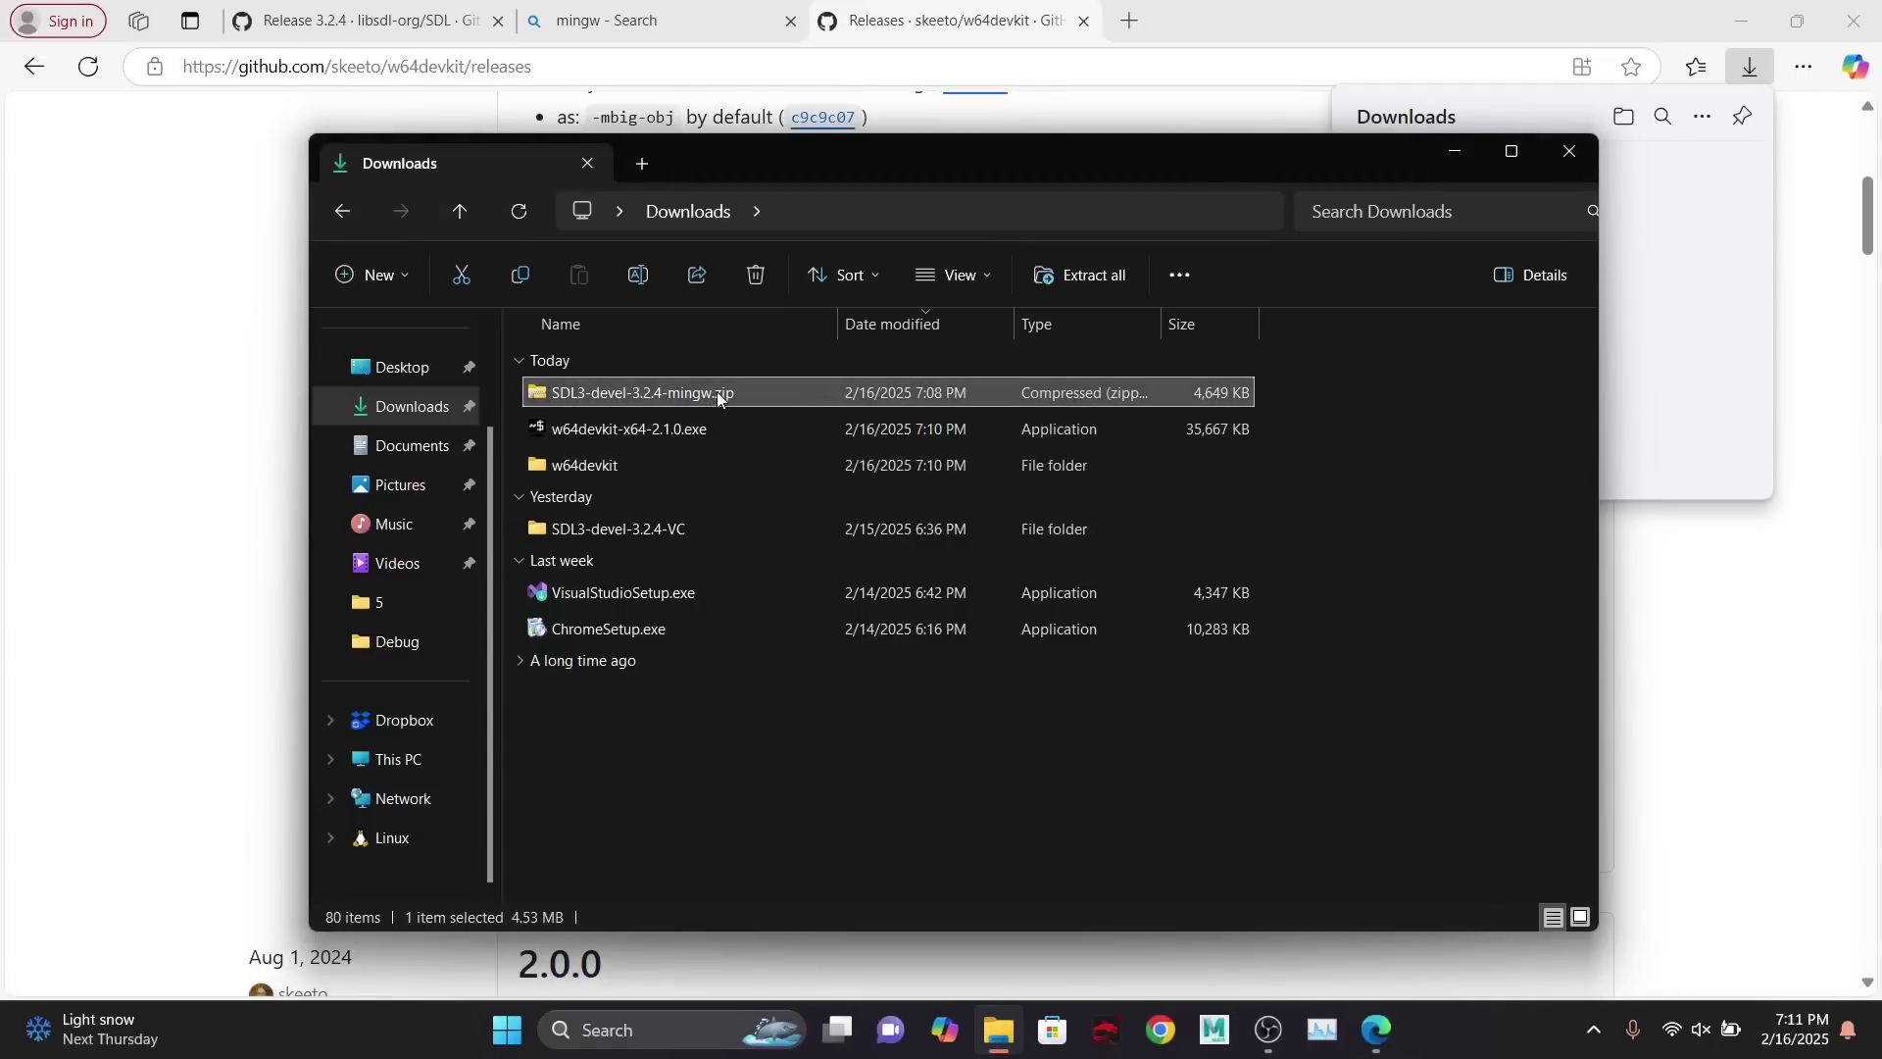
pyautogui.rightClick(715, 391)
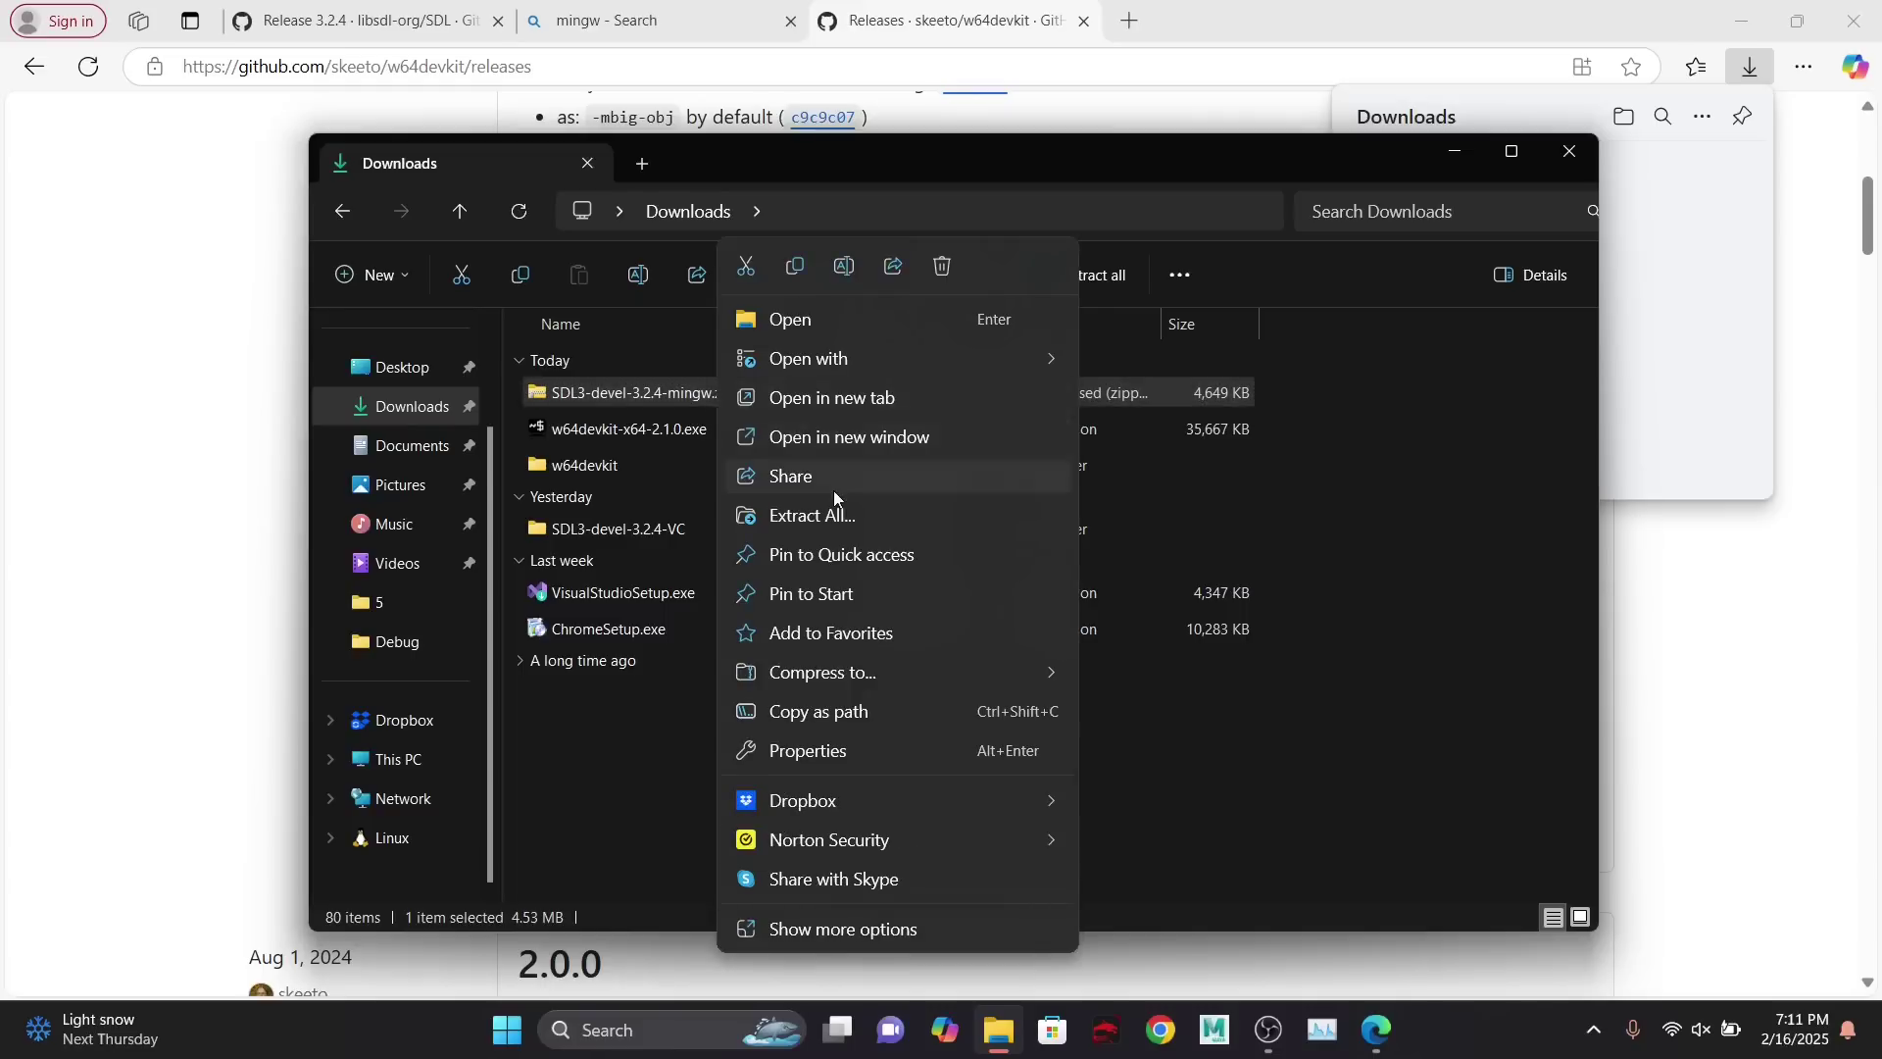
pyautogui.click(834, 516)
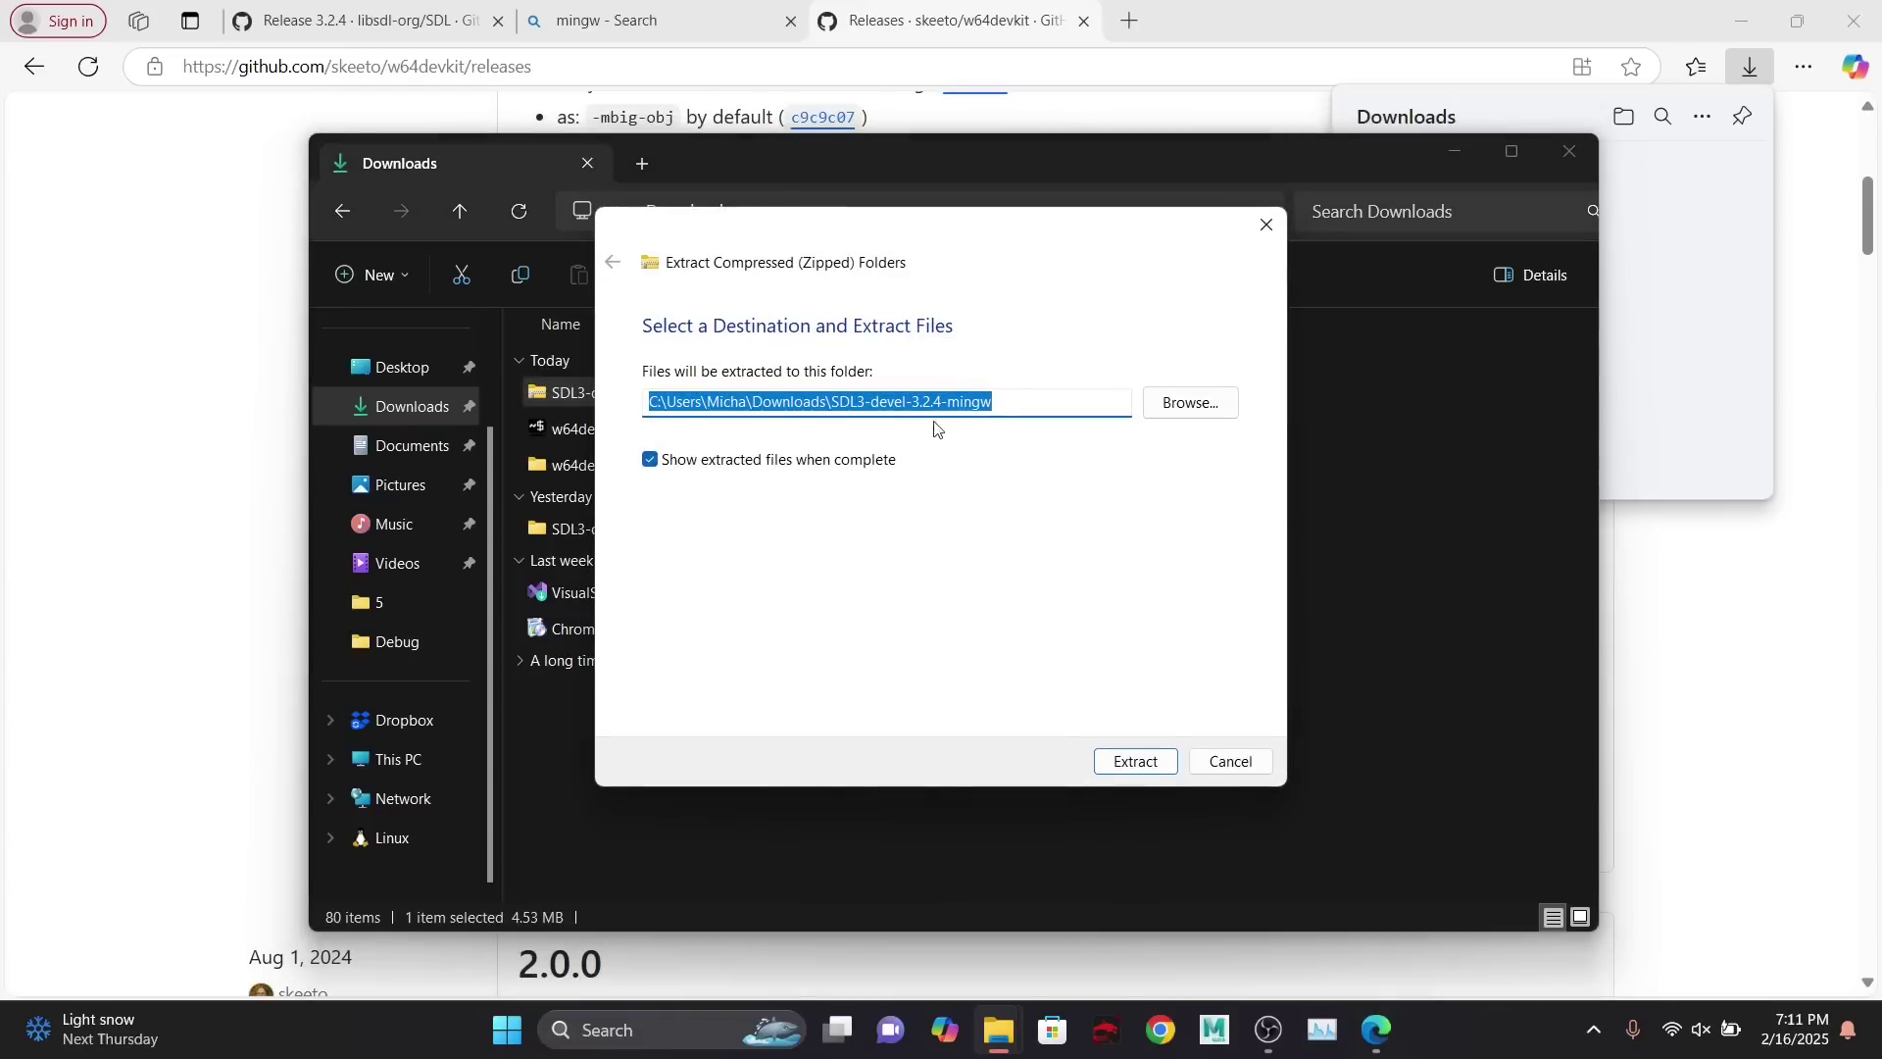
pyautogui.click(1115, 759)
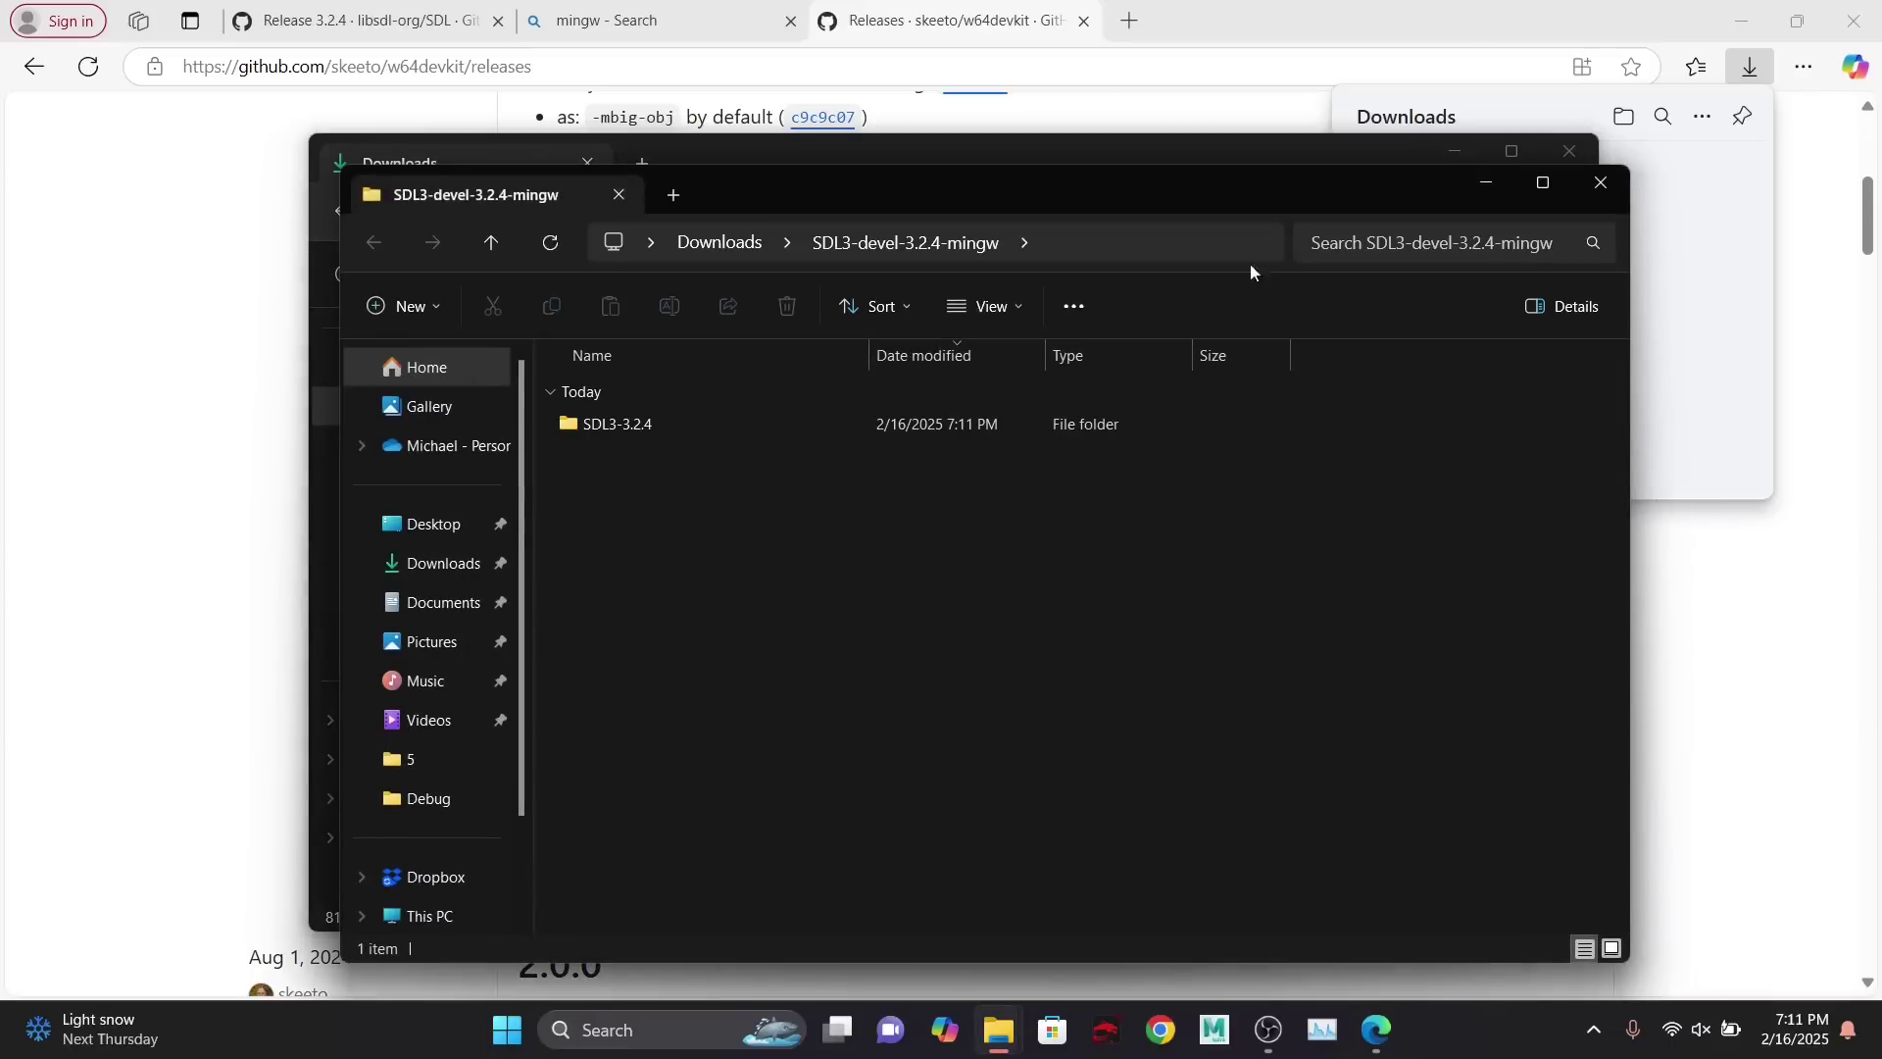
# - Arrange the Downloads and SDL3-devel-3.2.4-mingw File Explorer windows side by side, with Downloads on the left half
pyautogui.moveTo(889, 181); pyautogui.dragTo(825, 166)
pyautogui.click(1700, 585)
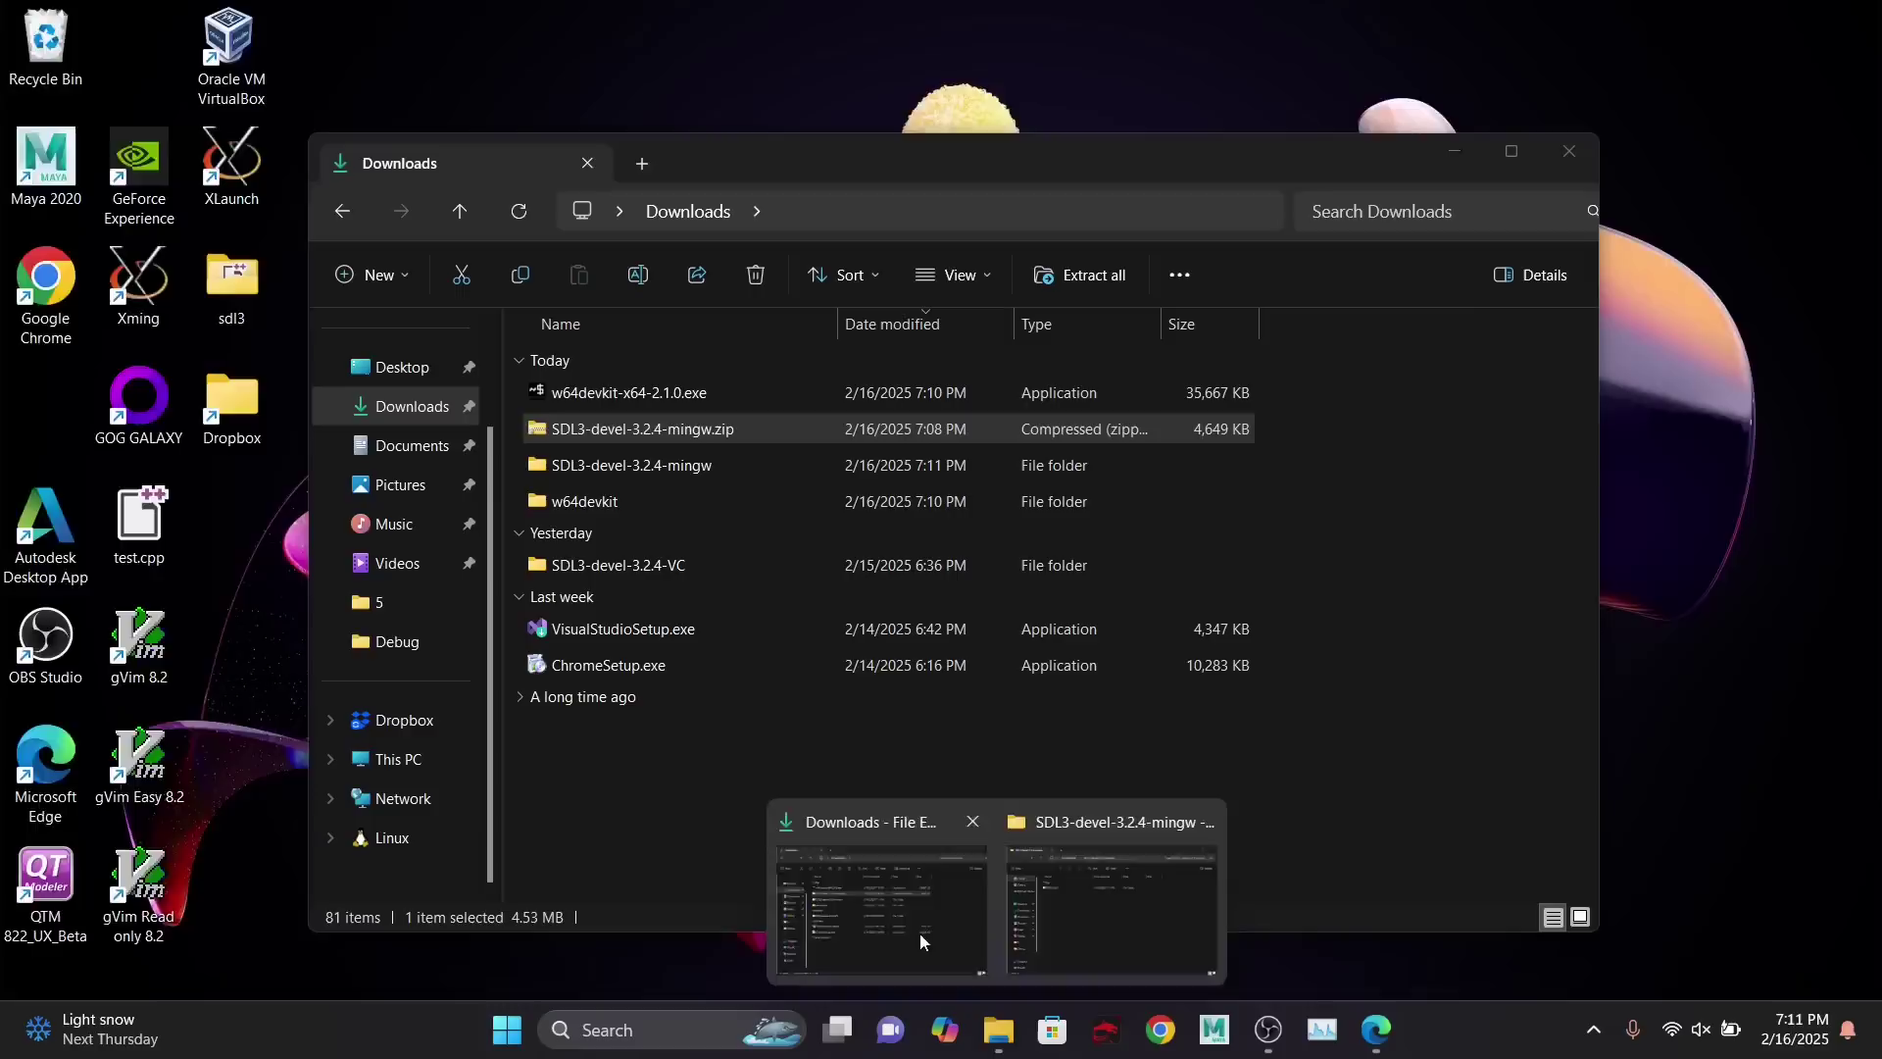
pyautogui.click(920, 932)
pyautogui.moveTo(1055, 151); pyautogui.dragTo(3, 378)
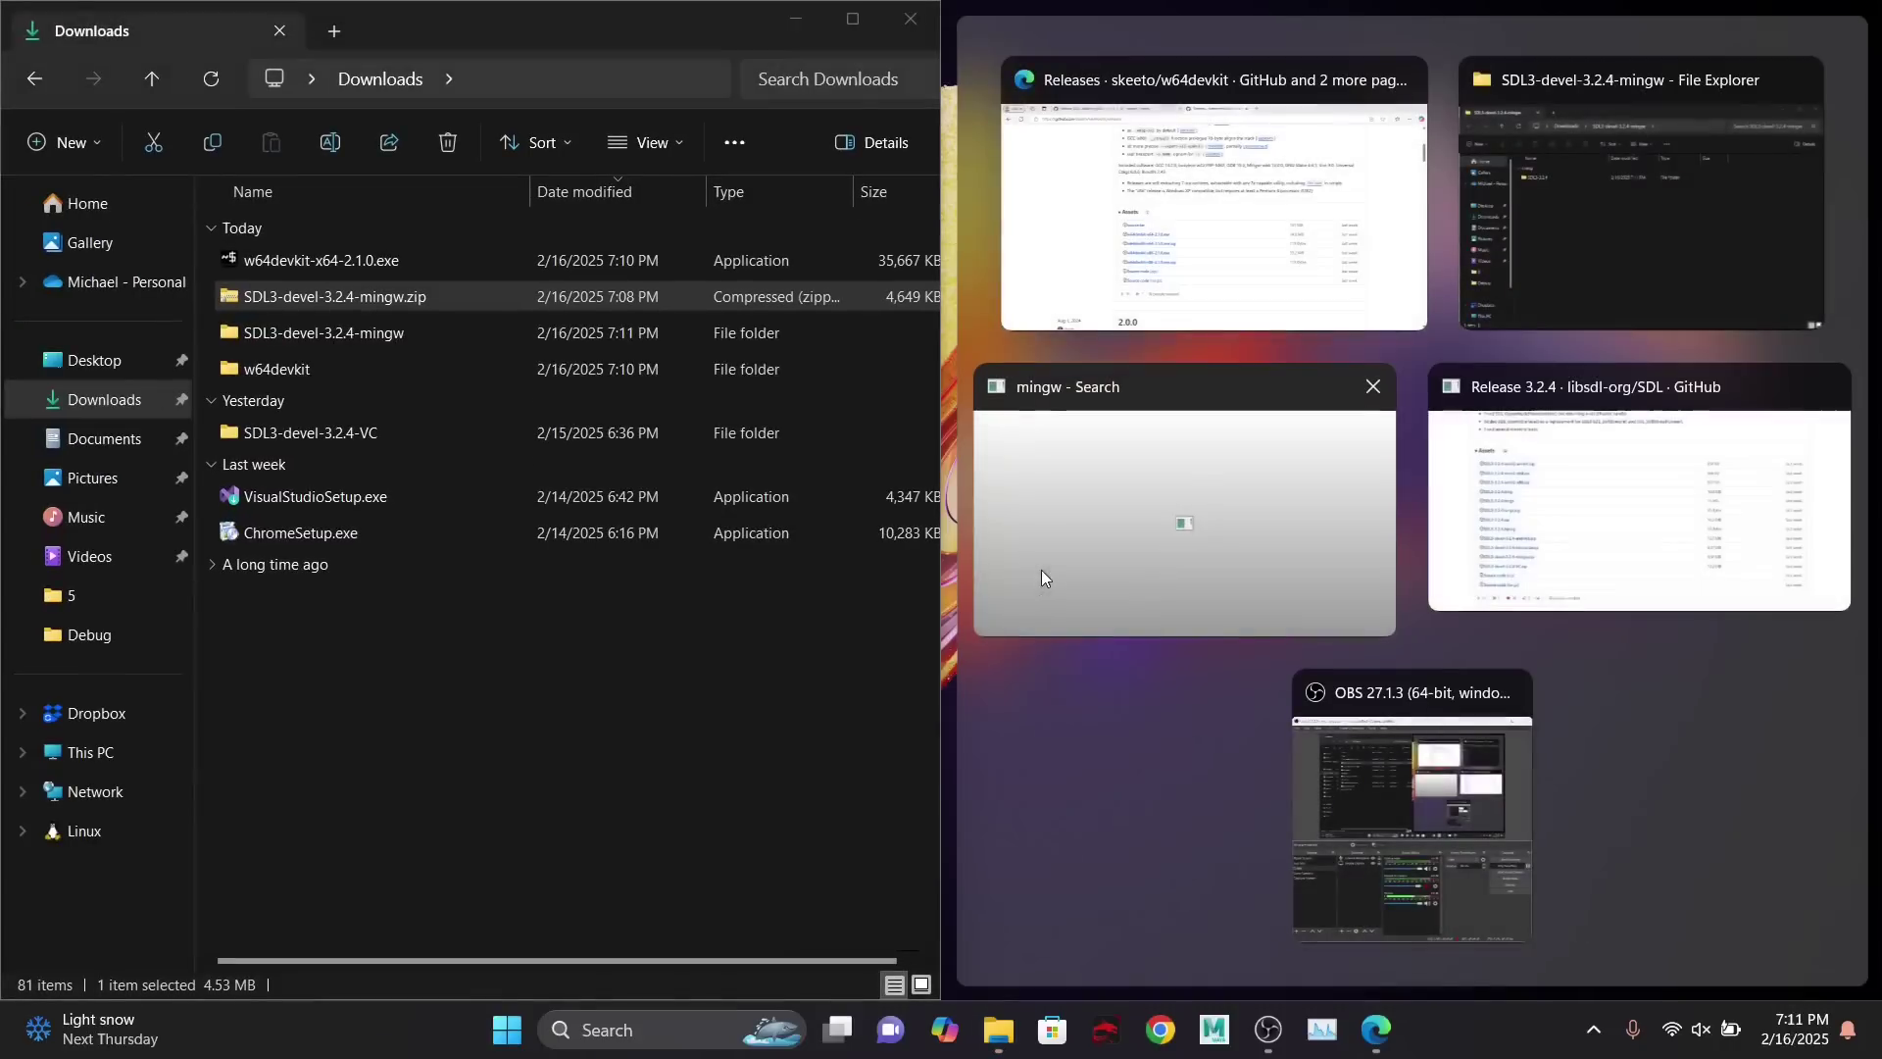
pyautogui.click(1590, 170)
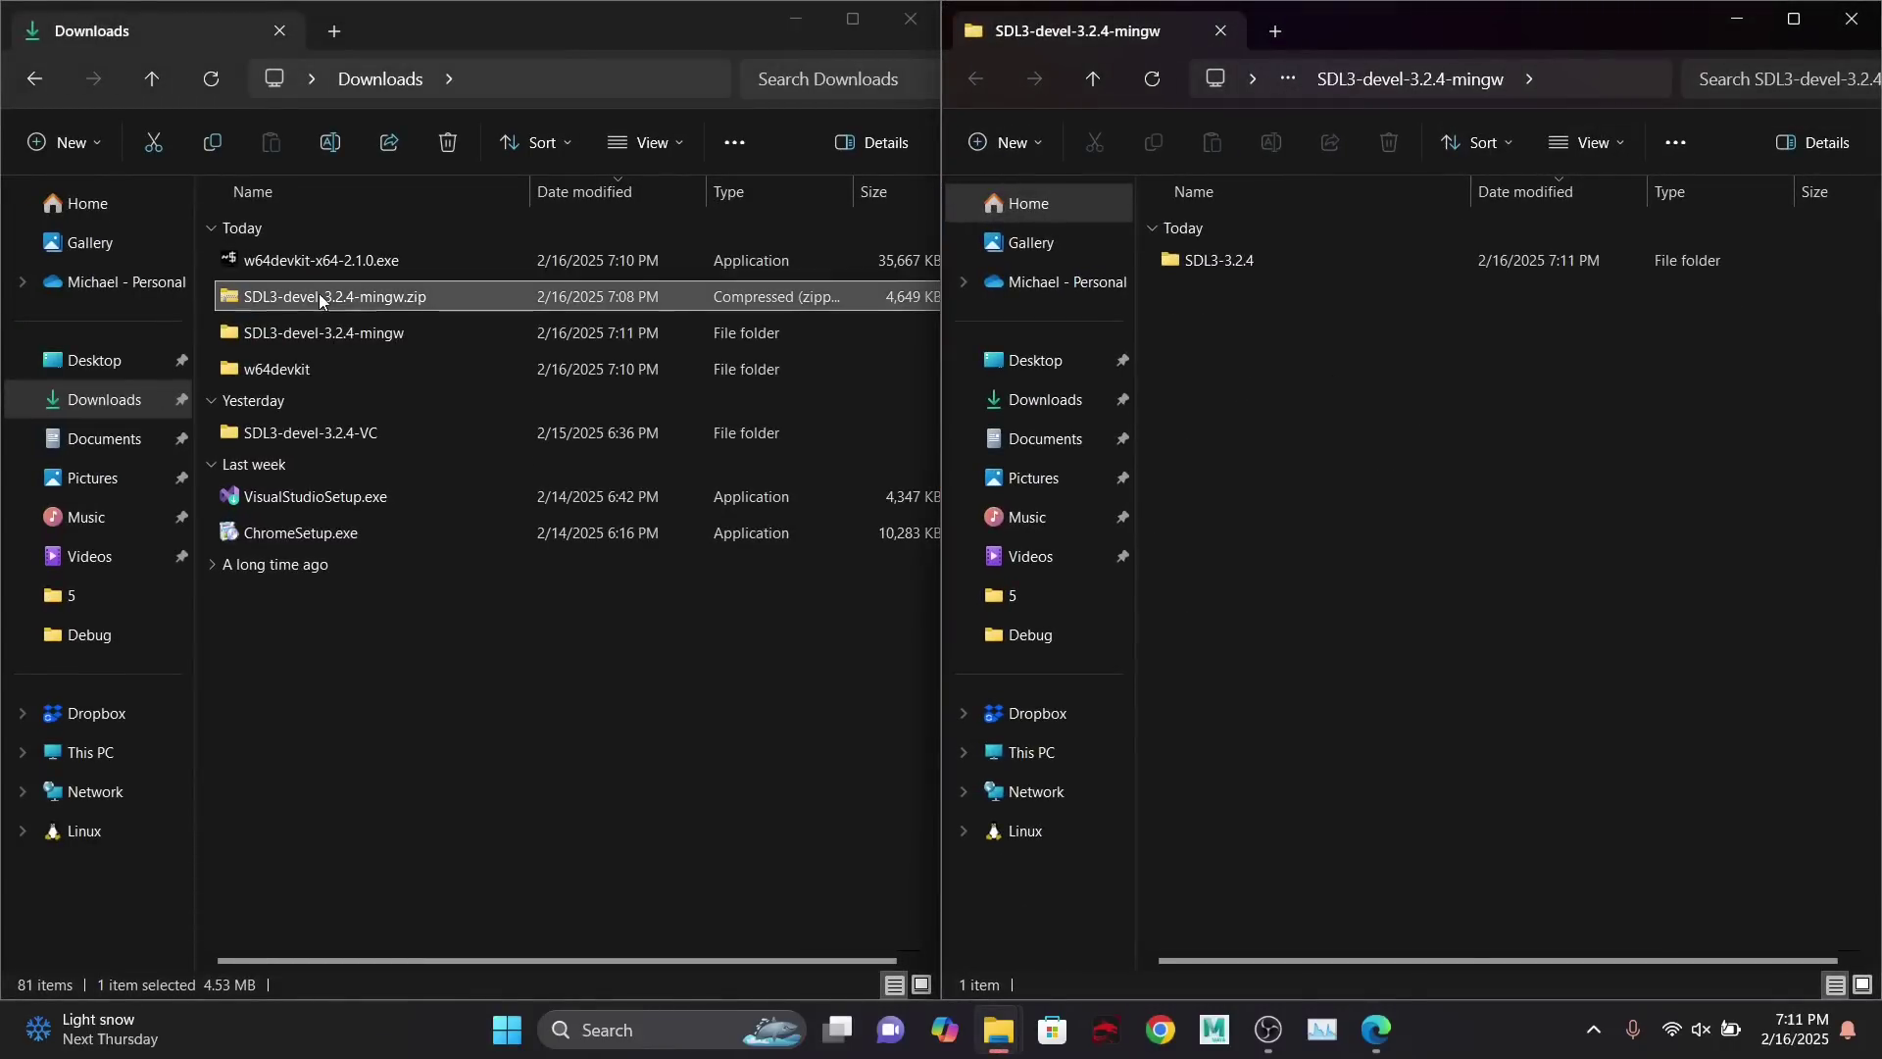
# - Open the w64devkit folder in one window and SDL3-3.2.4\x86_64-w64-mingw32 in the other
pyautogui.doubleClick(298, 368)
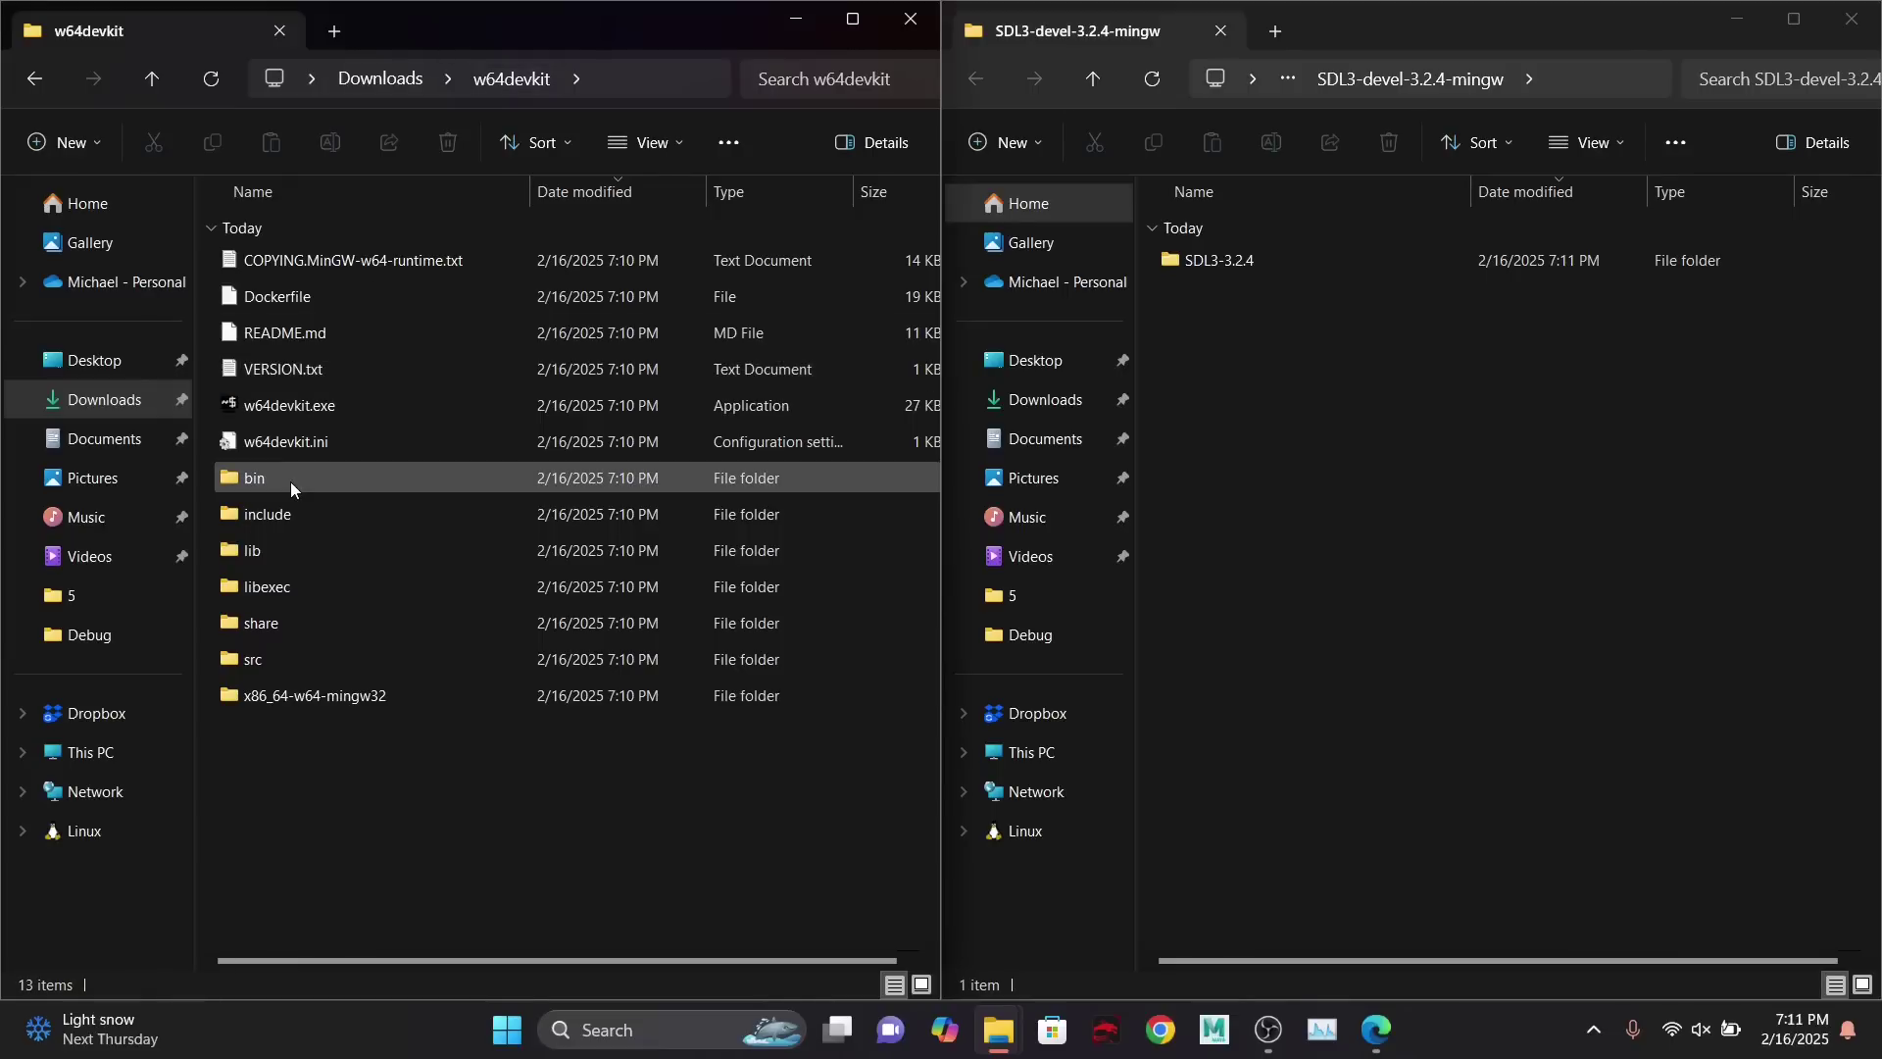
pyautogui.doubleClick(1235, 260)
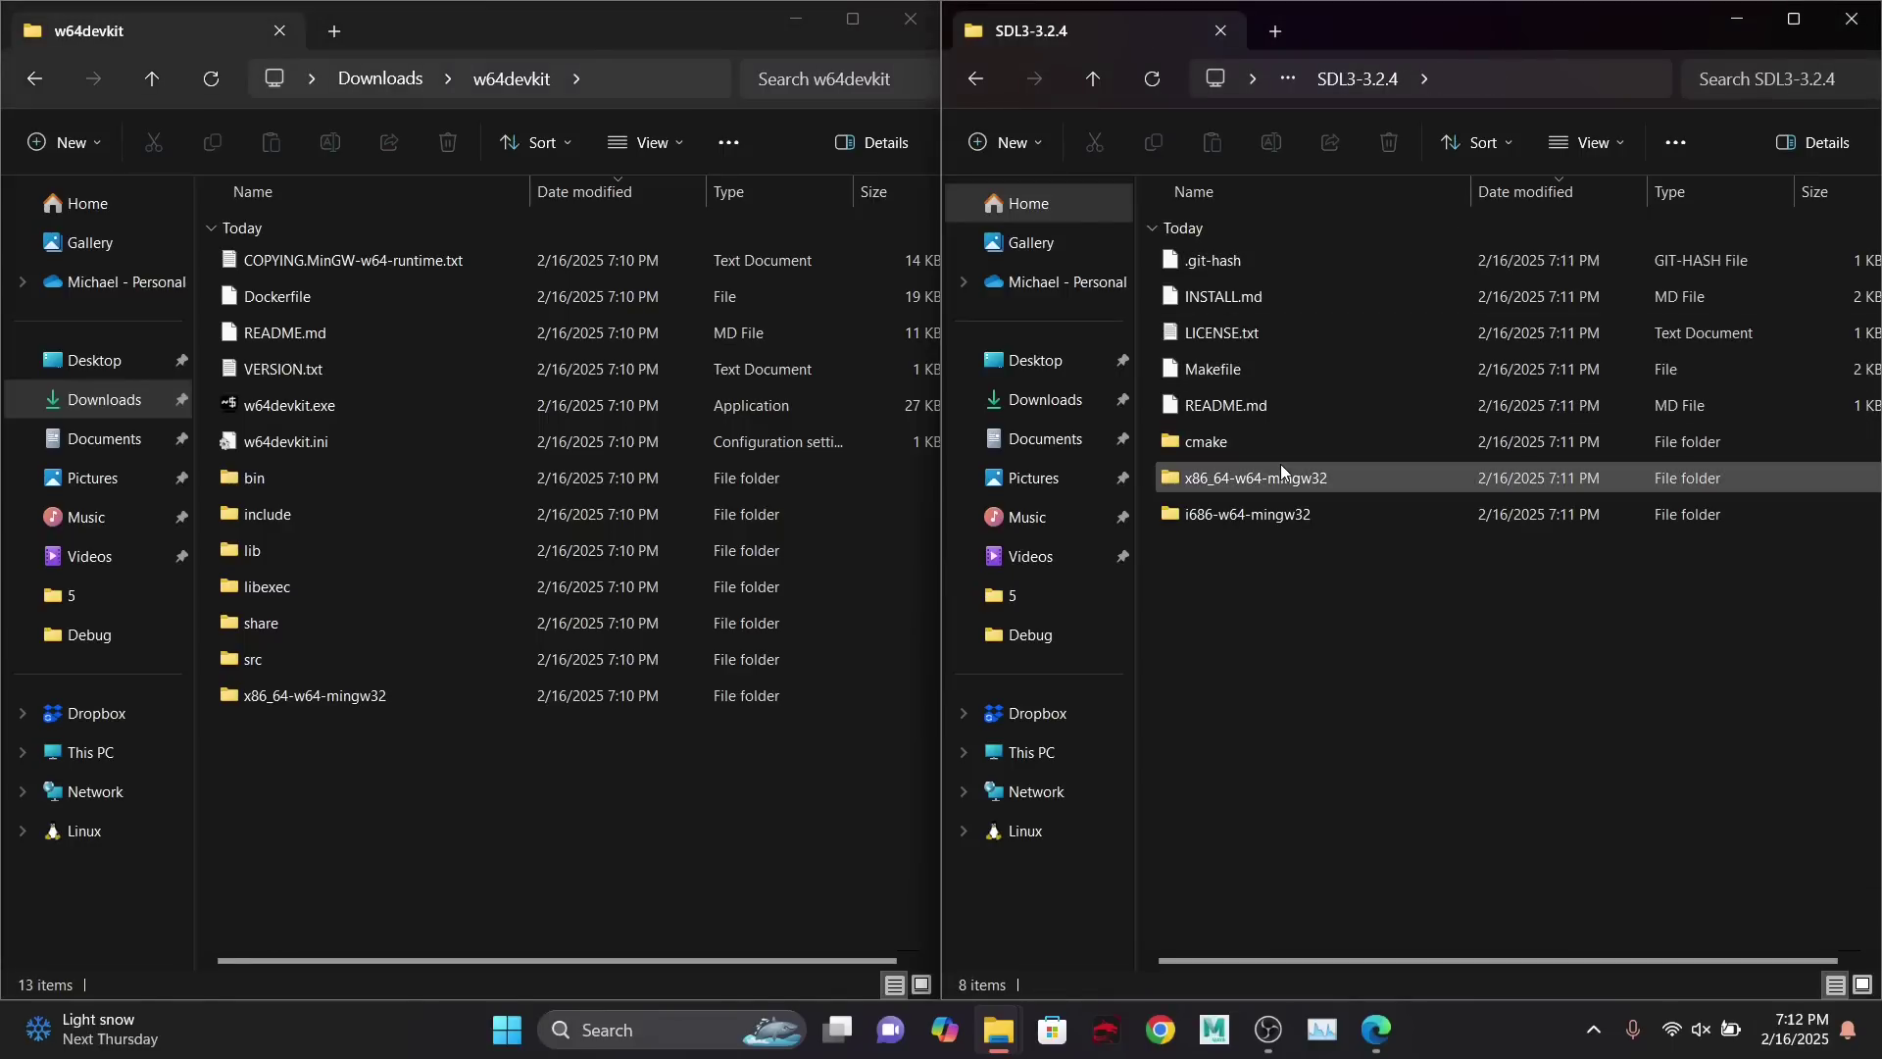
pyautogui.moveTo(1343, 487)
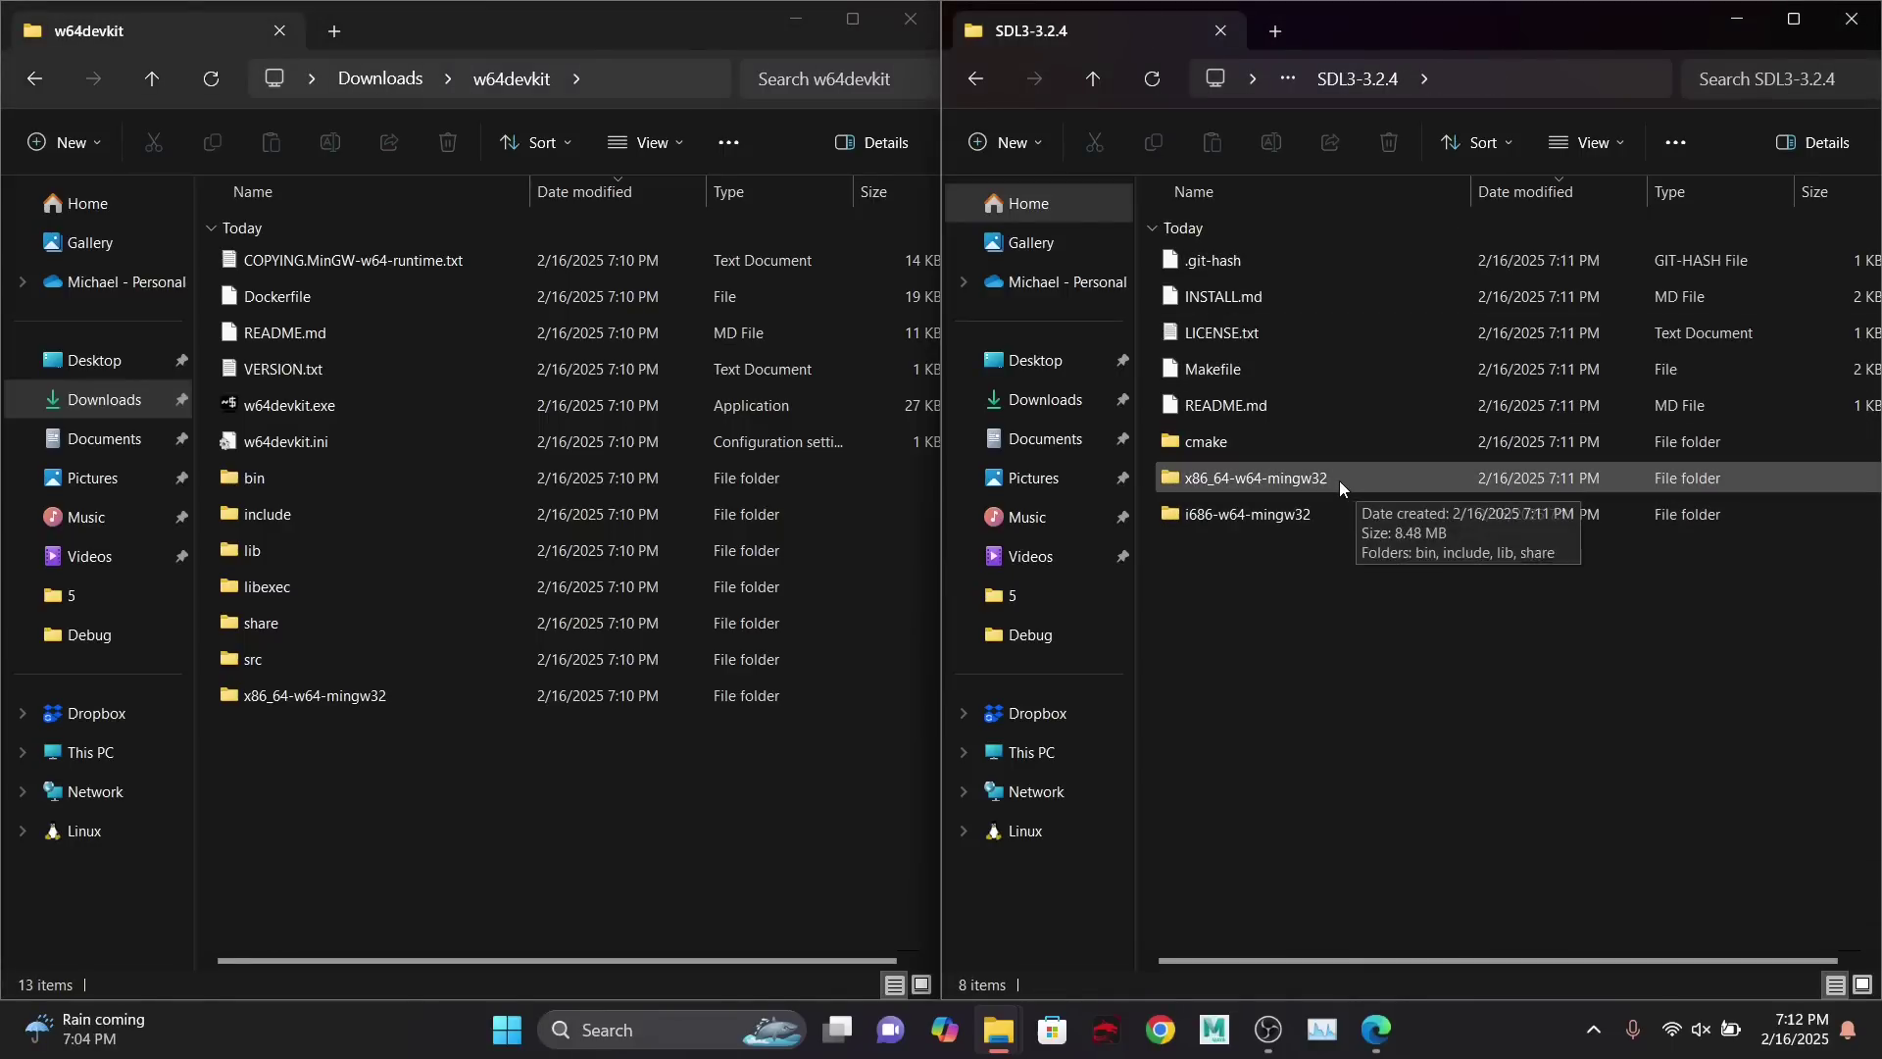
pyautogui.doubleClick(1261, 478)
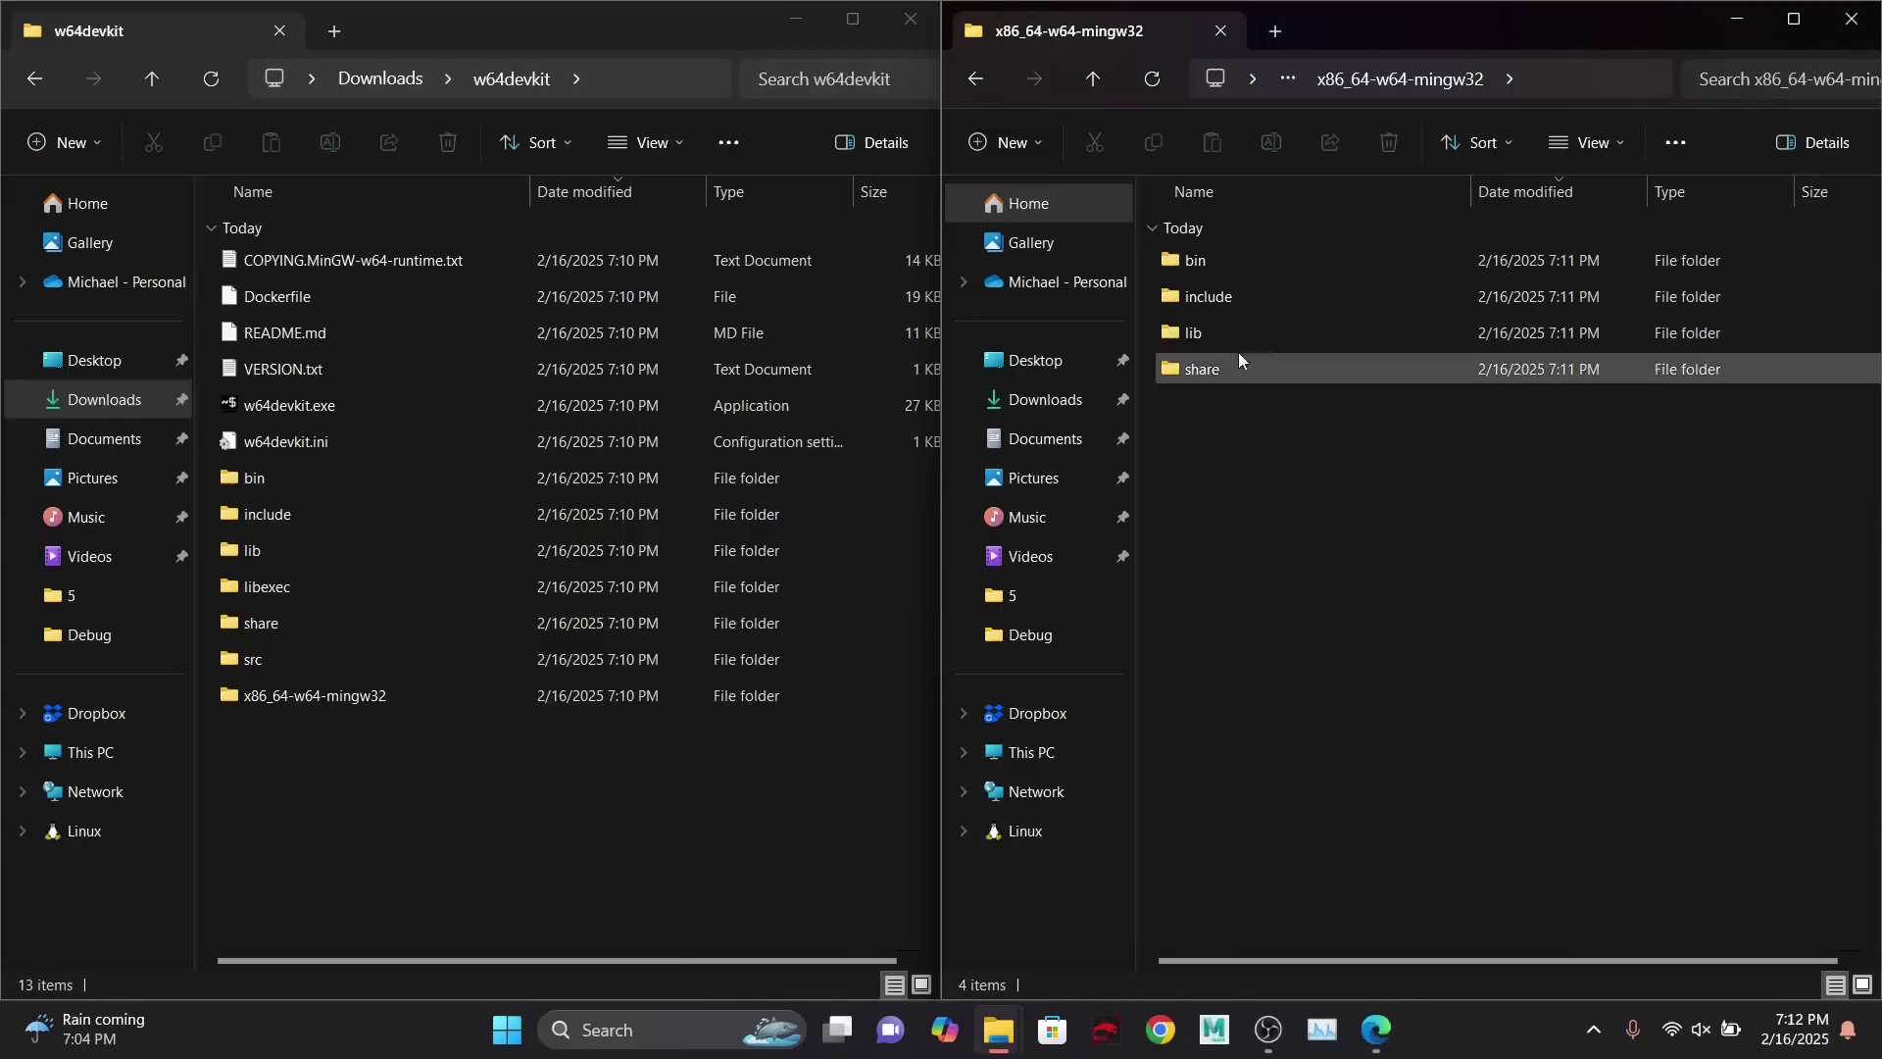
# - Examine the SDL3 headers in include, the library files in lib and the DLL in bin of SDL's x86_64-w64-mingw32 folder
pyautogui.doubleClick(1232, 294)
pyautogui.doubleClick(1227, 262)
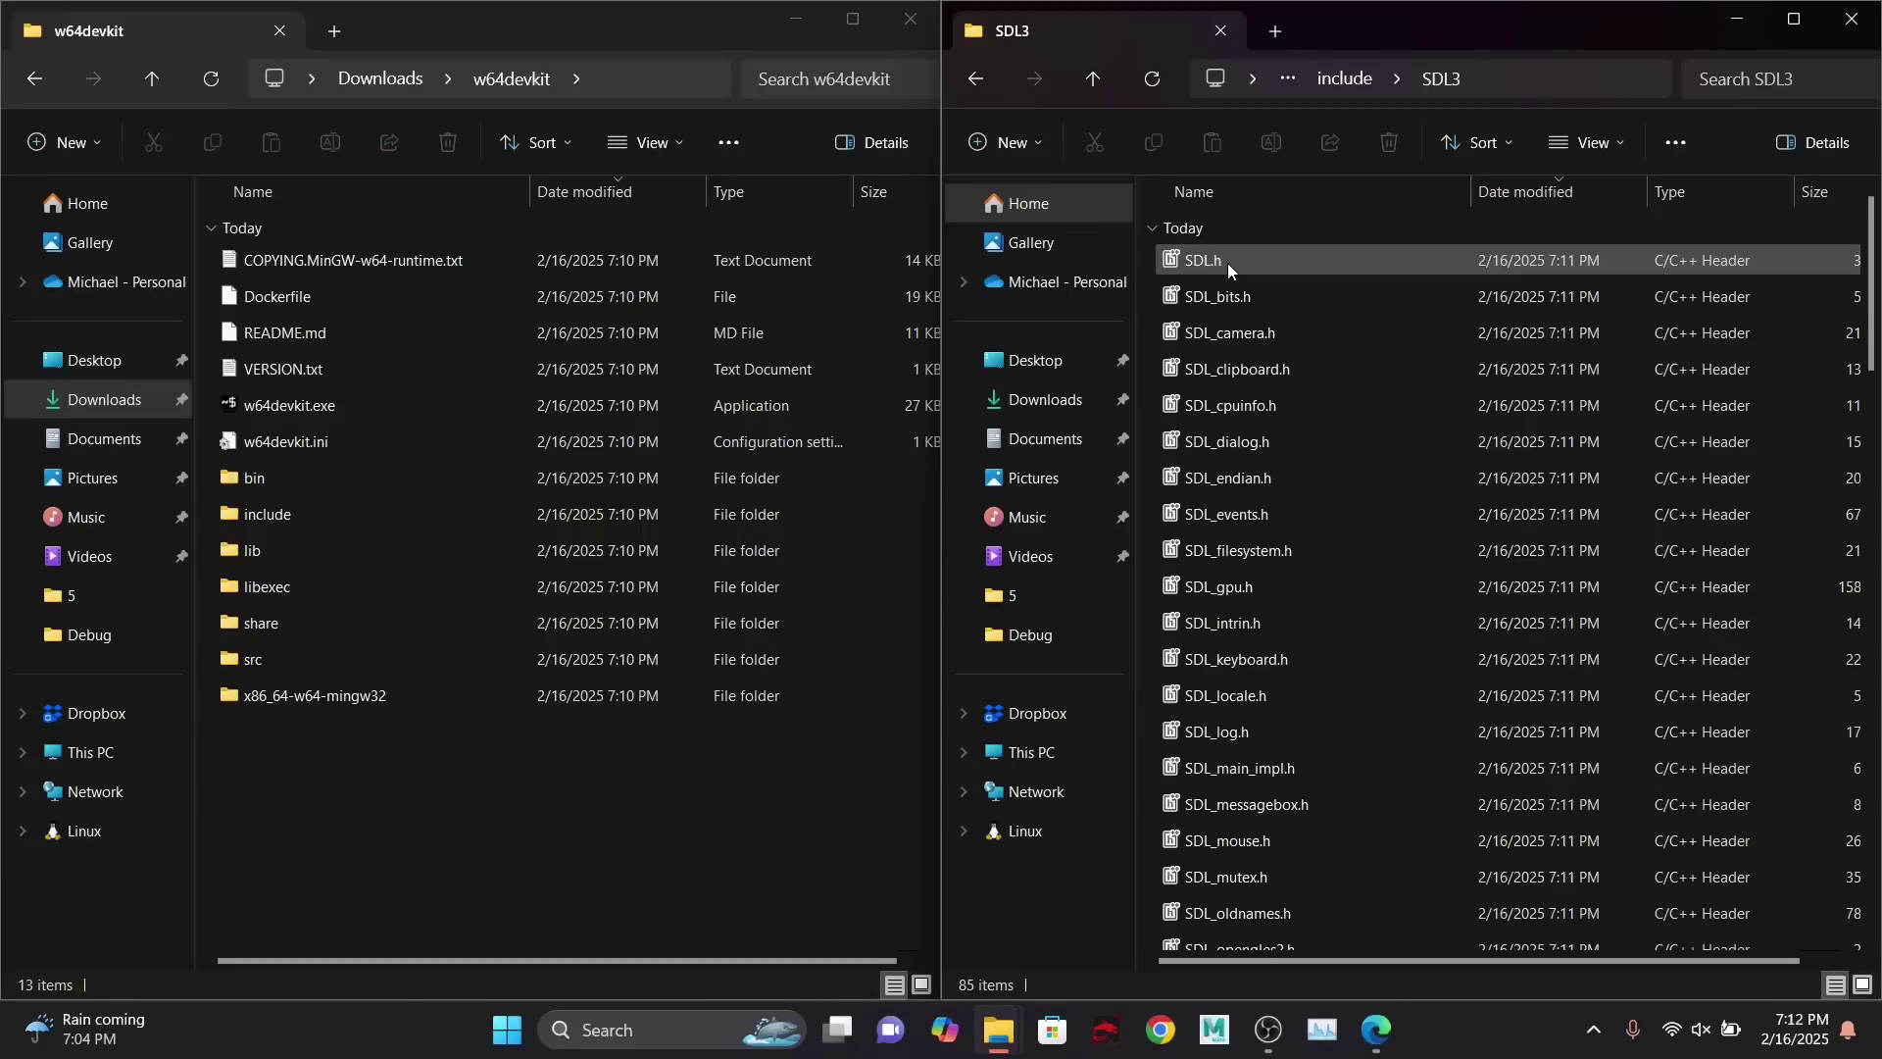
pyautogui.click(1227, 263)
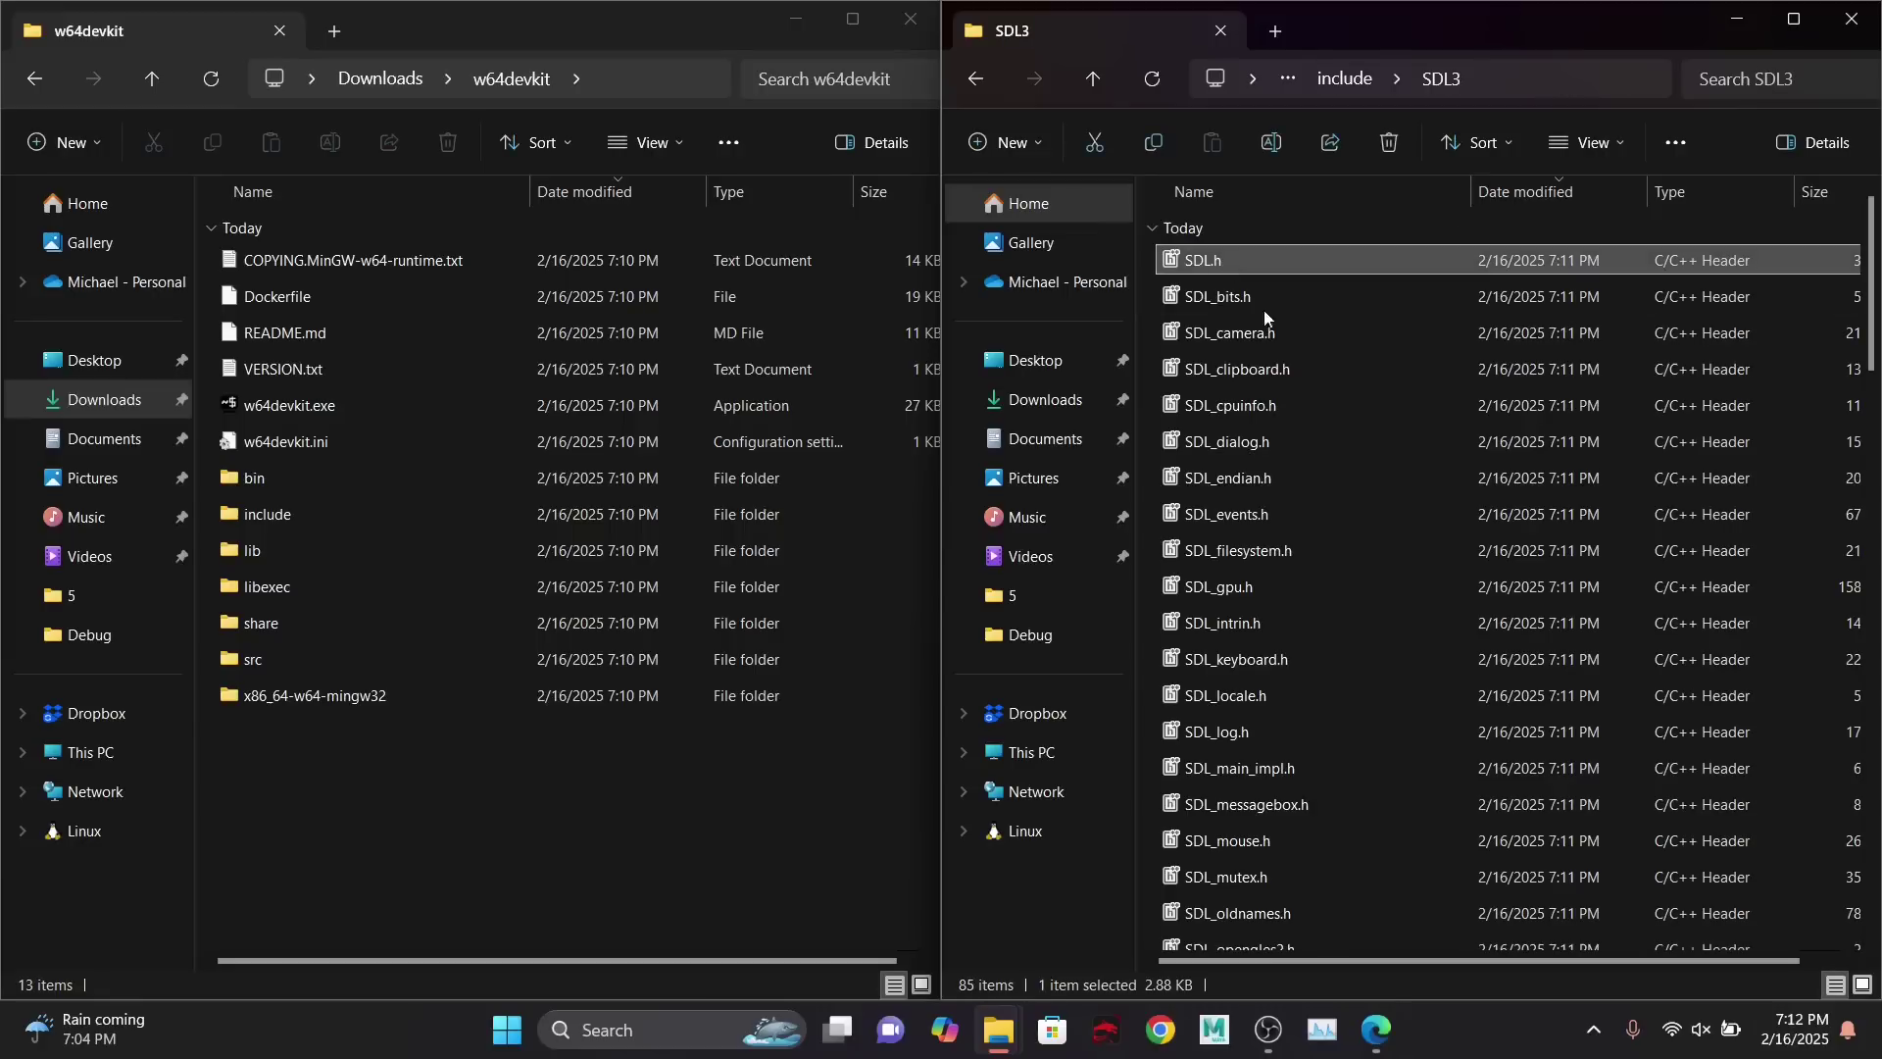
pyautogui.click(980, 65)
pyautogui.click(980, 65)
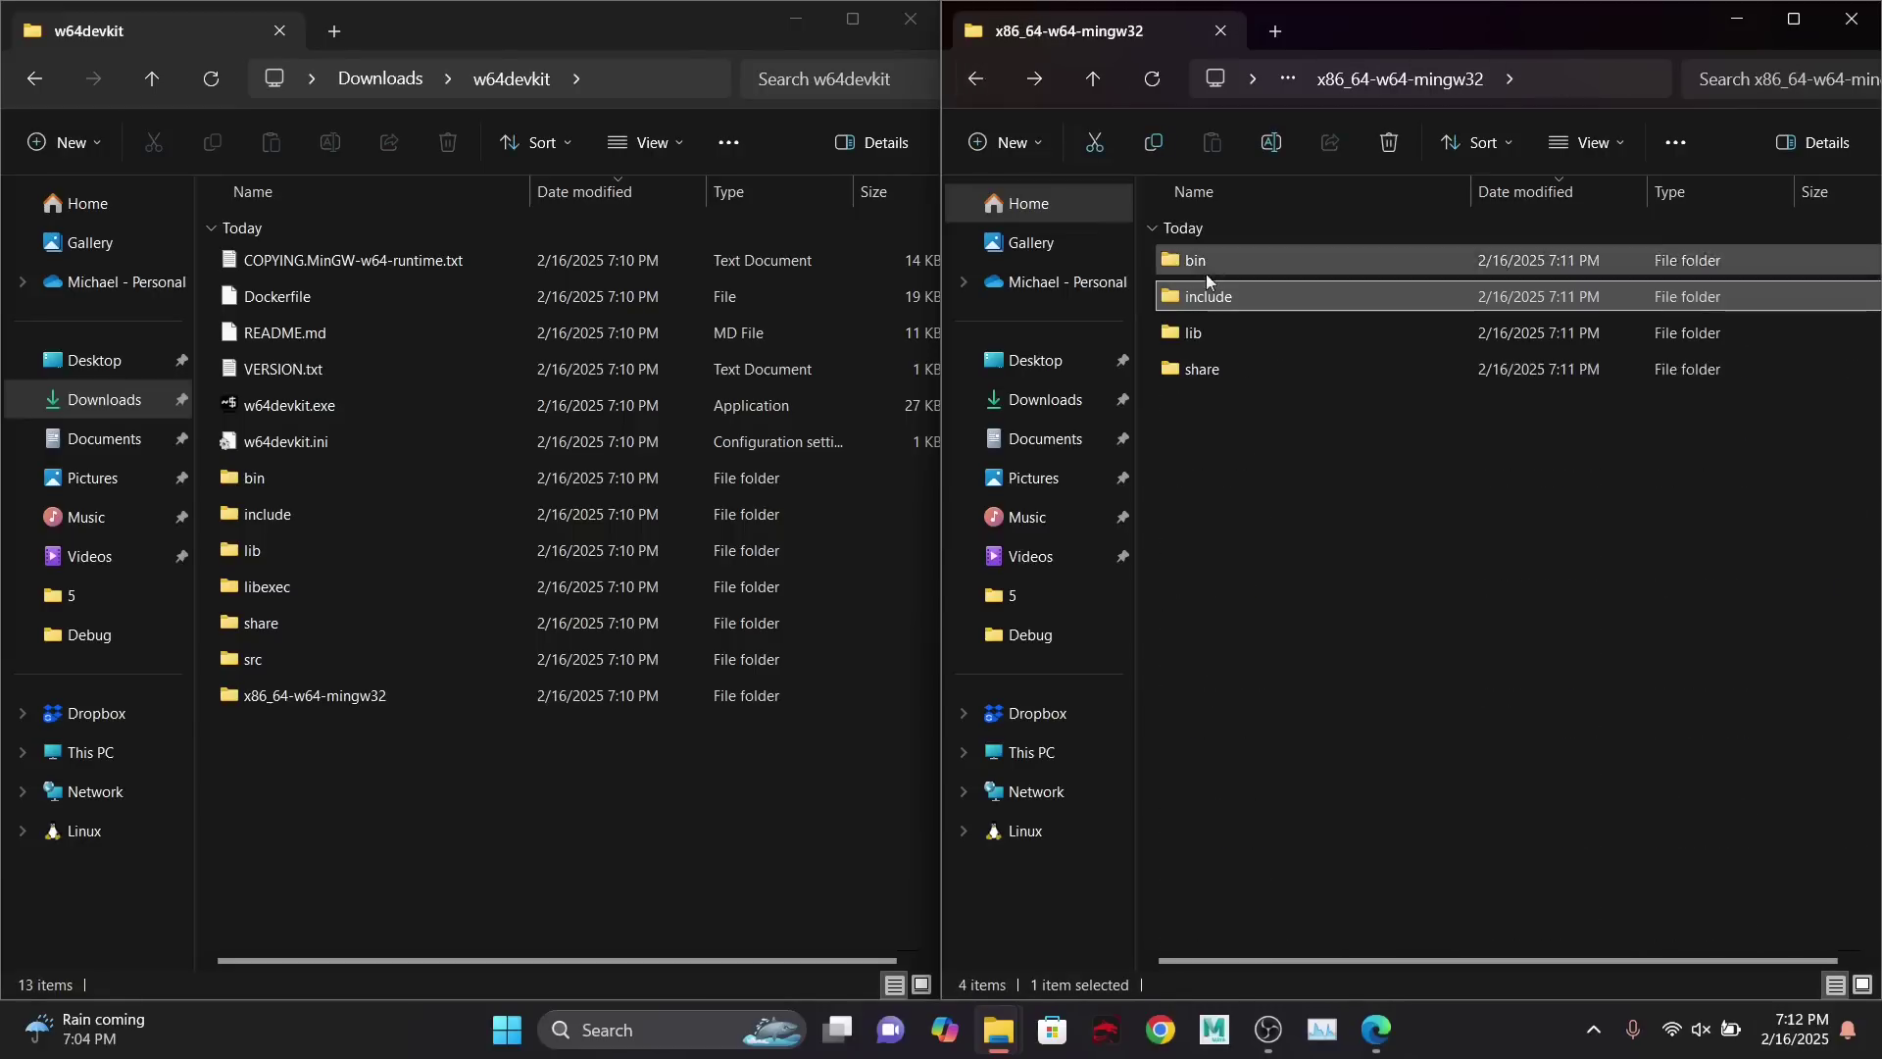
pyautogui.doubleClick(1221, 332)
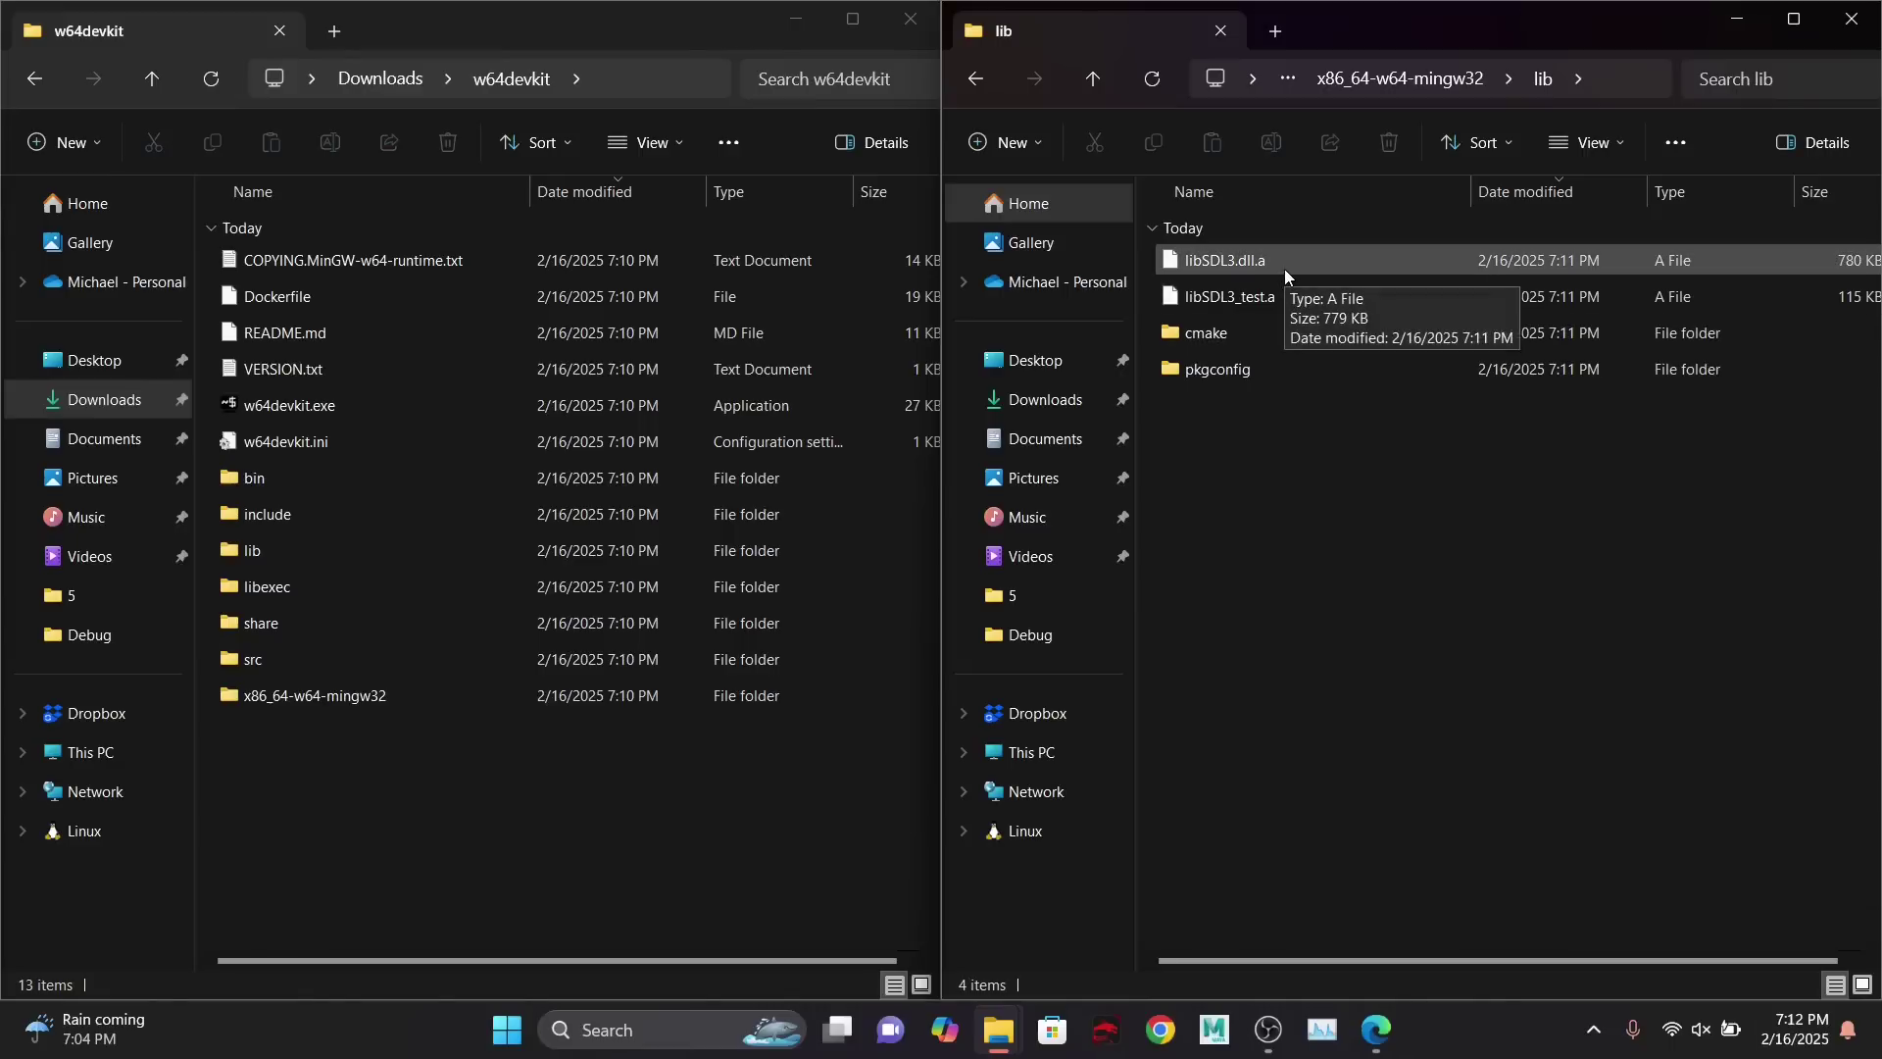
pyautogui.click(975, 79)
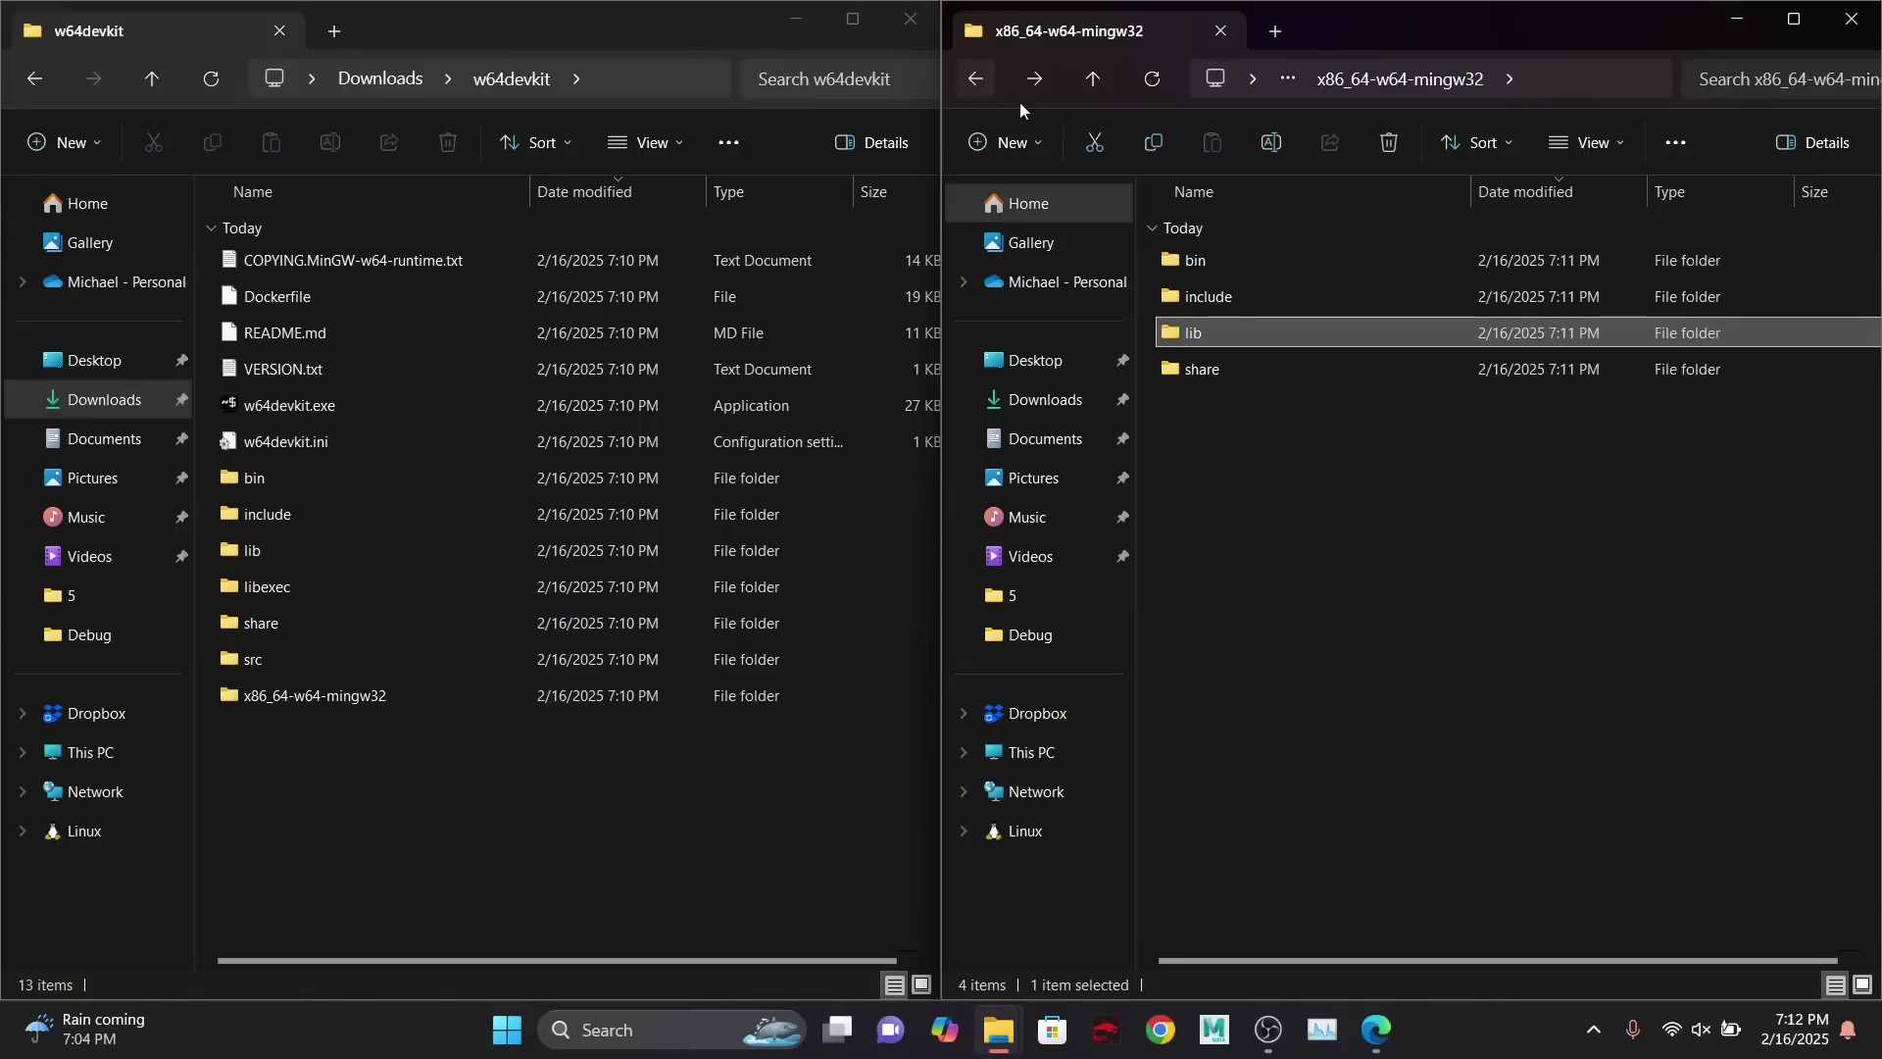
pyautogui.doubleClick(1204, 263)
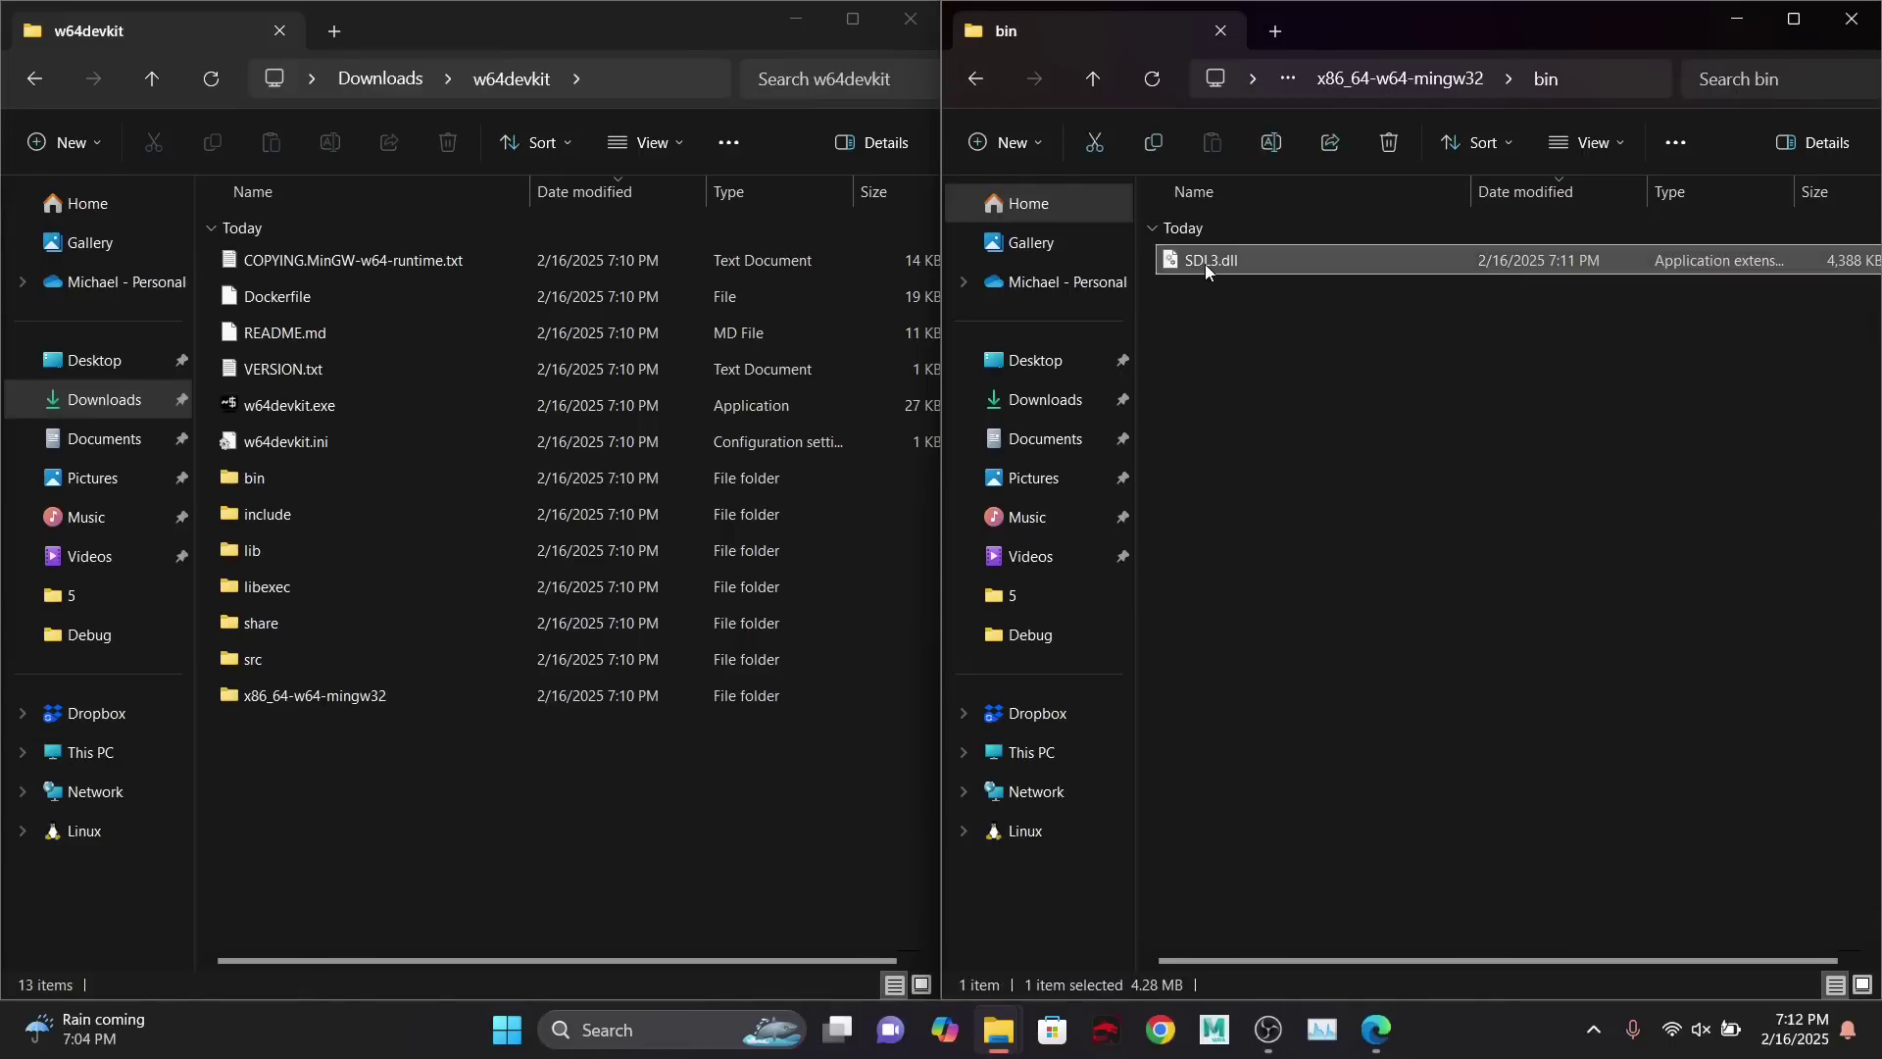
pyautogui.click(1264, 300)
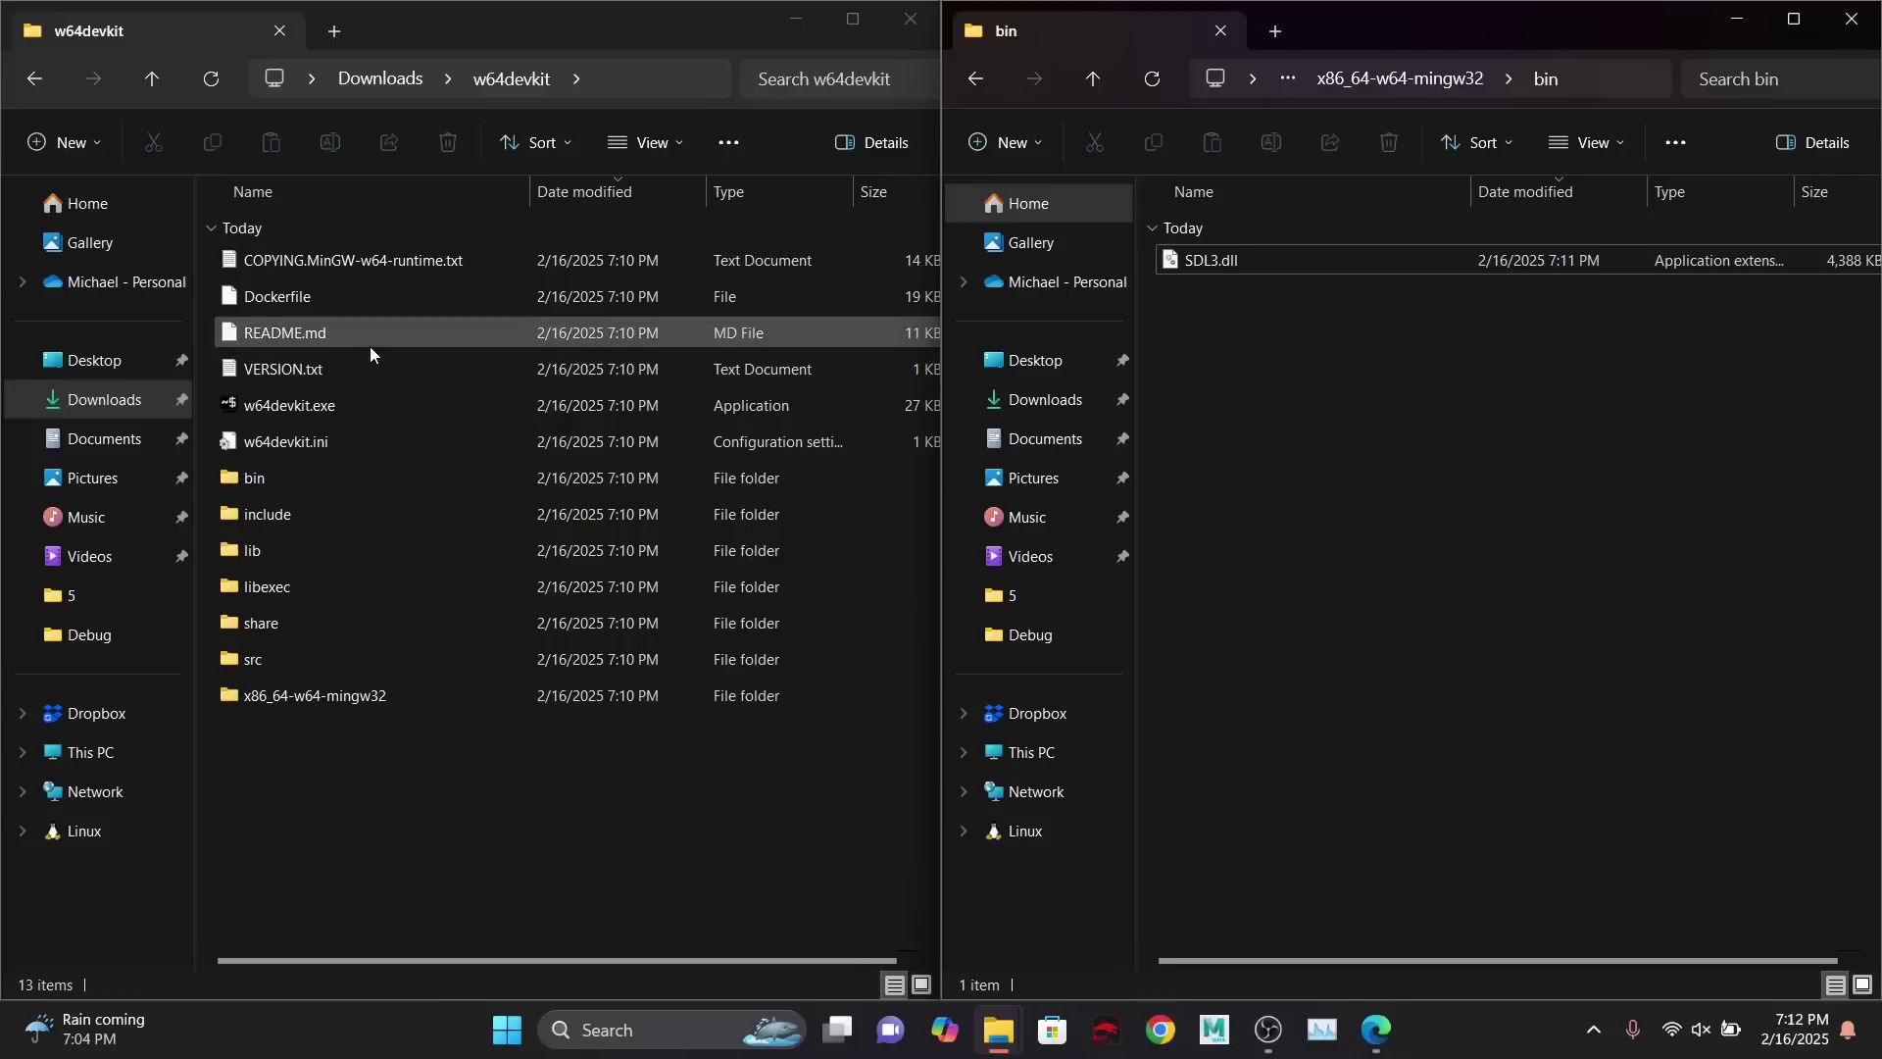
# - Look through the tools in w64devkit's bin folder and find the g++.exe compiler
pyautogui.doubleClick(292, 476)
pyautogui.scroll(-6, 293, 468)
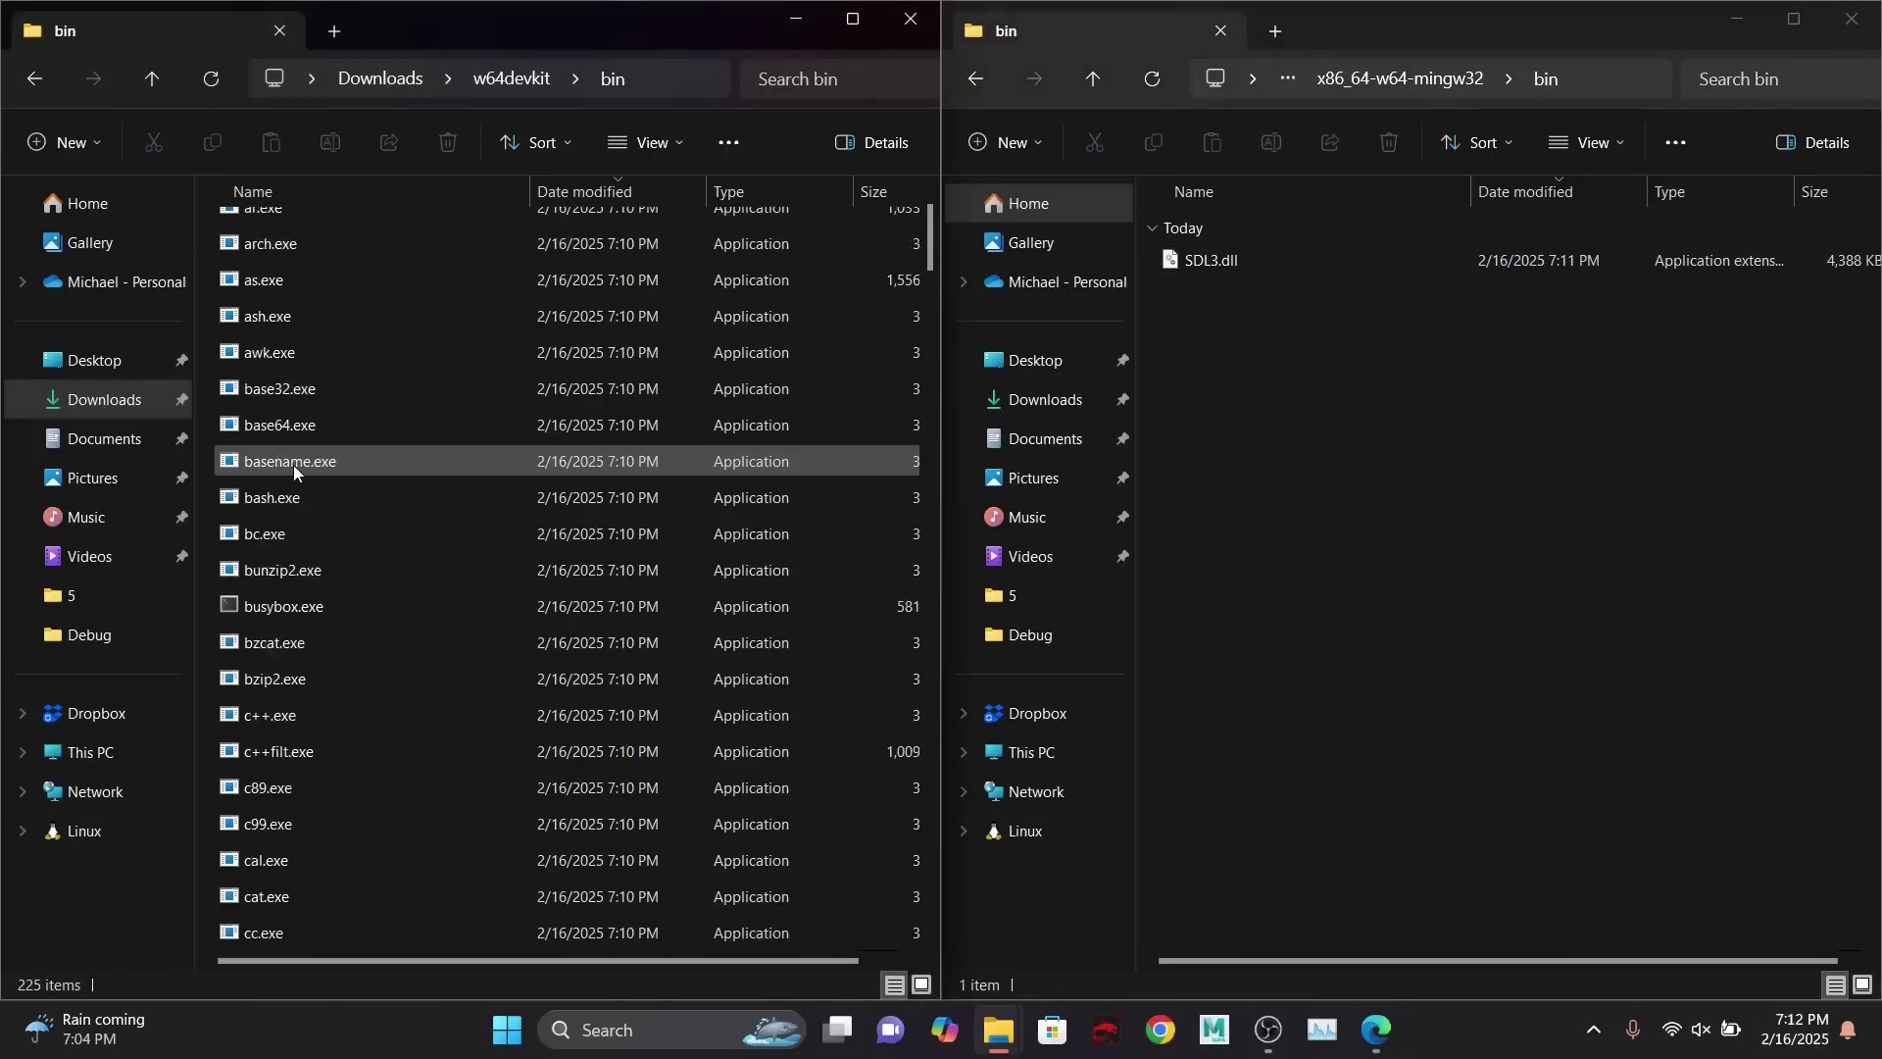
pyautogui.scroll(2, 292, 465)
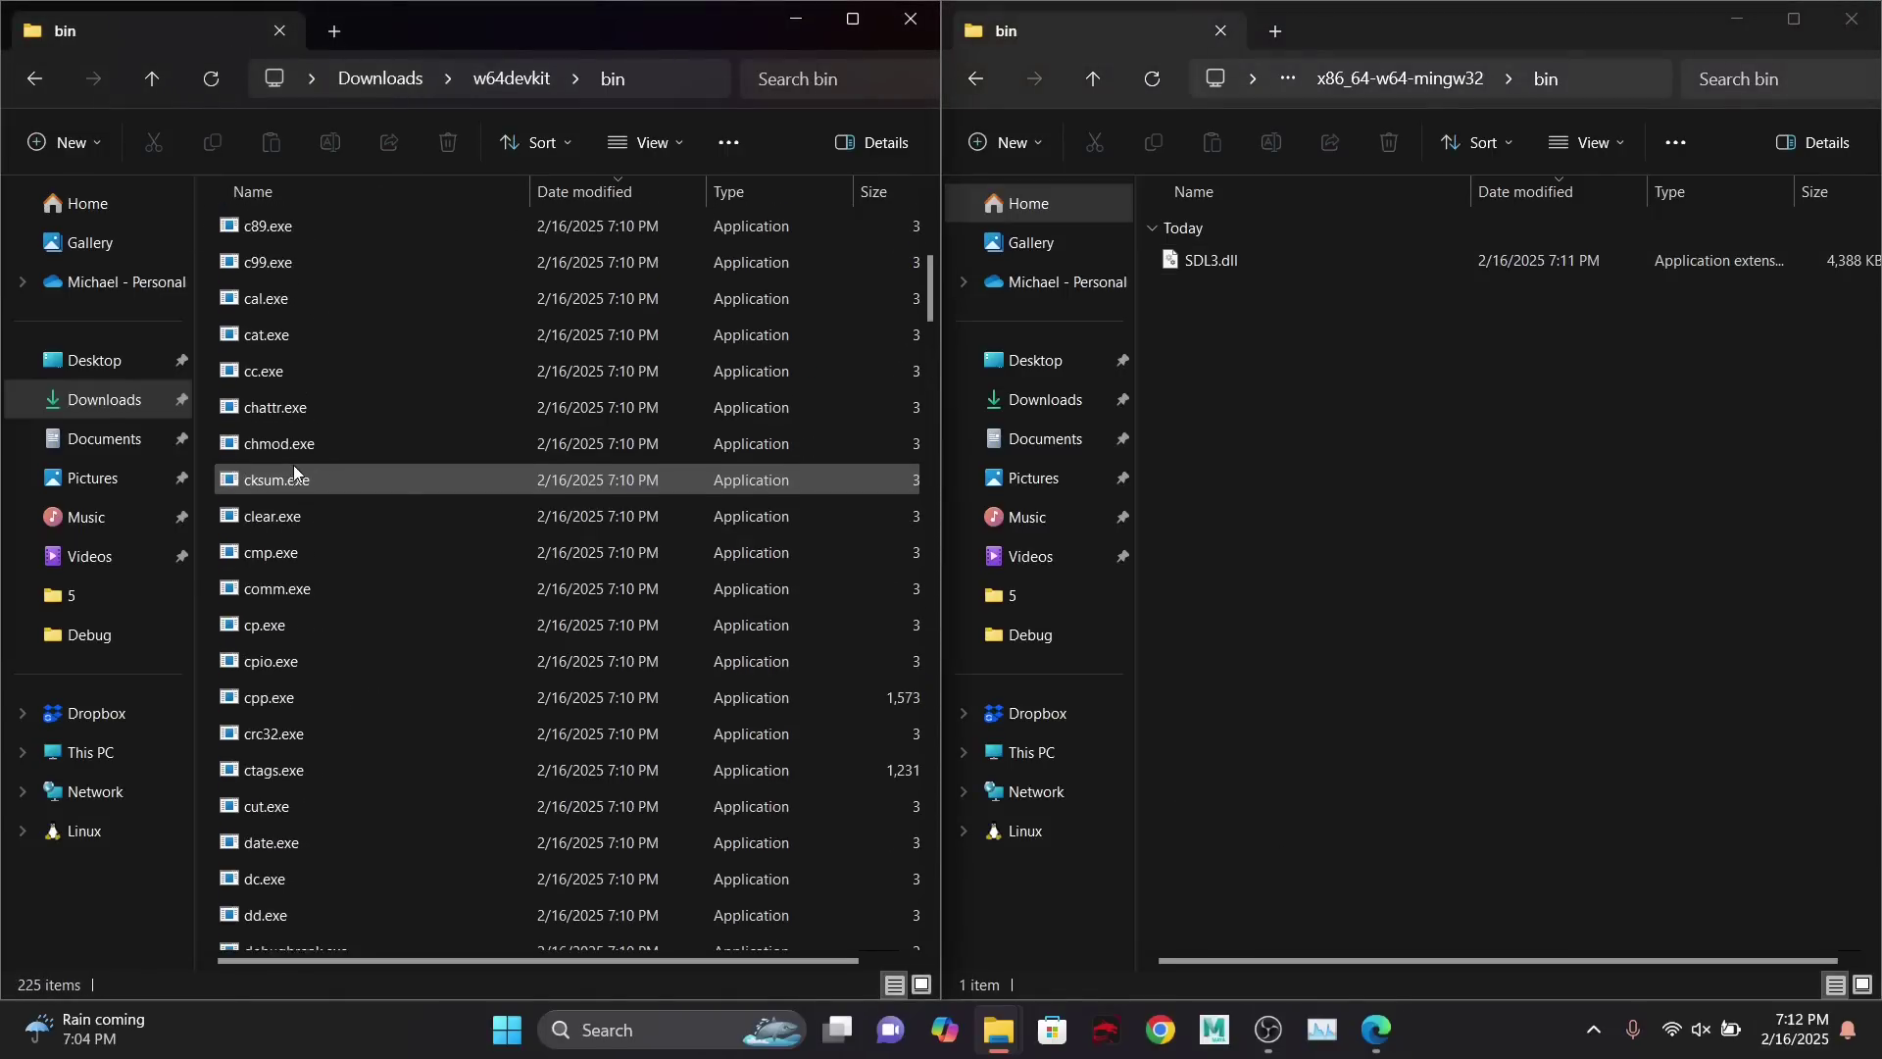
pyautogui.scroll(-1, 292, 464)
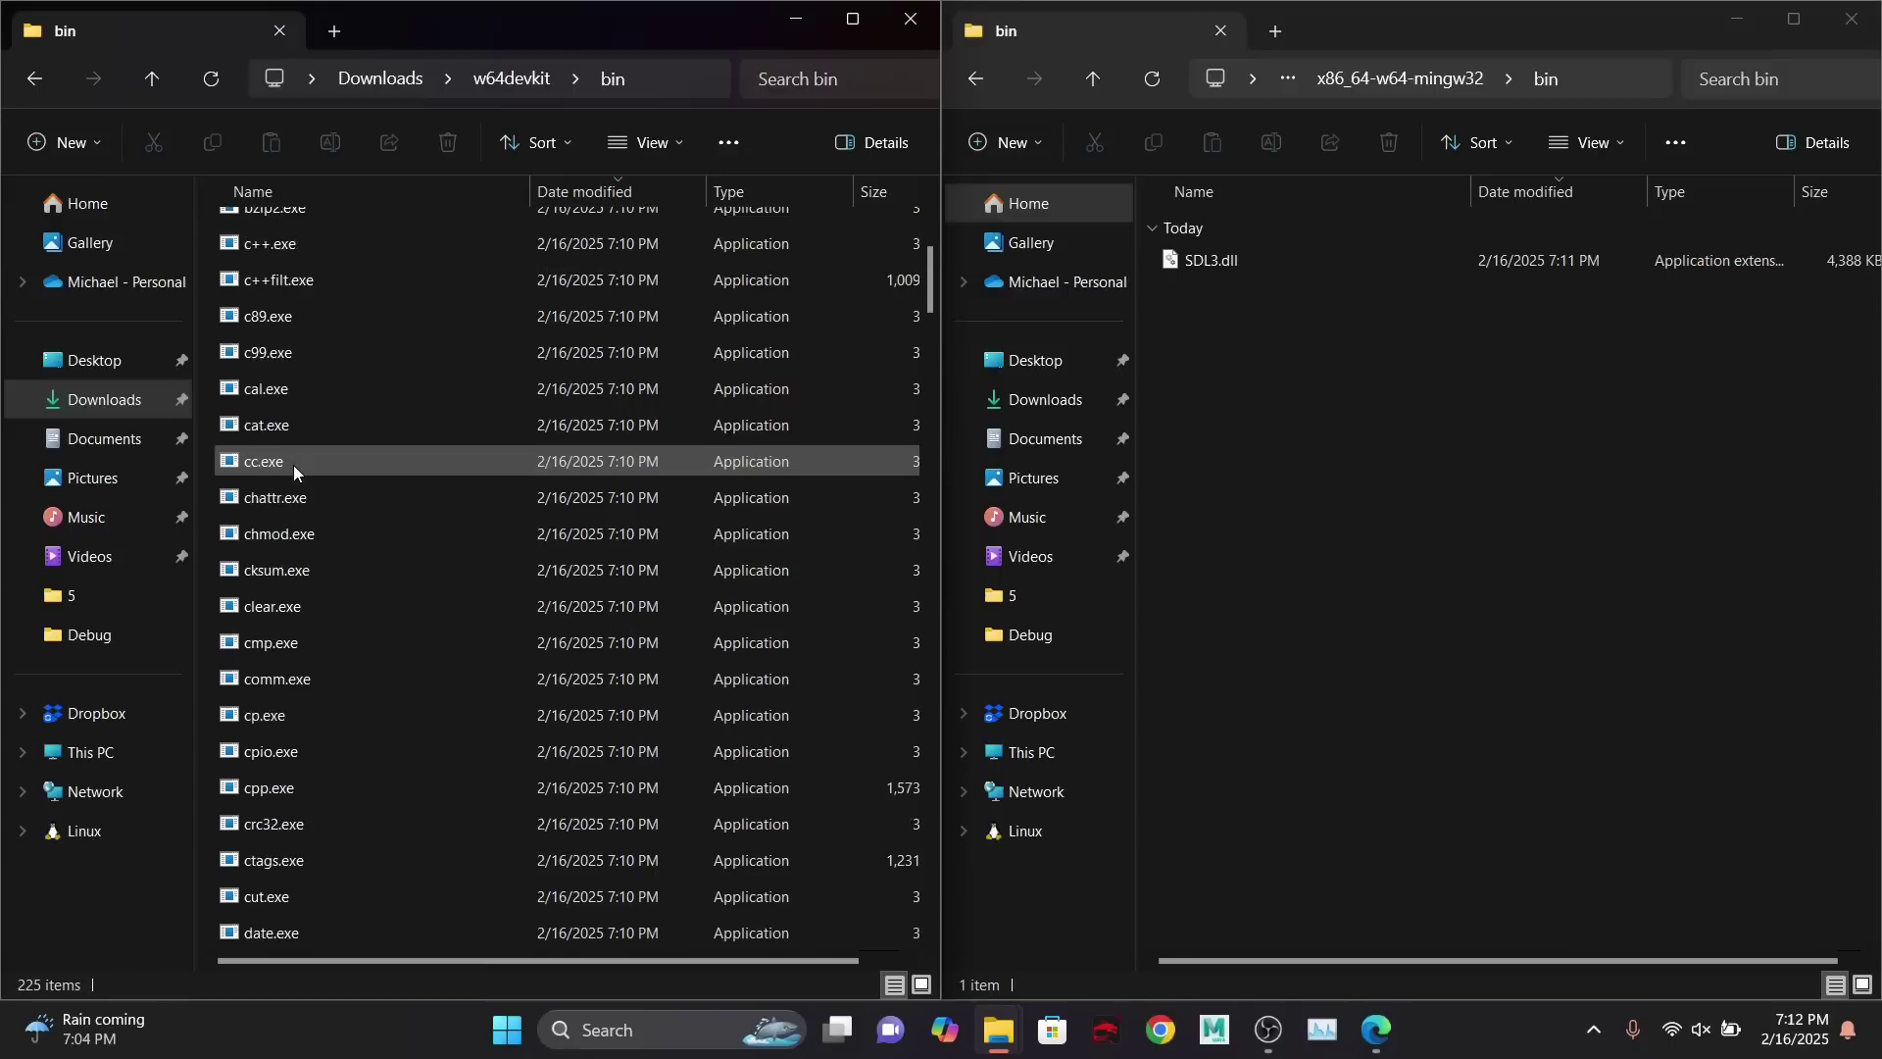
pyautogui.scroll(-7, 316, 681)
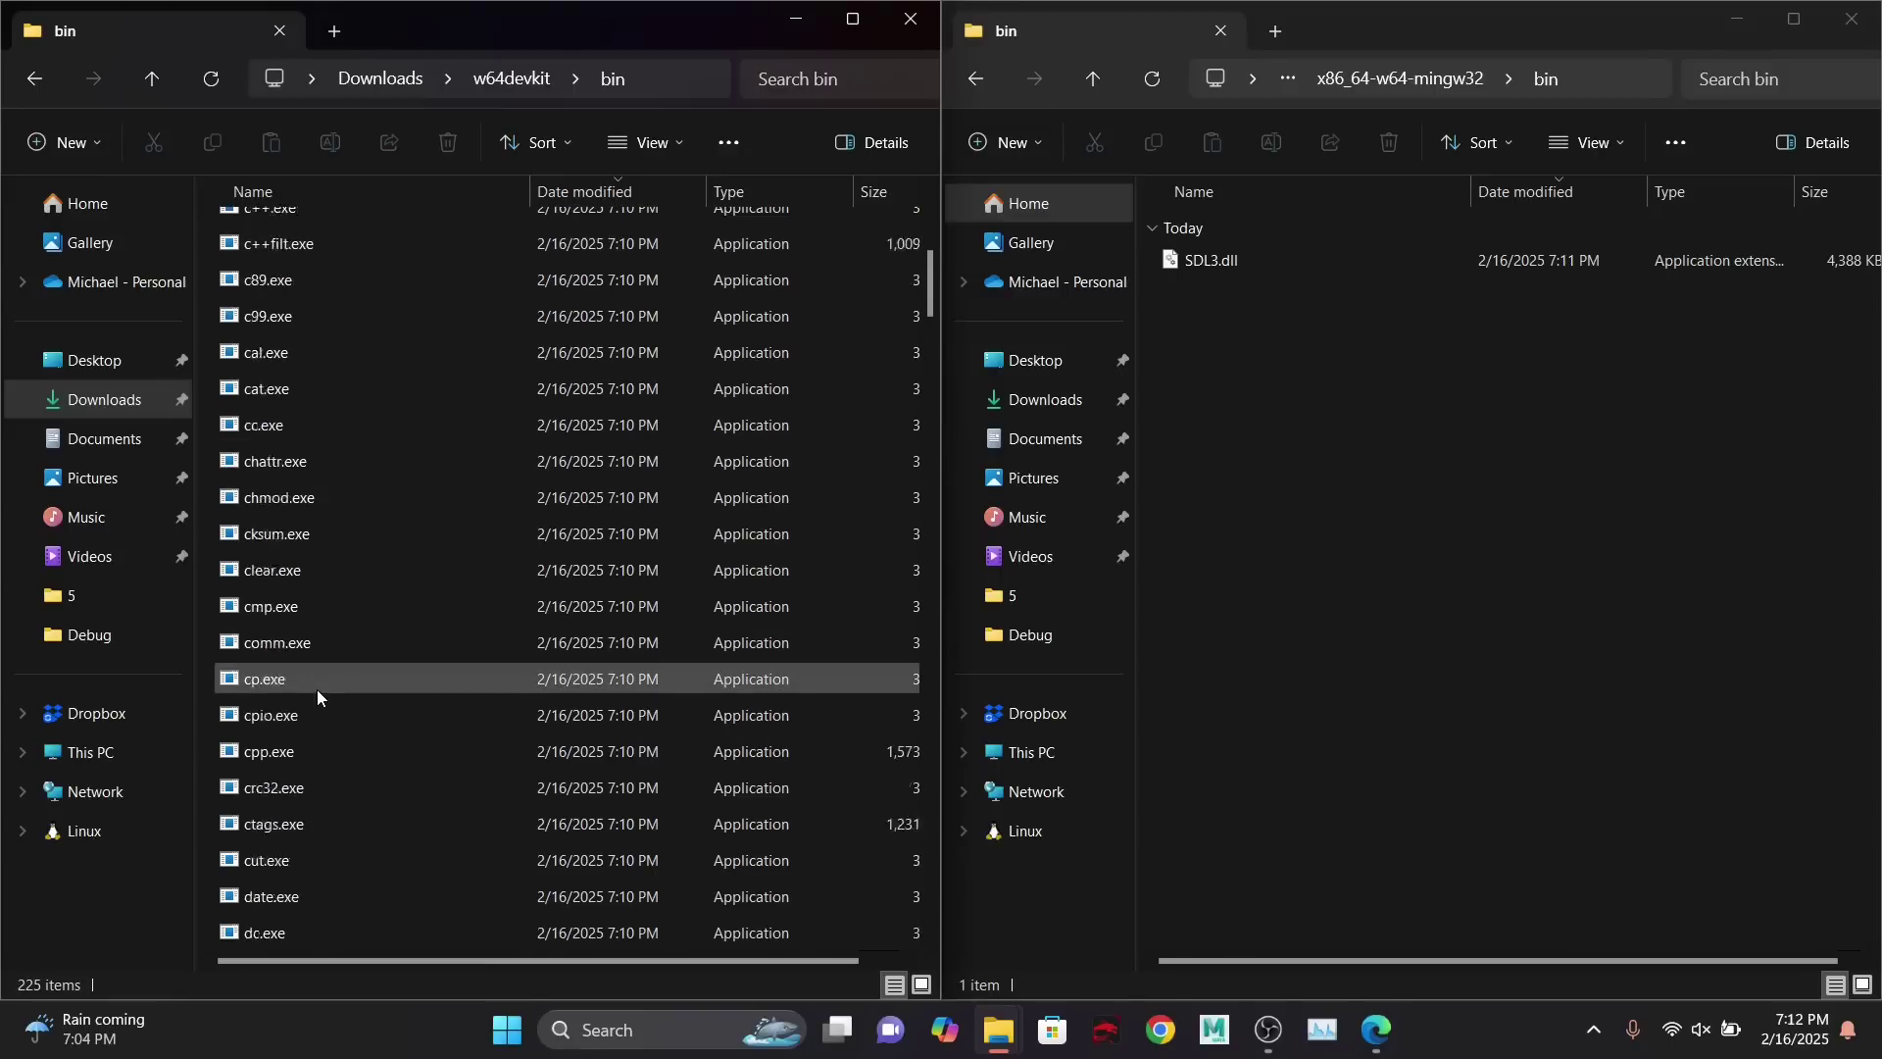
pyautogui.scroll(-5, 316, 690)
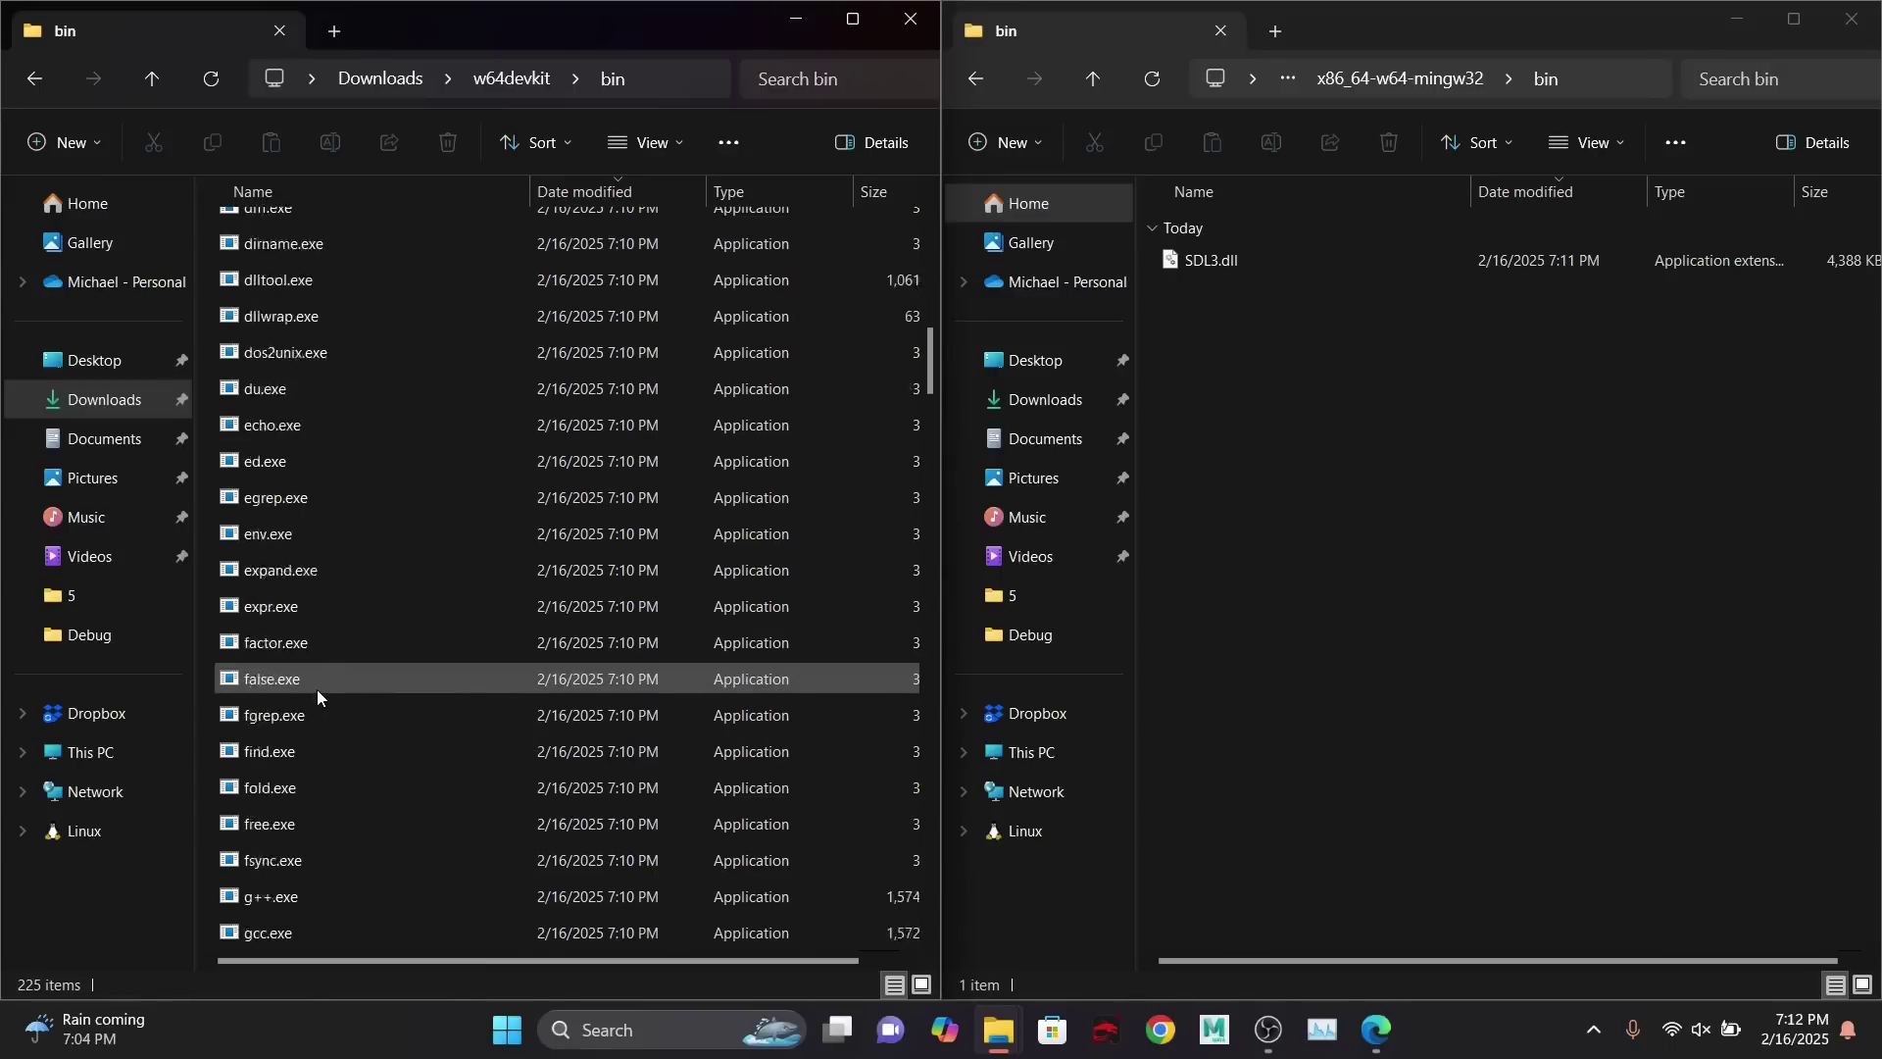
pyautogui.scroll(-1, 316, 690)
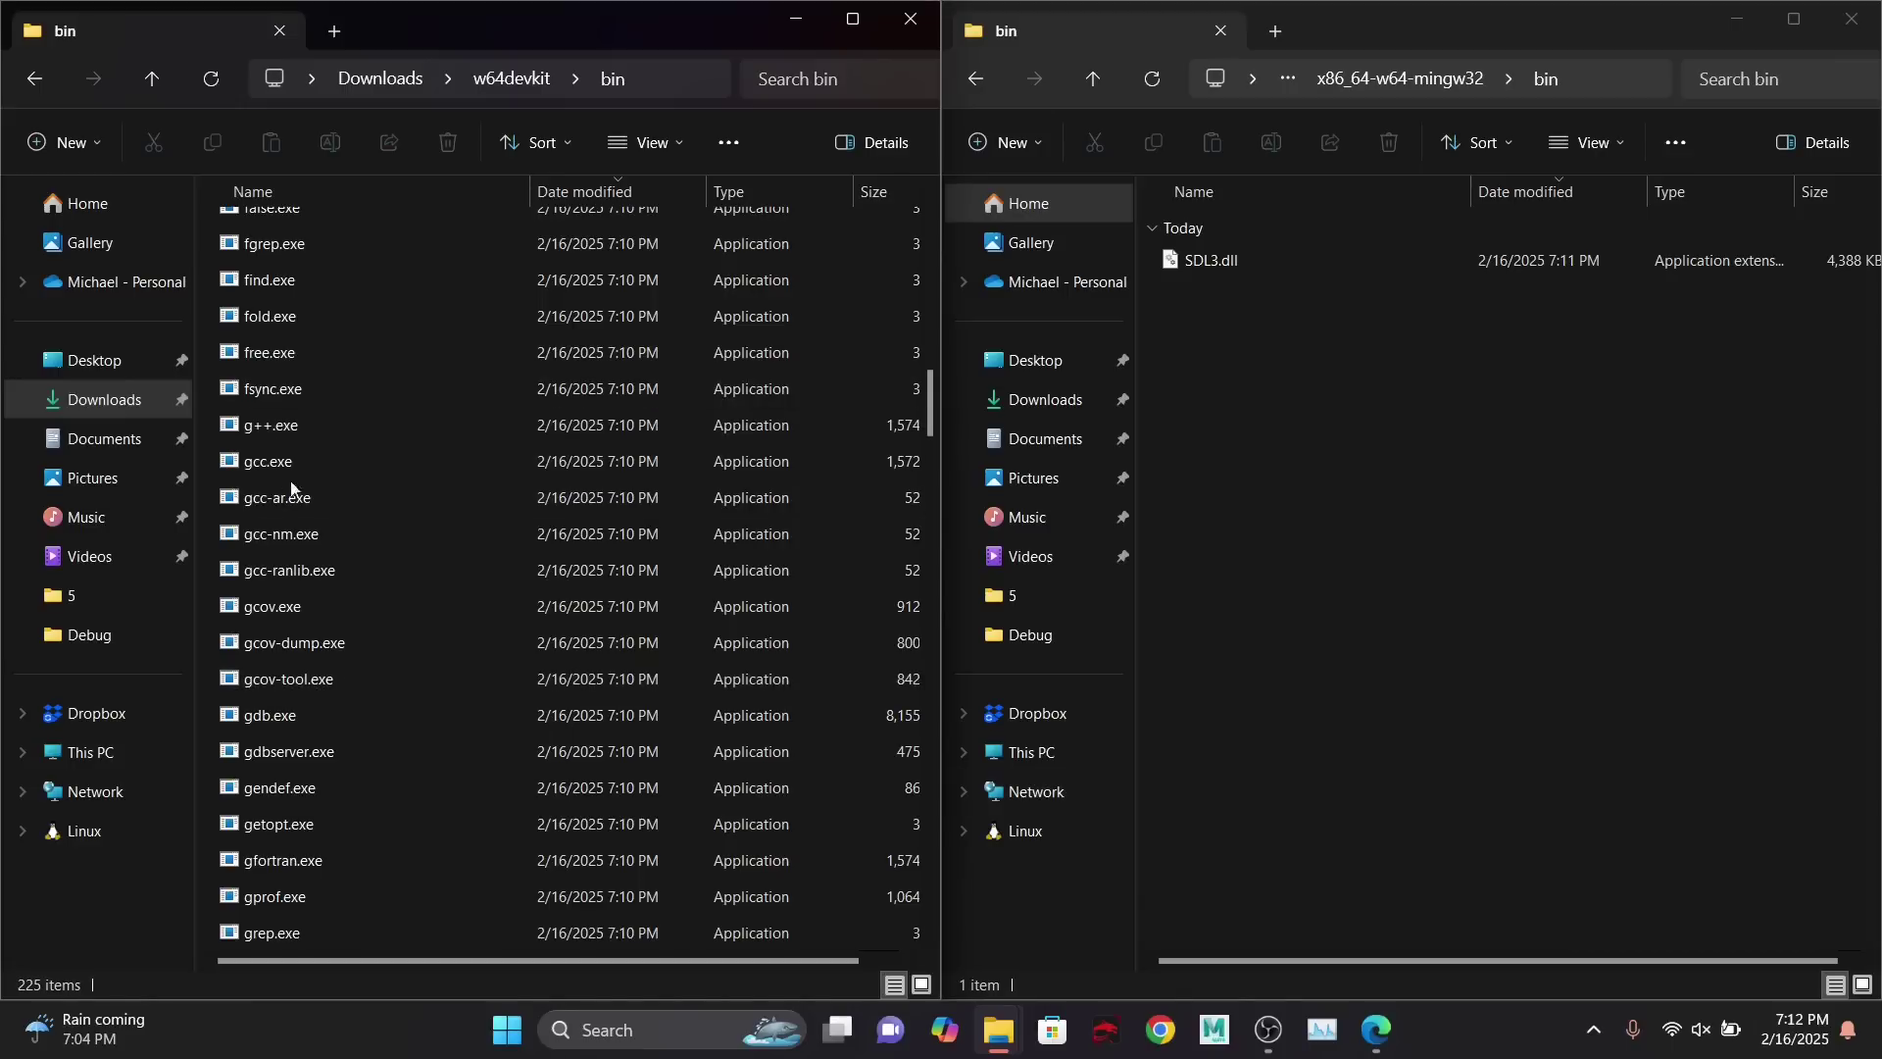
pyautogui.click(302, 437)
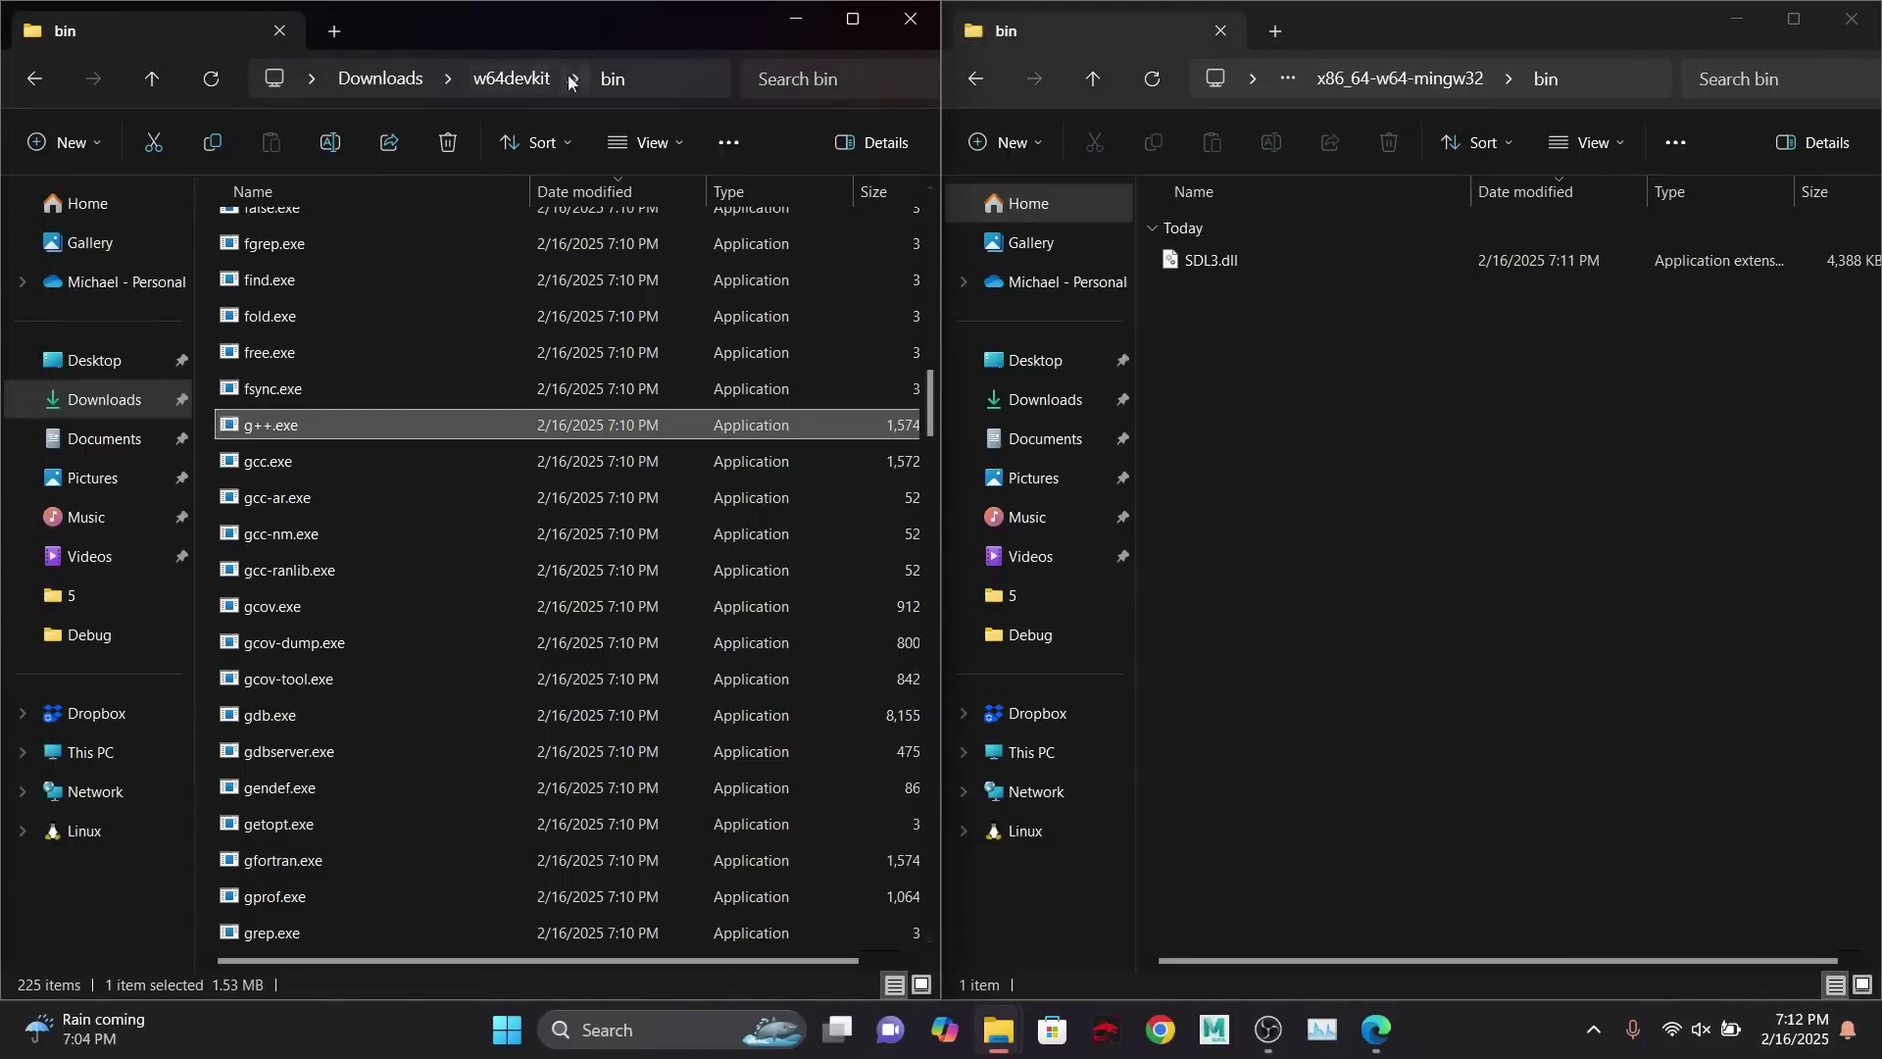
# - Copy the path of w64devkit's bin folder and open a Command Prompt window
pyautogui.click(661, 76)
pyautogui.hotkey('ctrl', 'c')
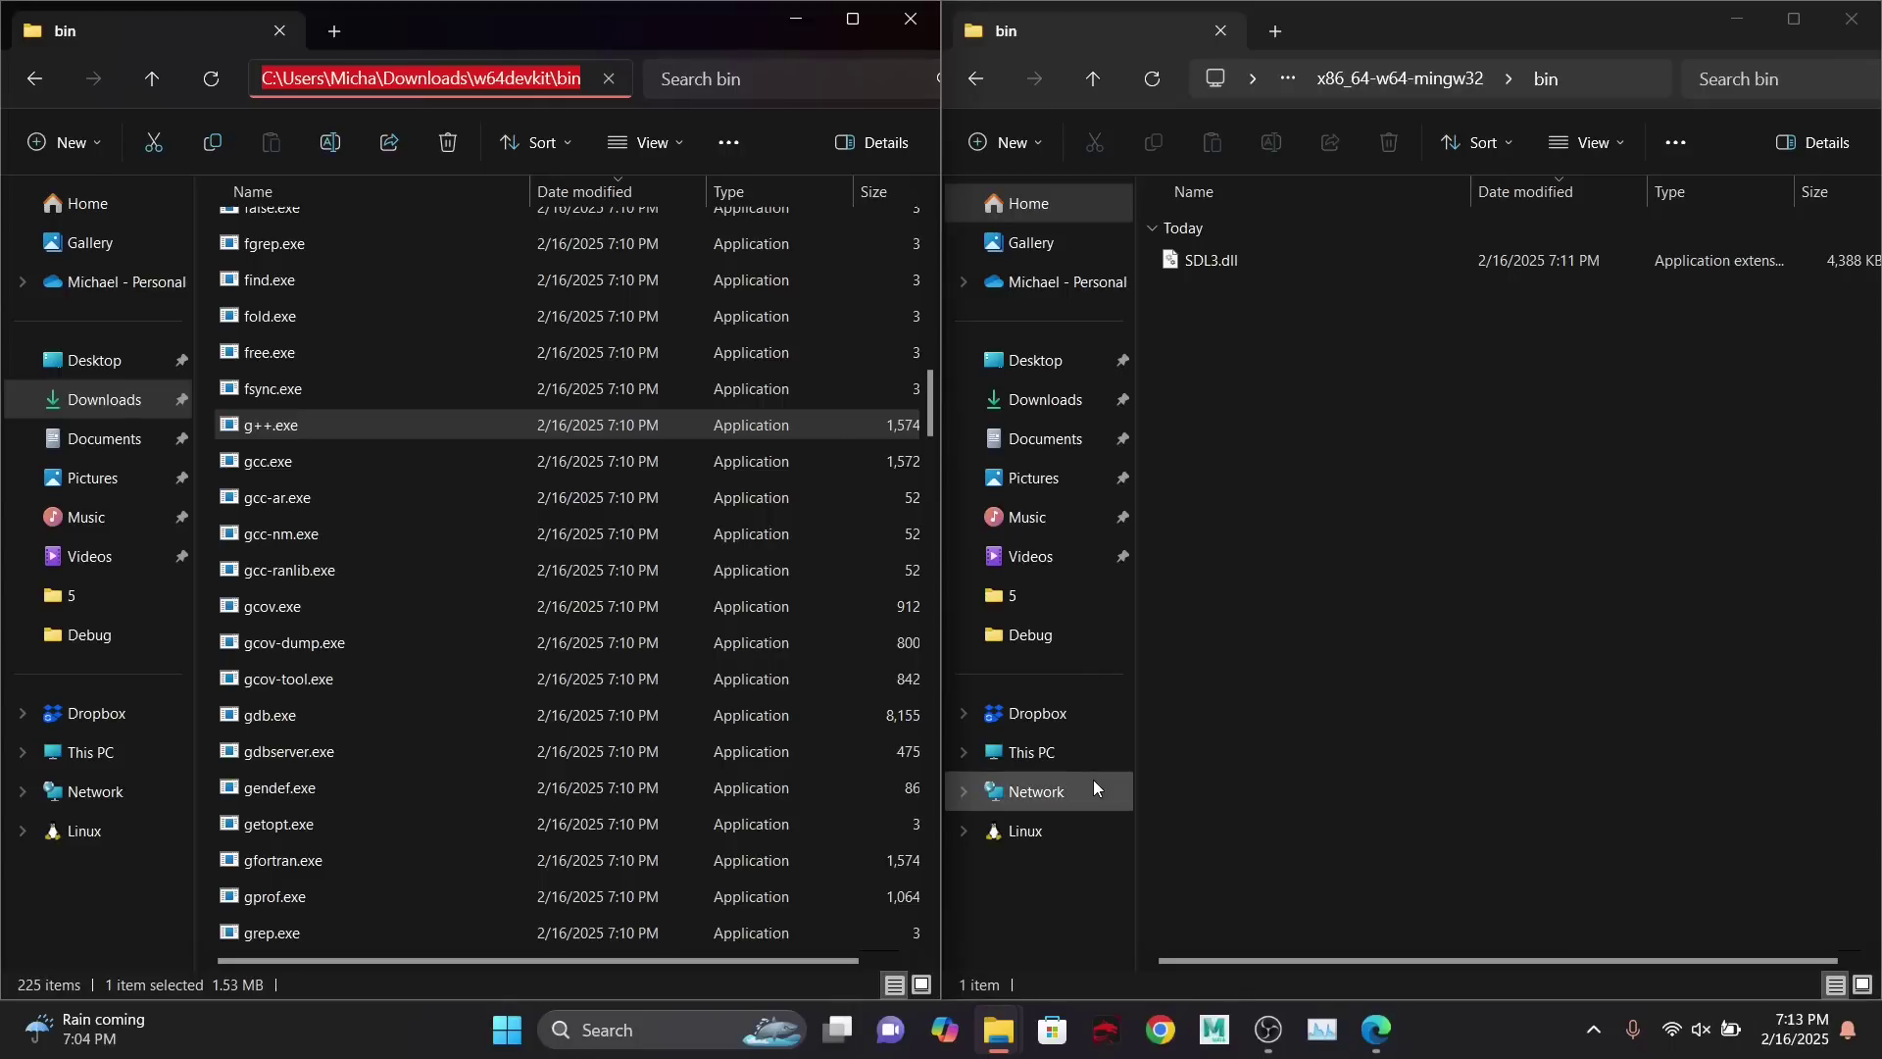
pyautogui.press('super')
pyautogui.write('cmd')
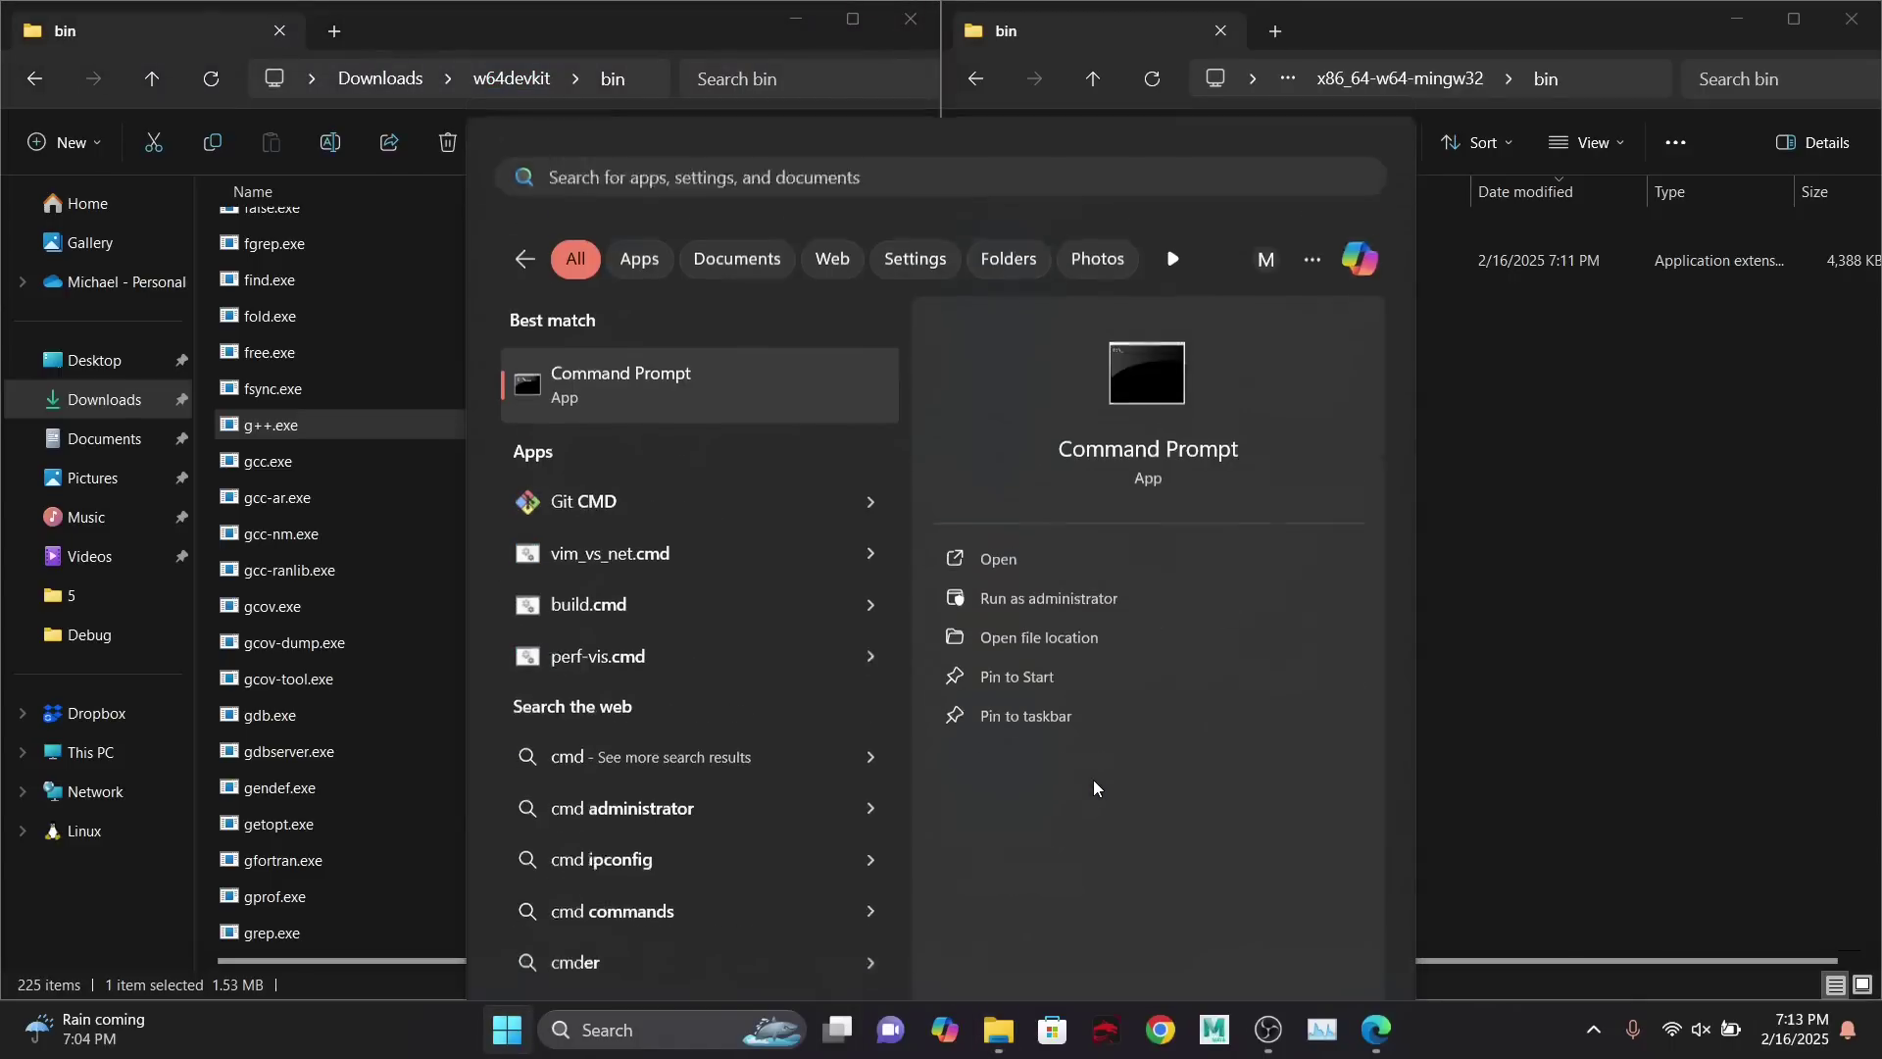
pyautogui.press('Return')
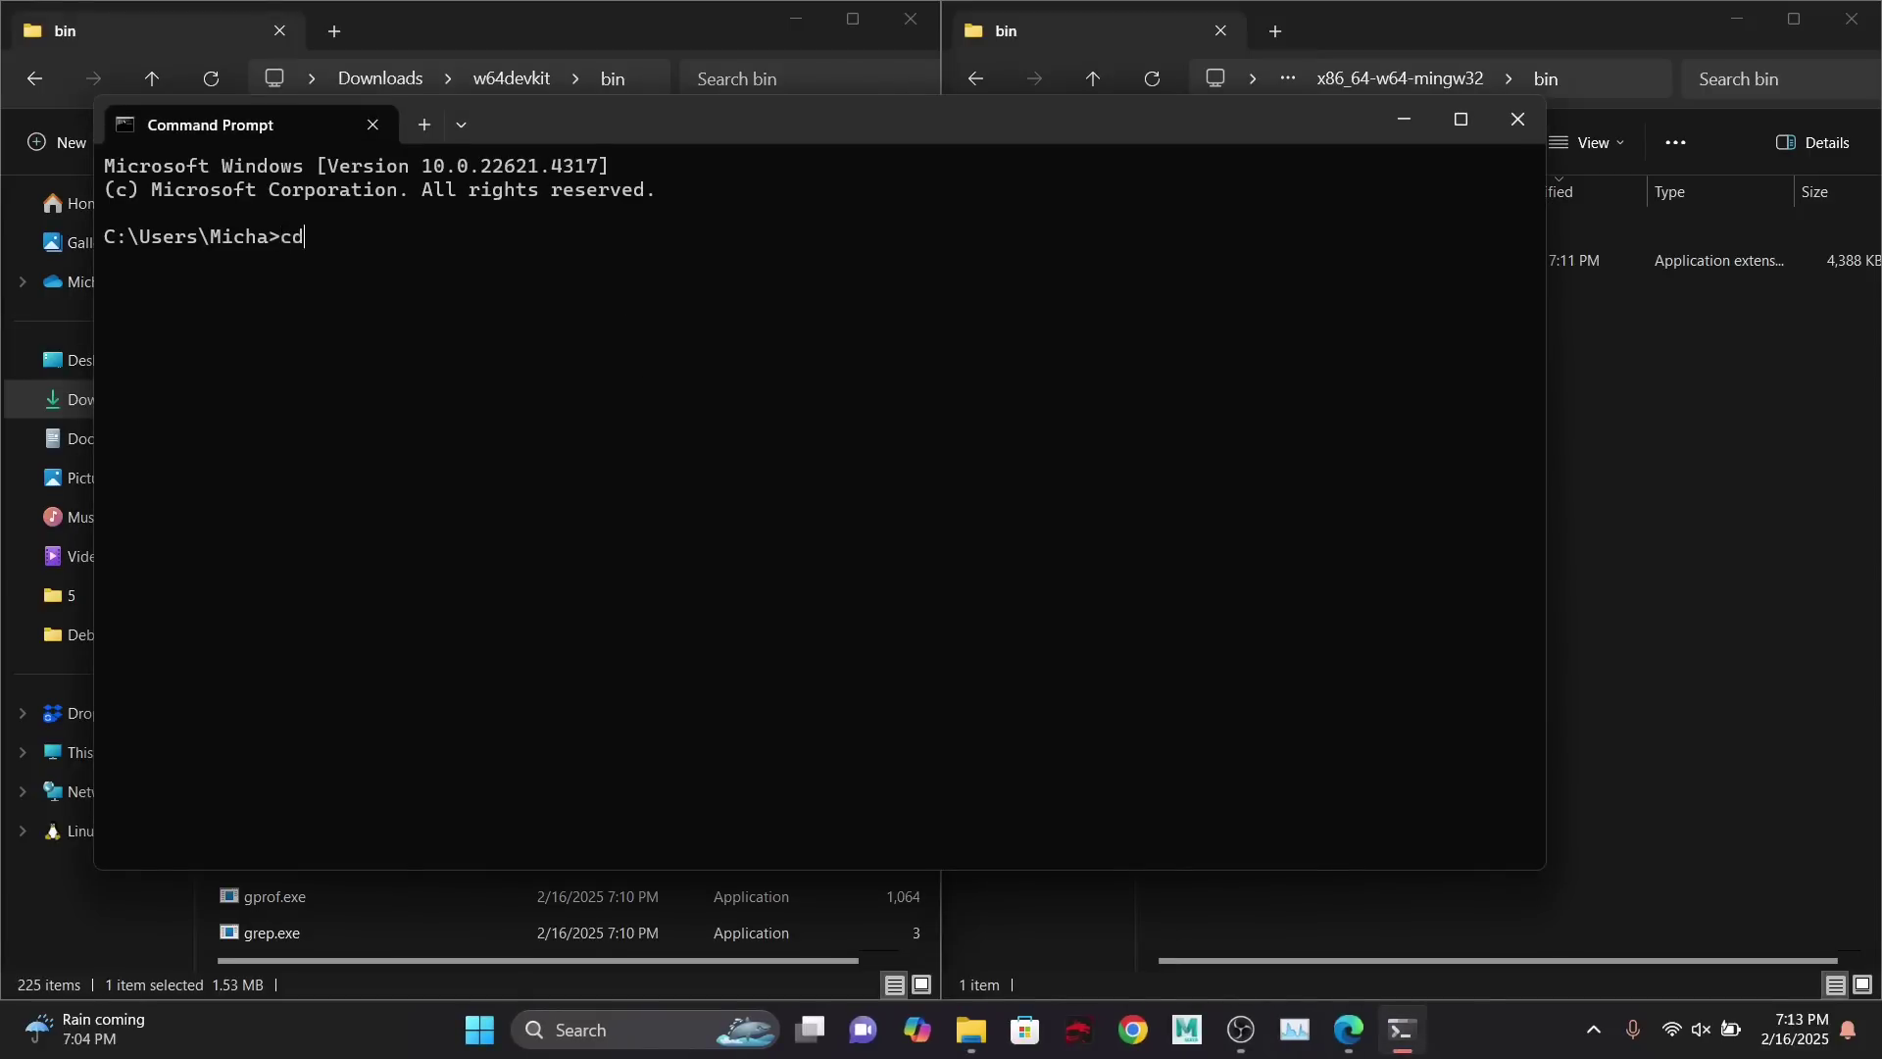
# - Change the Command Prompt's directory to the copied w64devkit\bin path and run g++.exe there
pyautogui.write('cd')
pyautogui.hotkey('ctrl', 'v')
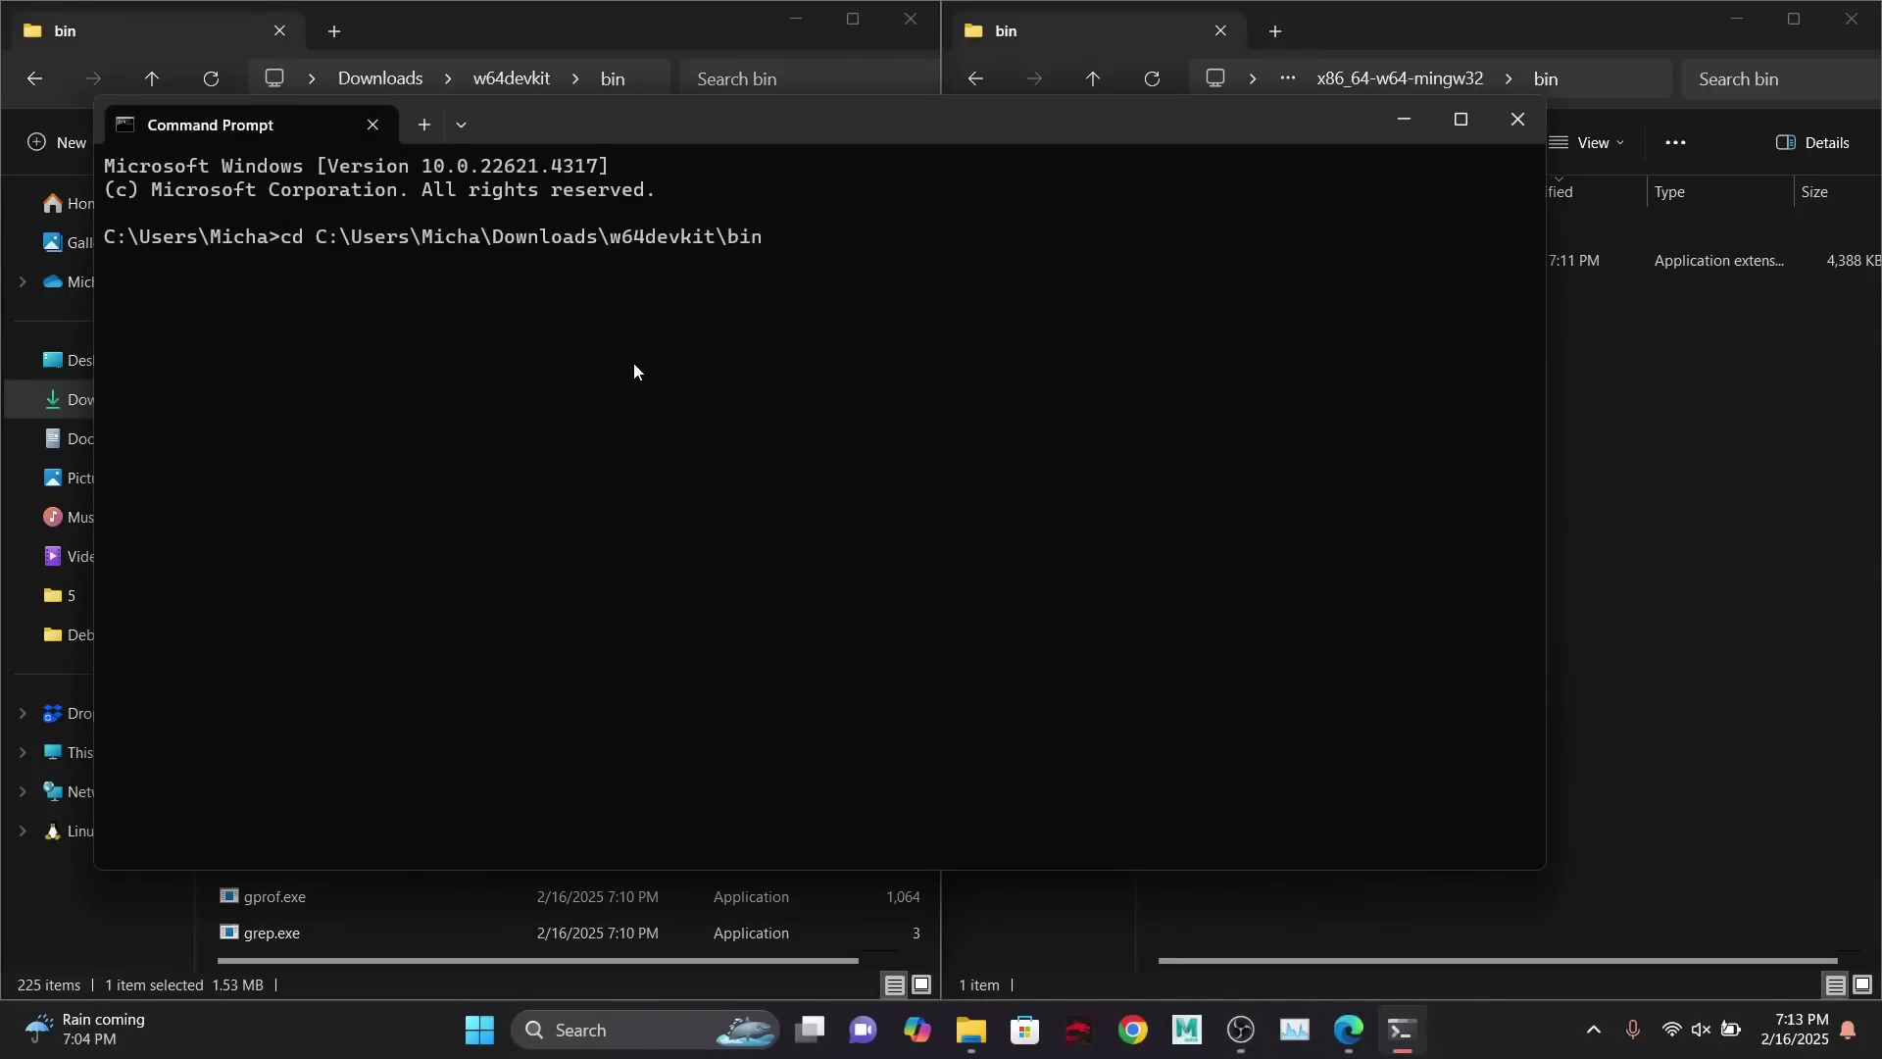
pyautogui.press('Return')
pyautogui.write('g++.exe')
pyautogui.press('Return')
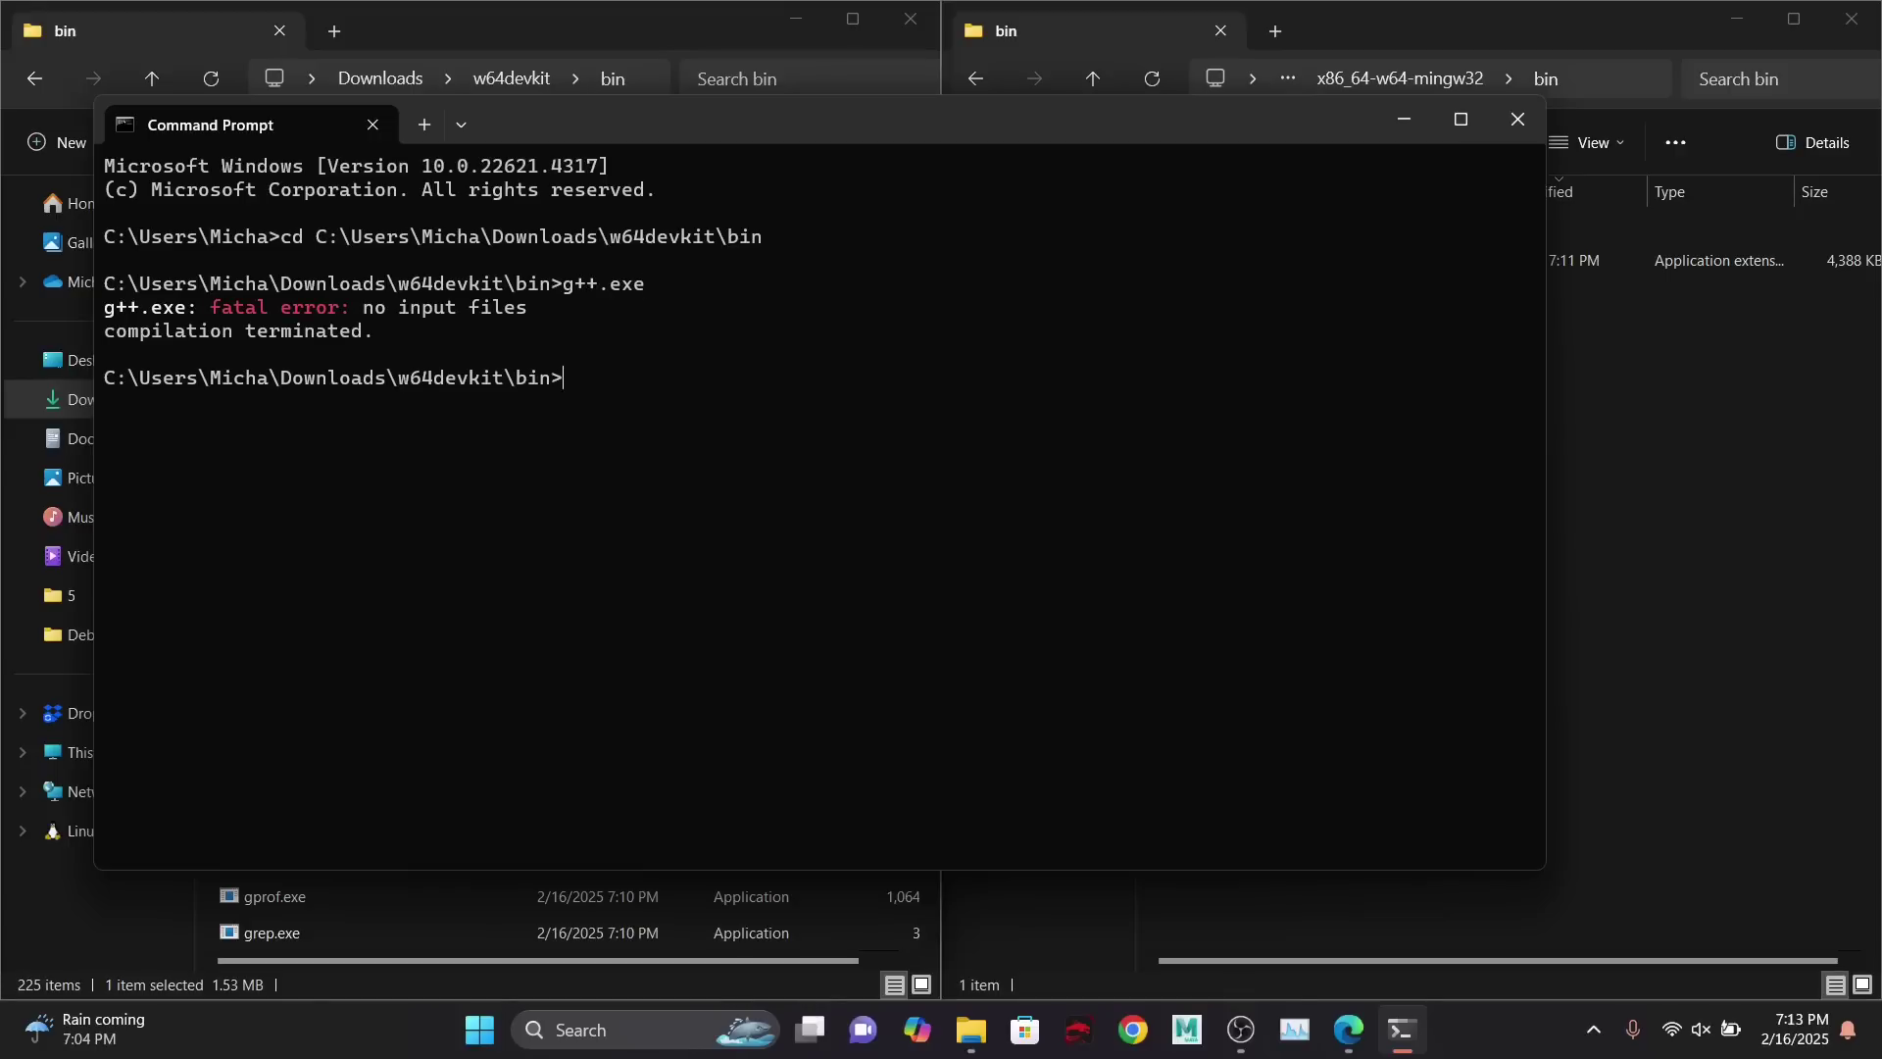
# - Try to run vim.exe from the w64devkit\bin directory in the Command Prompt
pyautogui.write('tmu')
pyautogui.press('BackSpace')
pyautogui.press('BackSpace')
pyautogui.press('BackSpace')
pyautogui.write('vim')
pyautogui.press('Tab')
pyautogui.press('Tab')
pyautogui.press('BackSpace')
pyautogui.press('BackSpace')
pyautogui.press('BackSpace')
pyautogui.press('BackSpace')
pyautogui.press('BackSpace')
pyautogui.press('BackSpace')
pyautogui.write('.exe')
pyautogui.press('Return')
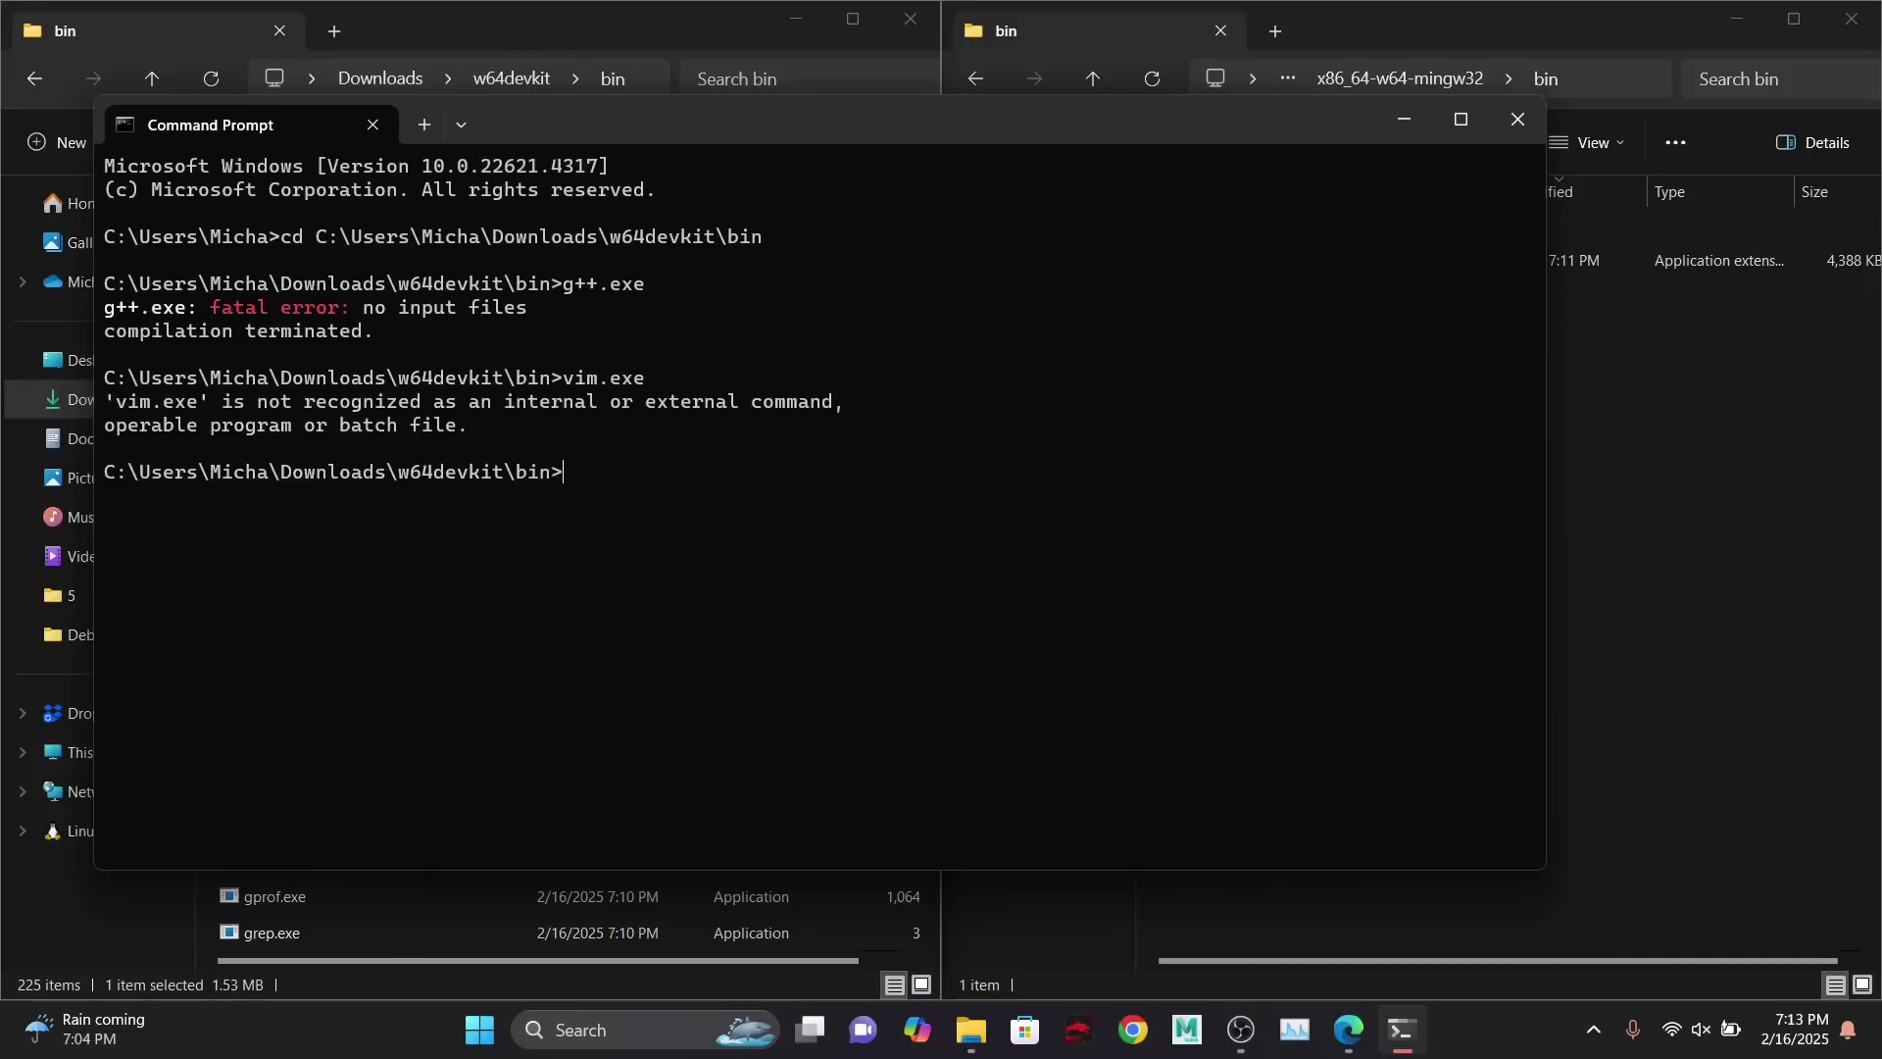
# - Try to run vi.exe from the w64devkit\bin directory in the Command Prompt
pyautogui.write('vi')
pyautogui.press('Tab')
pyautogui.press('BackSpace')
pyautogui.press('BackSpace')
pyautogui.press('BackSpace')
pyautogui.write('exe')
pyautogui.press('Return')
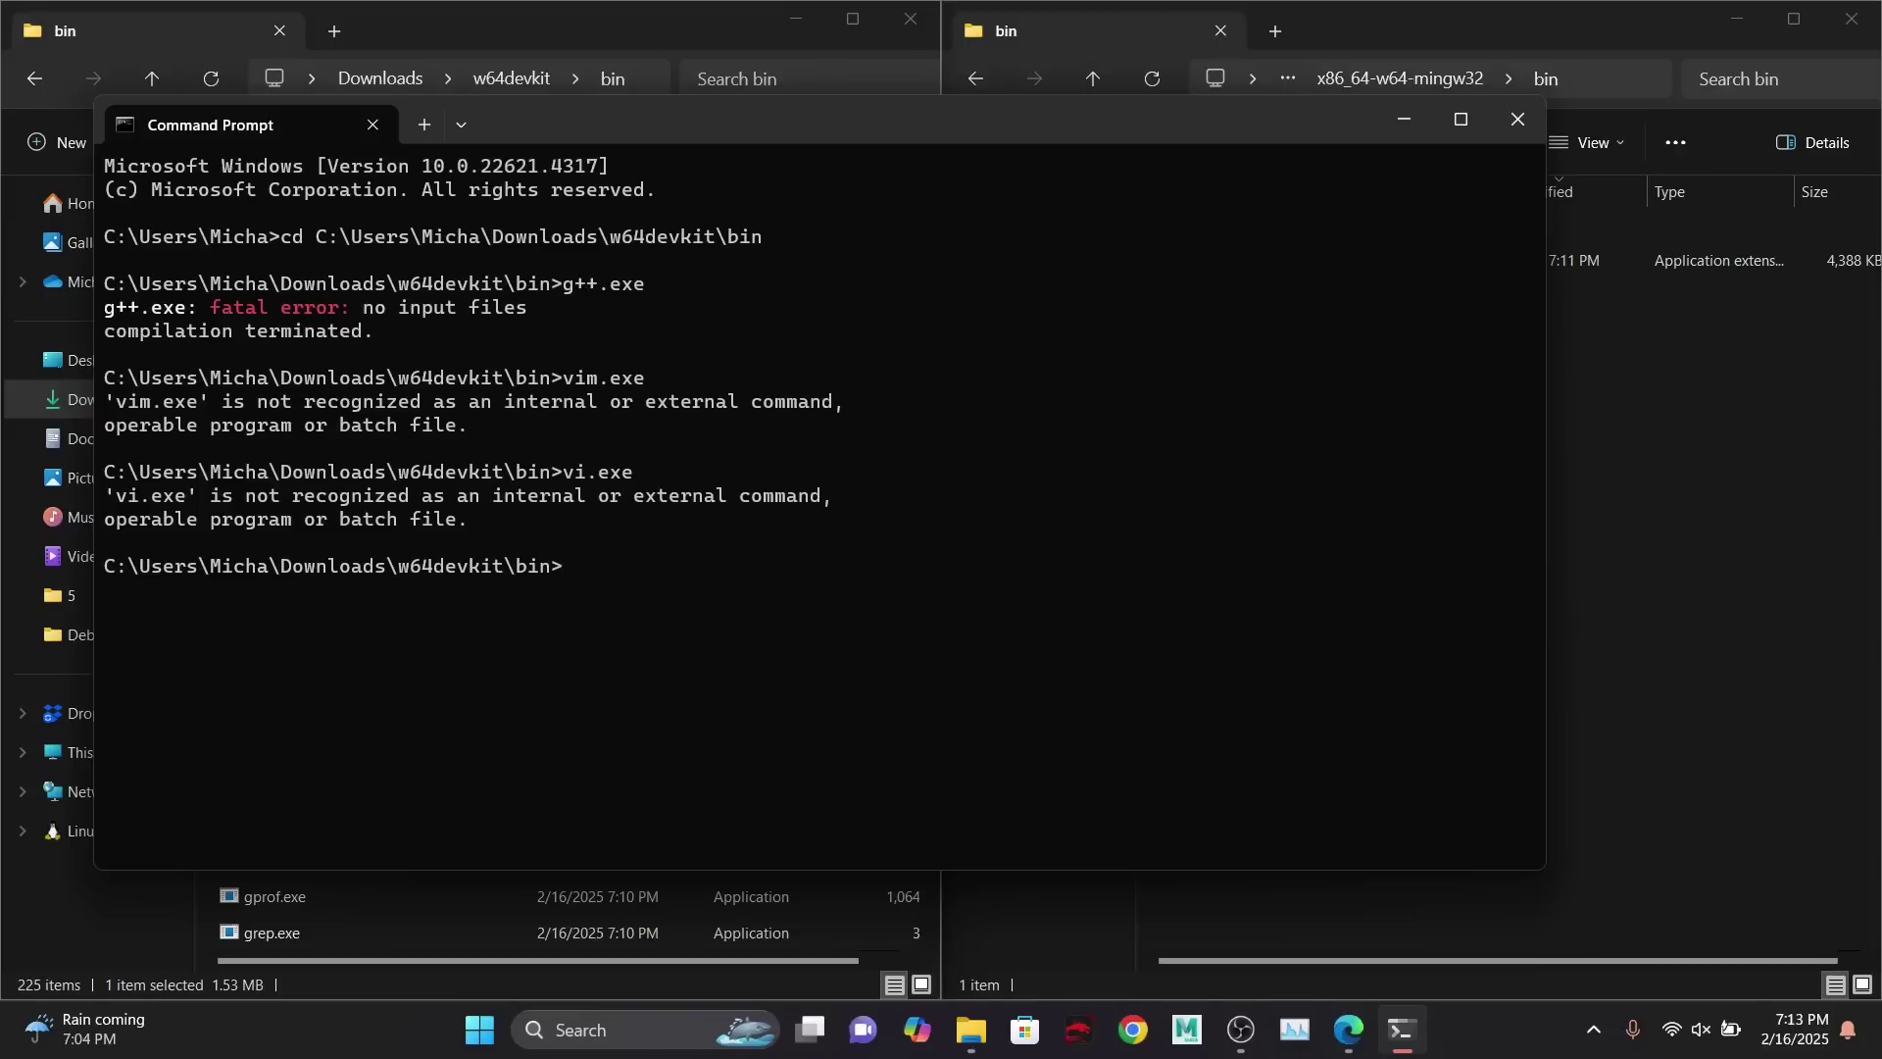
# - Move the Command Prompt aside and look through the rest of w64devkit's bin folder for the vi, vim and x86_64-w64-mingw32 tools
pyautogui.moveTo(534, 100); pyautogui.dragTo(1035, 165)
pyautogui.scroll(-18, 344, 585)
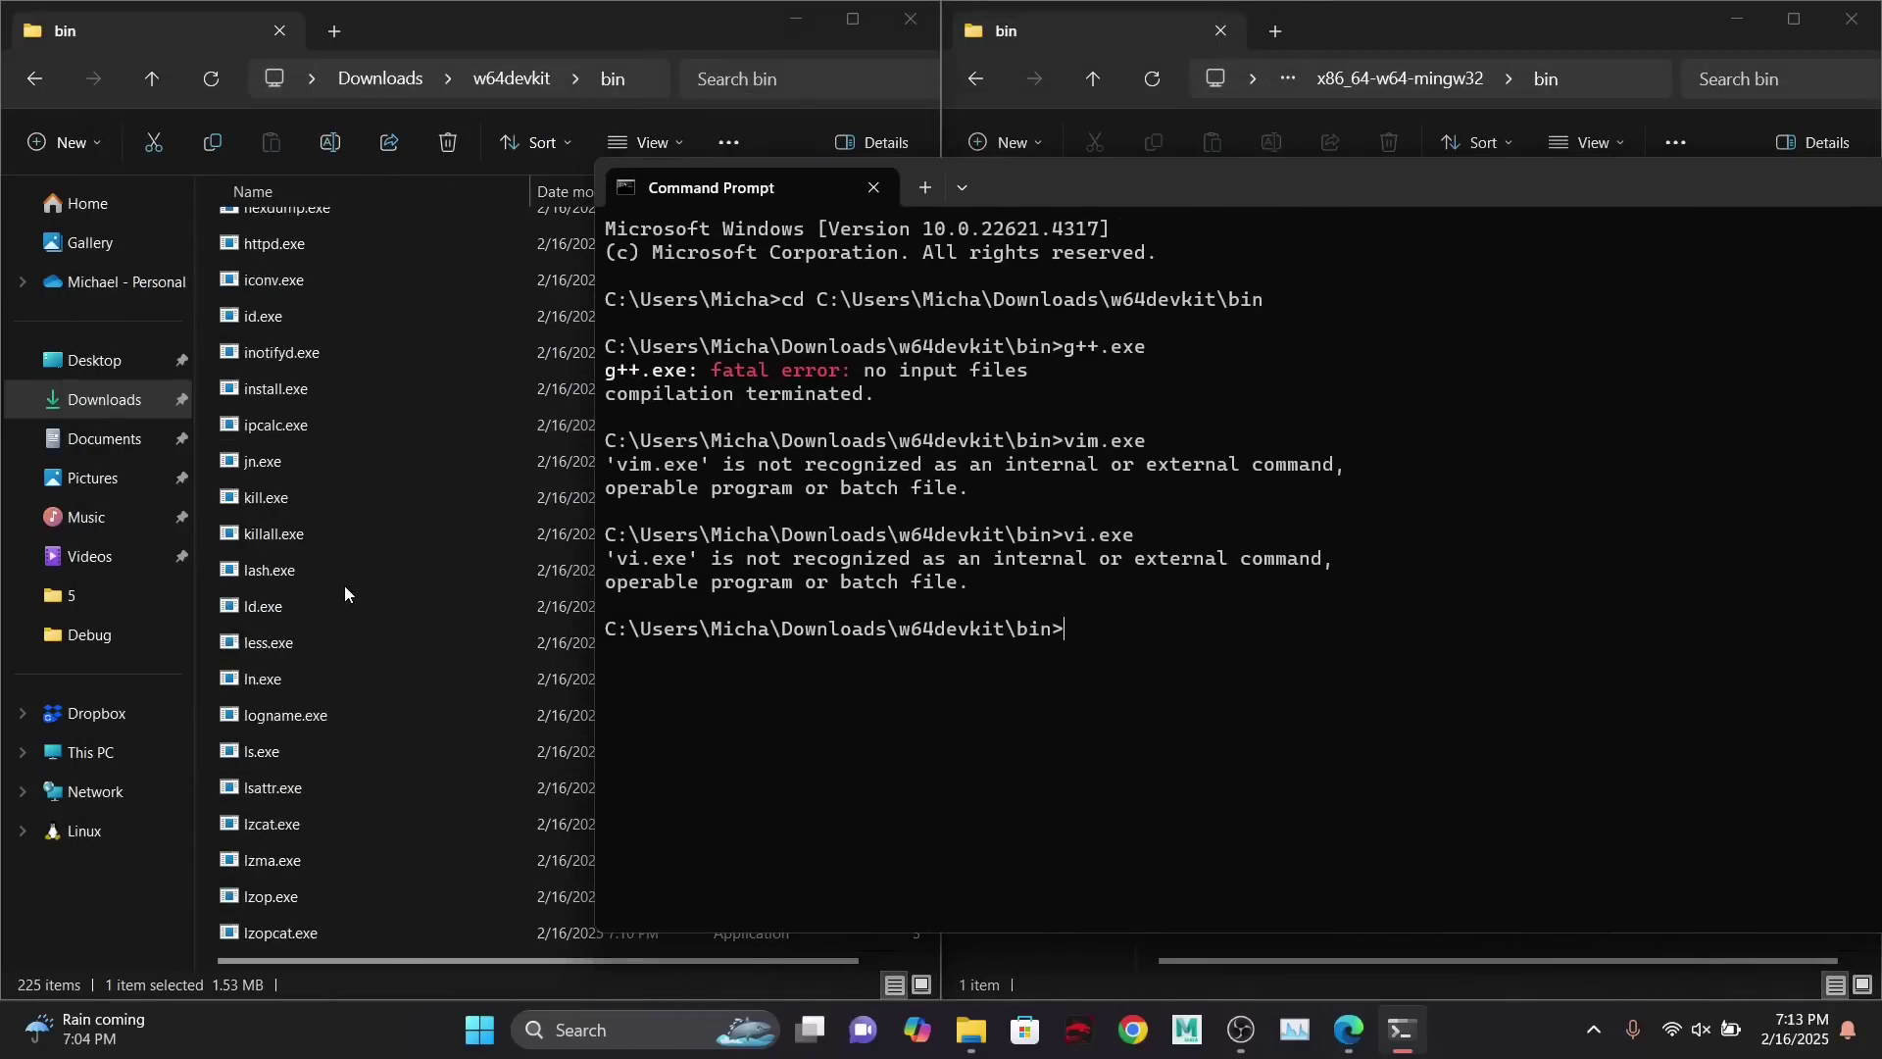
pyautogui.scroll(-12, 344, 585)
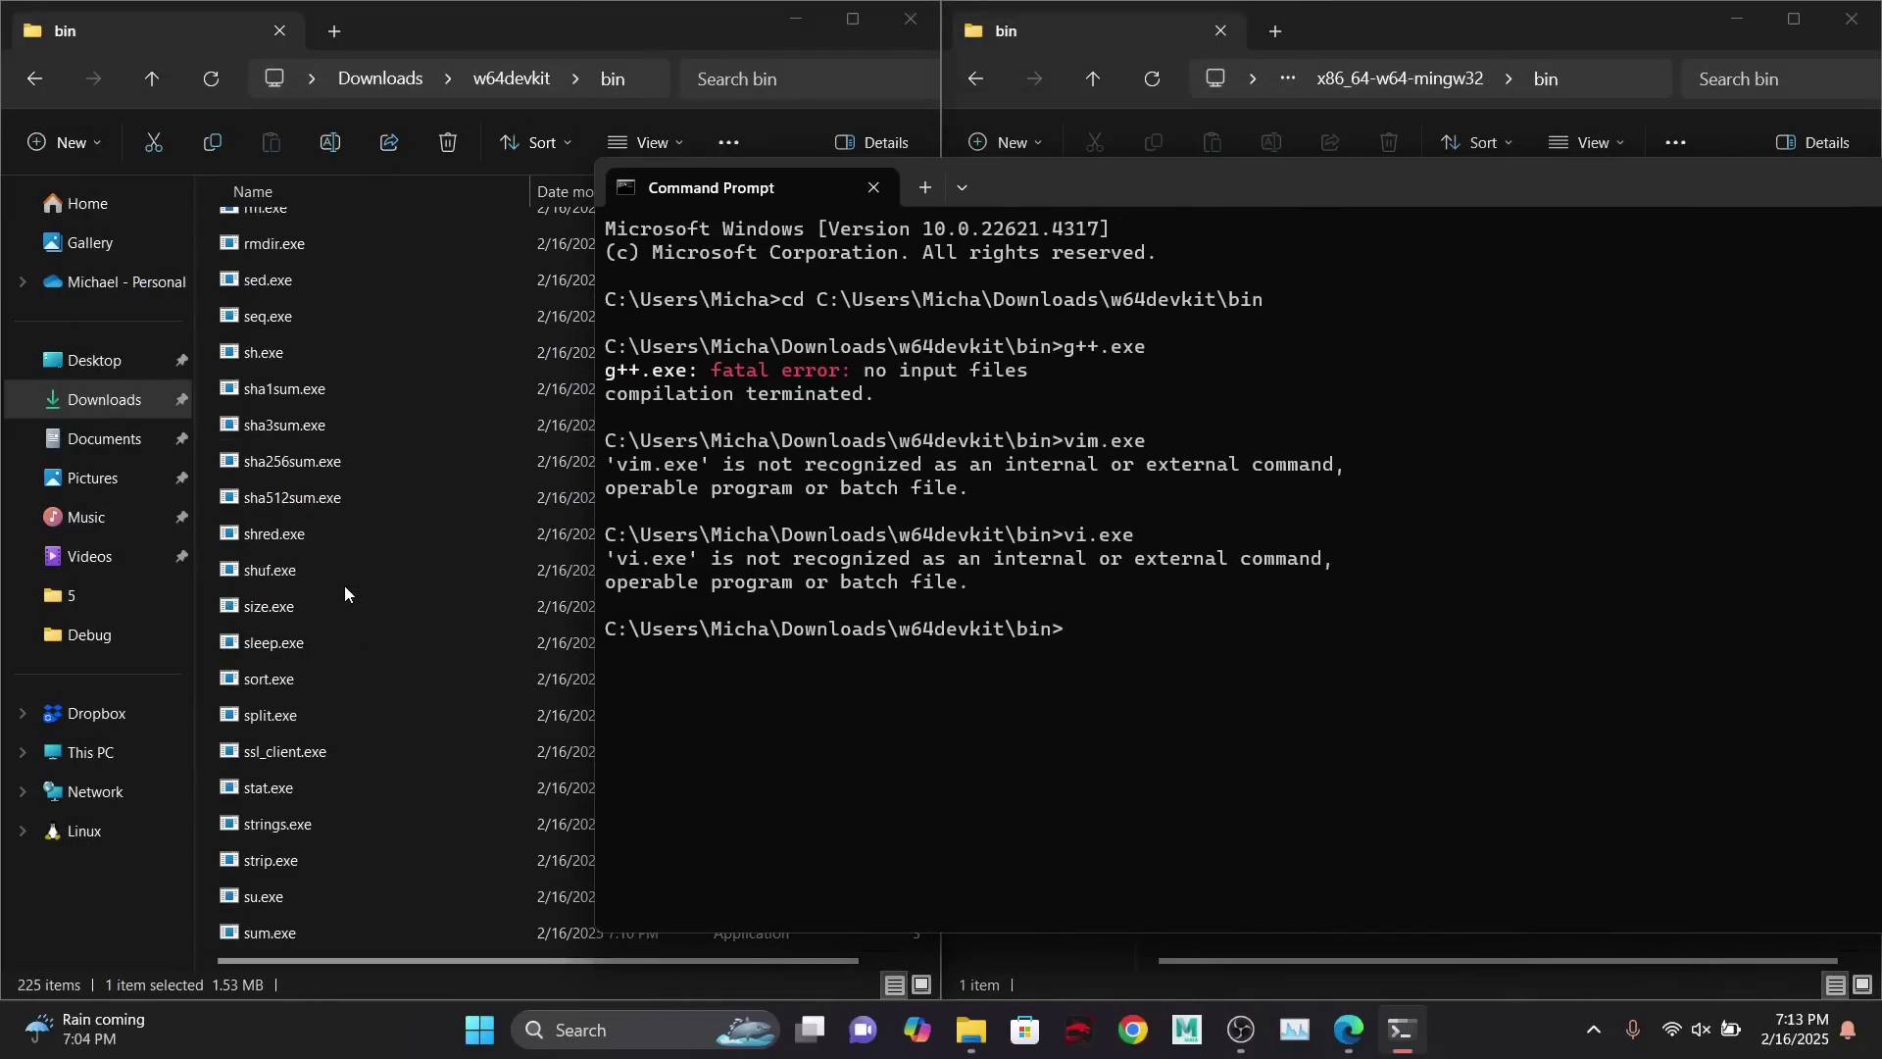
pyautogui.scroll(-7, 344, 585)
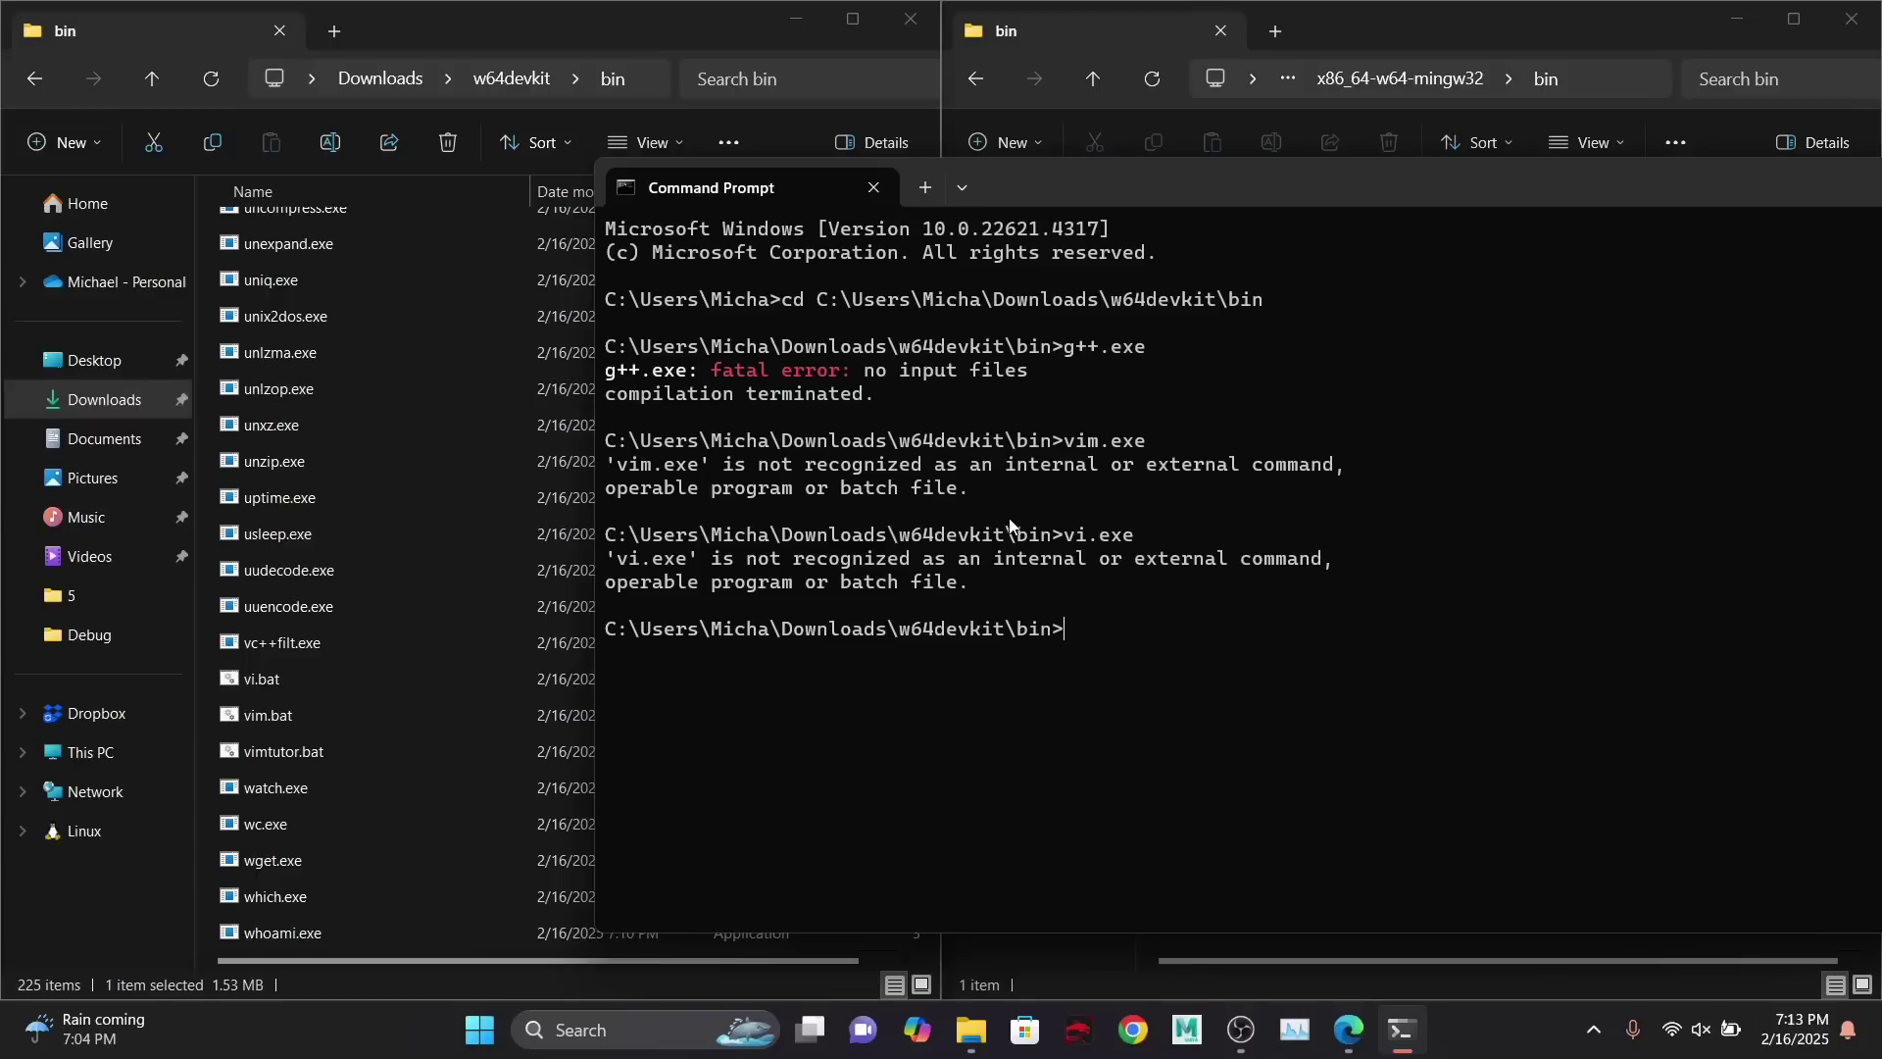
pyautogui.scroll(-8, 338, 363)
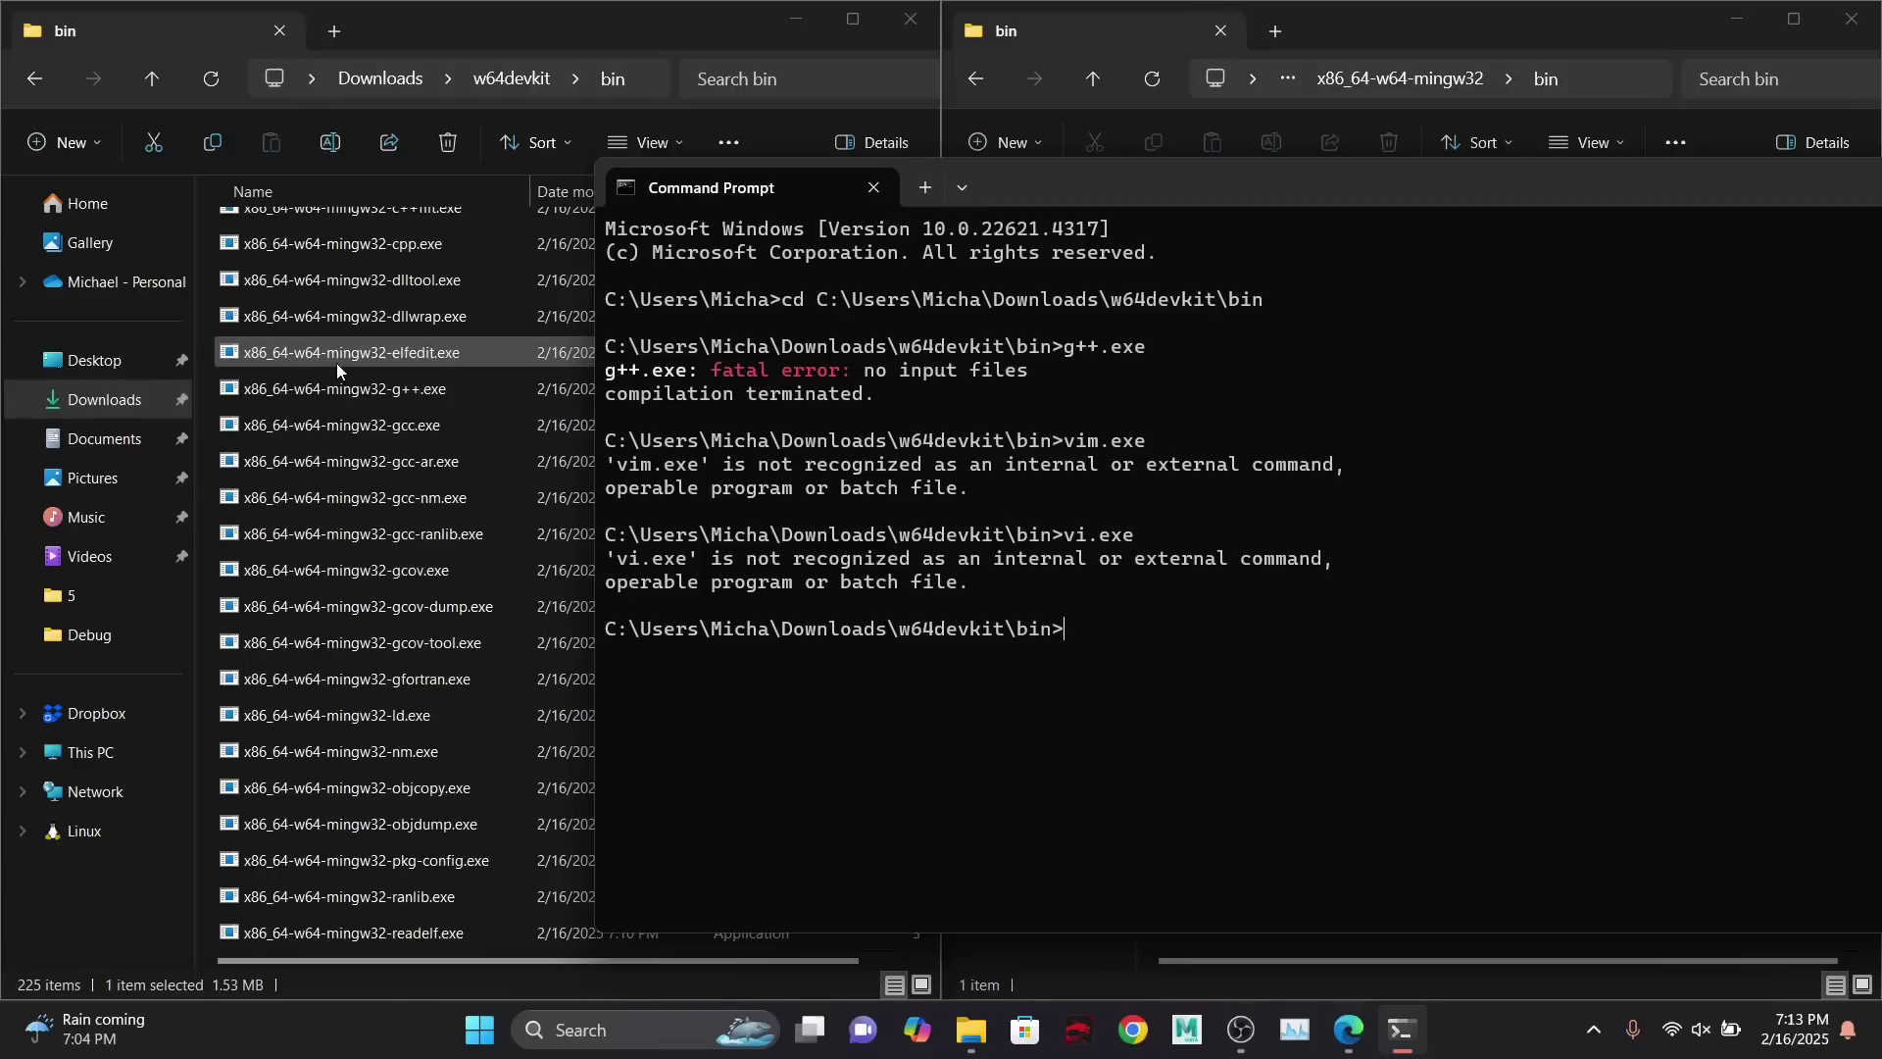
pyautogui.scroll(-4, 337, 363)
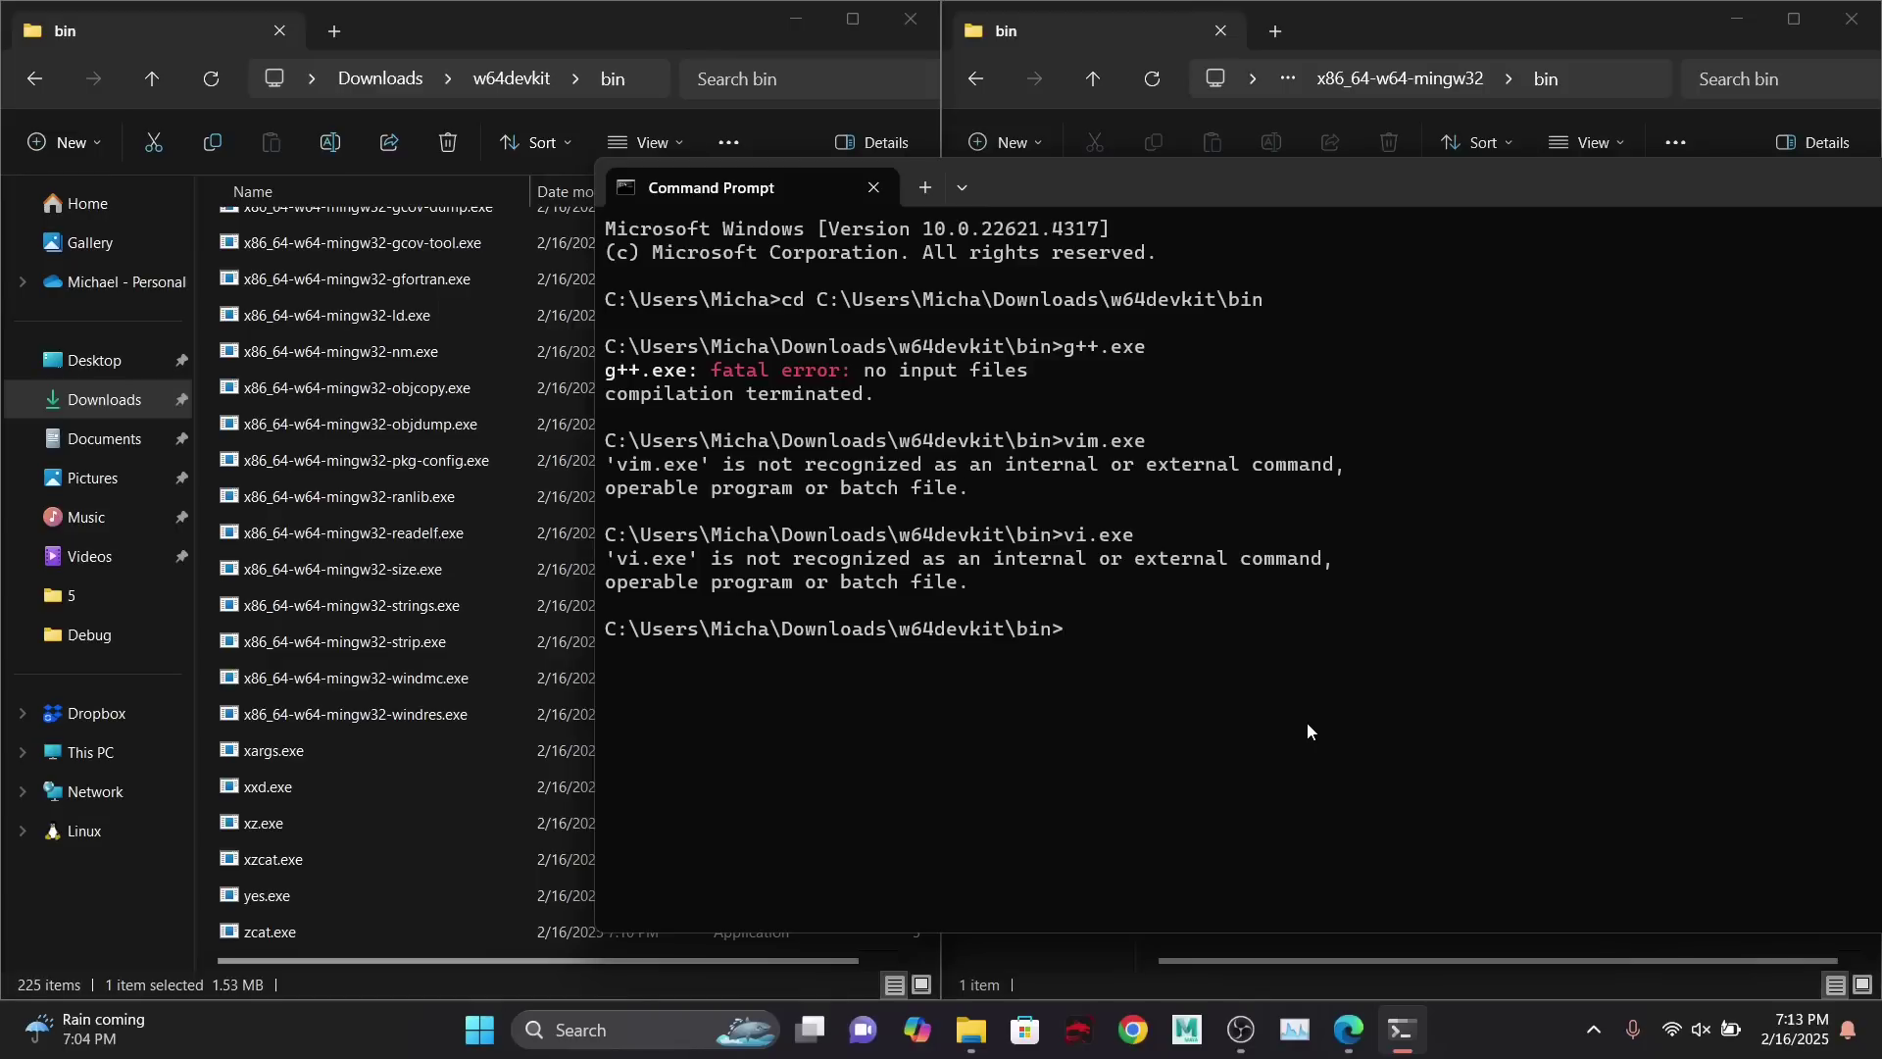
# - Open a second Command Prompt window and try to run g++.exe from the user's home directory
pyautogui.moveTo(1390, 1051)
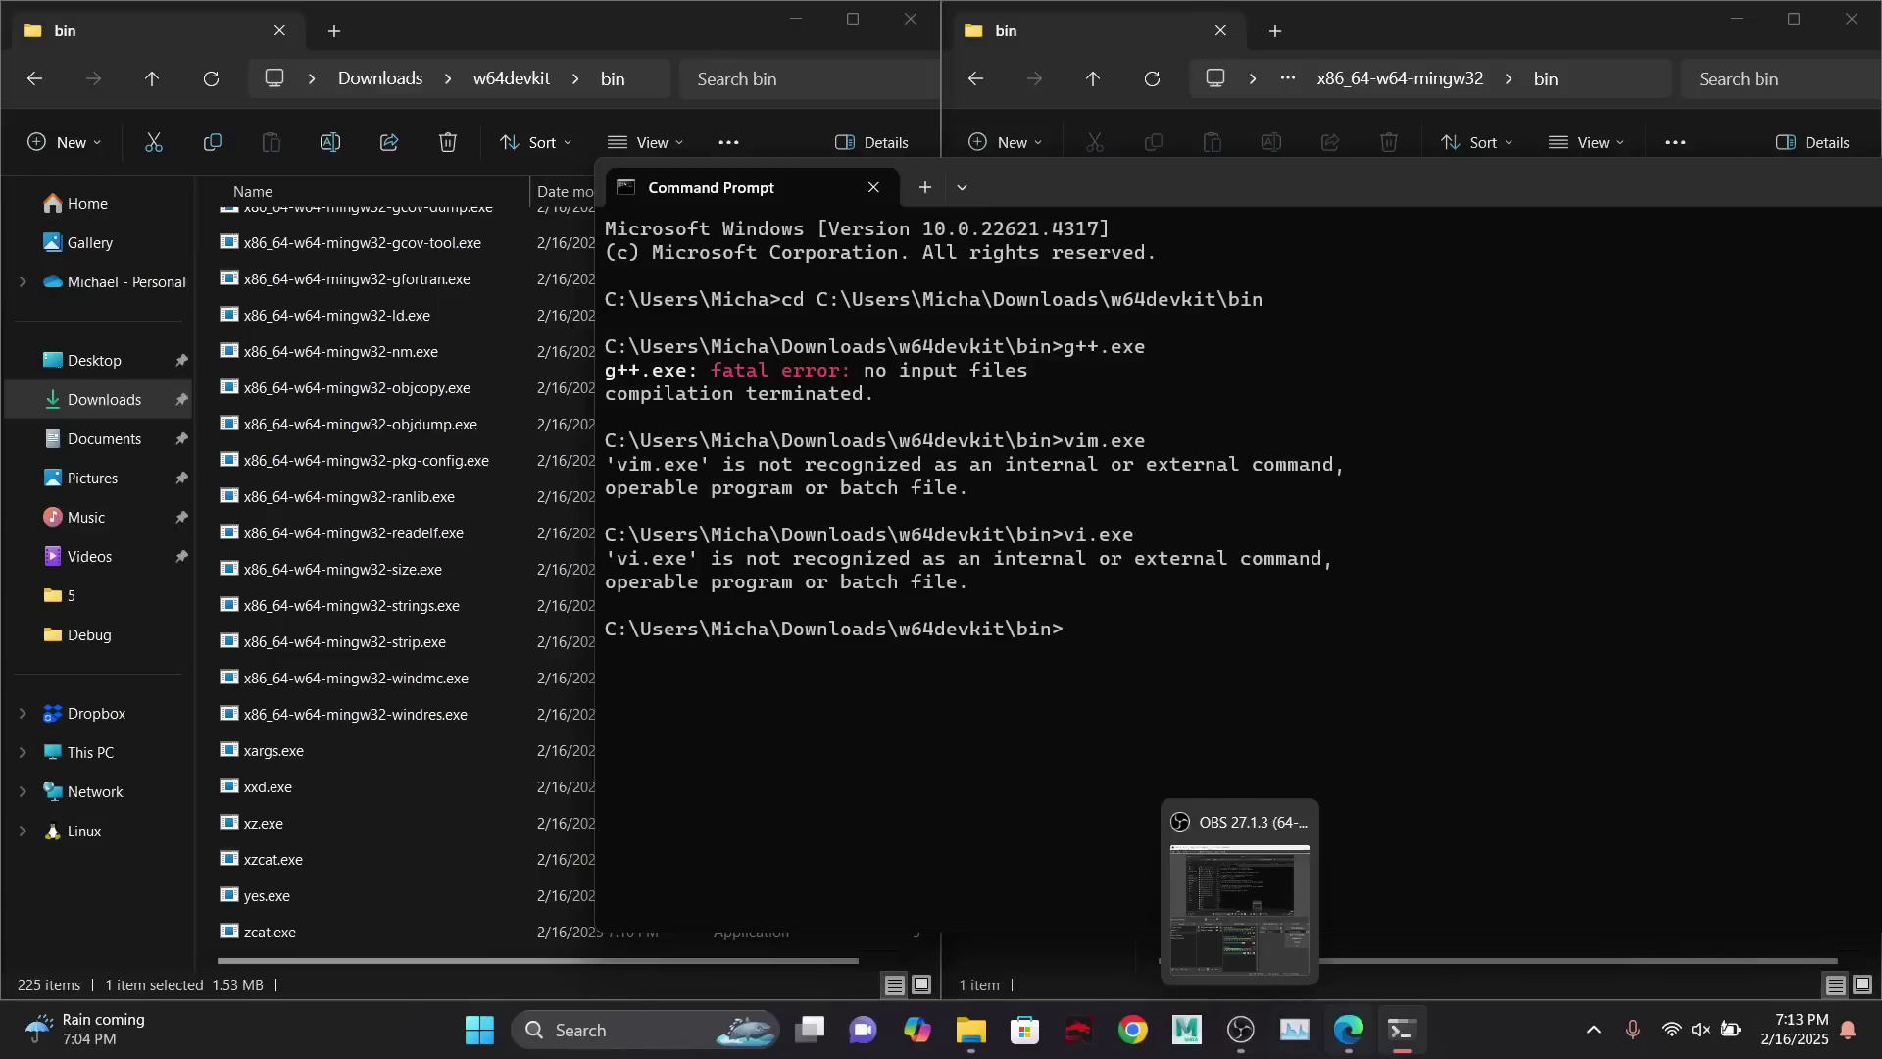
pyautogui.rightClick(1392, 1047)
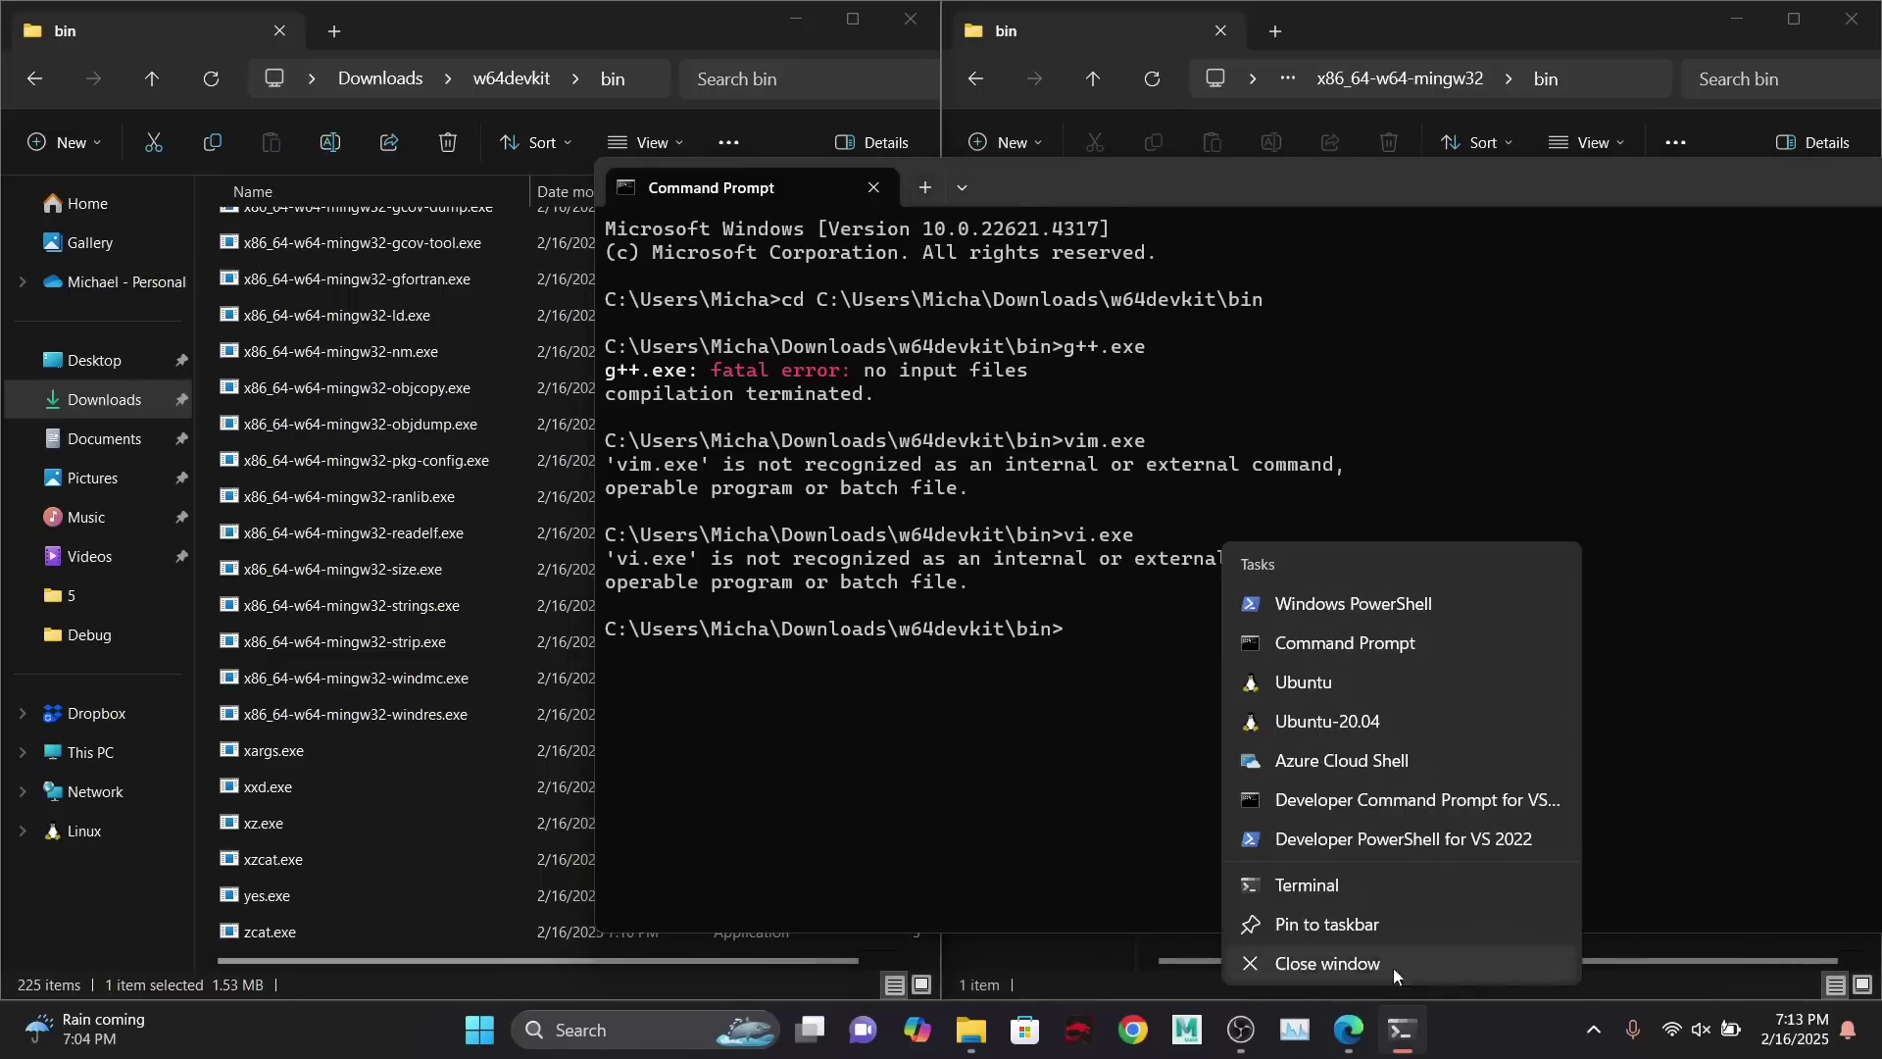
pyautogui.click(1384, 643)
pyautogui.moveTo(962, 145); pyautogui.dragTo(974, 226)
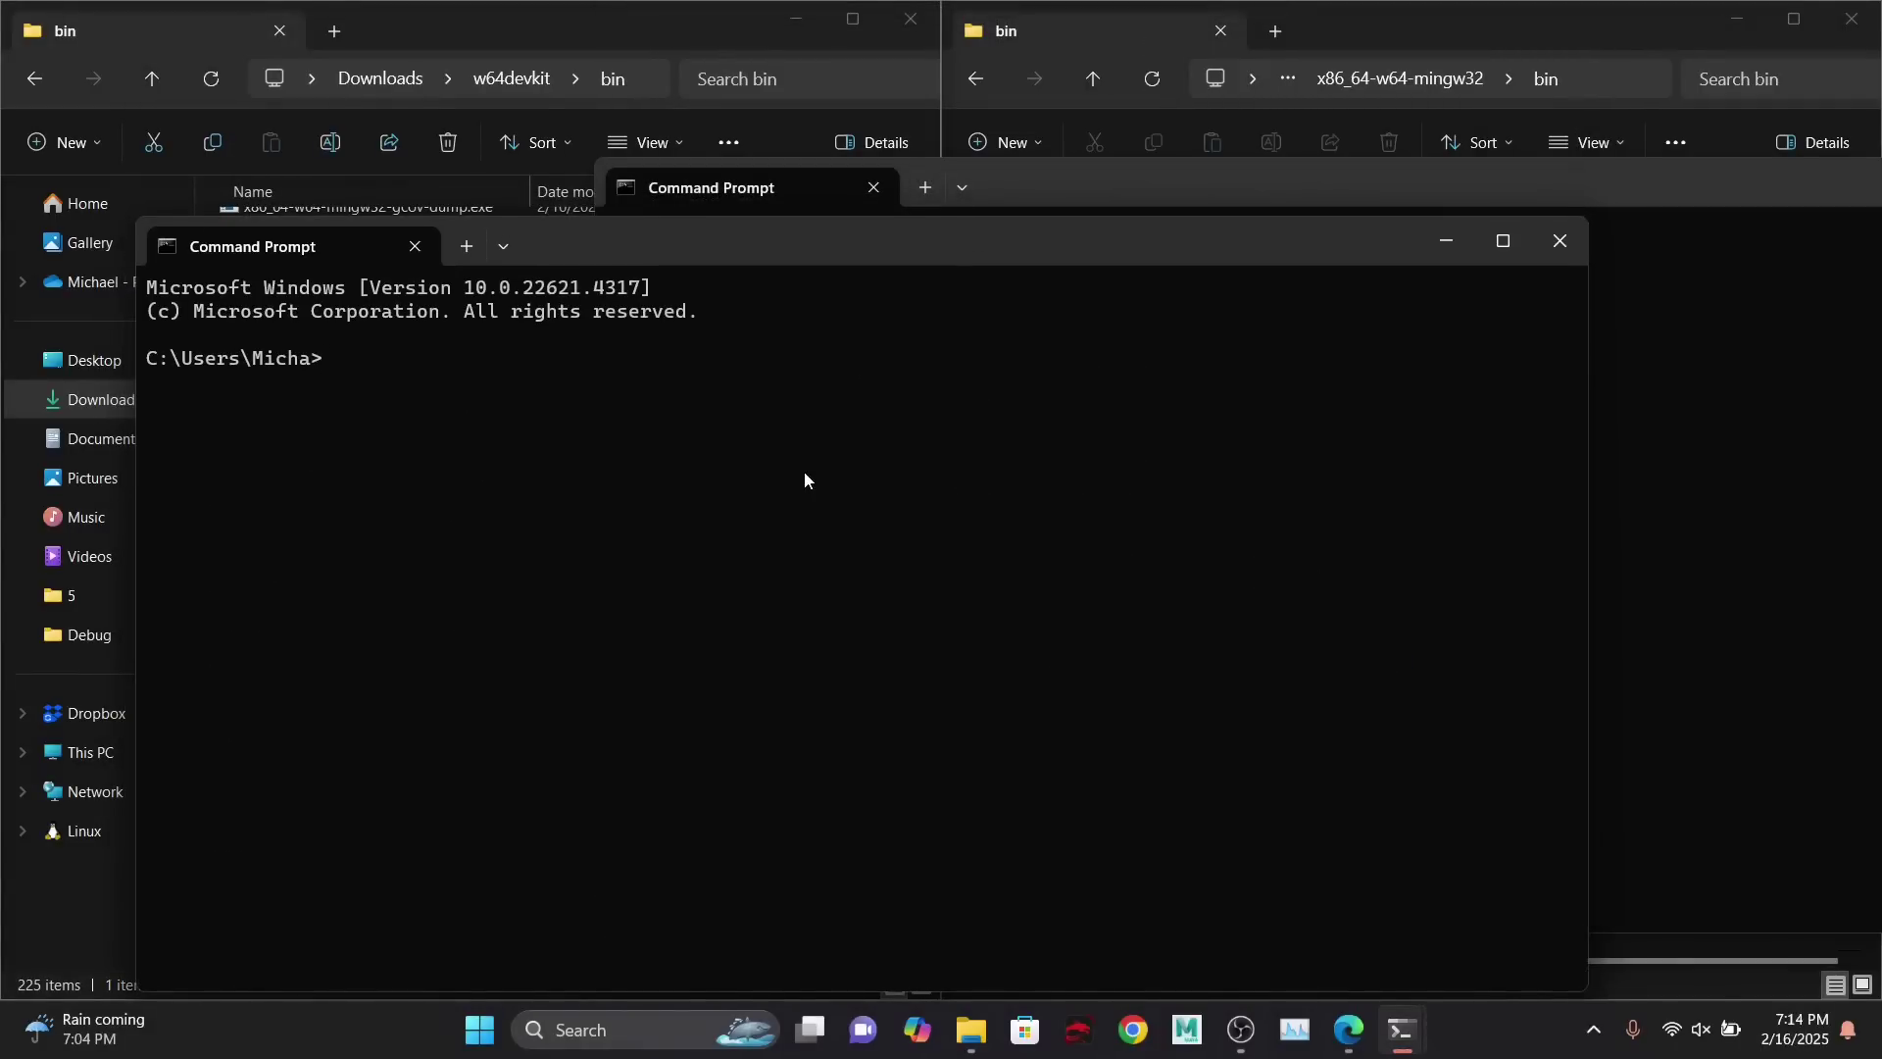
pyautogui.write('+.exe')
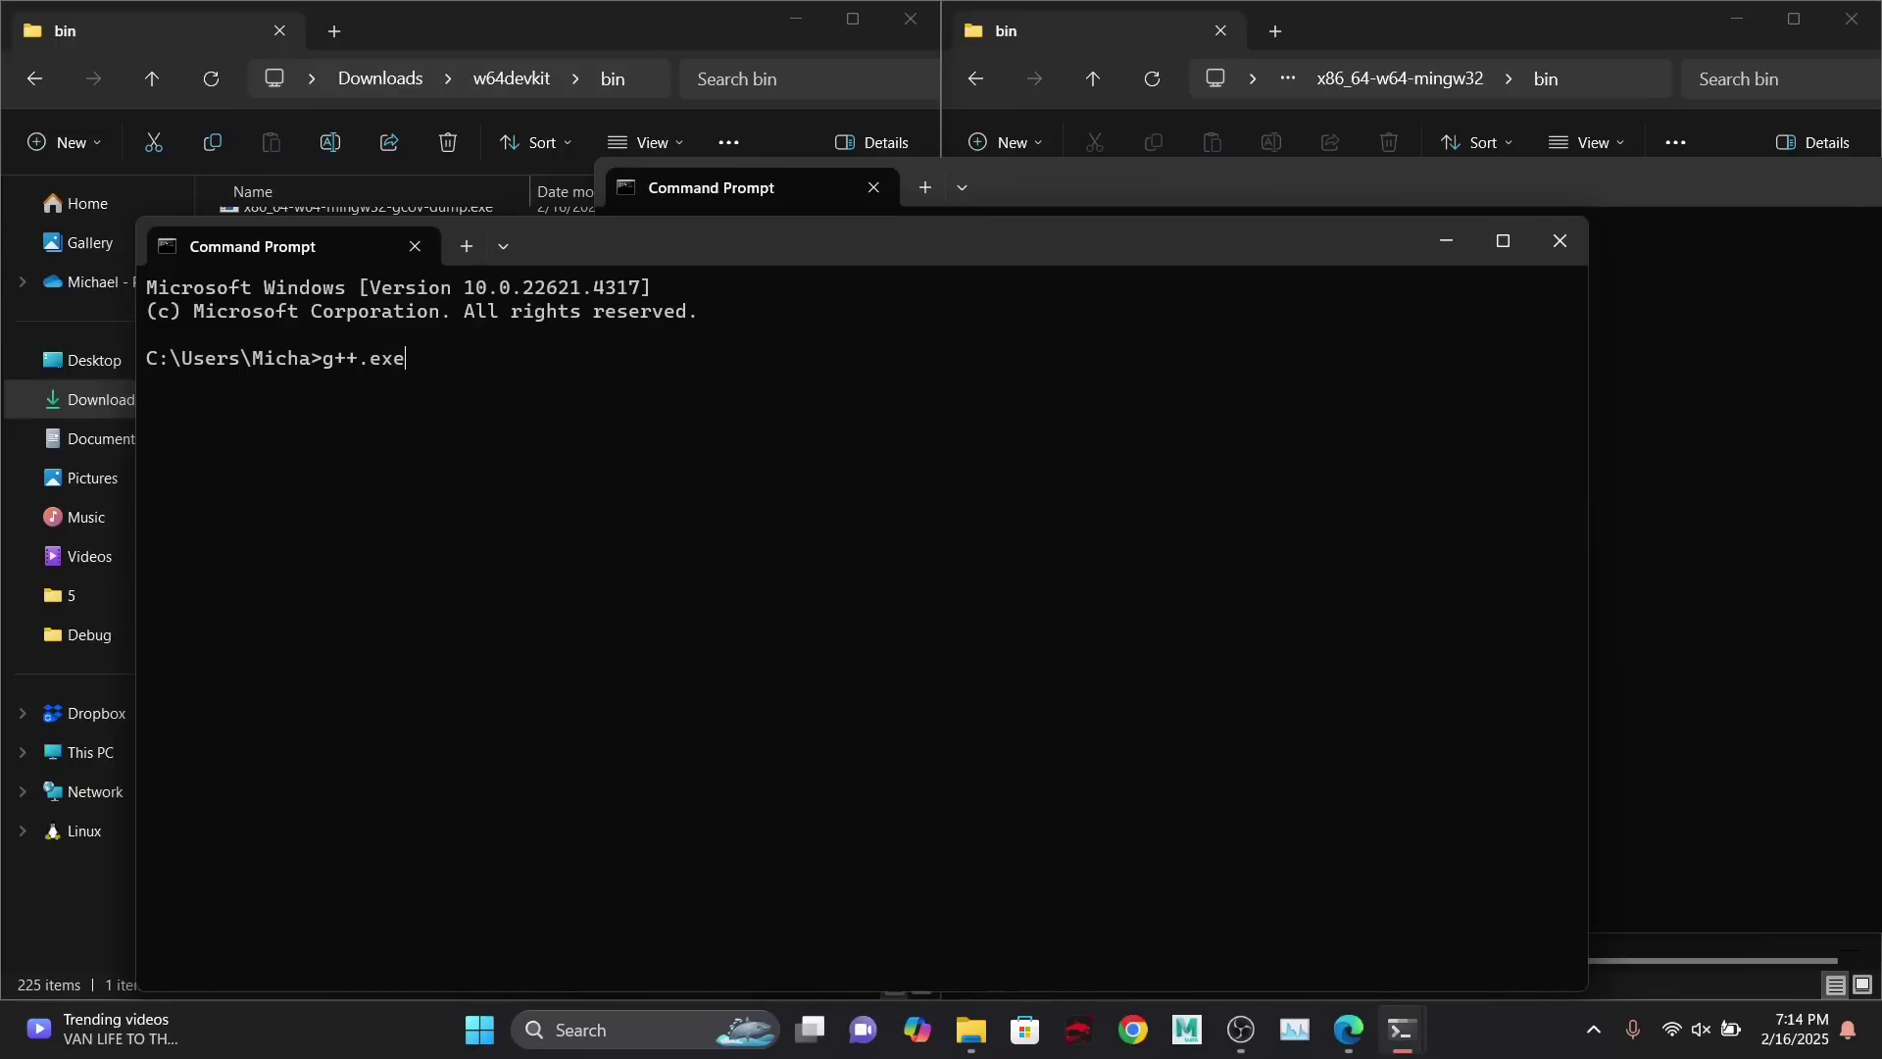
pyautogui.press('Return')
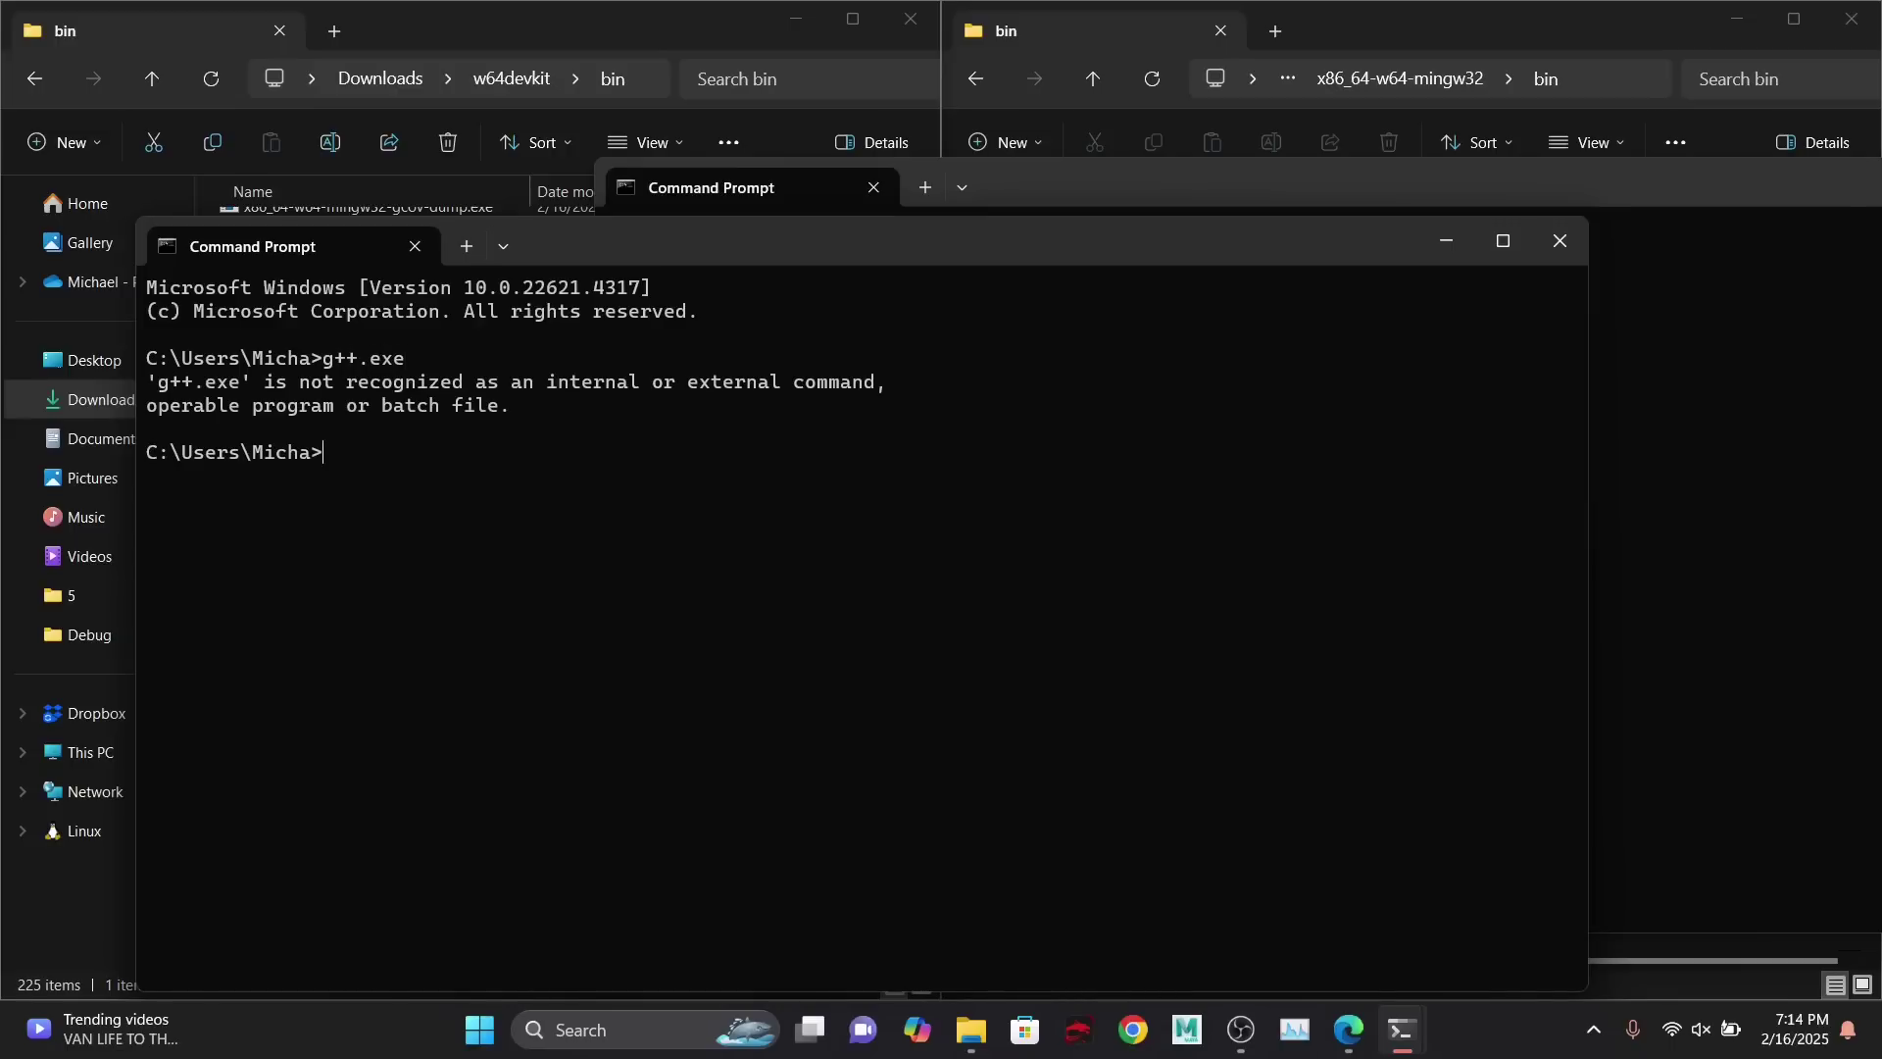
# - Display this session's PATH and set it to PATH; followed by the full path of Downloads\w64devkit\bin
pyautogui.write('PATH')
pyautogui.press('Return')
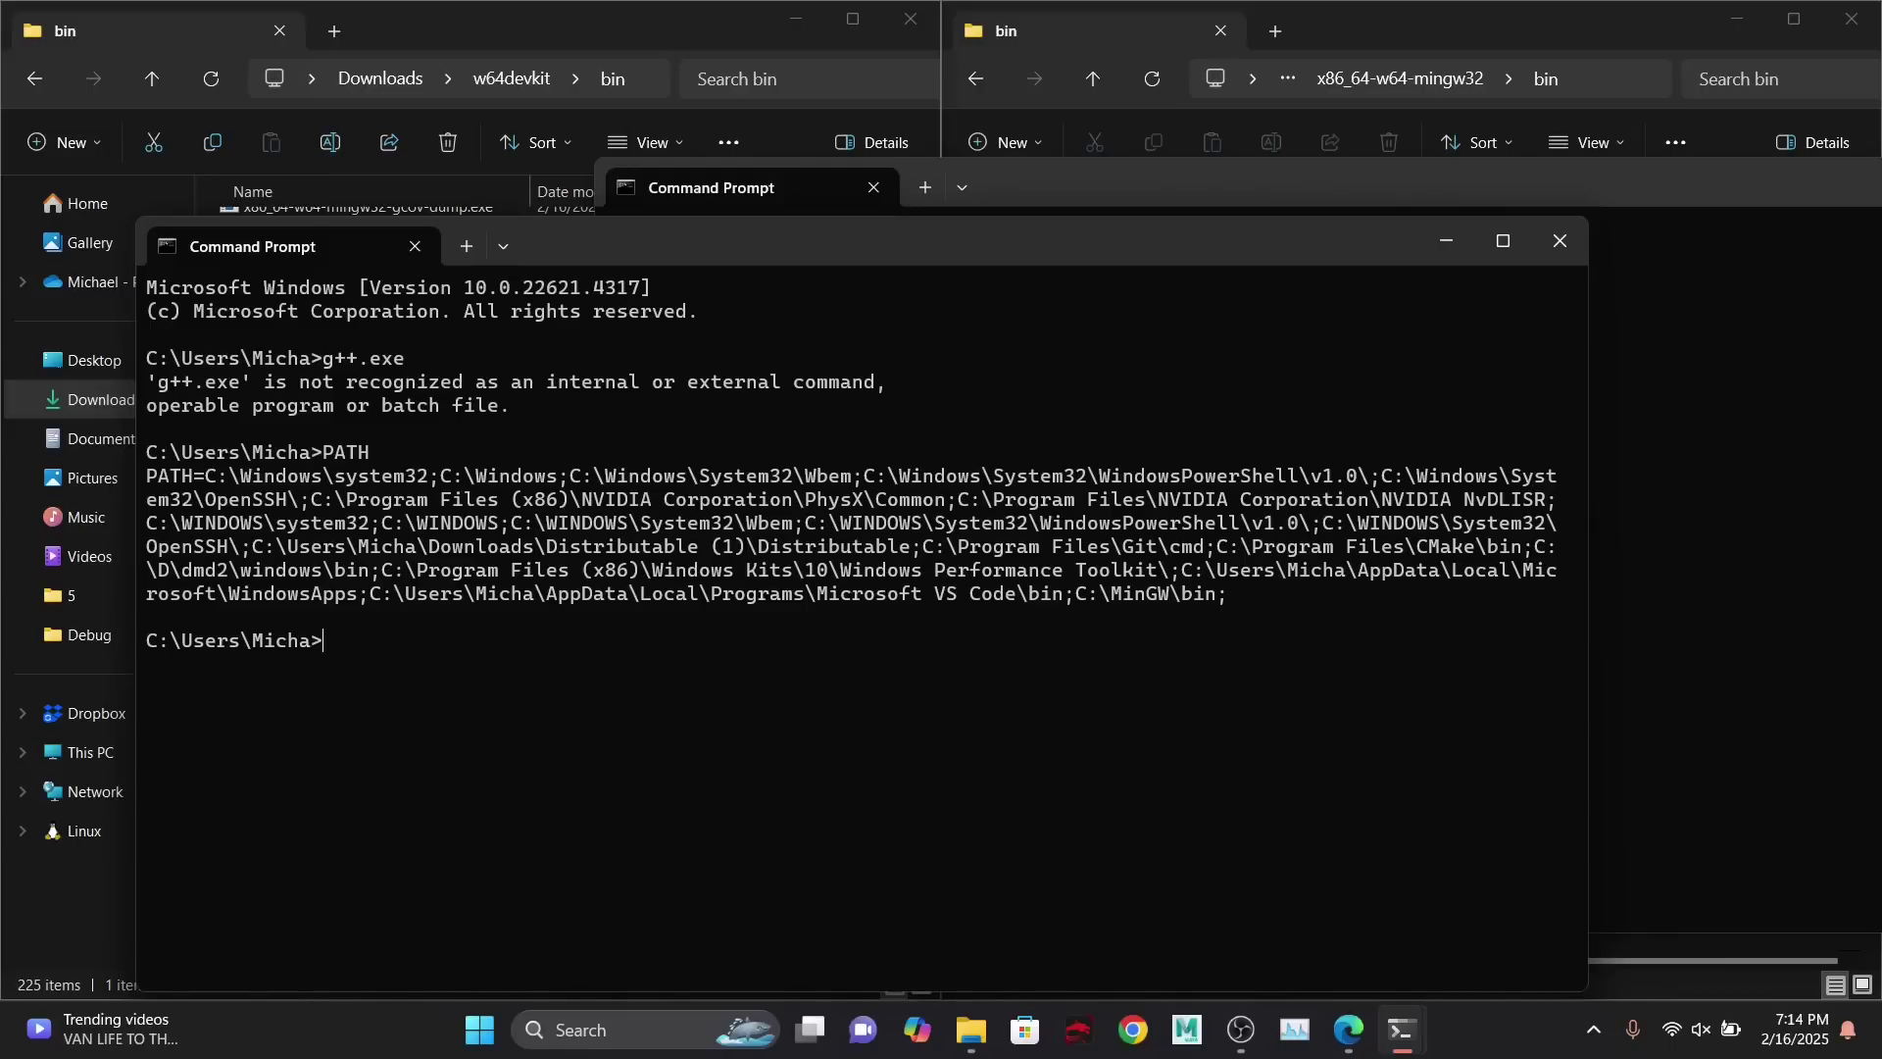
pyautogui.write('PATH=PATH;')
pyautogui.write('C:\\Users\\Micha\\Downloads\\w64devkit\\bin')
pyautogui.press('Return')
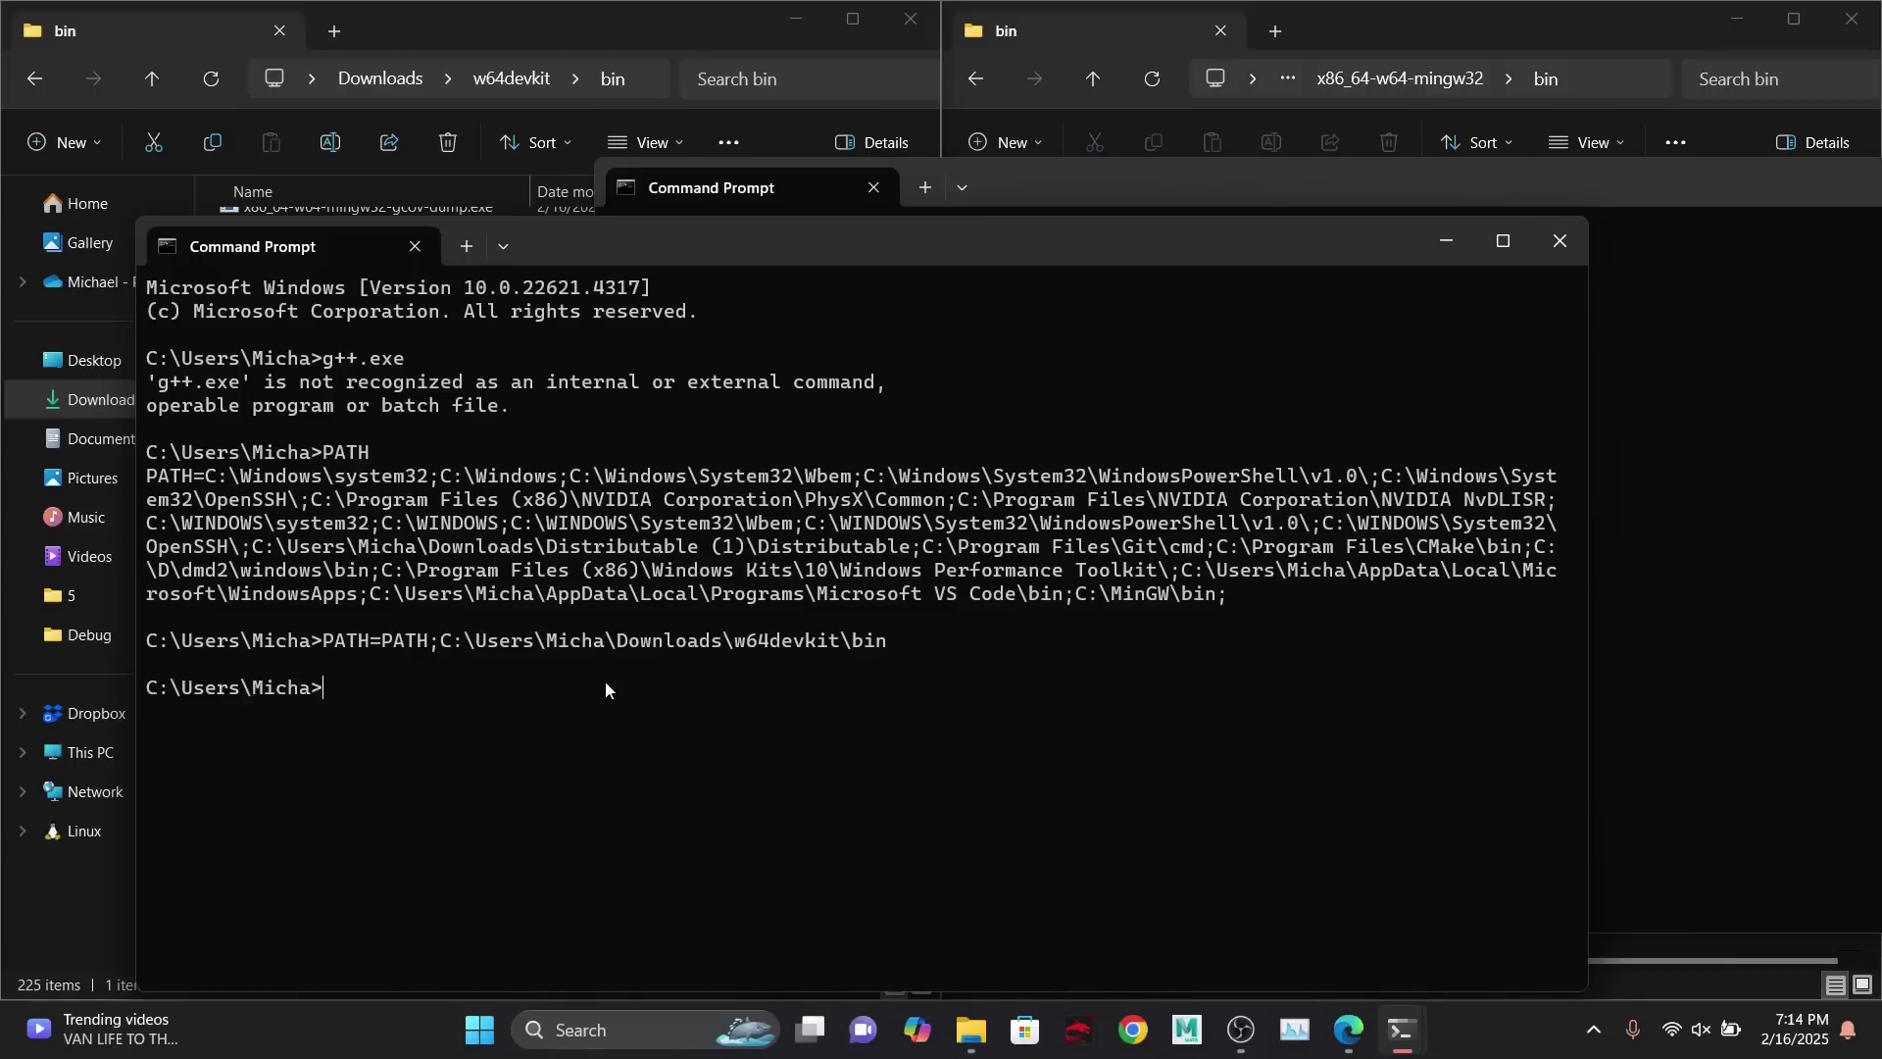
# - Test g++.exe in the session with the modified PATH and again in the first Command Prompt in w64devkit\bin
pyautogui.write('g++.exe')
pyautogui.press('Return')
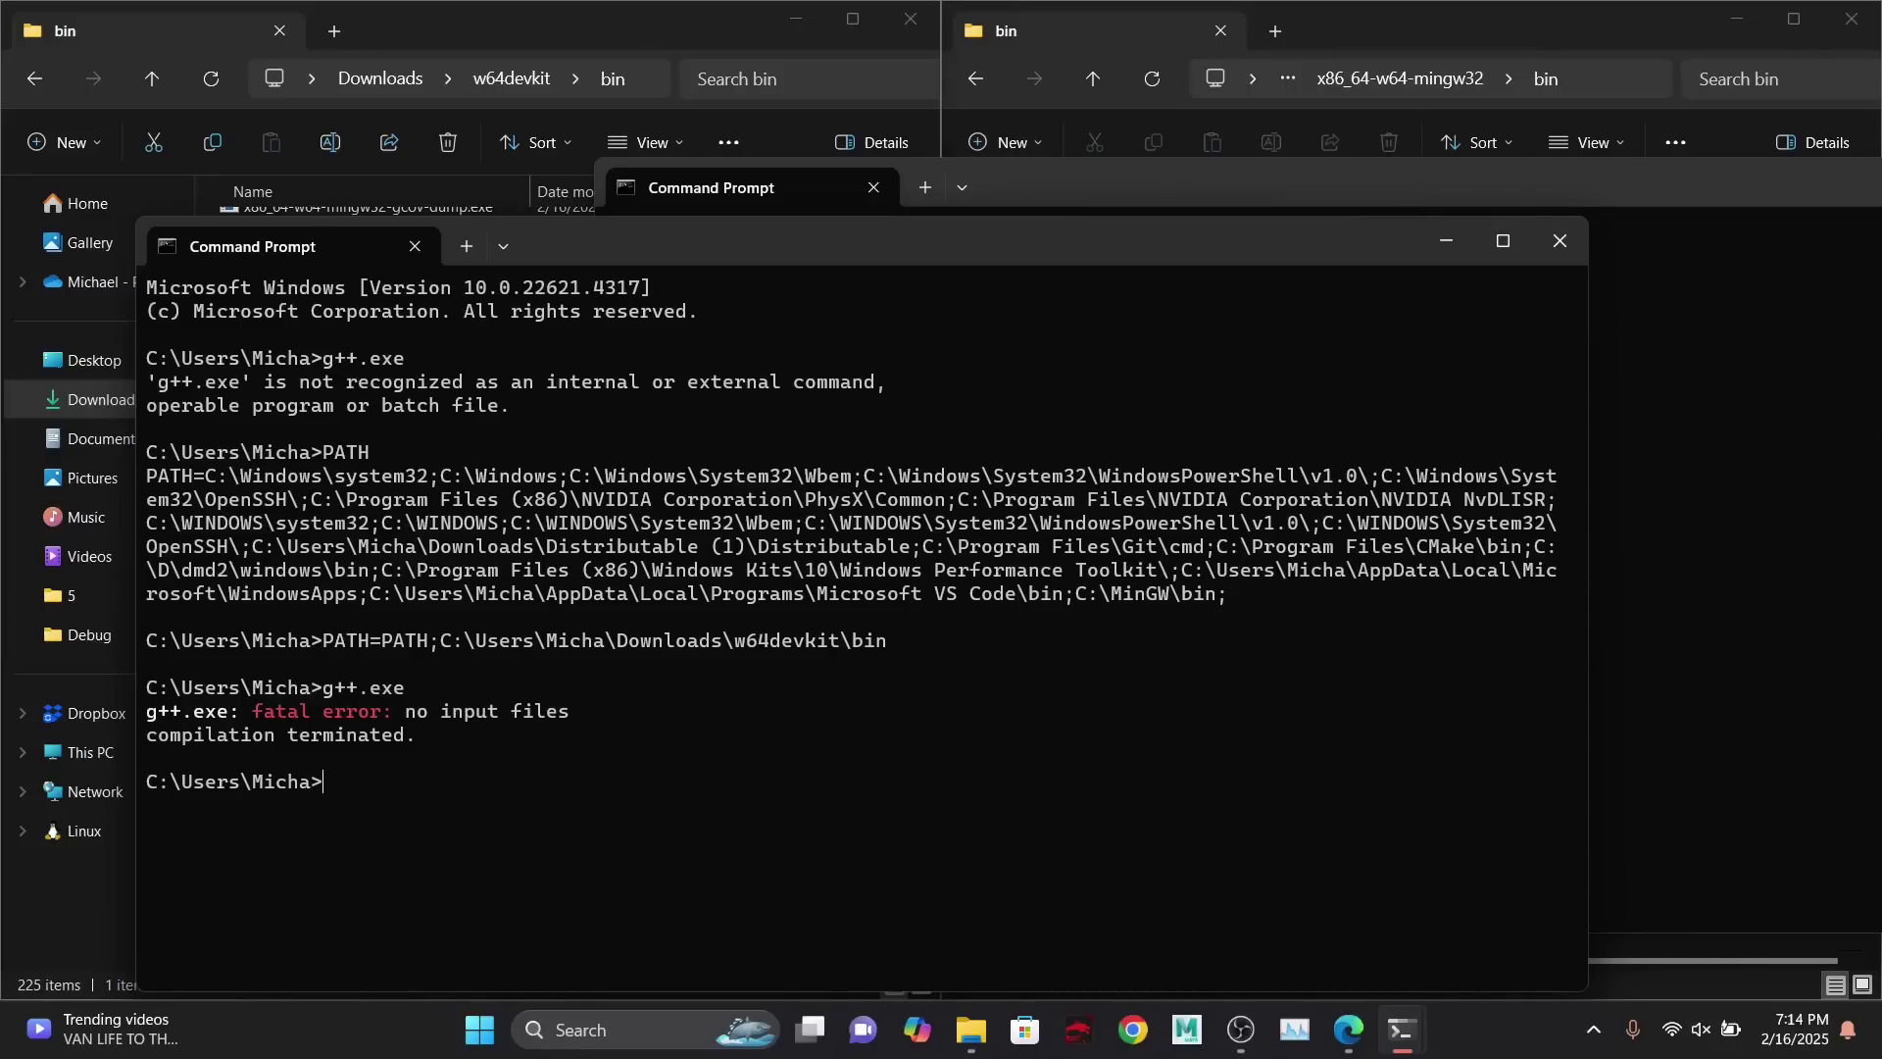
pyautogui.click(1819, 447)
pyautogui.write('g++.ex')
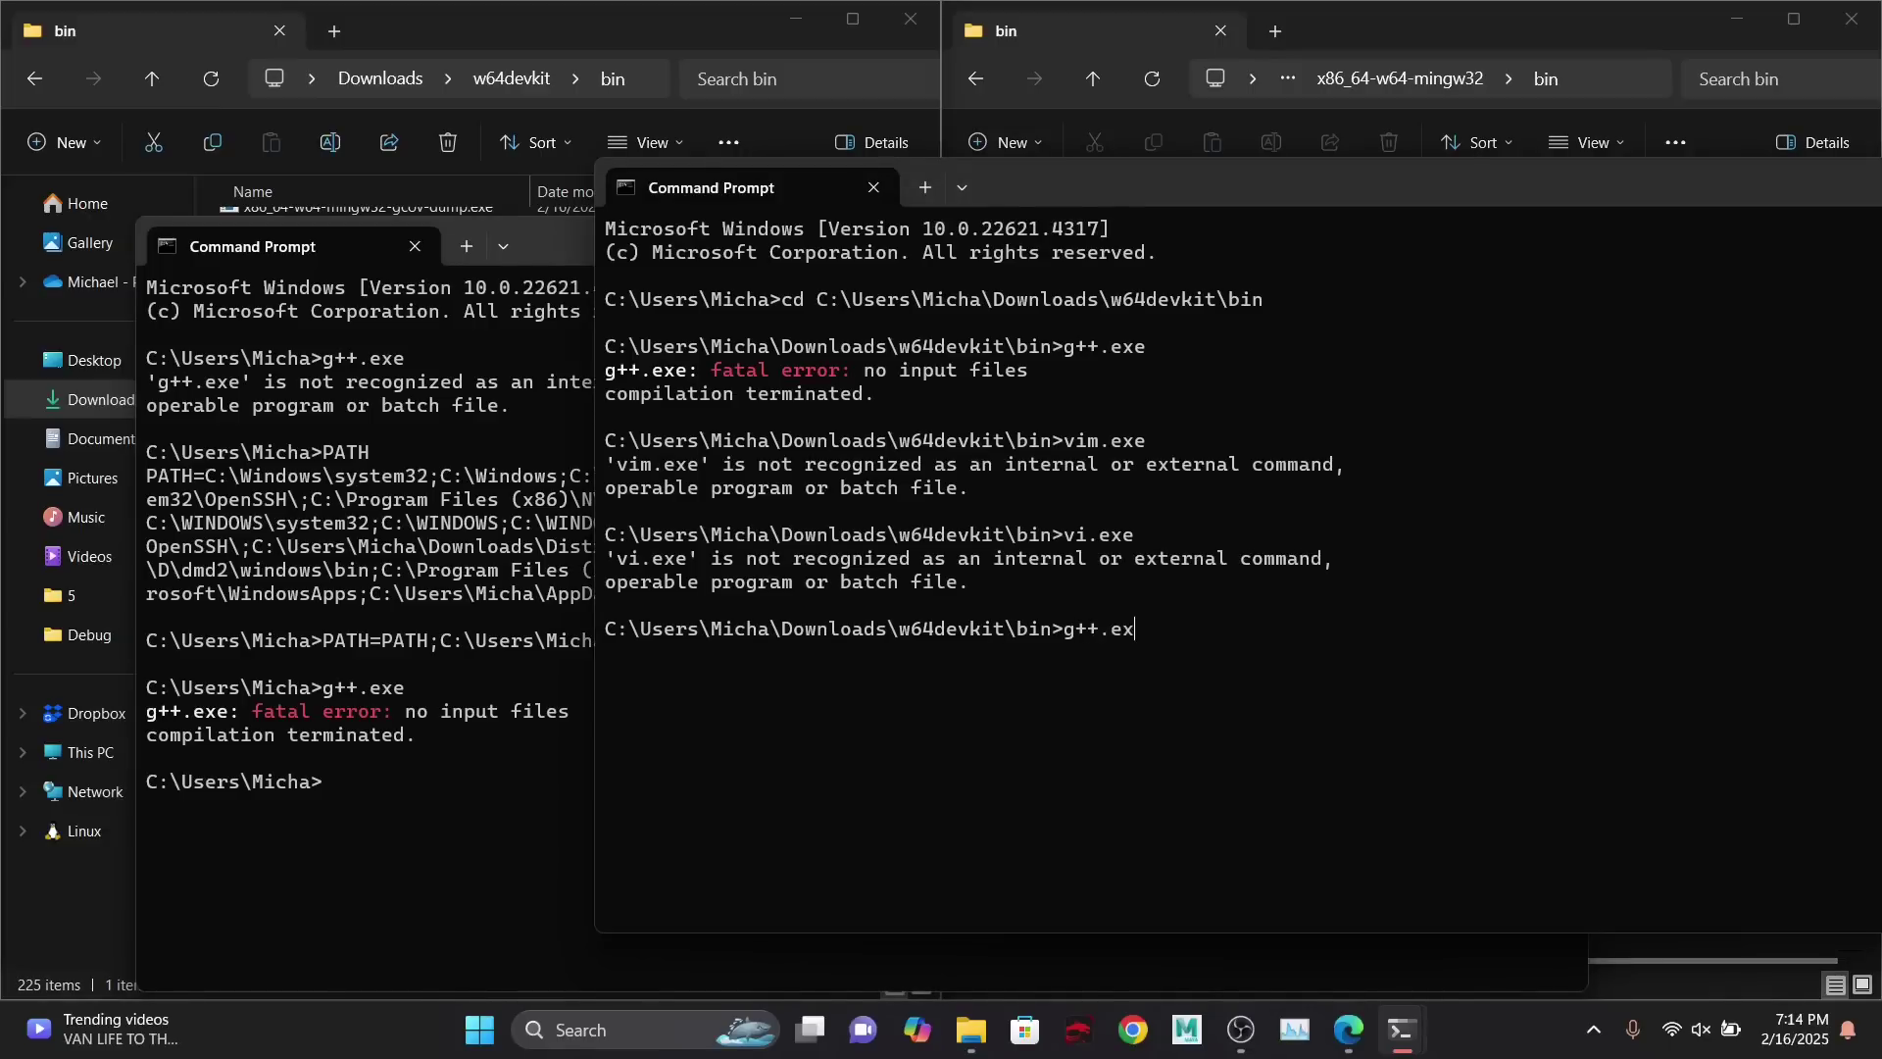
pyautogui.write('e')
pyautogui.press('Return')
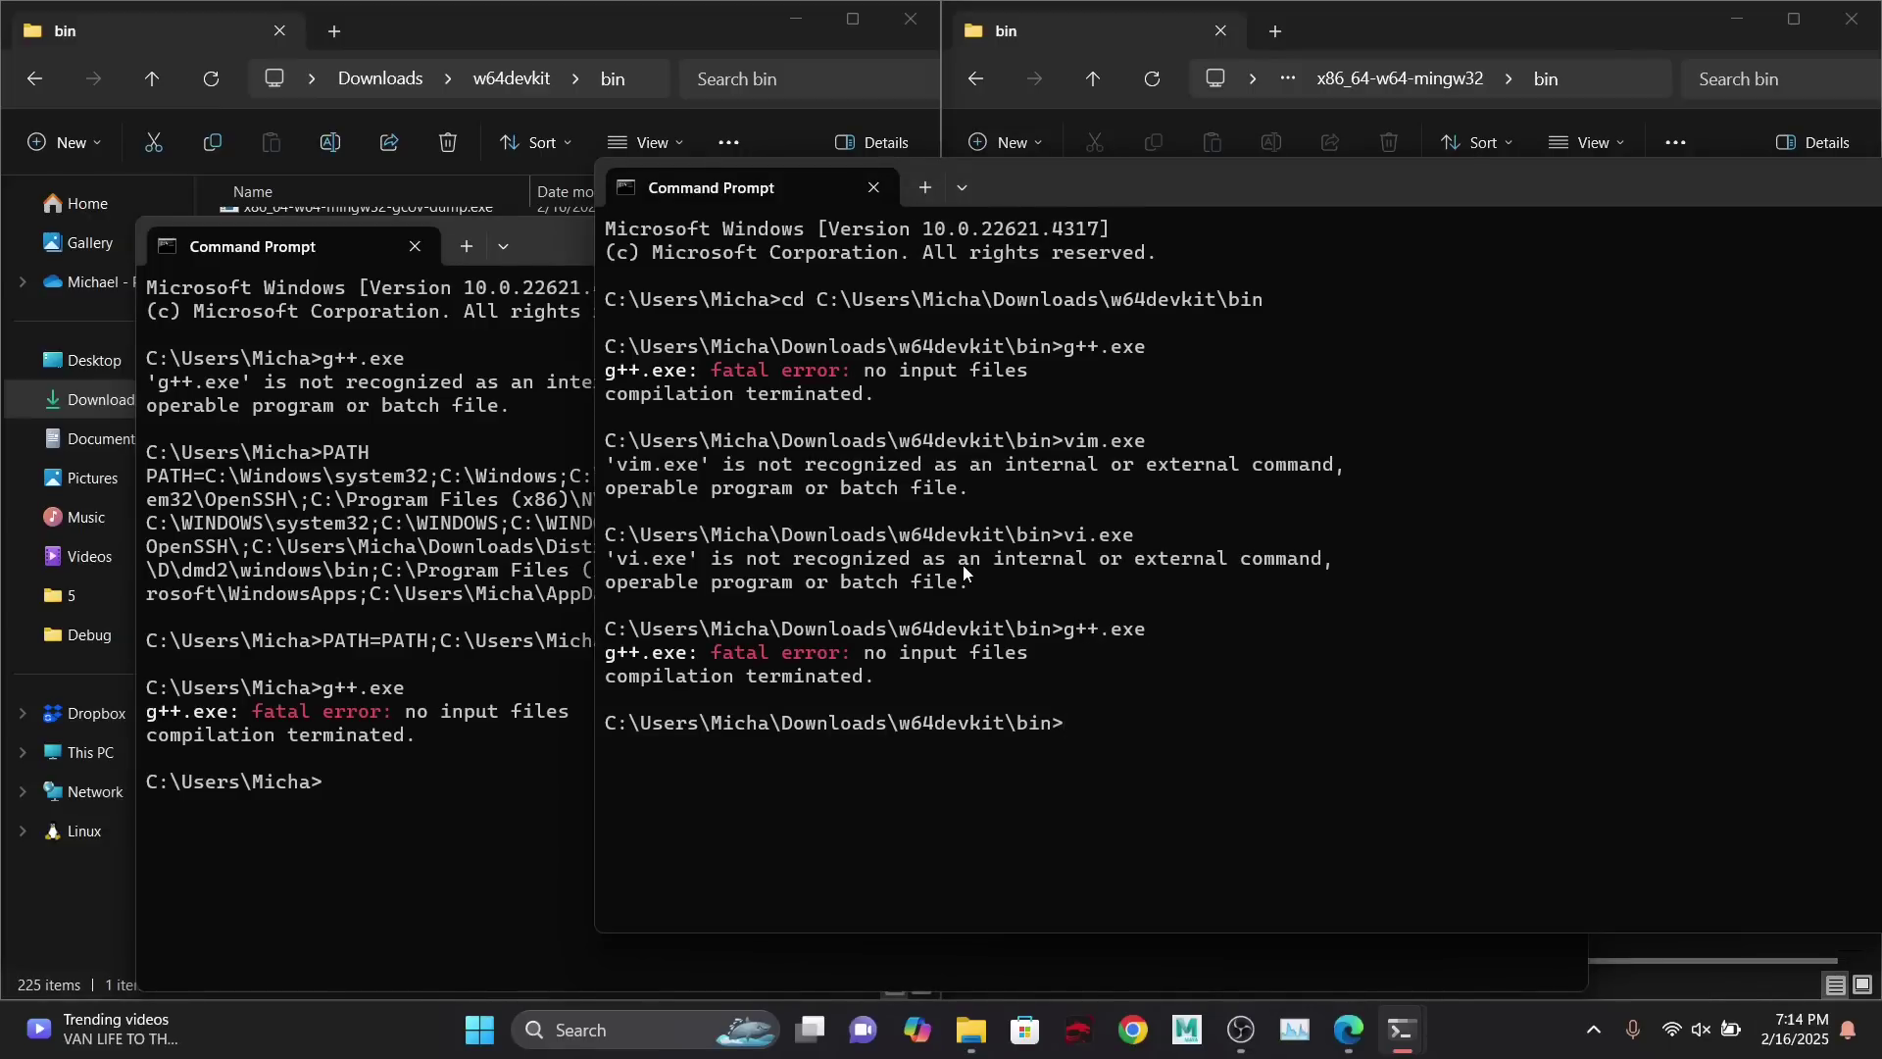
# - Go up to the w64devkit folder in the first Command Prompt, try g++.exe there, and close that window
pyautogui.write('cd ..')
pyautogui.press('Return')
pyautogui.write('g++.exe')
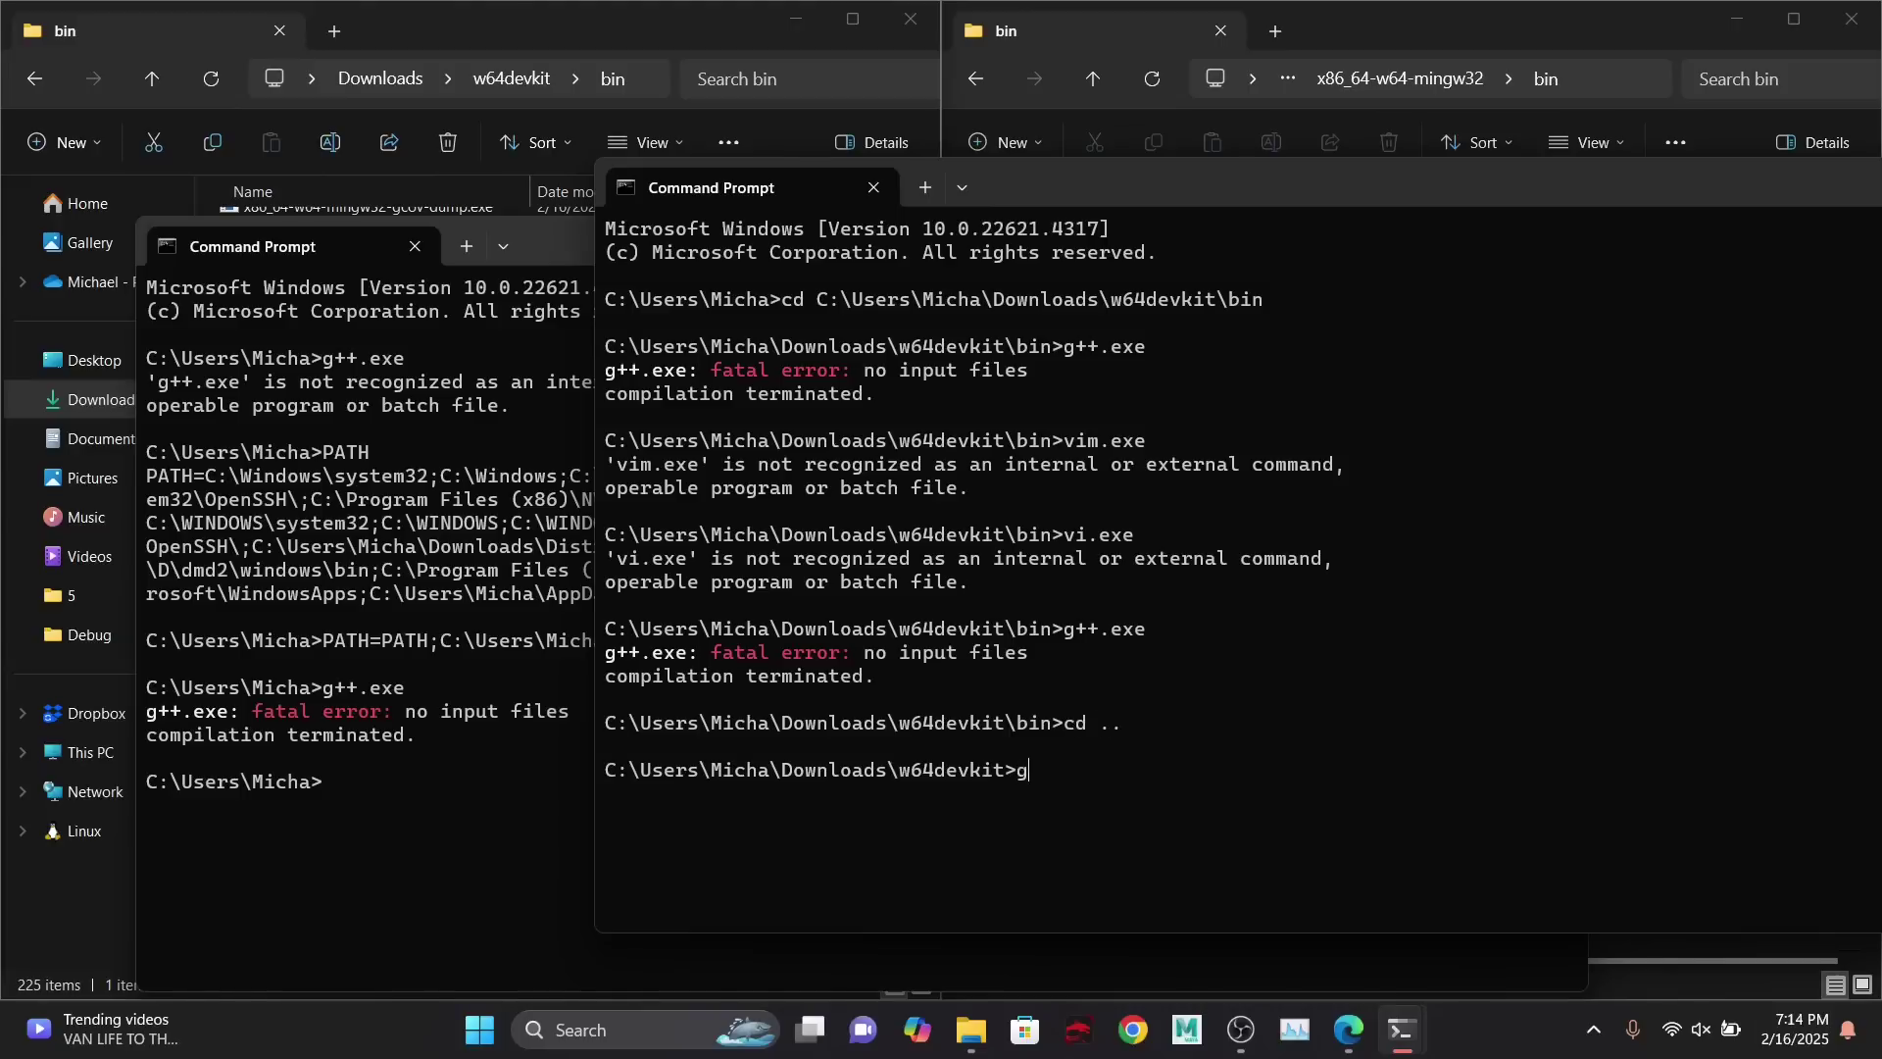
pyautogui.press('Return')
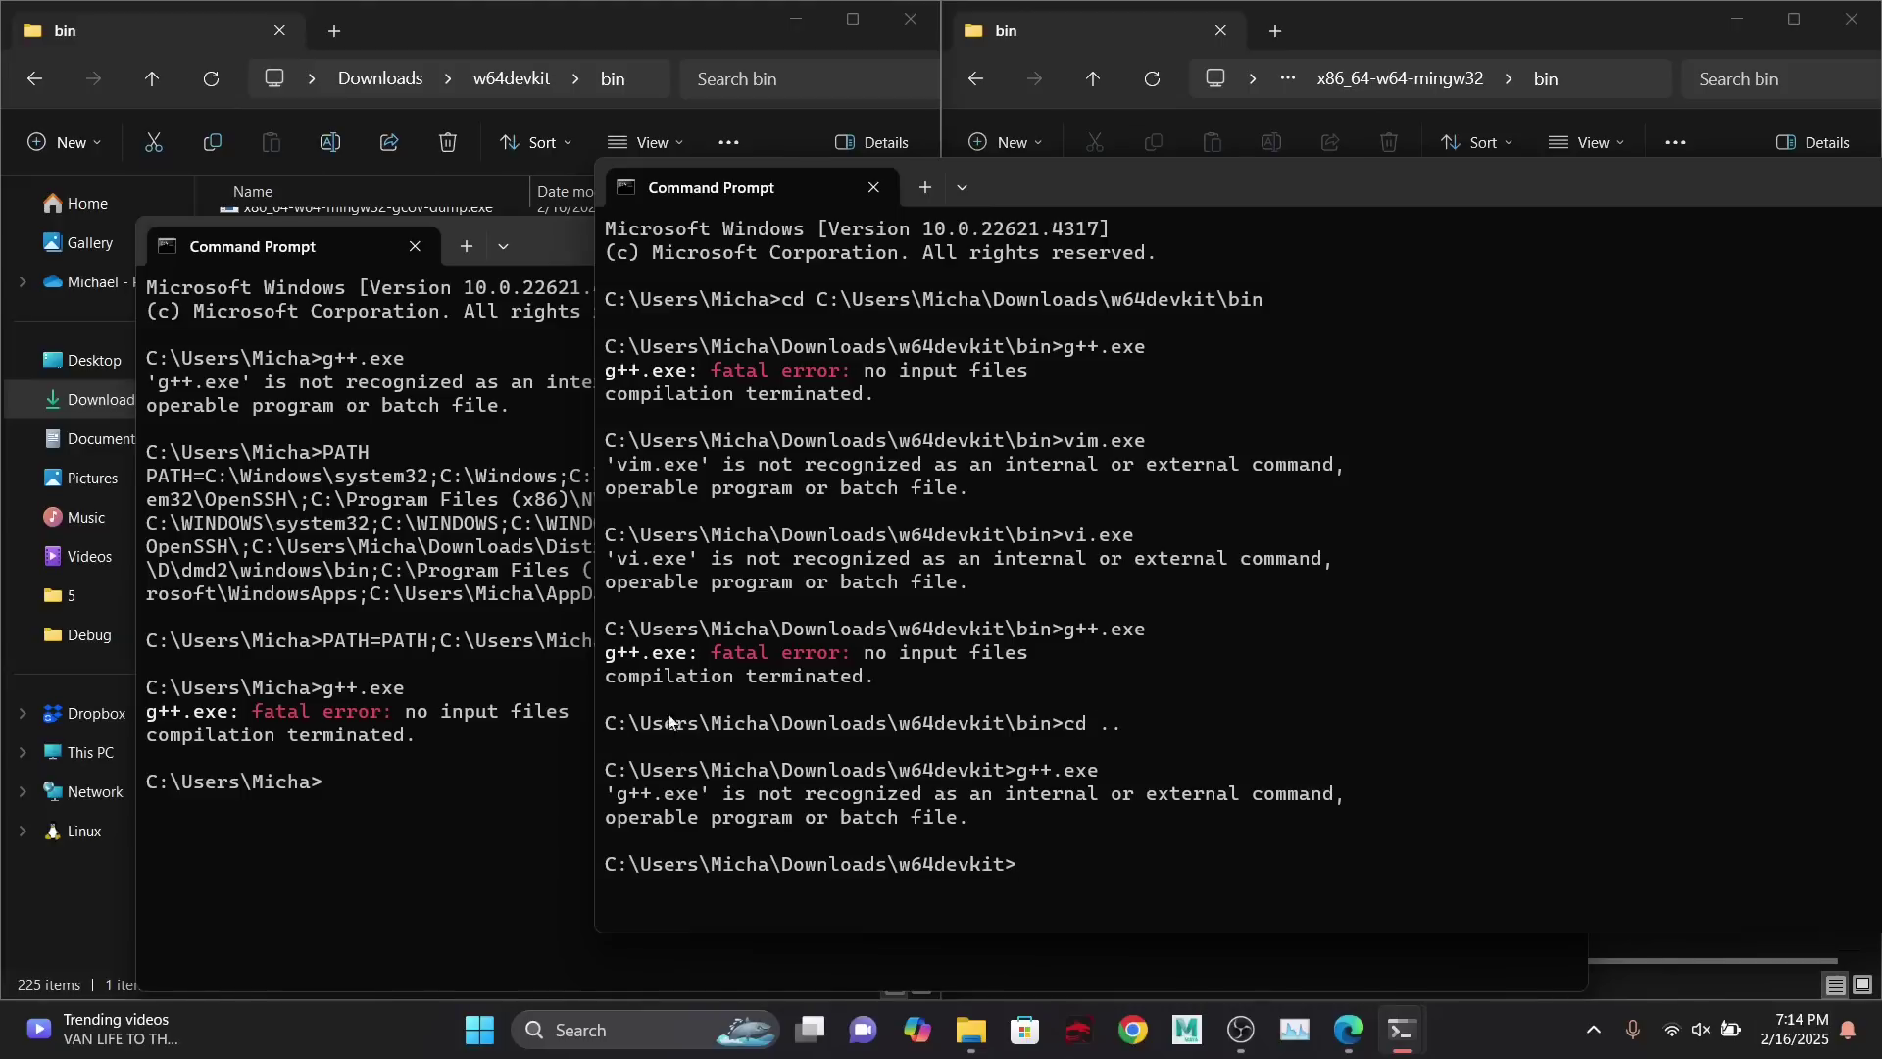
pyautogui.click(873, 187)
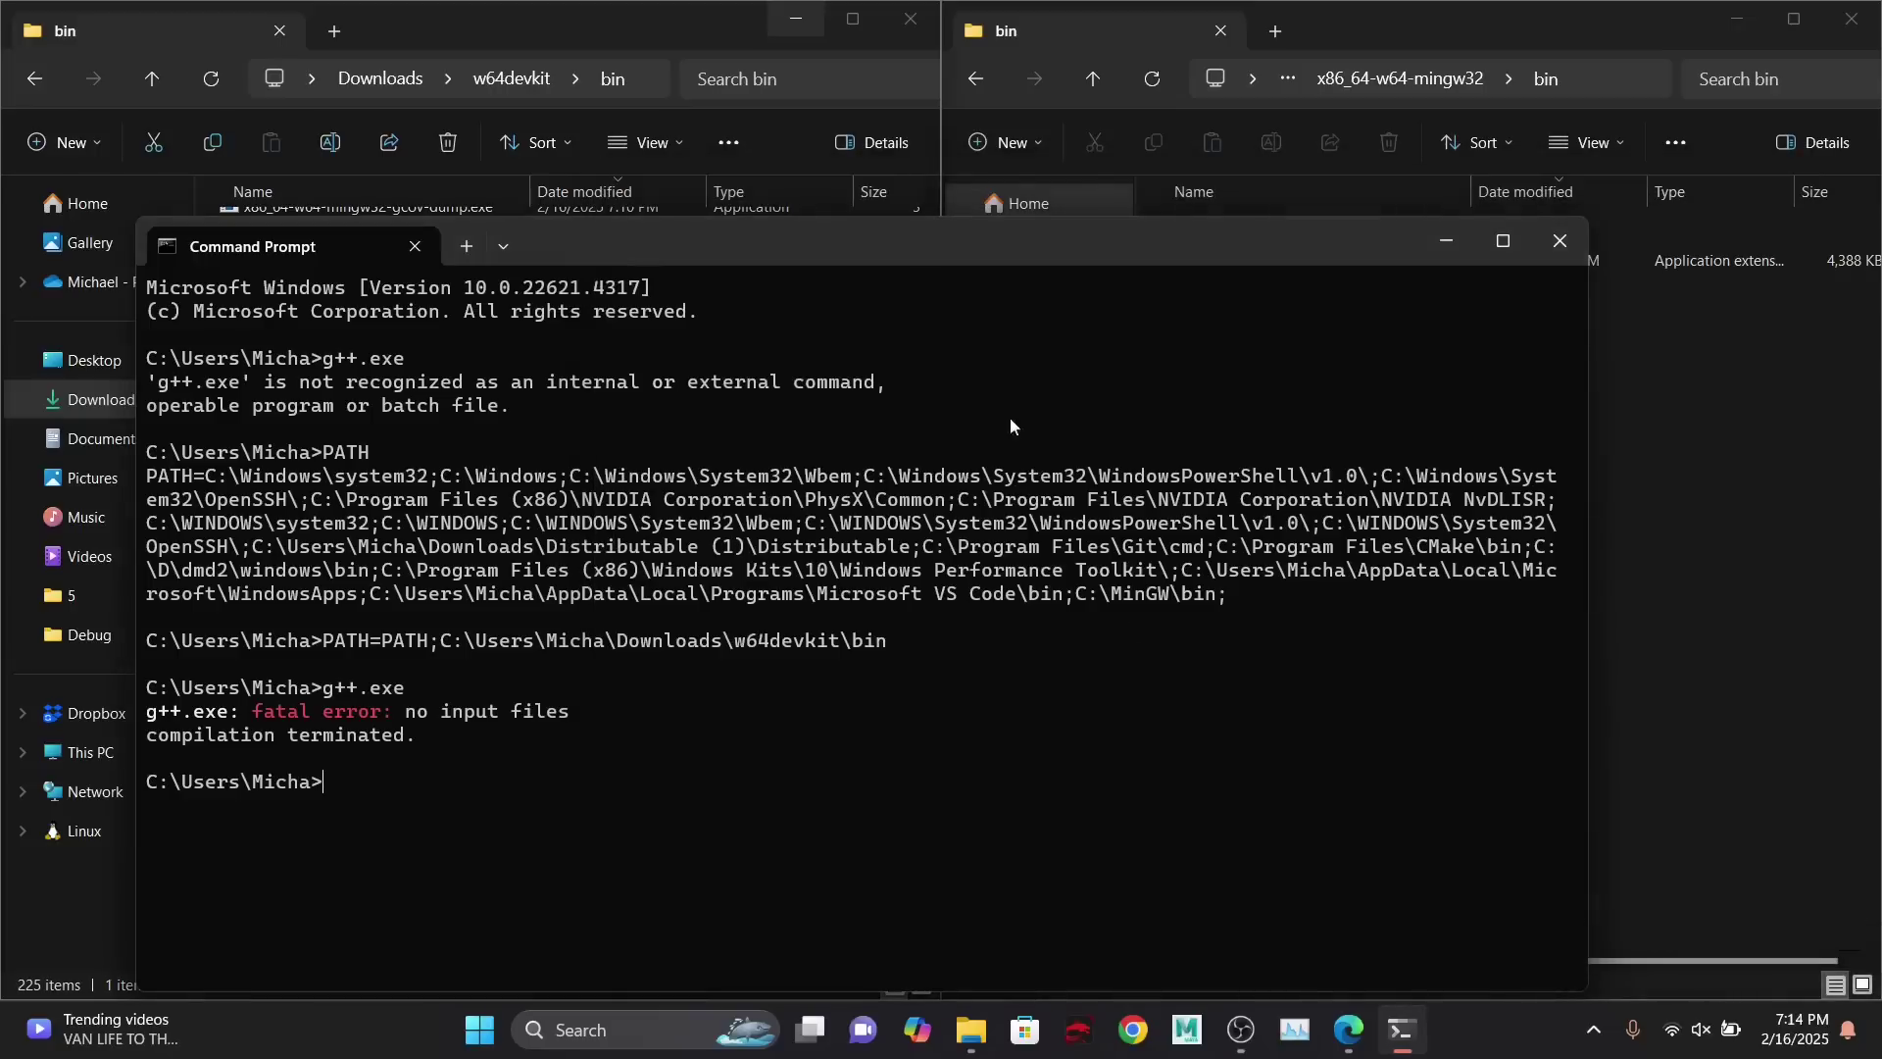
# - Open a fresh Command Prompt window and try to run g++.exe in it
pyautogui.rightClick(1400, 1029)
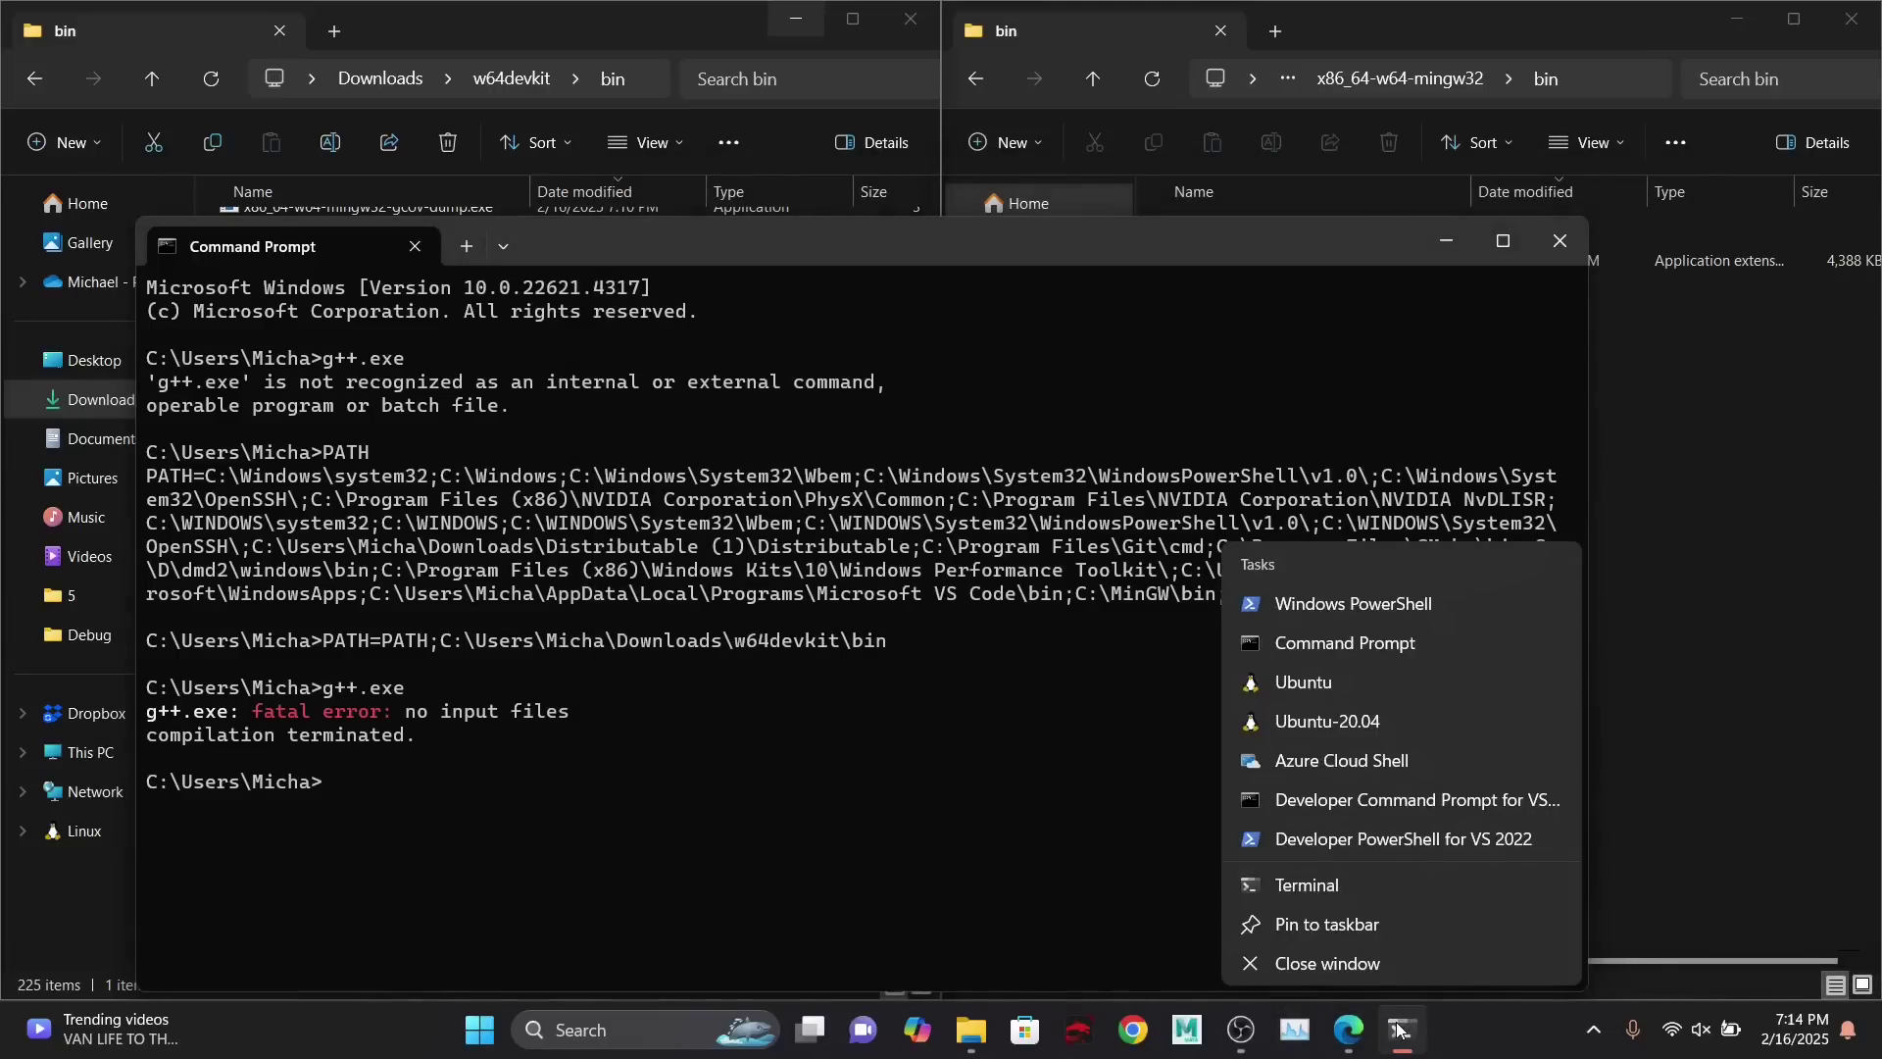
pyautogui.click(1366, 632)
pyautogui.write('g++.exe')
pyautogui.press('Return')
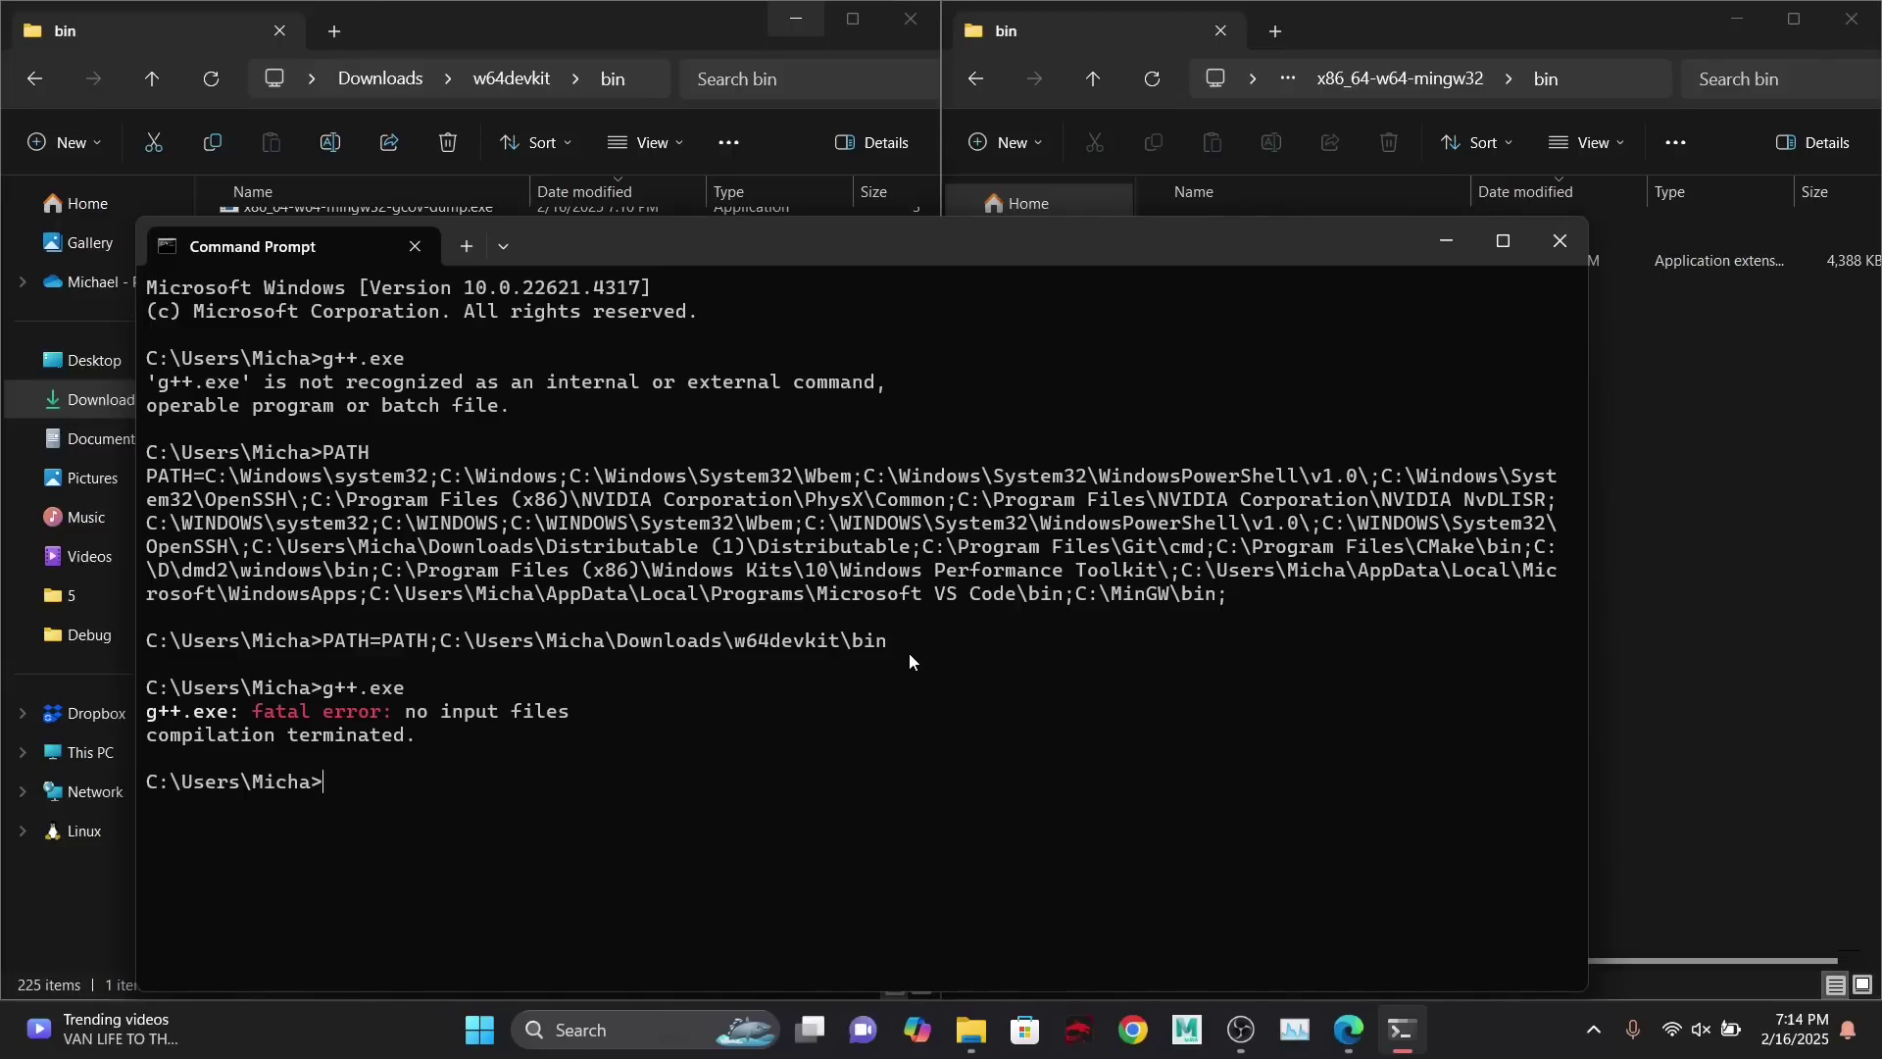
# - Find the system environment variables settings through Windows search and open the Environment Variables dialog
pyautogui.press('super')
pyautogui.write('envir')
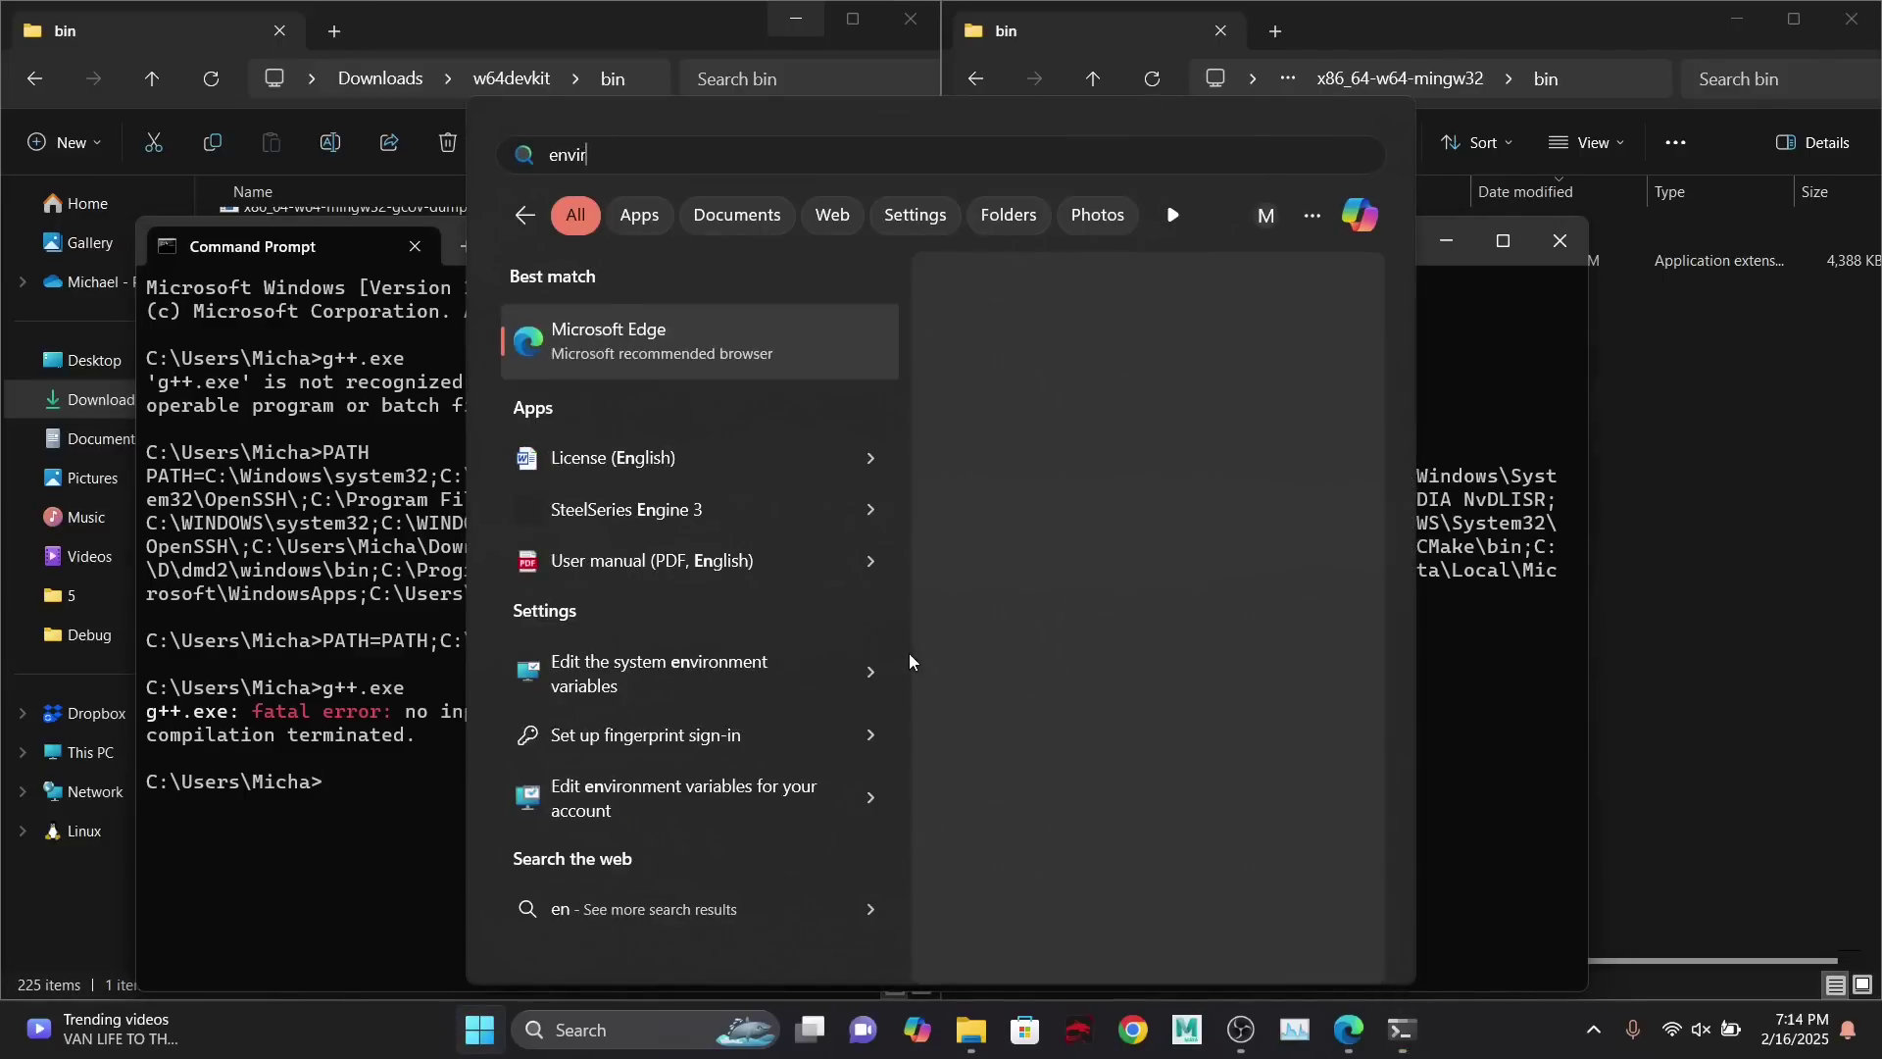
pyautogui.write('on')
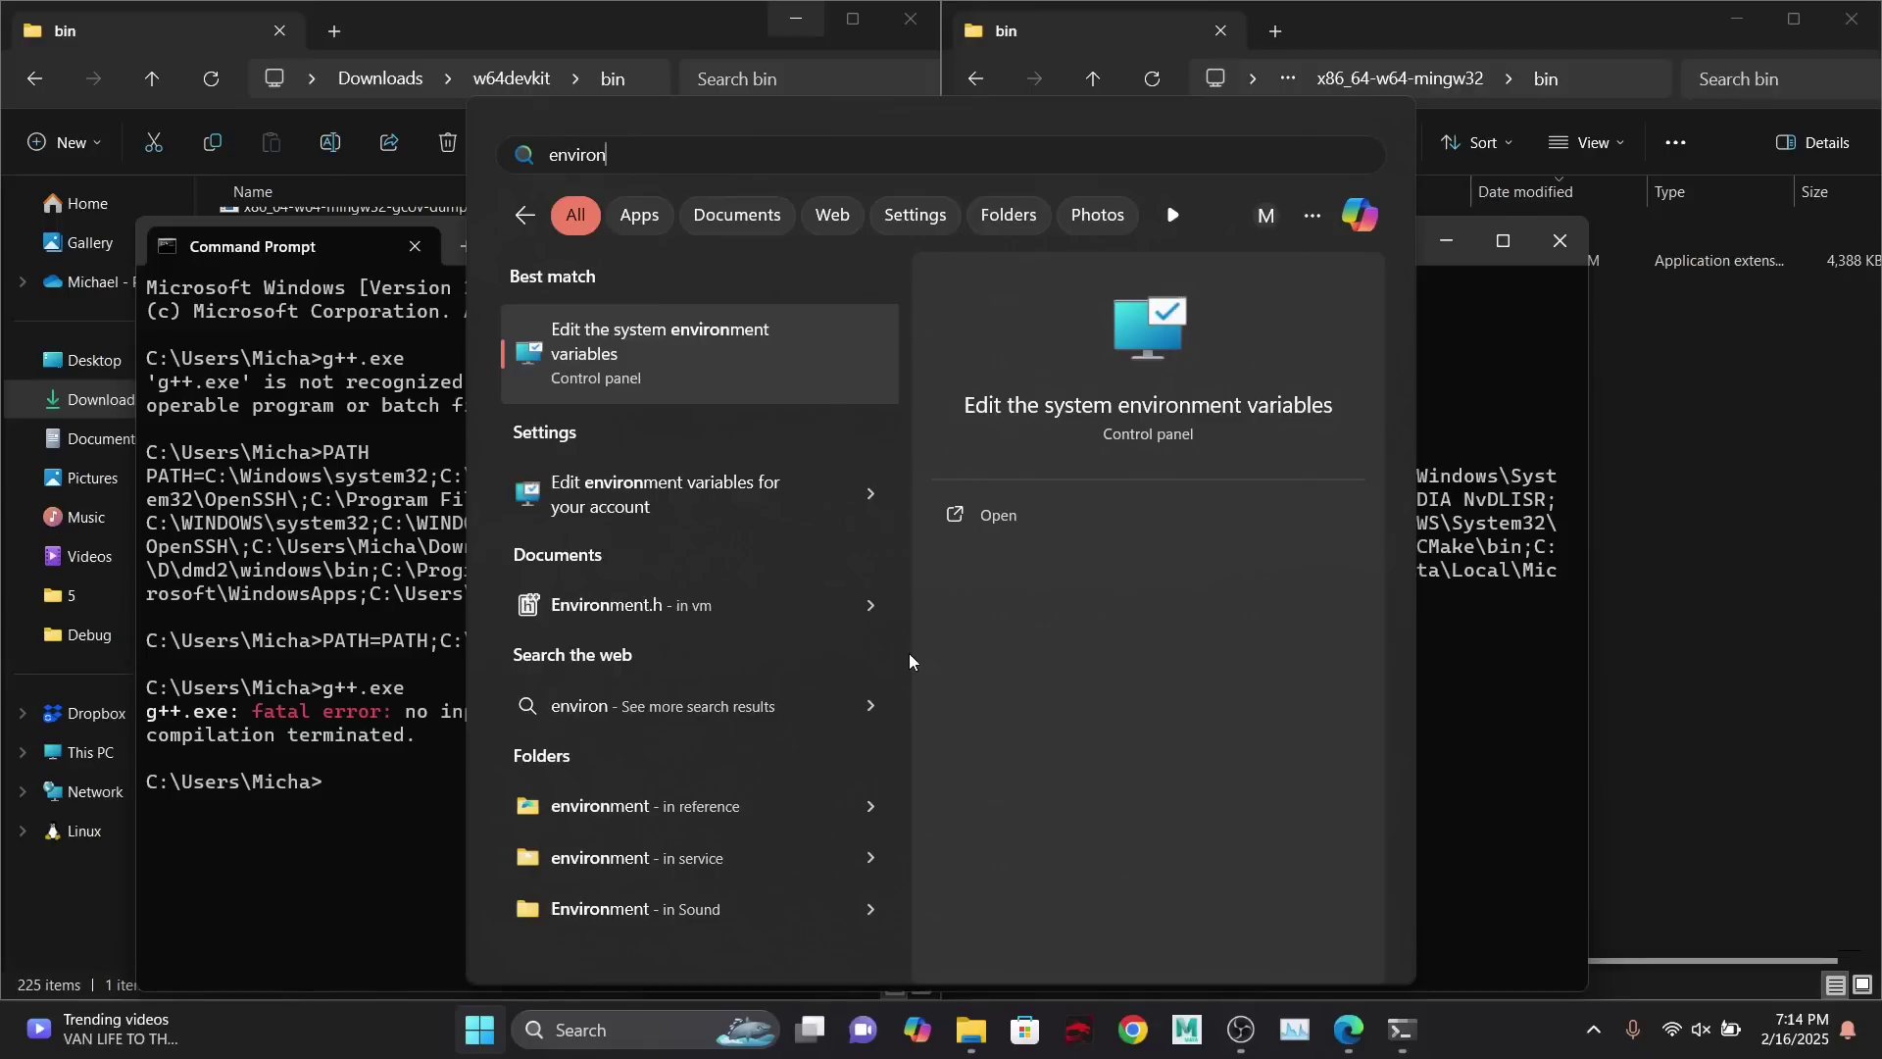
pyautogui.click(696, 332)
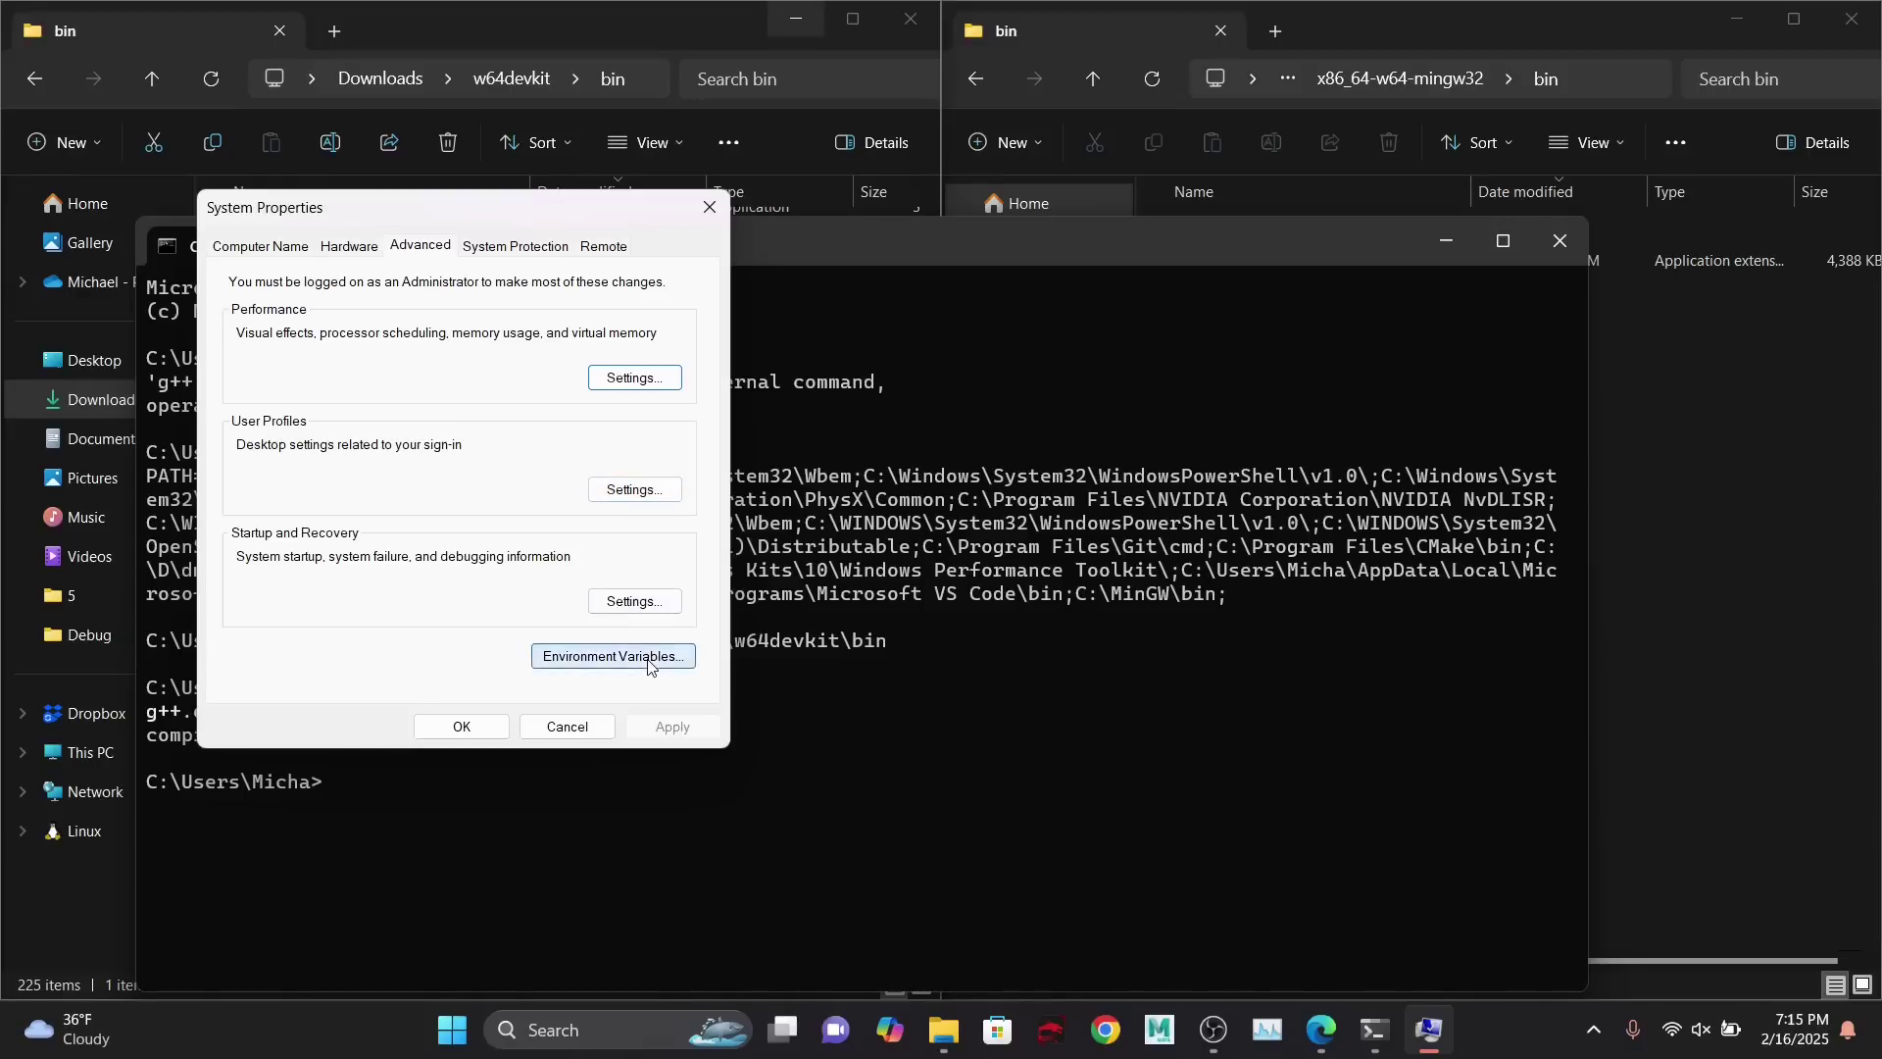
pyautogui.click(616, 656)
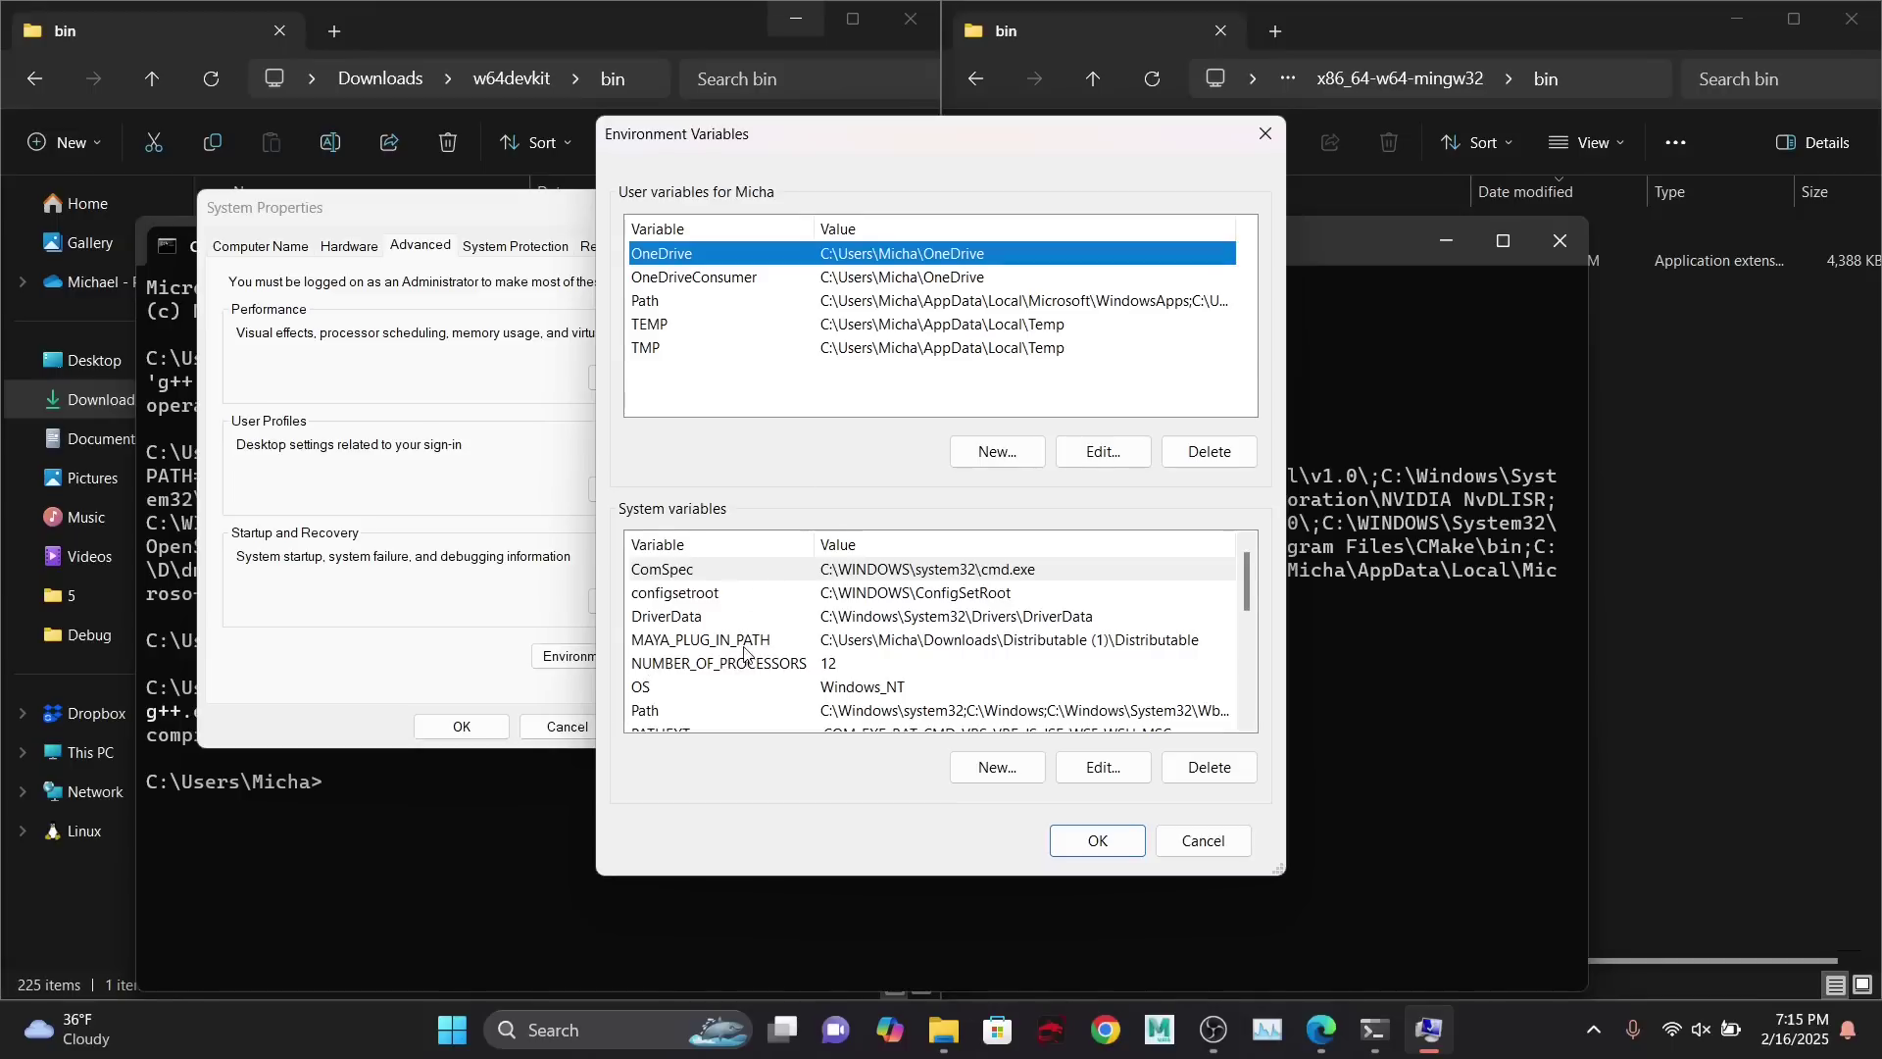
# - Add the w64devkit\bin folder in Downloads as a new entry in the system Path variable, confirm it, and close System Properties
pyautogui.scroll(-2, 747, 652)
pyautogui.scroll(1, 744, 652)
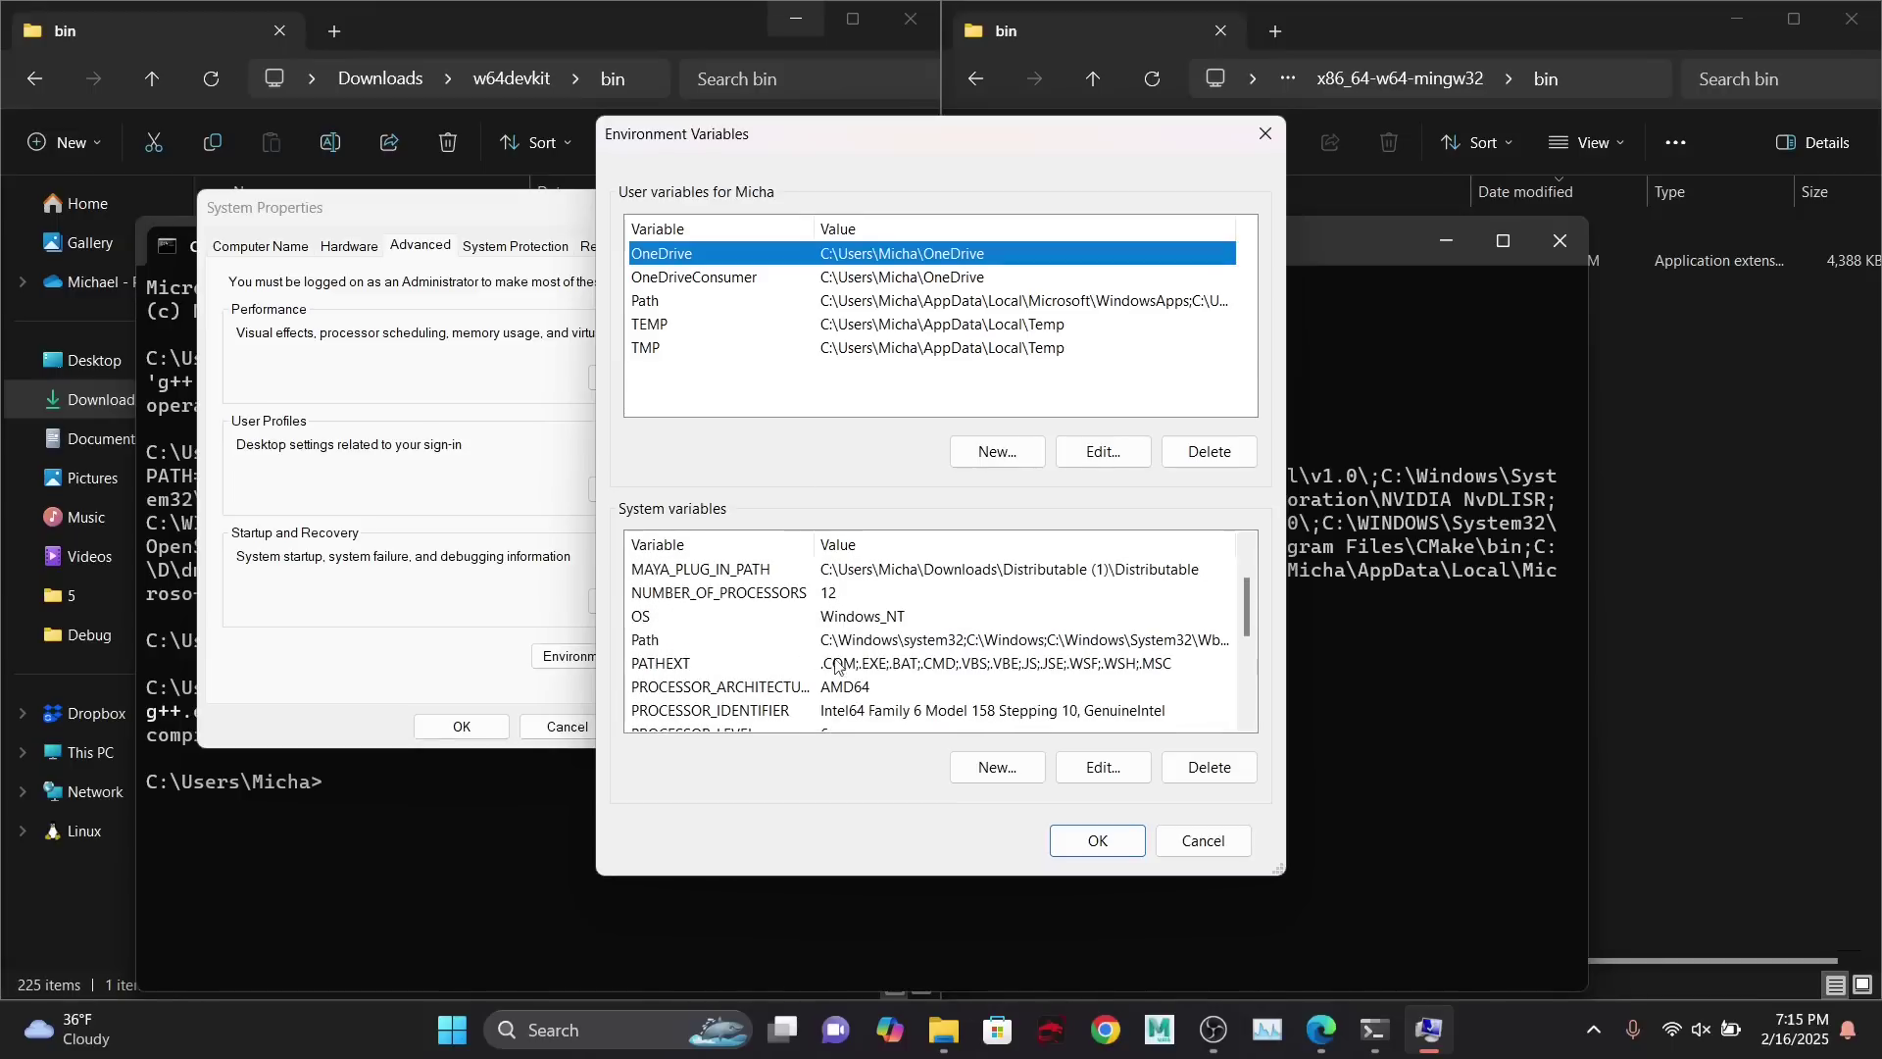
pyautogui.click(879, 642)
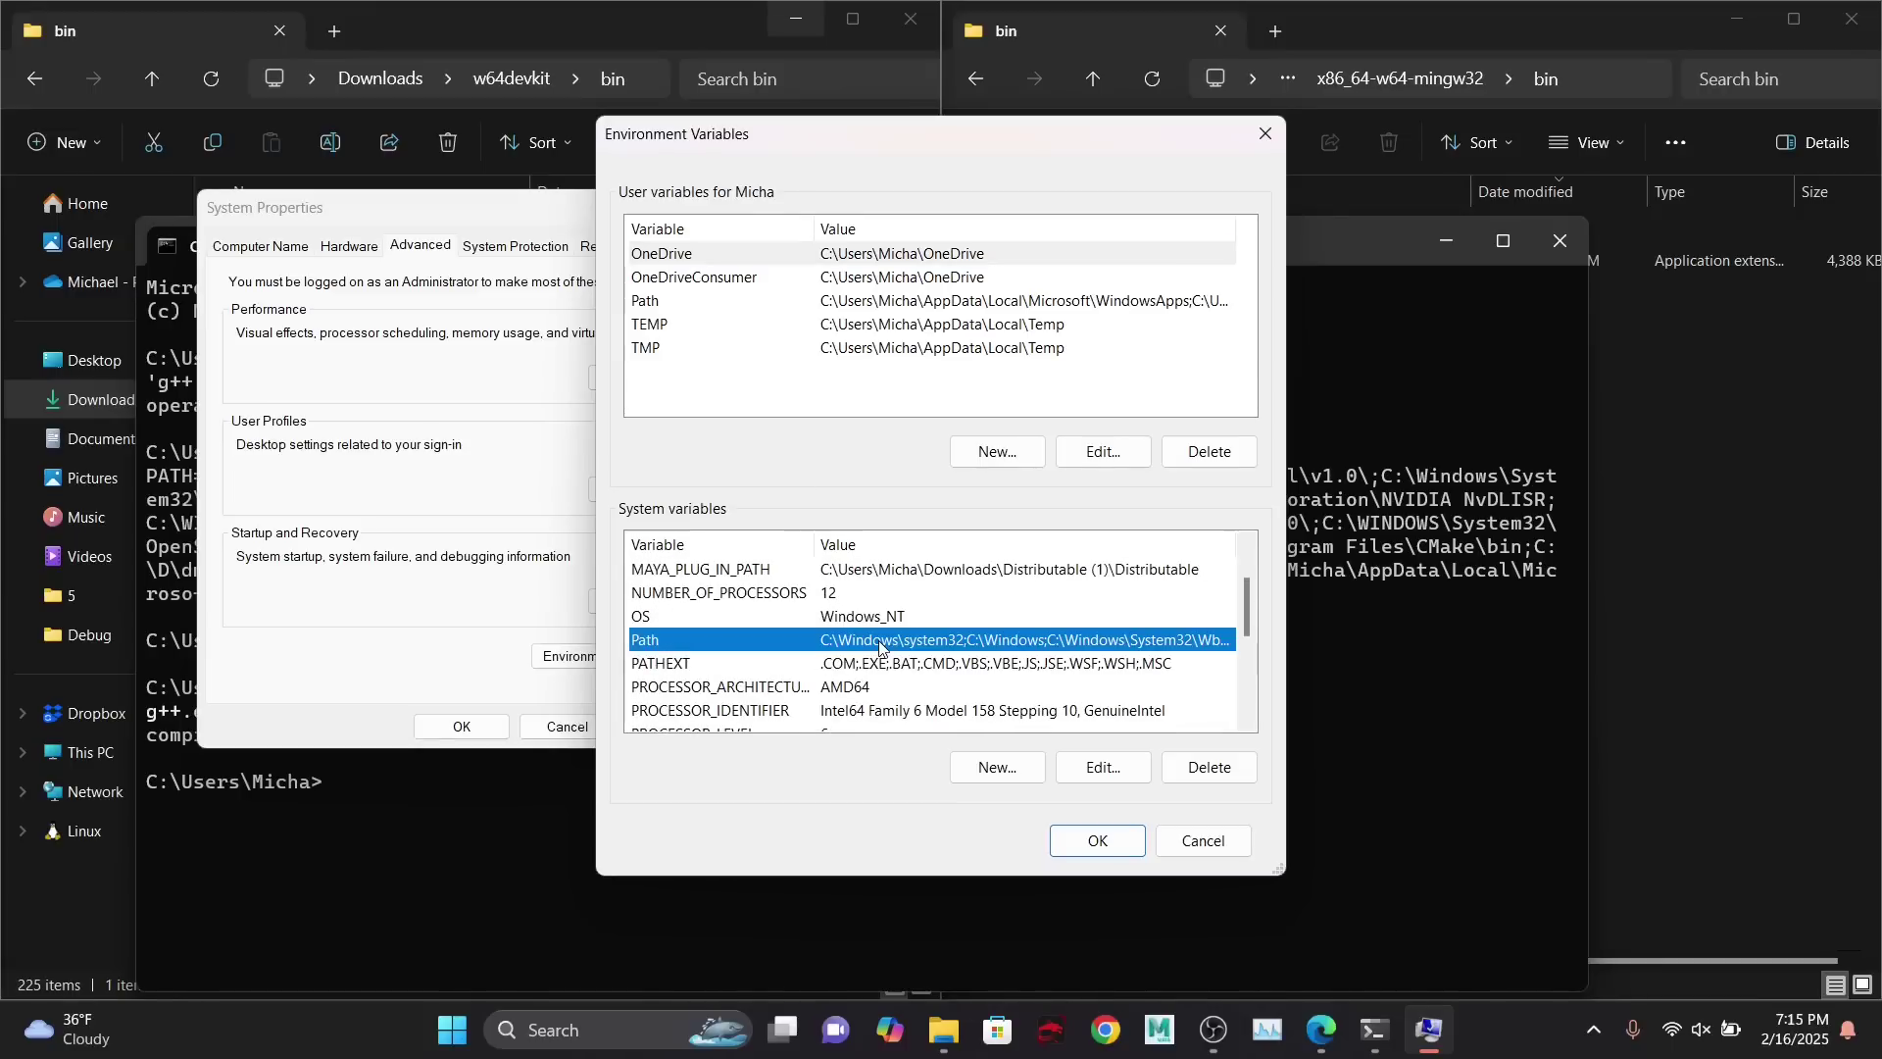
pyautogui.click(1101, 767)
pyautogui.doubleClick(772, 656)
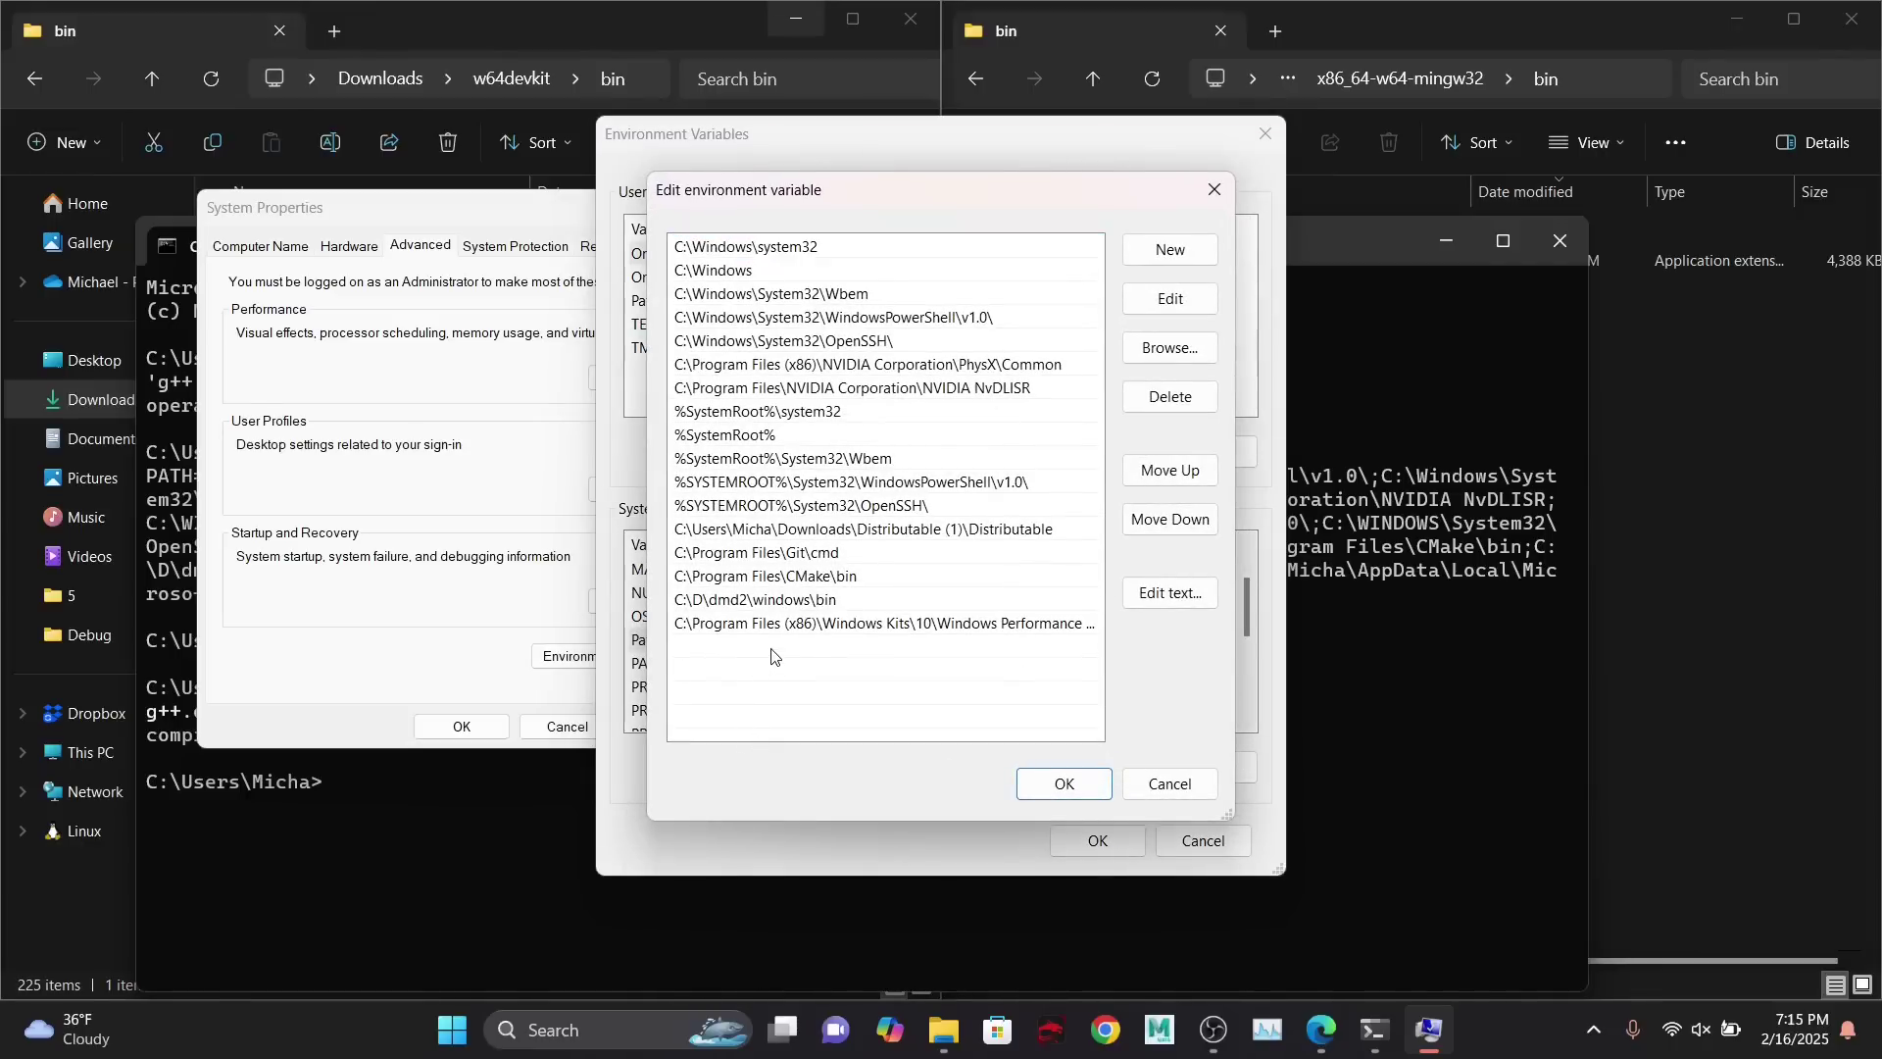
pyautogui.write('C:\\Users\\Micha\\Downloads\\w64devkit\\bin')
pyautogui.press('Return')
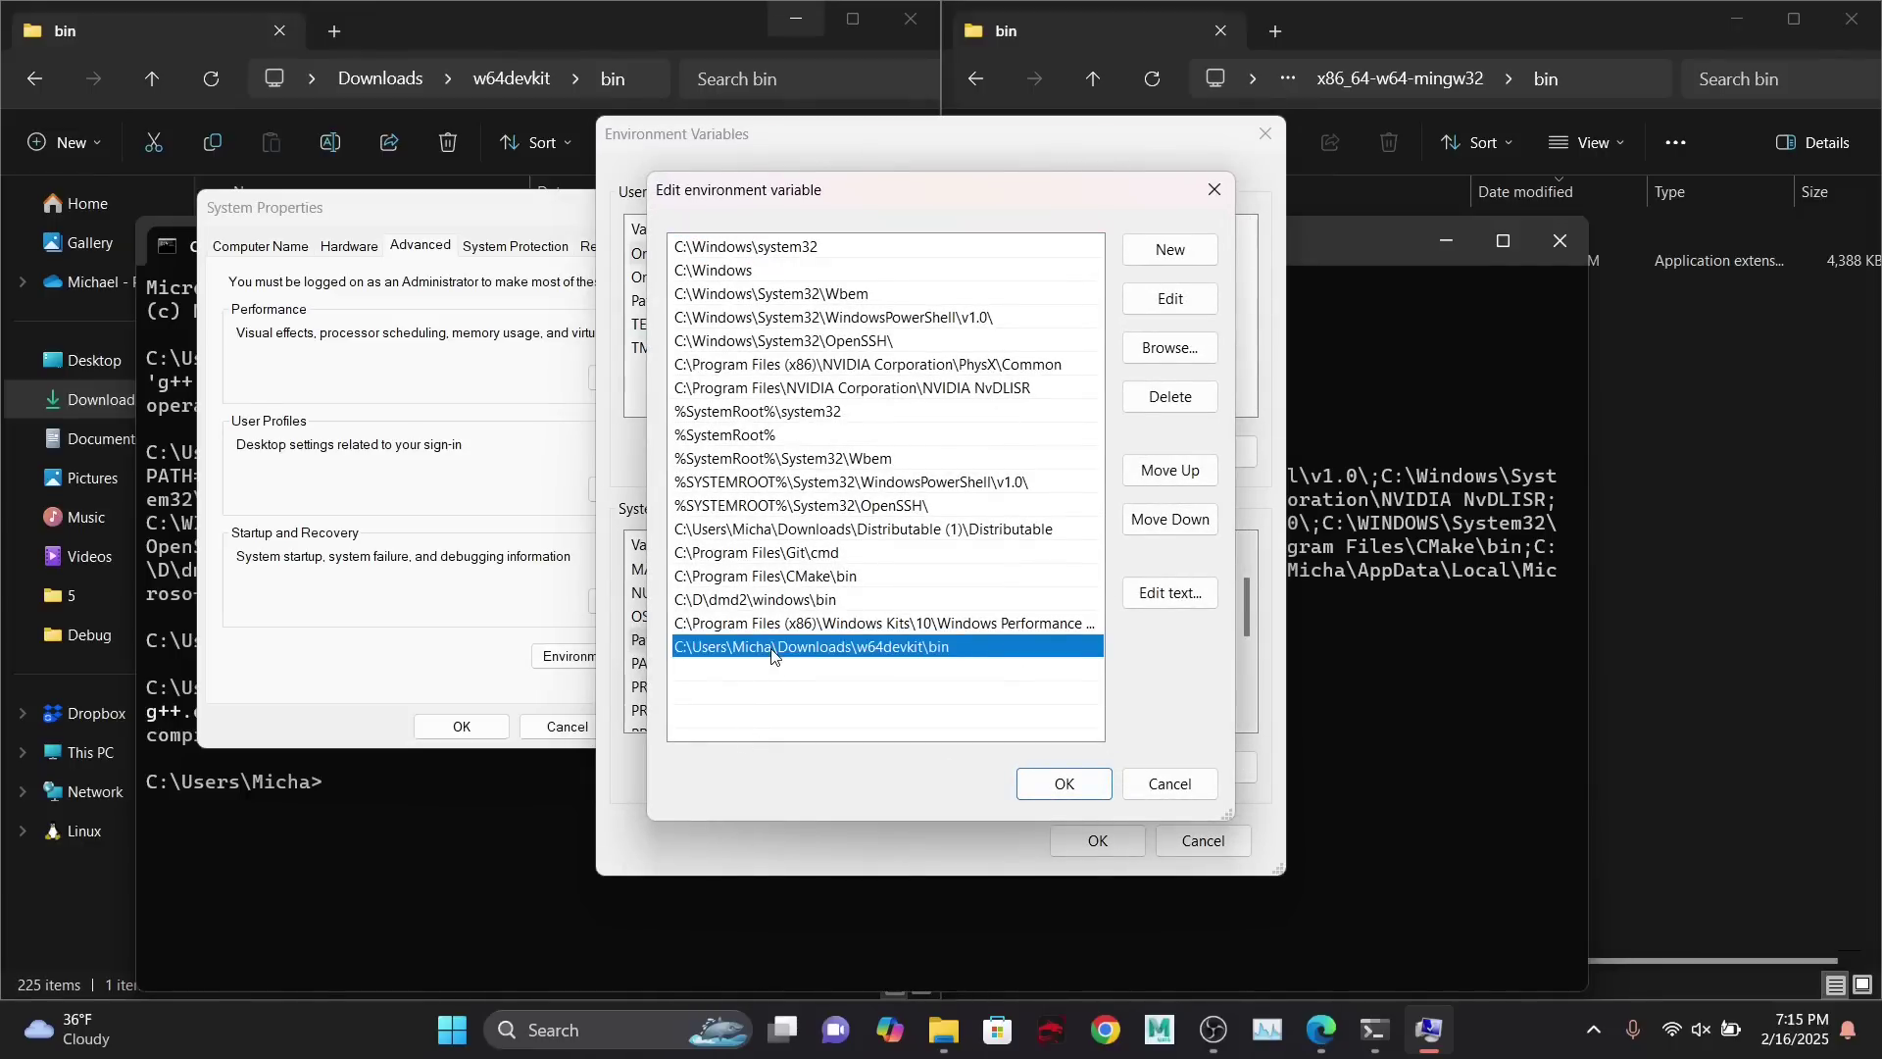
pyautogui.click(1045, 778)
pyautogui.click(1094, 841)
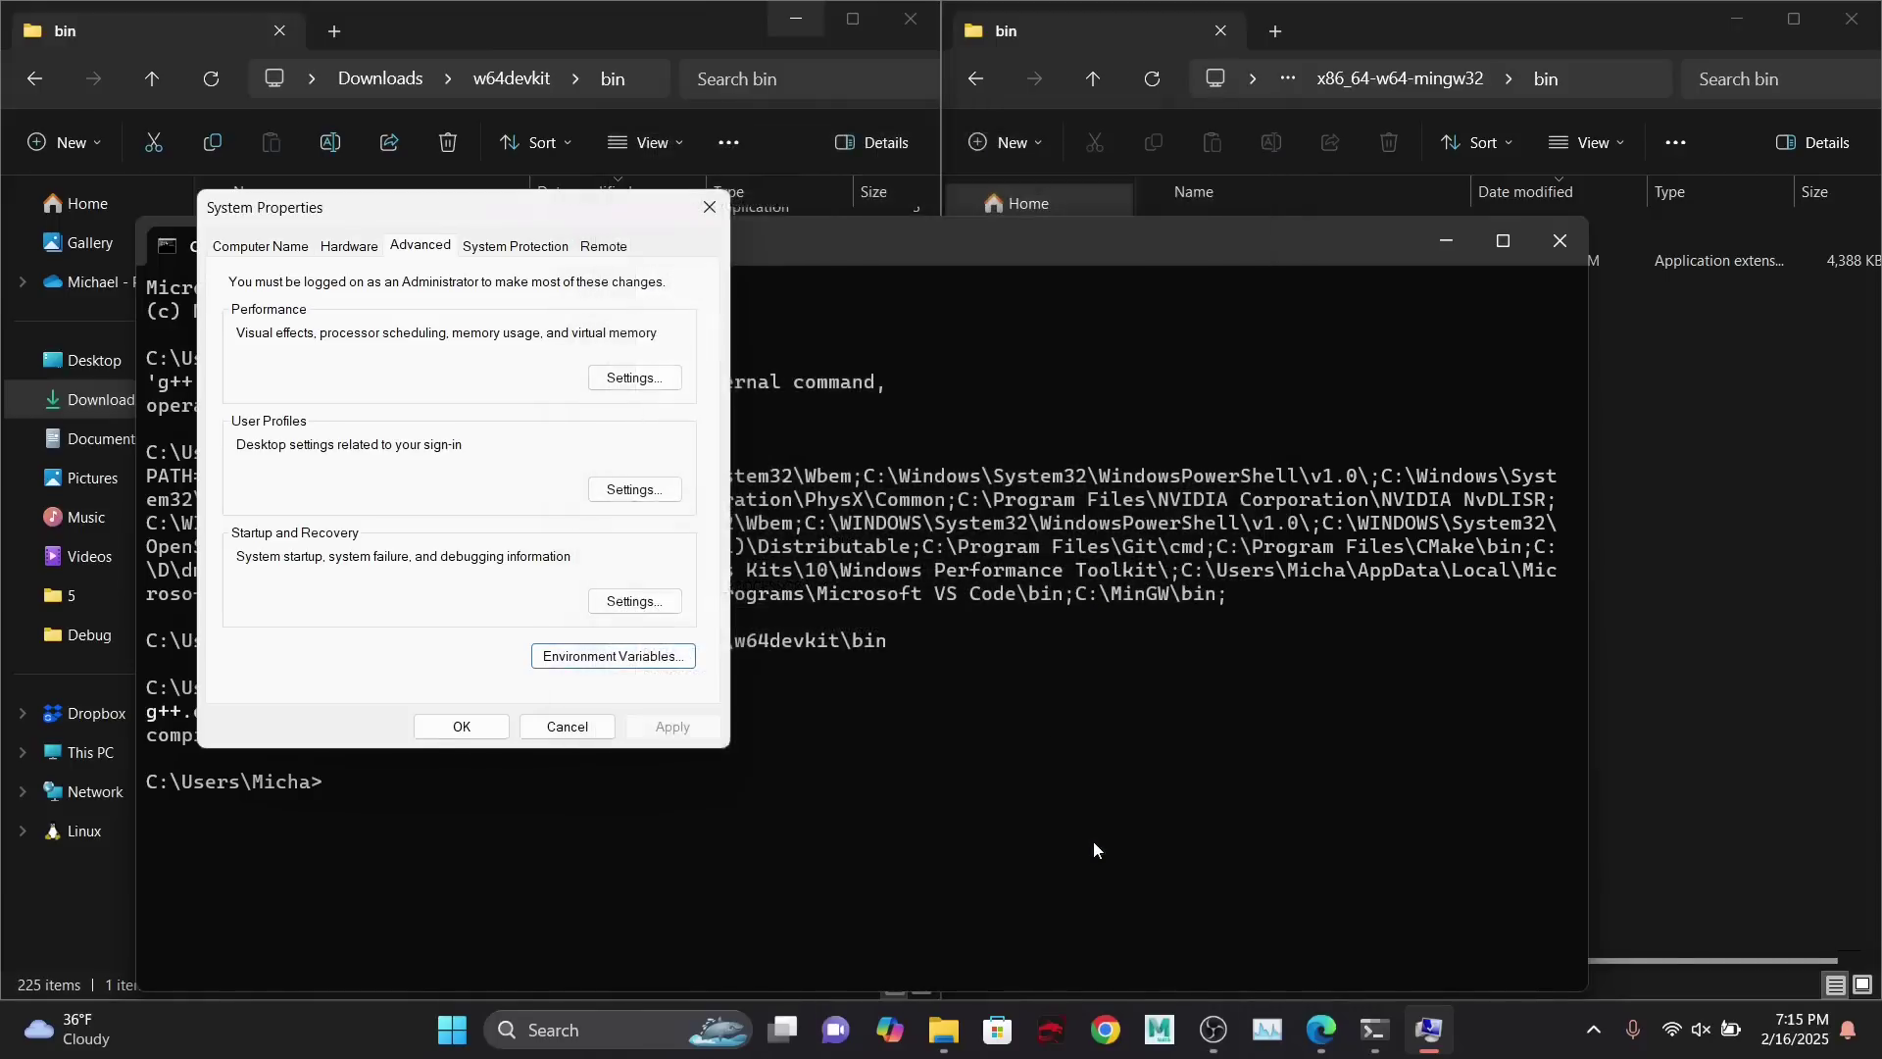
pyautogui.click(698, 205)
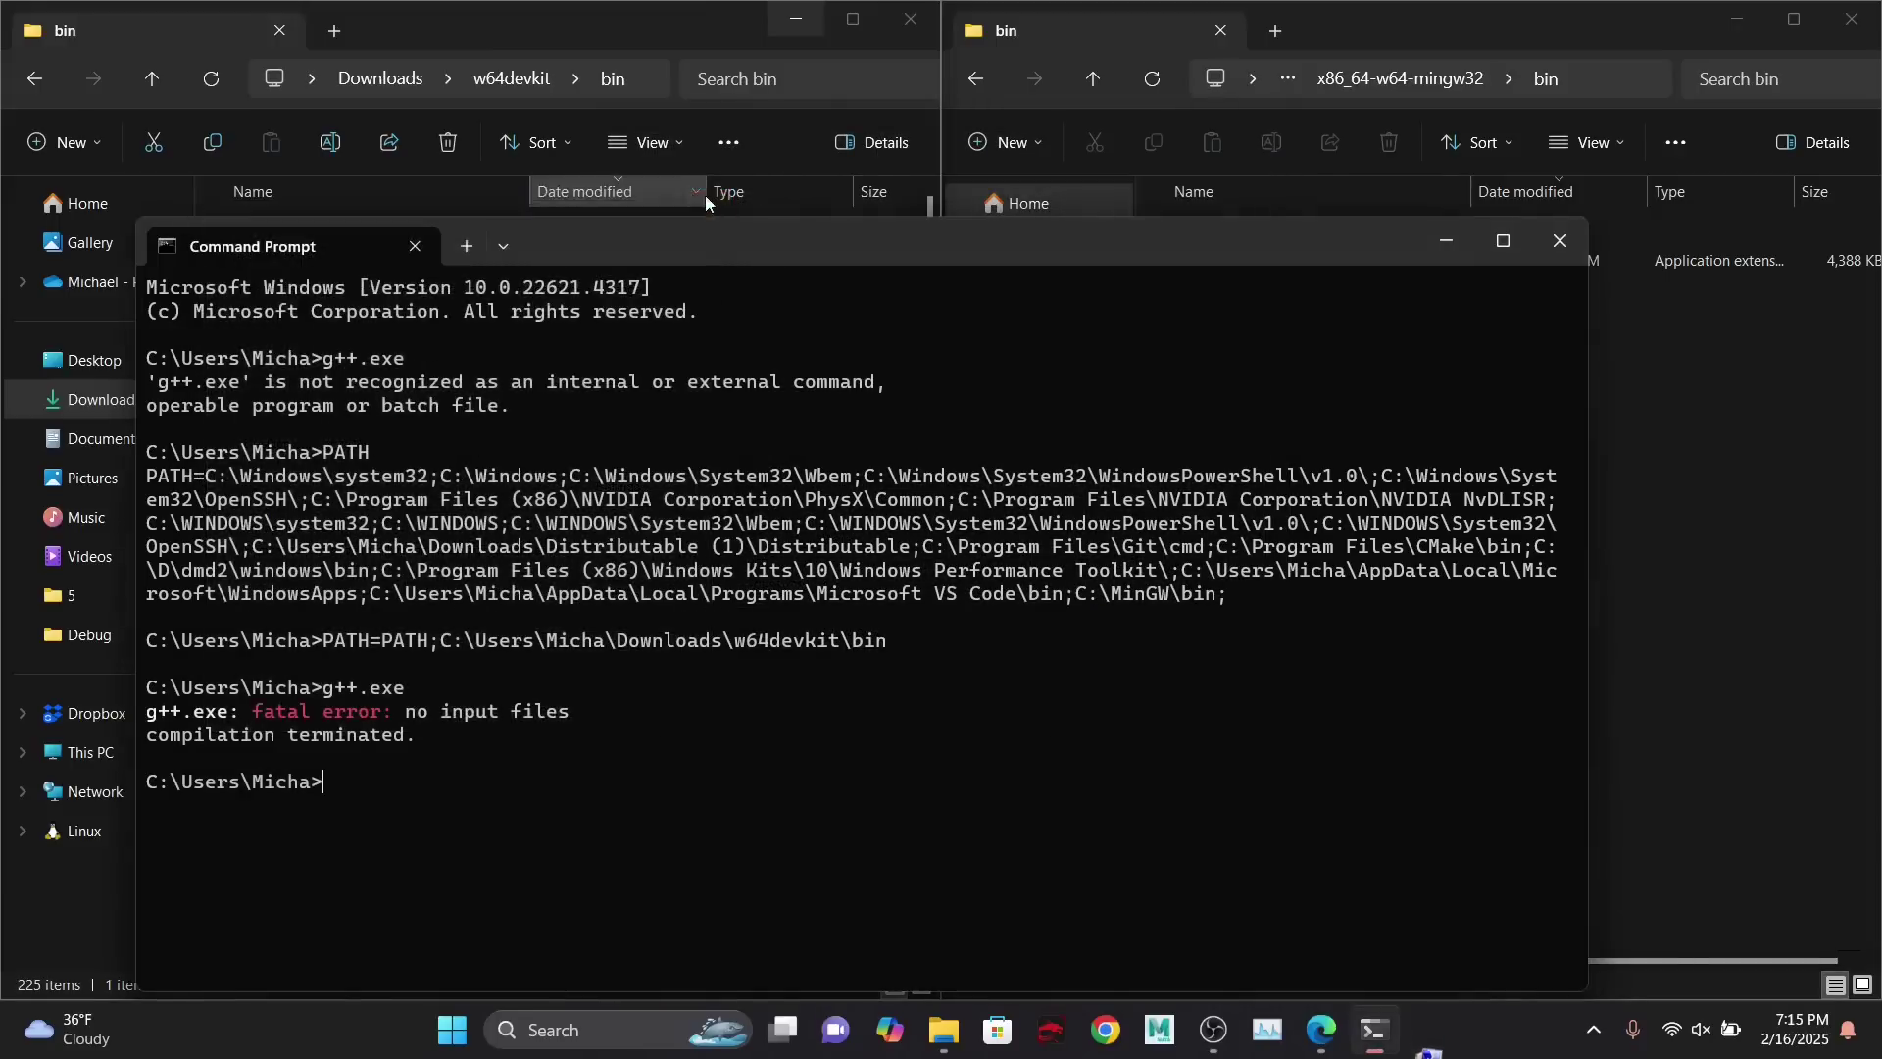
# - Replace the old Command Prompt with a fresh one, run g++.exe in it, and close the window
pyautogui.click(1559, 241)
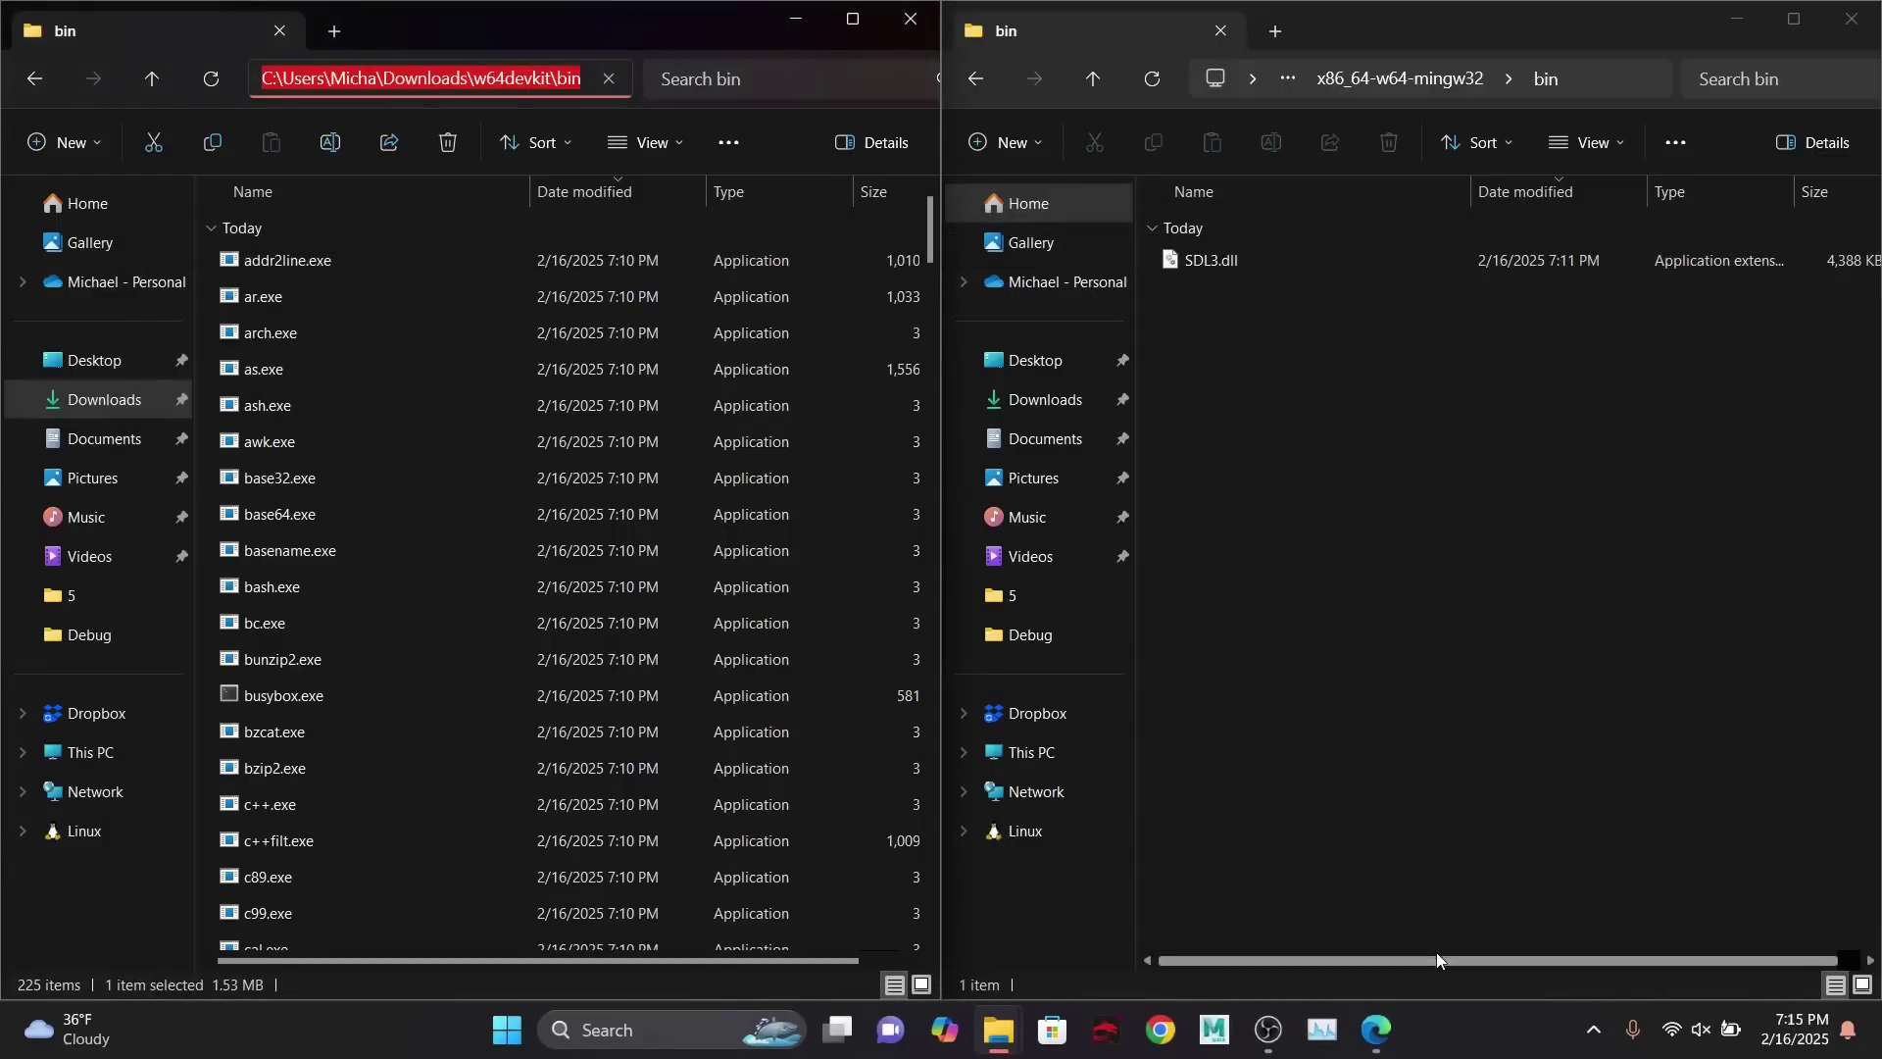
pyautogui.press('super')
pyautogui.write('cmd')
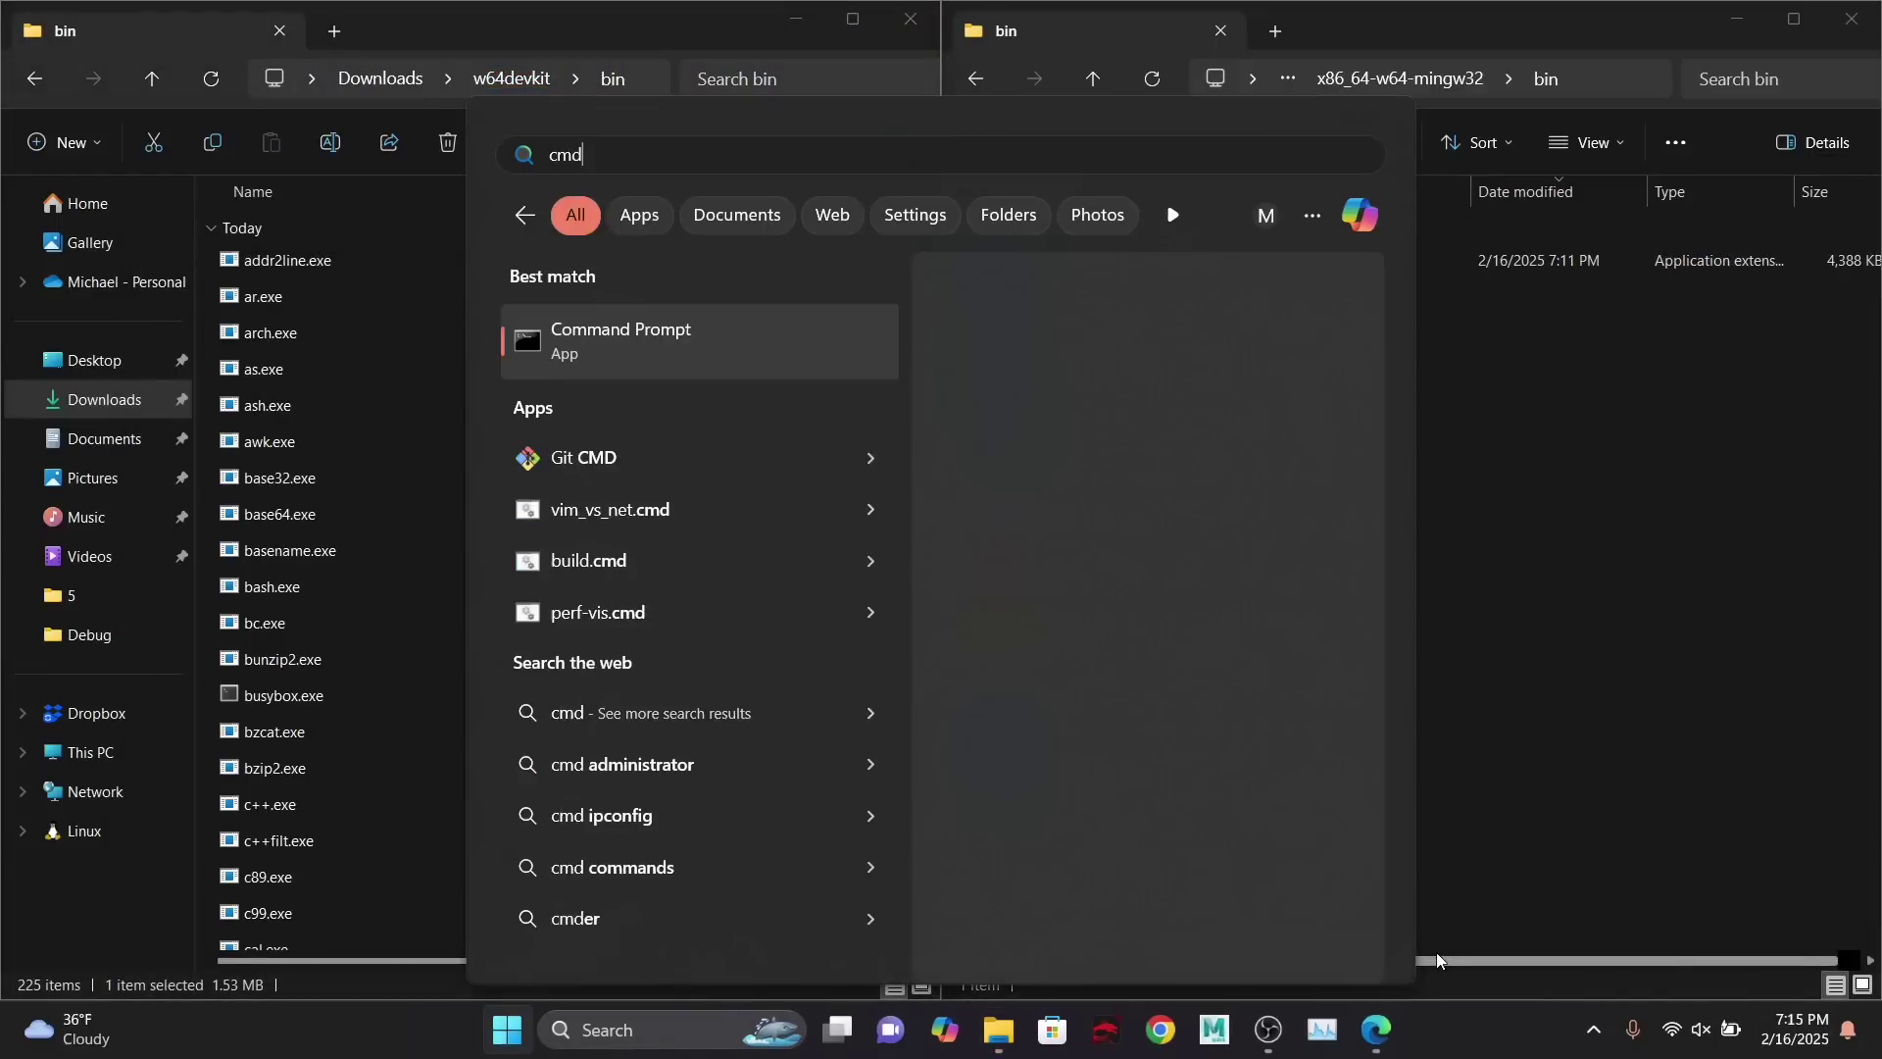
pyautogui.press('Return')
pyautogui.write('g+')
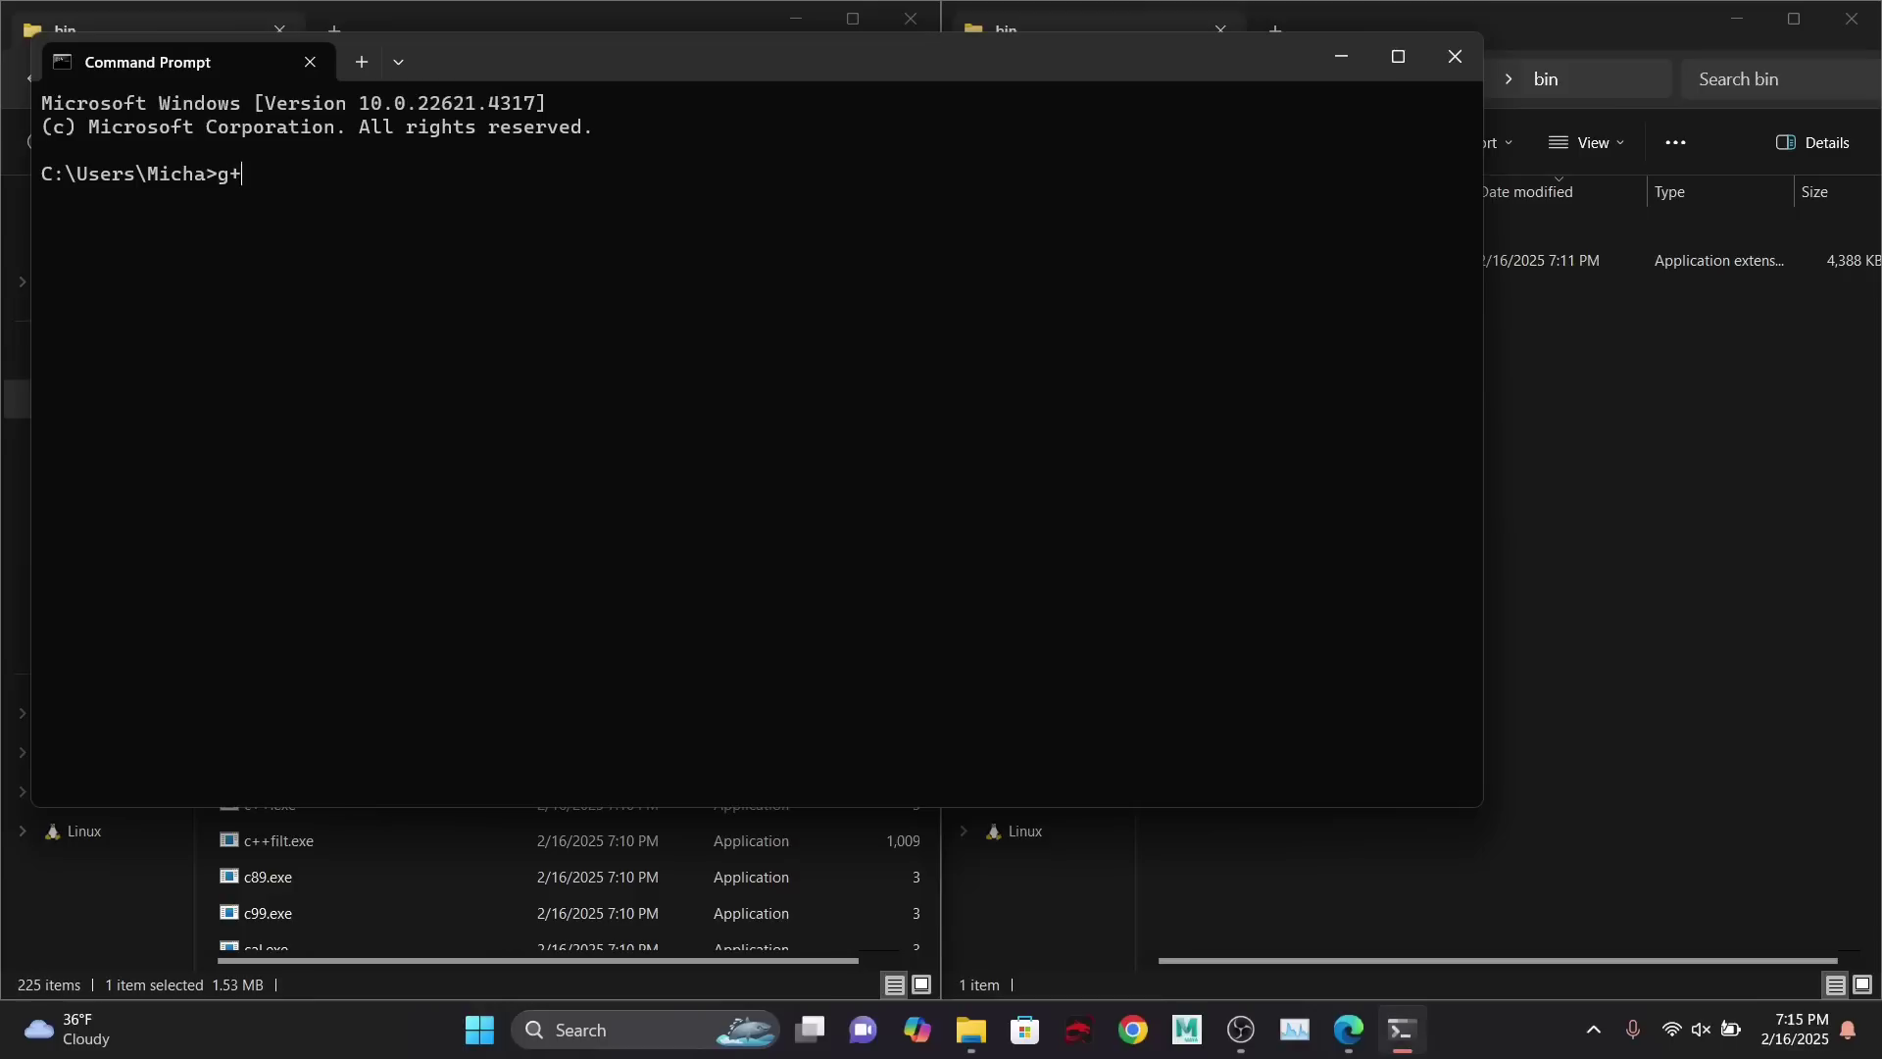
pyautogui.write('+.exe')
pyautogui.press('Return')
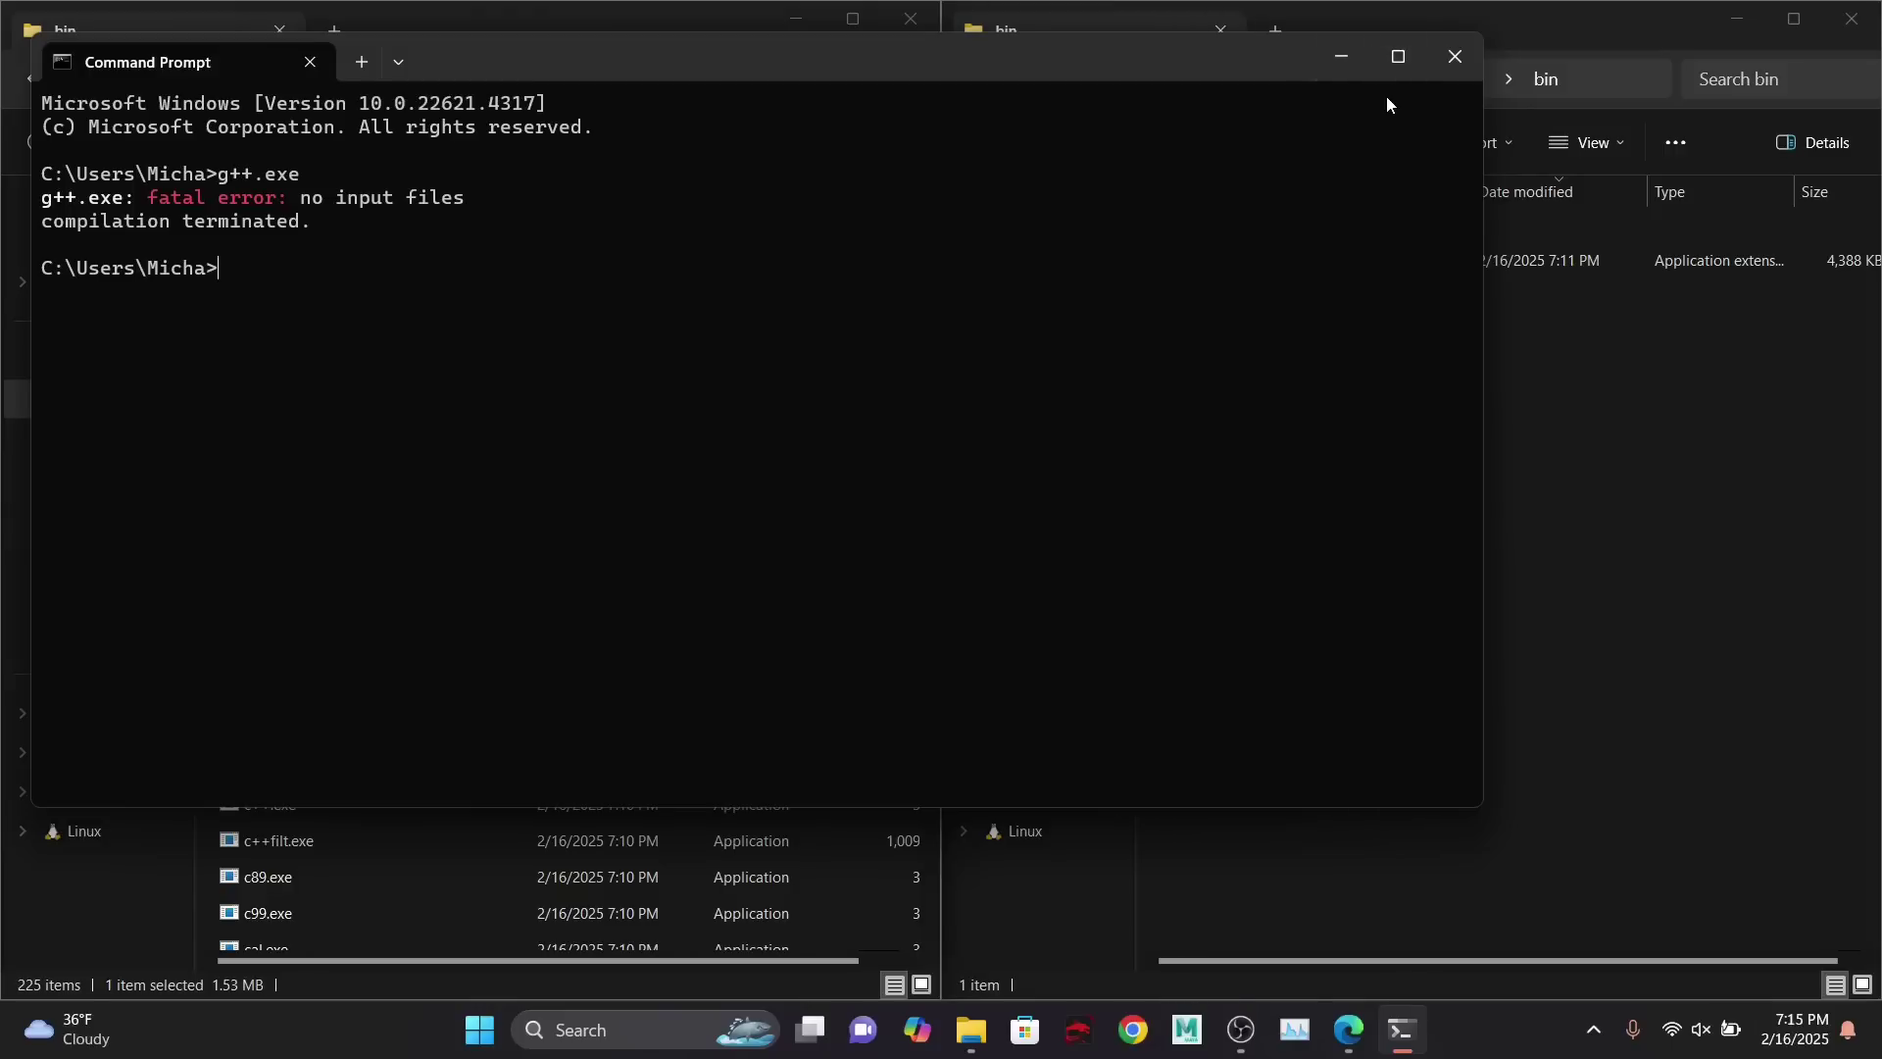
pyautogui.click(1441, 79)
# - Return to SDL3's x86_64-w64-mingw32 folder in its File Explorer window and close the window showing w64devkit\bin
pyautogui.click(1331, 569)
pyautogui.click(1439, 83)
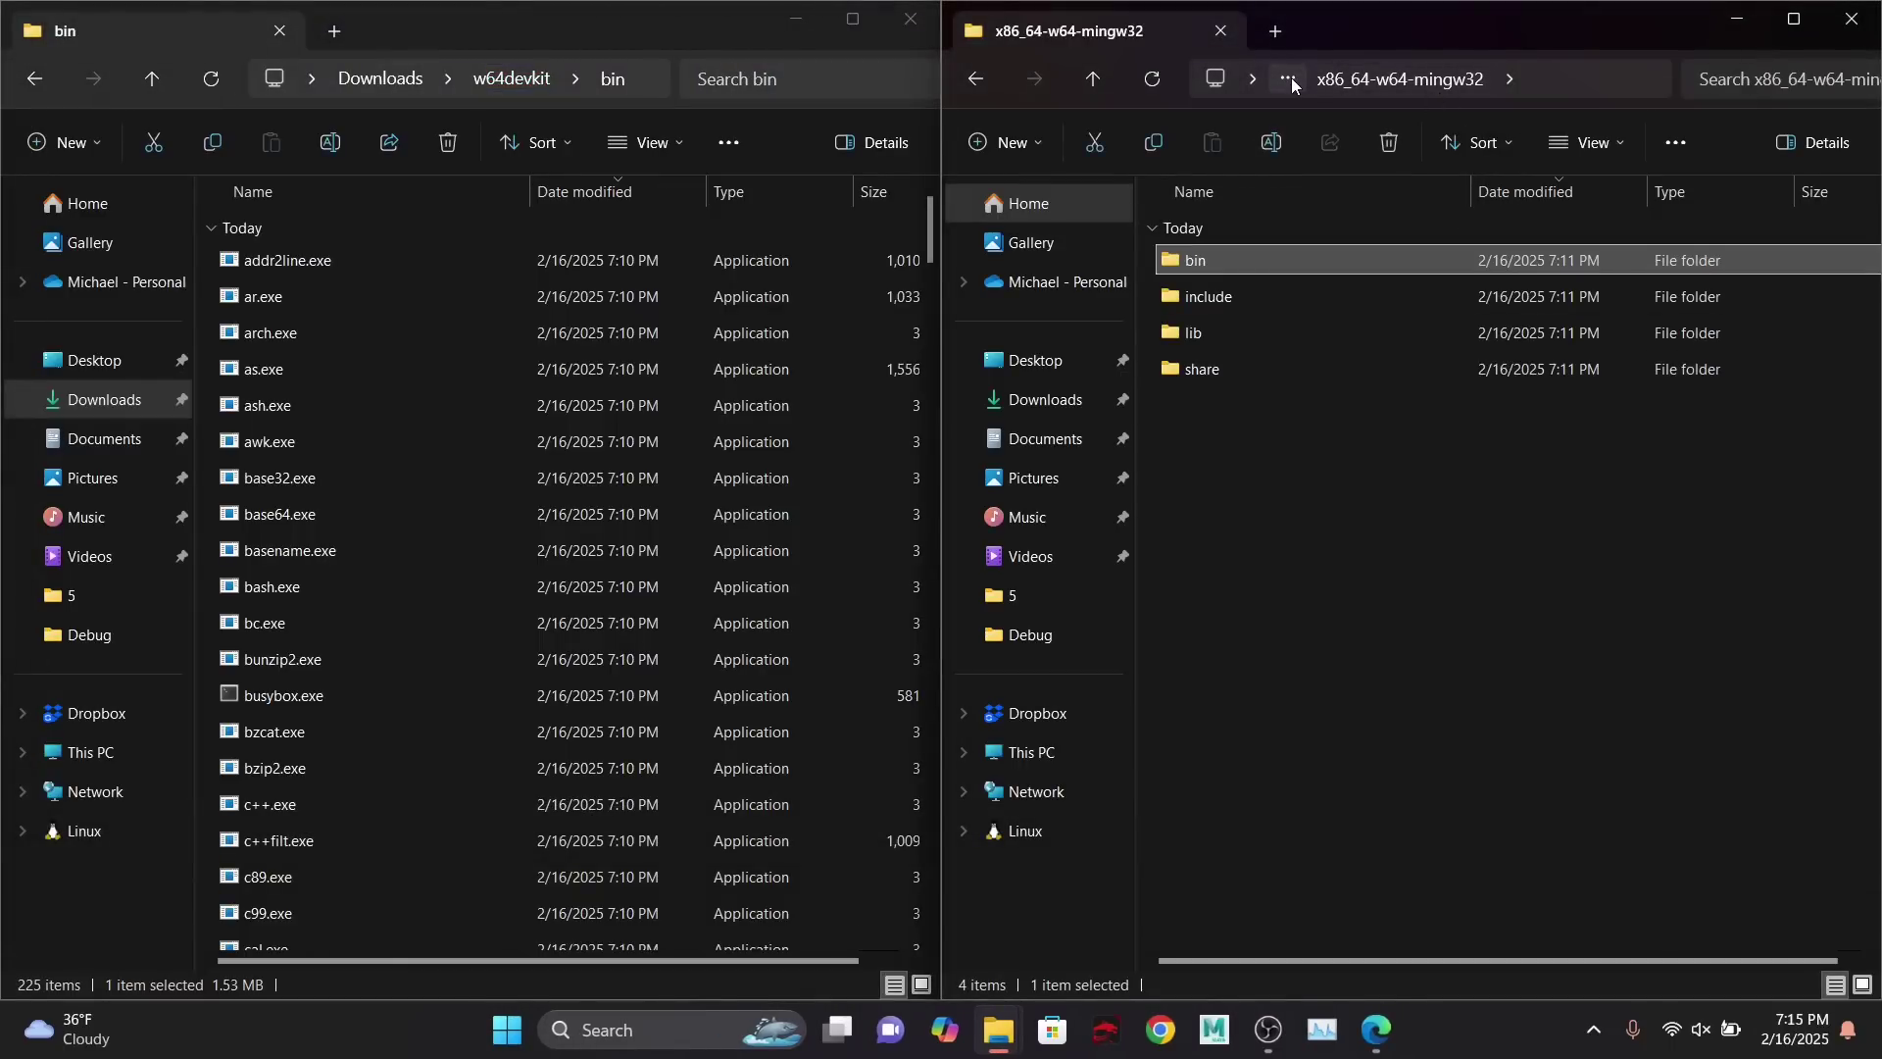
pyautogui.click(967, 90)
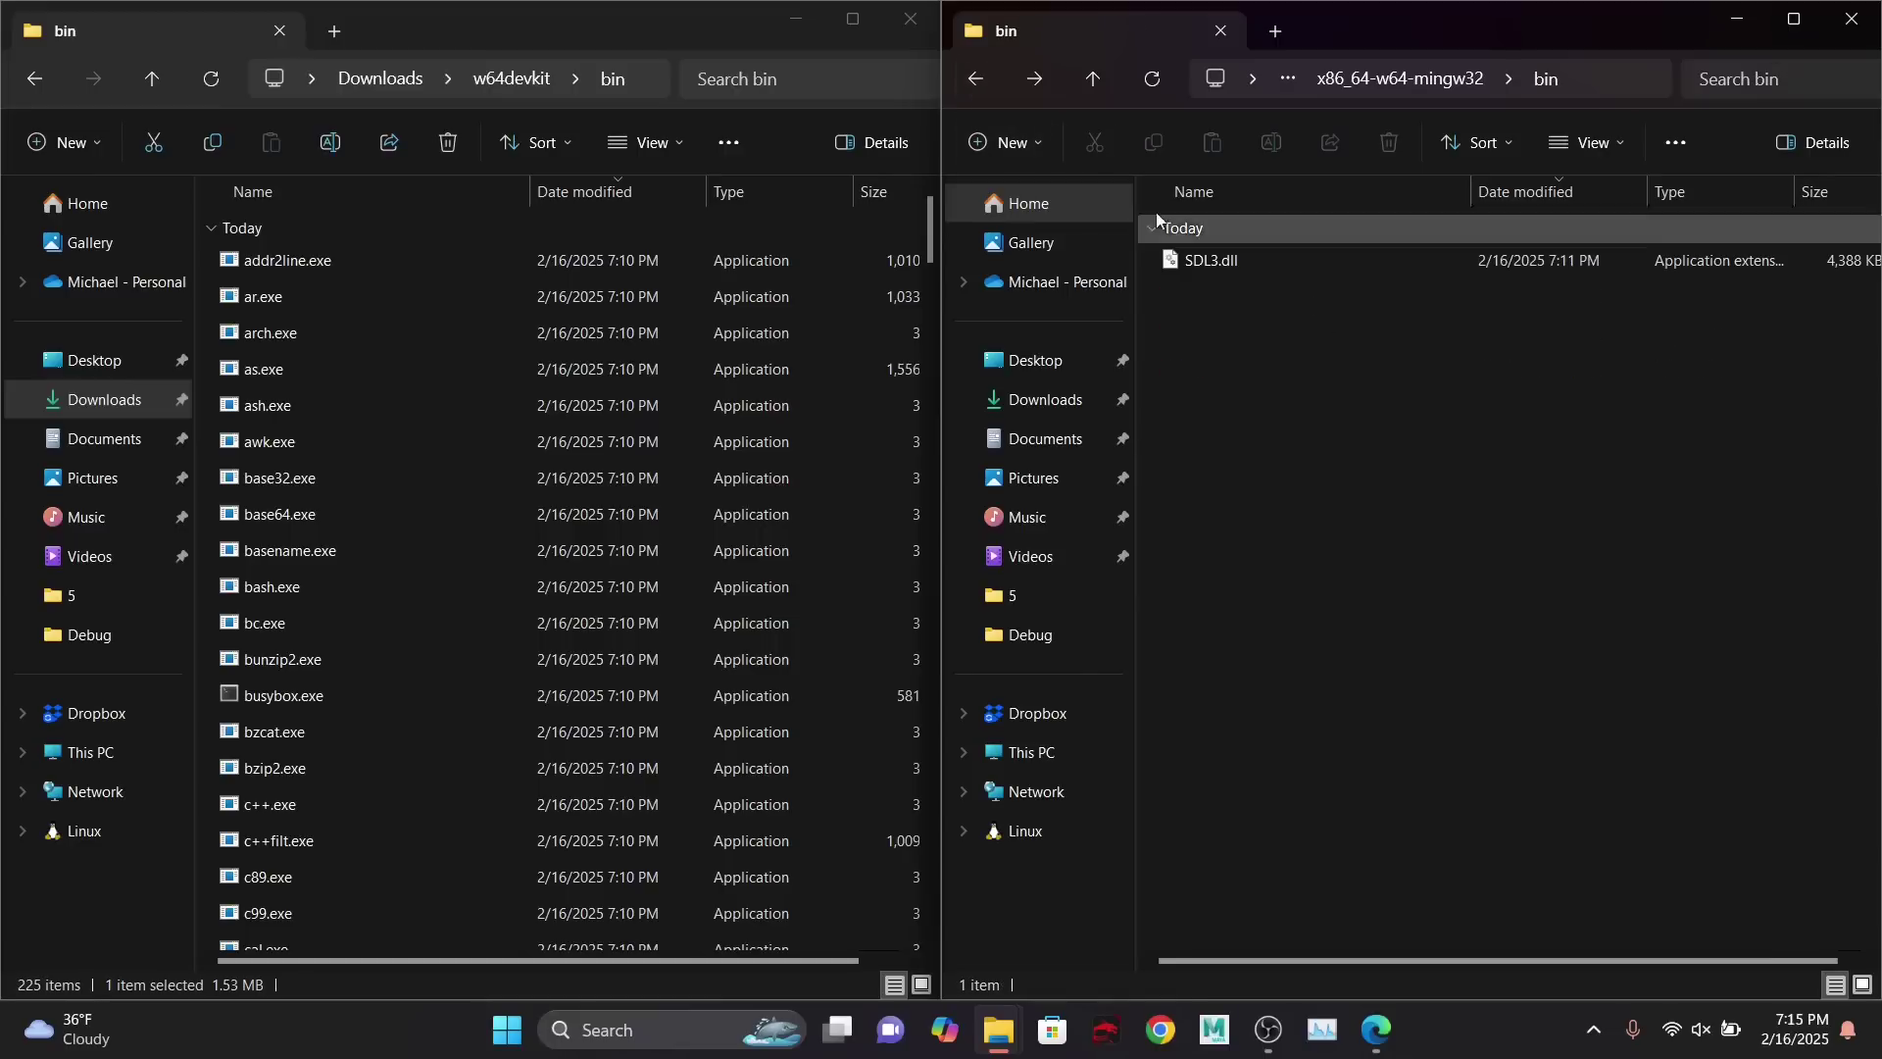
pyautogui.click(965, 61)
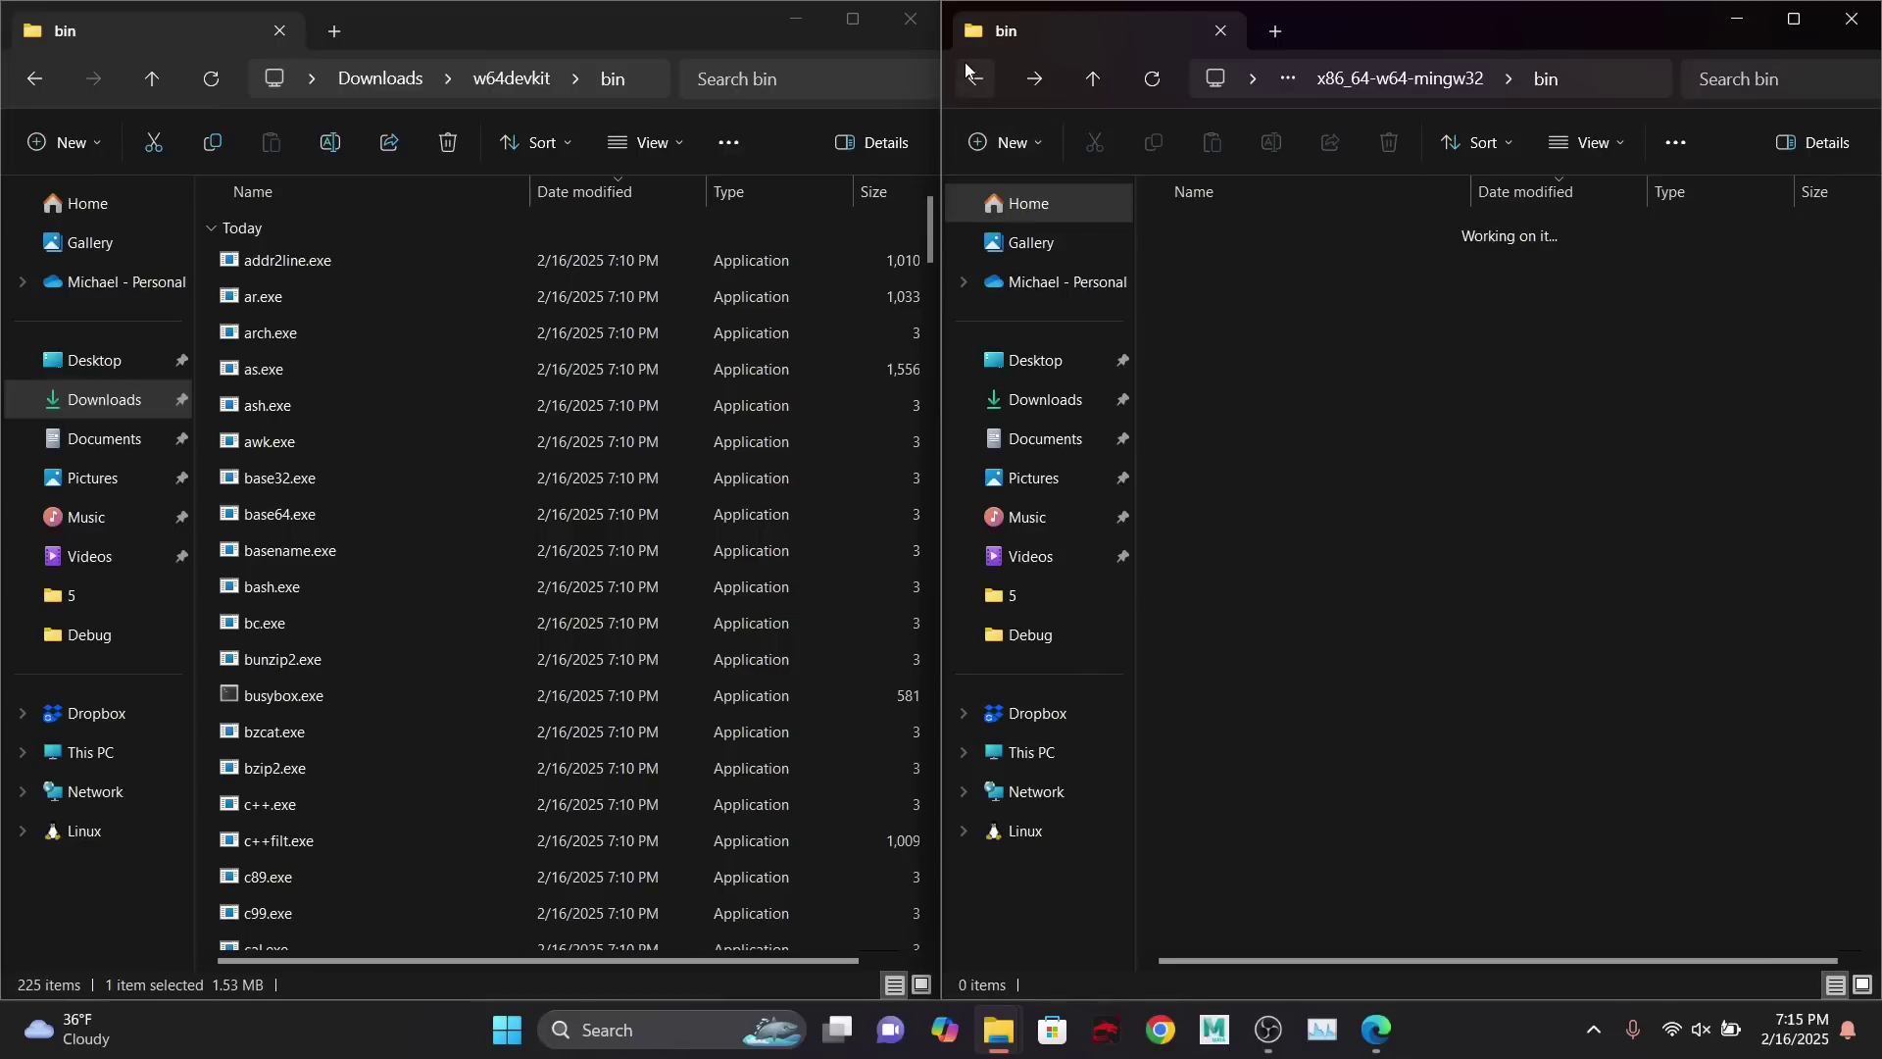
pyautogui.click(655, 25)
pyautogui.click(911, 19)
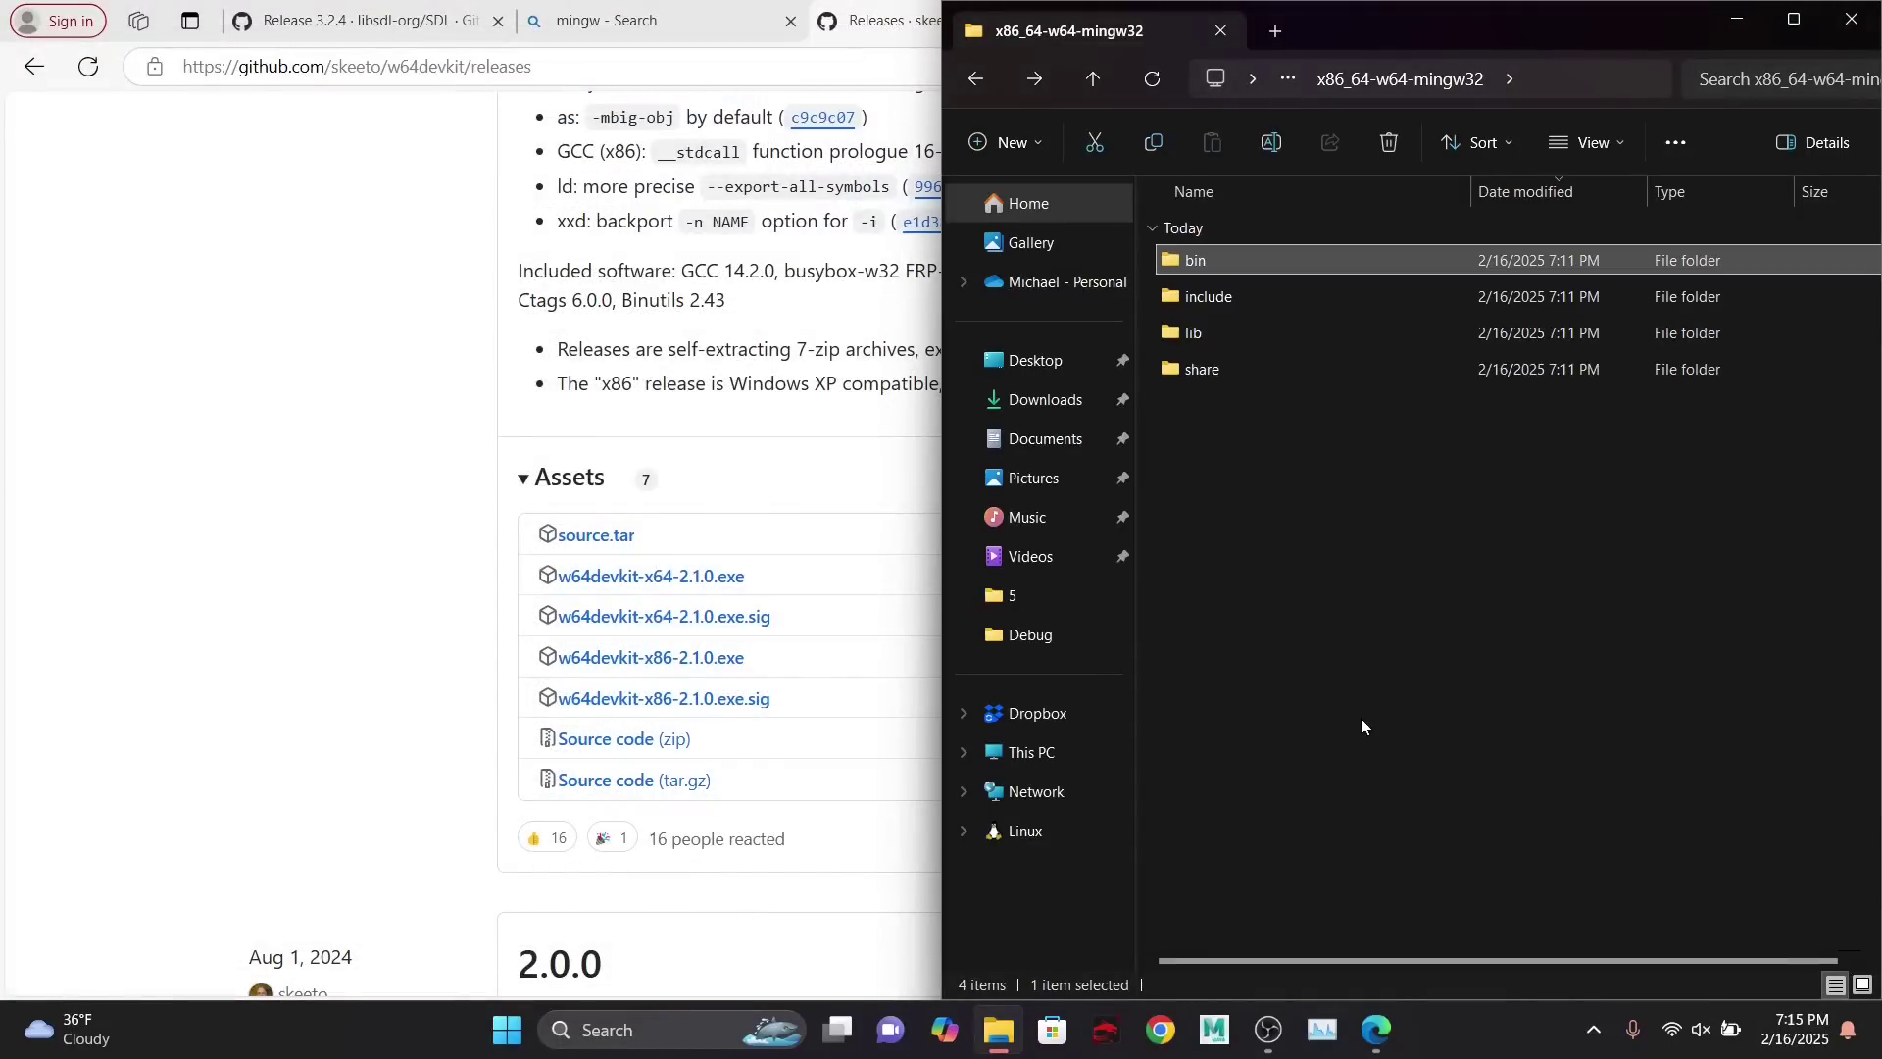
# - Switch to the Edge browser, search the web for "SDL3 wiki", and open the SDL3/FrontPage result
pyautogui.click(345, 438)
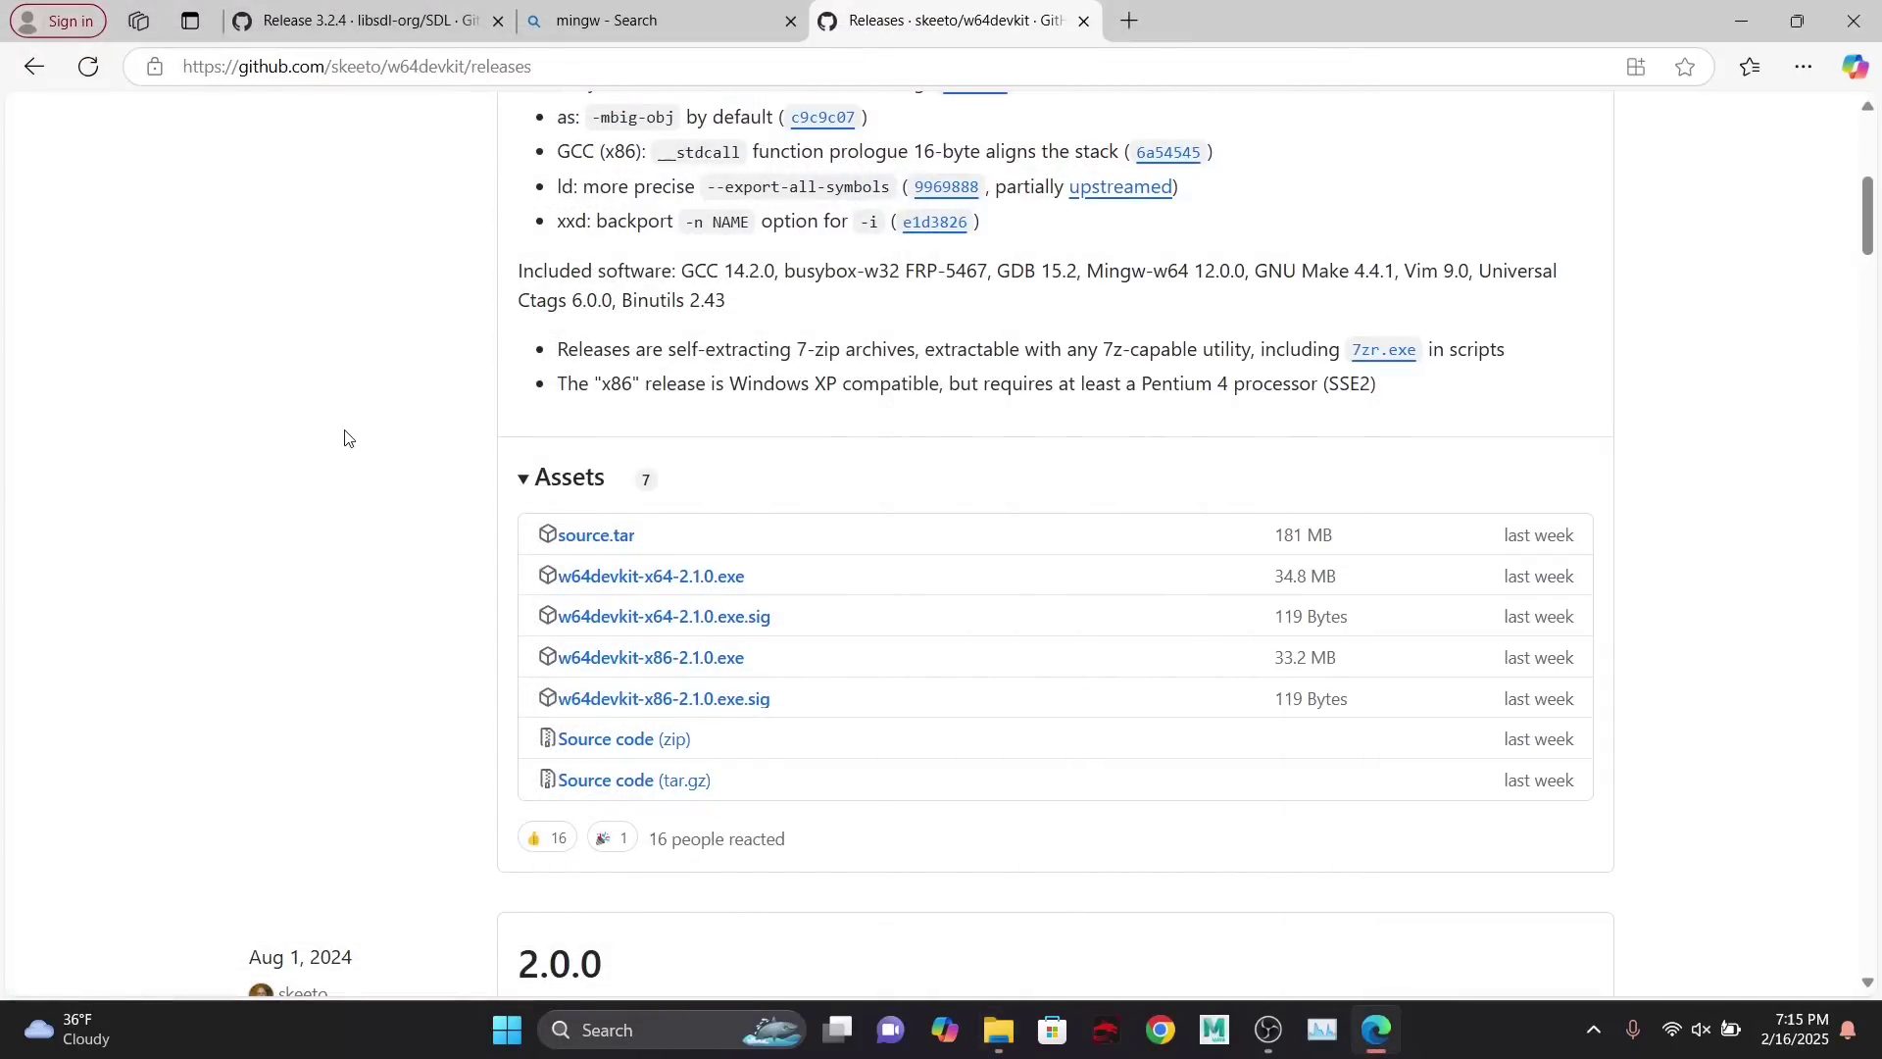
pyautogui.click(368, 22)
pyautogui.click(390, 67)
pyautogui.write('SD')
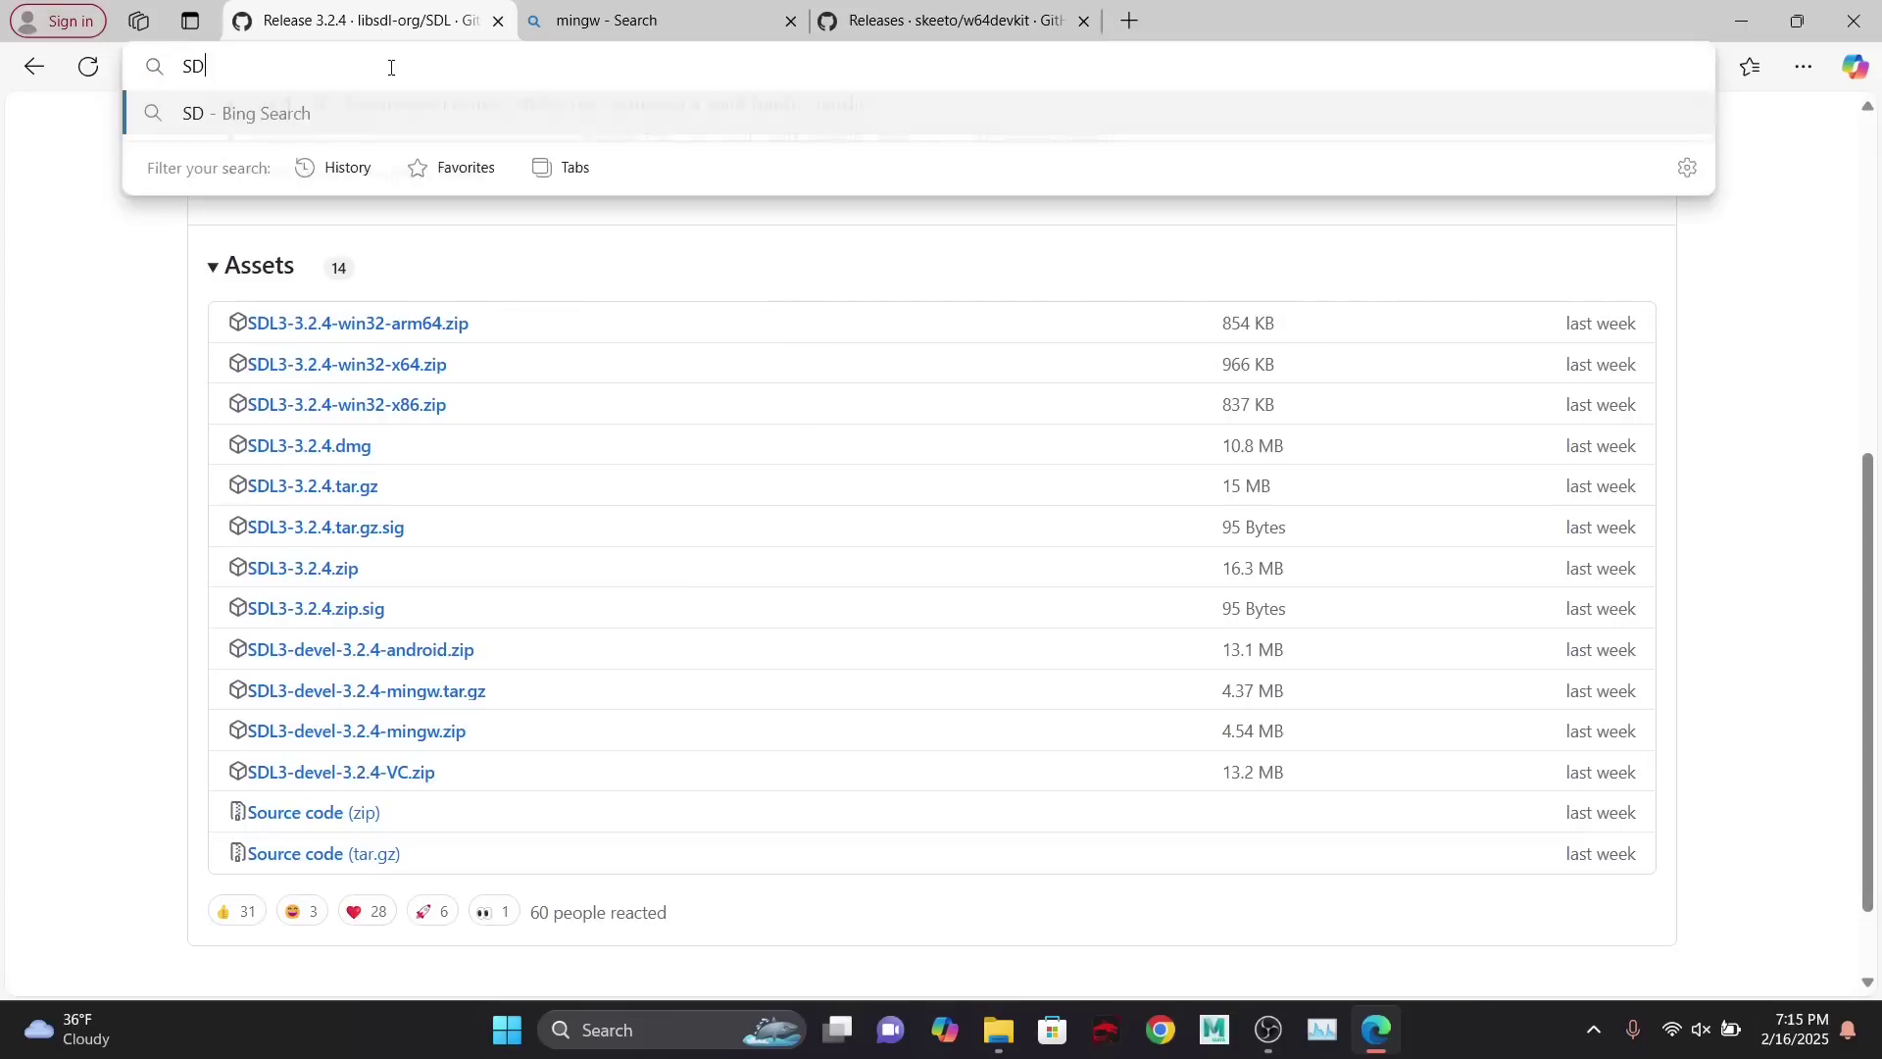
pyautogui.write('L3 wiki')
pyautogui.press('Return')
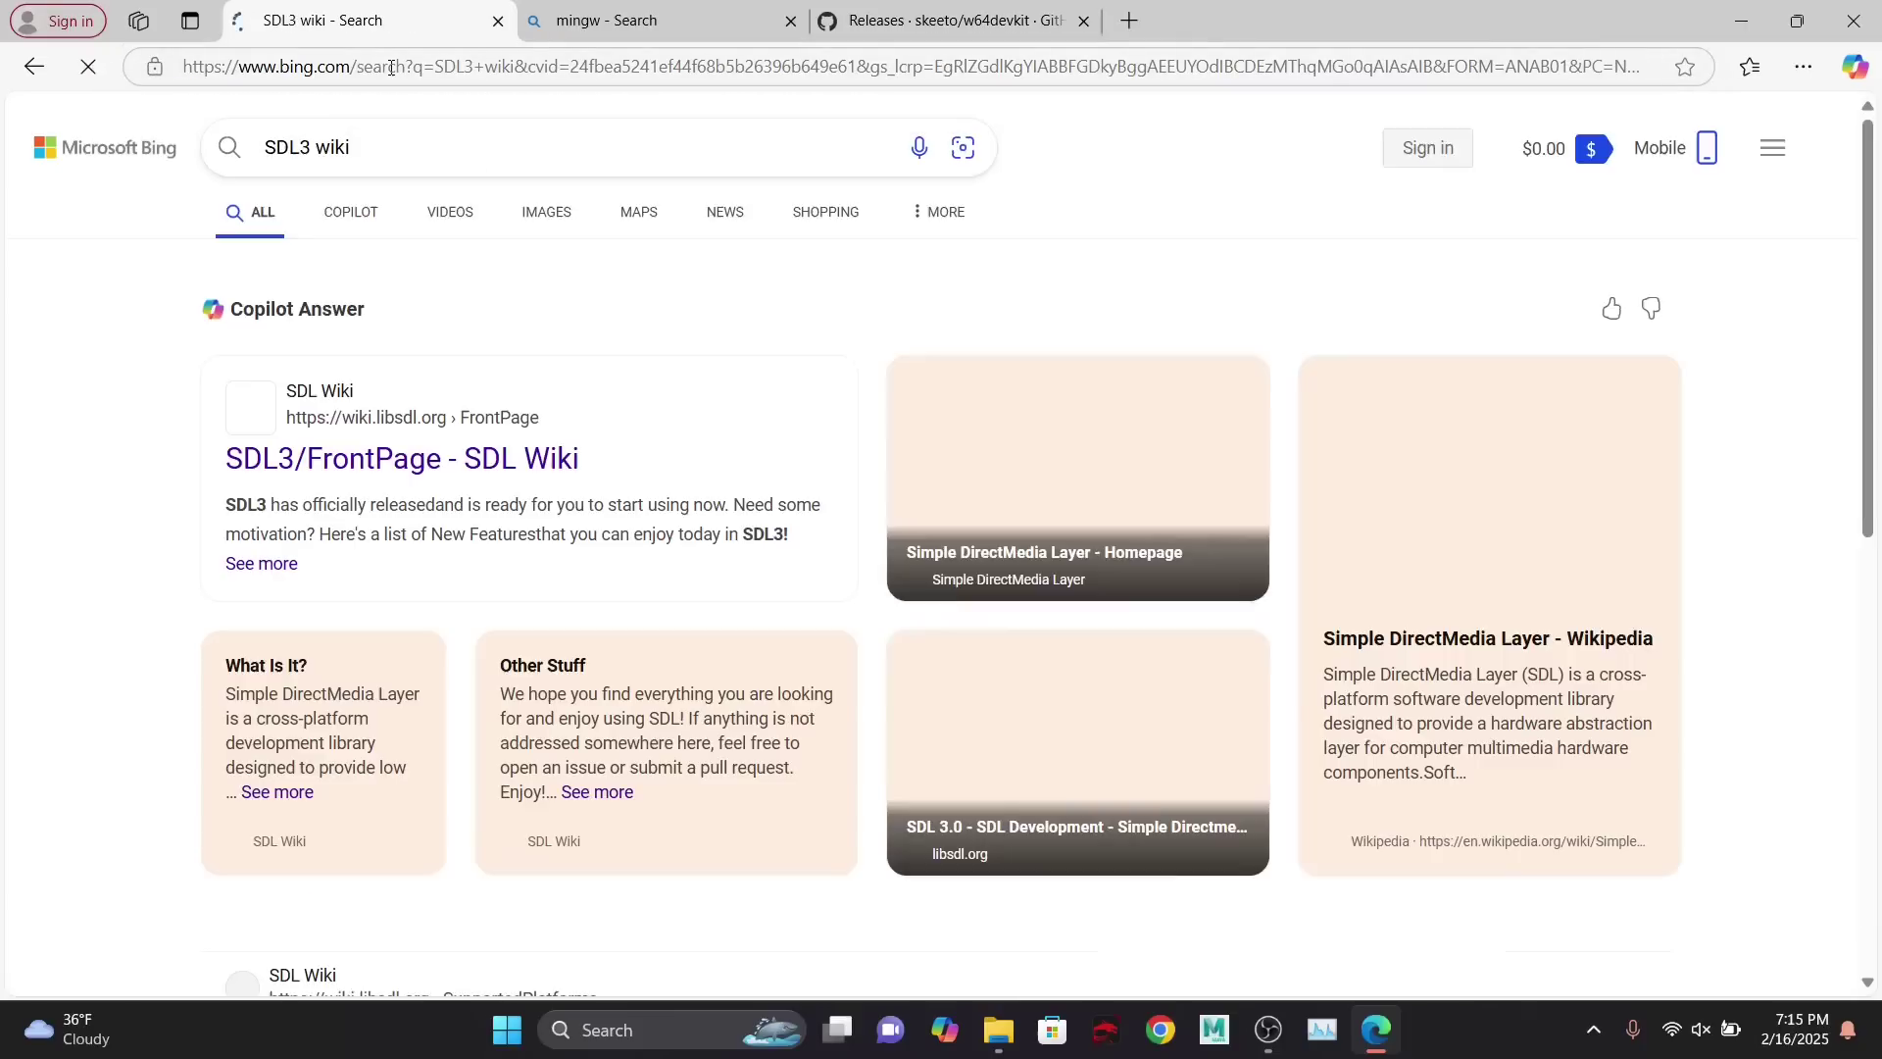
pyautogui.click(487, 479)
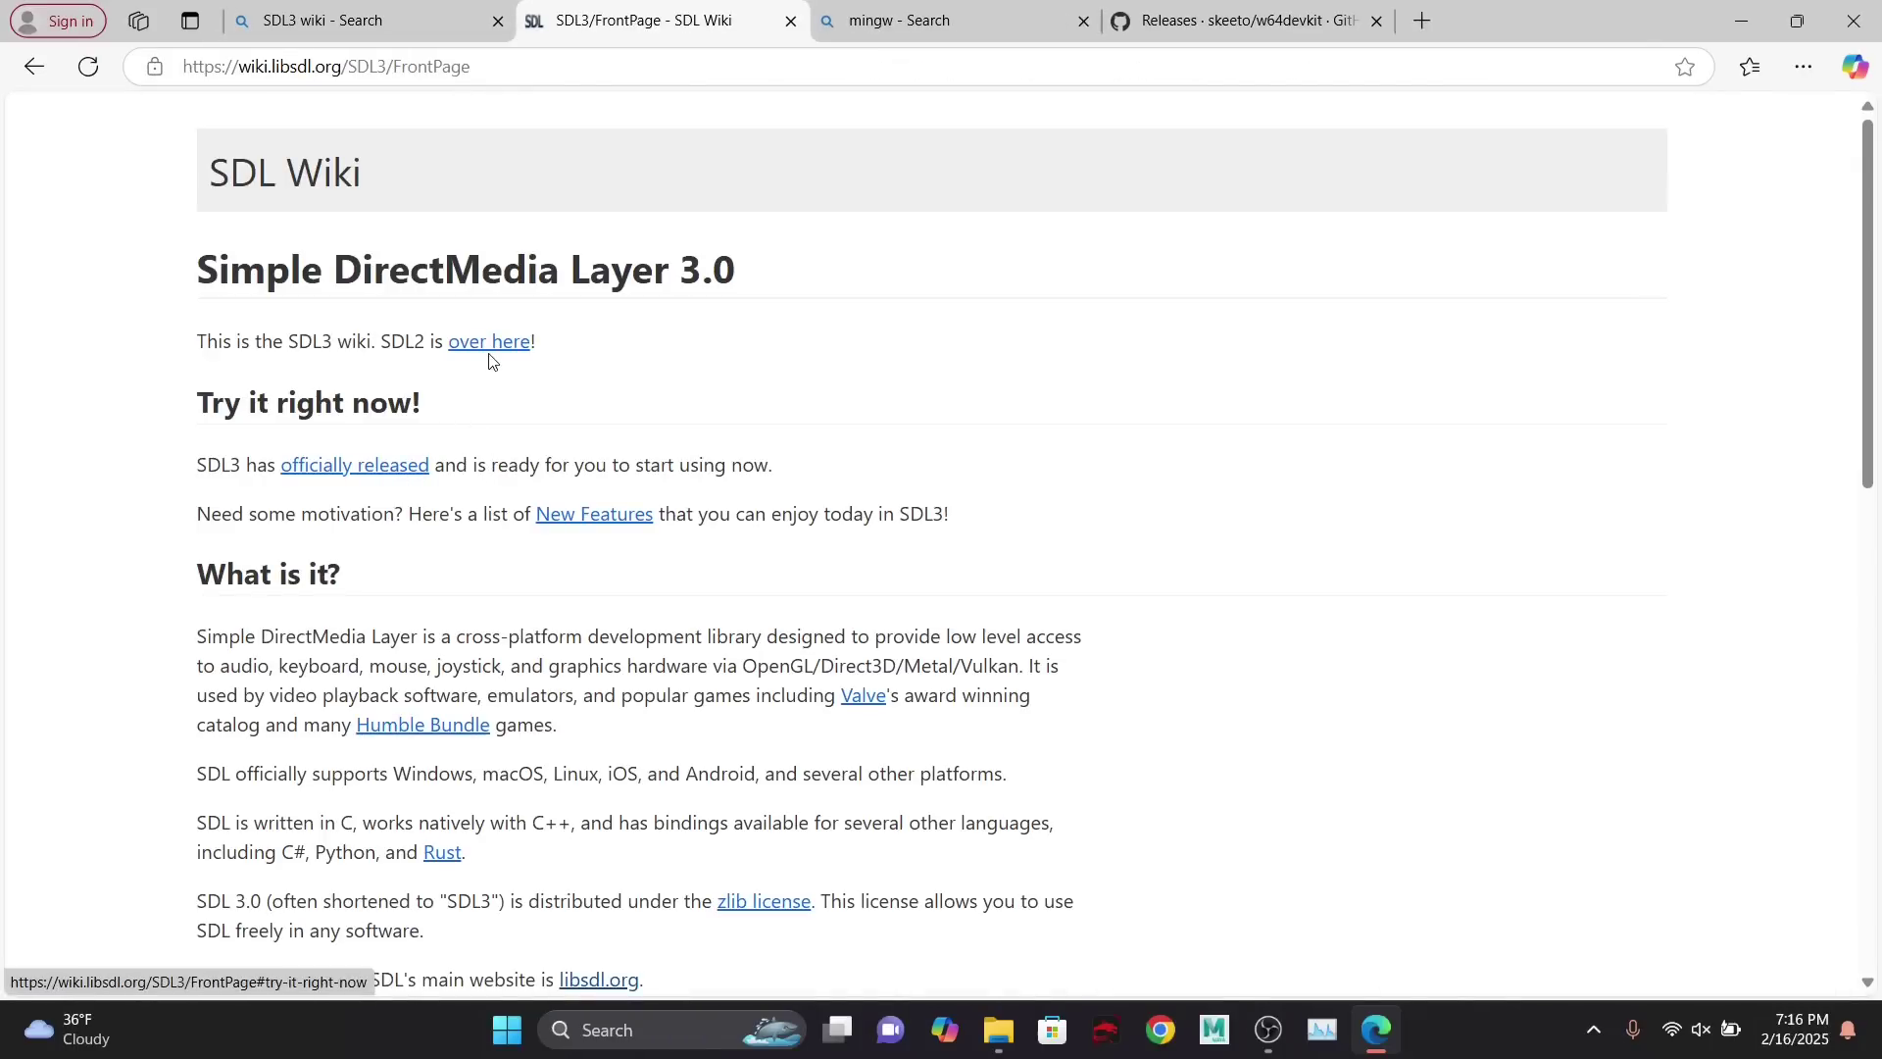
pyautogui.click(382, 477)
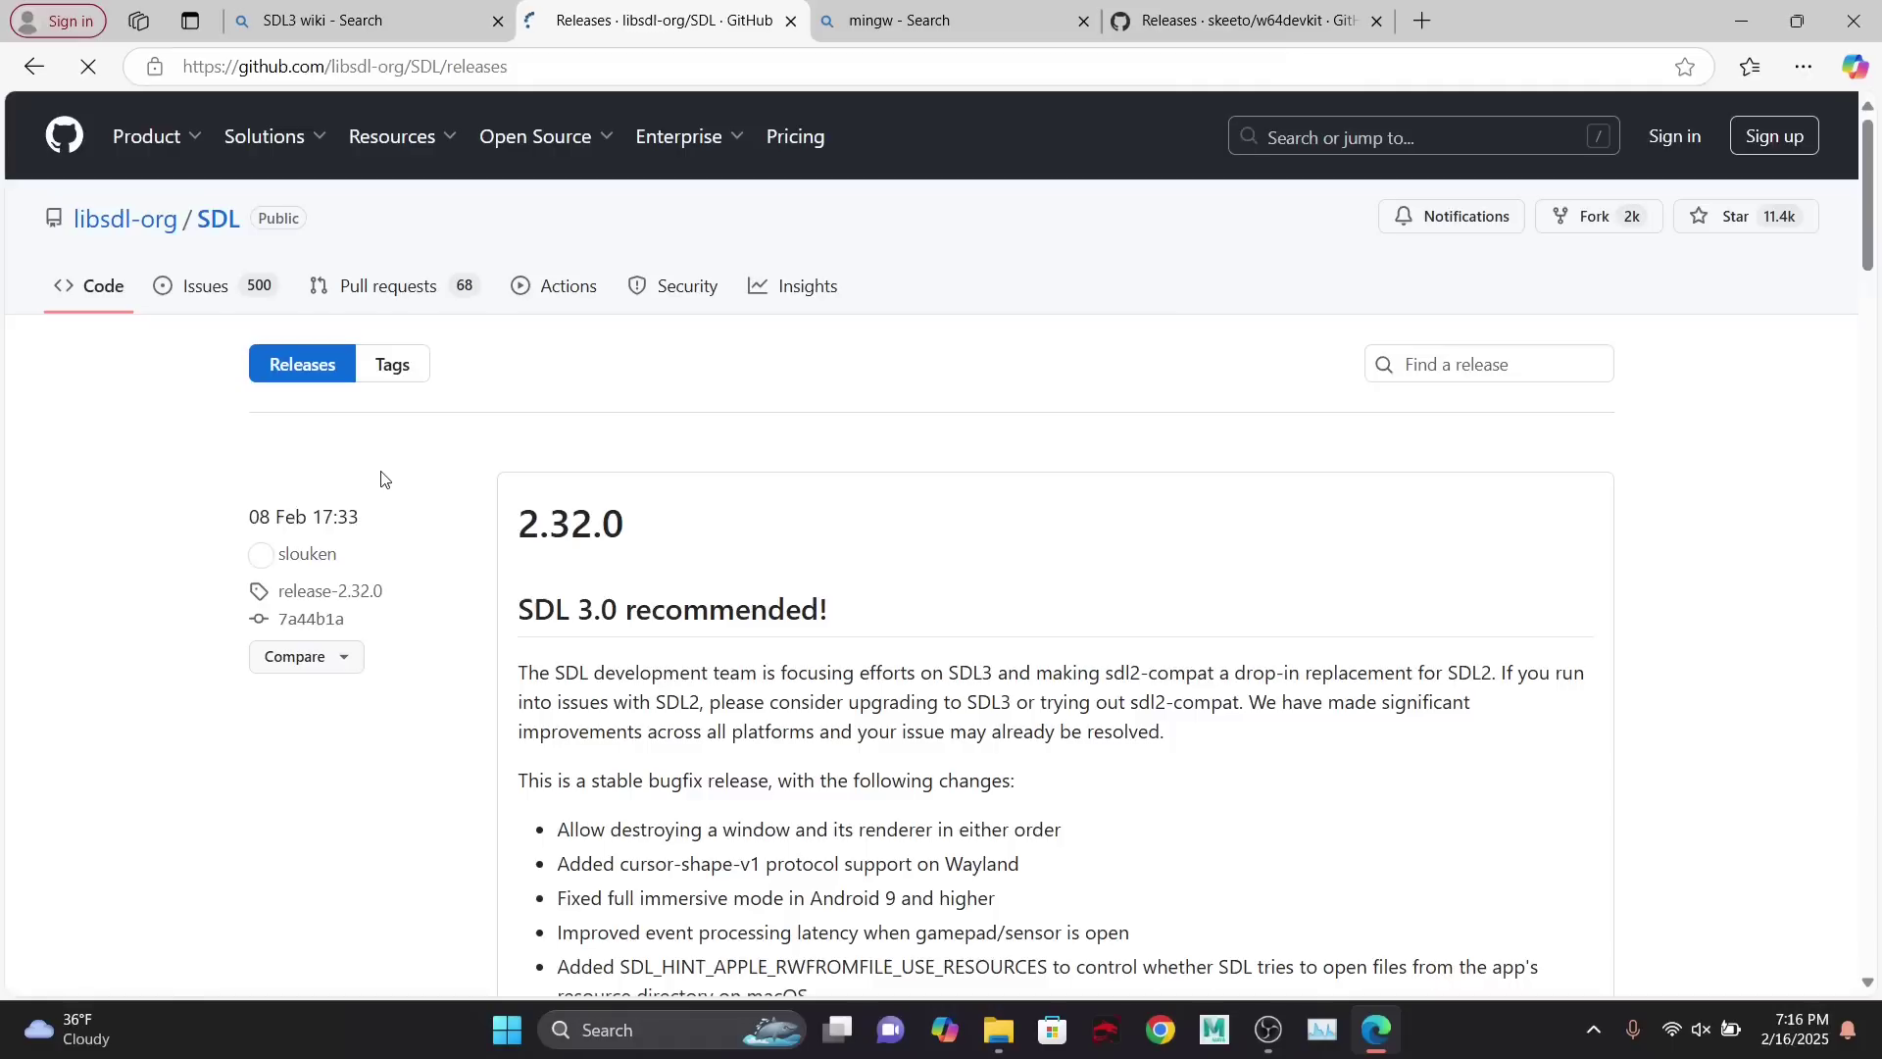
pyautogui.click(44, 65)
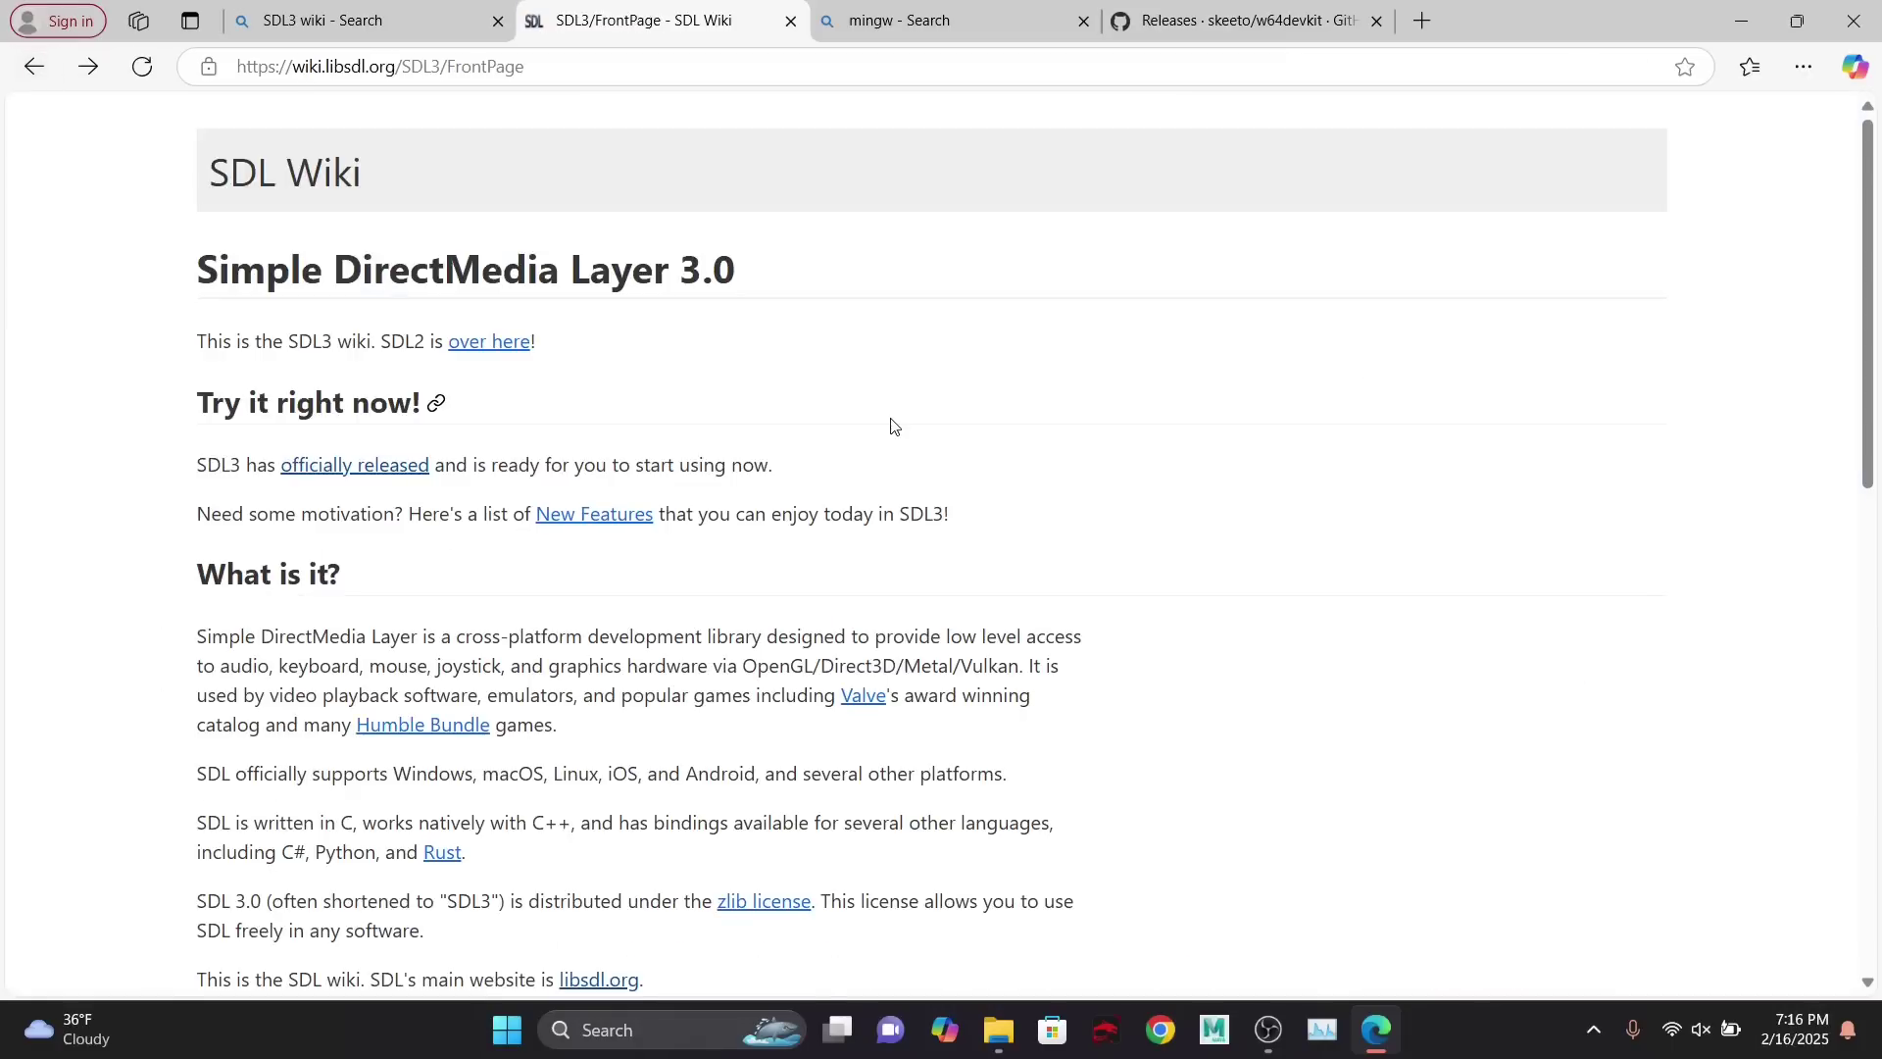
# - Open the wiki's complete API index, find "CreateWindow" in it, and open the SDL_CreateWindowAndRenderer page
pyautogui.scroll(-10, 892, 426)
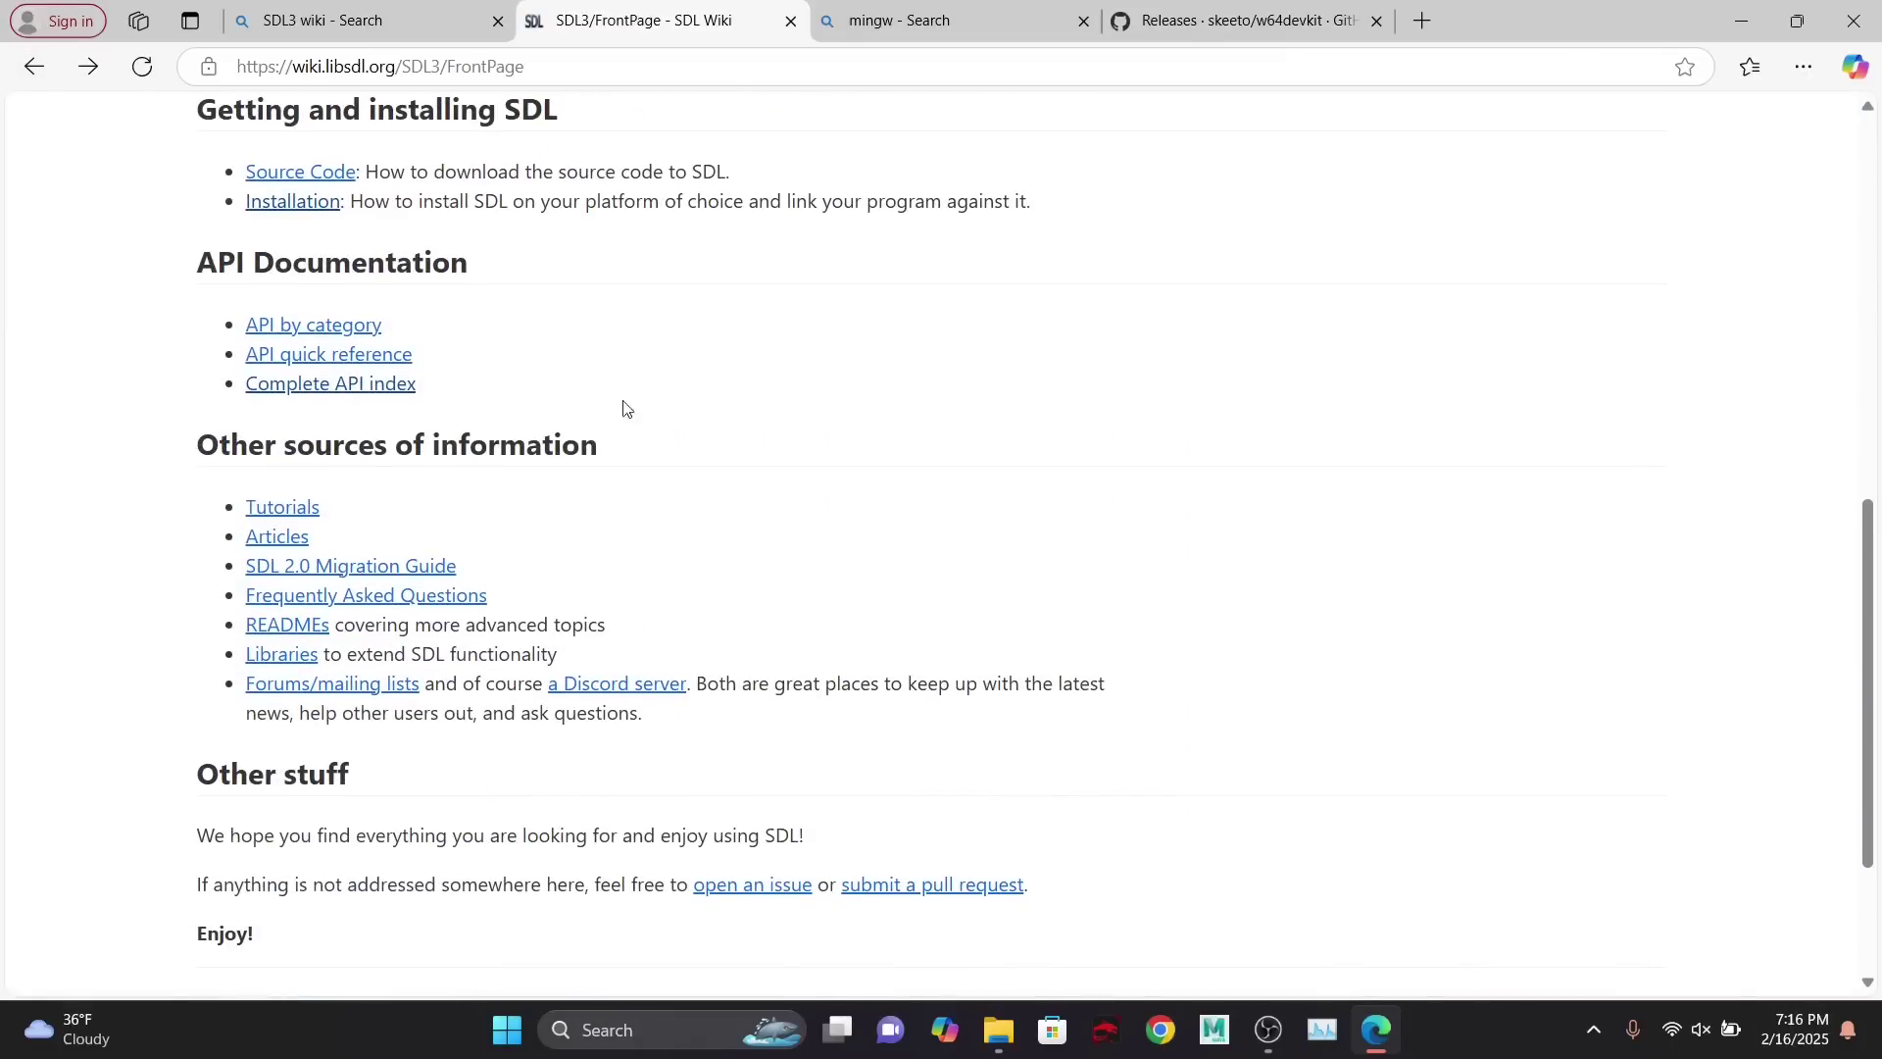
pyautogui.click(358, 388)
pyautogui.hotkey('ctrl', 'f')
pyautogui.write('CreateWindow')
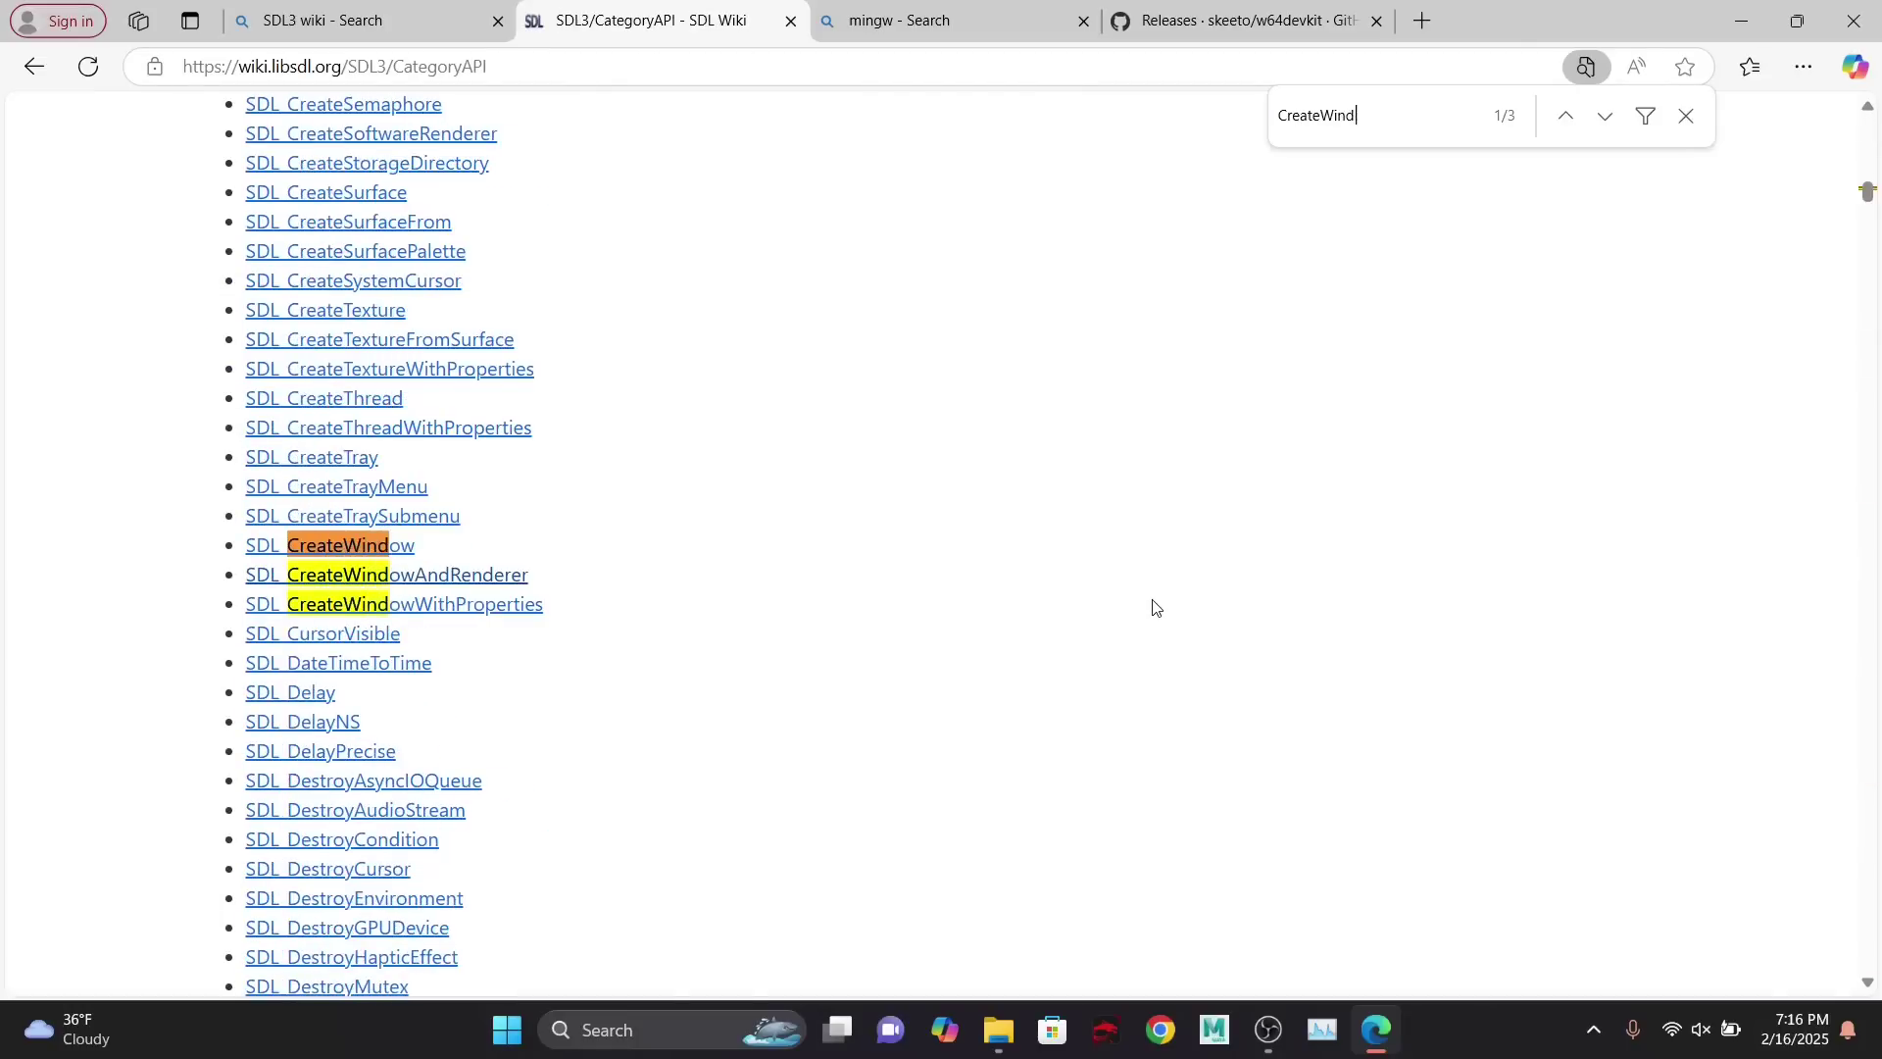
pyautogui.click(419, 572)
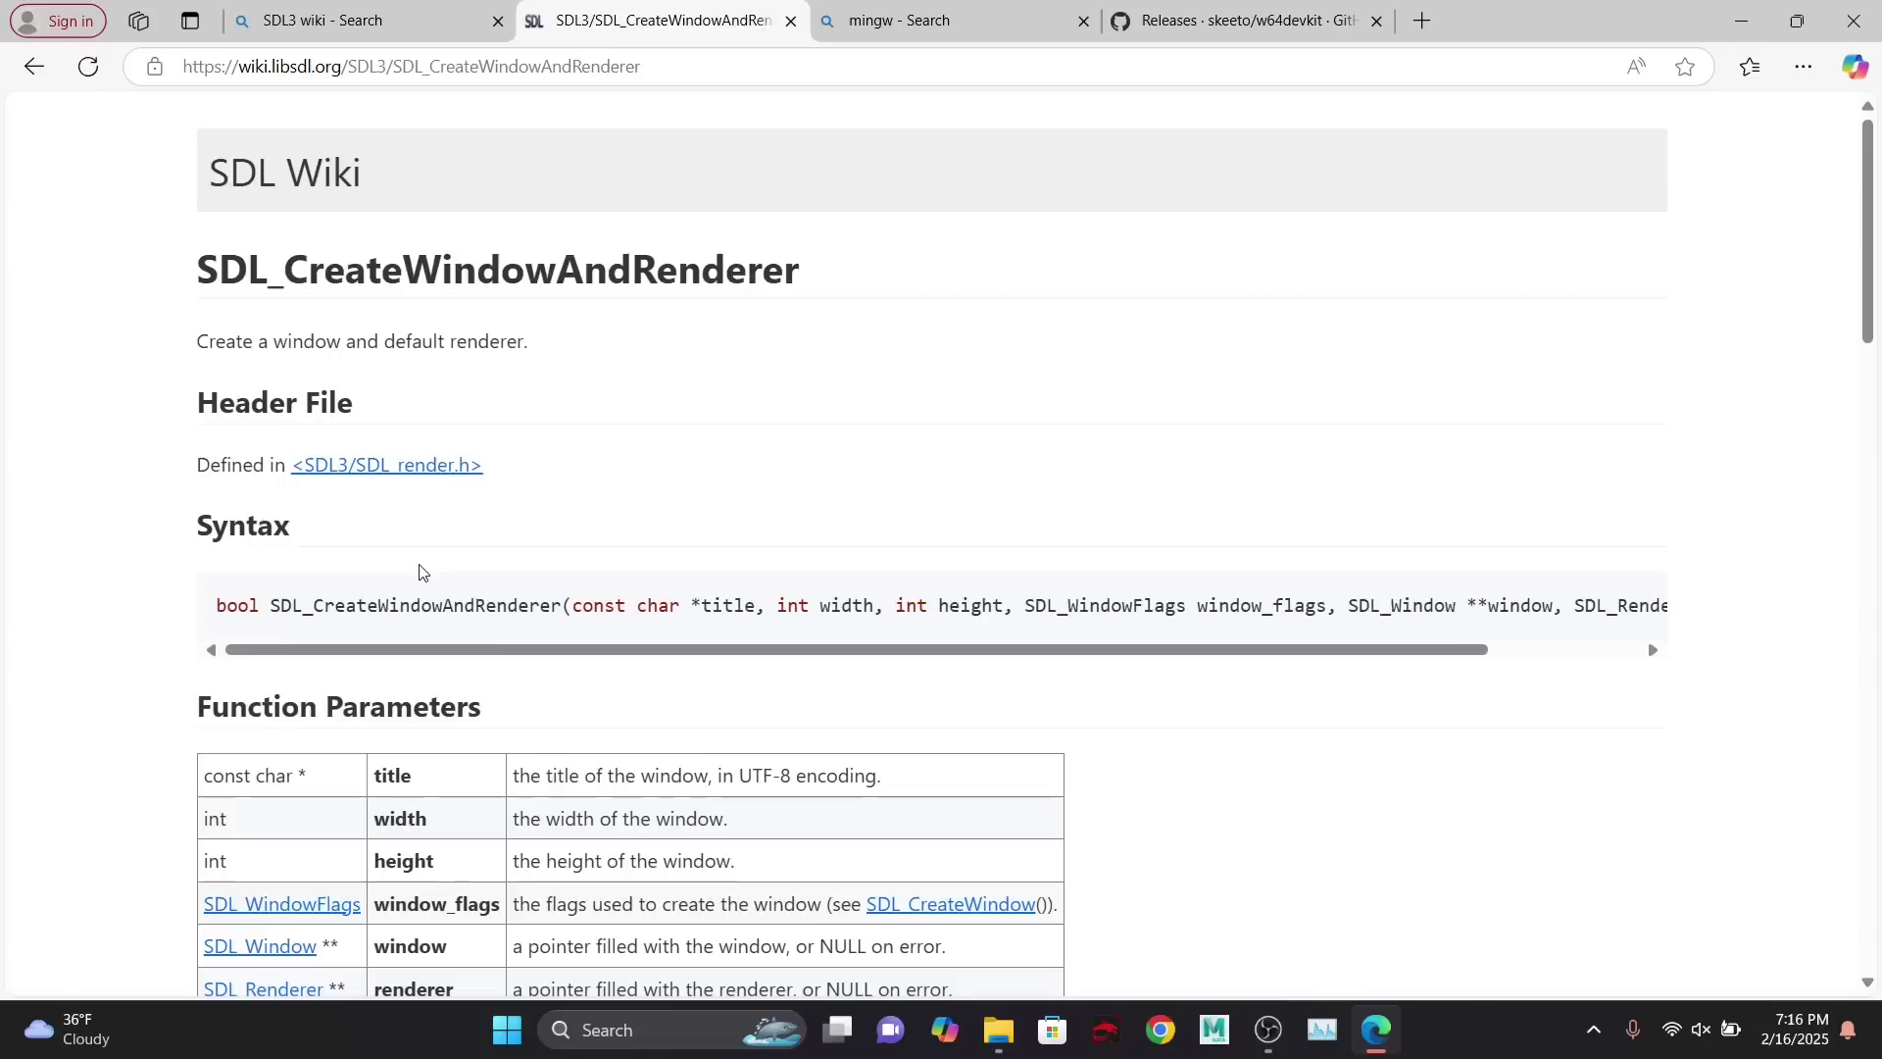
# - Copy the entire code example from the SDL_CreateWindowAndRenderer page, from the #include line to the closing brace
pyautogui.scroll(-5, 416, 631)
pyautogui.scroll(-5, 413, 632)
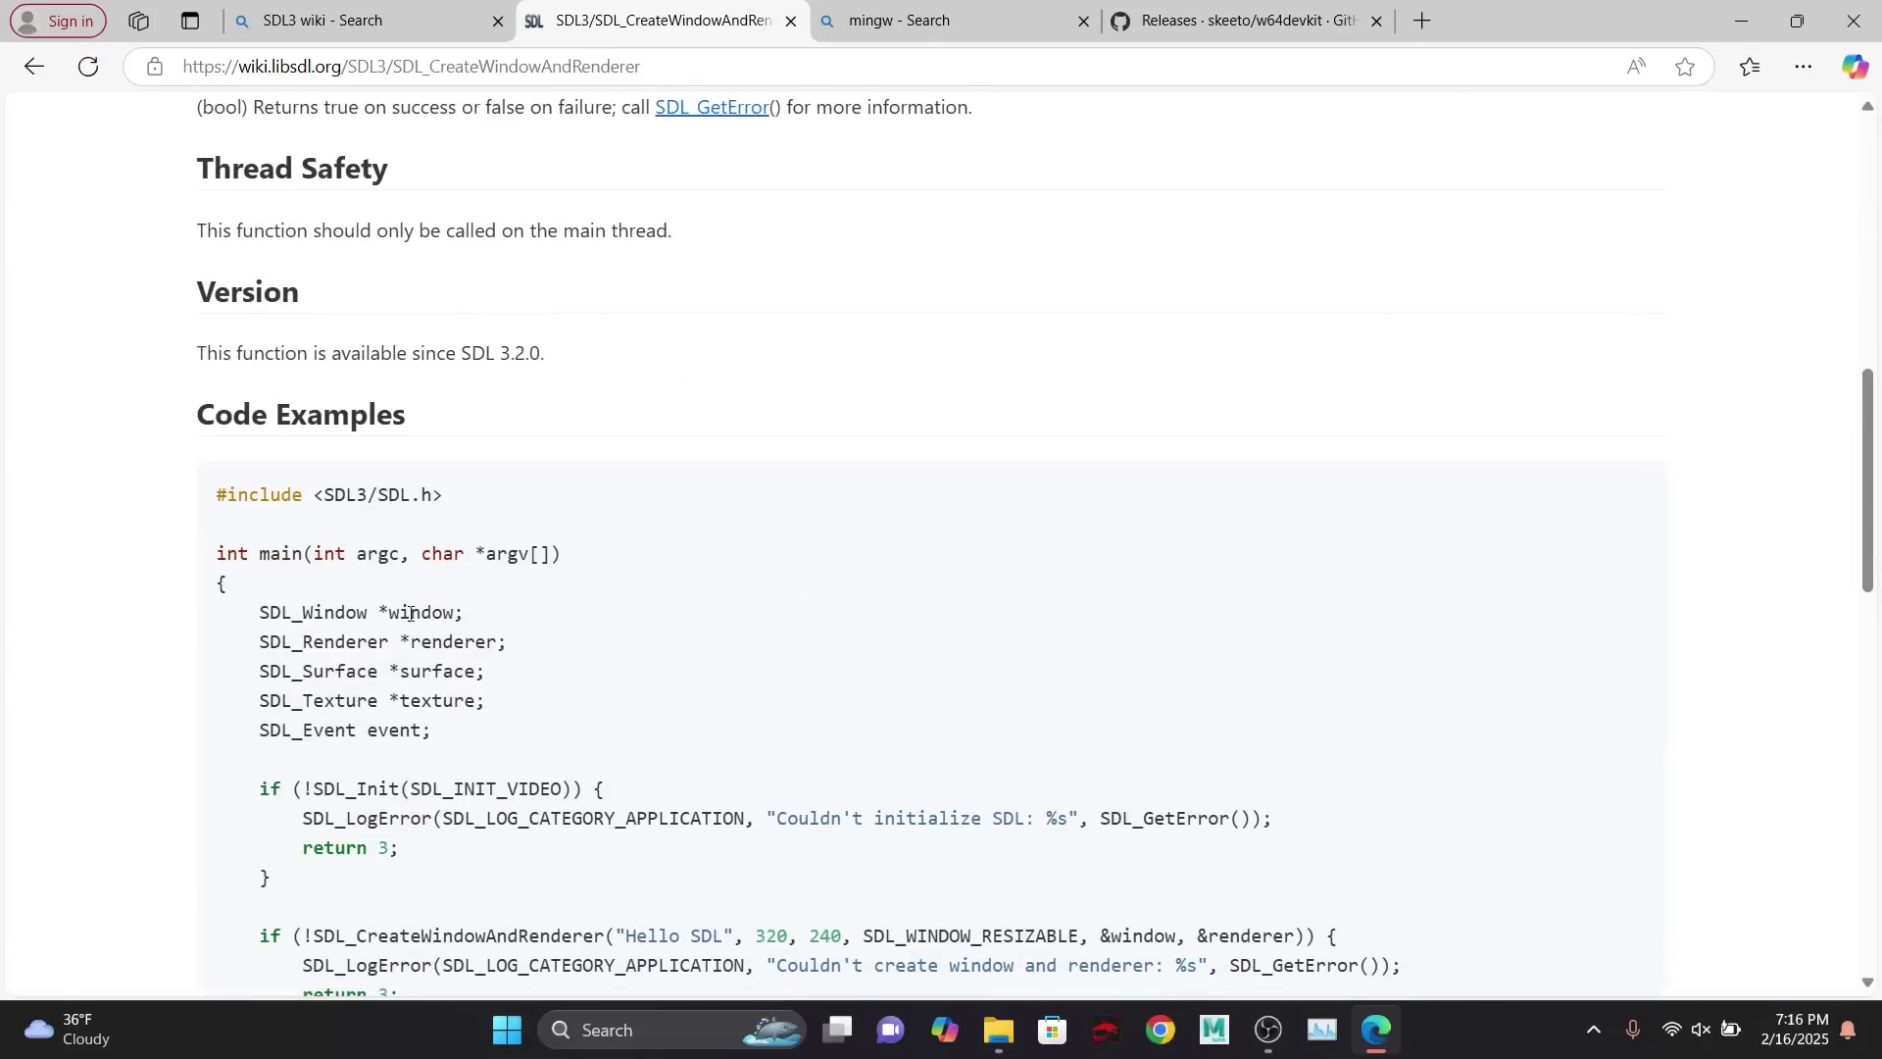
pyautogui.tripleClick(374, 512)
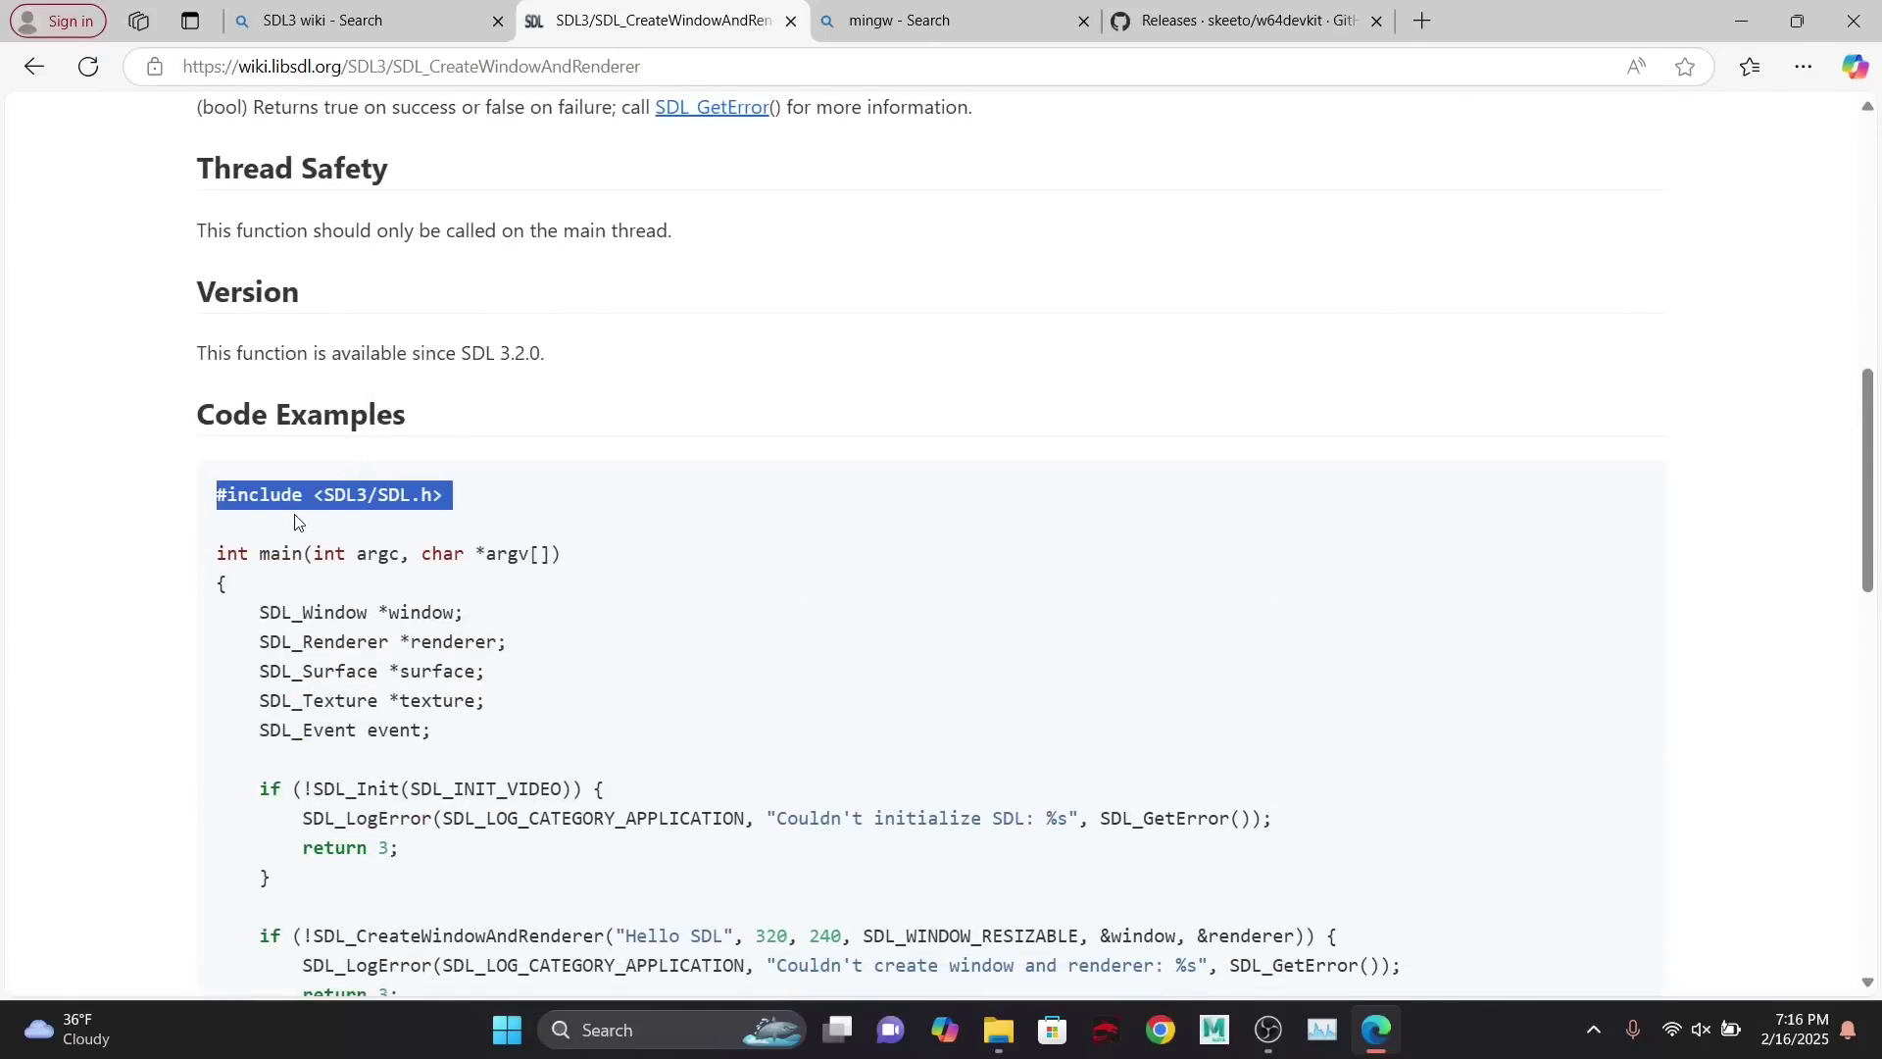
pyautogui.click(229, 502)
pyautogui.moveTo(216, 501); pyautogui.dragTo(520, 464)
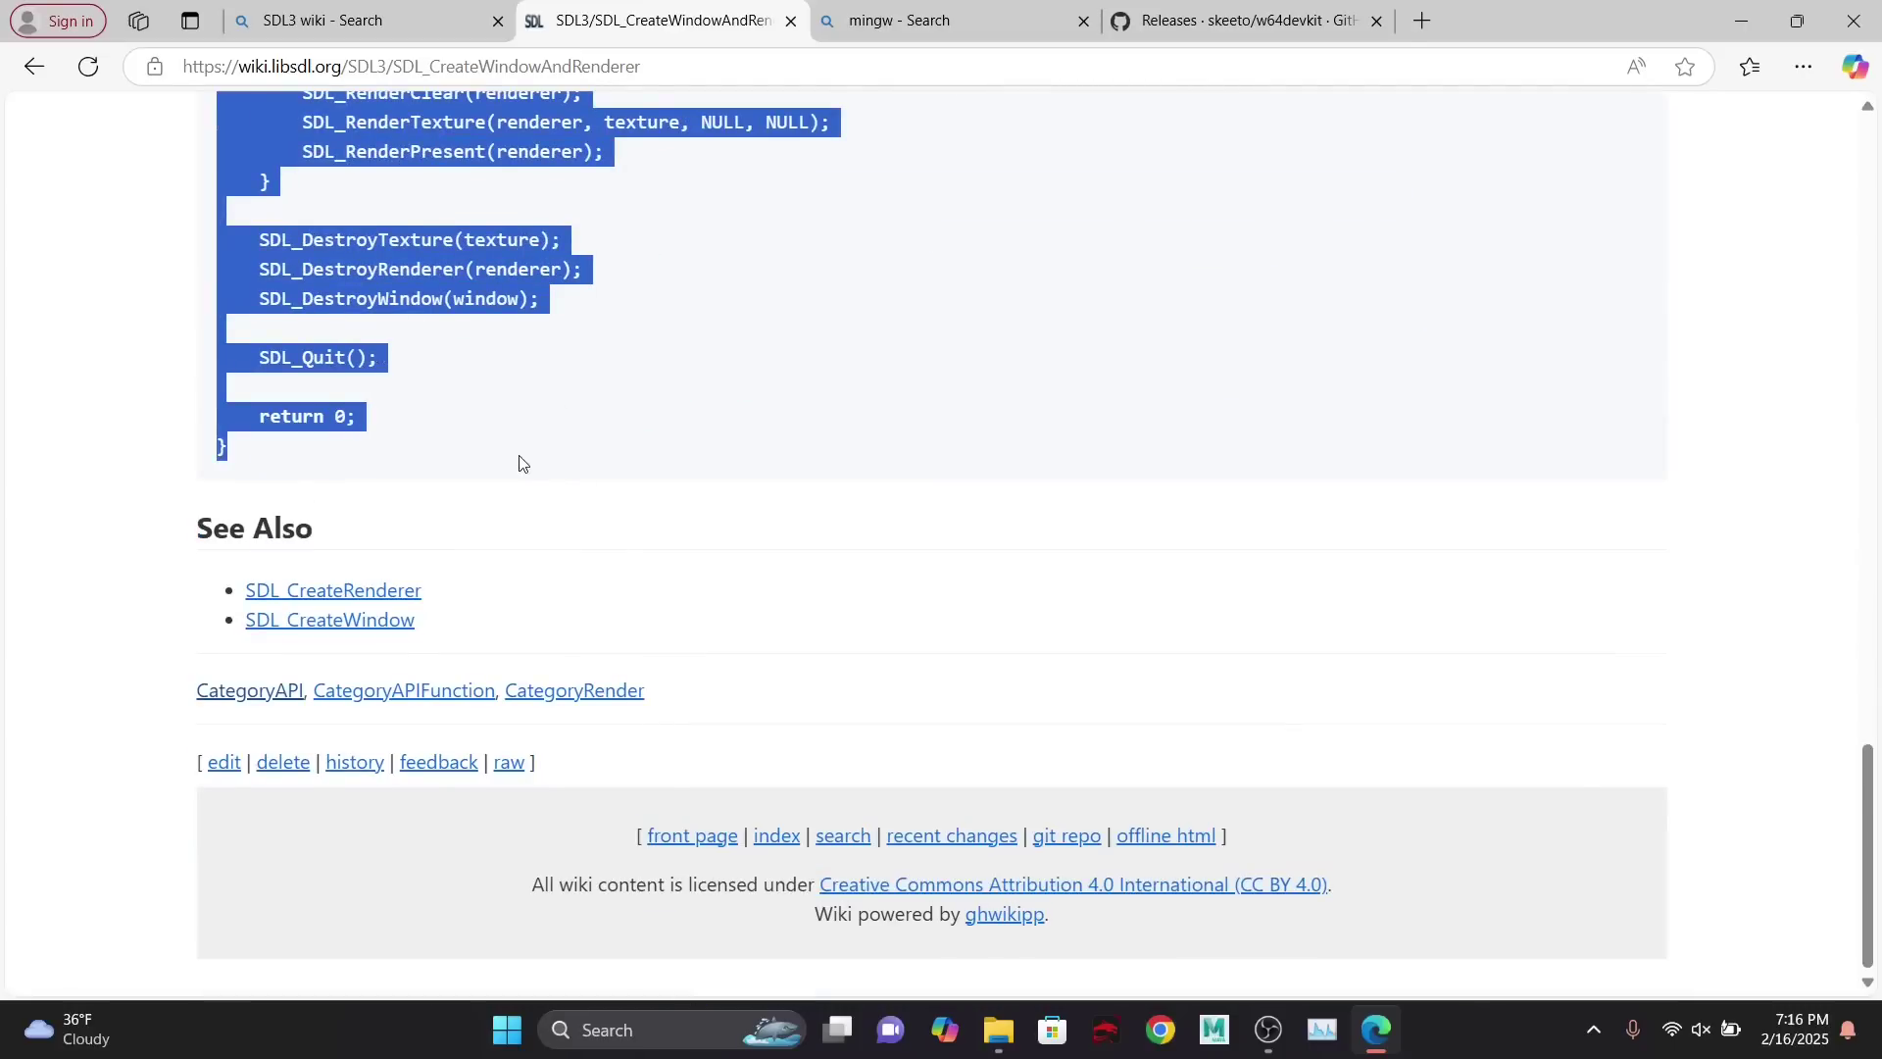
pyautogui.rightClick(468, 288)
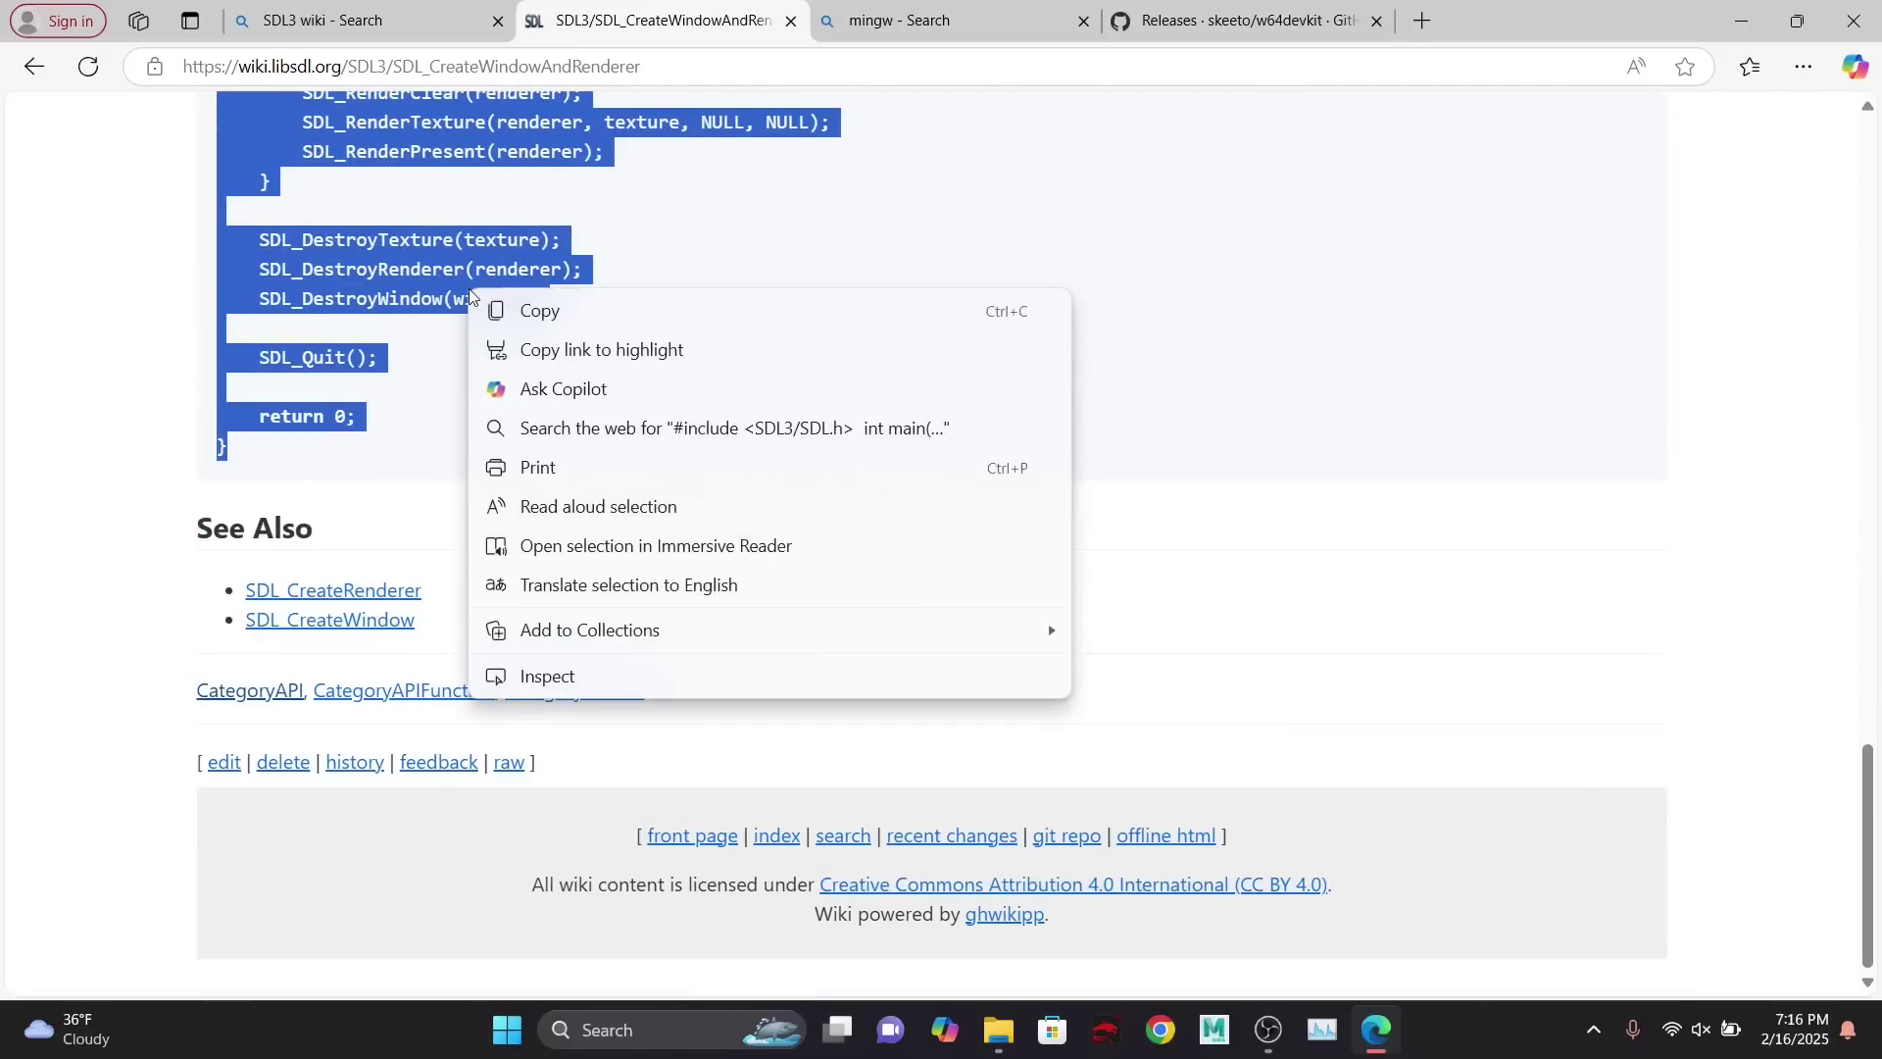
pyautogui.click(544, 311)
pyautogui.click(1012, 467)
# - Bring back File Explorer, paste the copied SDL3 code into a new Notepad document, and dock Notepad beside the folder window
pyautogui.click(996, 1028)
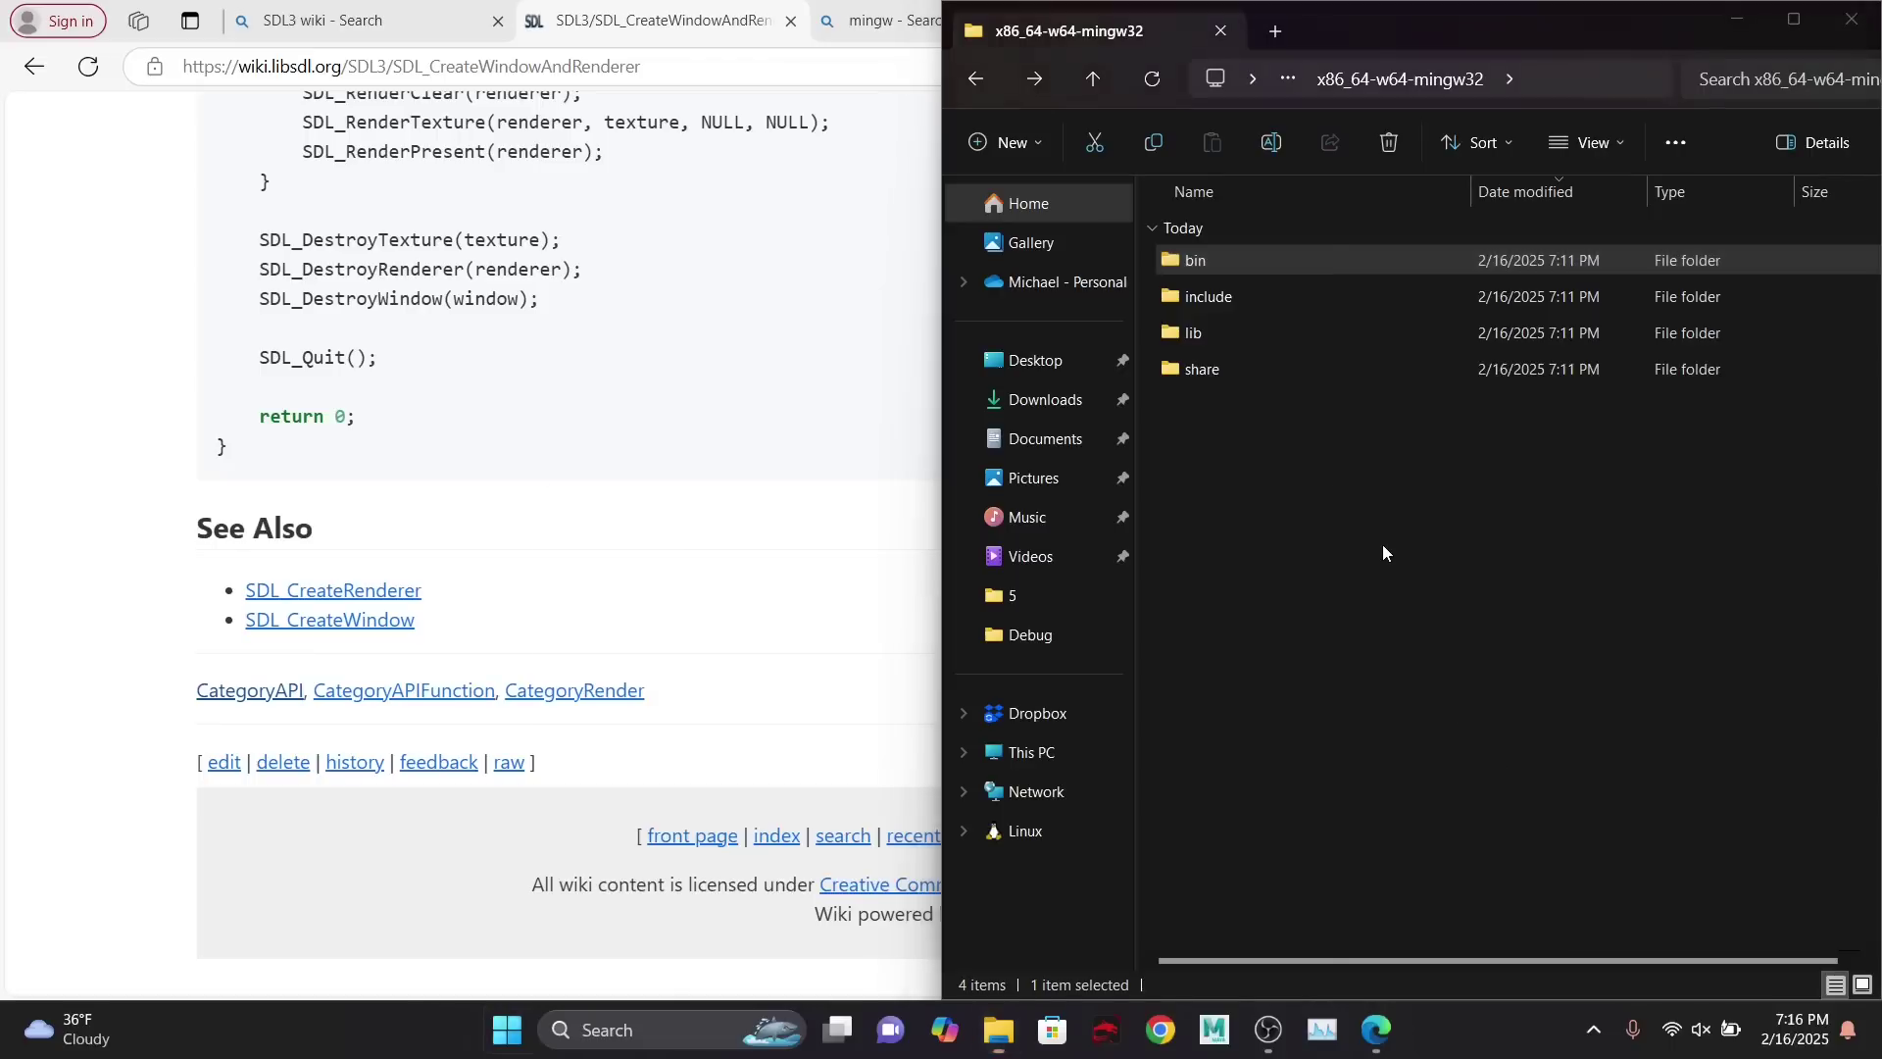
pyautogui.press('super')
pyautogui.write('note')
pyautogui.press('Return')
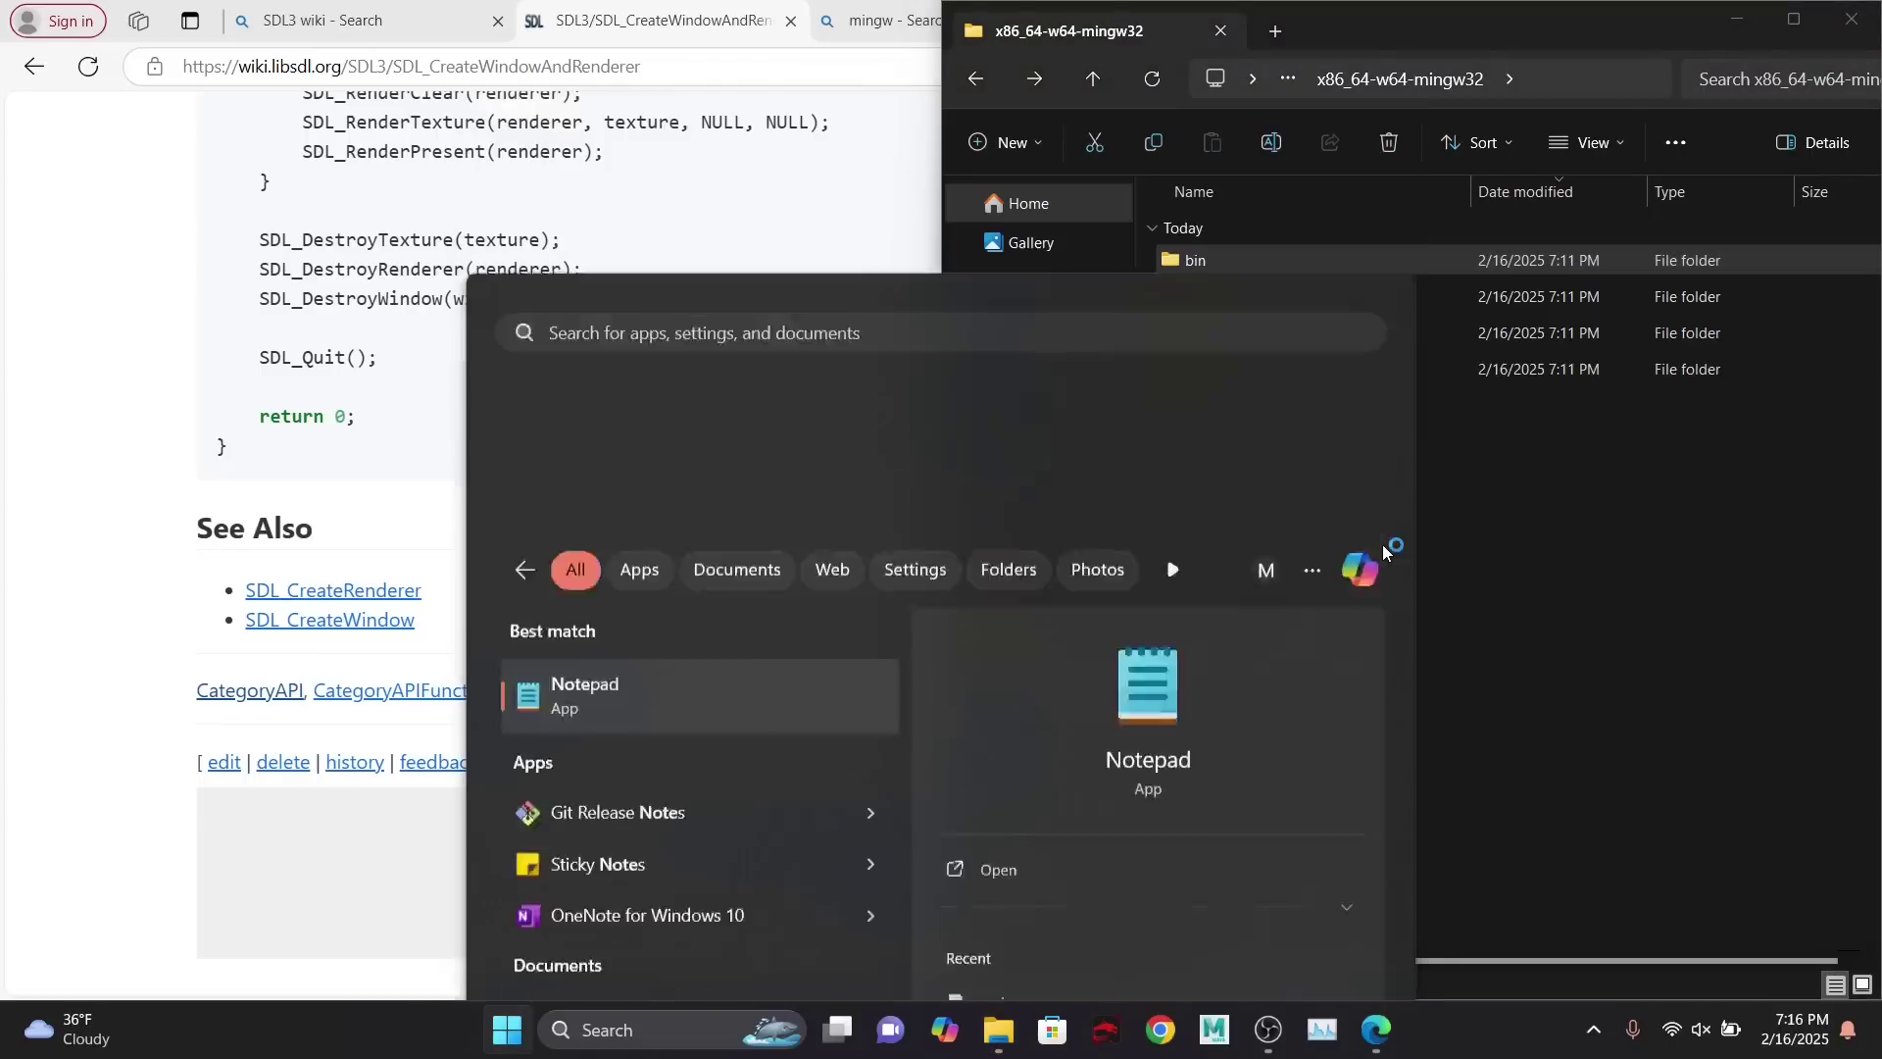
pyautogui.hotkey('ctrl', 'v')
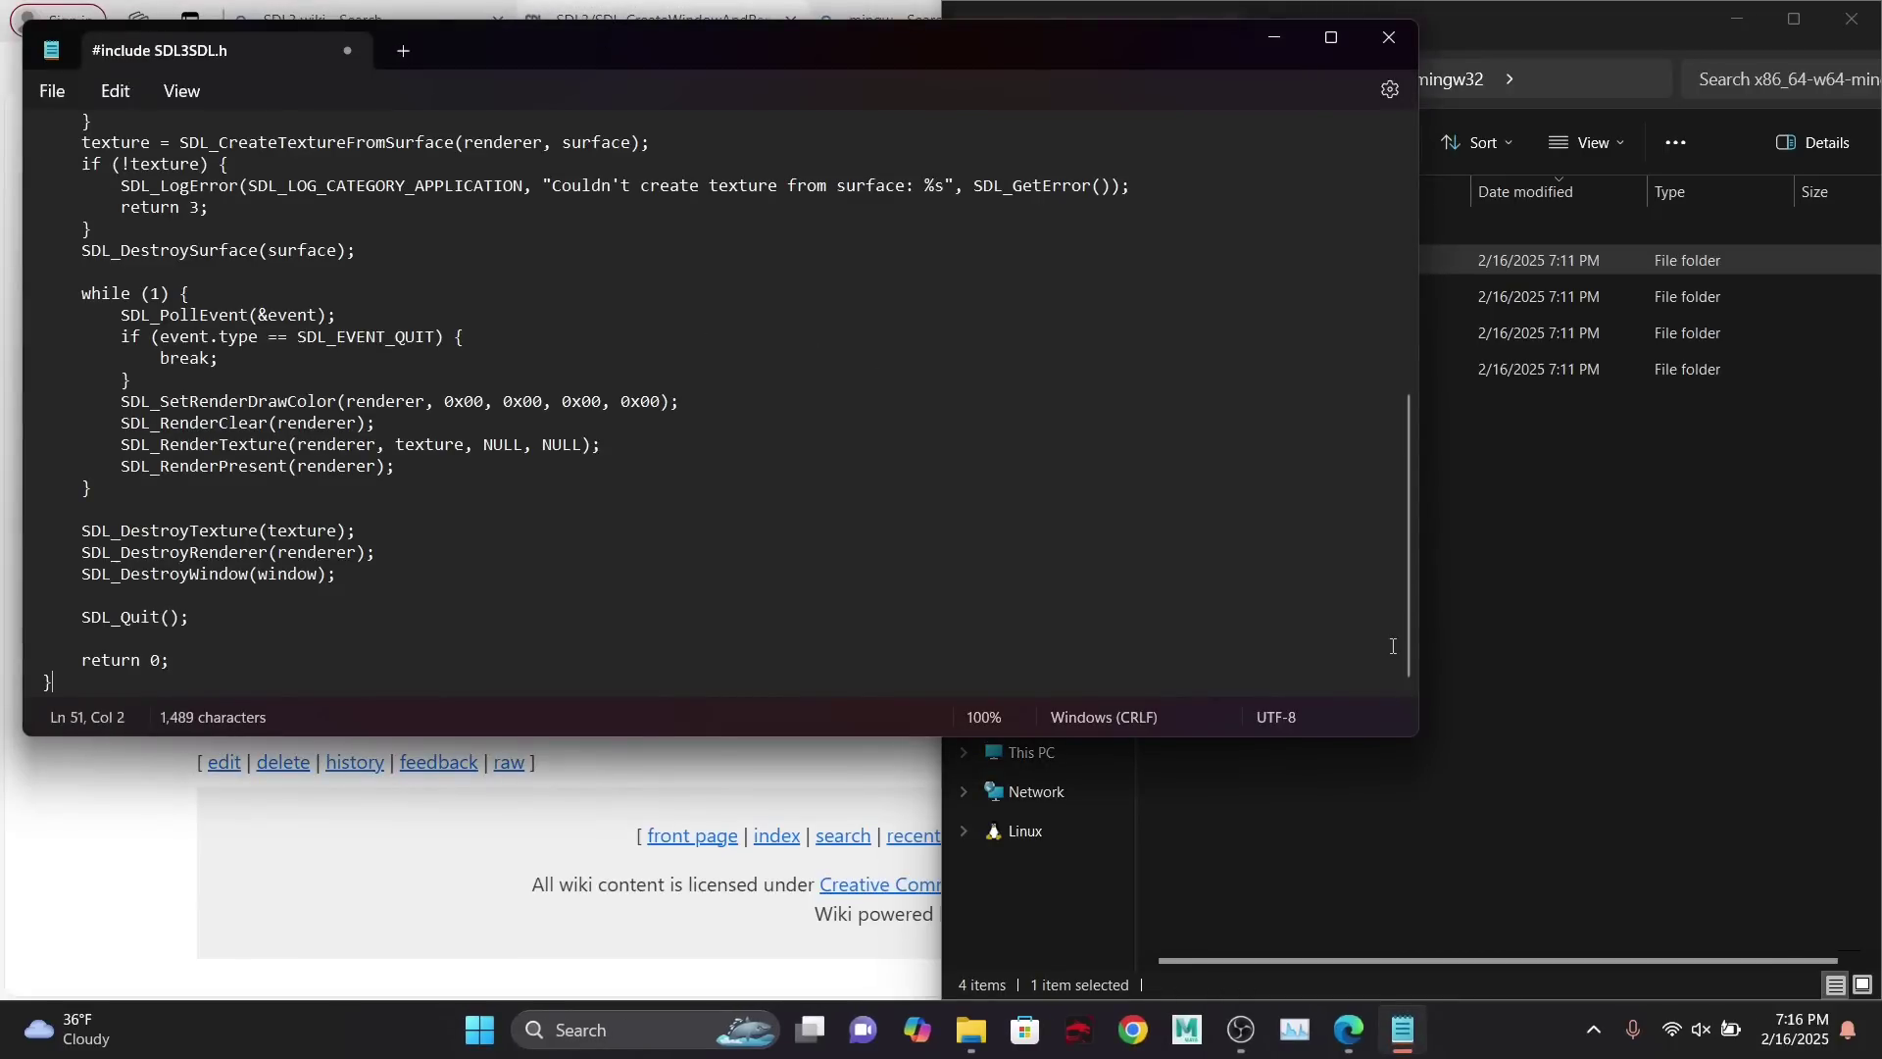
pyautogui.press('super+Left')
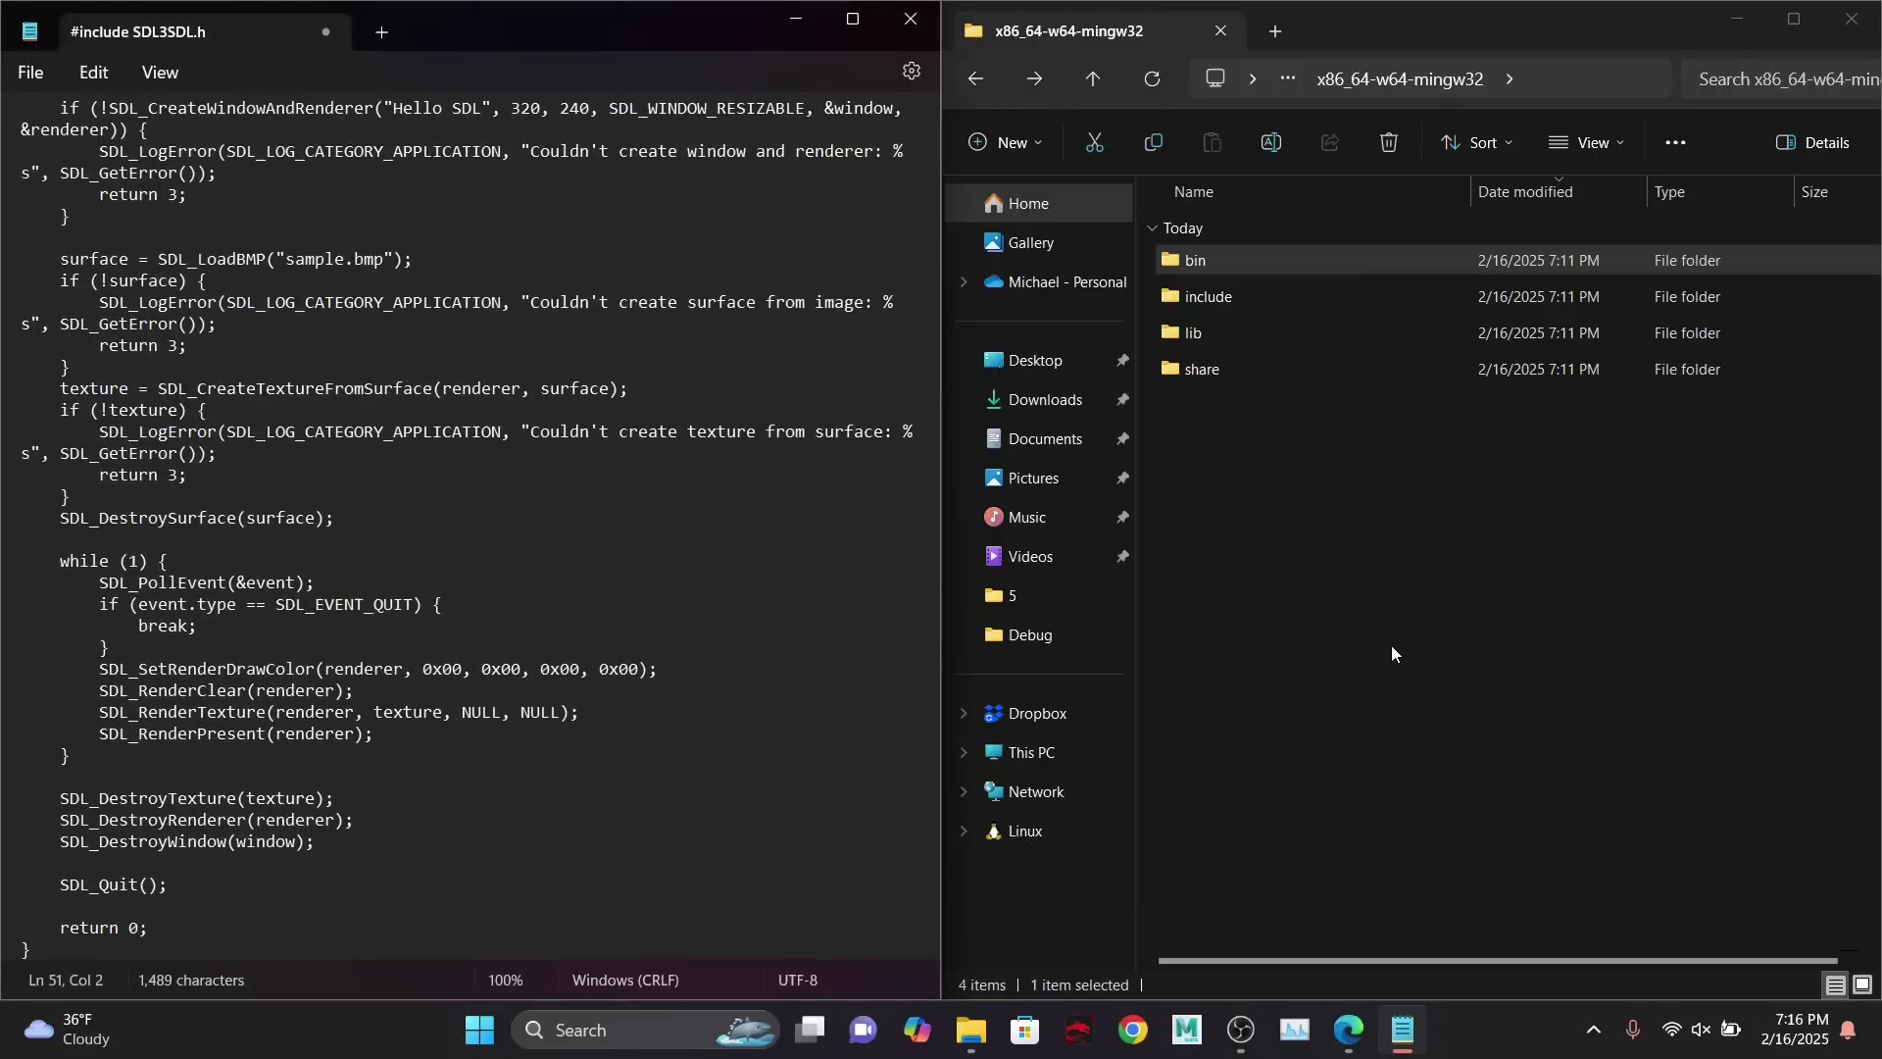
# - Save the pasted SDL3 code as main.cpp in the Downloads folder
pyautogui.click(450, 351)
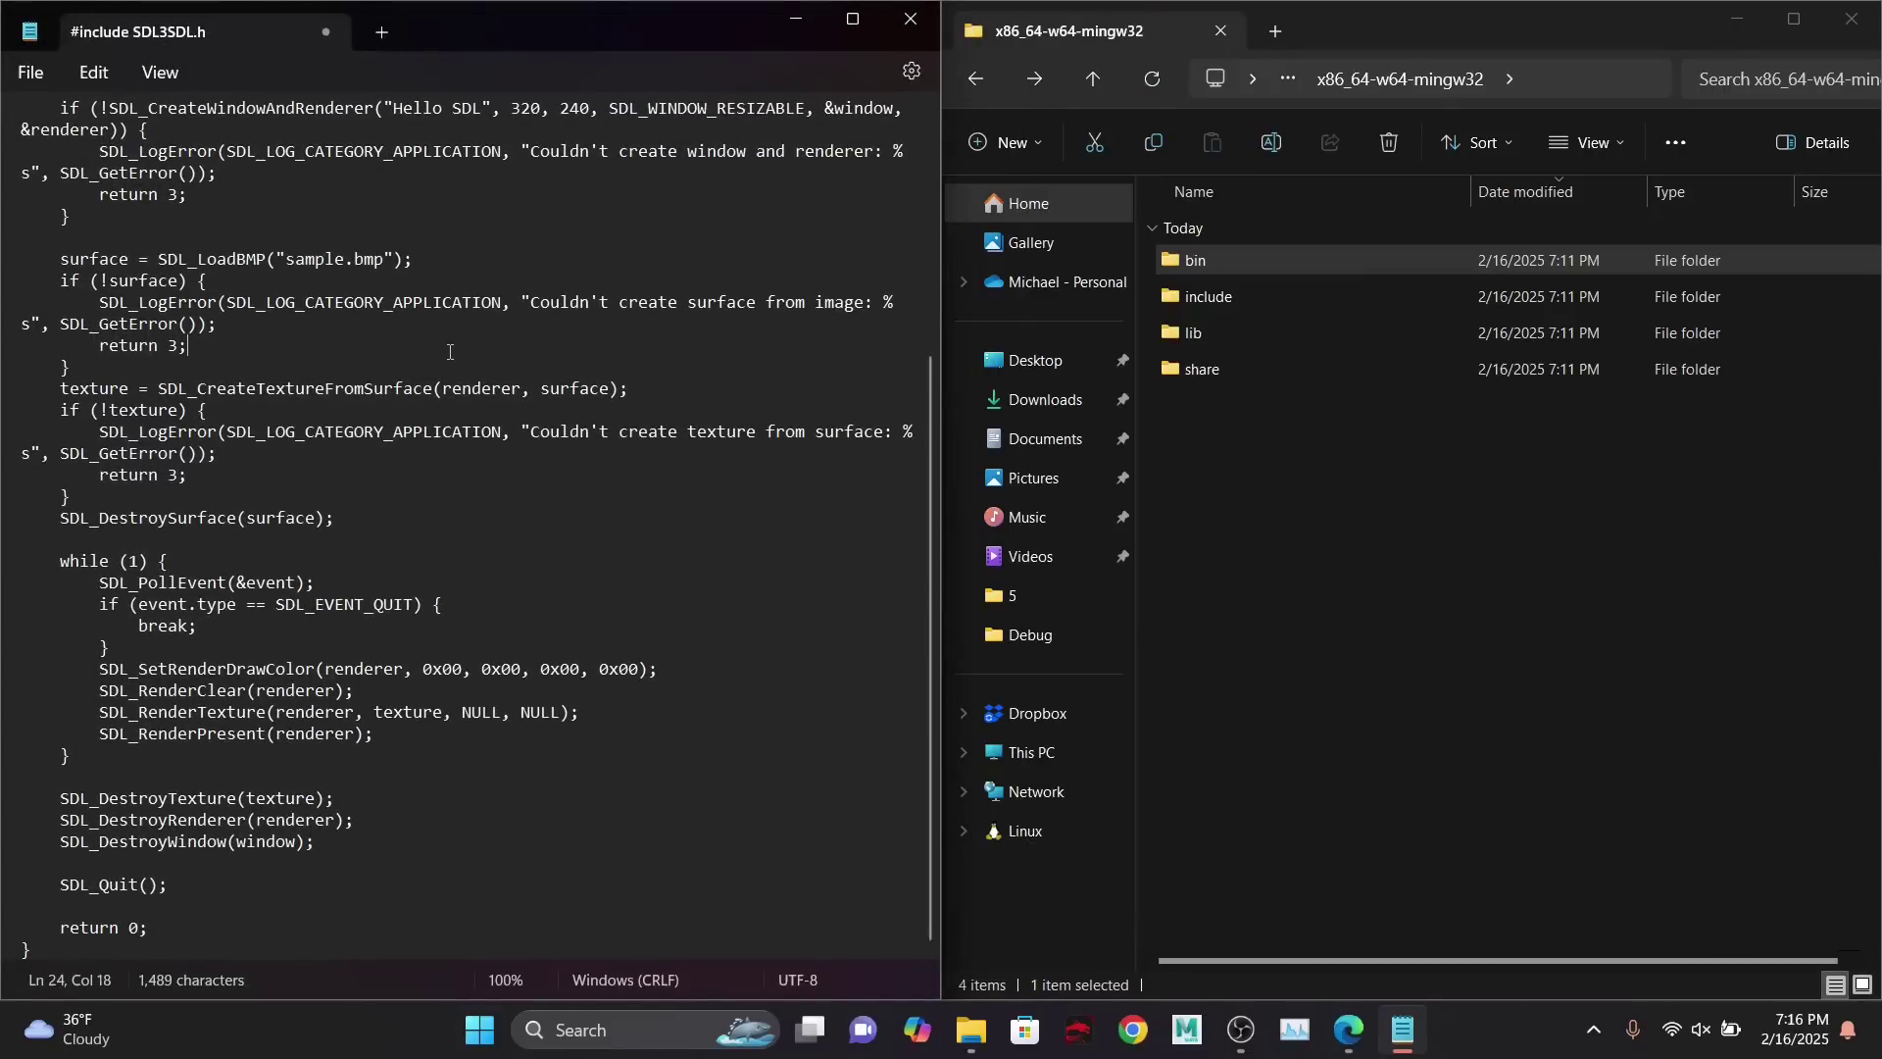
pyautogui.scroll(6, 449, 351)
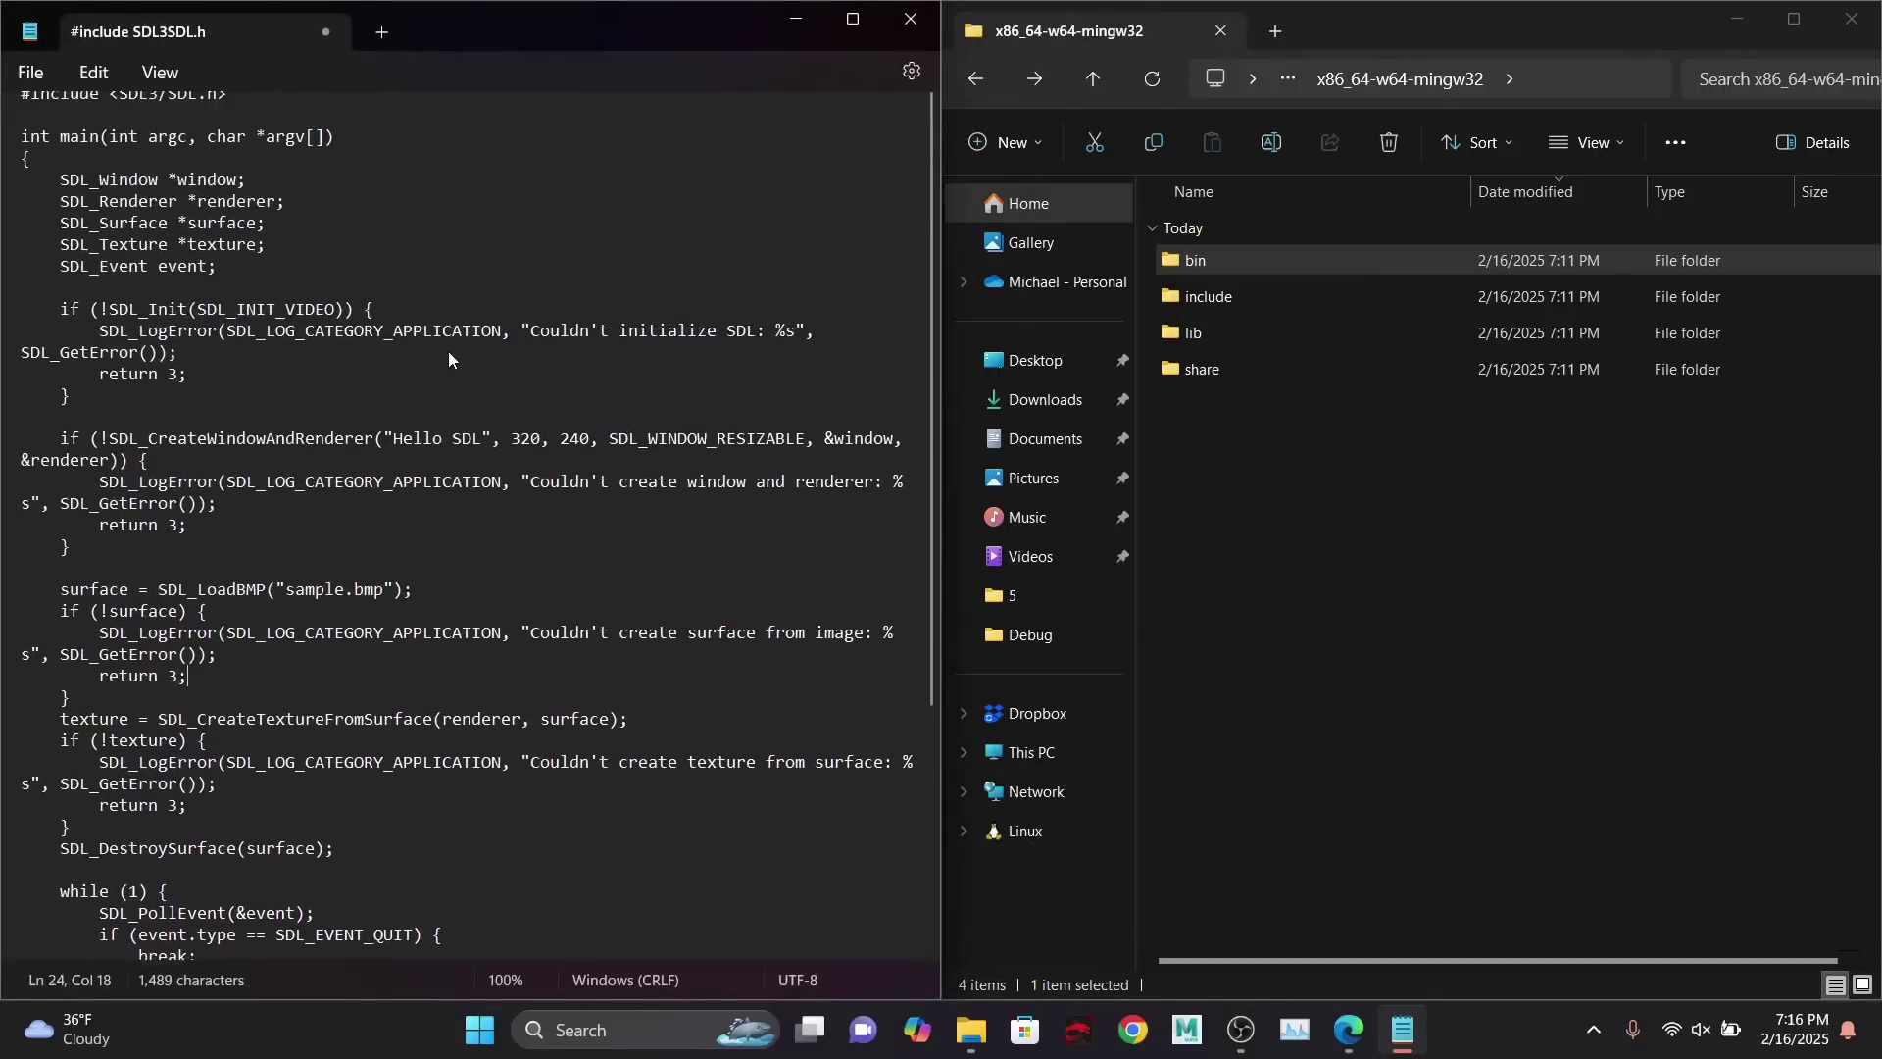
pyautogui.click(449, 351)
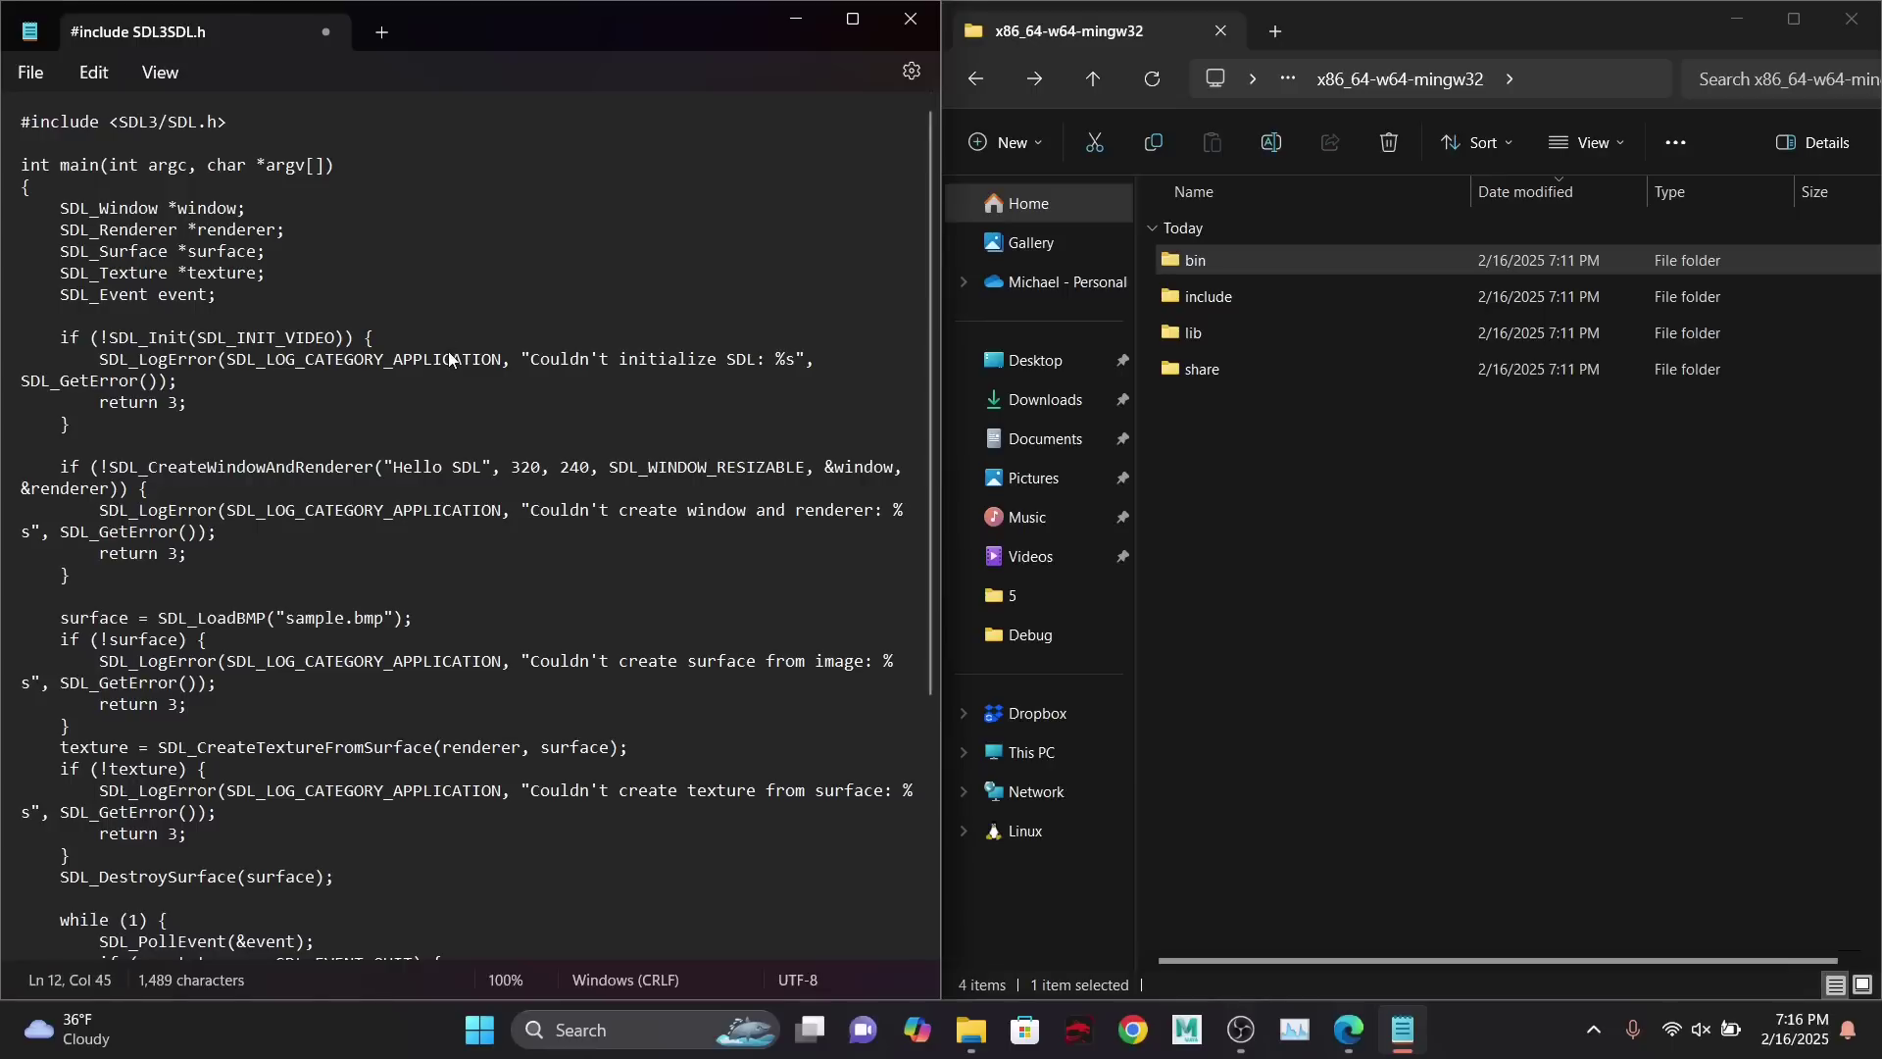
pyautogui.hotkey('ctrl', 's')
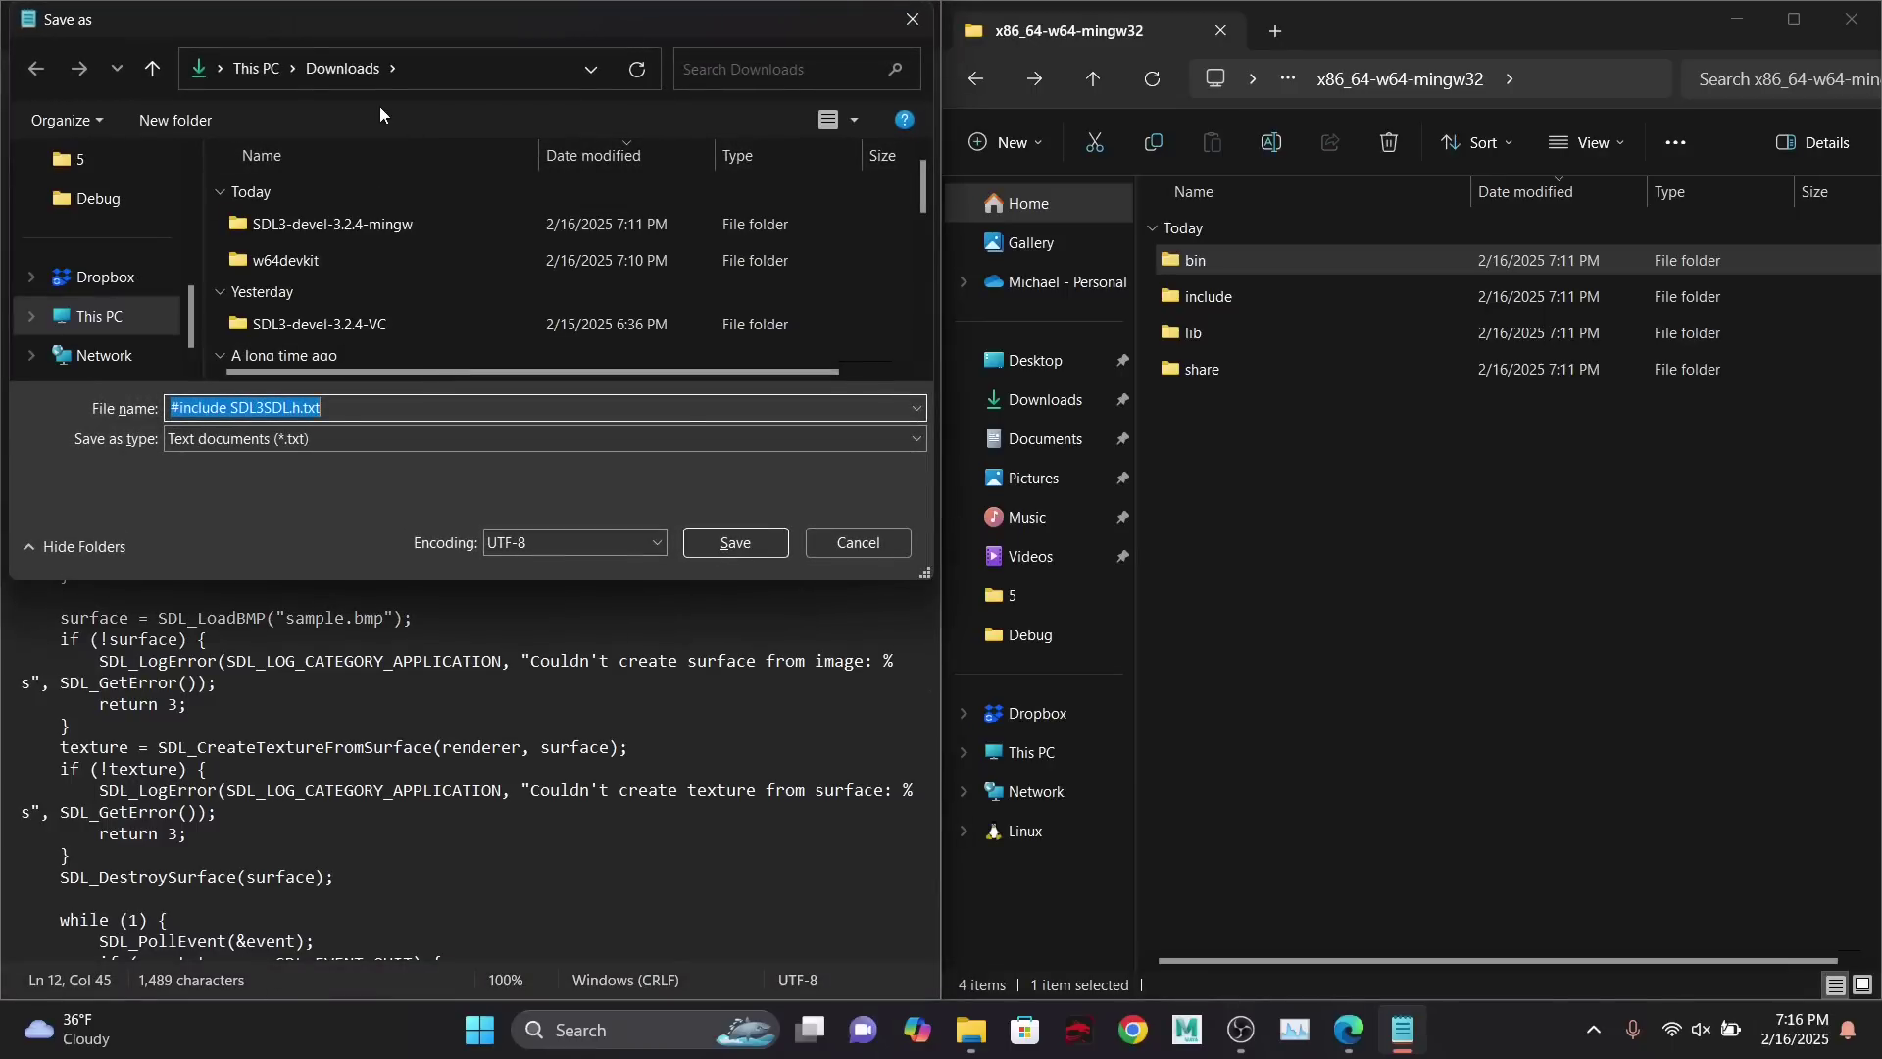
pyautogui.click(427, 405)
pyautogui.press('BackSpace')
pyautogui.press('BackSpace')
pyautogui.press('BackSpace')
pyautogui.press('BackSpace')
pyautogui.press('BackSpace')
pyautogui.press('BackSpace')
pyautogui.press('BackSpace')
pyautogui.press('BackSpace')
pyautogui.press('BackSpace')
pyautogui.press('BackSpace')
pyautogui.press('BackSpace')
pyautogui.press('BackSpace')
pyautogui.press('BackSpace')
pyautogui.press('BackSpace')
pyautogui.press('BackSpace')
pyautogui.press('BackSpace')
pyautogui.press('BackSpace')
pyautogui.press('BackSpace')
pyautogui.press('BackSpace')
pyautogui.press('BackSpace')
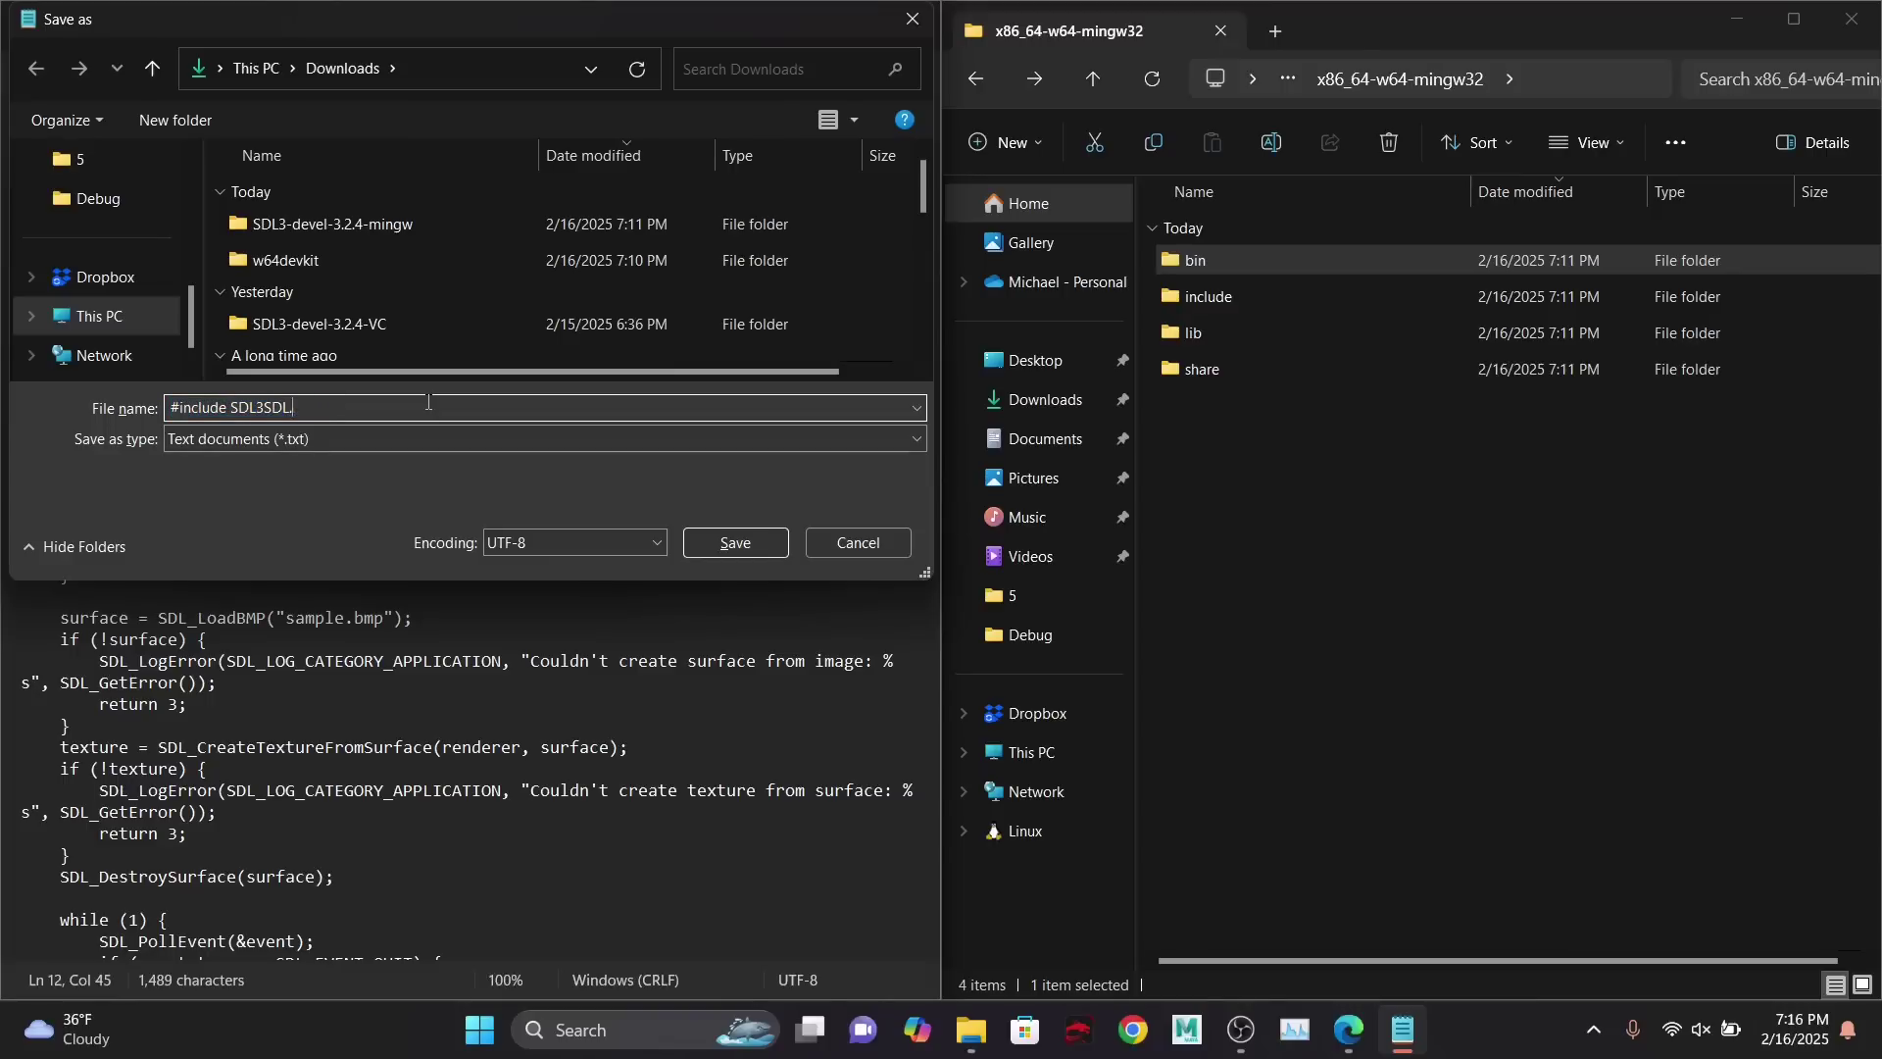
pyautogui.write('main.cpp')
pyautogui.press('Return')
pyautogui.tripleClick(317, 251)
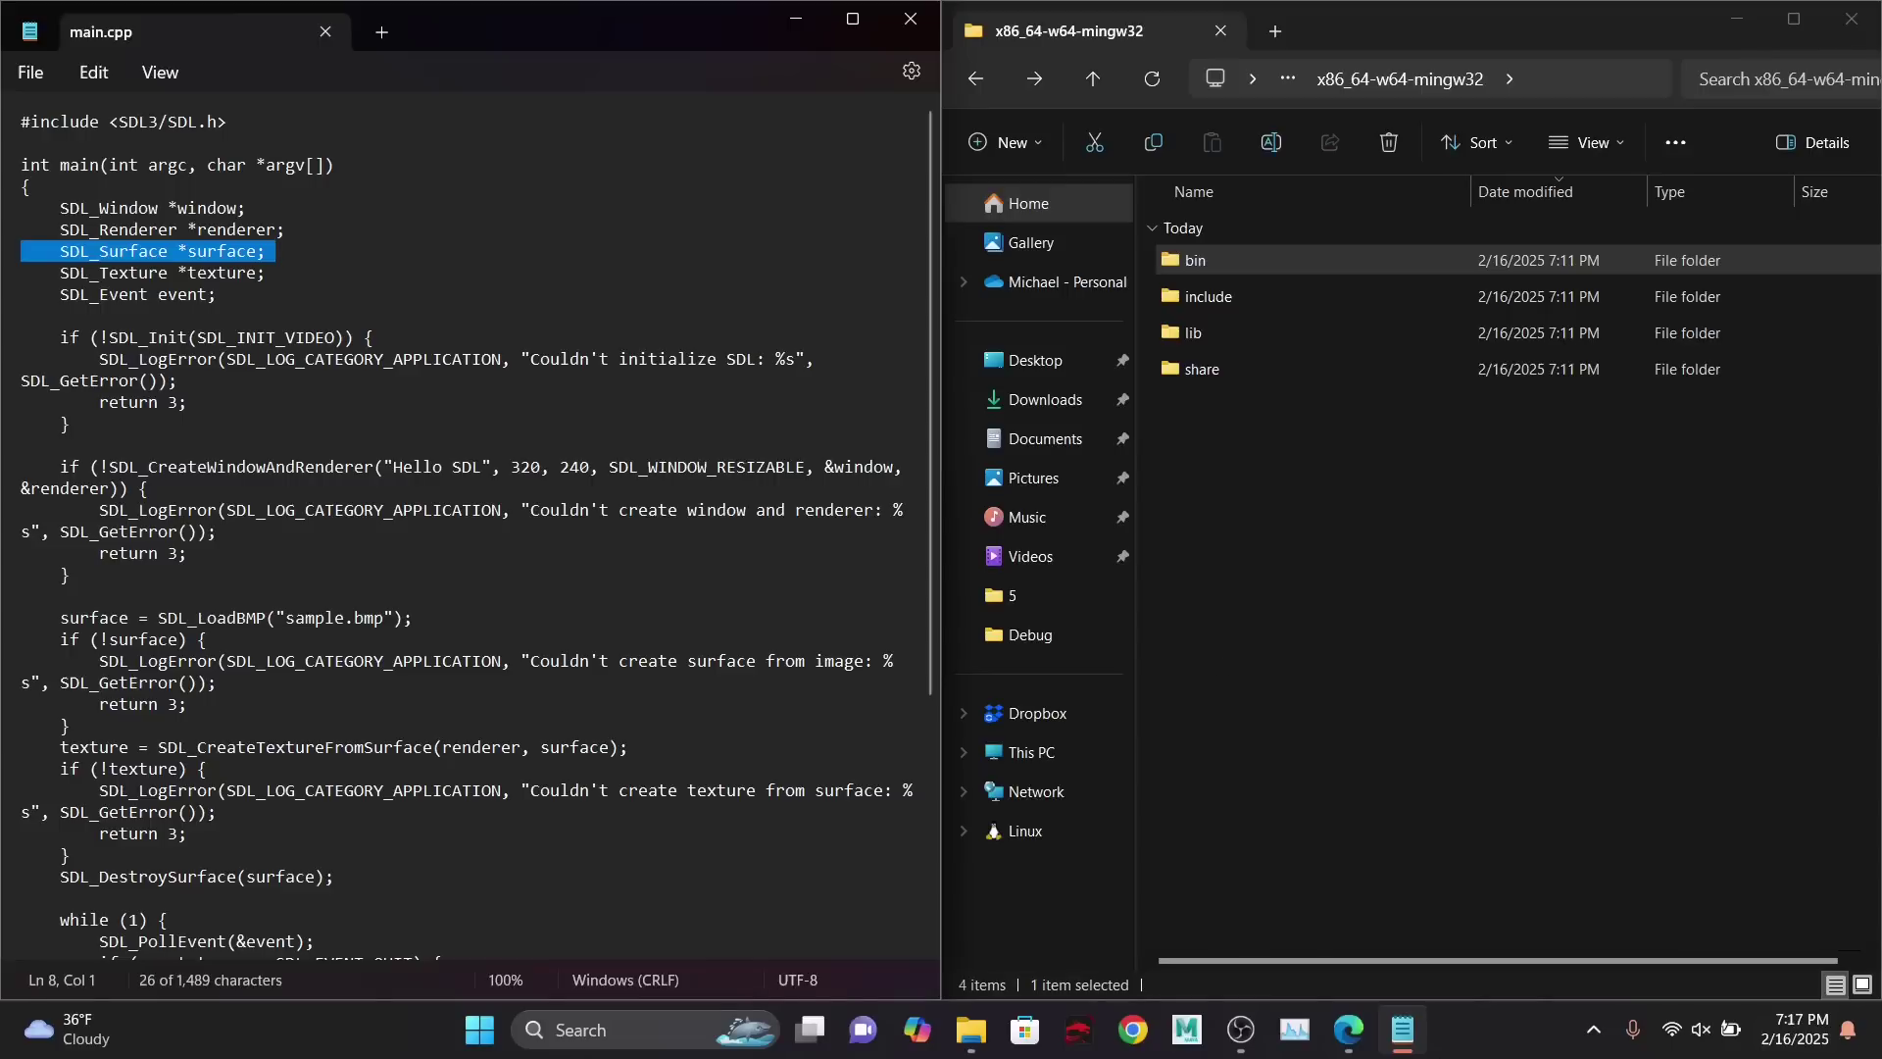
pyautogui.click(618, 414)
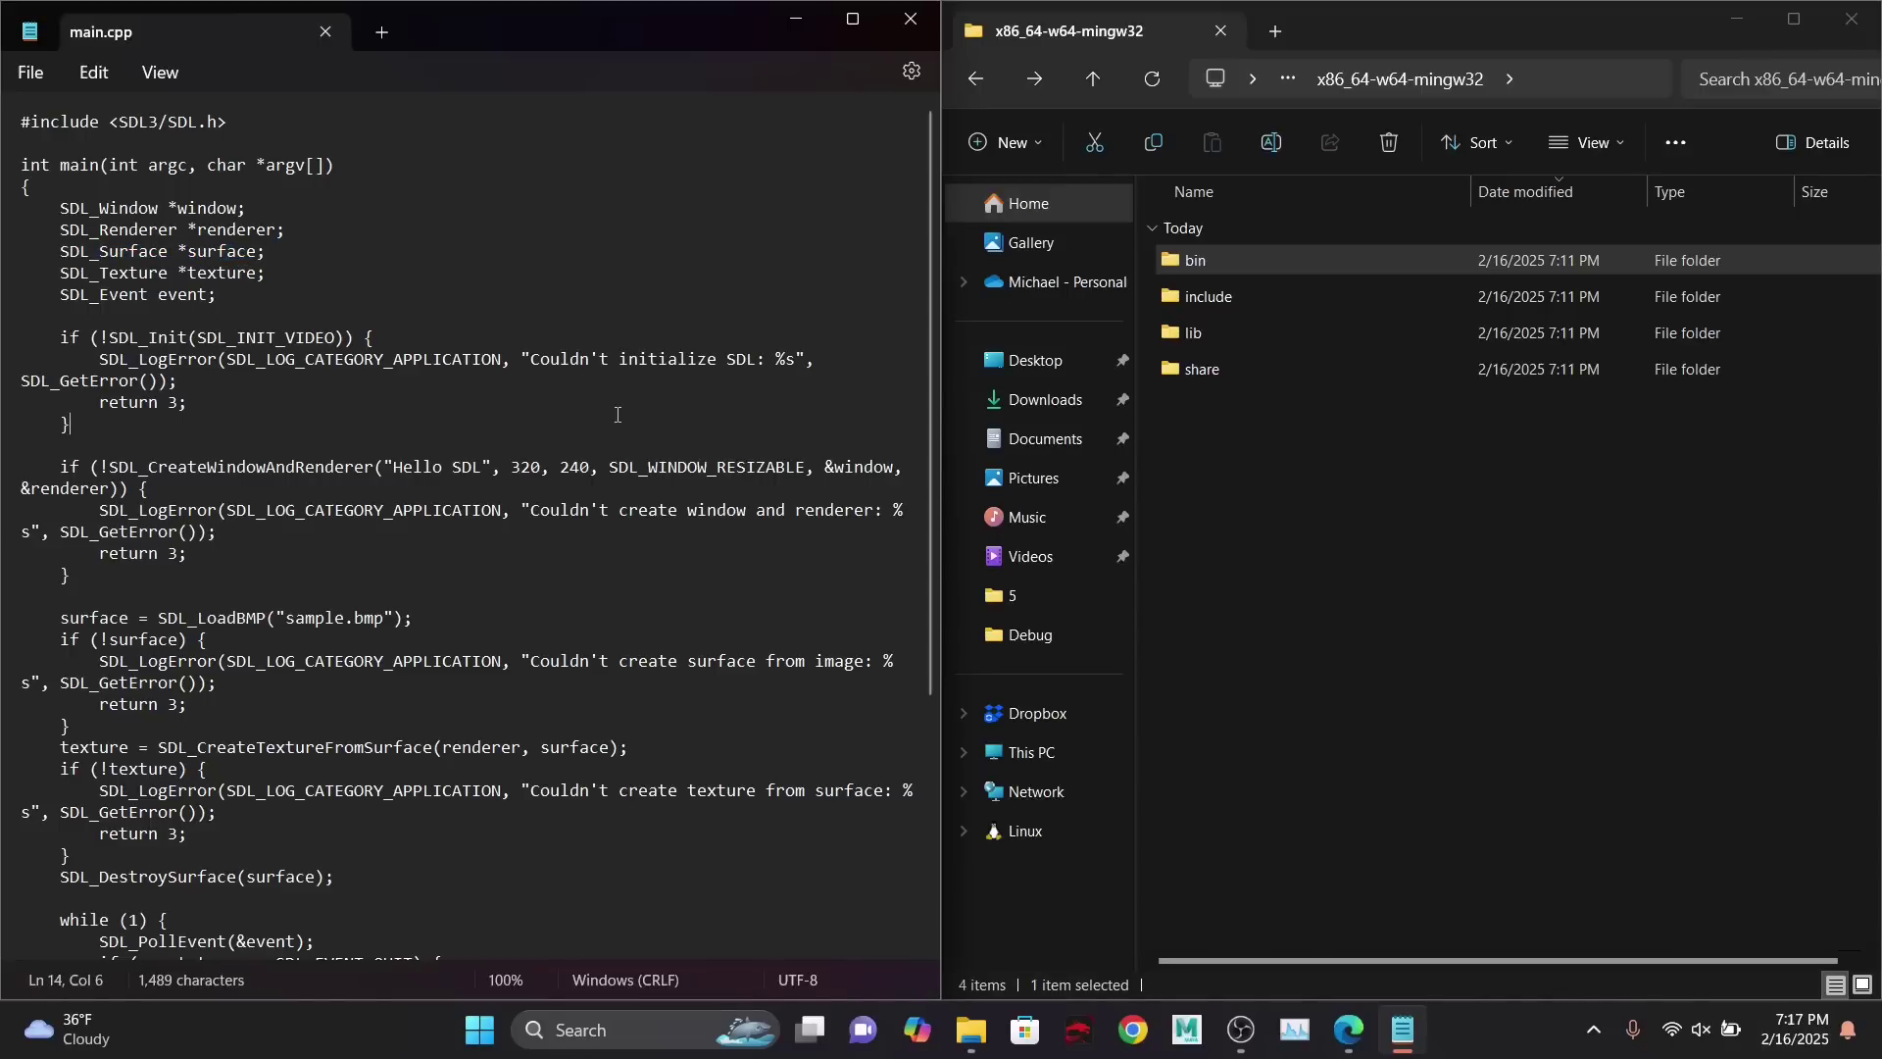
# - Open Command Prompt and change the working directory to Downloads
pyautogui.press('super')
pyautogui.write('cmd')
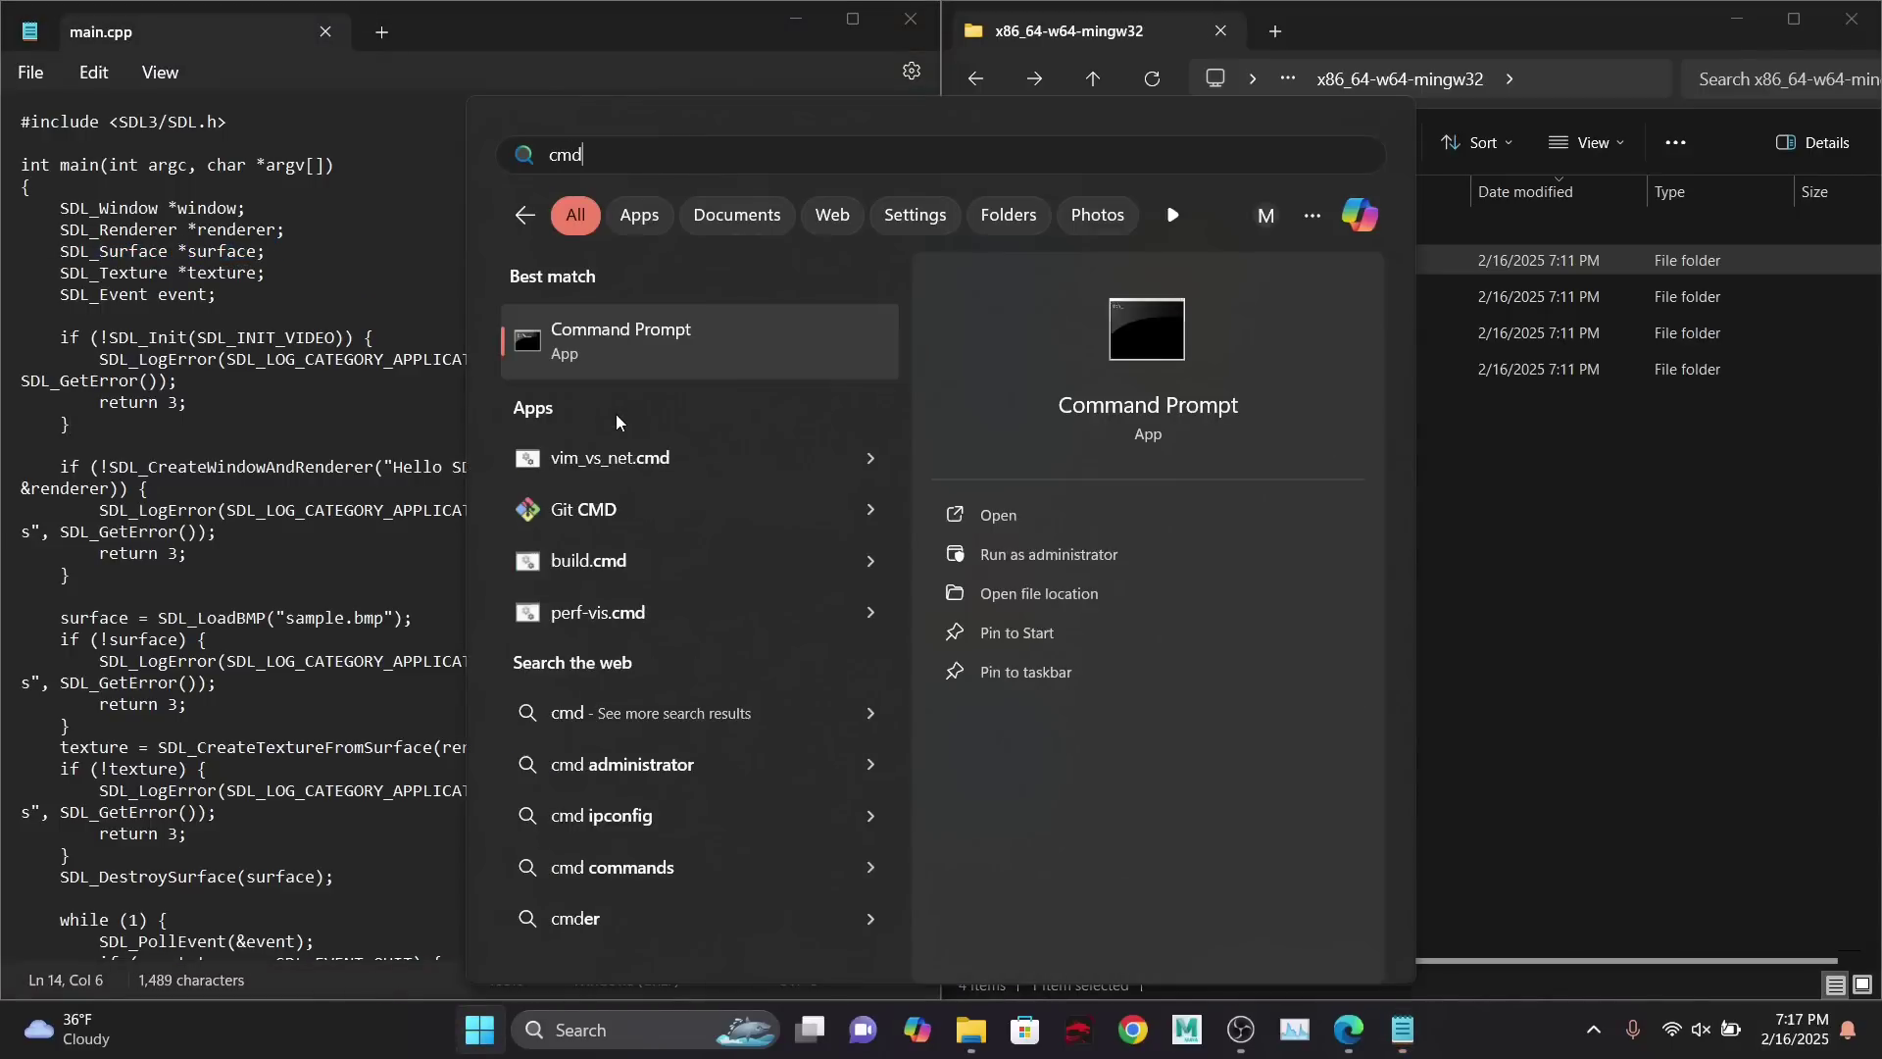
pyautogui.press('Return')
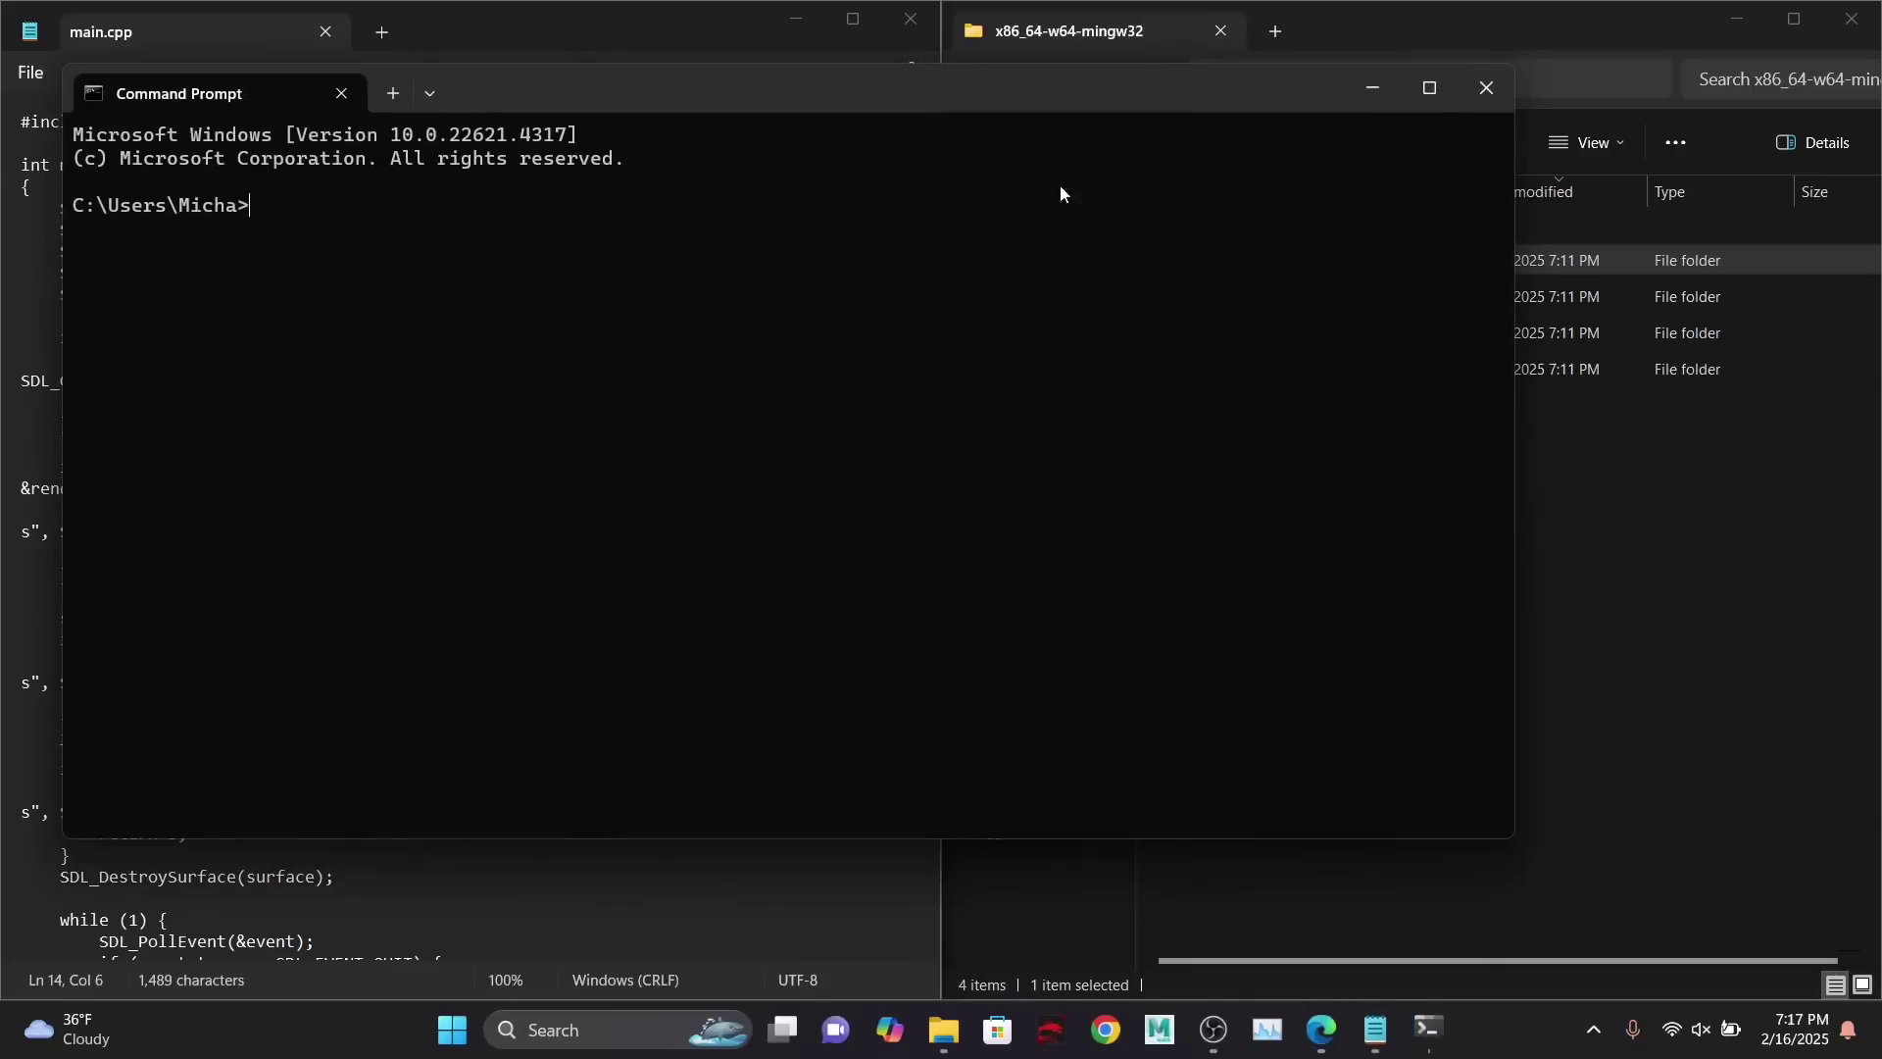
pyautogui.write('cd')
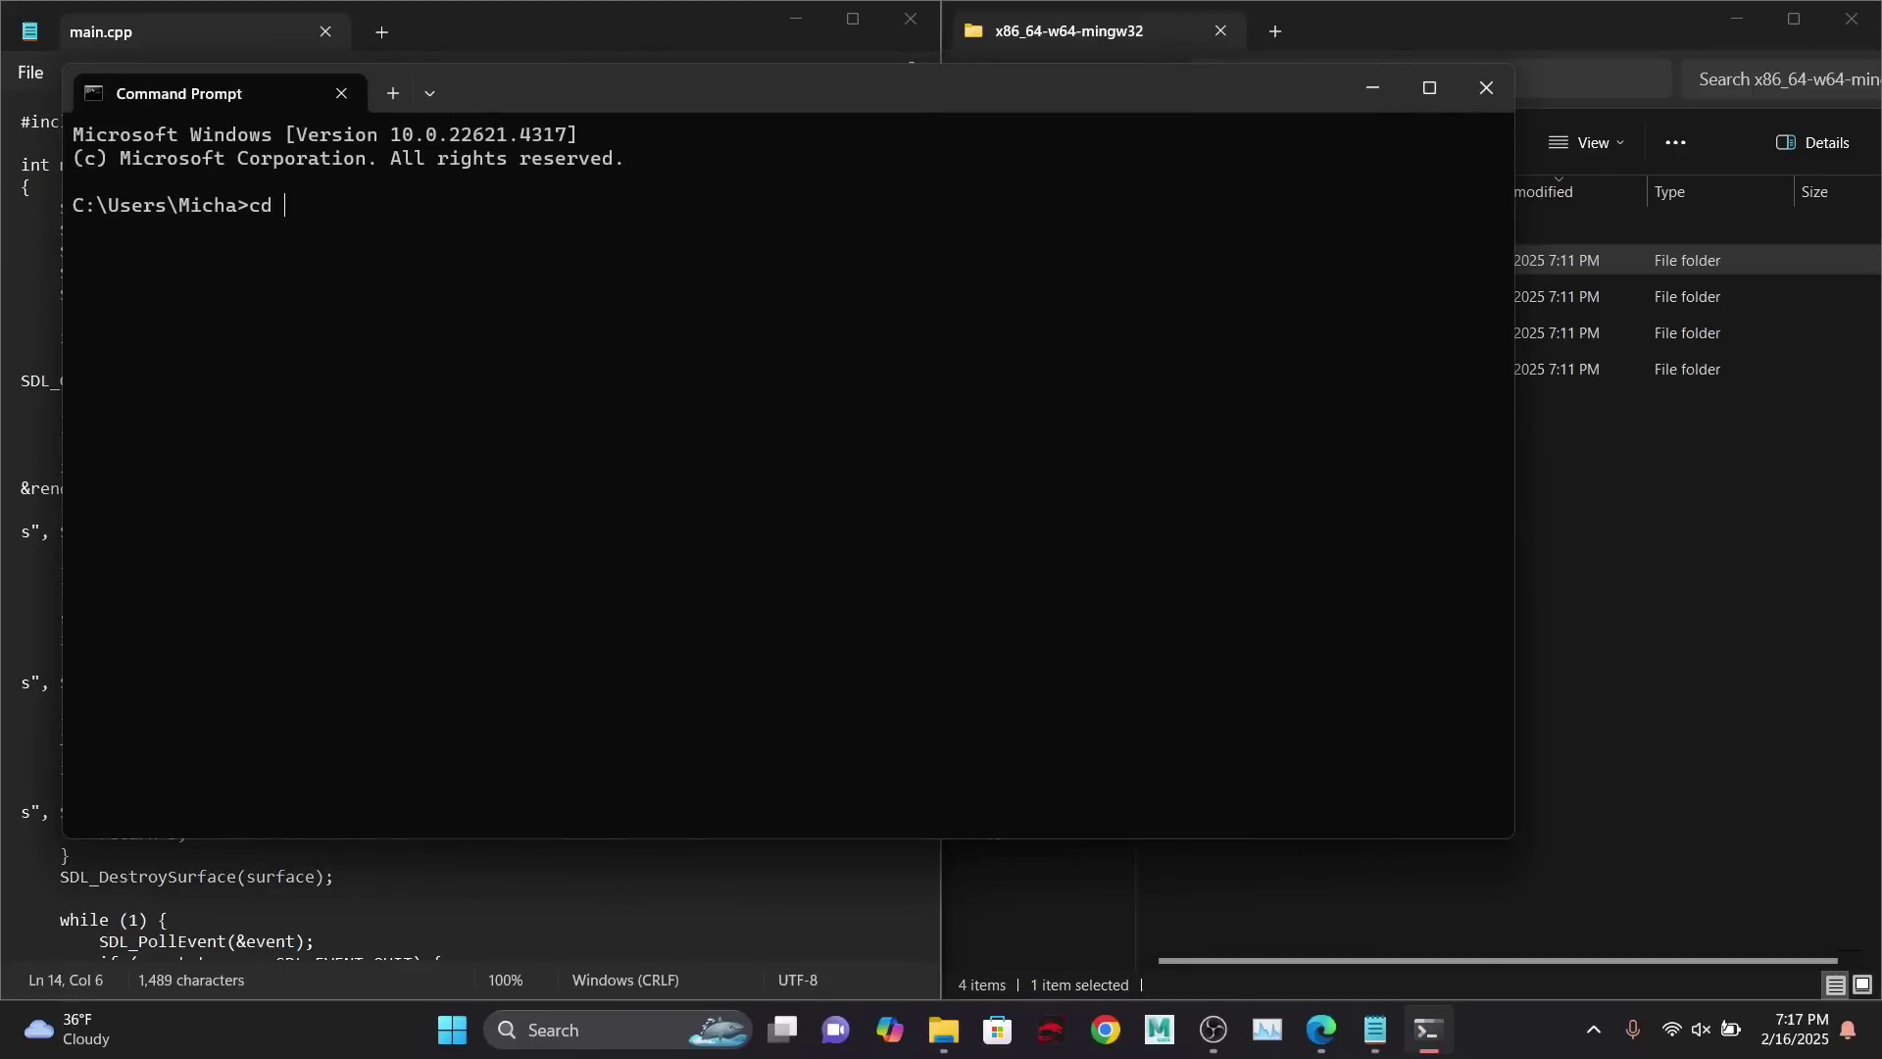
pyautogui.write(' Downloads')
pyautogui.press('Return')
# - Try to compile the source file with "g++.exe main.cpp -o prog.exe"
pyautogui.write('ls')
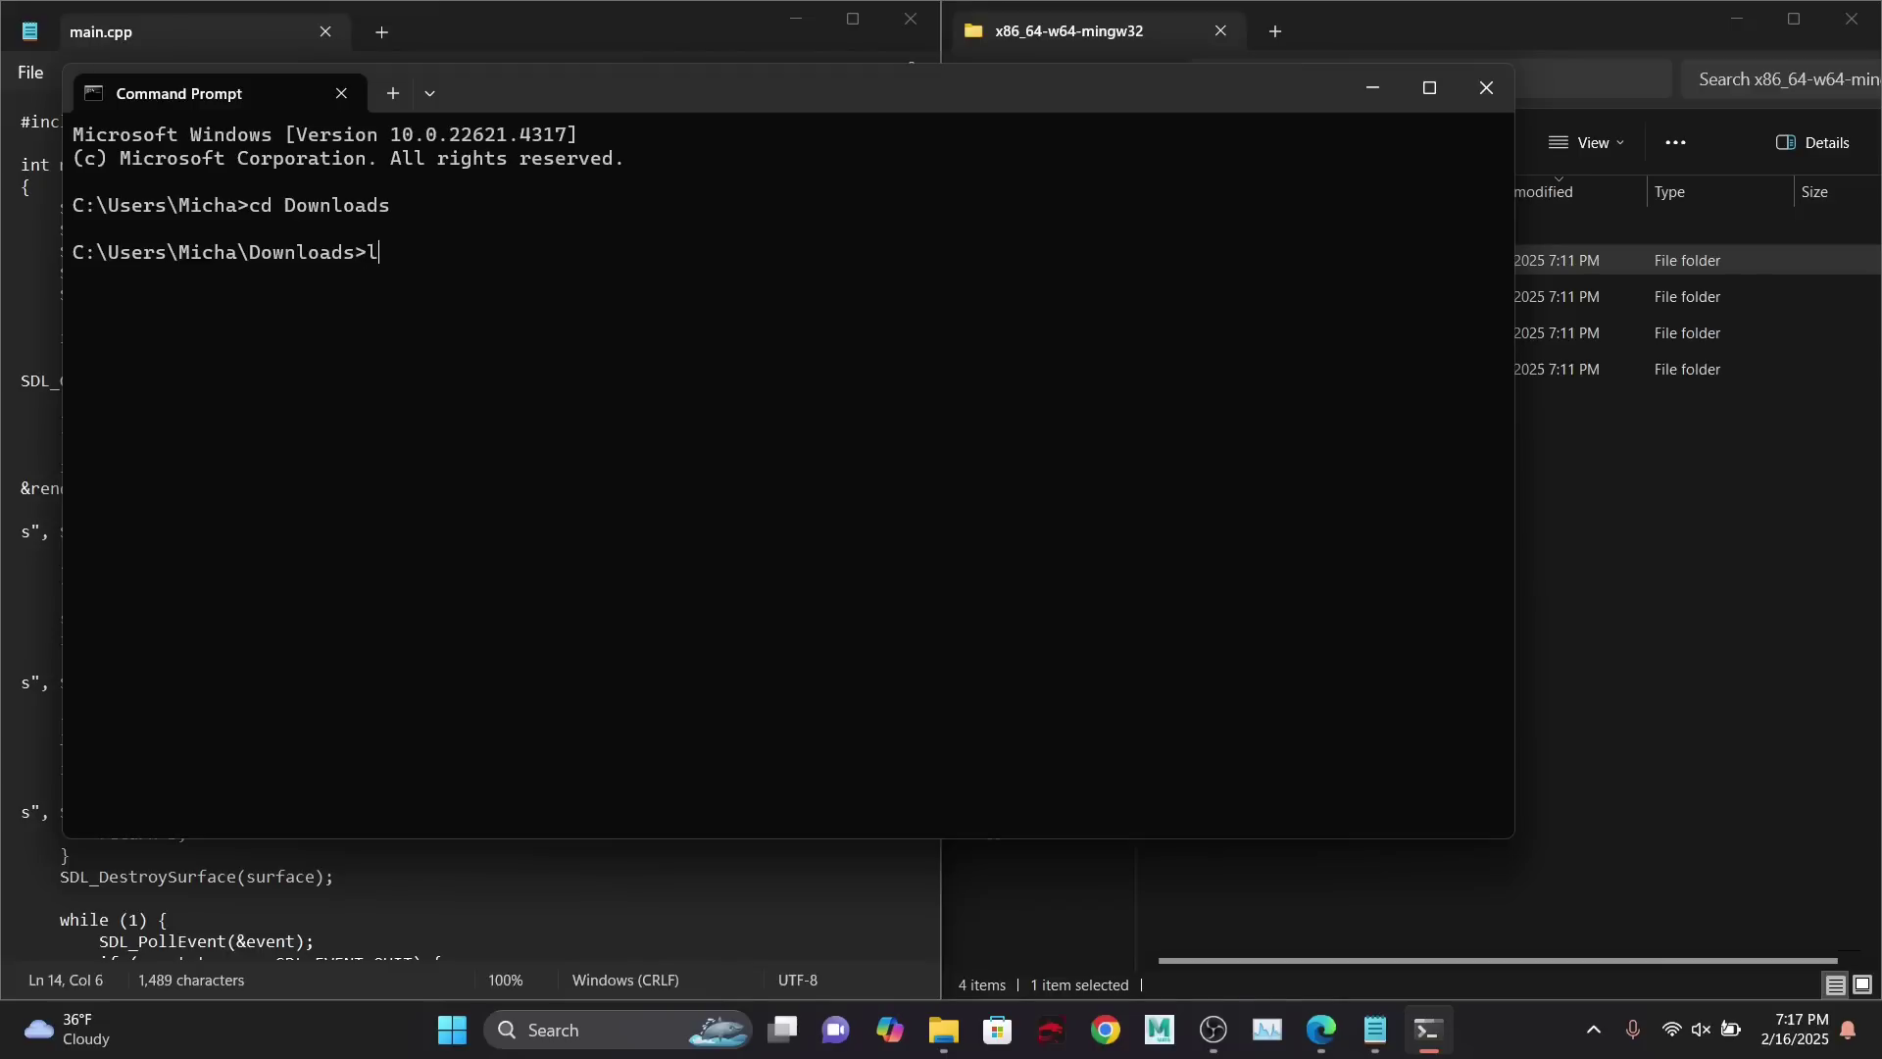
pyautogui.press('BackSpace')
pyautogui.press('BackSpace')
pyautogui.write('main.cpp')
pyautogui.write('g++')
pyautogui.press('BackSpace')
pyautogui.write('.exe main.cpp -o prog.e')
pyautogui.write('xe')
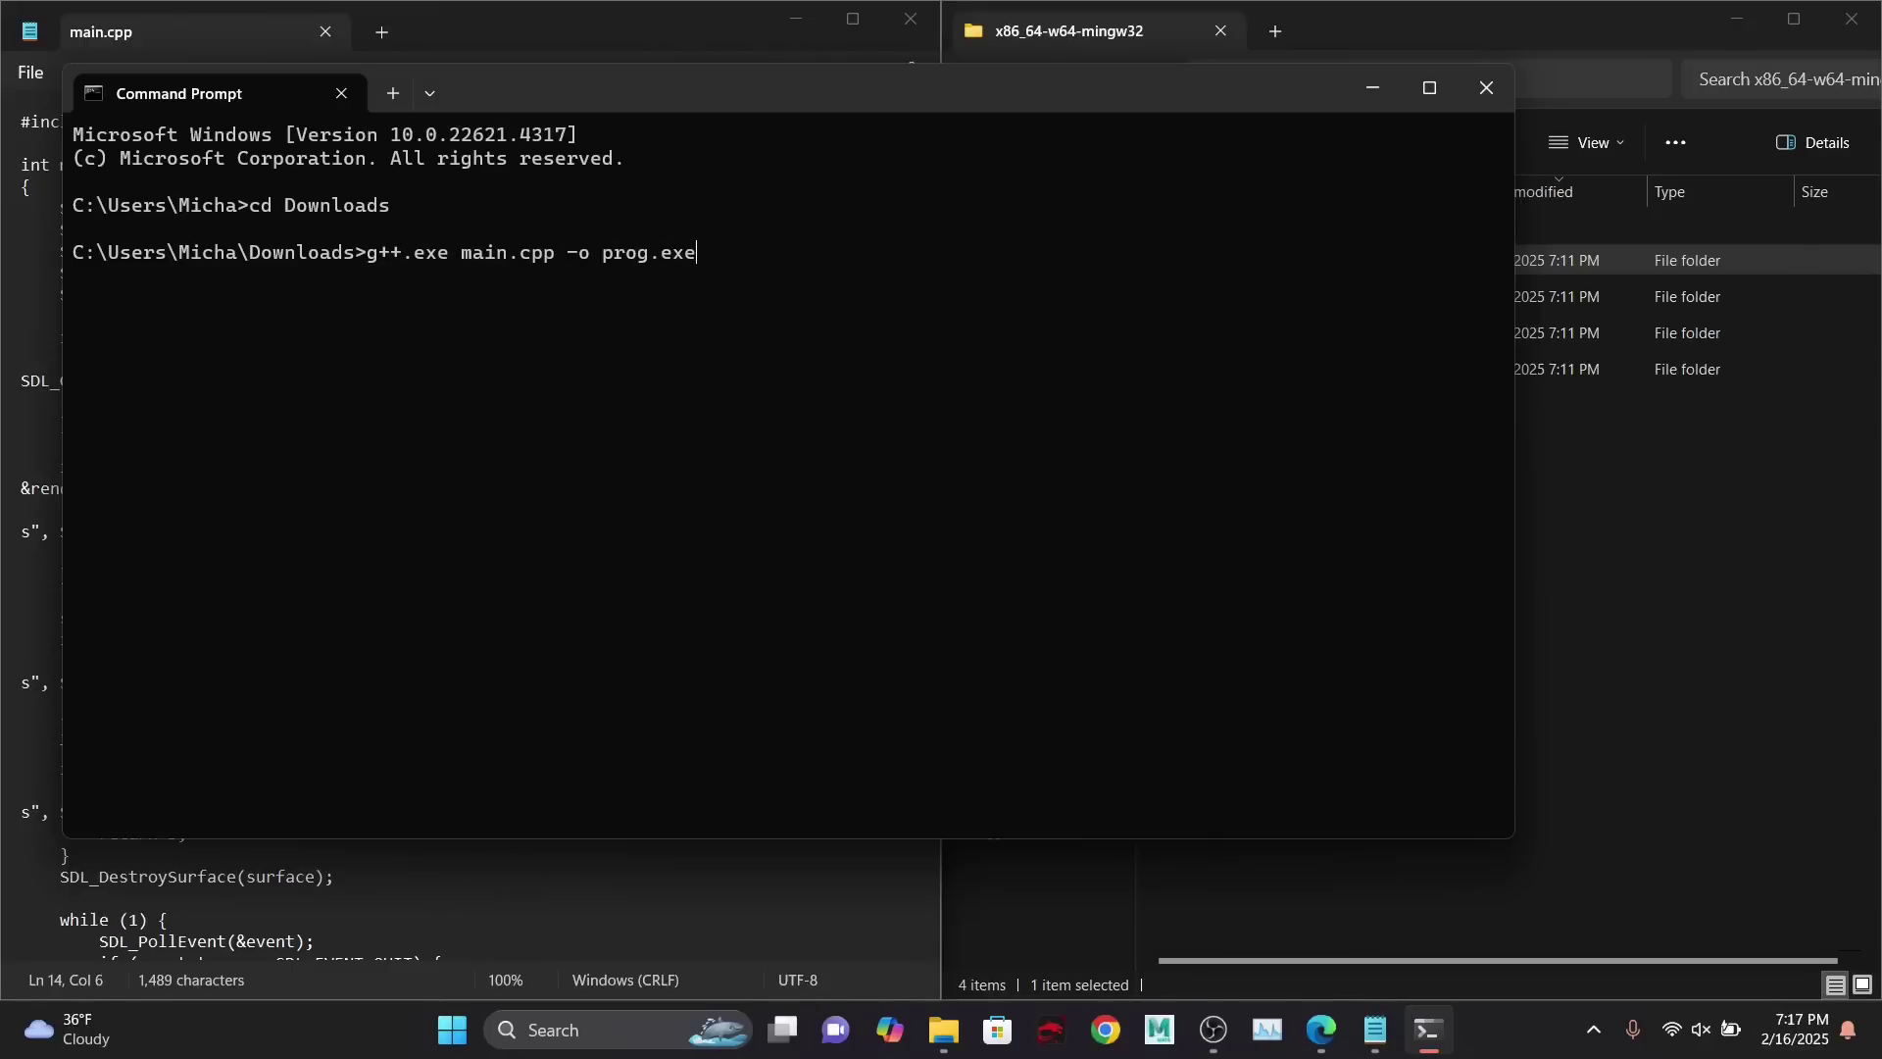
pyautogui.press('Return')
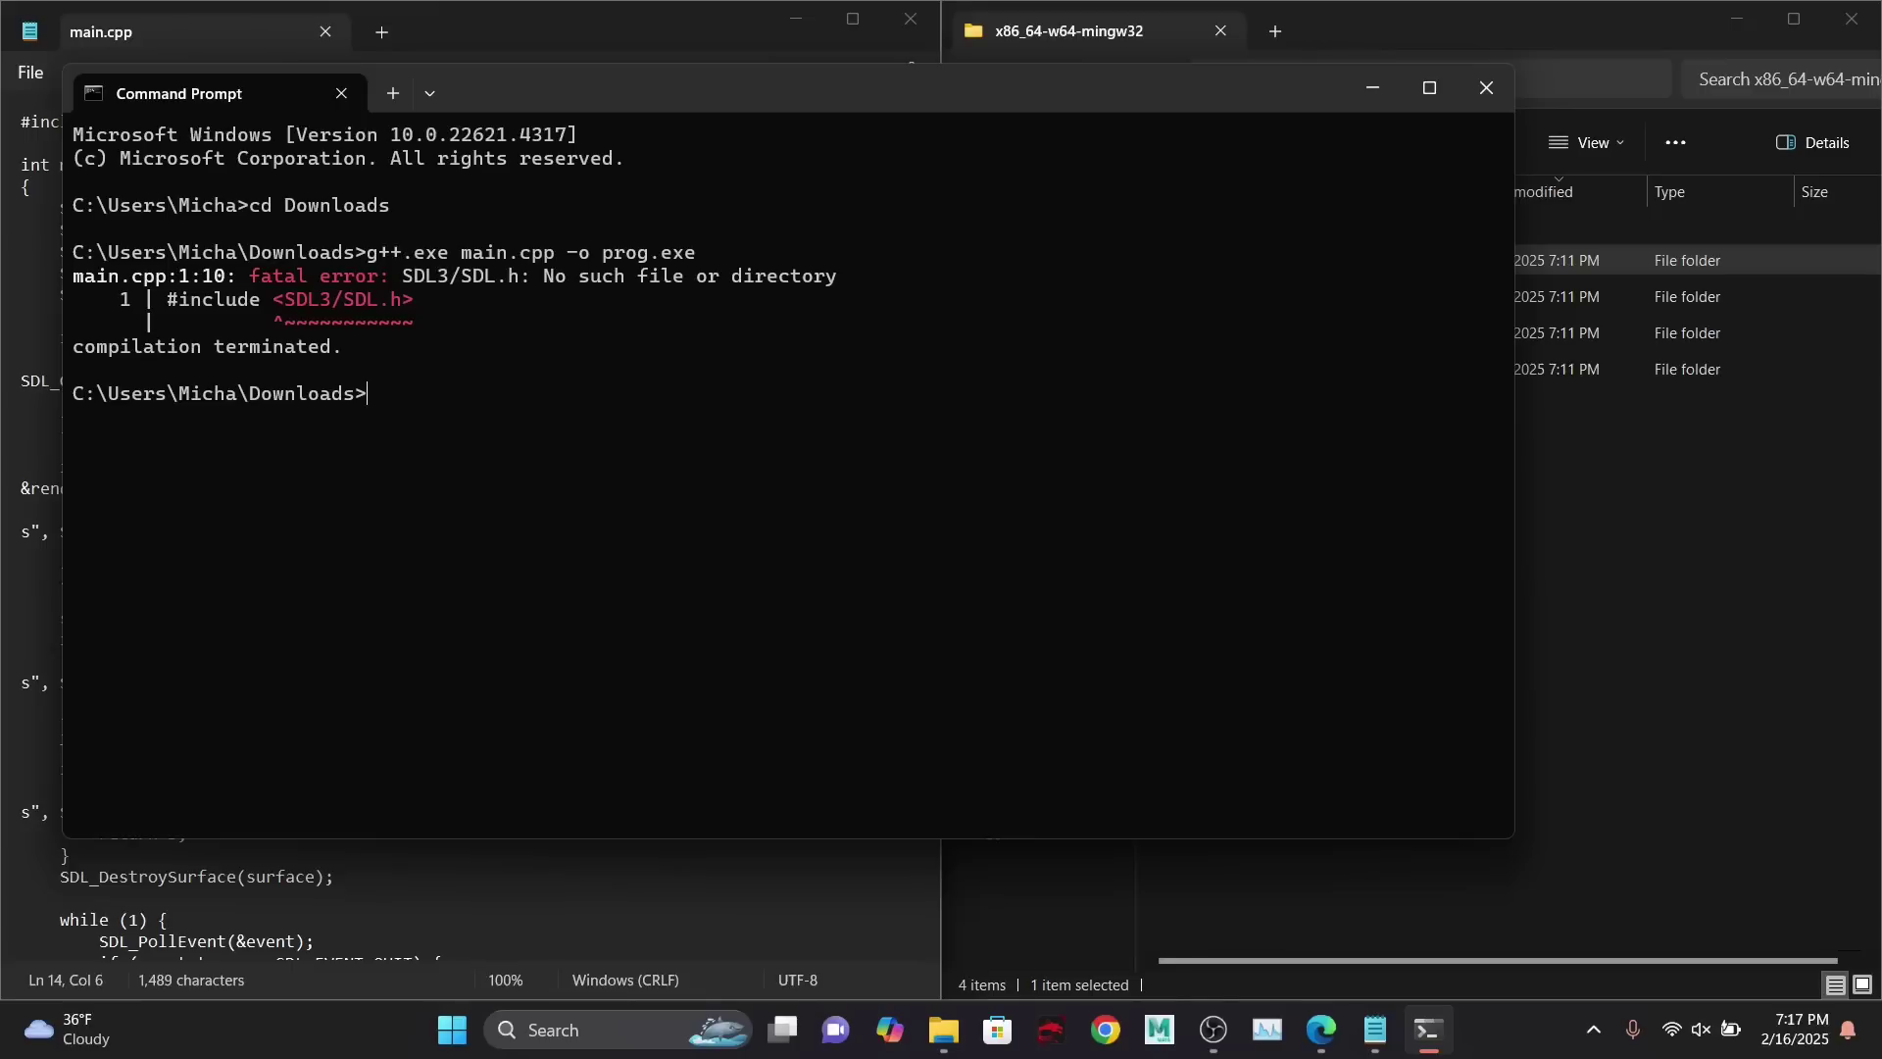
# - Narrow Command Prompt beside File Explorer and rerun the g++ command with -I followed by the full path of x86_64-w64-mingw32\include
pyautogui.moveTo(1515, 392); pyautogui.dragTo(1005, 438)
pyautogui.moveTo(682, 81); pyautogui.dragTo(653, 214)
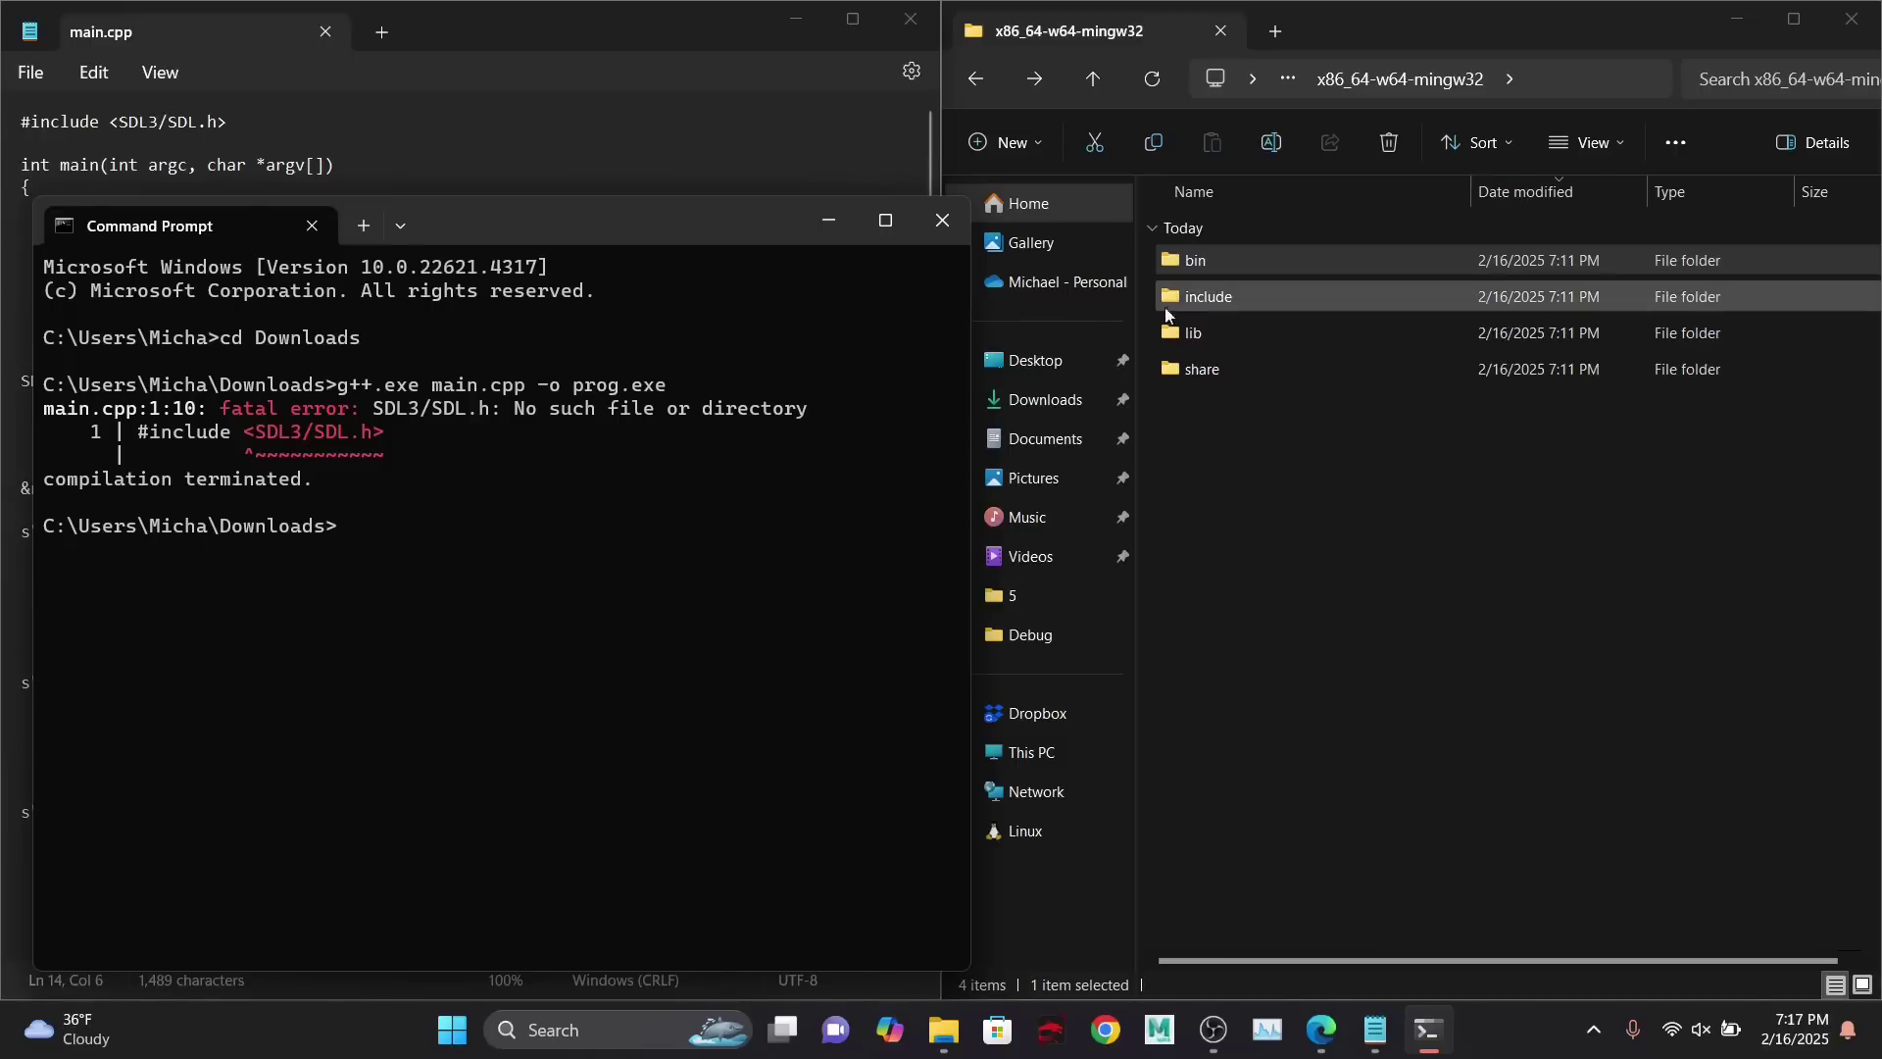
pyautogui.click(1202, 303)
pyautogui.click(514, 573)
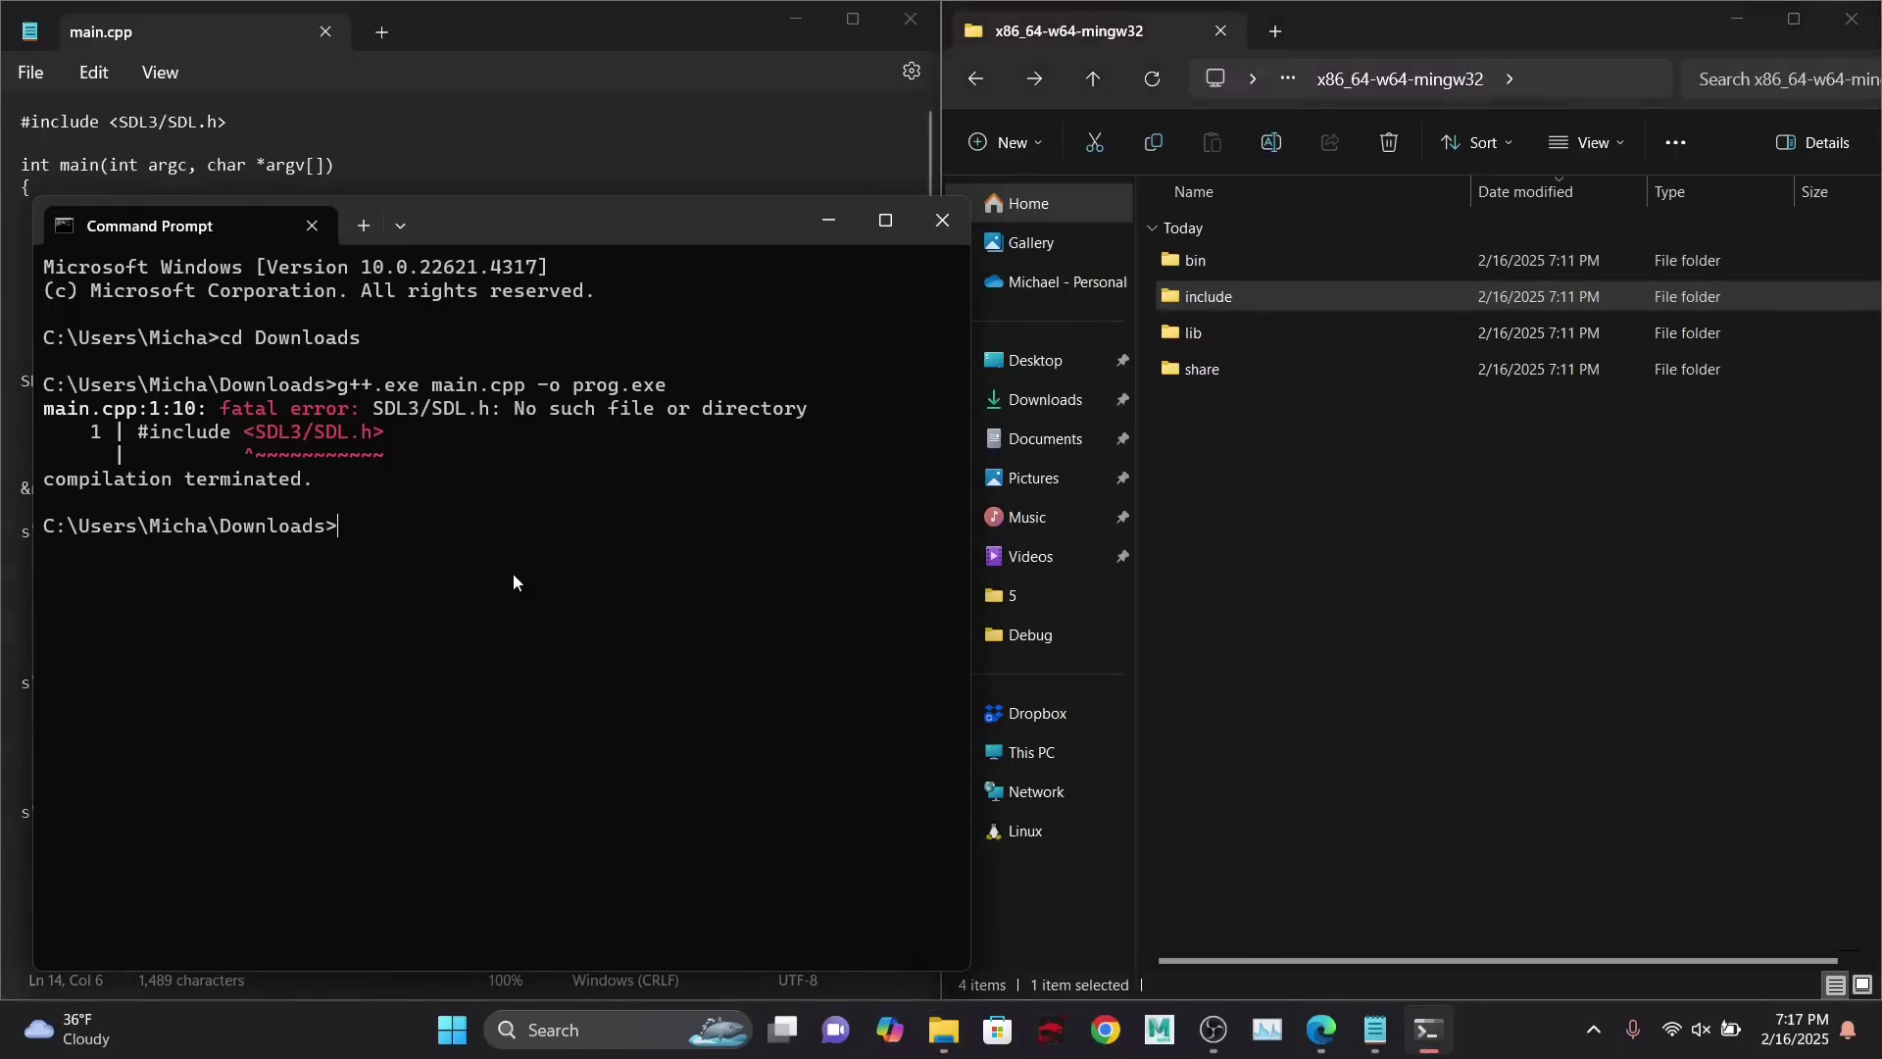
pyautogui.press('Up')
pyautogui.write('-I')
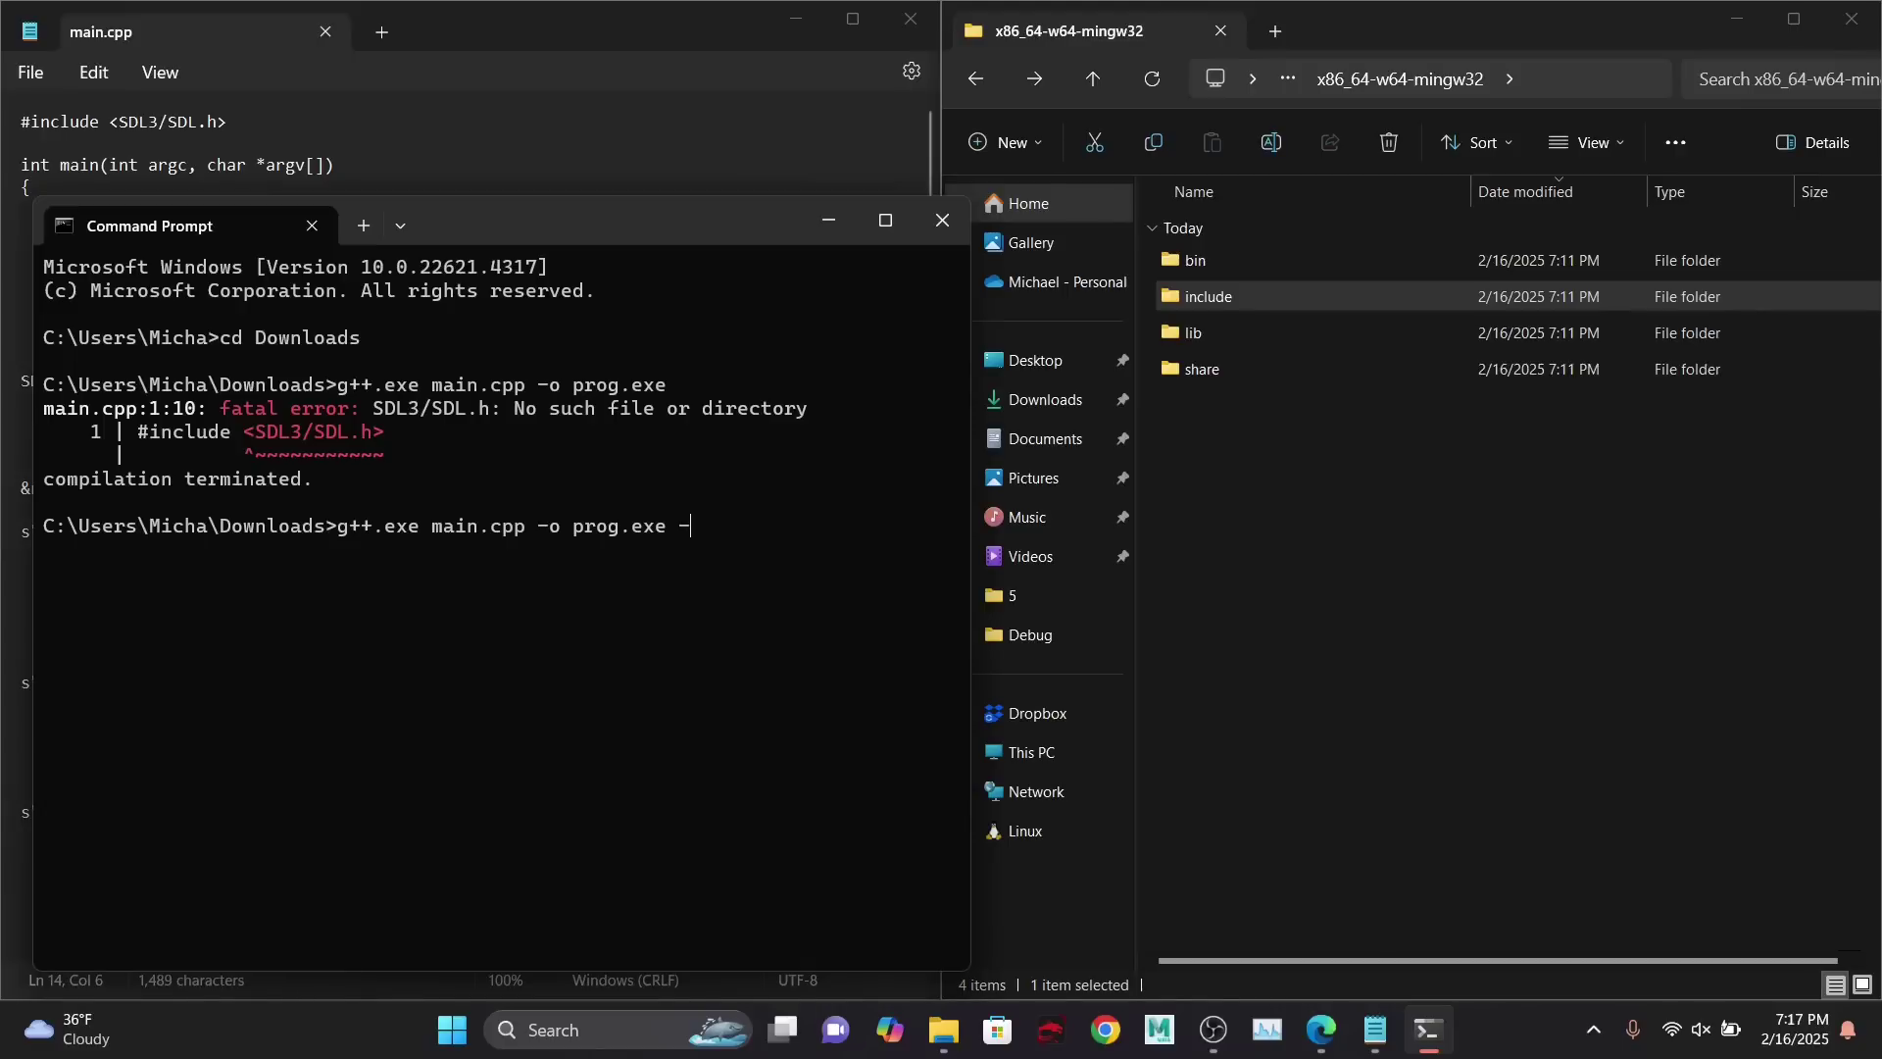
pyautogui.doubleClick(1231, 285)
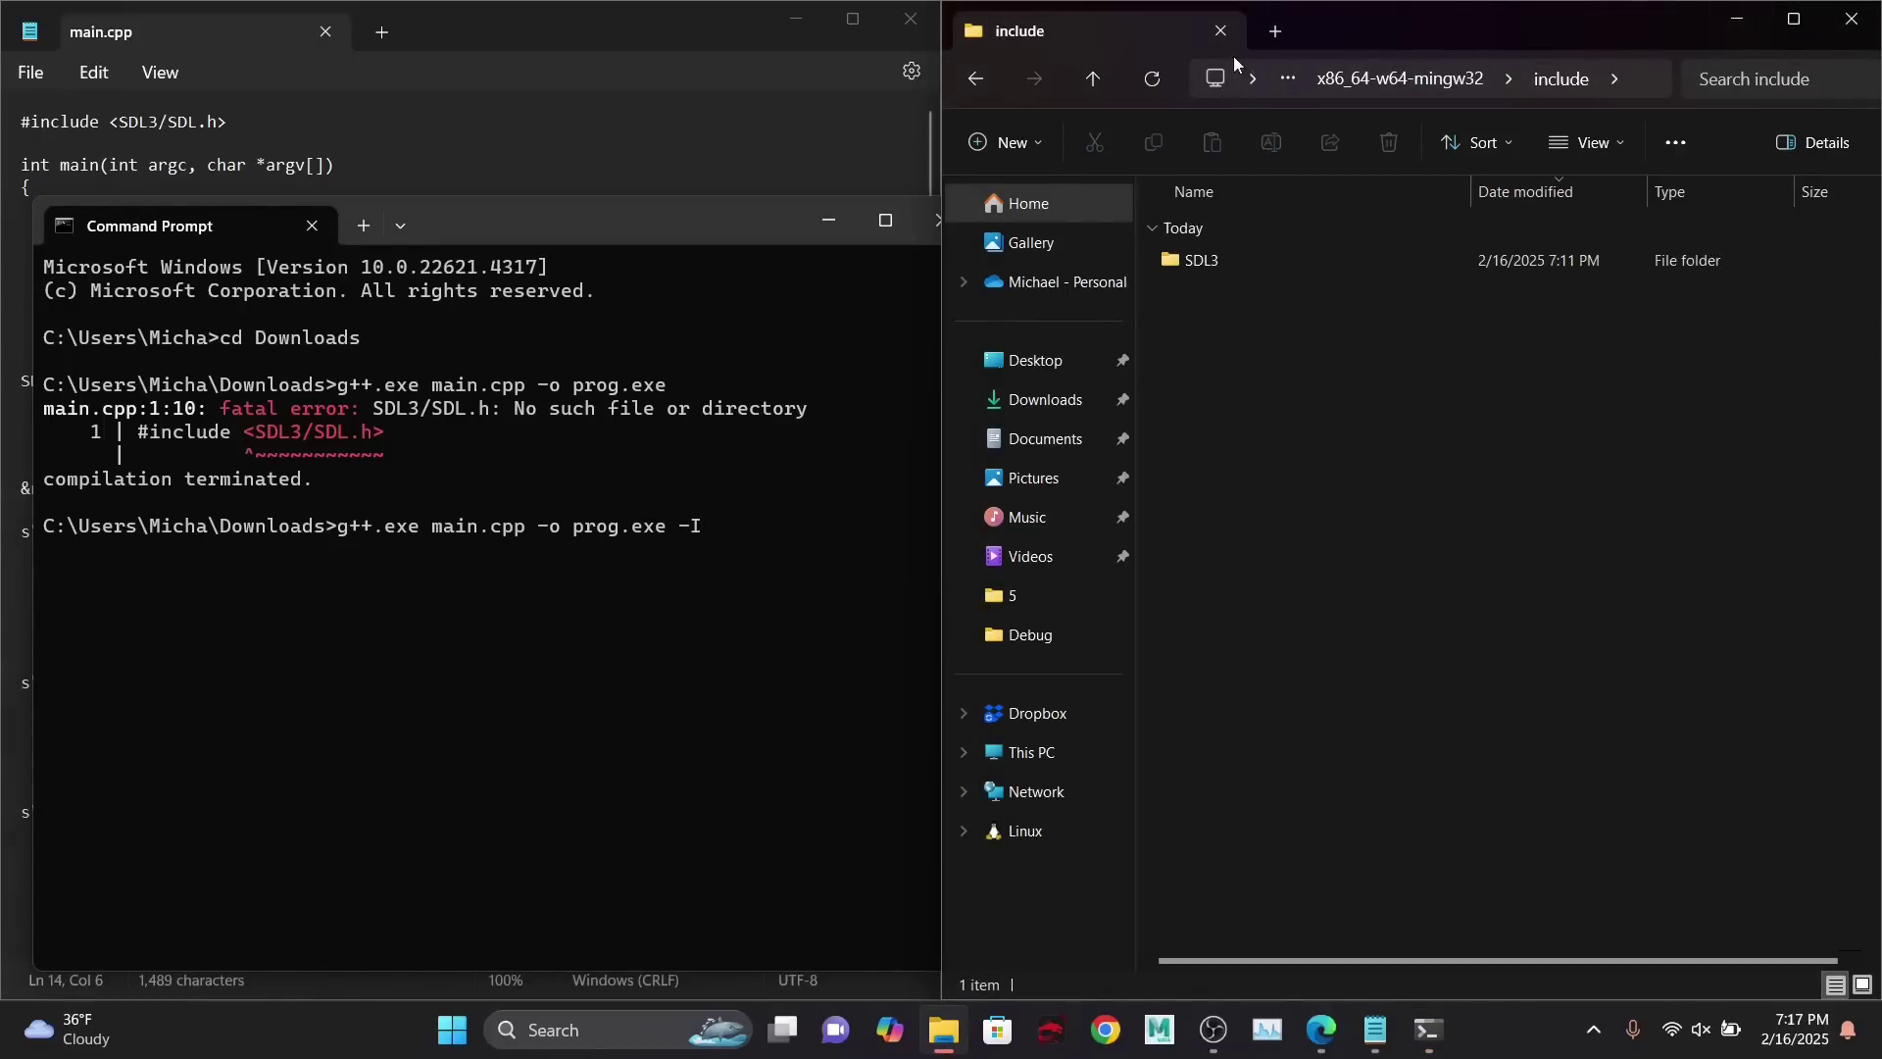
pyautogui.click(1650, 73)
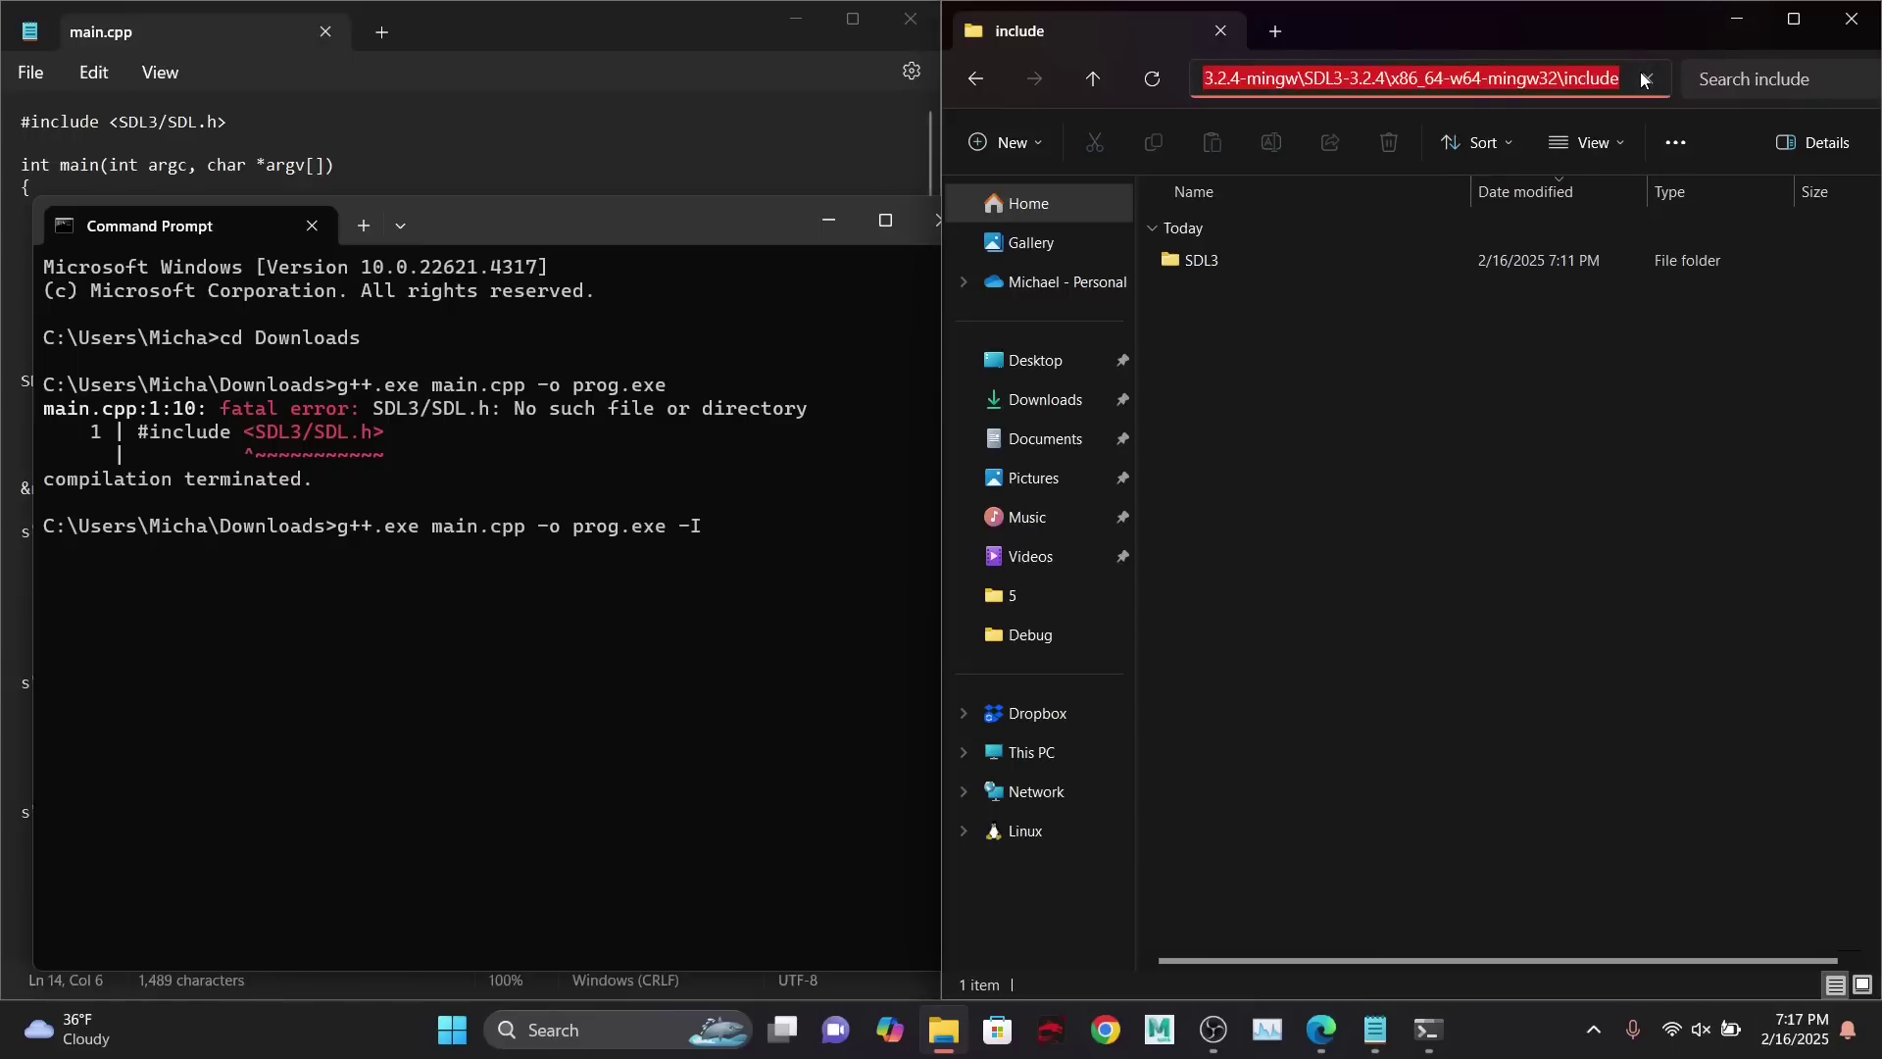
pyautogui.click(794, 527)
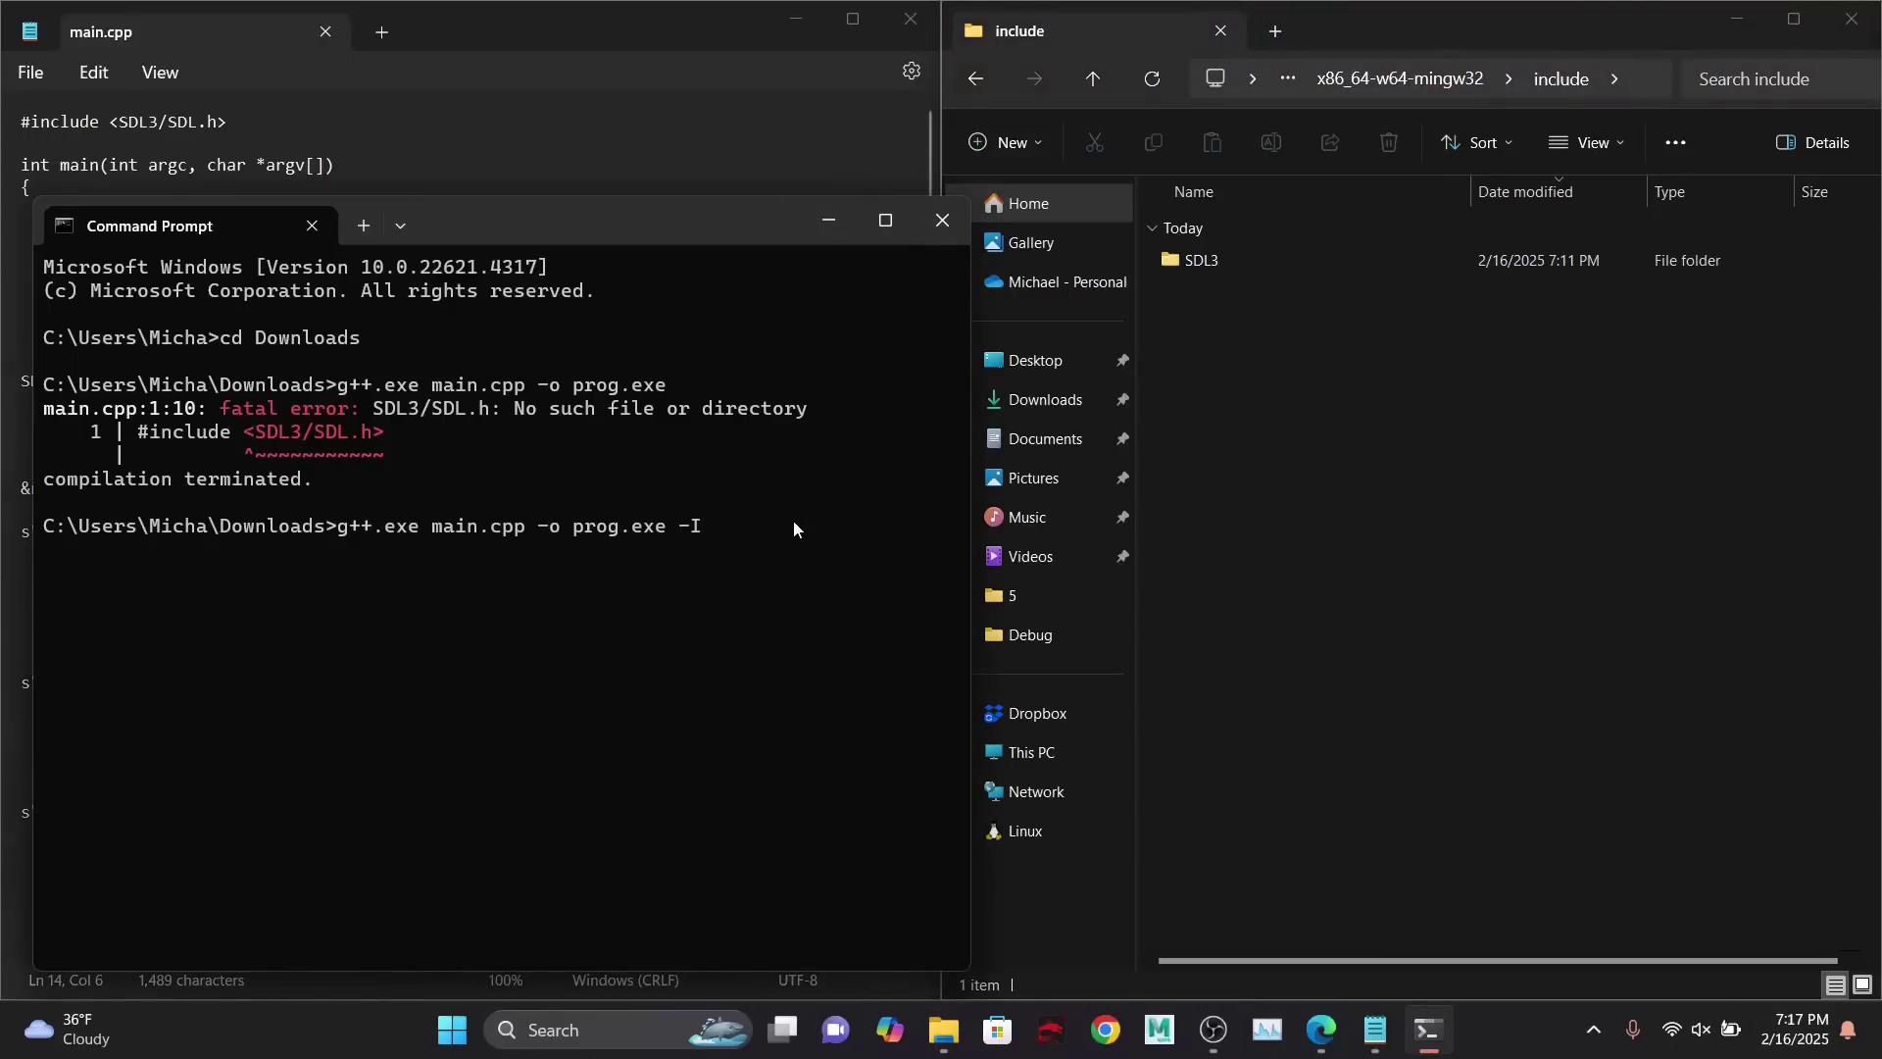
pyautogui.write('C:\\Users\\Micha\\Downloads\\SDL3-devel-3.2.4-mingw\\SDL3-3.2.4\\x86_64-w64-mingw32\\include')
pyautogui.press('Return')
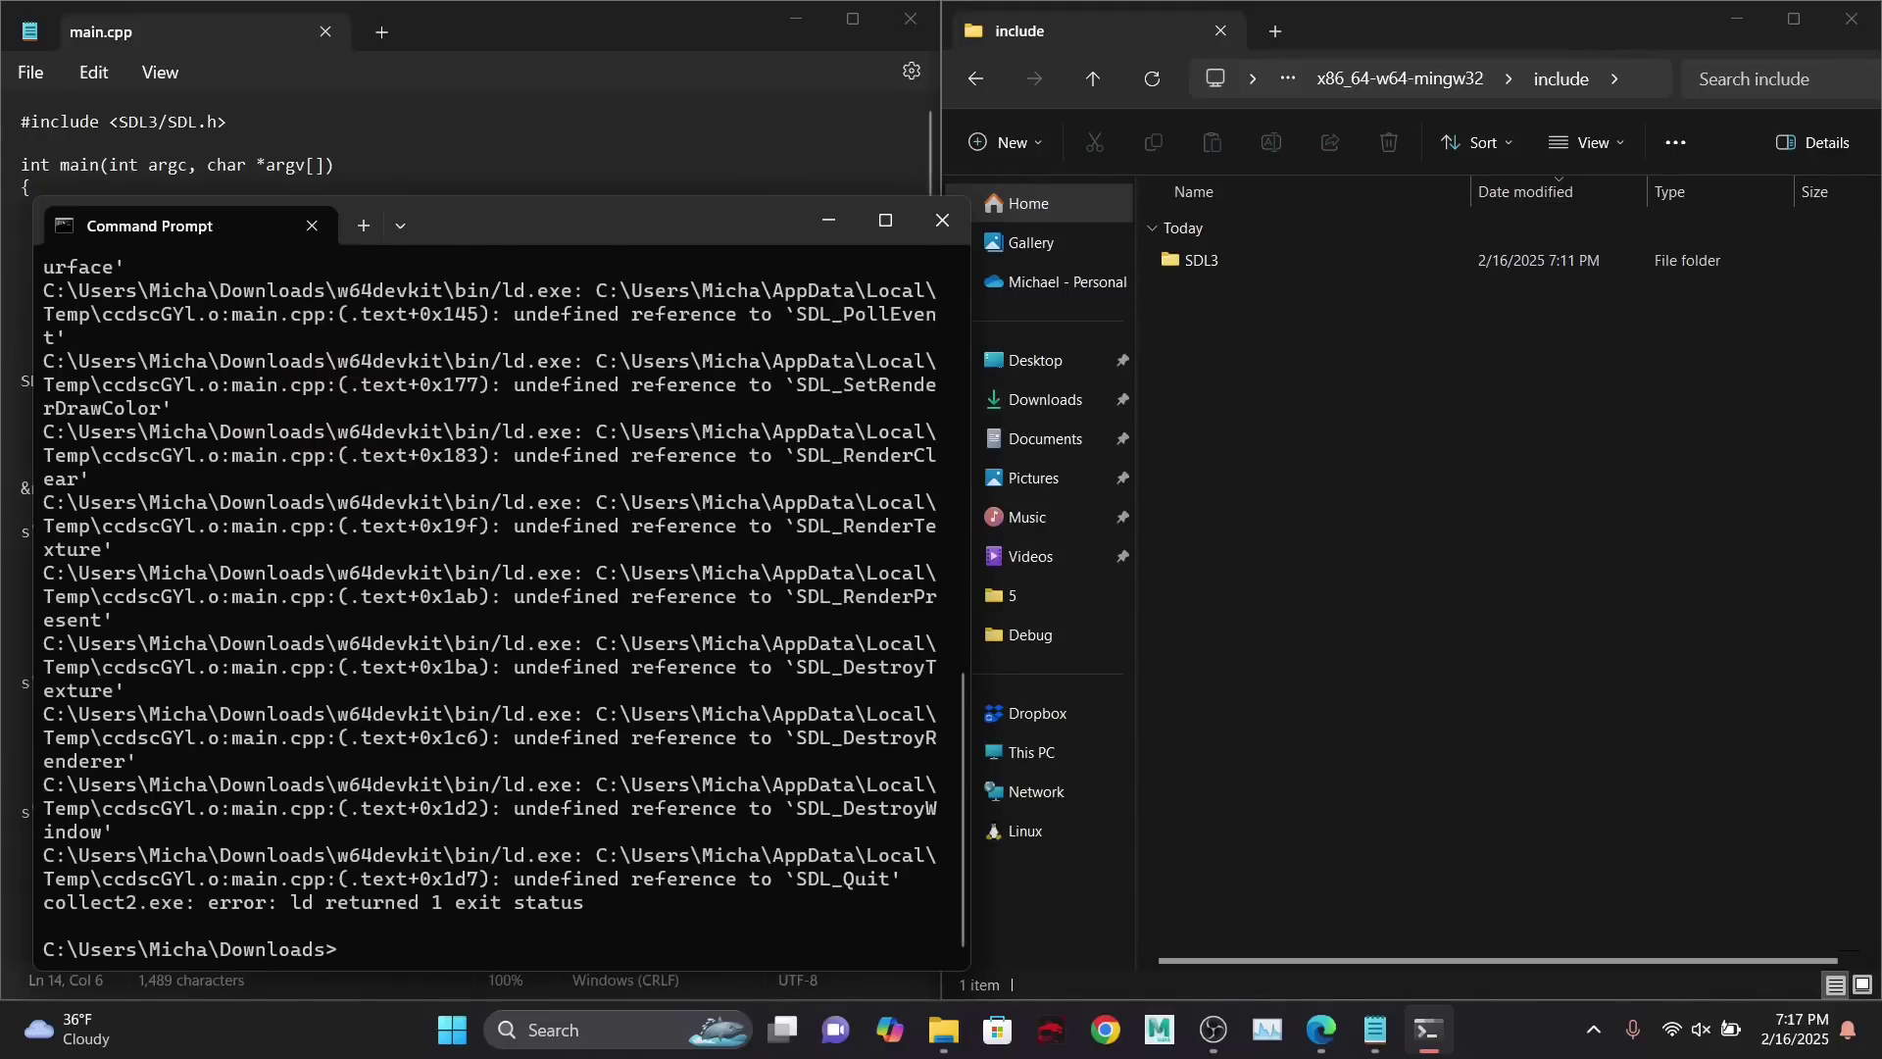
# - Examine the linker output in Command Prompt, going back up to the g++ command that produced it
pyautogui.scroll(1, 539, 576)
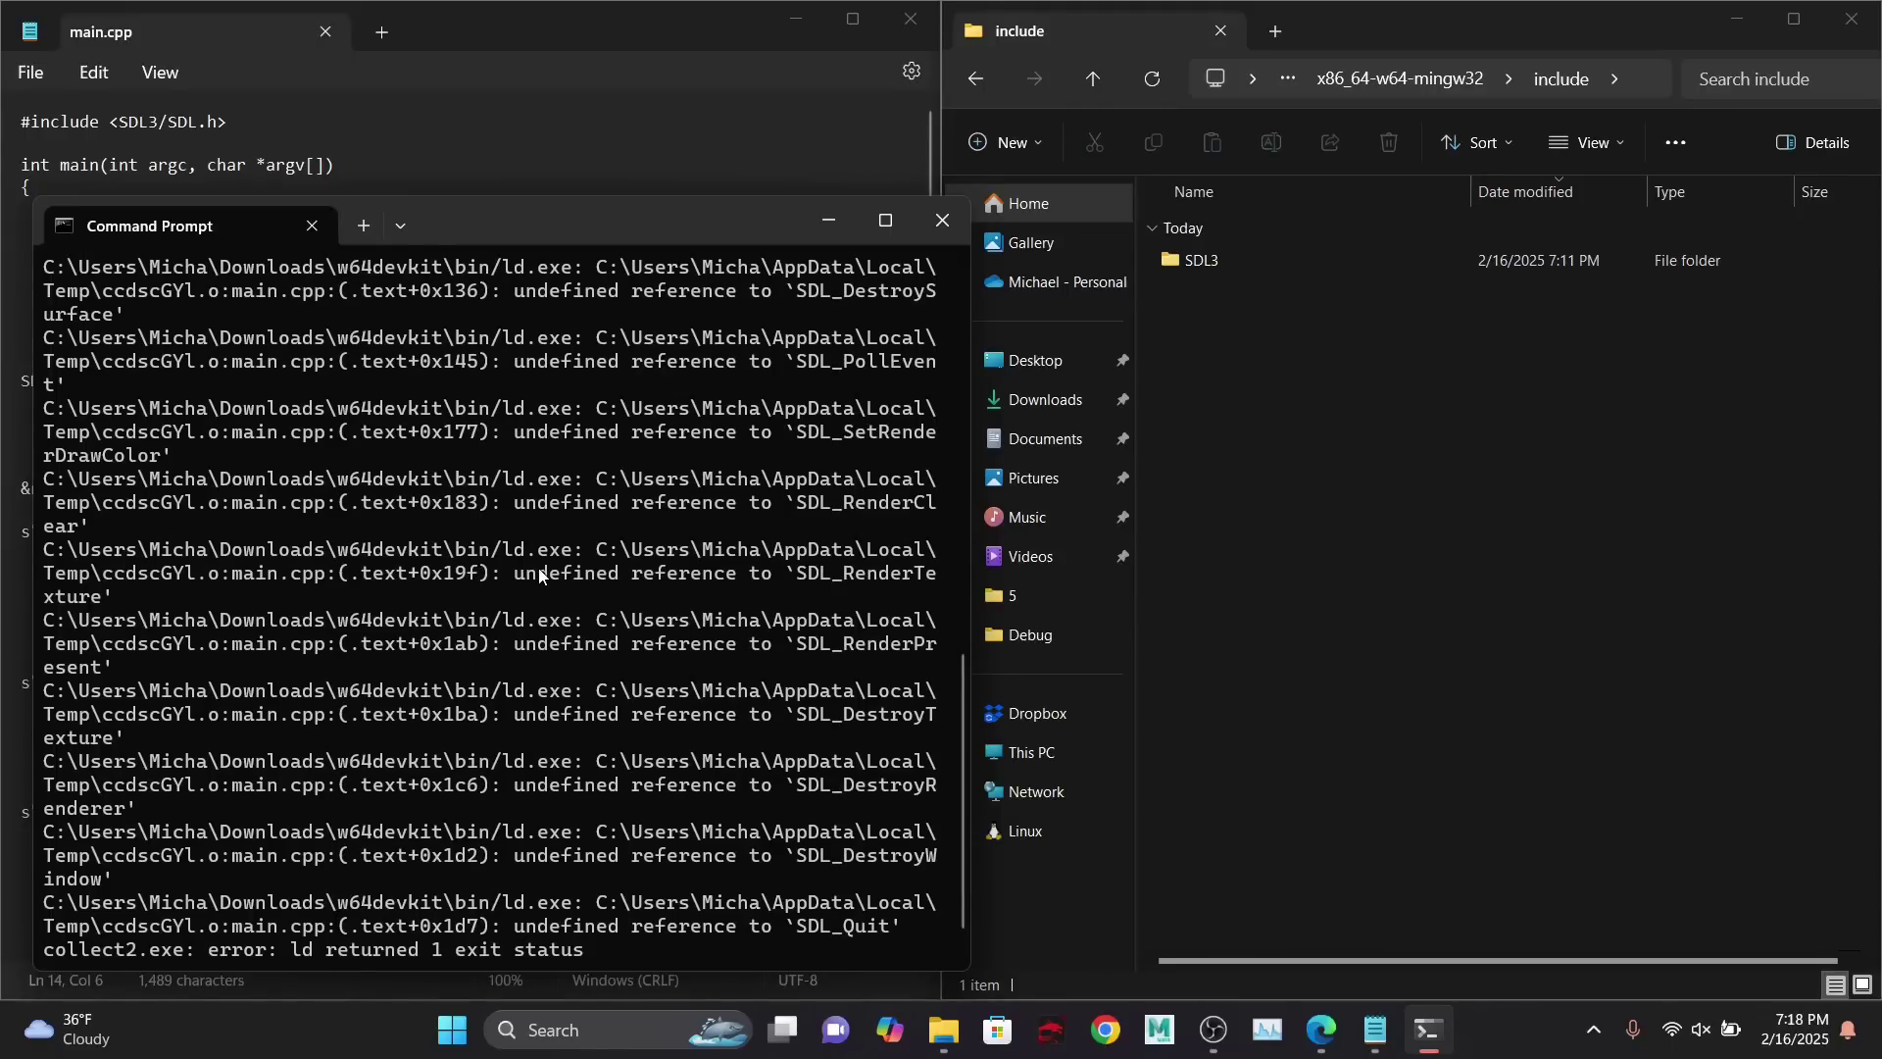
pyautogui.scroll(1, 539, 576)
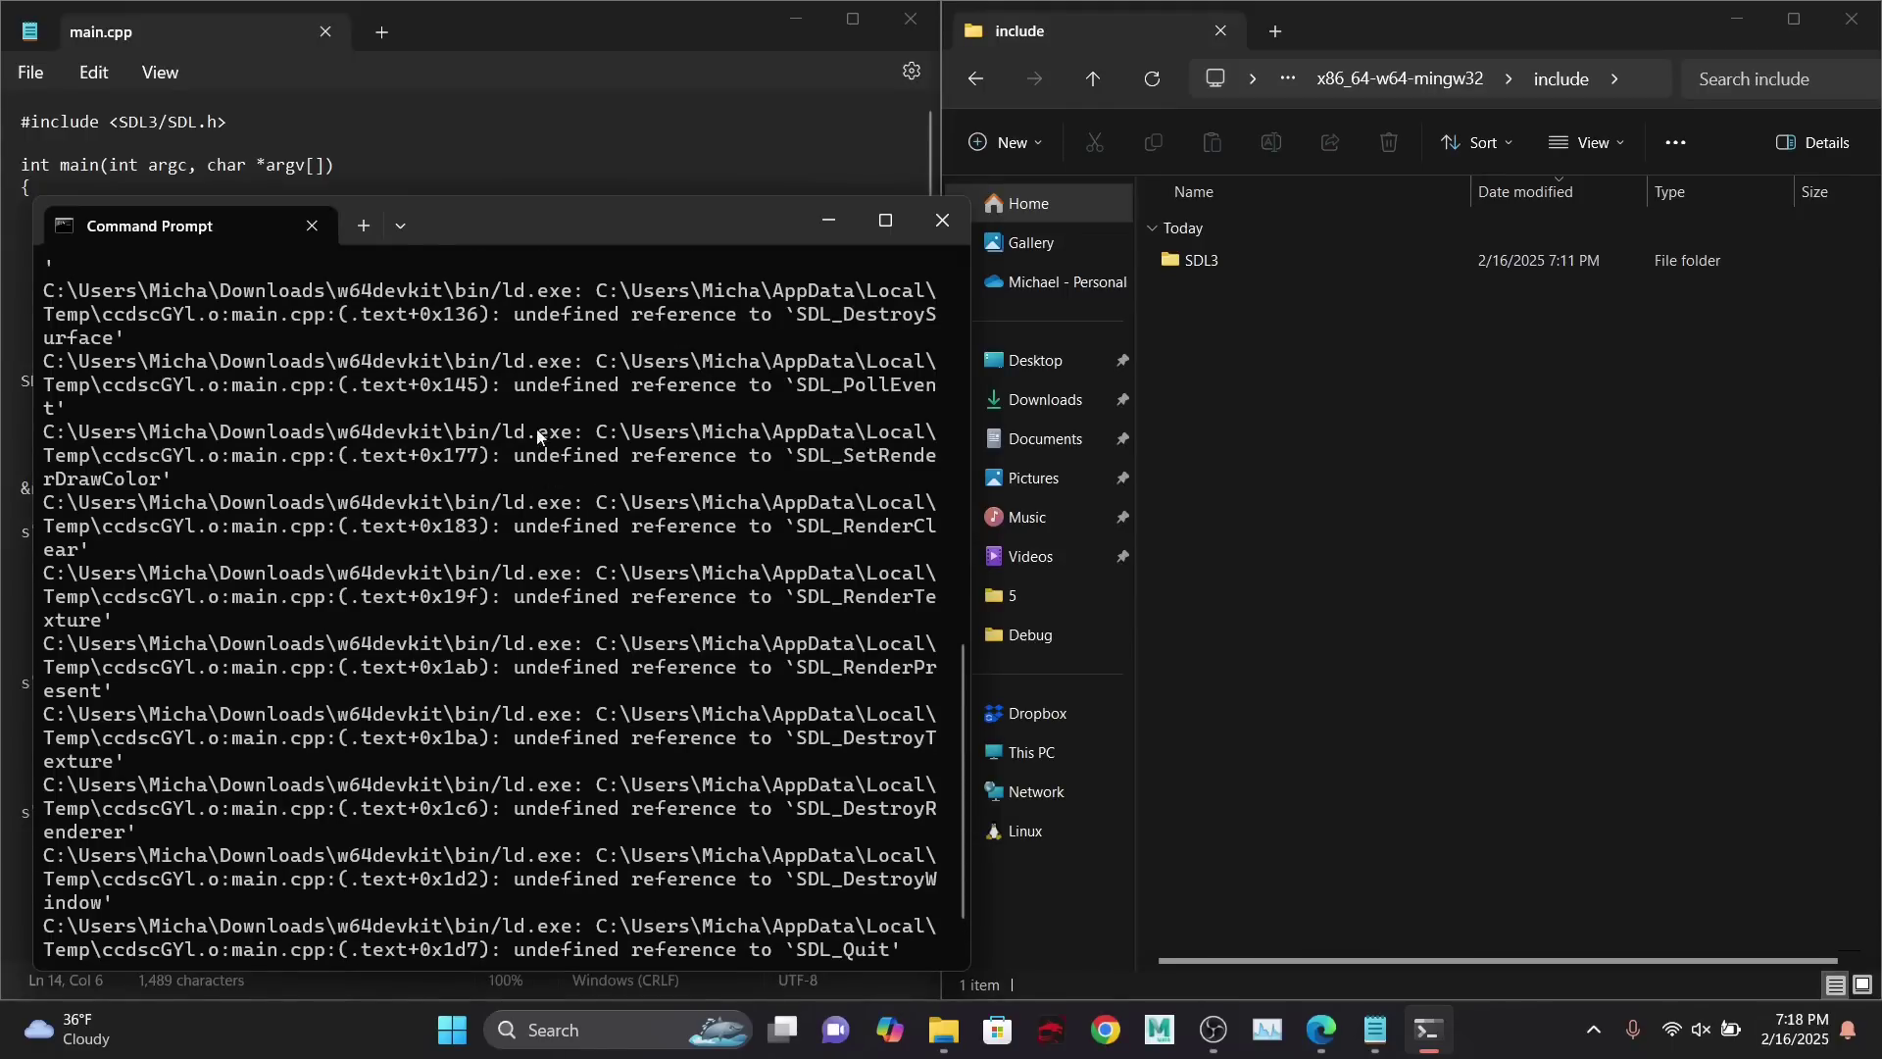
pyautogui.moveTo(518, 392); pyautogui.dragTo(1010, 397)
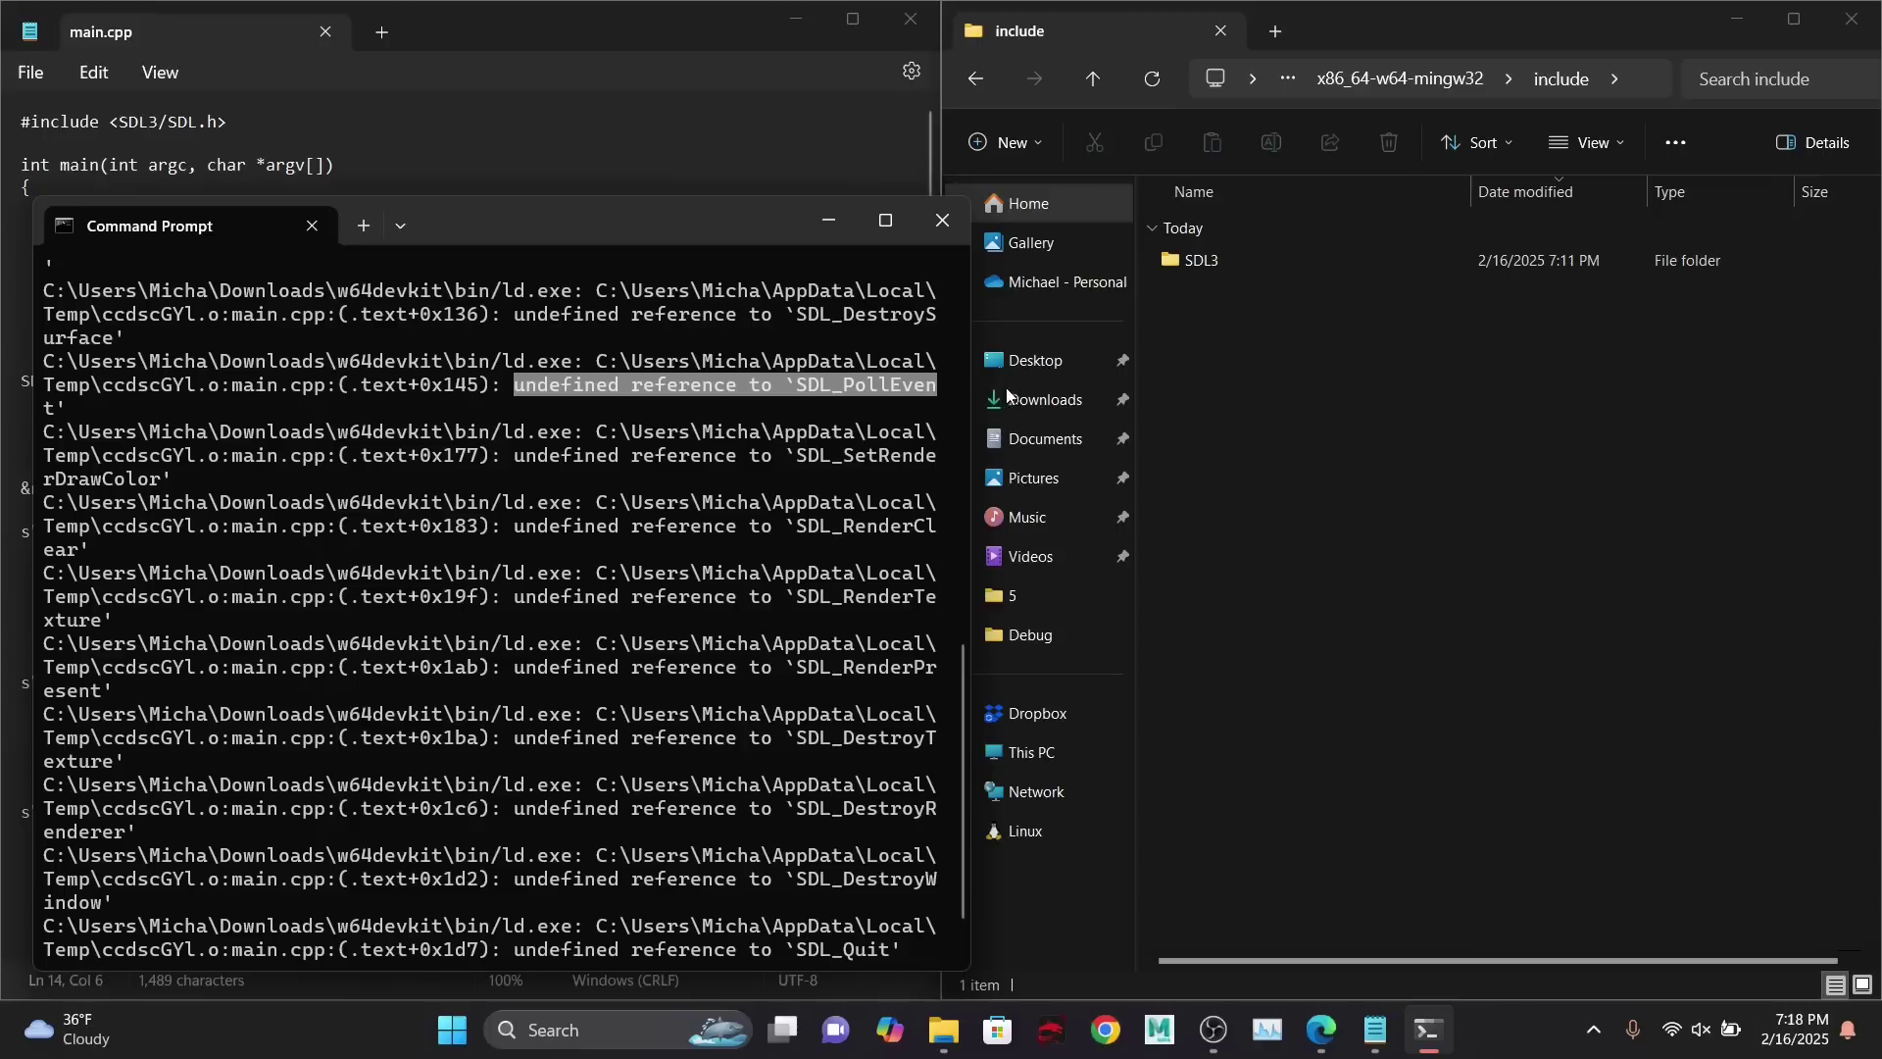
pyautogui.rightClick(690, 432)
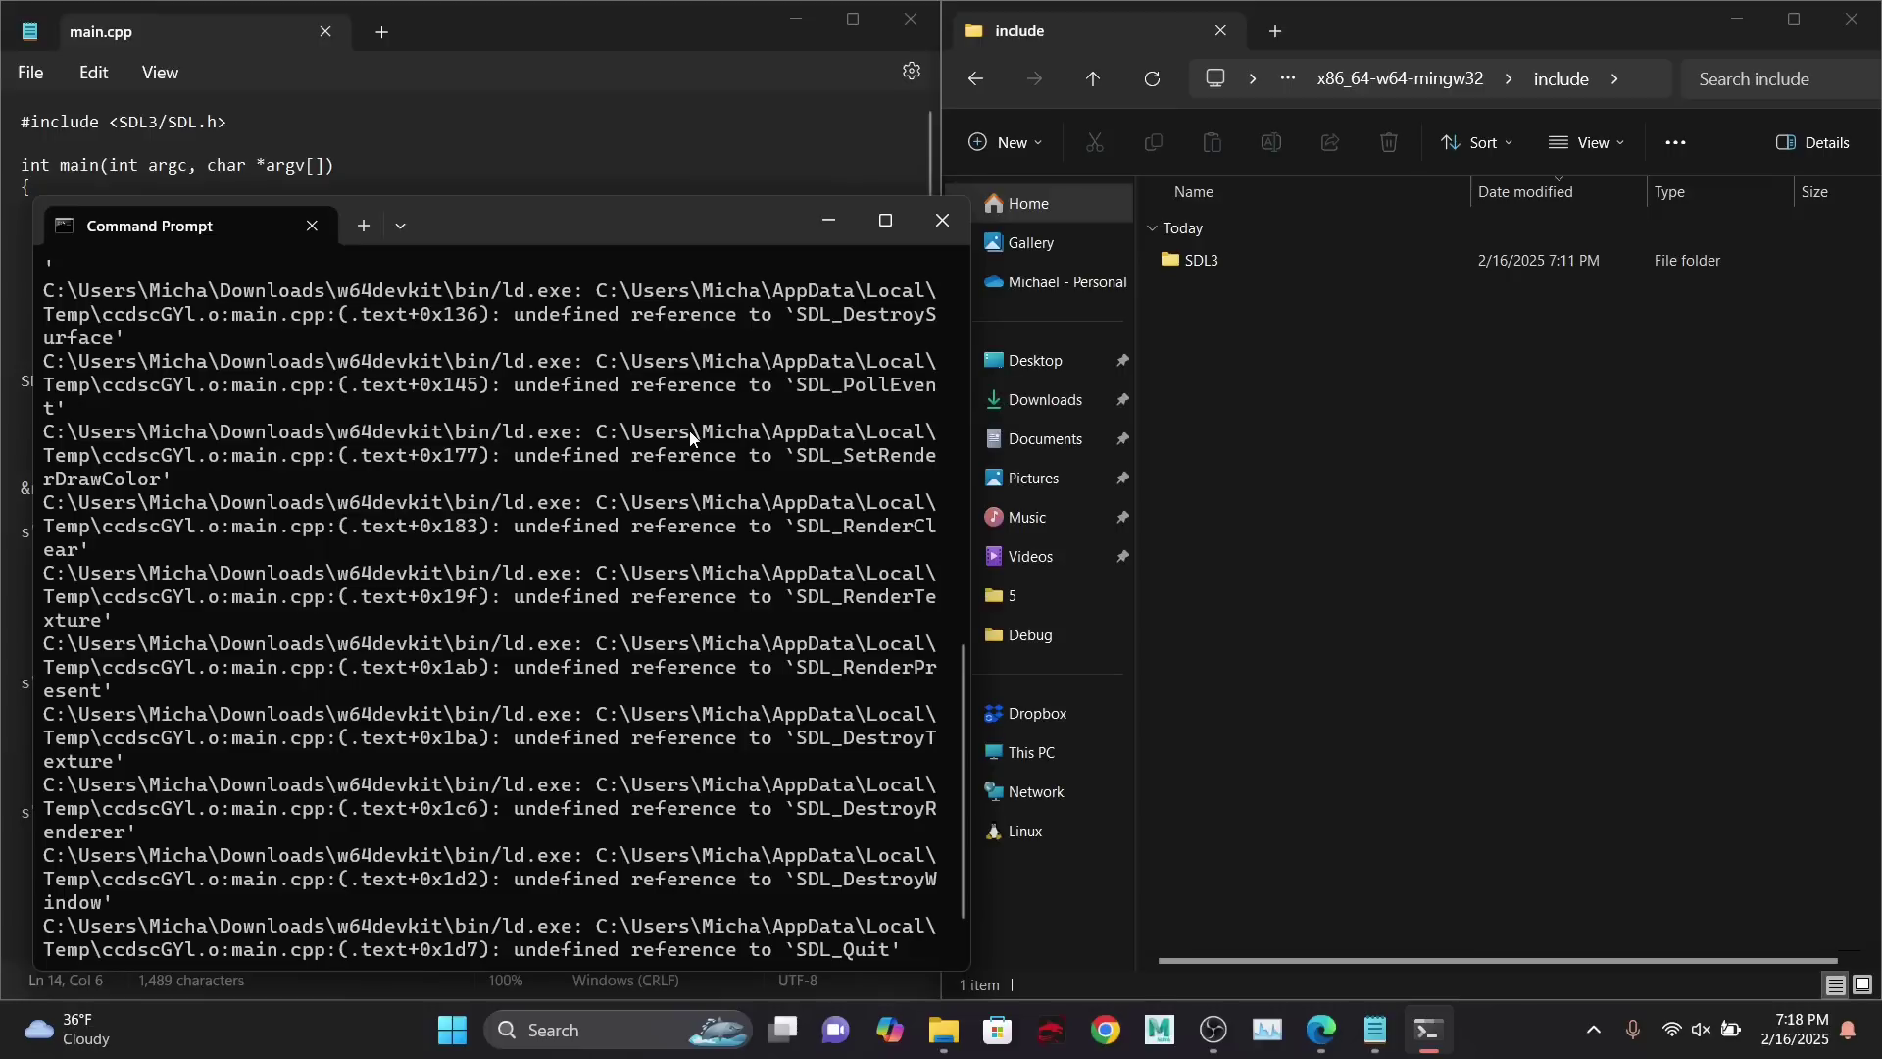
pyautogui.scroll(7, 534, 431)
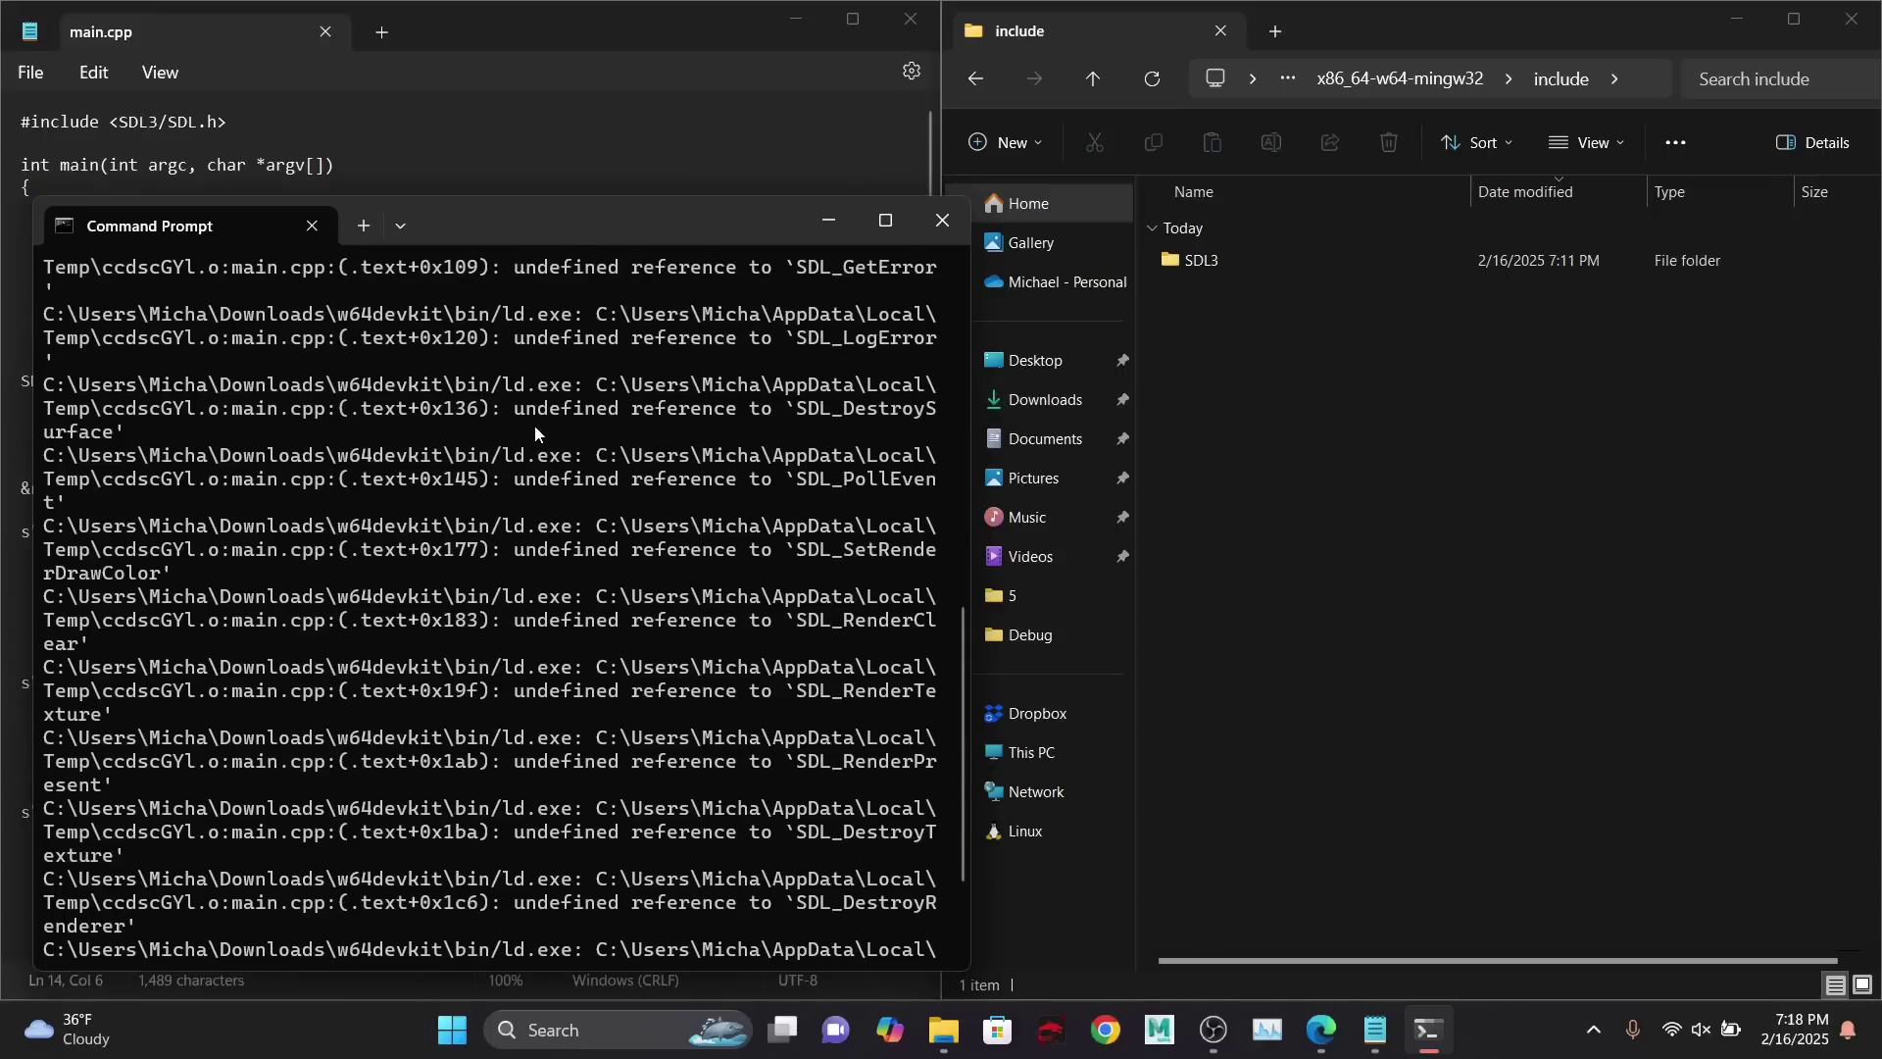
pyautogui.scroll(2, 534, 431)
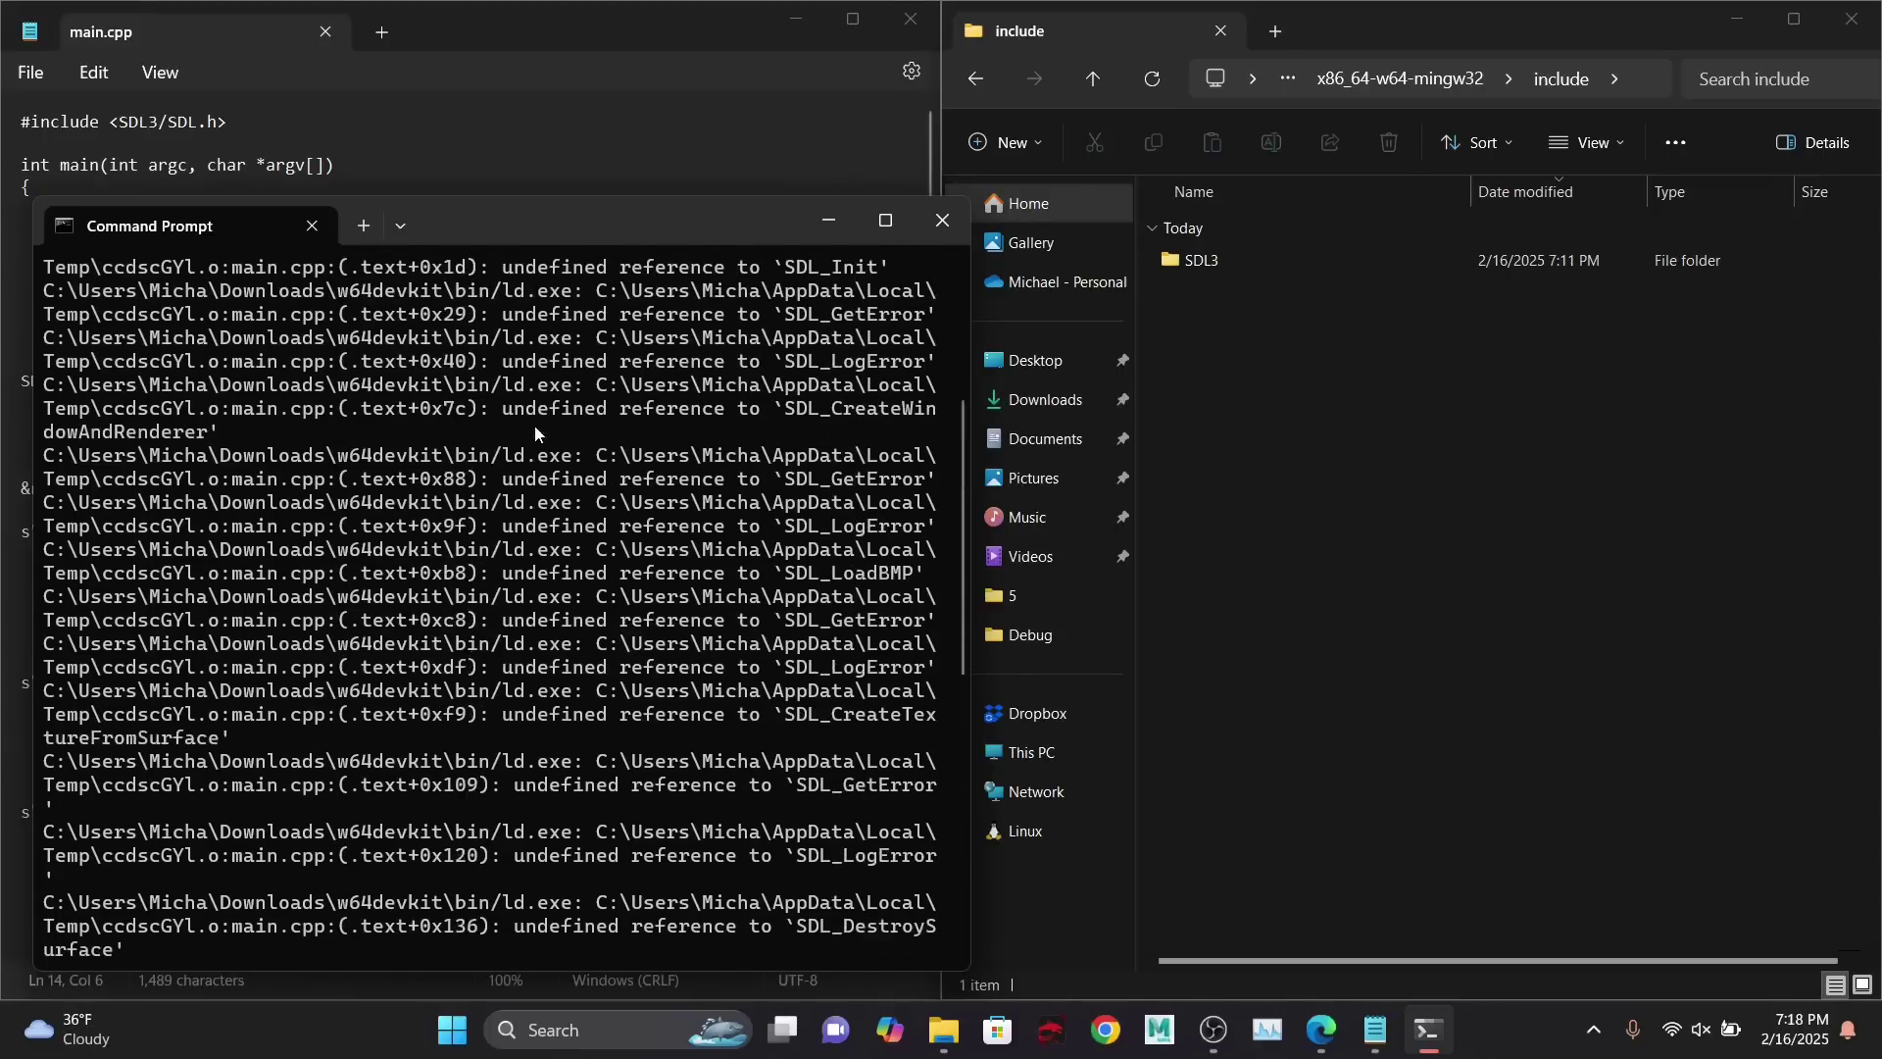
pyautogui.moveTo(492, 459); pyautogui.dragTo(555, 462)
pyautogui.scroll(4, 561, 461)
pyautogui.rightClick(560, 462)
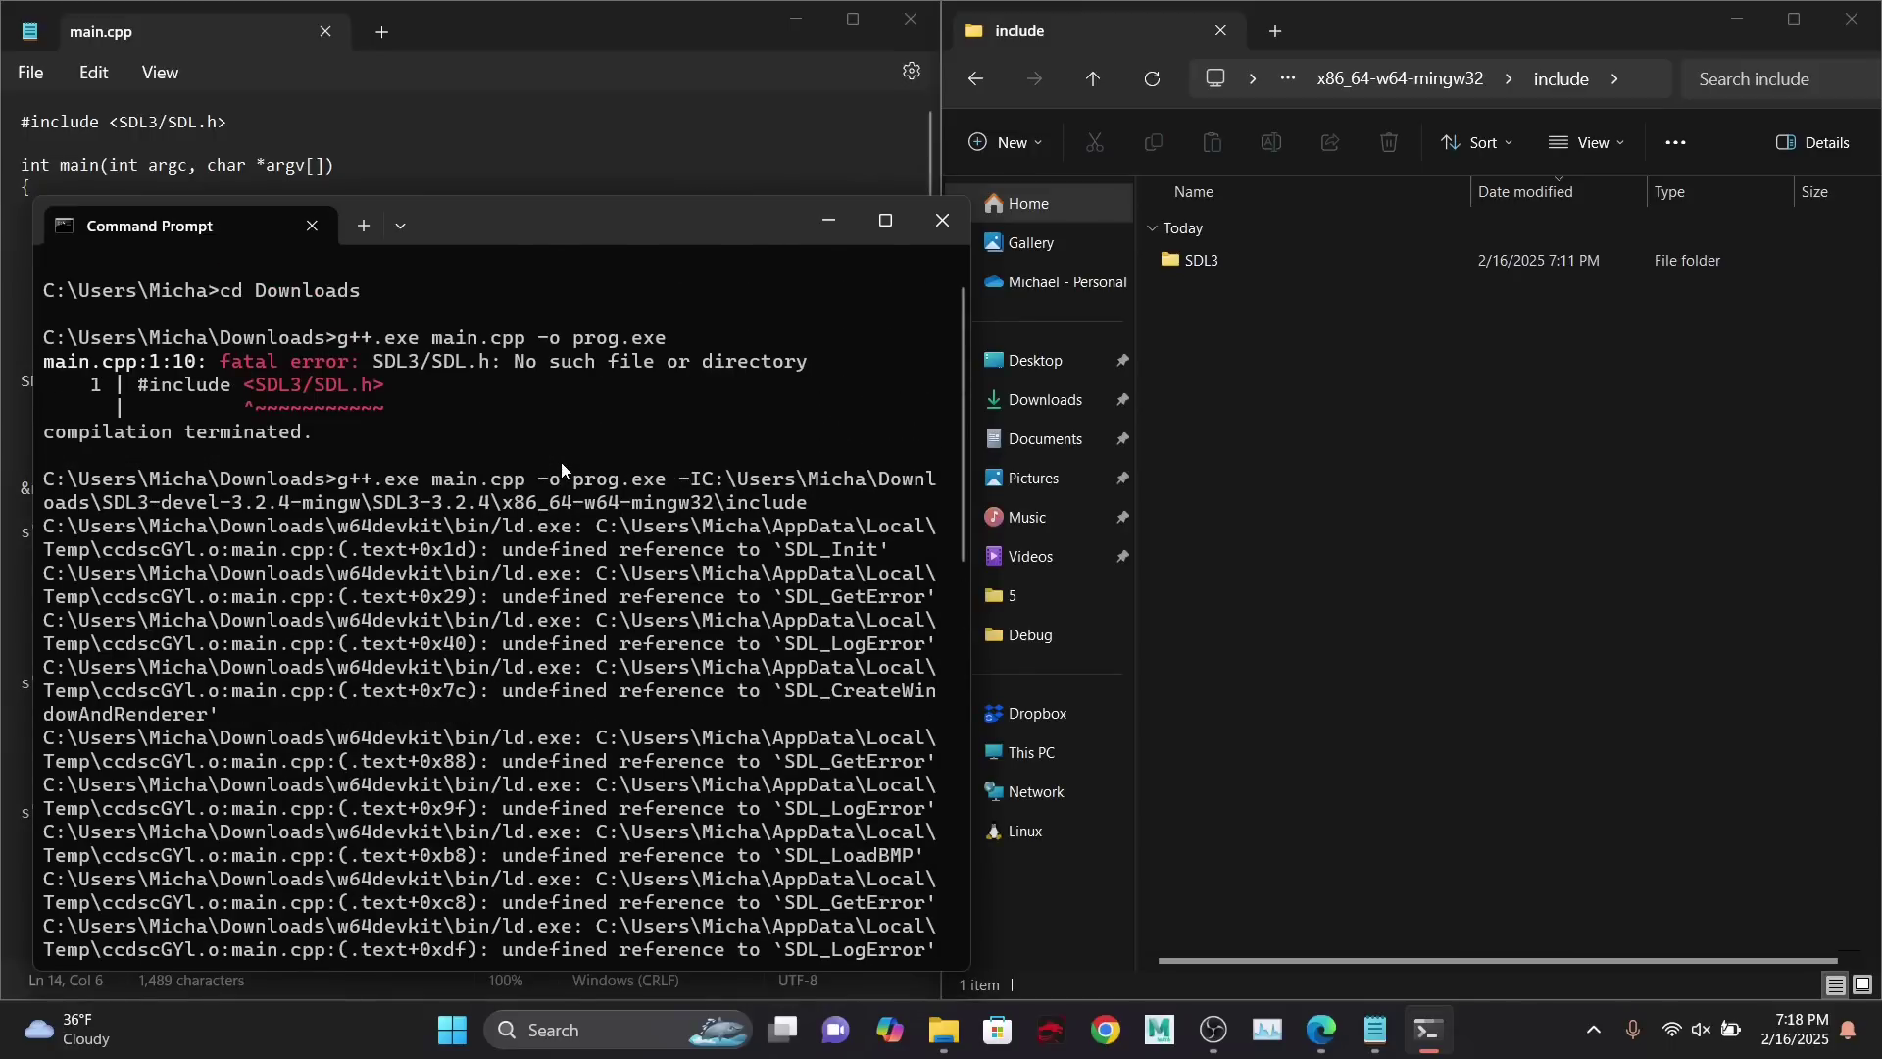
# - Open the lib folder inside x86_64-w64-mingw32 in File Explorer and copy its full path
pyautogui.doubleClick(1219, 255)
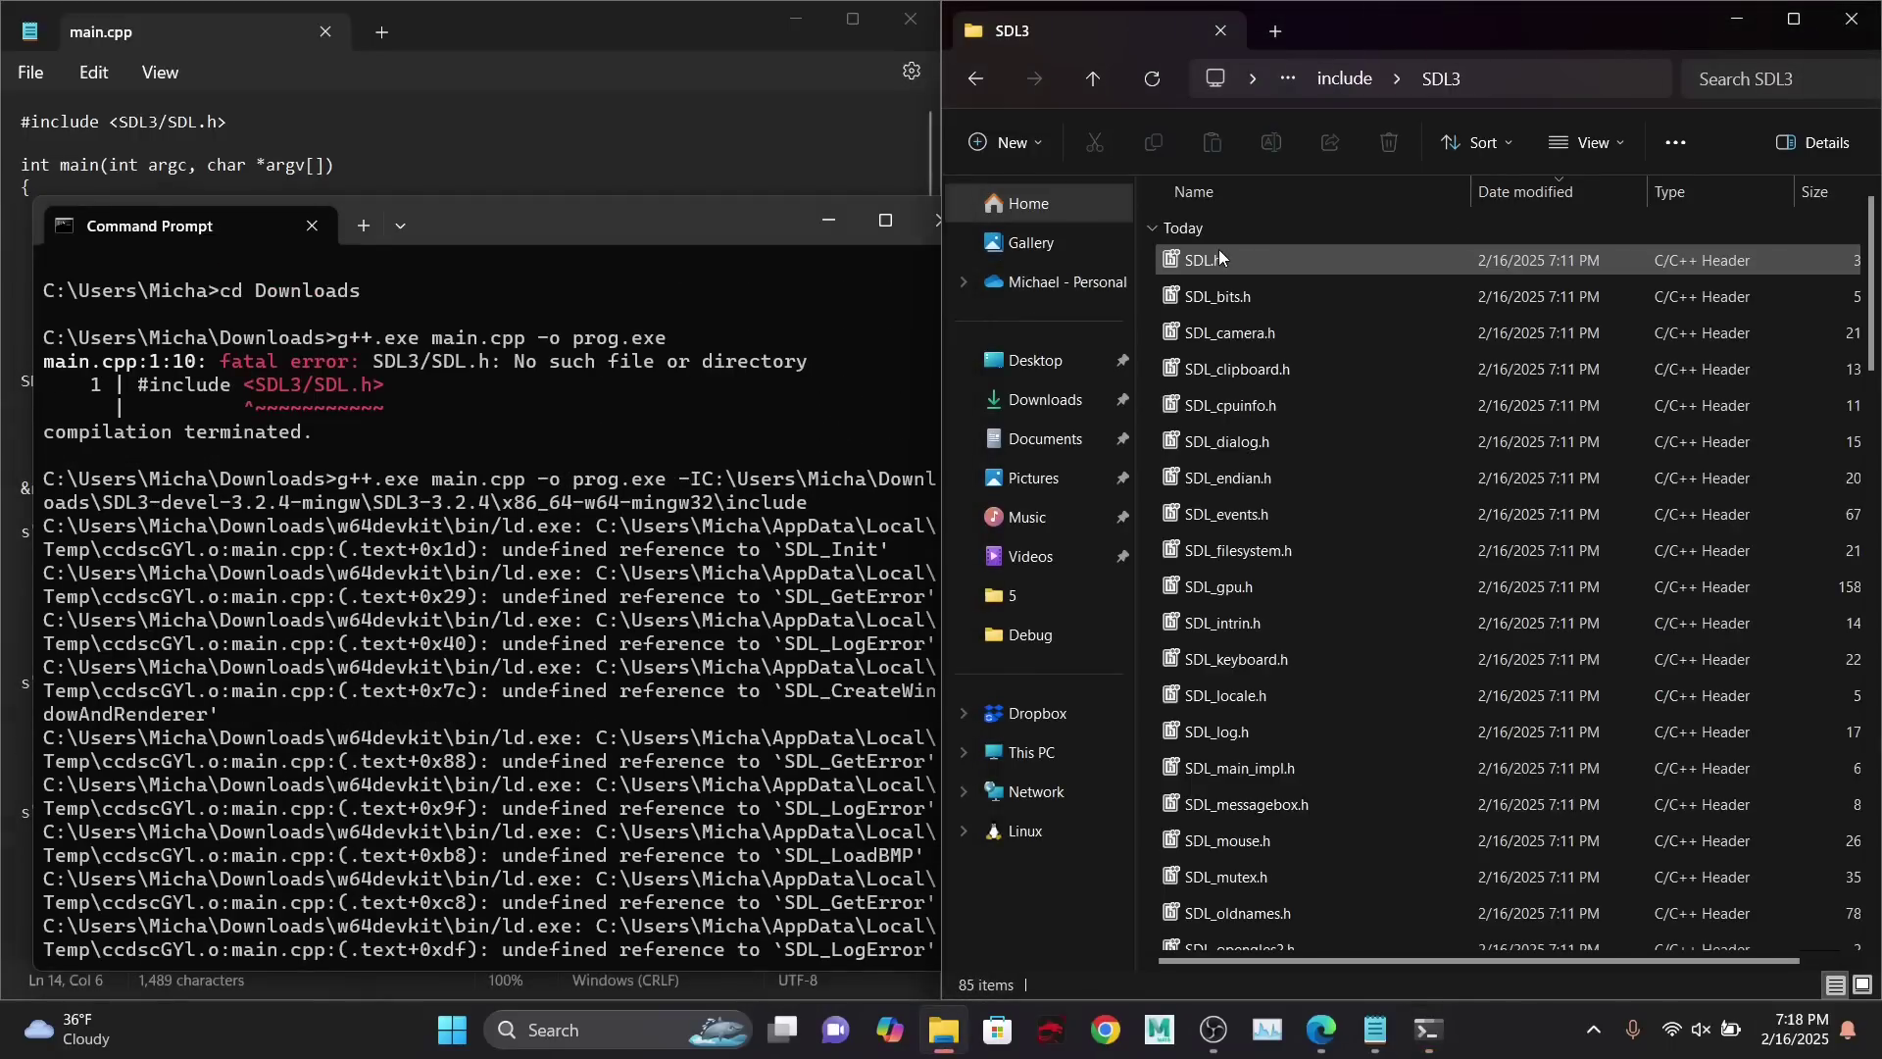
pyautogui.click(1369, 77)
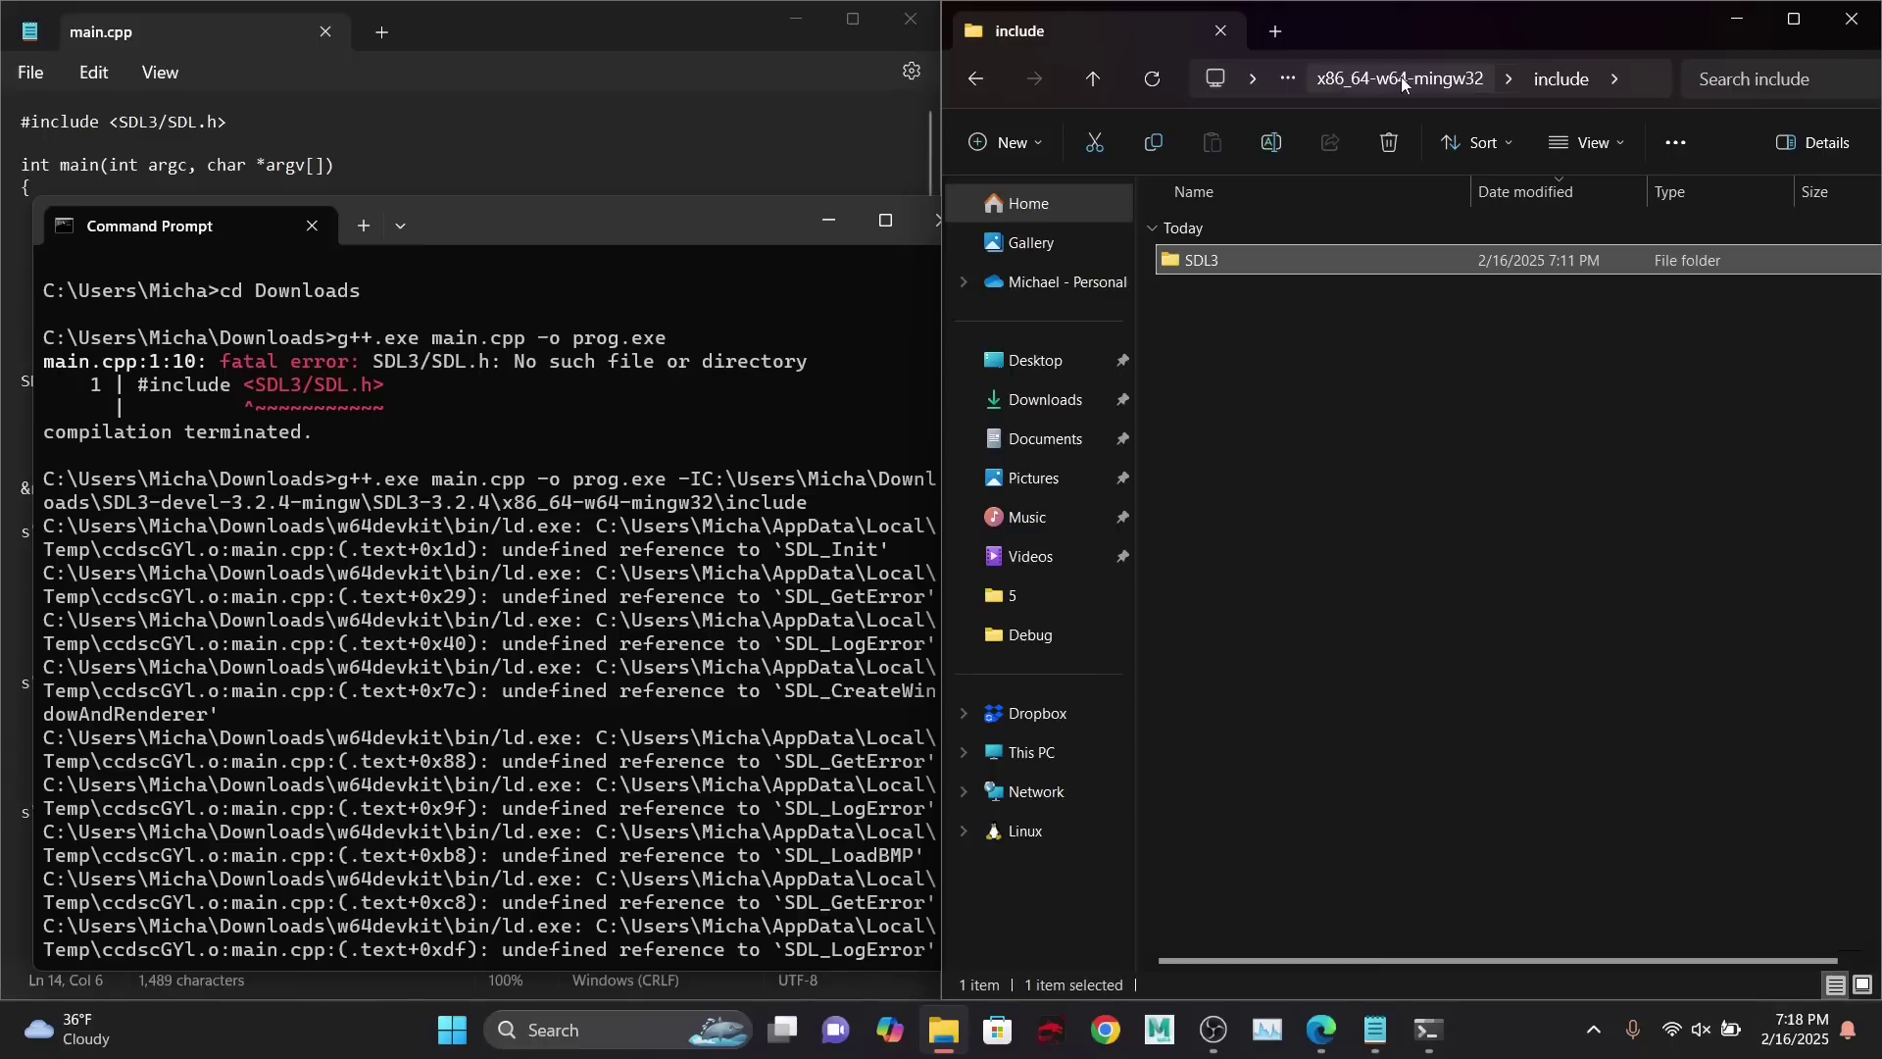
pyautogui.click(1402, 76)
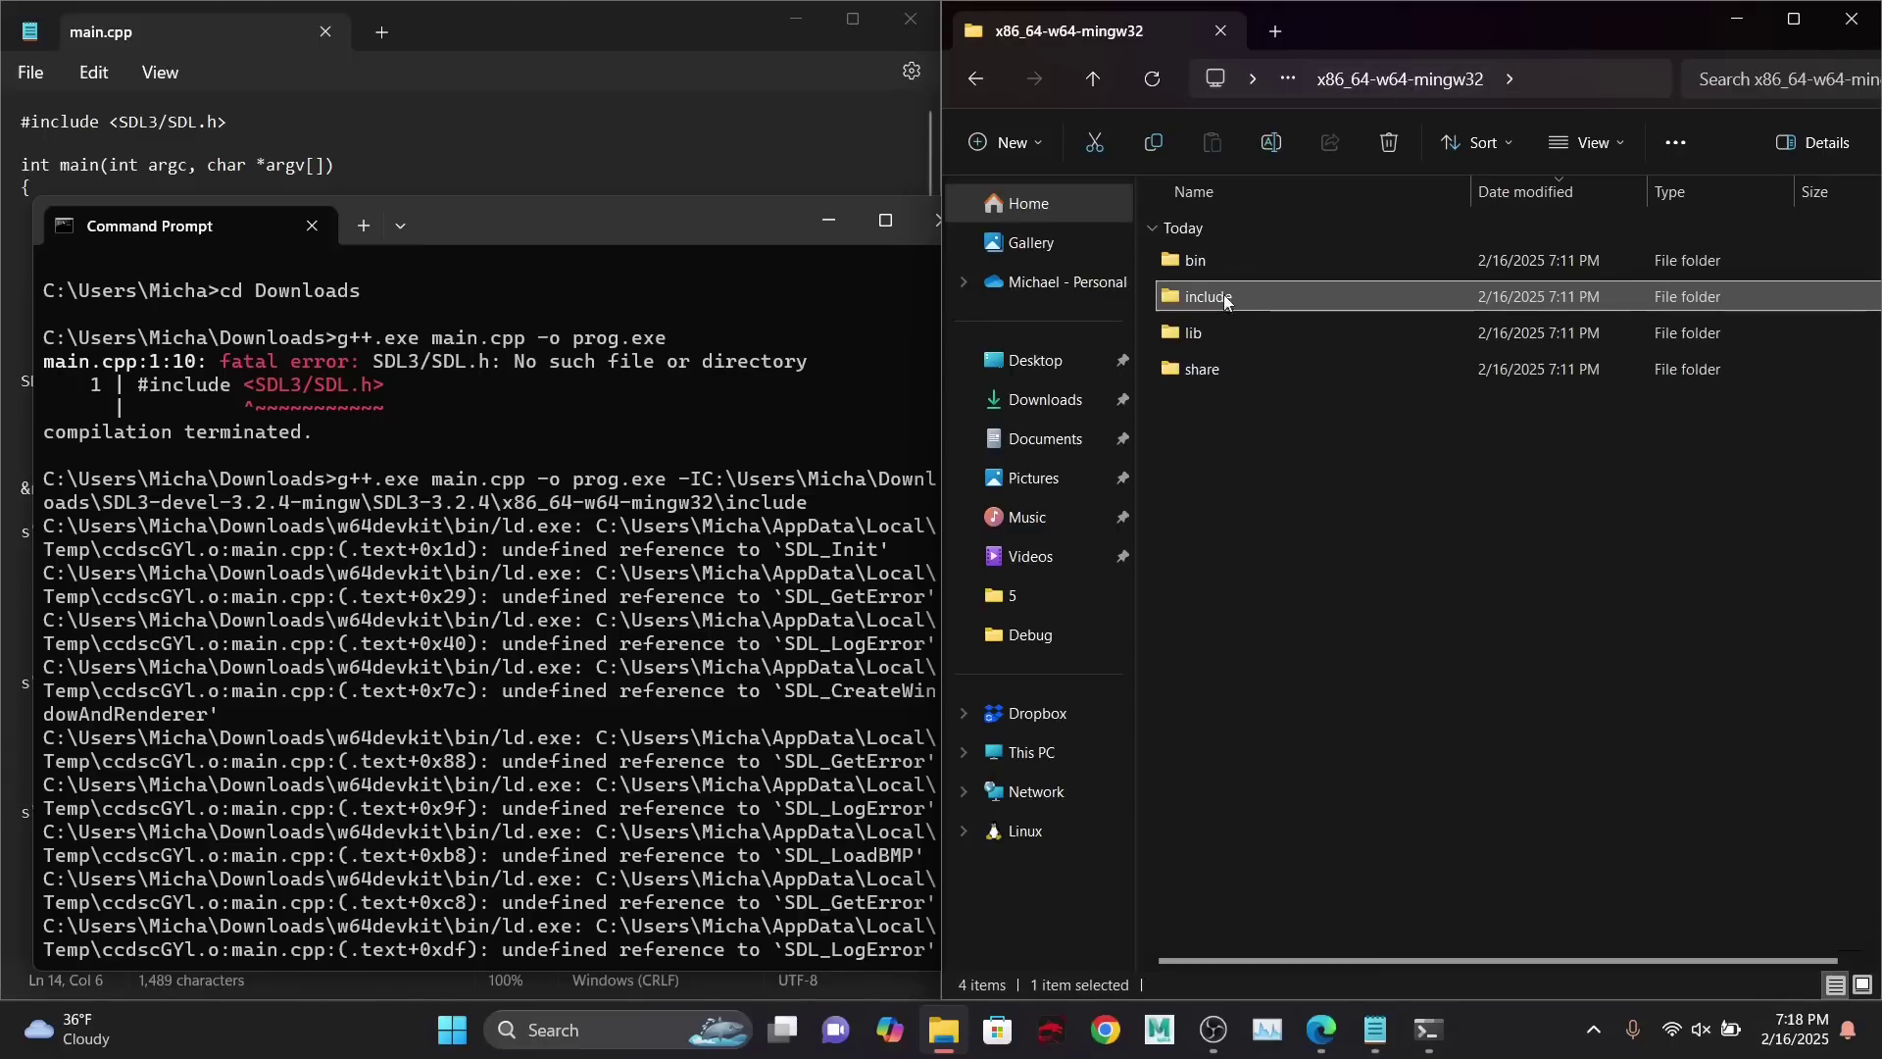
pyautogui.click(1223, 331)
pyautogui.doubleClick(1224, 331)
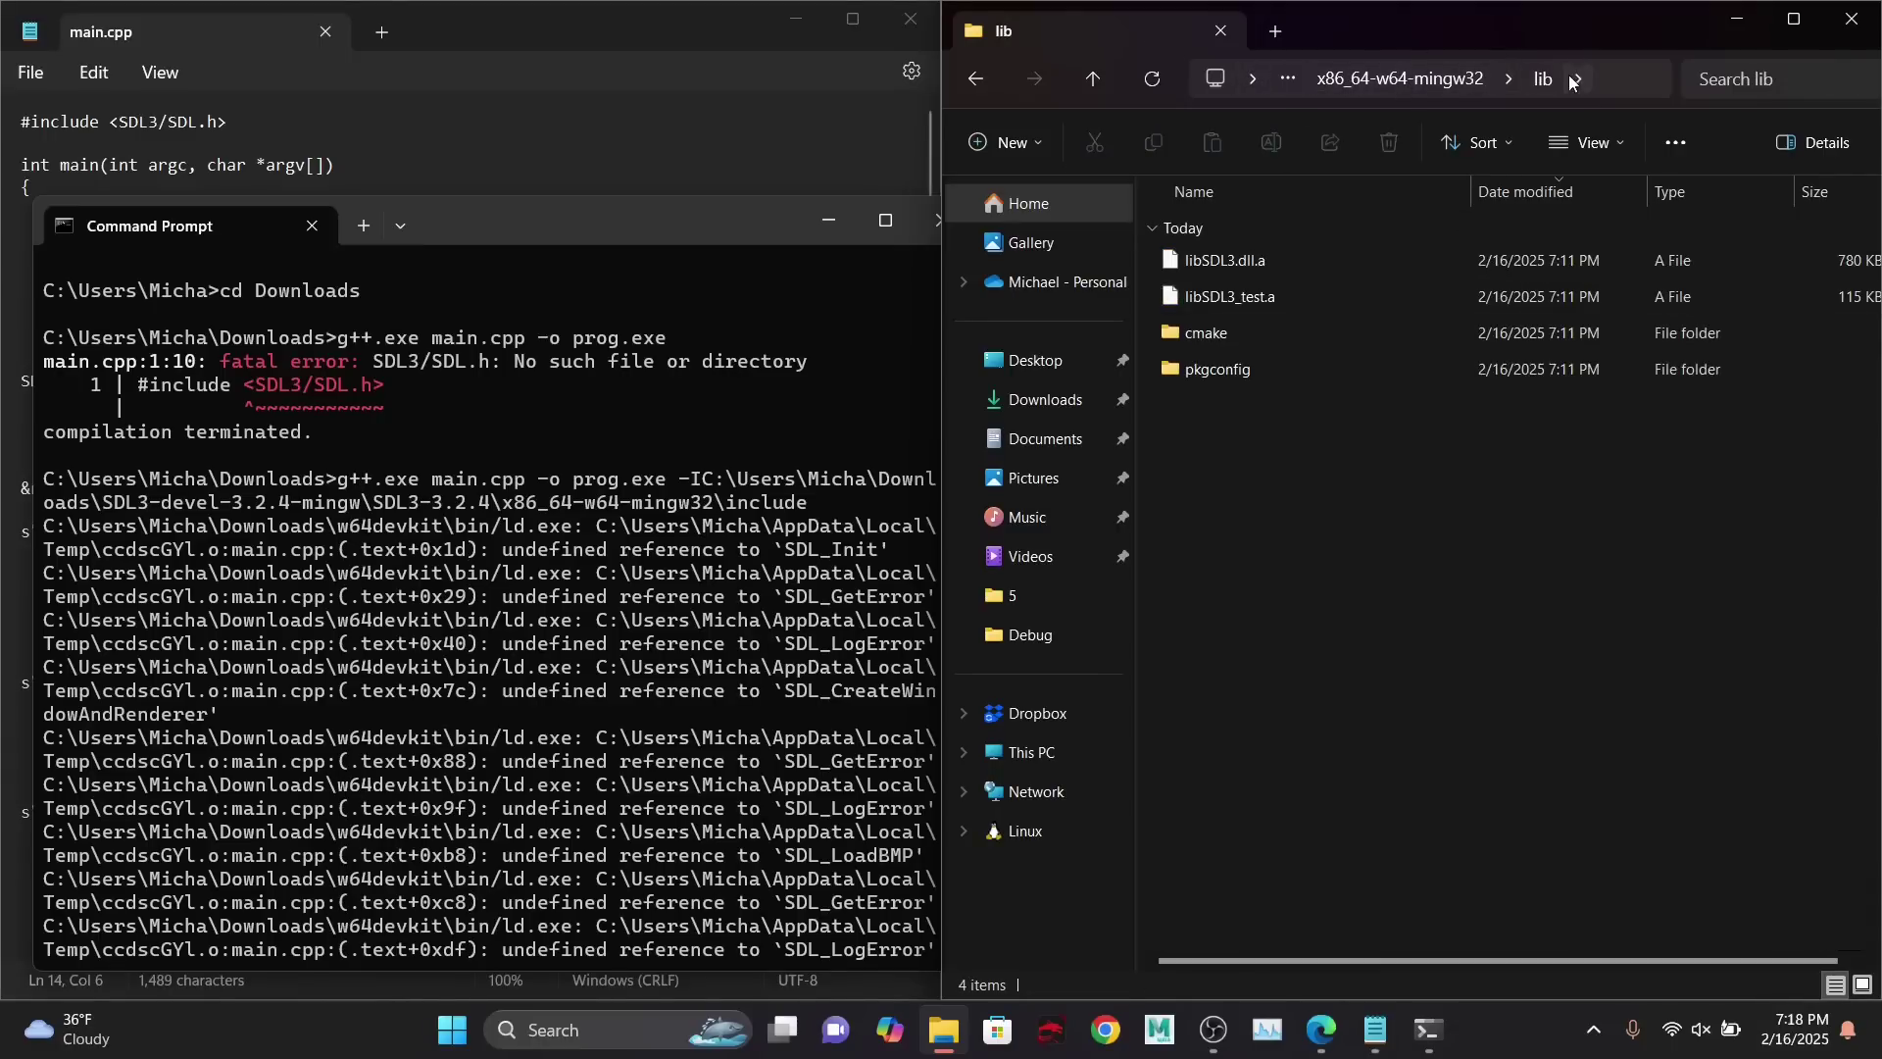
pyautogui.click(1599, 79)
pyautogui.hotkey('ctrl', 'c')
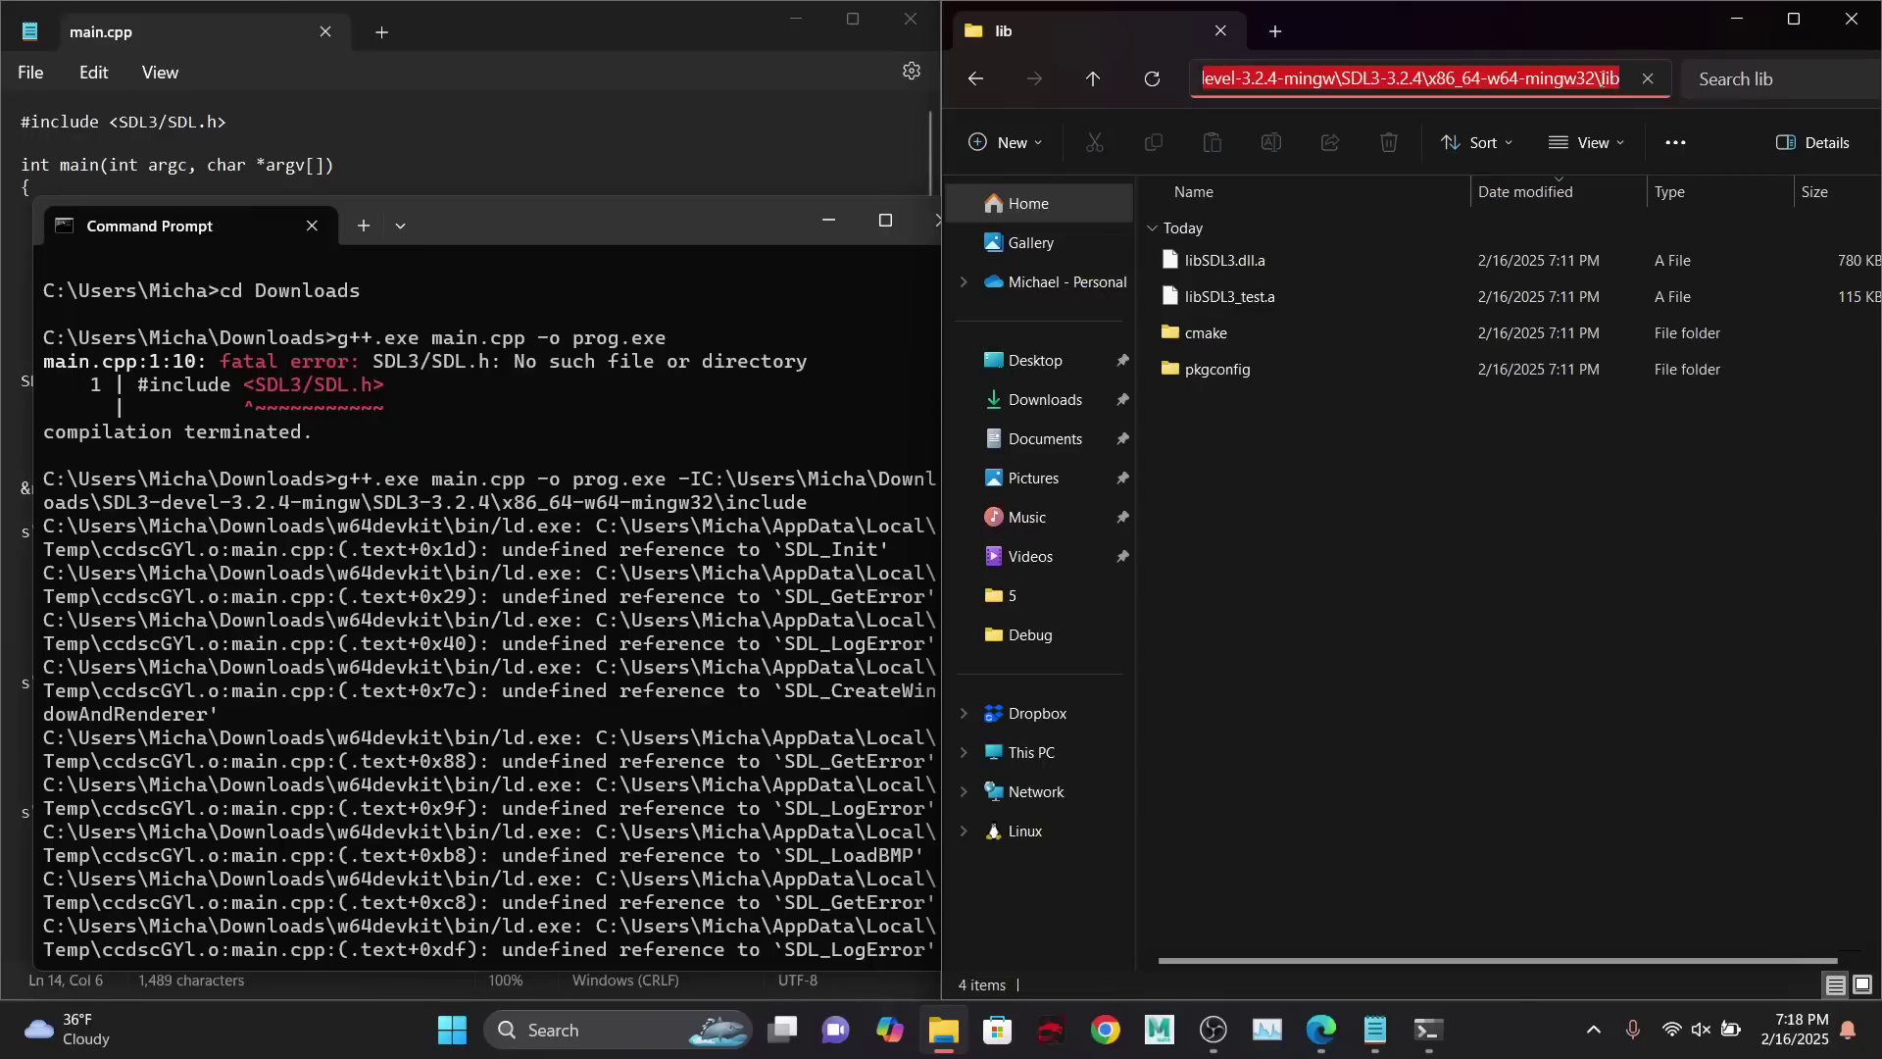
# - Rerun the g++ command in Command Prompt with -L followed by the full path of x86_64-w64-mingw32\lib added
pyautogui.click(751, 492)
pyautogui.press('Return')
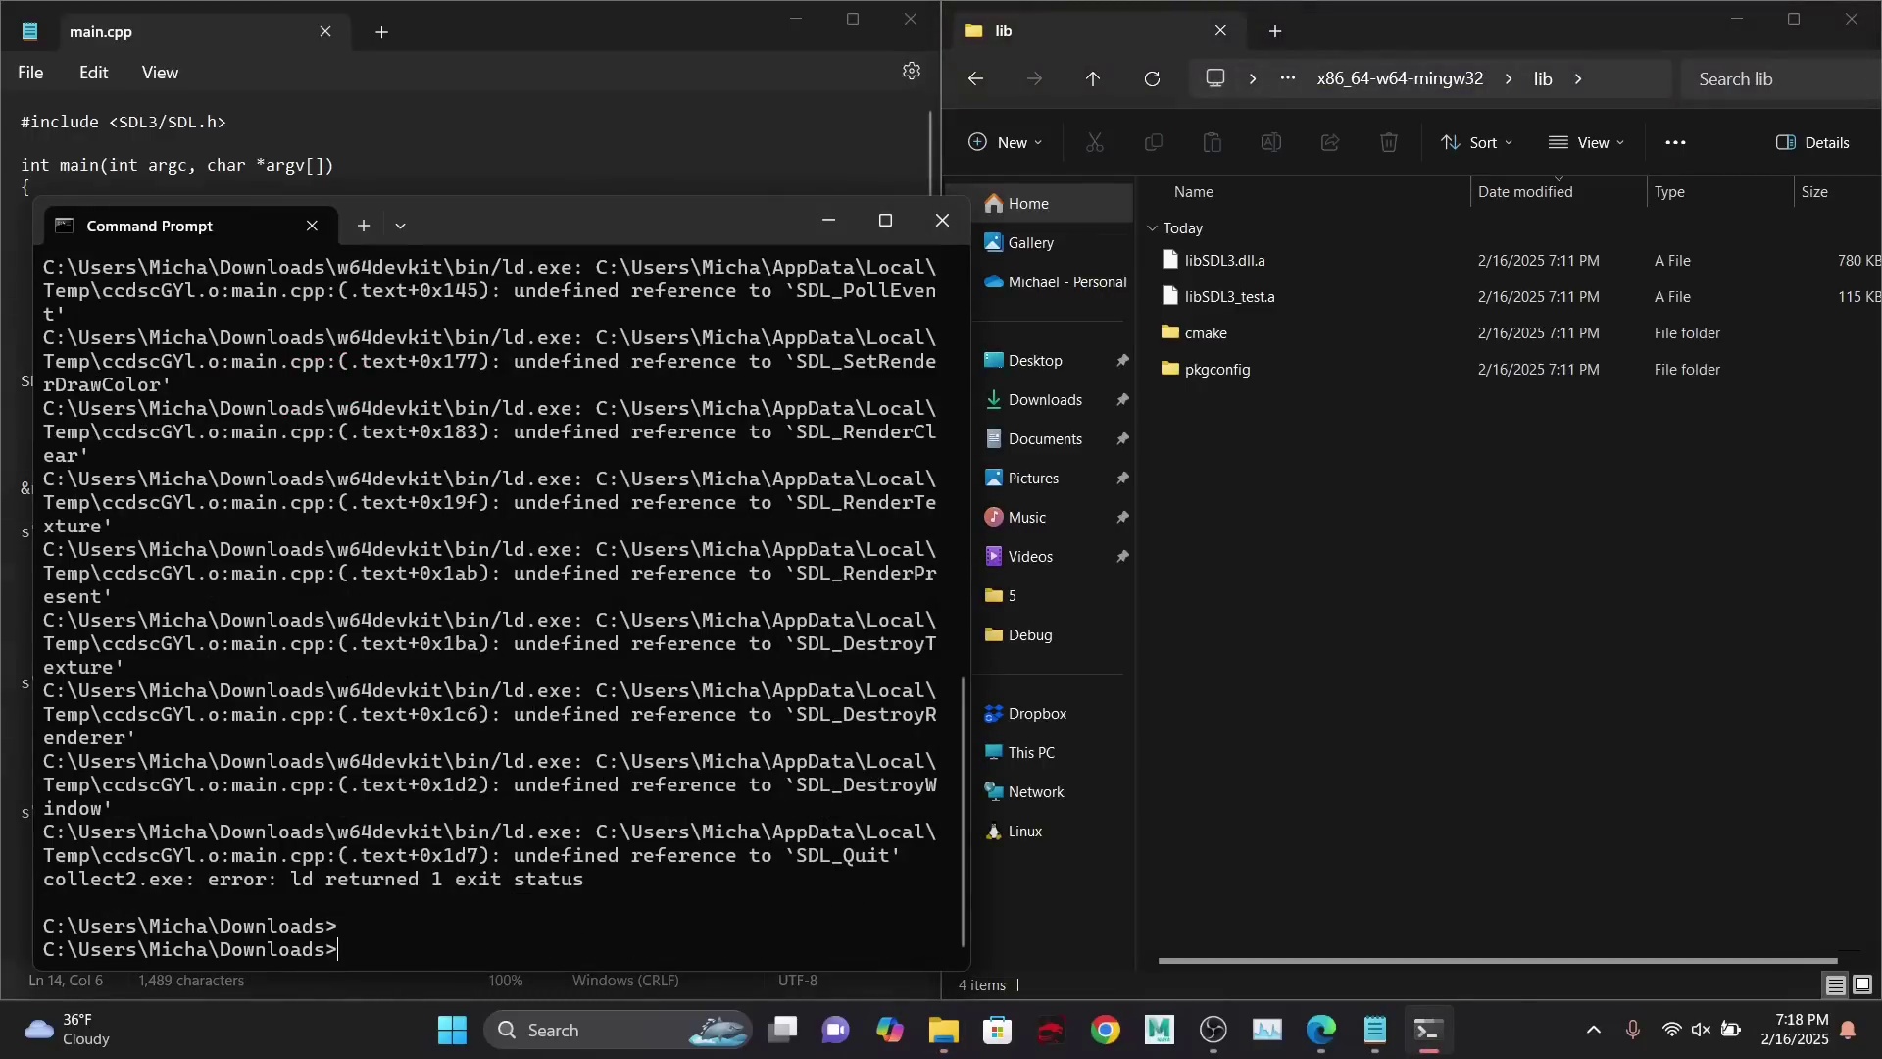
pyautogui.press('Up')
pyautogui.write('-L')
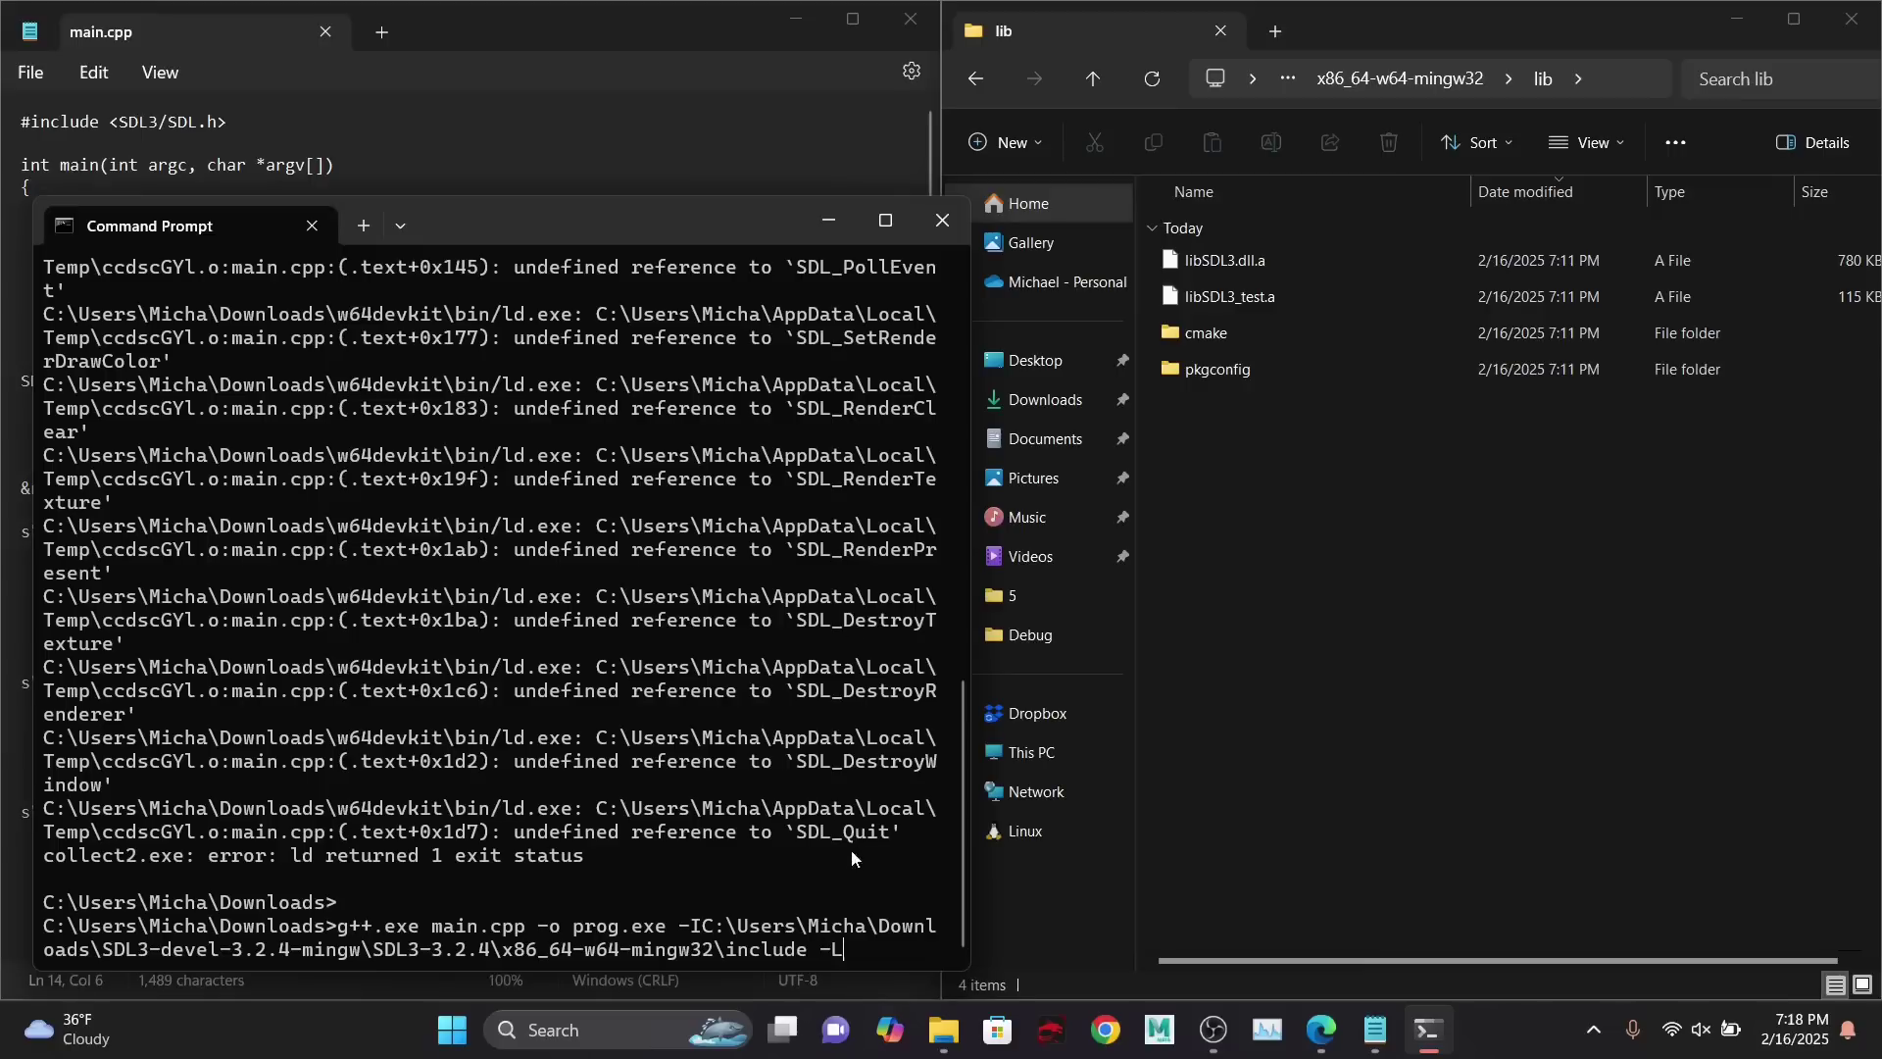
pyautogui.hotkey('ctrl', 'v')
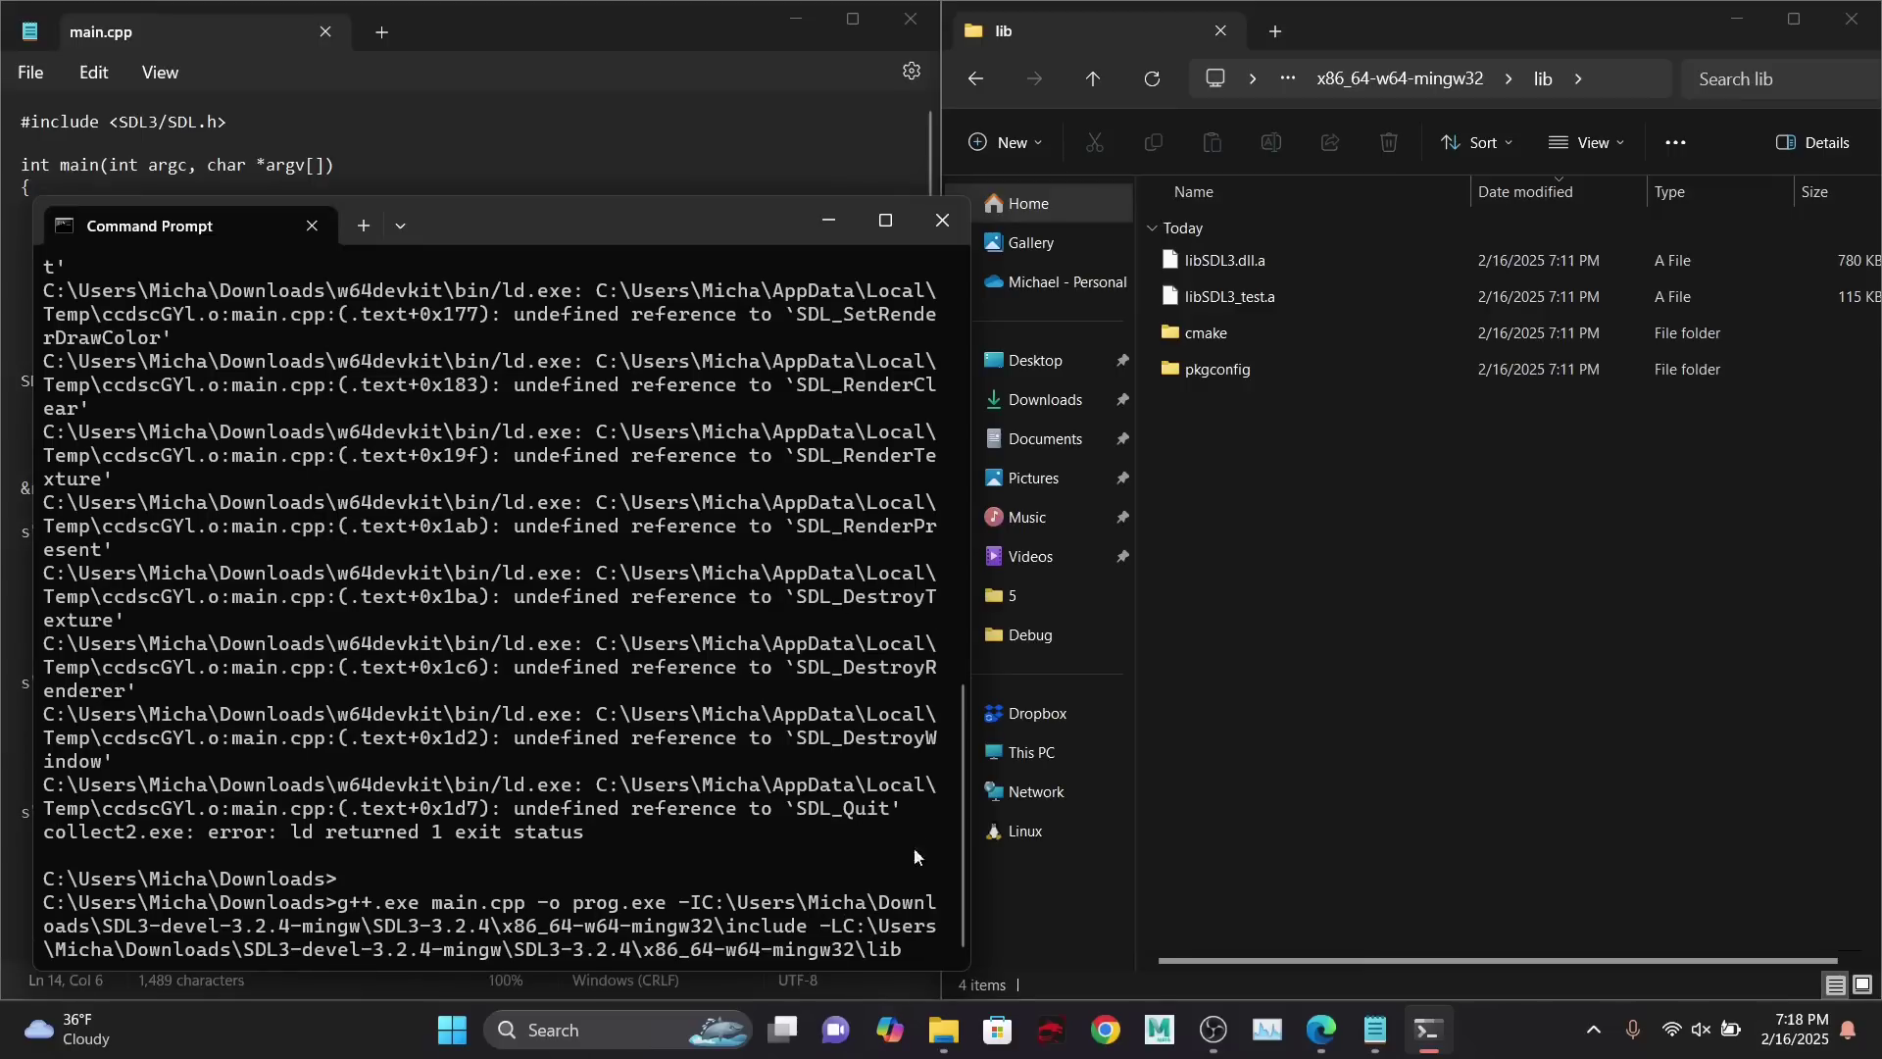
pyautogui.press('Return')
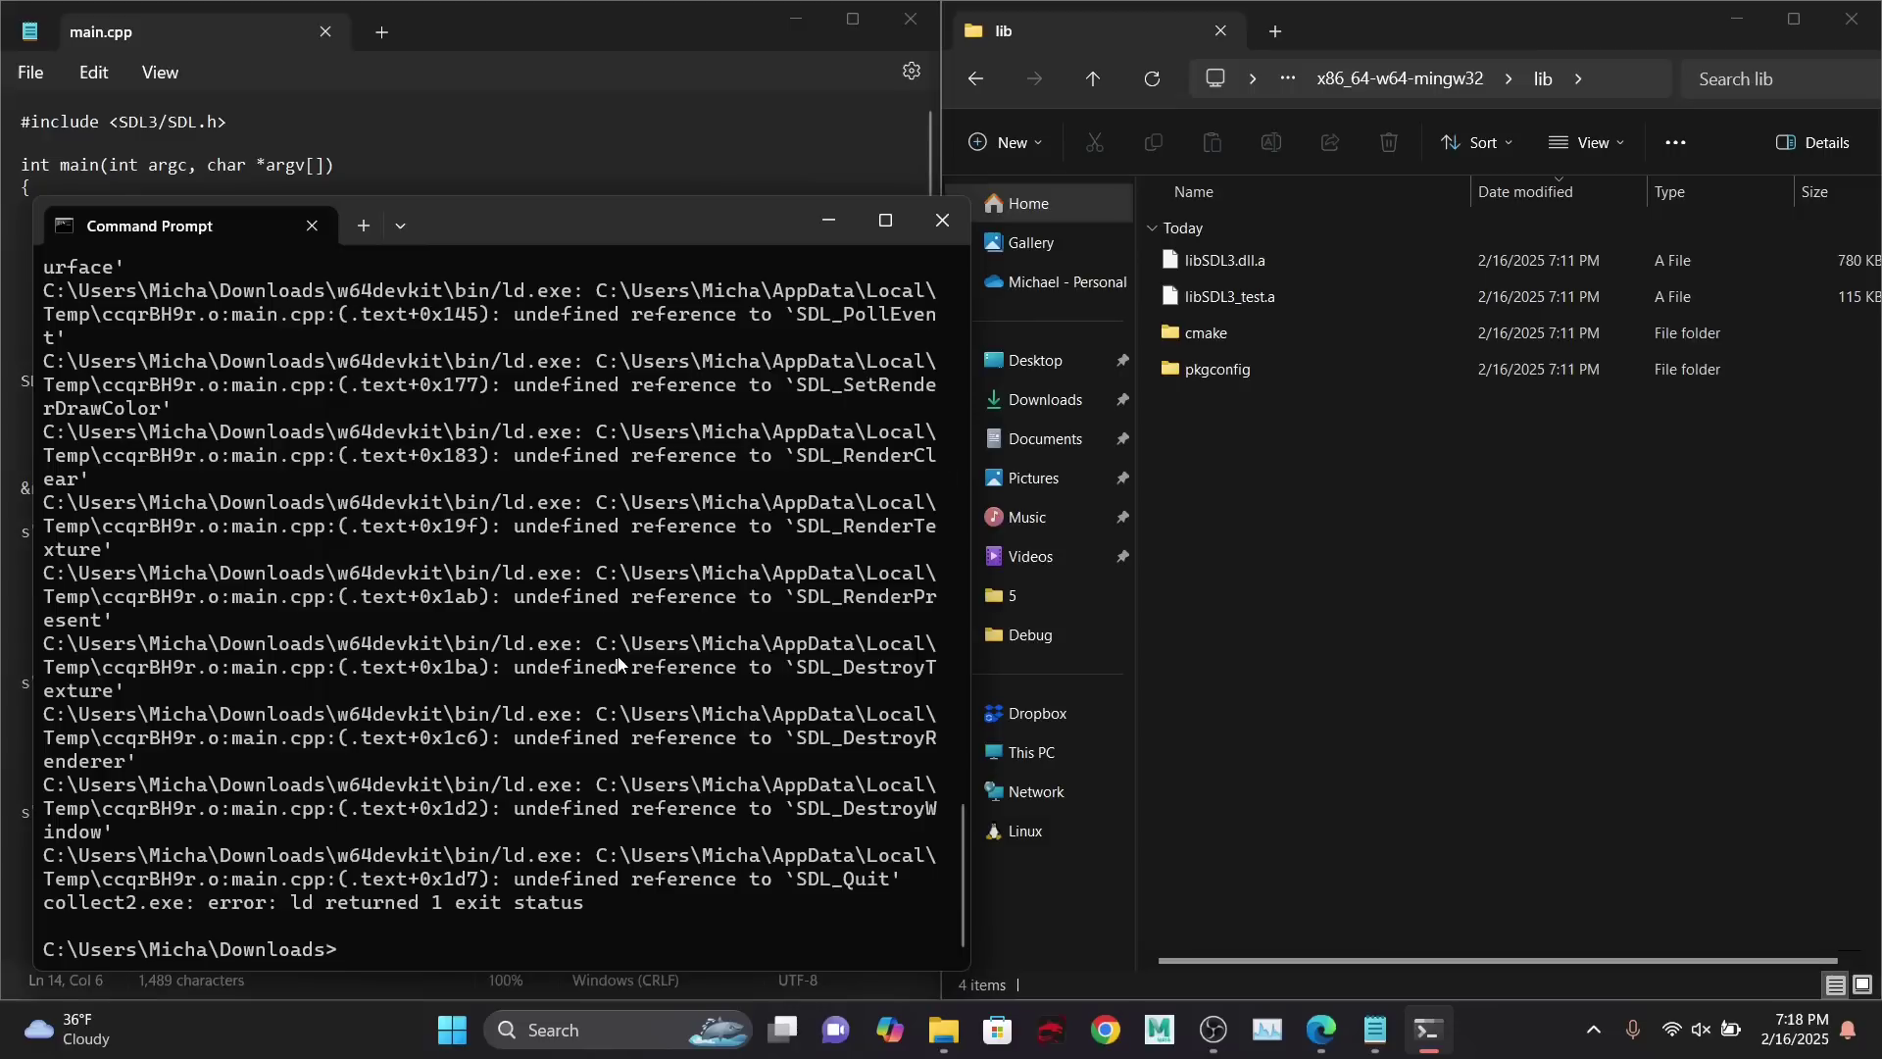
# - Append -lSDL3 to the previous g++ command and compile main.cpp again
pyautogui.press('Up')
pyautogui.write('-l')
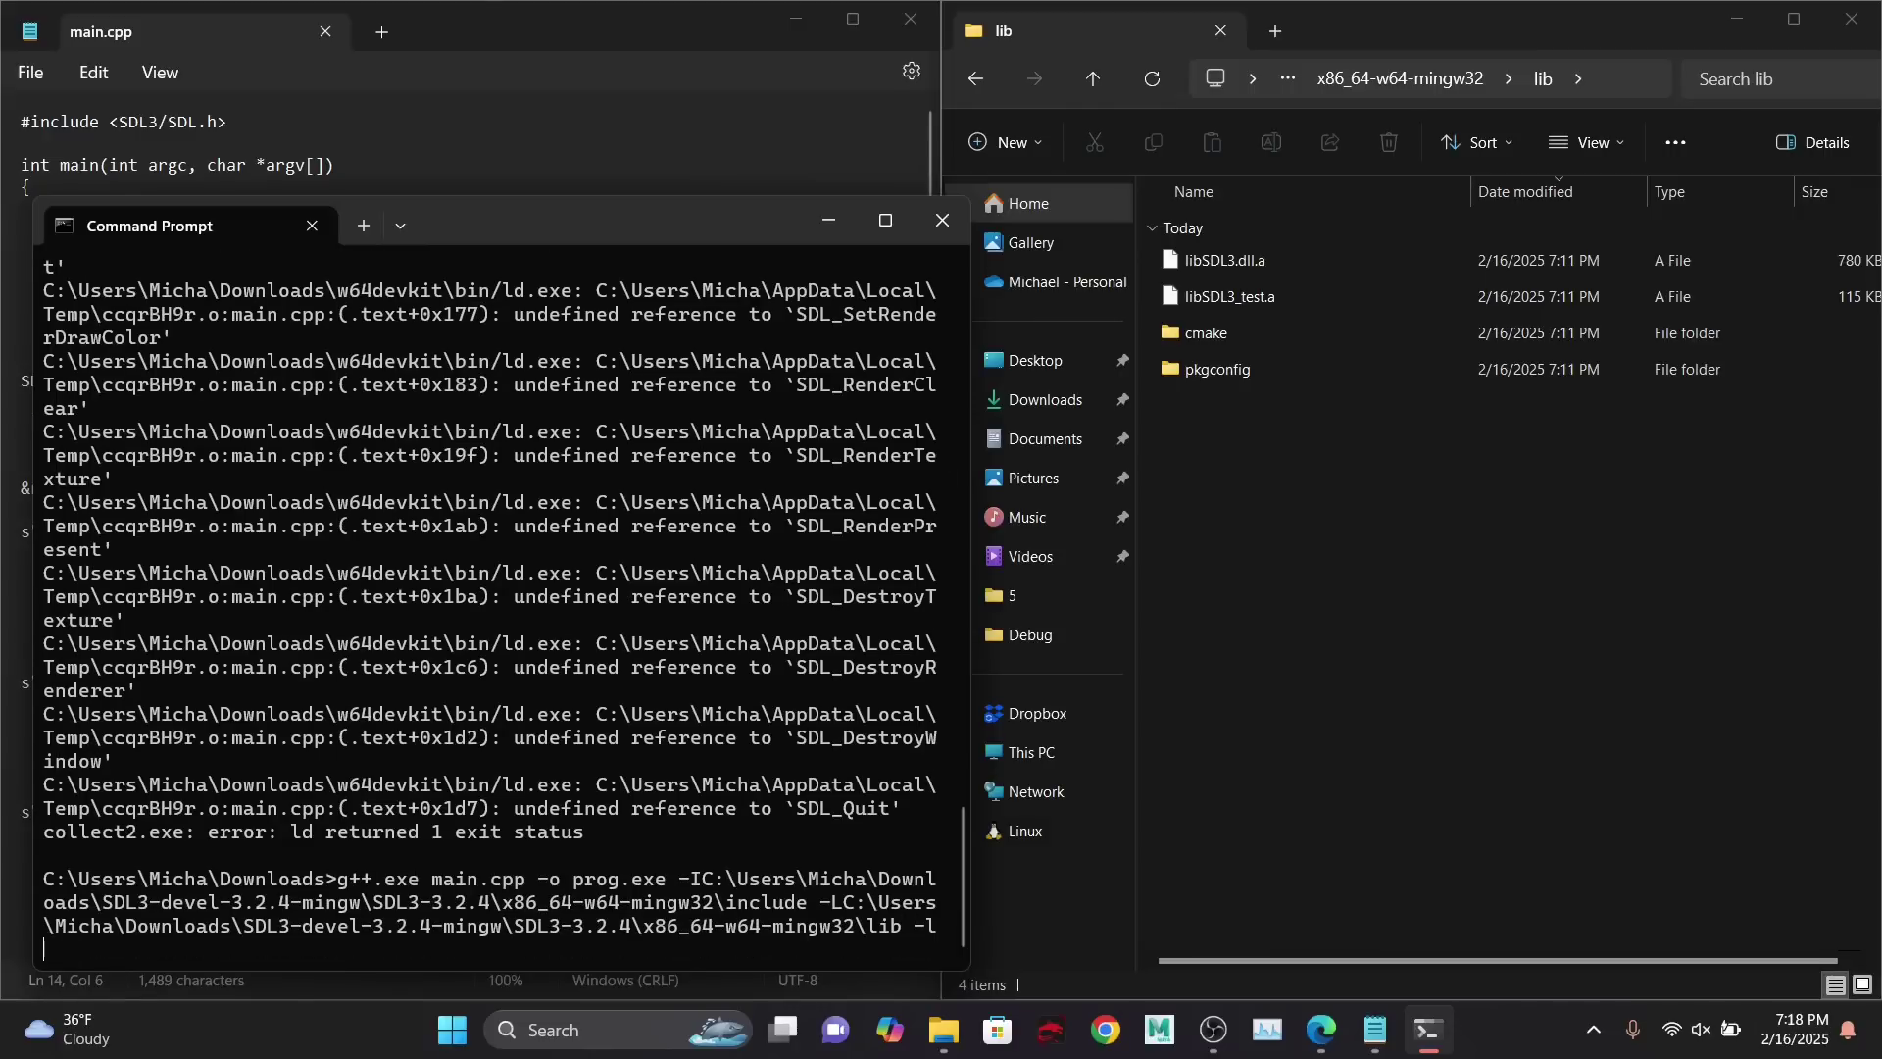
pyautogui.write('SDL3')
pyautogui.press('Return')
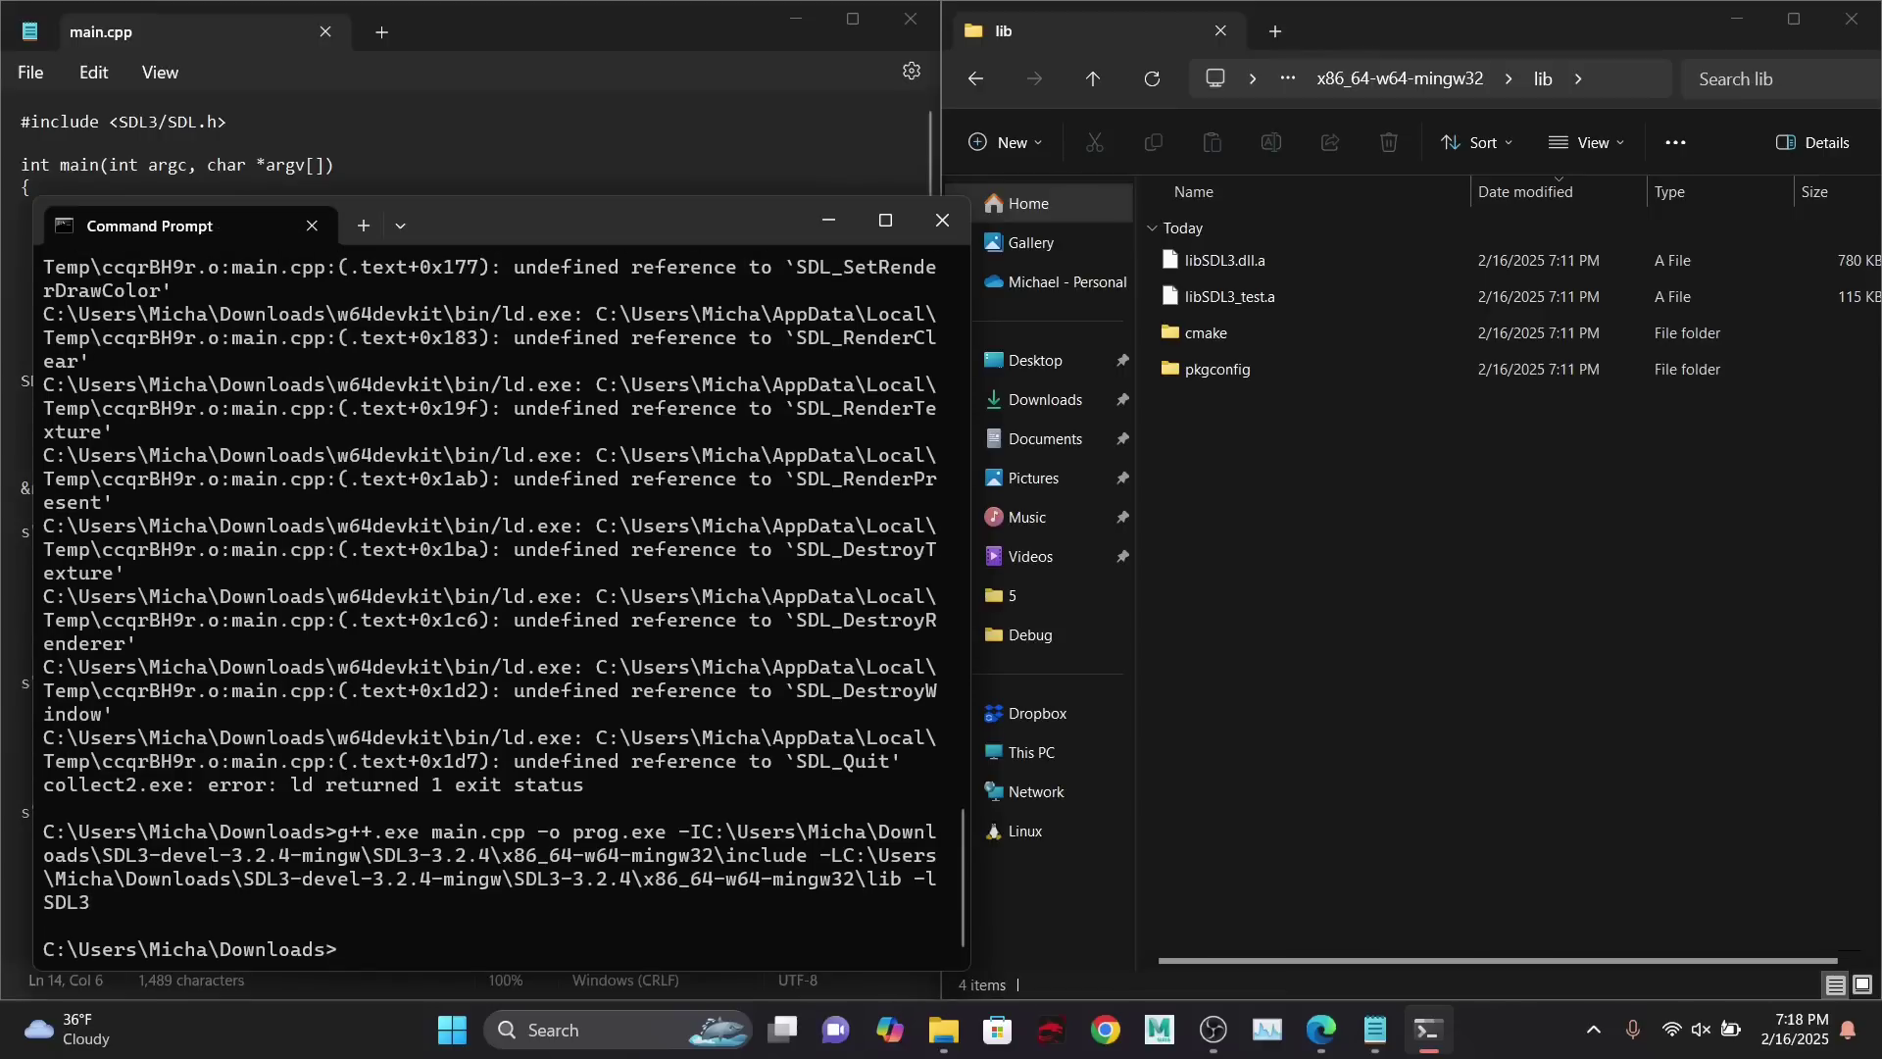
# - Check libSDL3.dll.a in the lib folder, then widen Command Prompt and examine each part of the compile command, including -I, -L and -lSDL3
pyautogui.click(1230, 263)
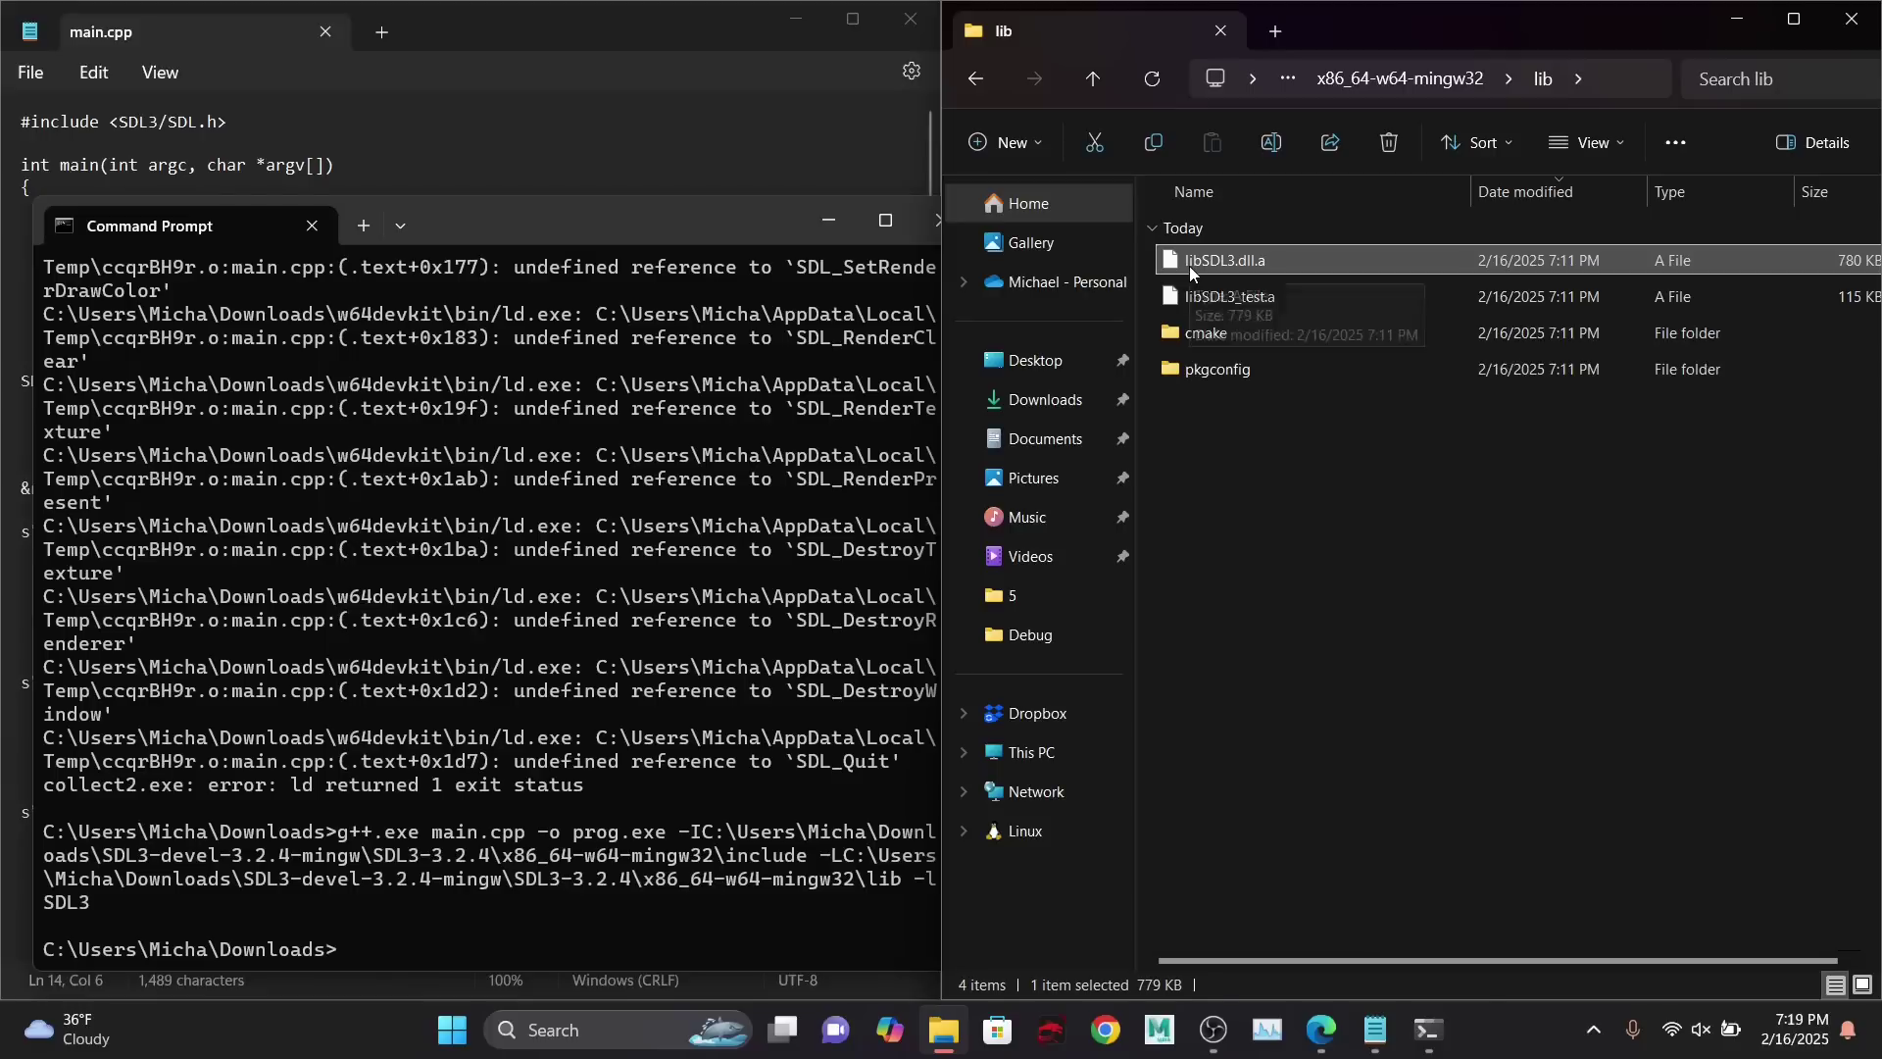
pyautogui.click(690, 209)
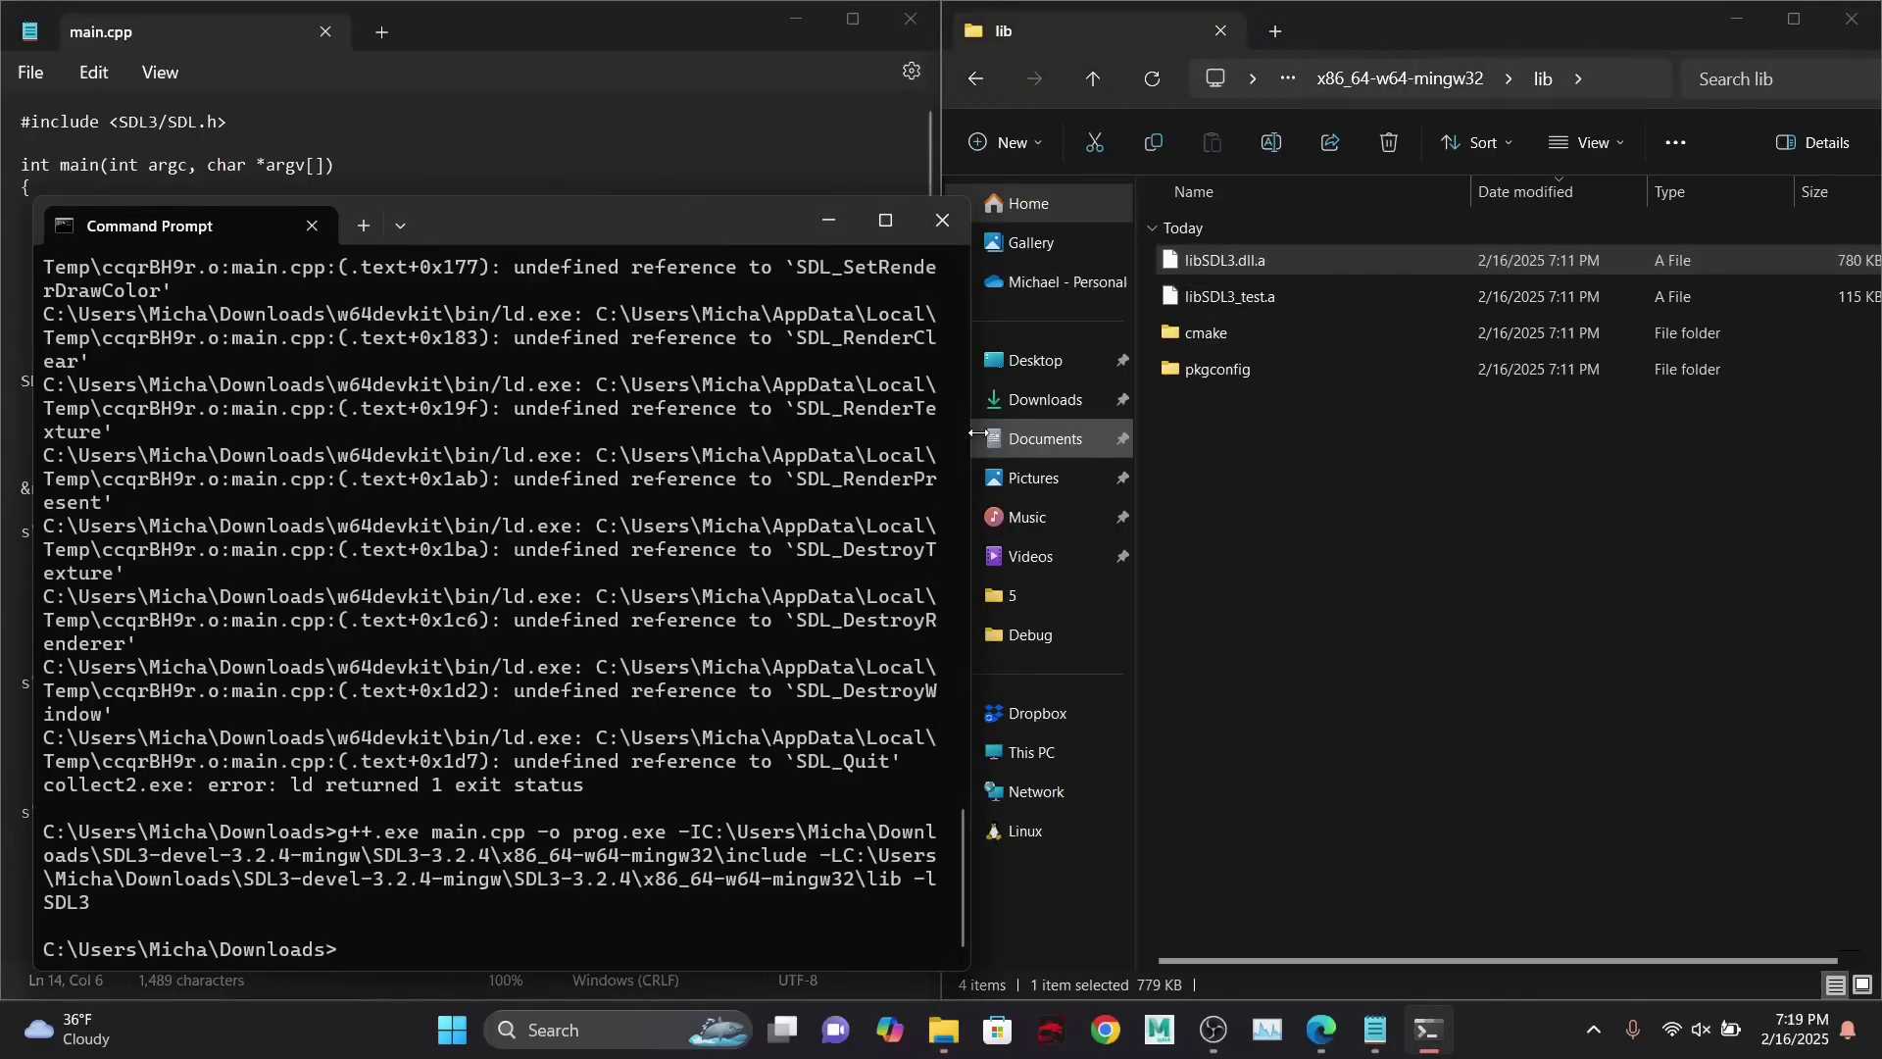
pyautogui.moveTo(970, 433); pyautogui.dragTo(1747, 525)
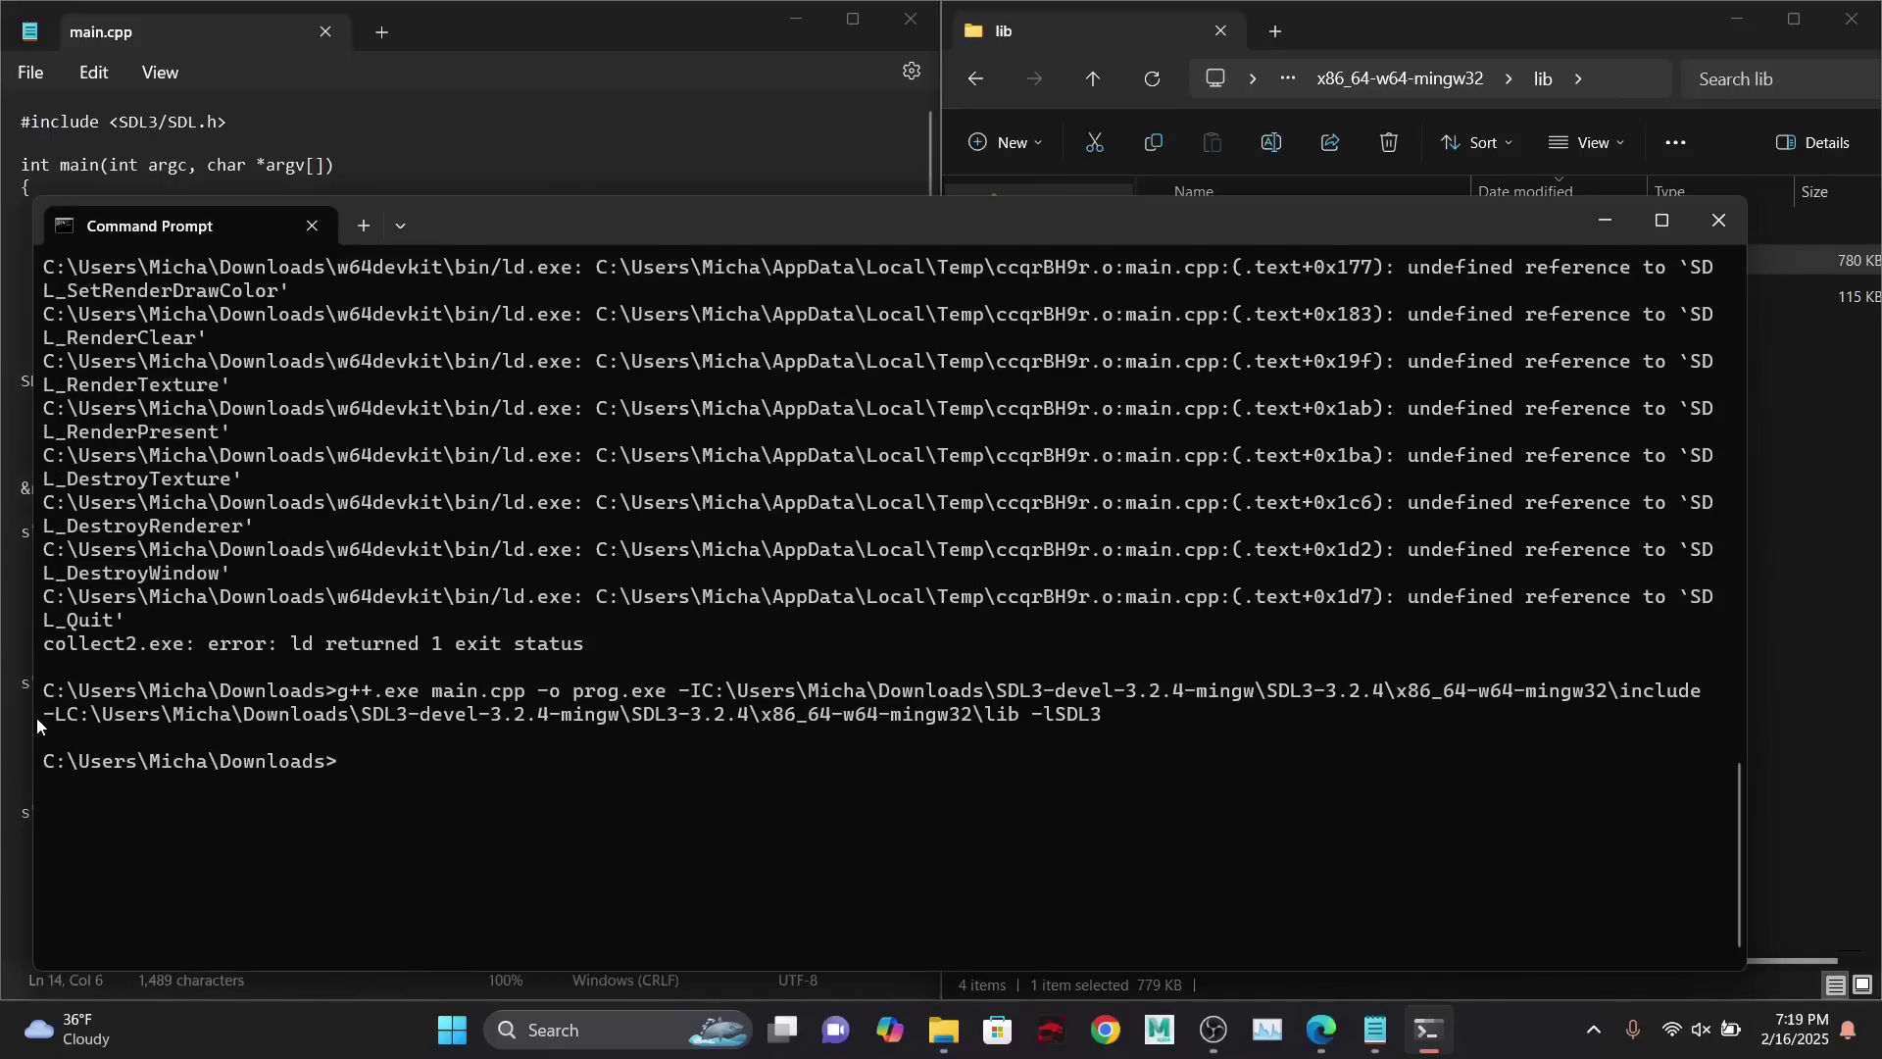
pyautogui.moveTo(38, 715); pyautogui.dragTo(1102, 715)
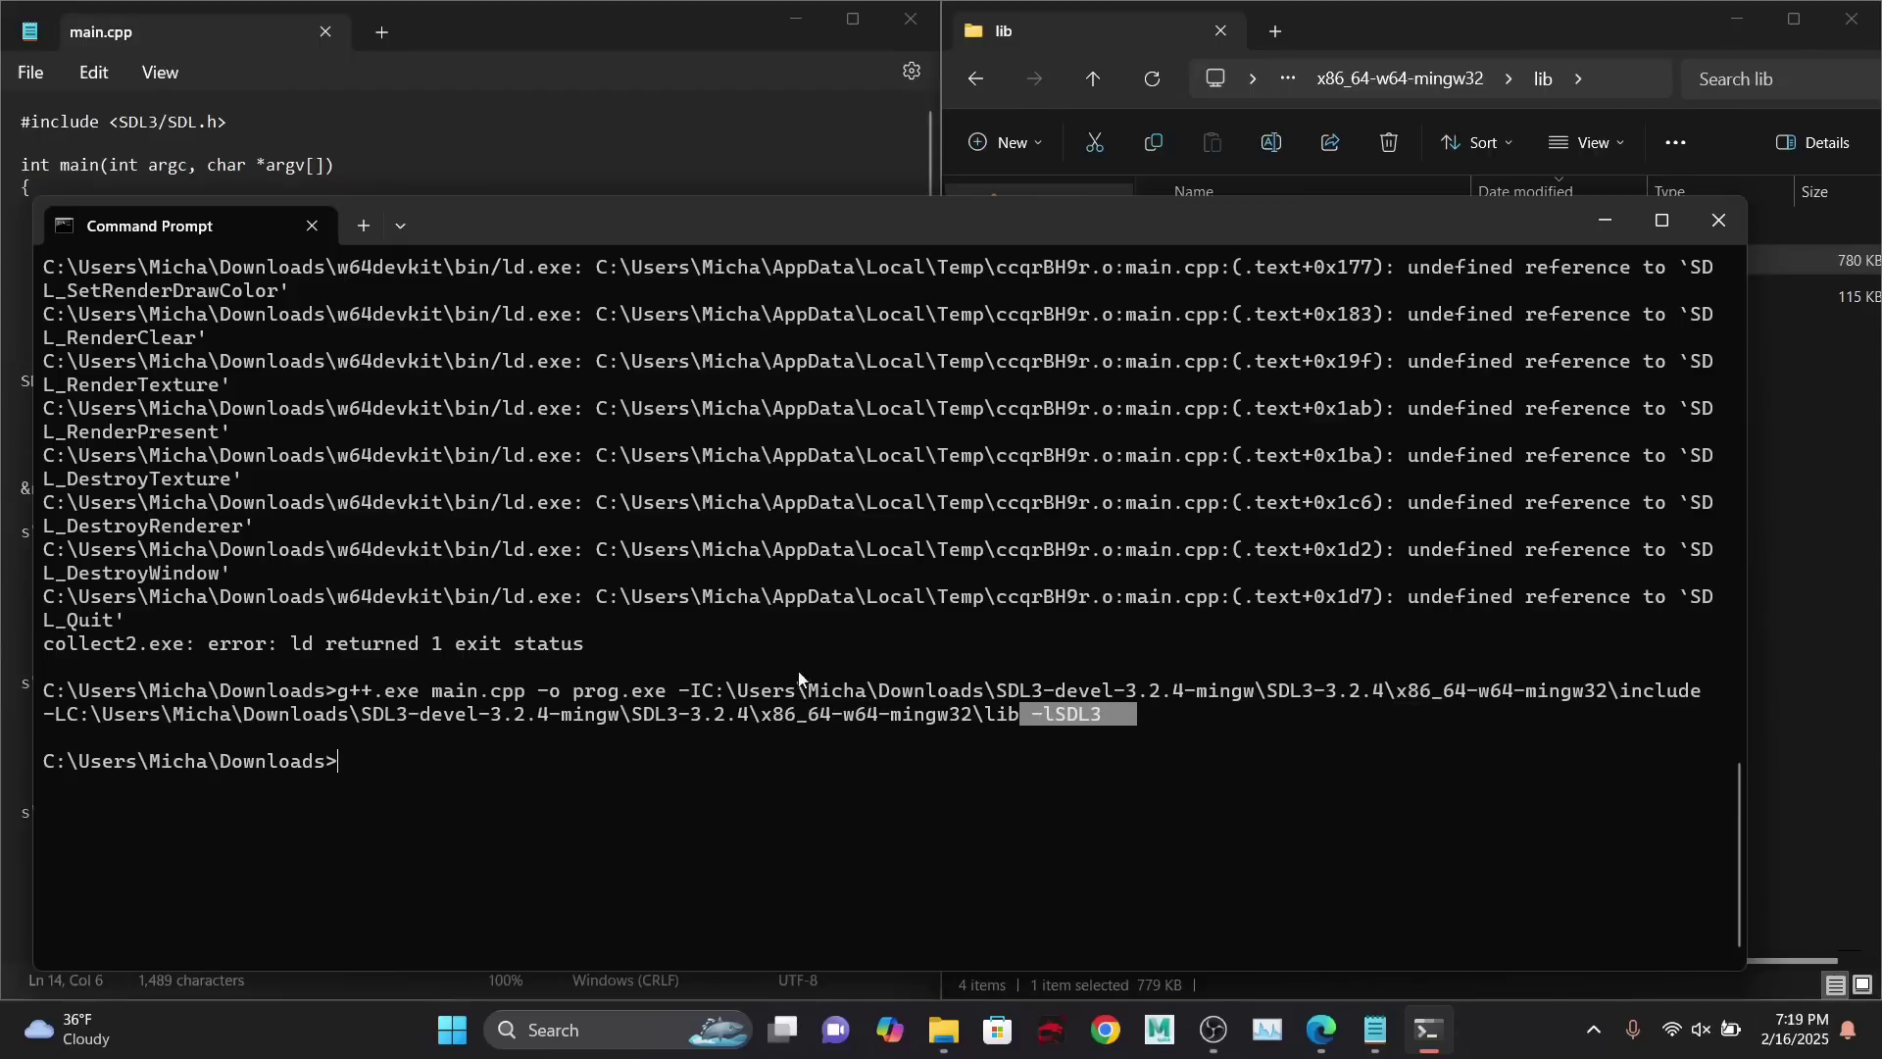
pyautogui.moveTo(678, 690); pyautogui.dragTo(1719, 694)
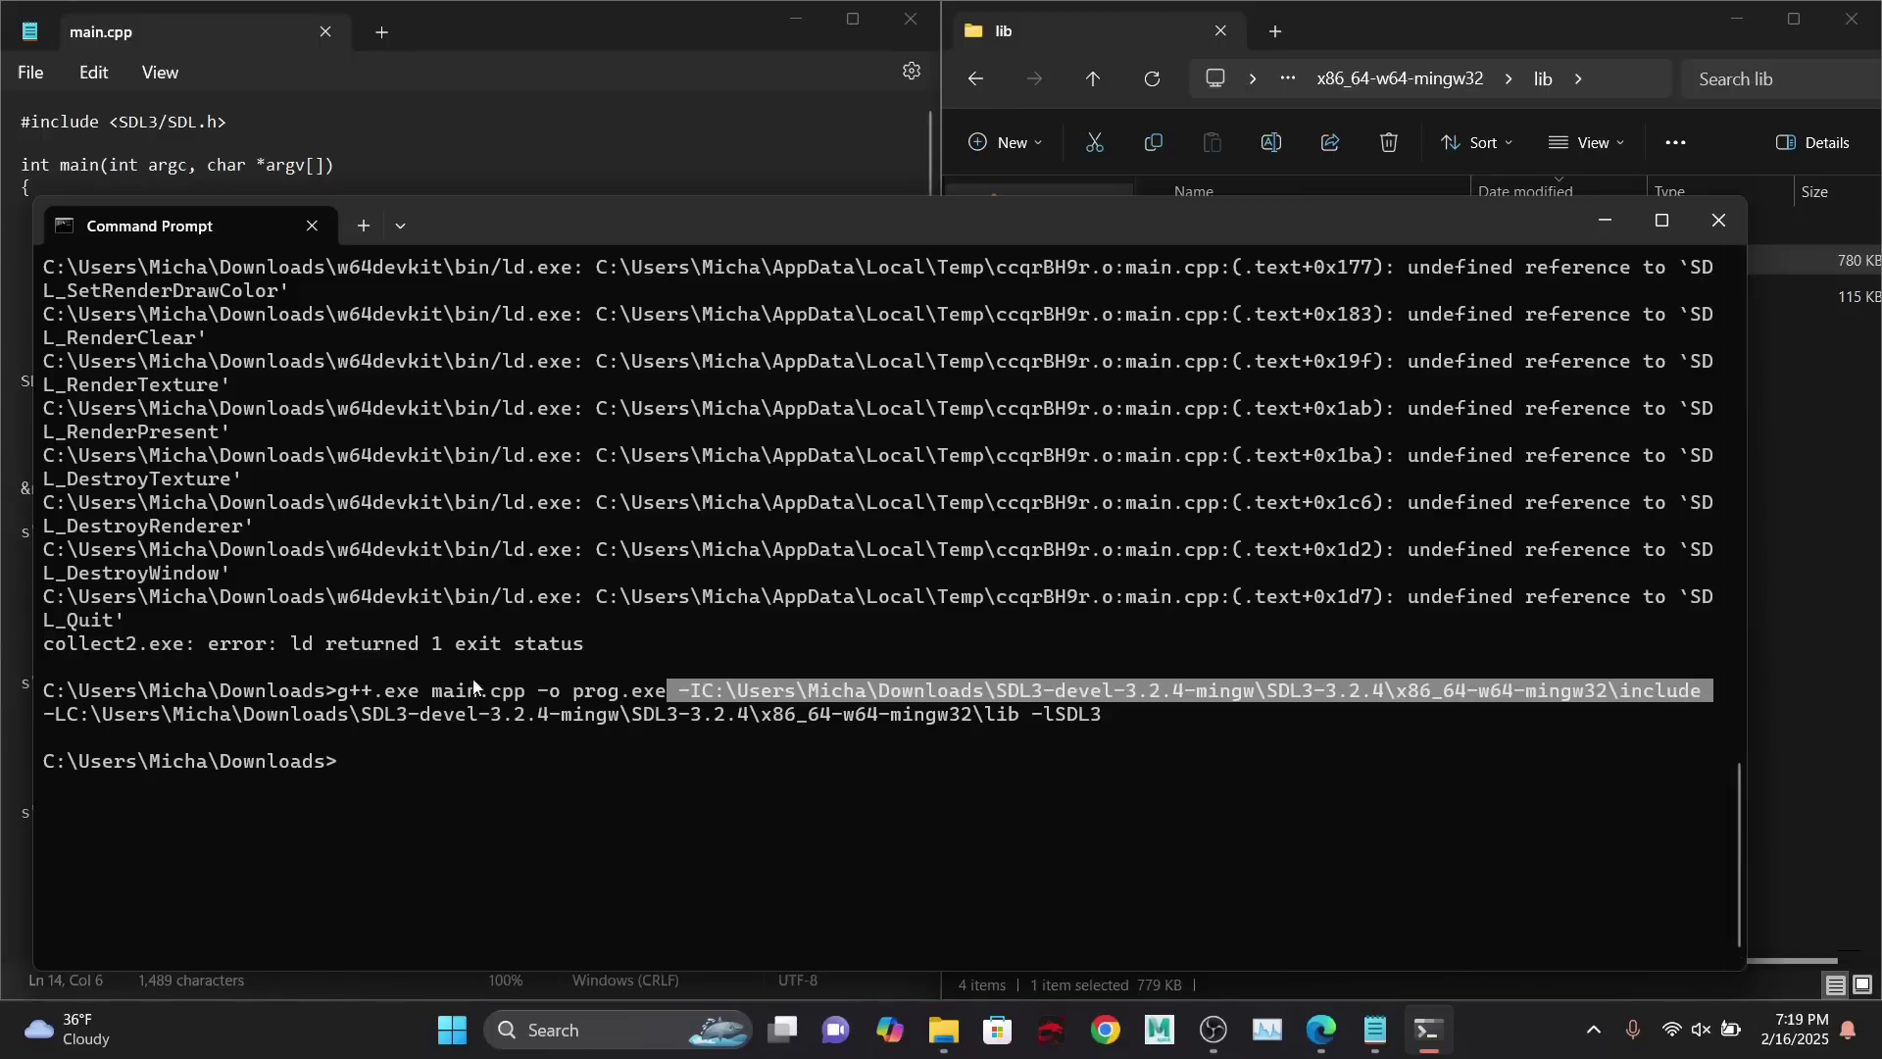
pyautogui.moveTo(339, 692); pyautogui.dragTo(652, 694)
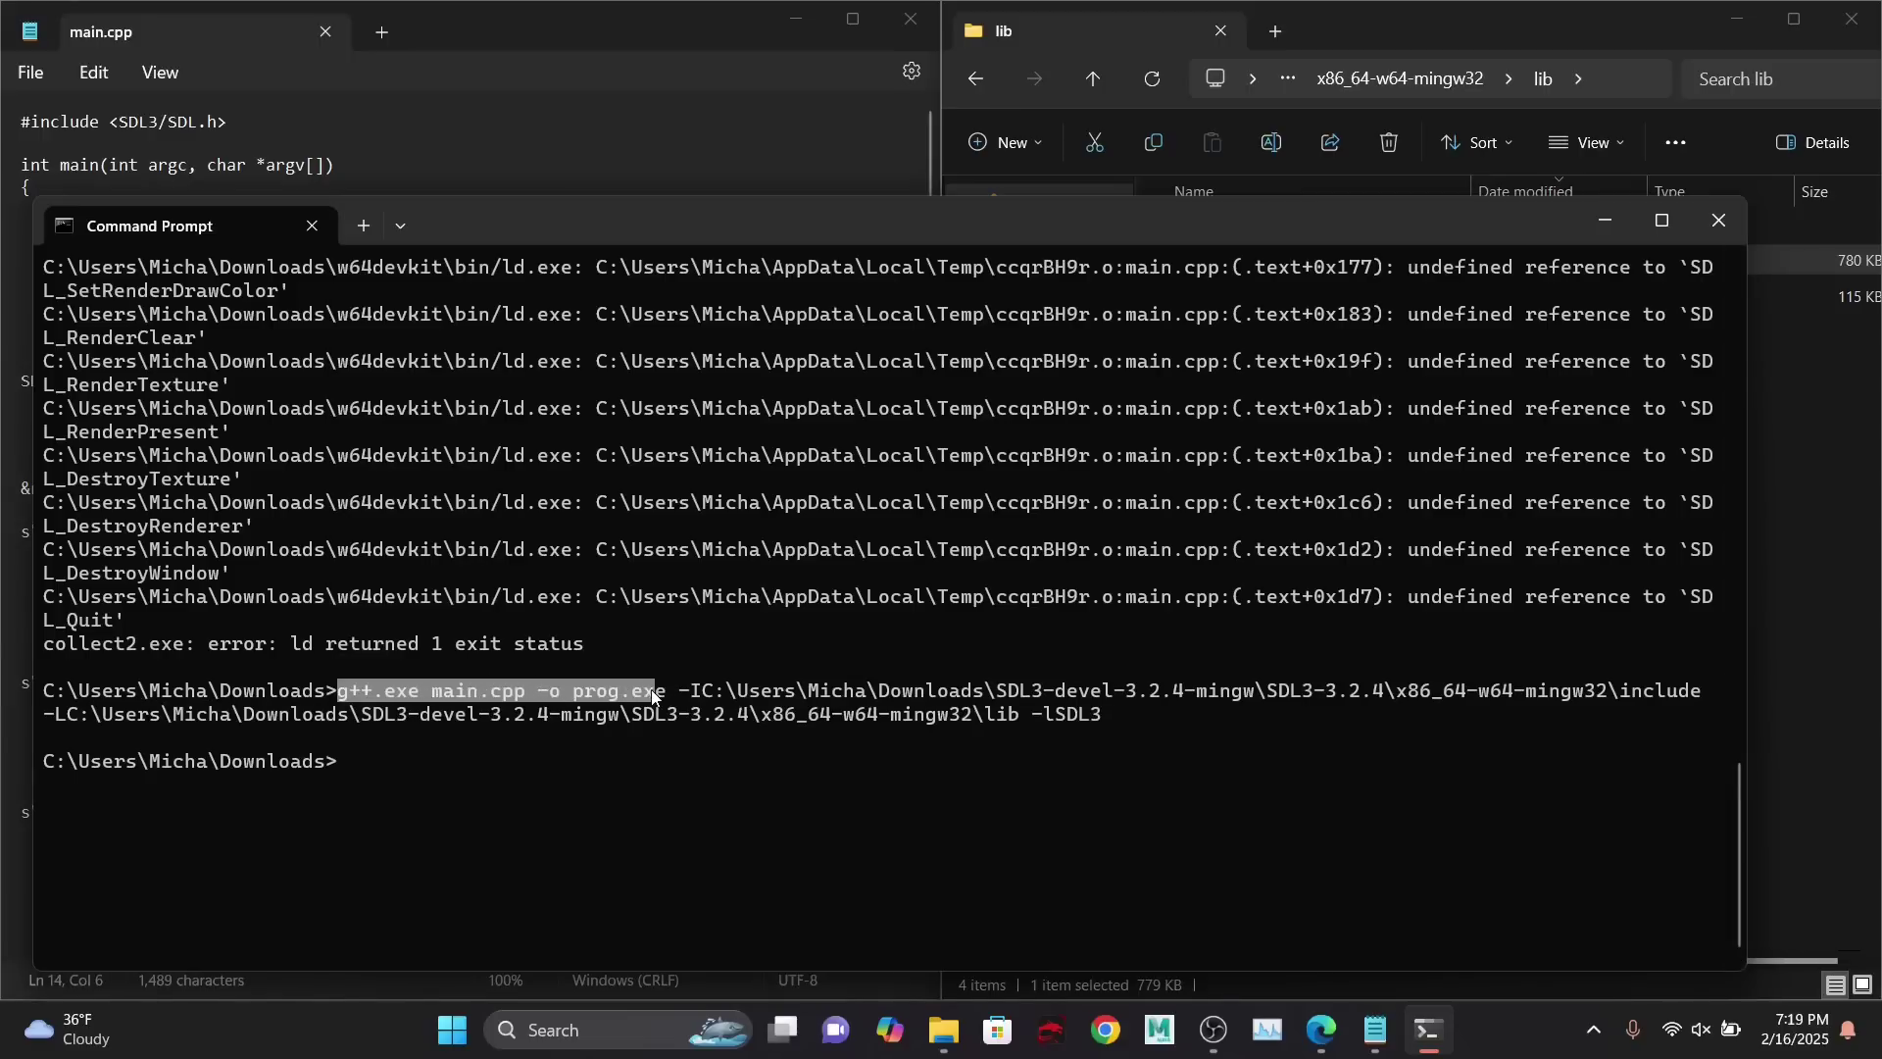
pyautogui.hotkey('ctrl', 'c')
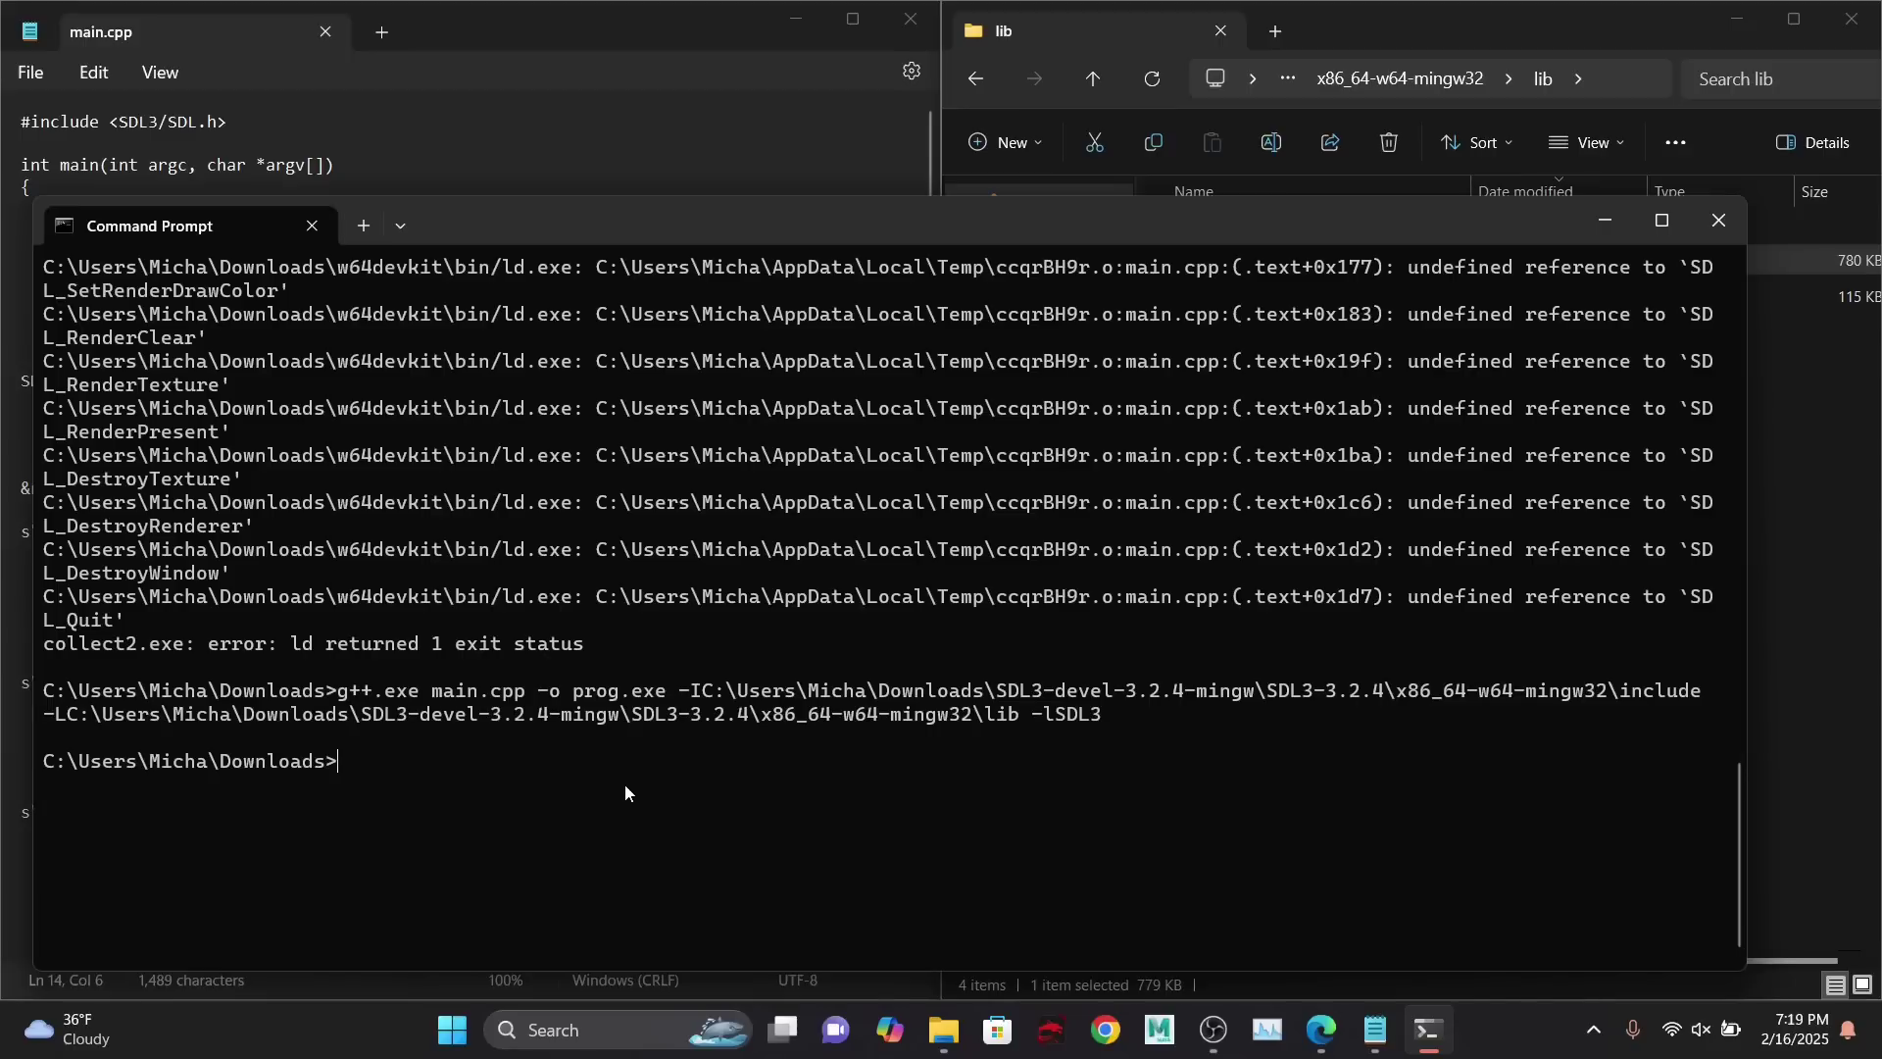
# - Rerun the complete g++ command with the include path, library path and -lSDL3
pyautogui.write('./prog.exe')
pyautogui.hotkey('ctrl', 'l')
pyautogui.press('BackSpace')
pyautogui.press('BackSpace')
pyautogui.press('BackSpace')
pyautogui.press('BackSpace')
pyautogui.press('BackSpace')
pyautogui.press('BackSpace')
pyautogui.press('BackSpace')
pyautogui.press('BackSpace')
pyautogui.press('BackSpace')
pyautogui.press('BackSpace')
pyautogui.press('BackSpace')
pyautogui.hotkey('ctrl', 'v')
pyautogui.press('Return')
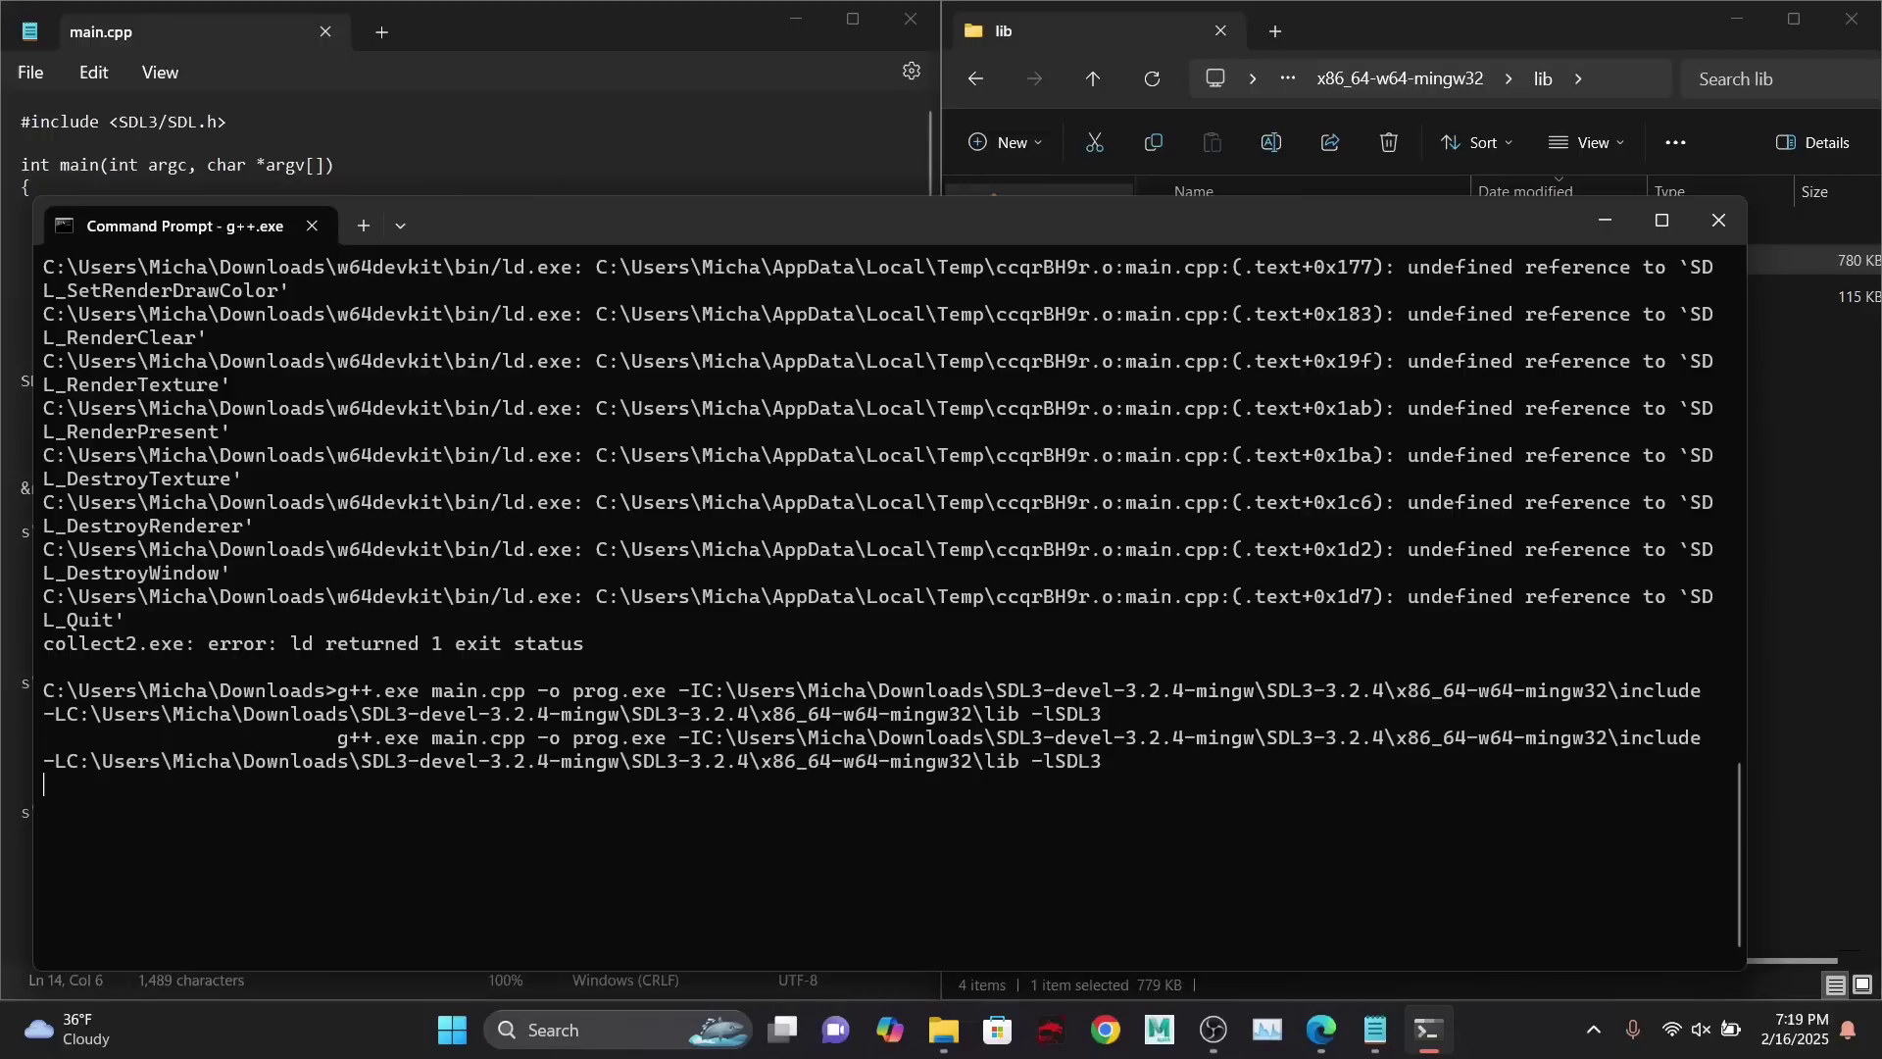
# - Clear the Command Prompt screen and compile main.cpp to prog.exe again with the same include, library and -lSDL3 options
pyautogui.write('cls')
pyautogui.press('Return')
pyautogui.write('clear')
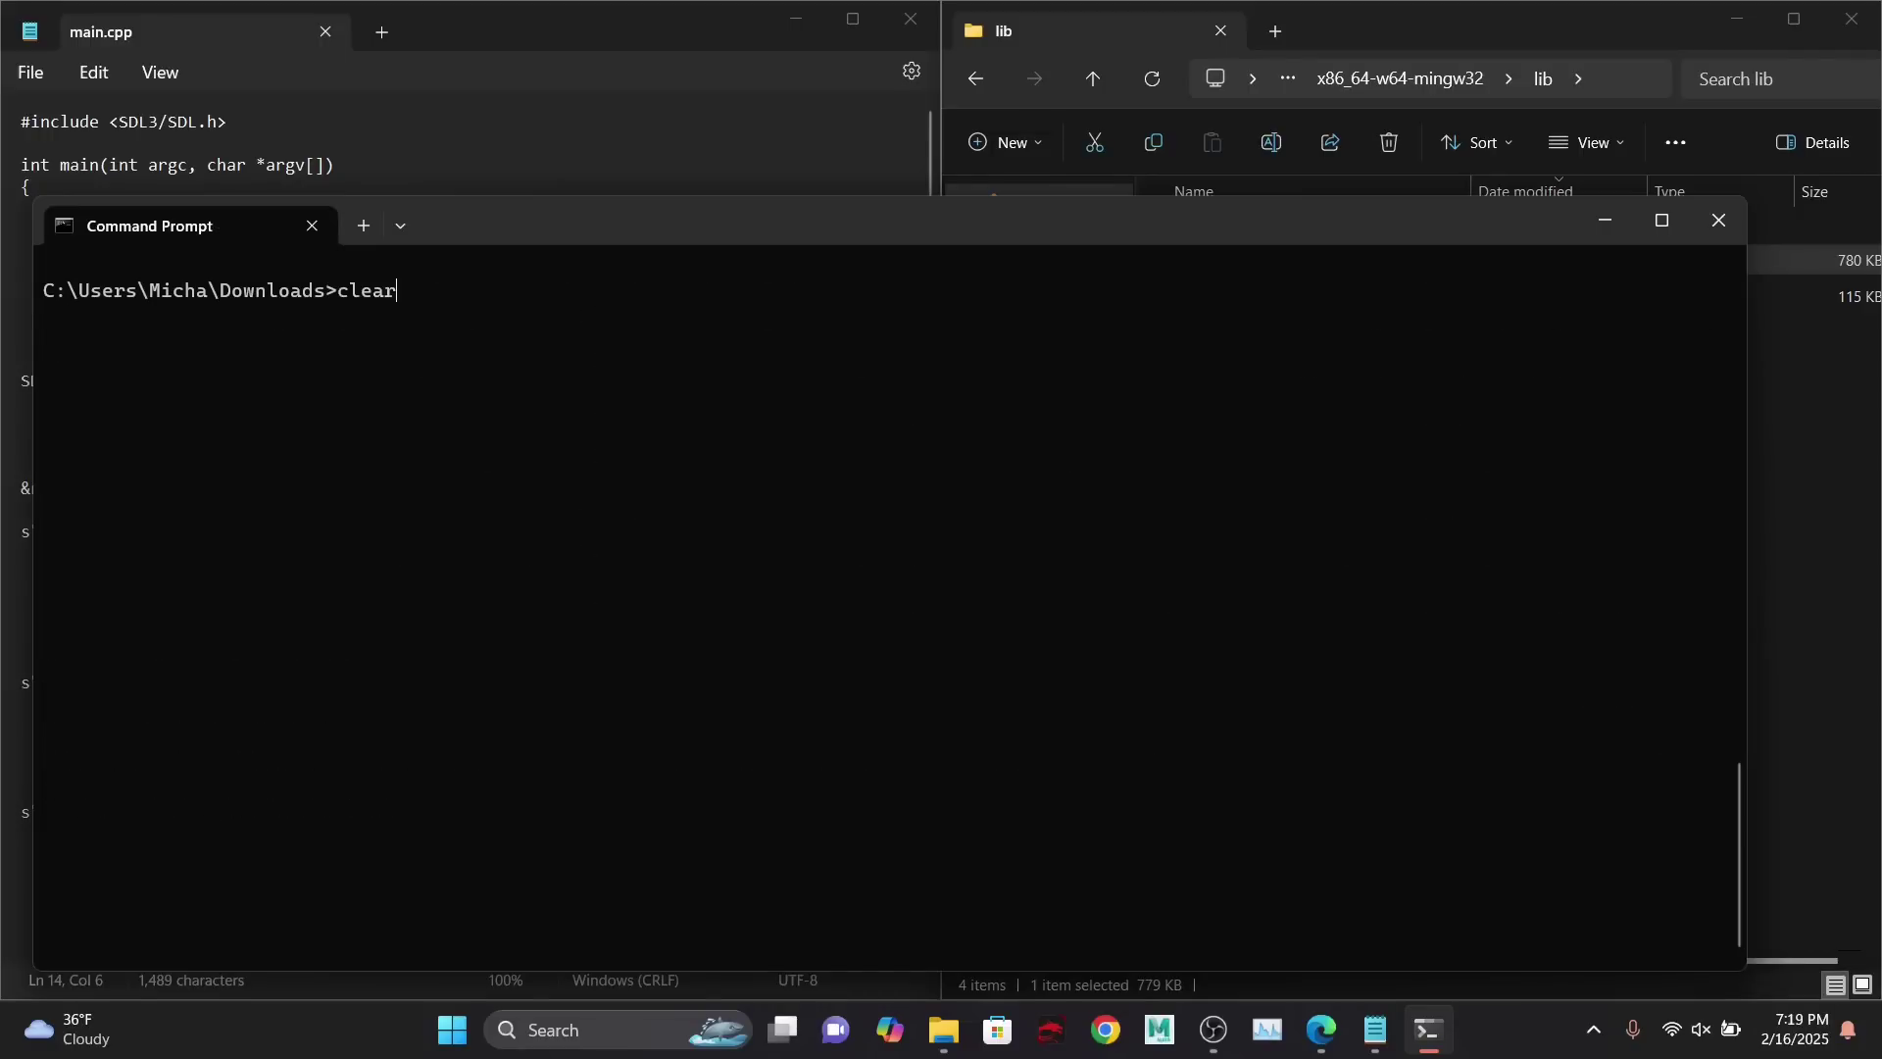
pyautogui.press('Up')
pyautogui.press('Up')
pyautogui.press('Return')
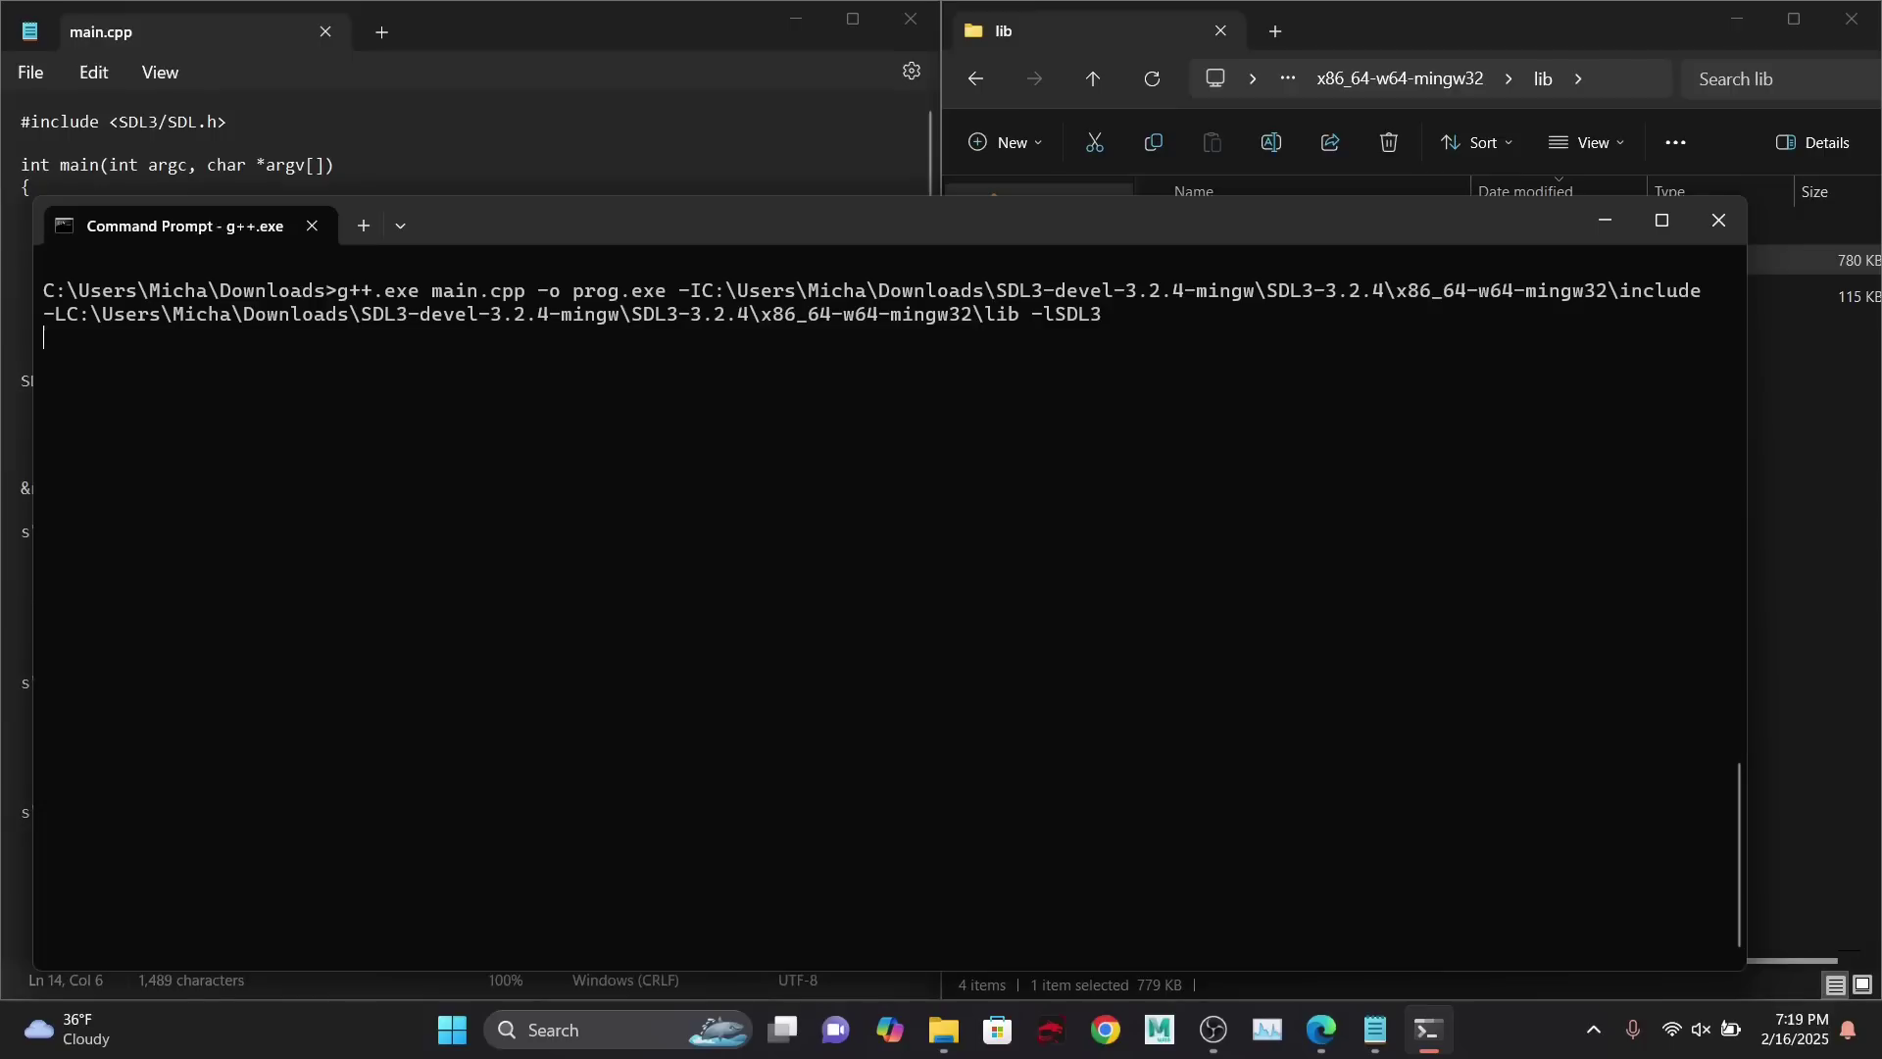
# - Try to run the compiled program as ./prog.exe and as prog.exe, and dismiss the system error dialog
pyautogui.write('./prog.exe')
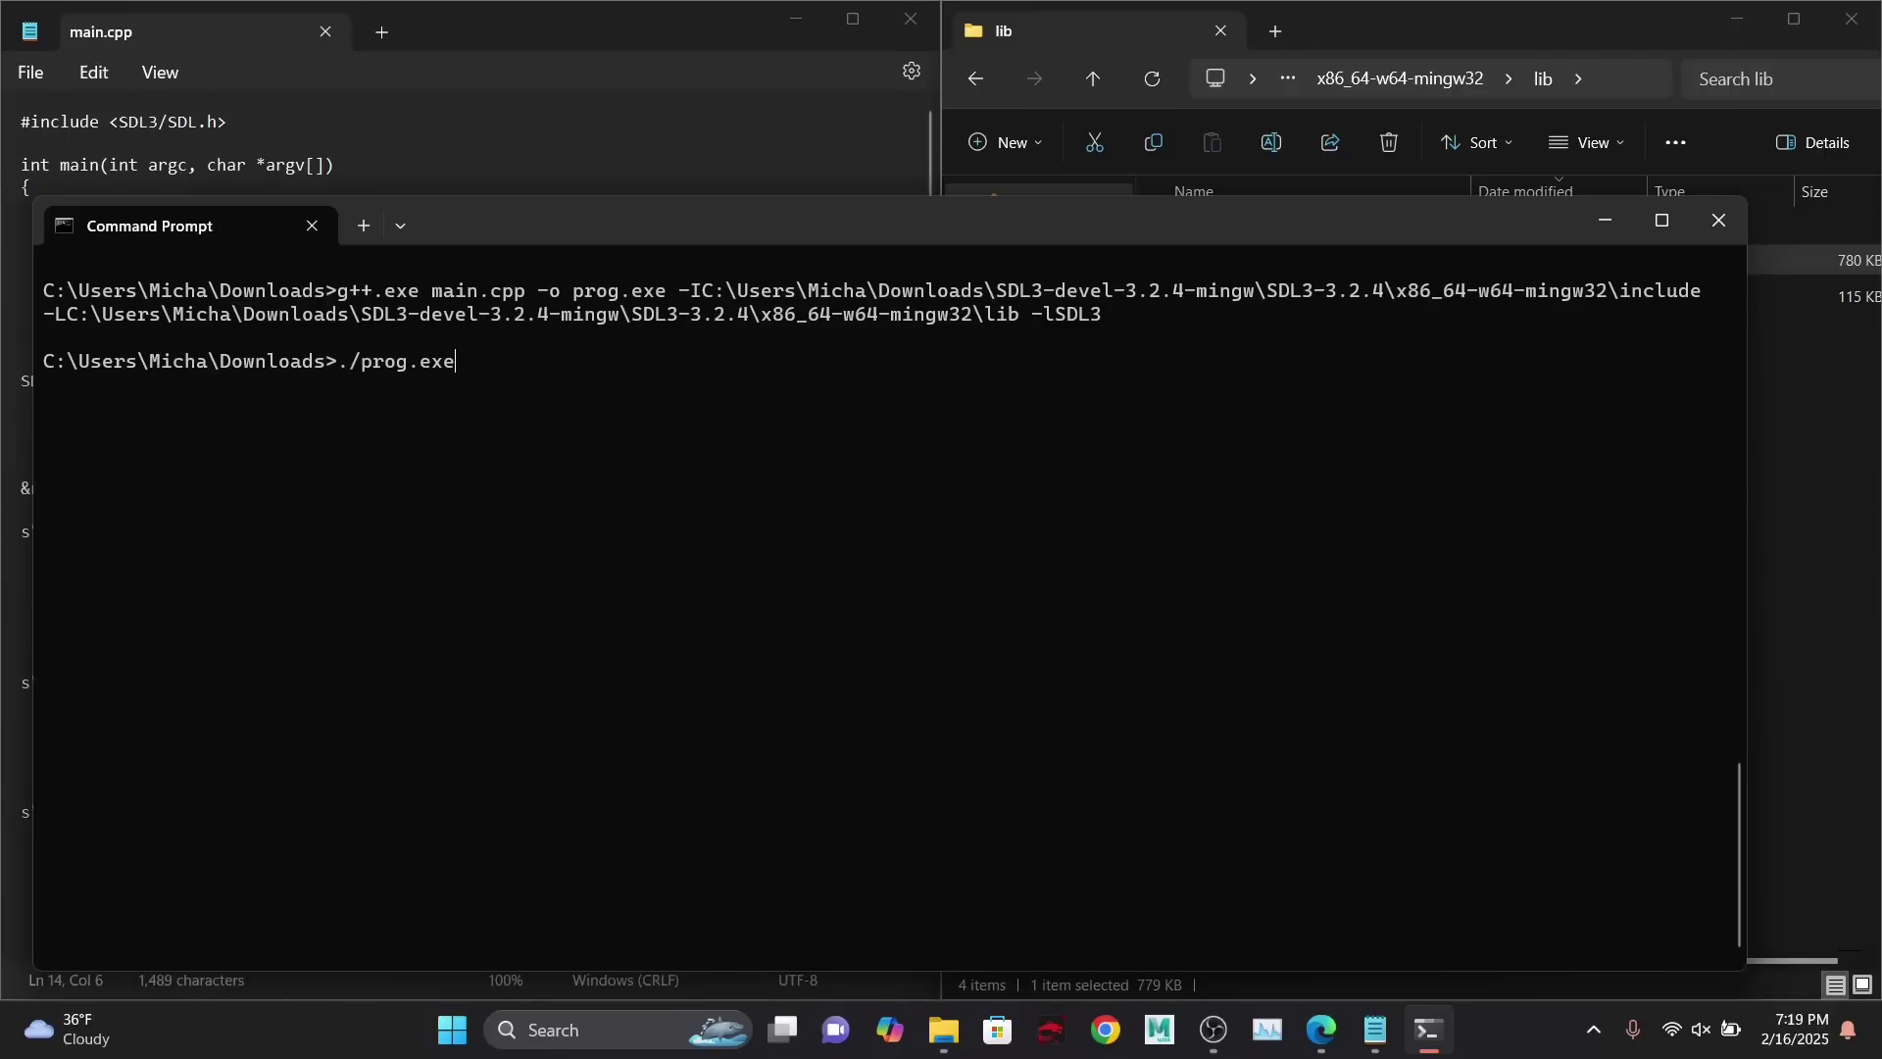
pyautogui.press('Return')
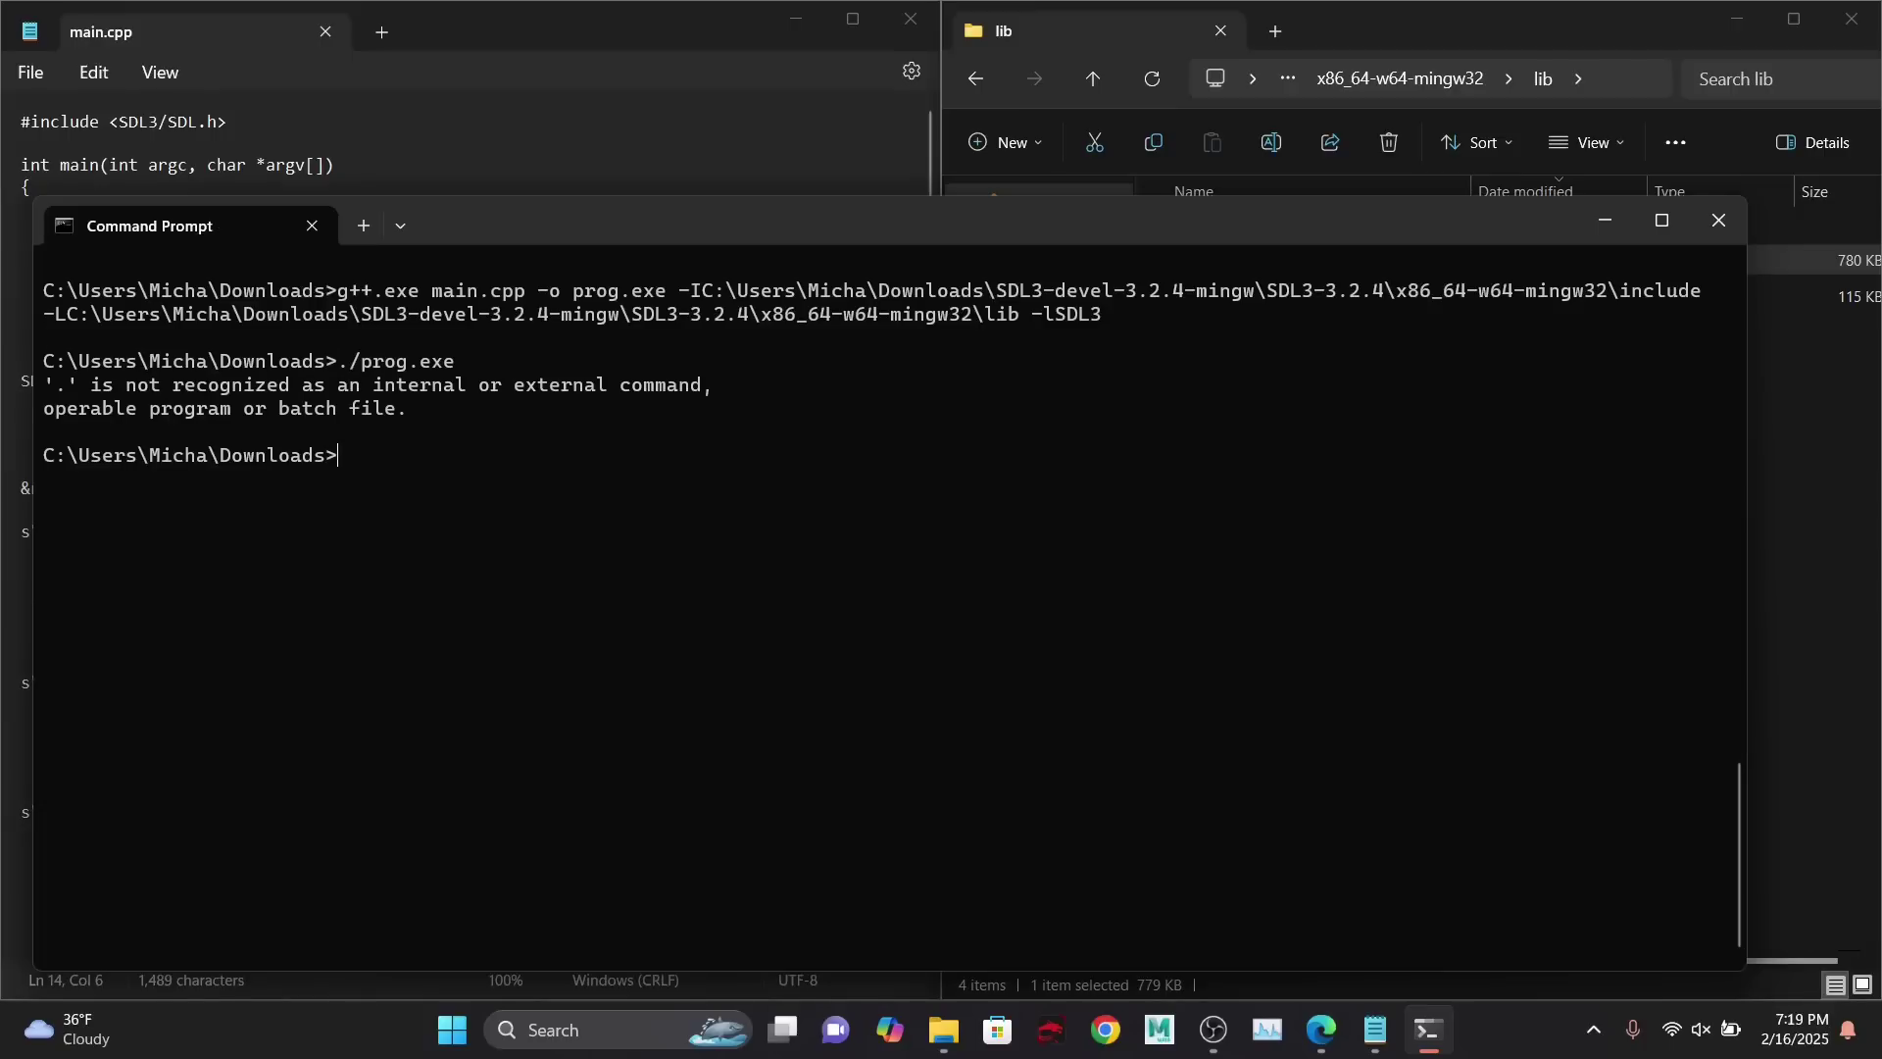
pyautogui.write('prog.exe')
pyautogui.press('Return')
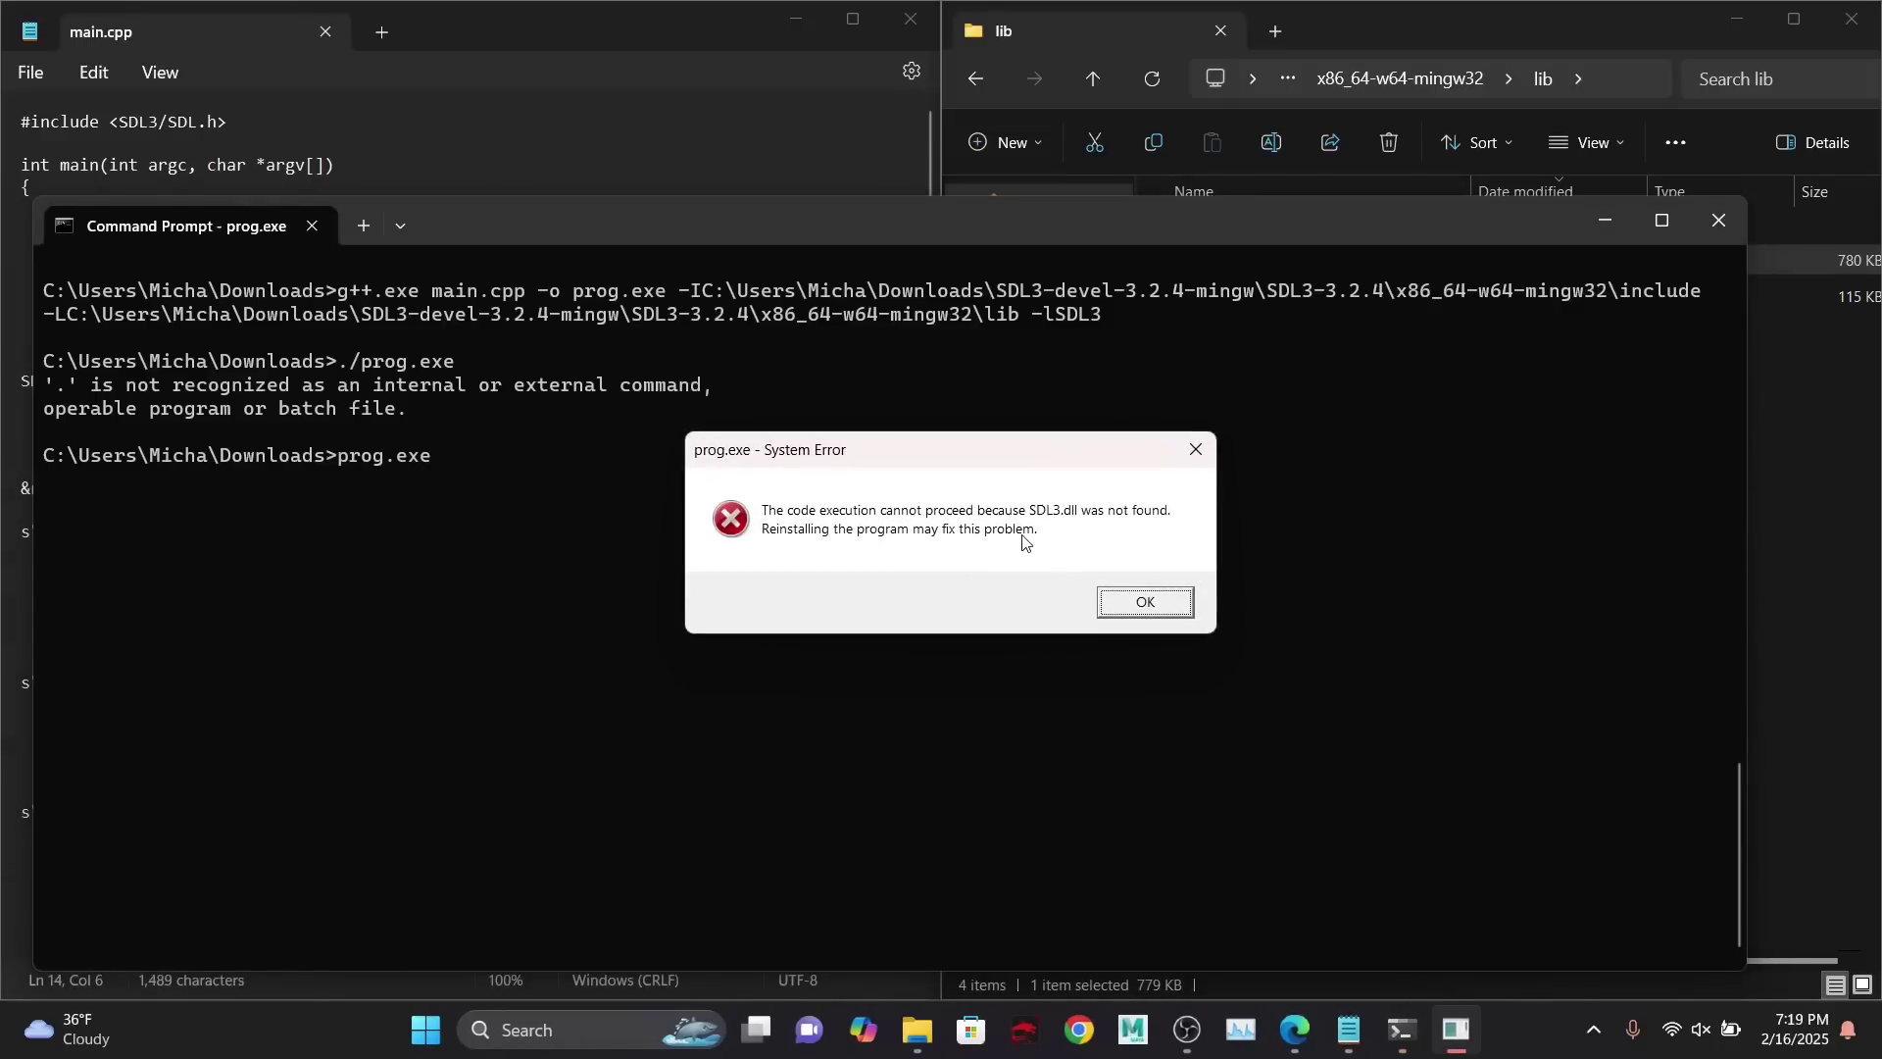
pyautogui.click(1170, 605)
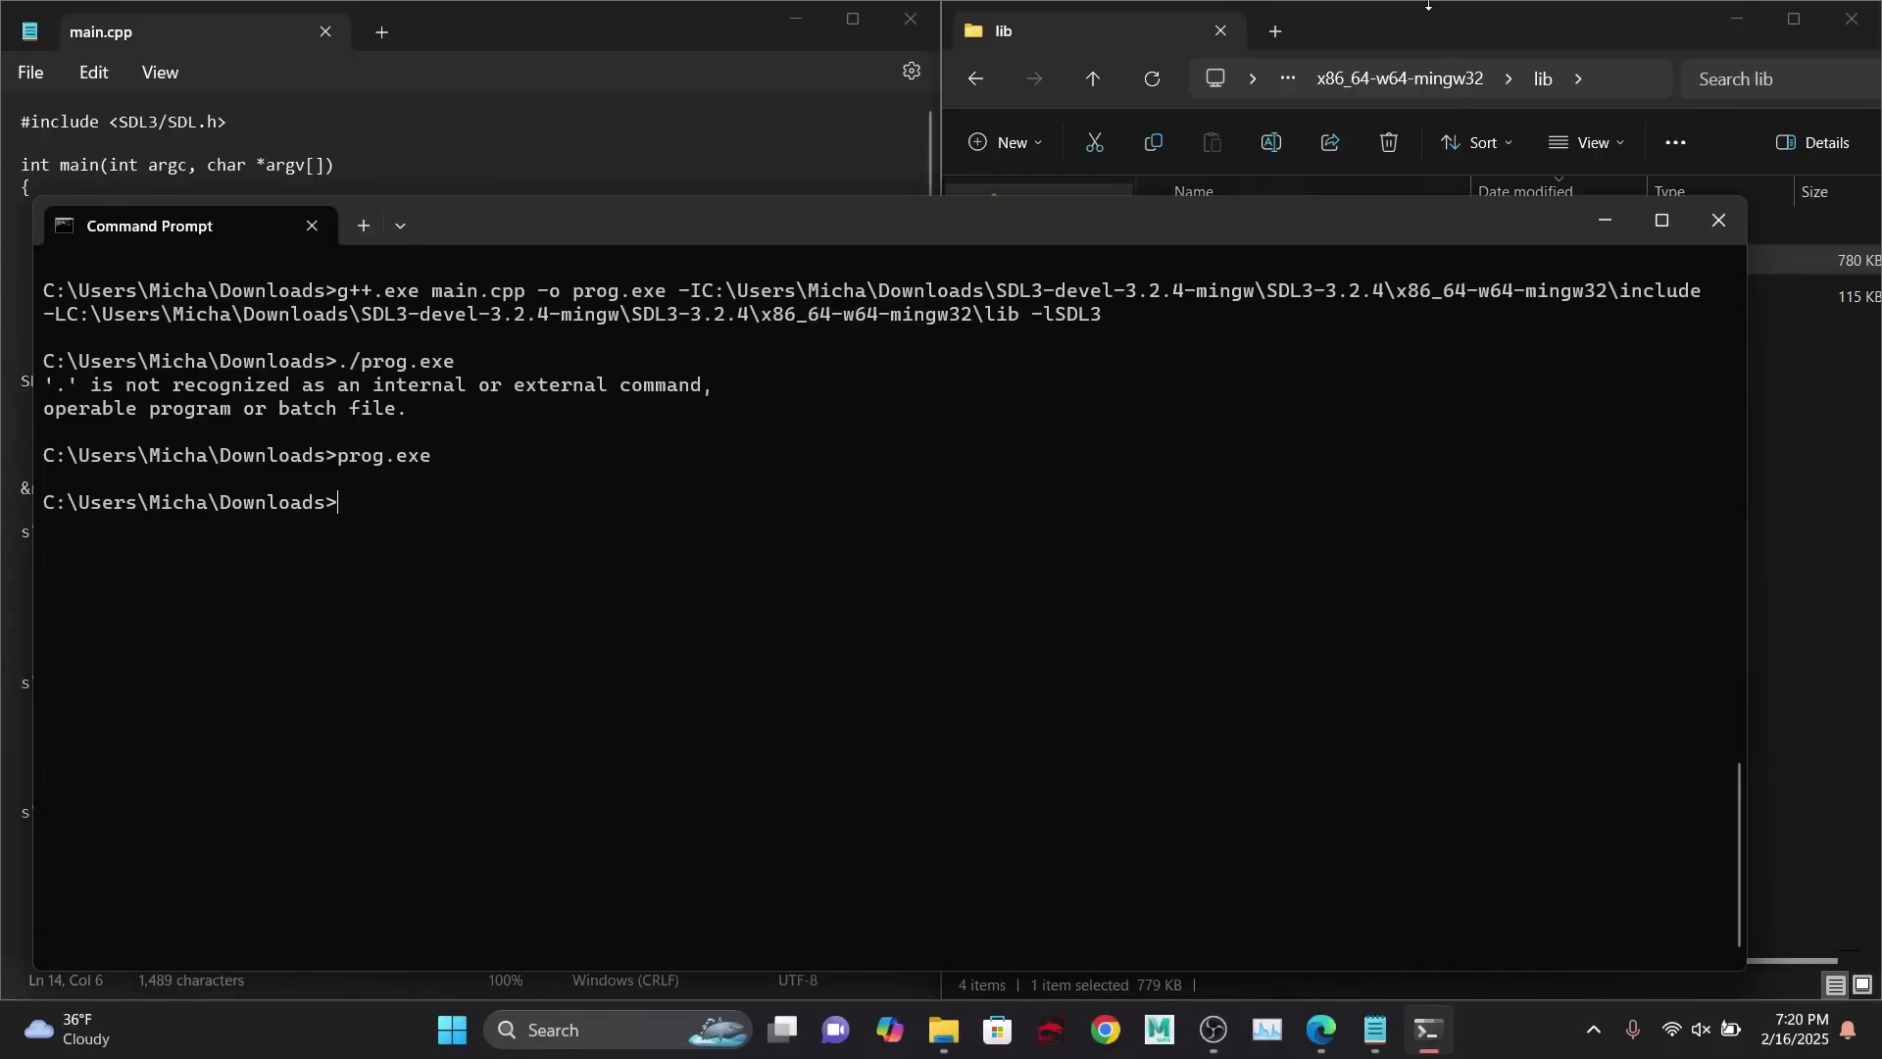
# - Copy SDL3.dll from the bin folder inside x86_64-w64-mingw32 into the Downloads folder beside prog.exe
pyautogui.click(1424, 39)
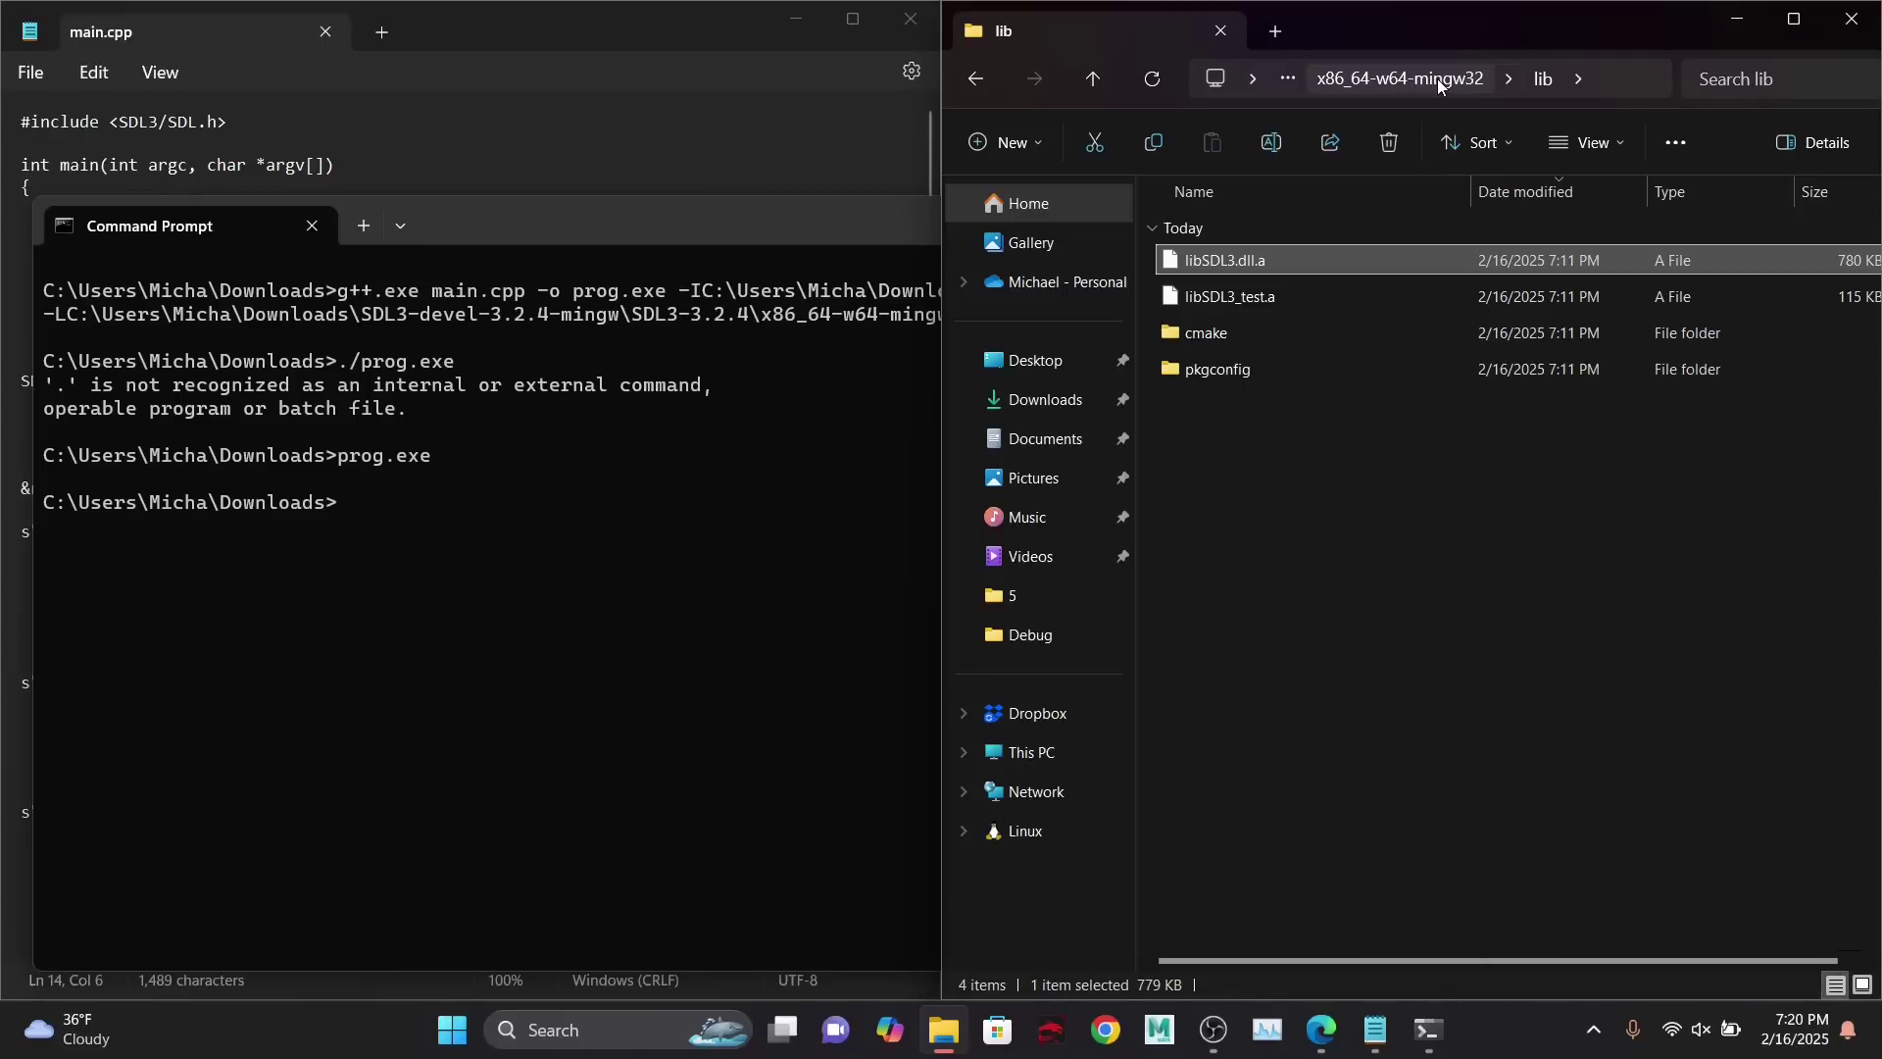
pyautogui.click(1437, 80)
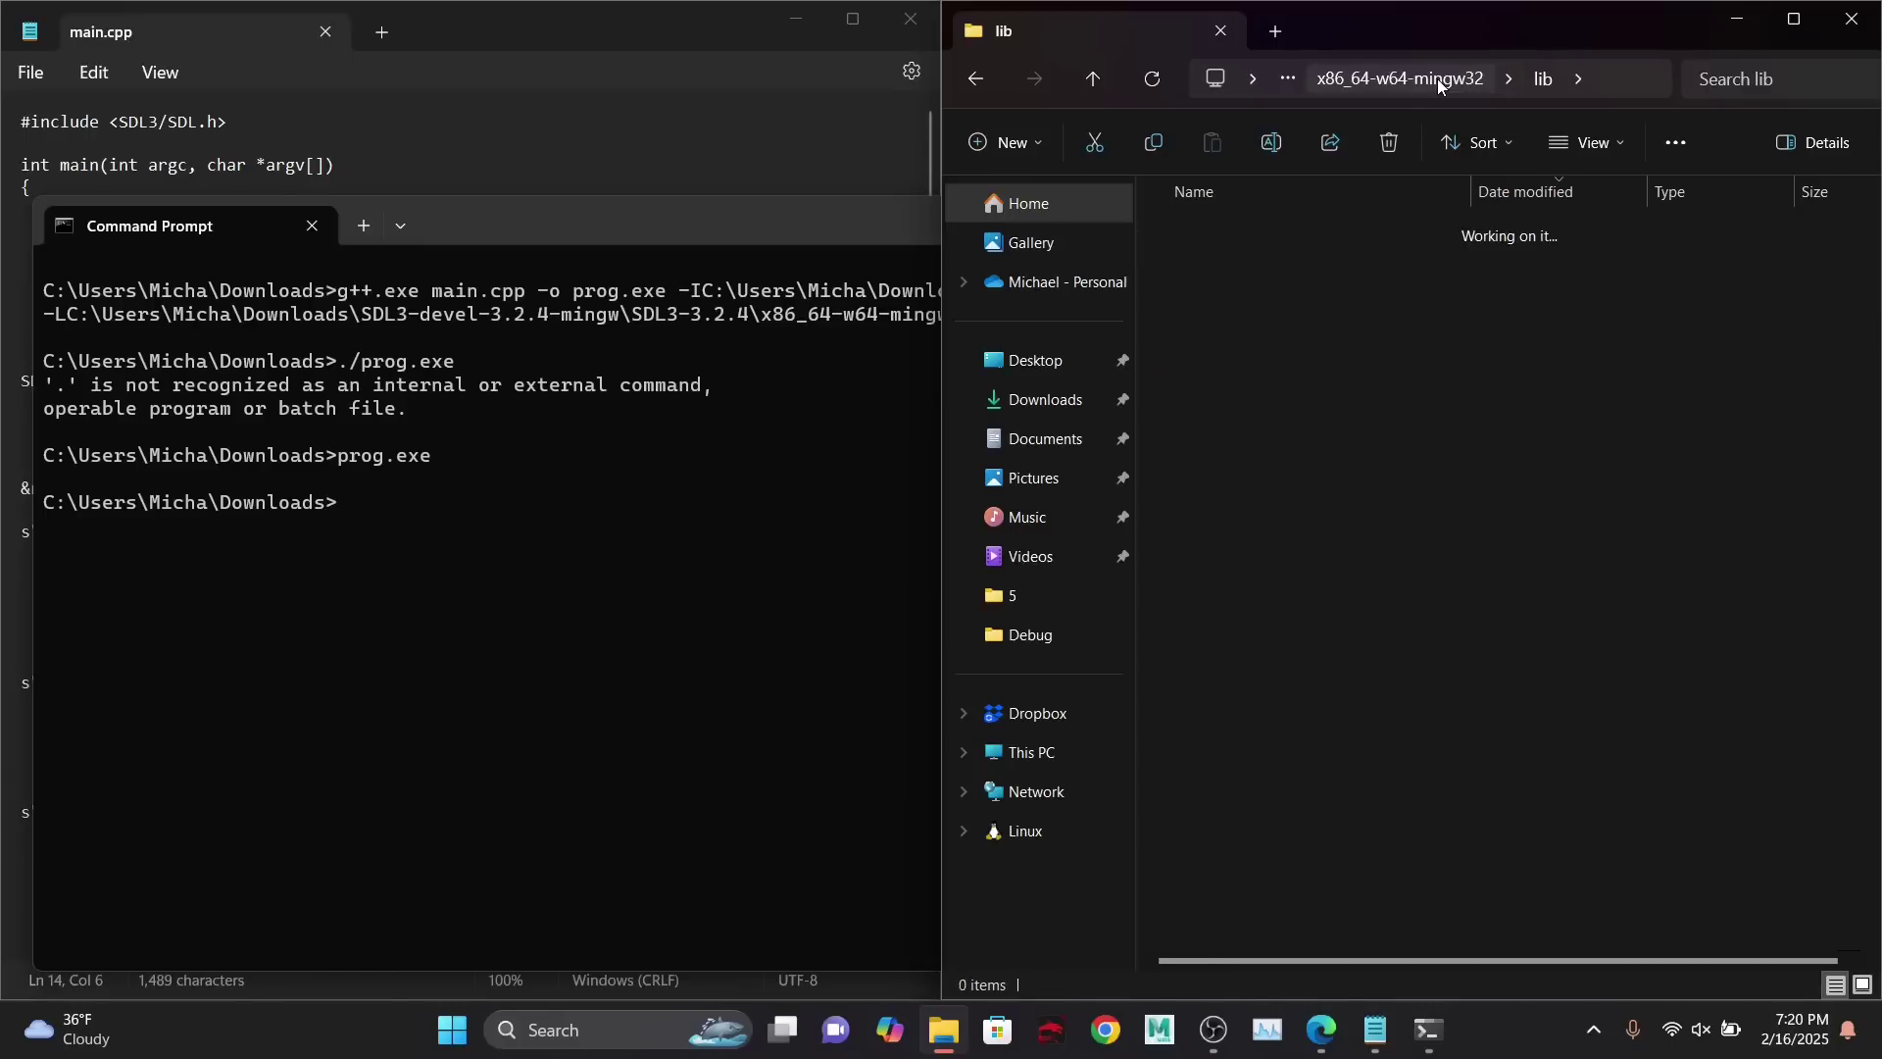
pyautogui.doubleClick(1274, 255)
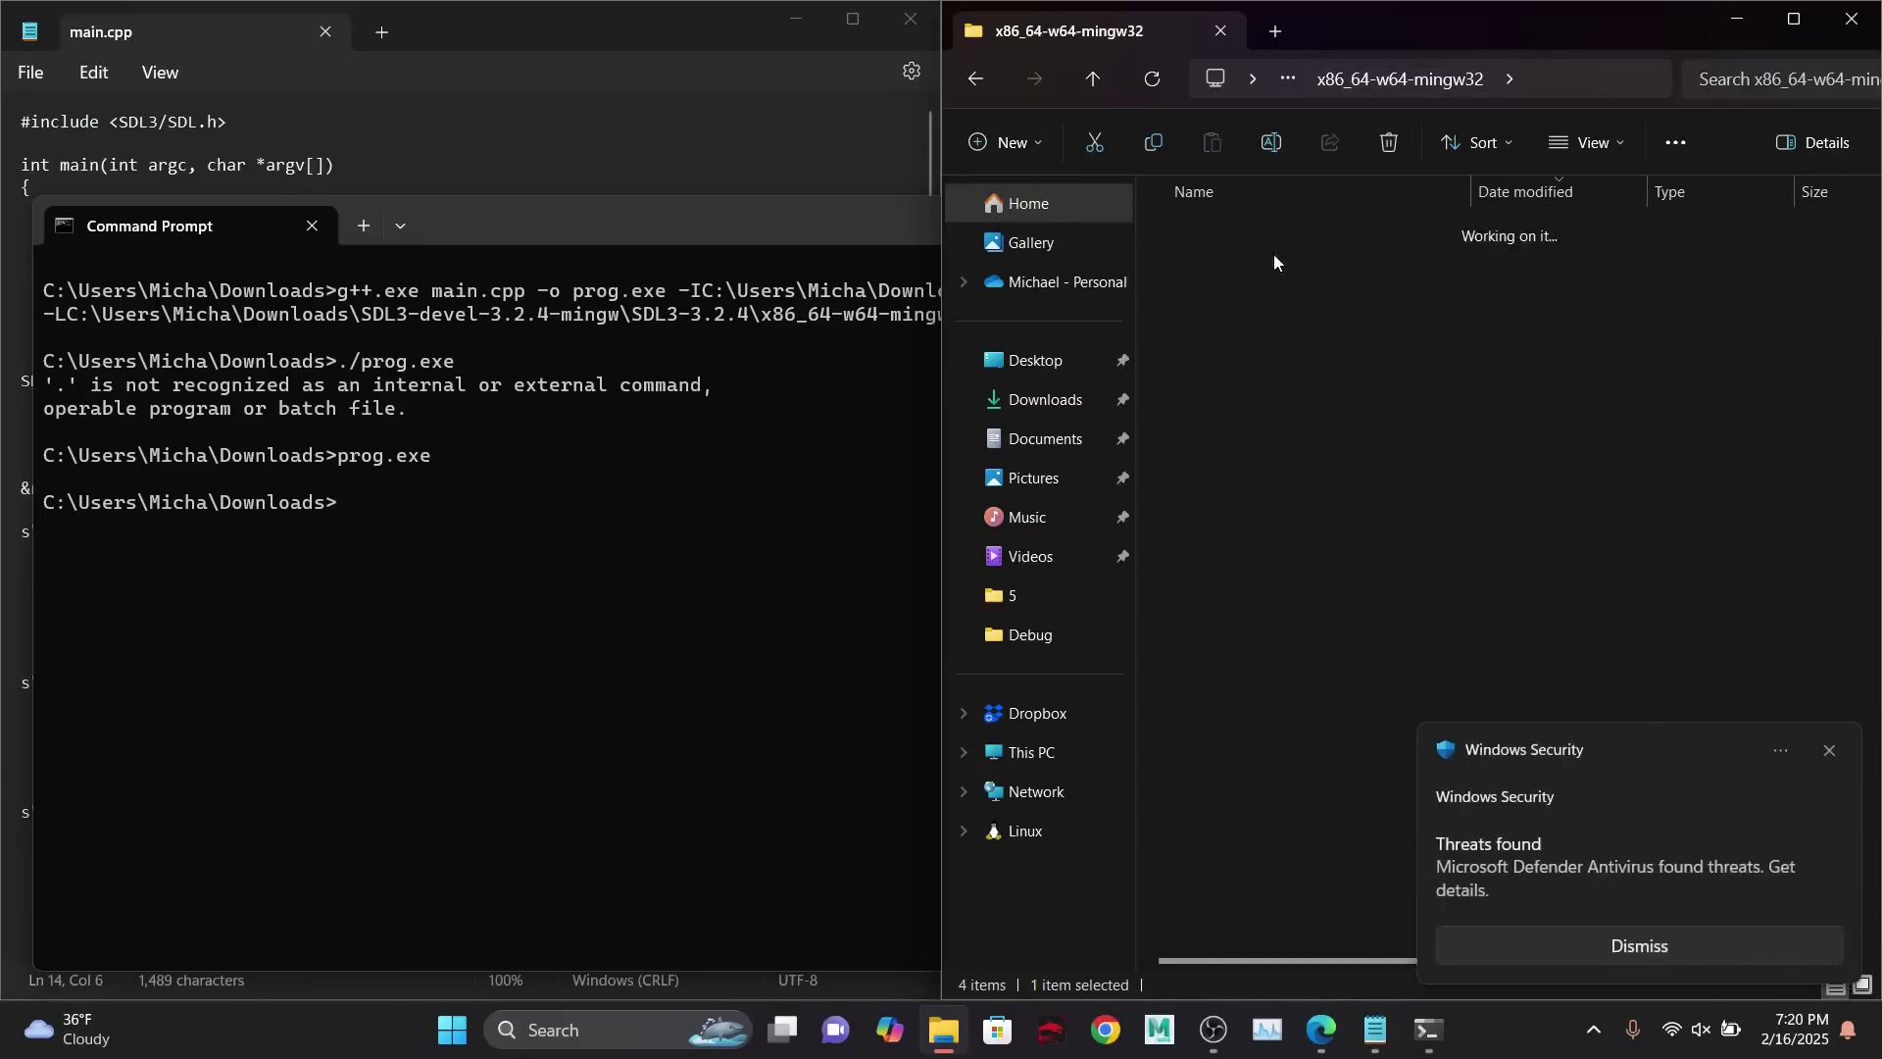
pyautogui.hotkey('ctrl', 'c')
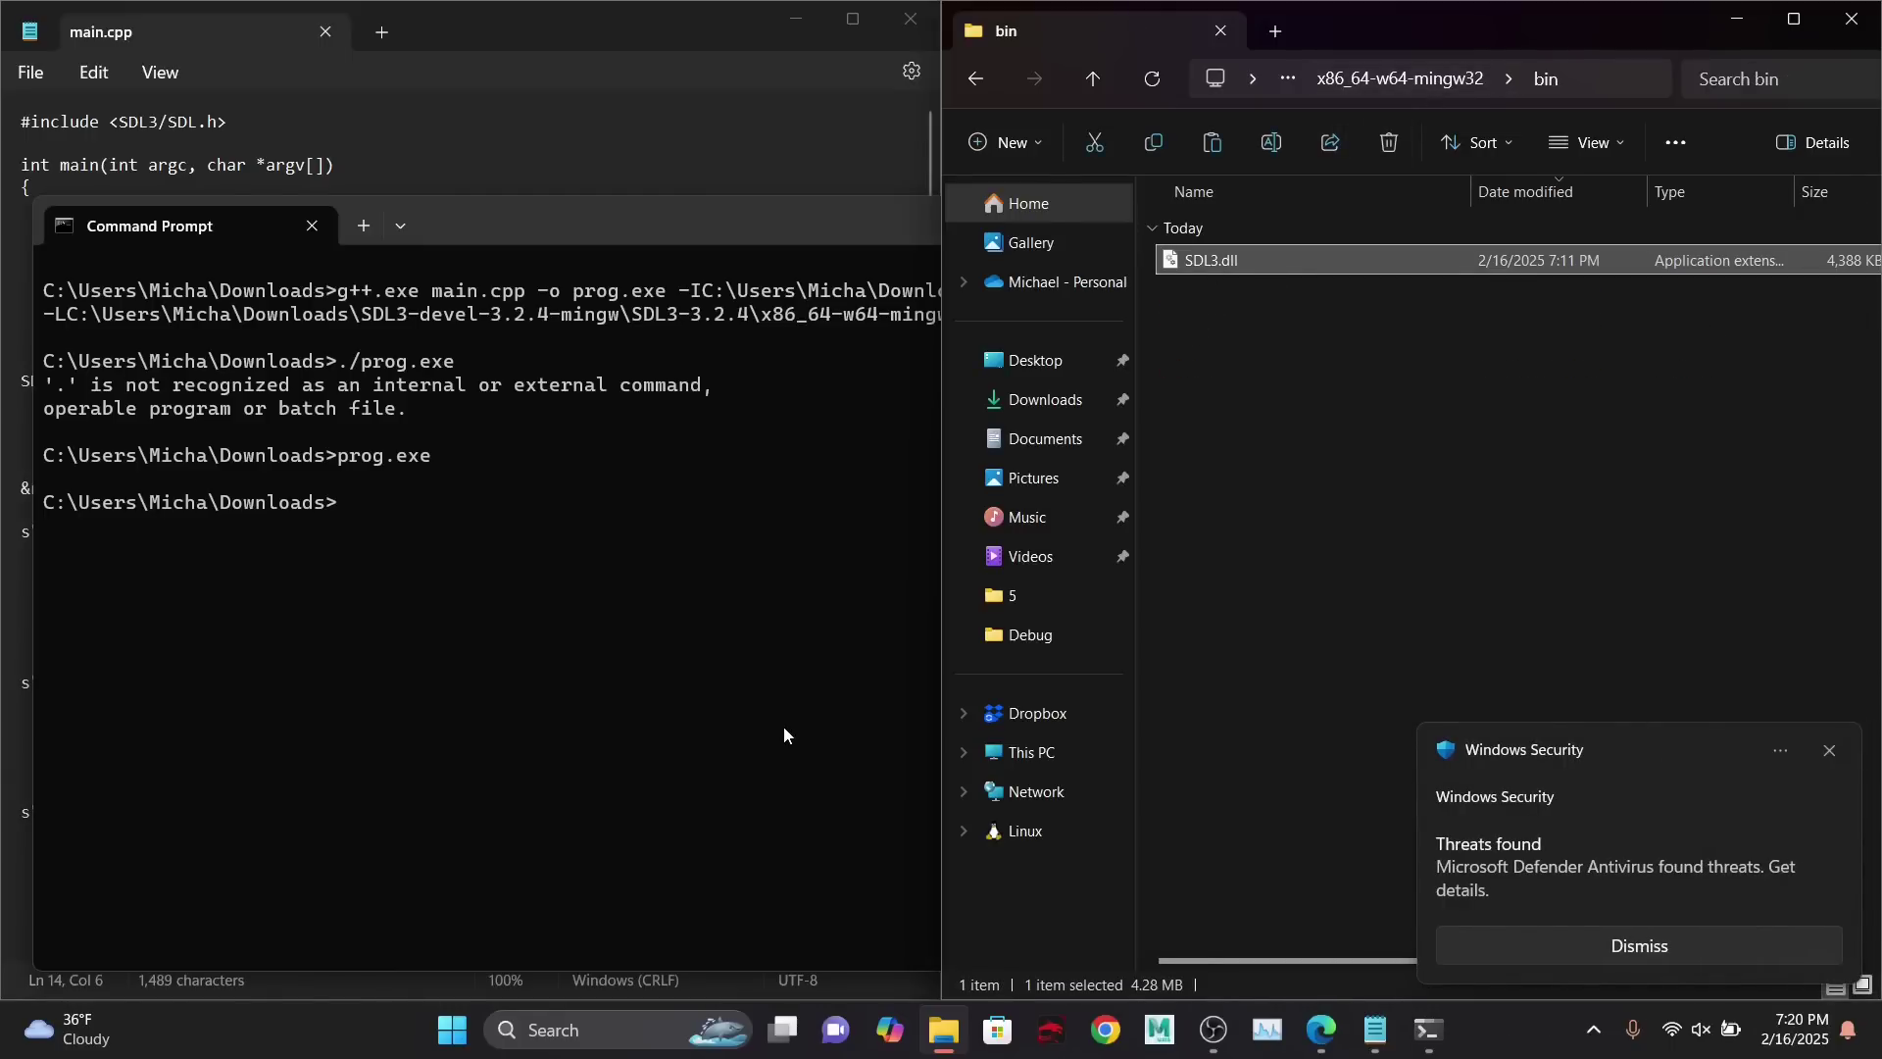
pyautogui.click(1065, 410)
pyautogui.click(1222, 296)
pyautogui.click(1239, 268)
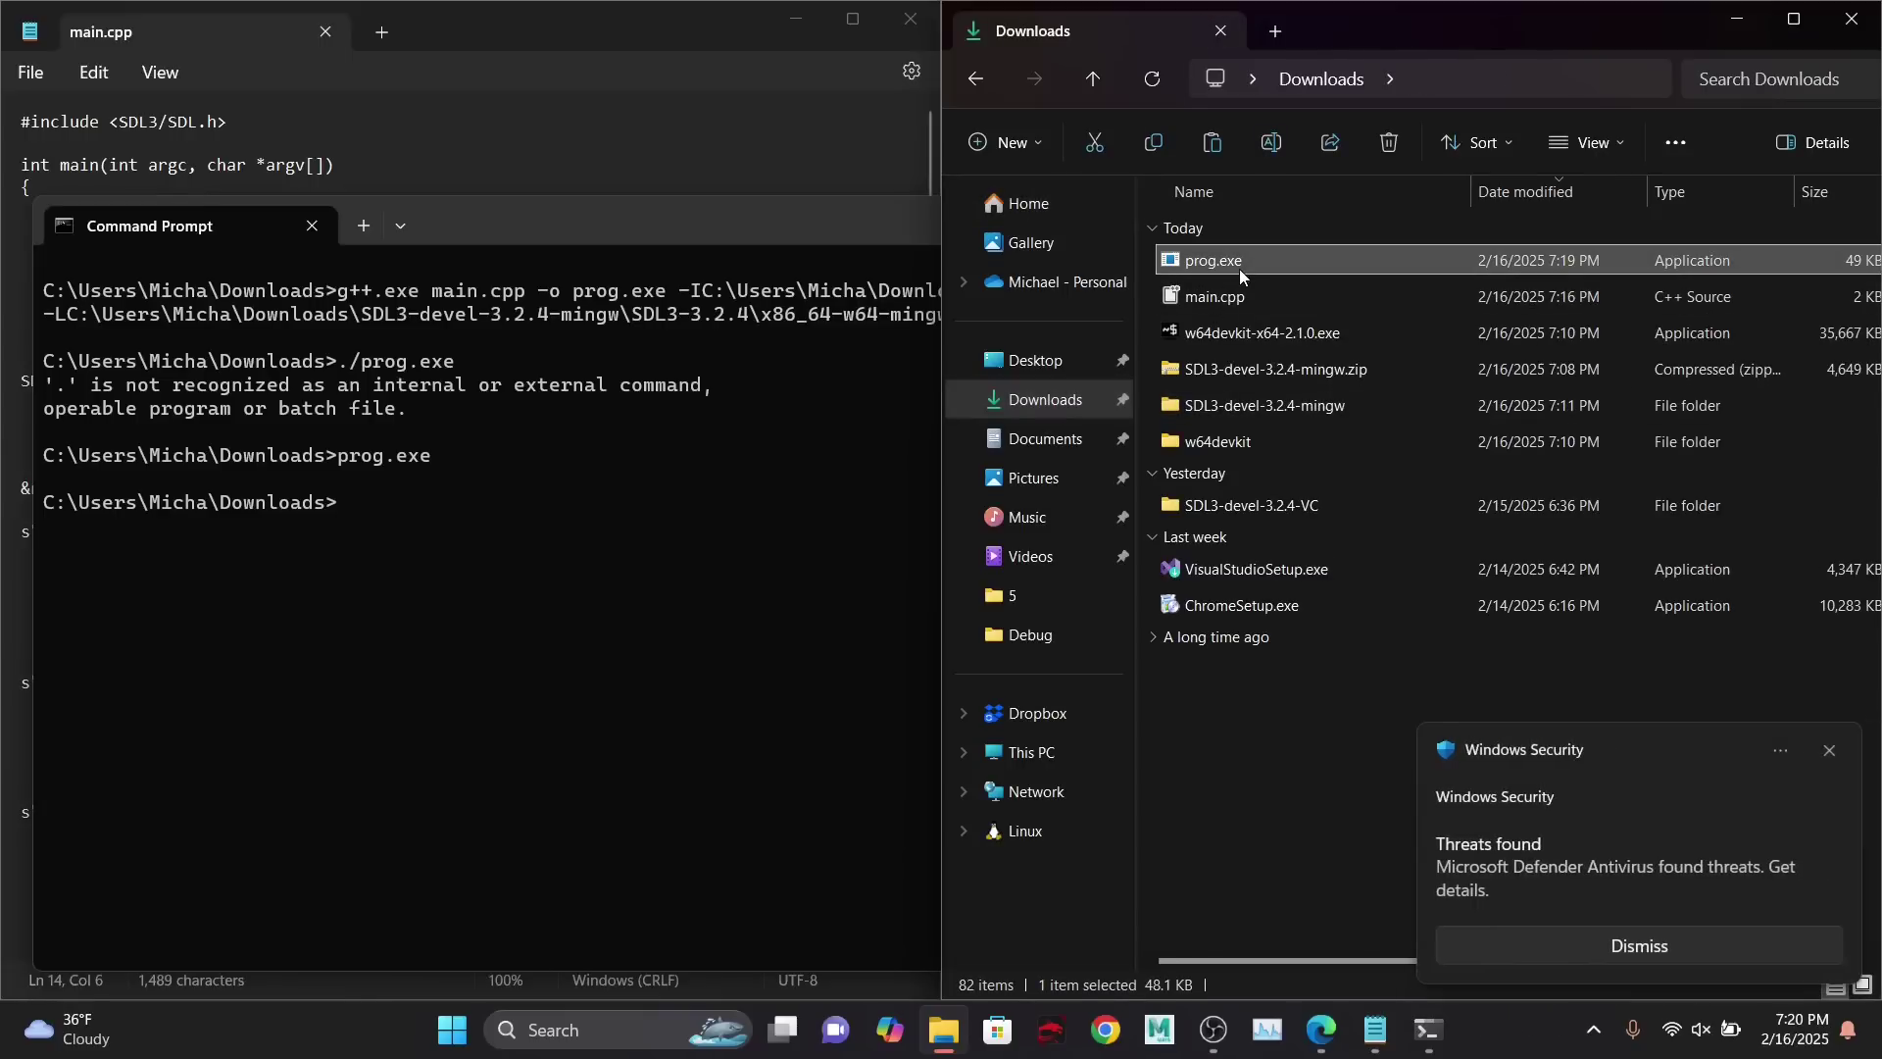
pyautogui.hotkey('ctrl', 'v')
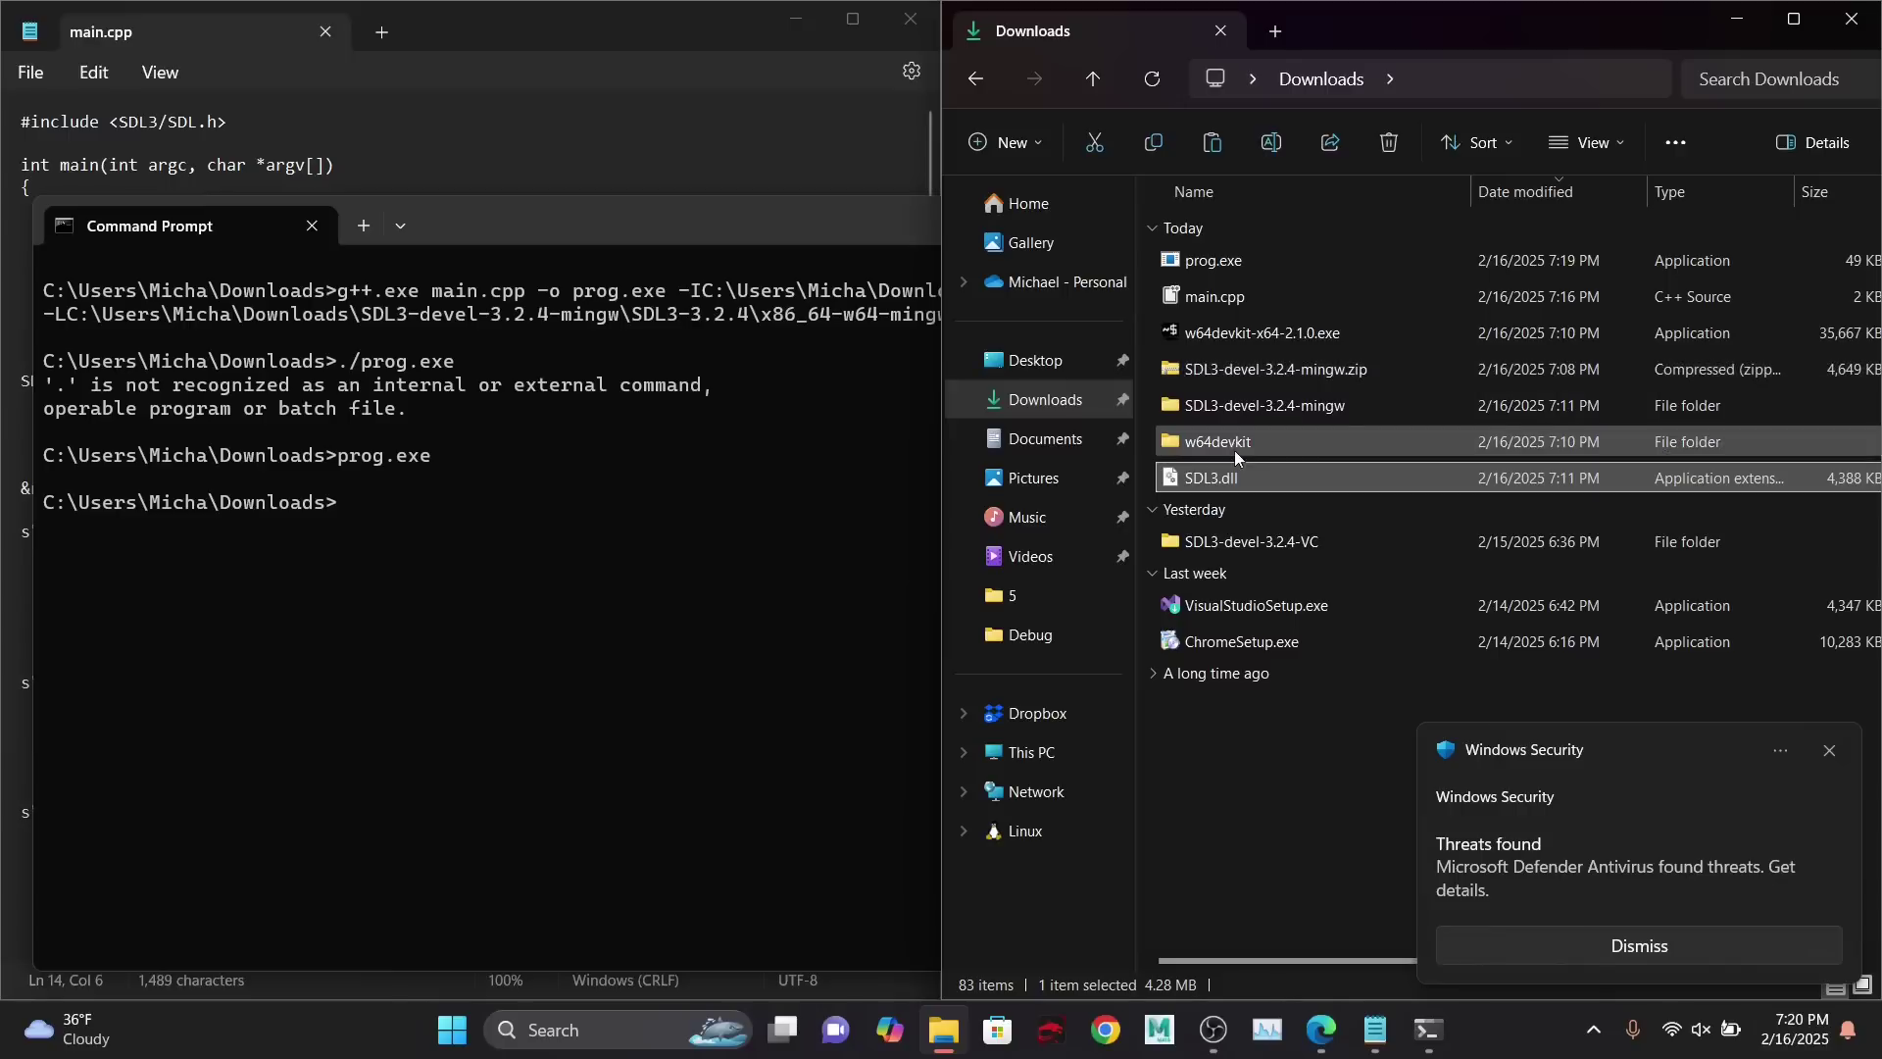
# - Try to run prog.exe again from Command Prompt
pyautogui.click(725, 661)
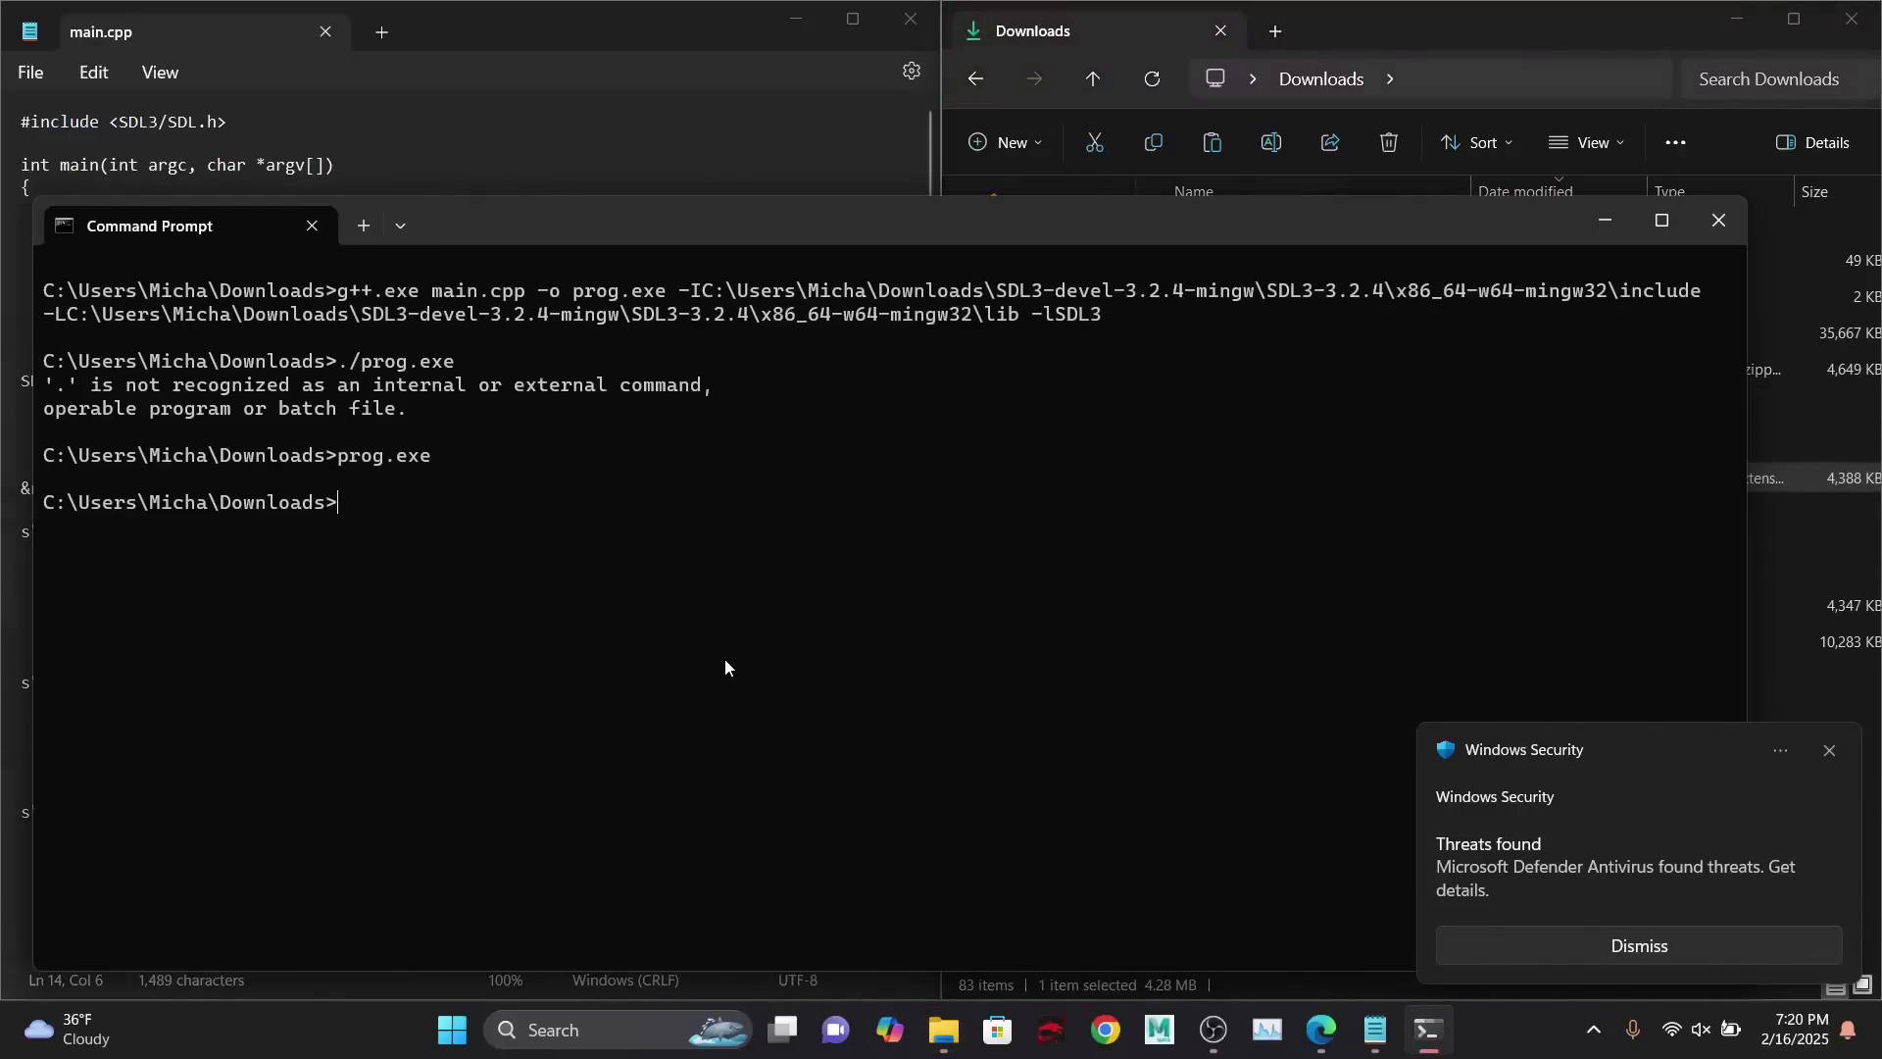
pyautogui.press('Up')
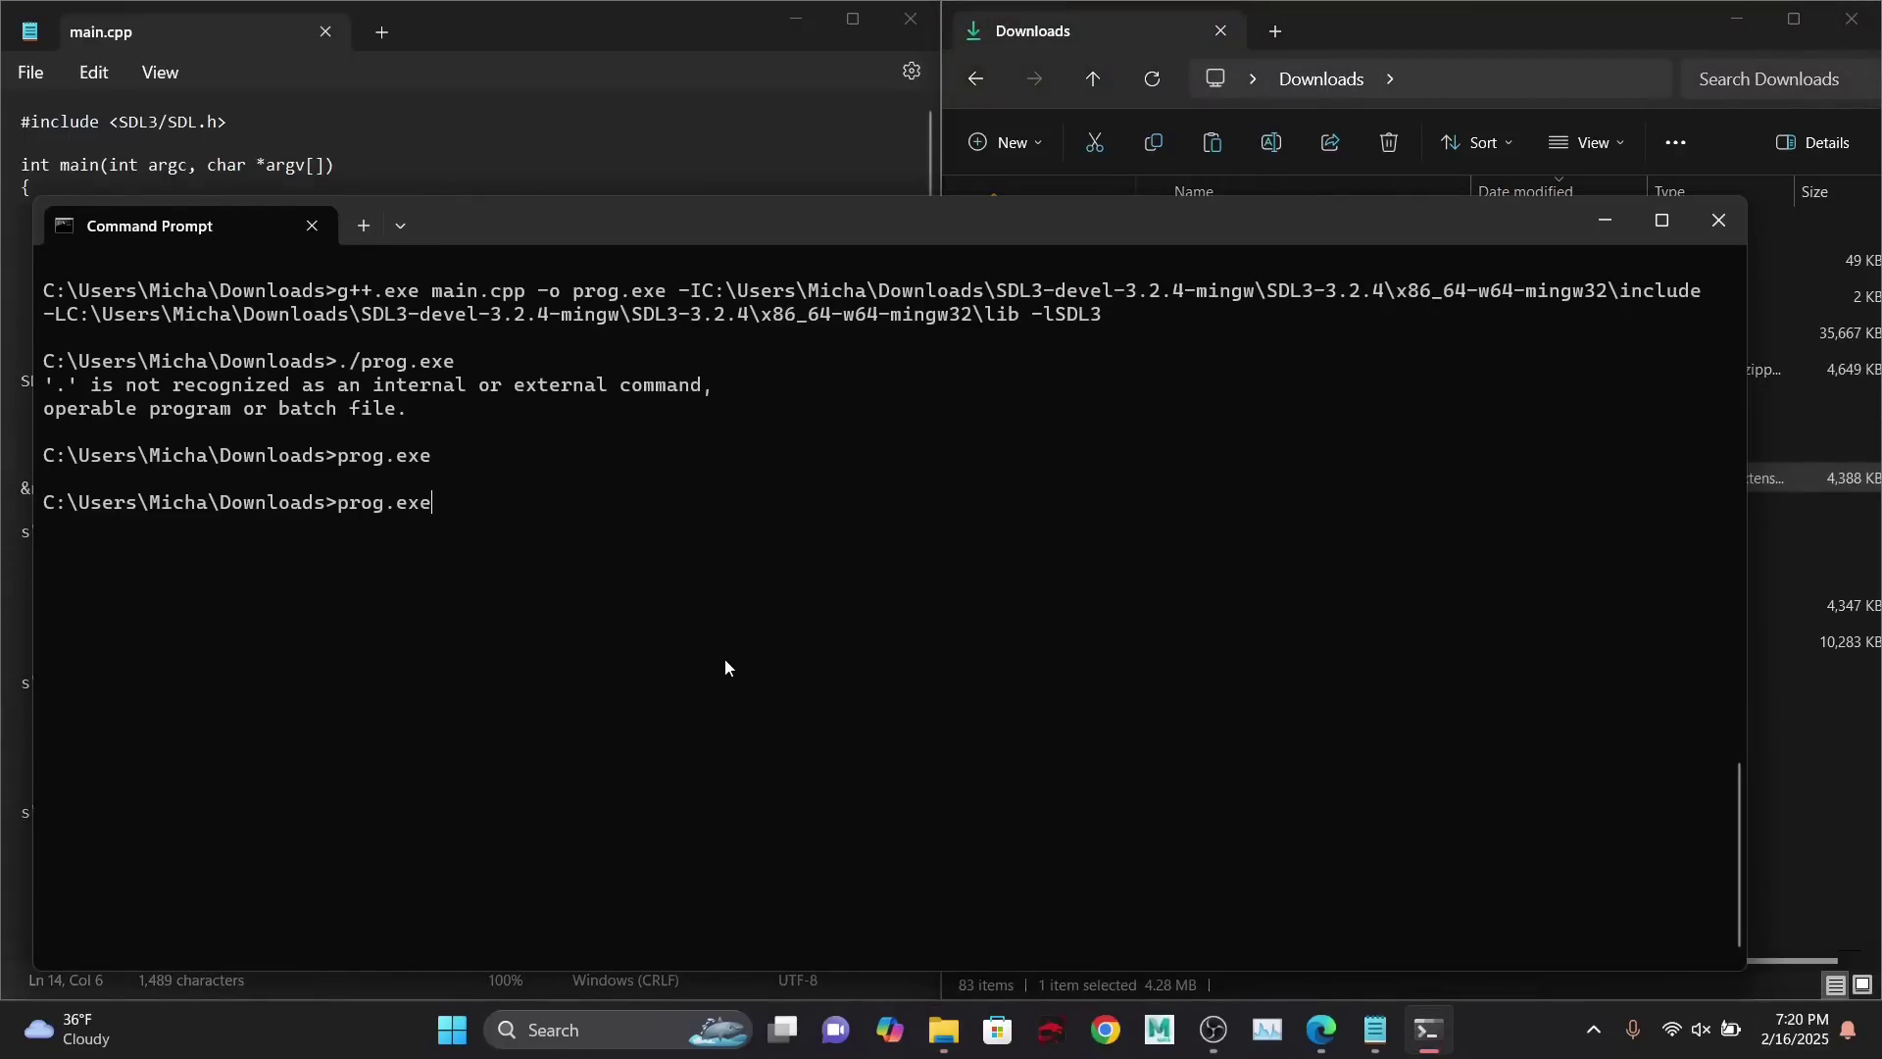
pyautogui.press('Return')
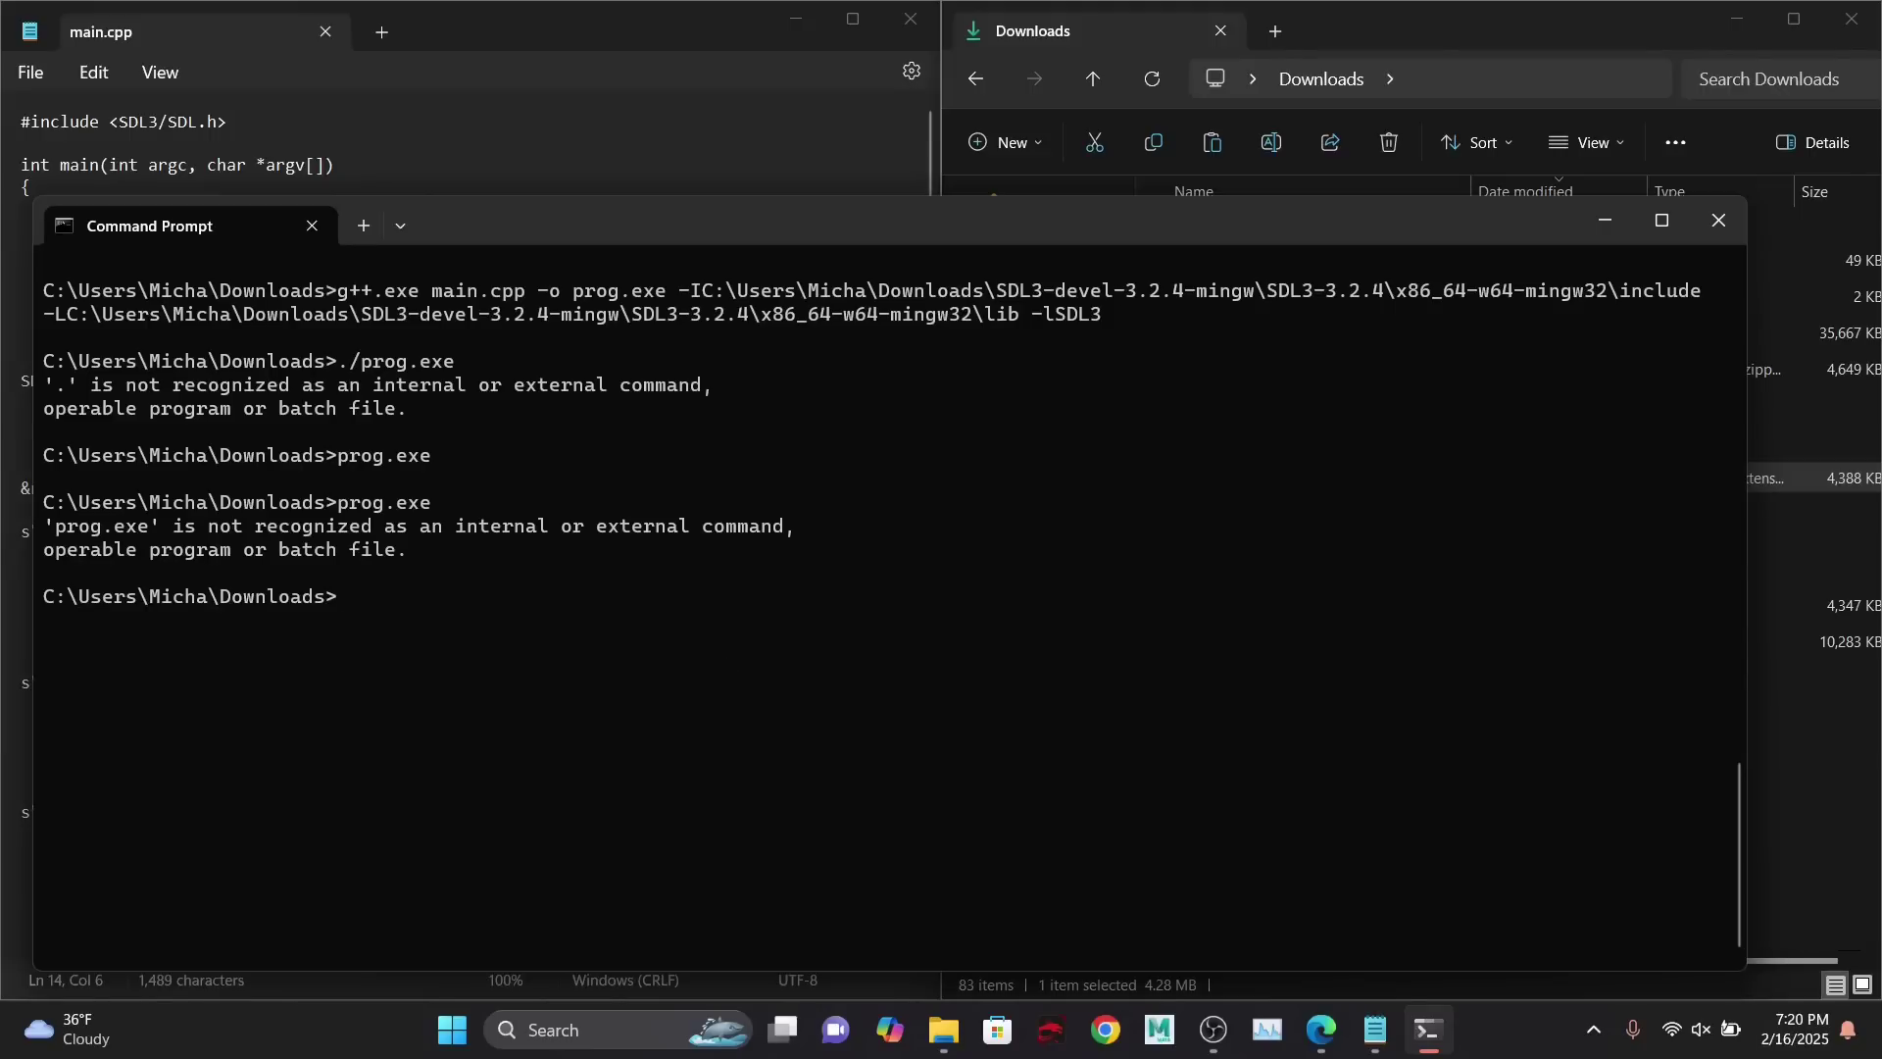
# - Rebuild prog.exe with the earlier g++ command and try running it from Command Prompt
pyautogui.press('Up')
pyautogui.press('Up')
pyautogui.press('Up')
pyautogui.press('Return')
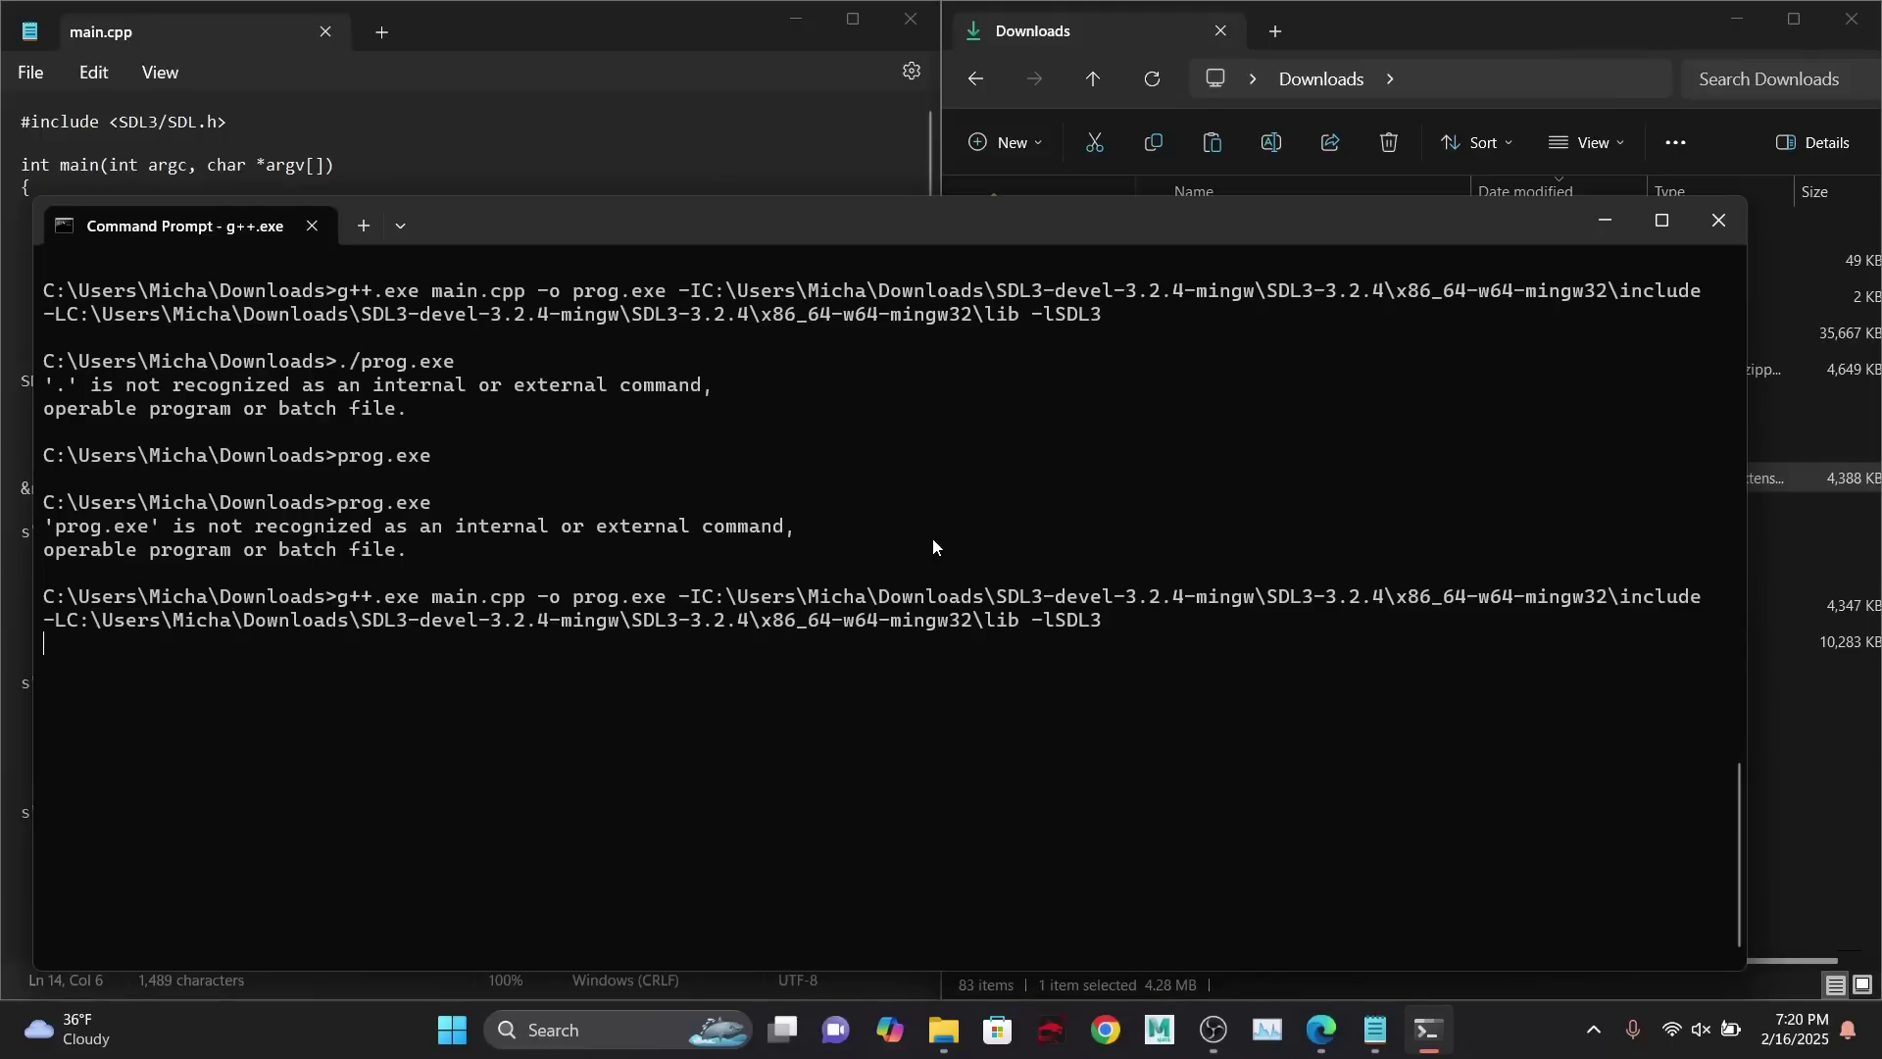
pyautogui.write('prog')
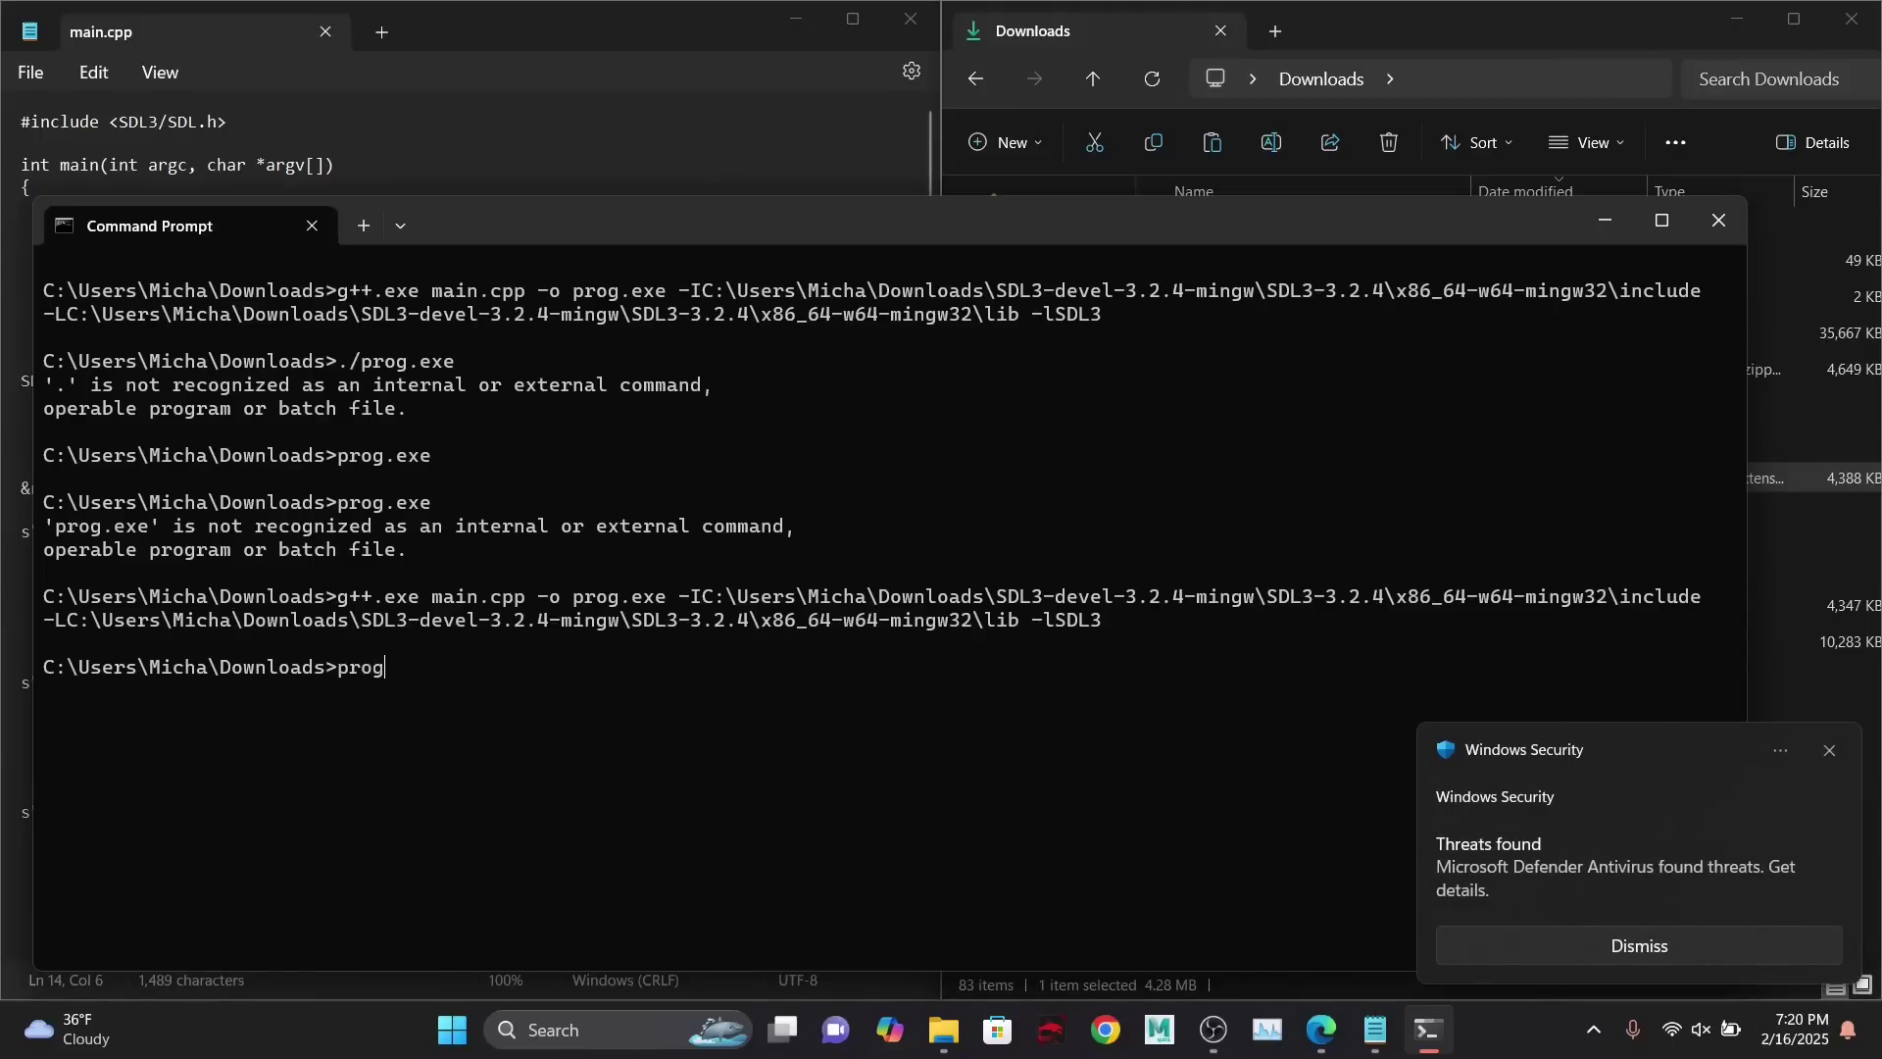
pyautogui.write('.exe')
pyautogui.press('Return')
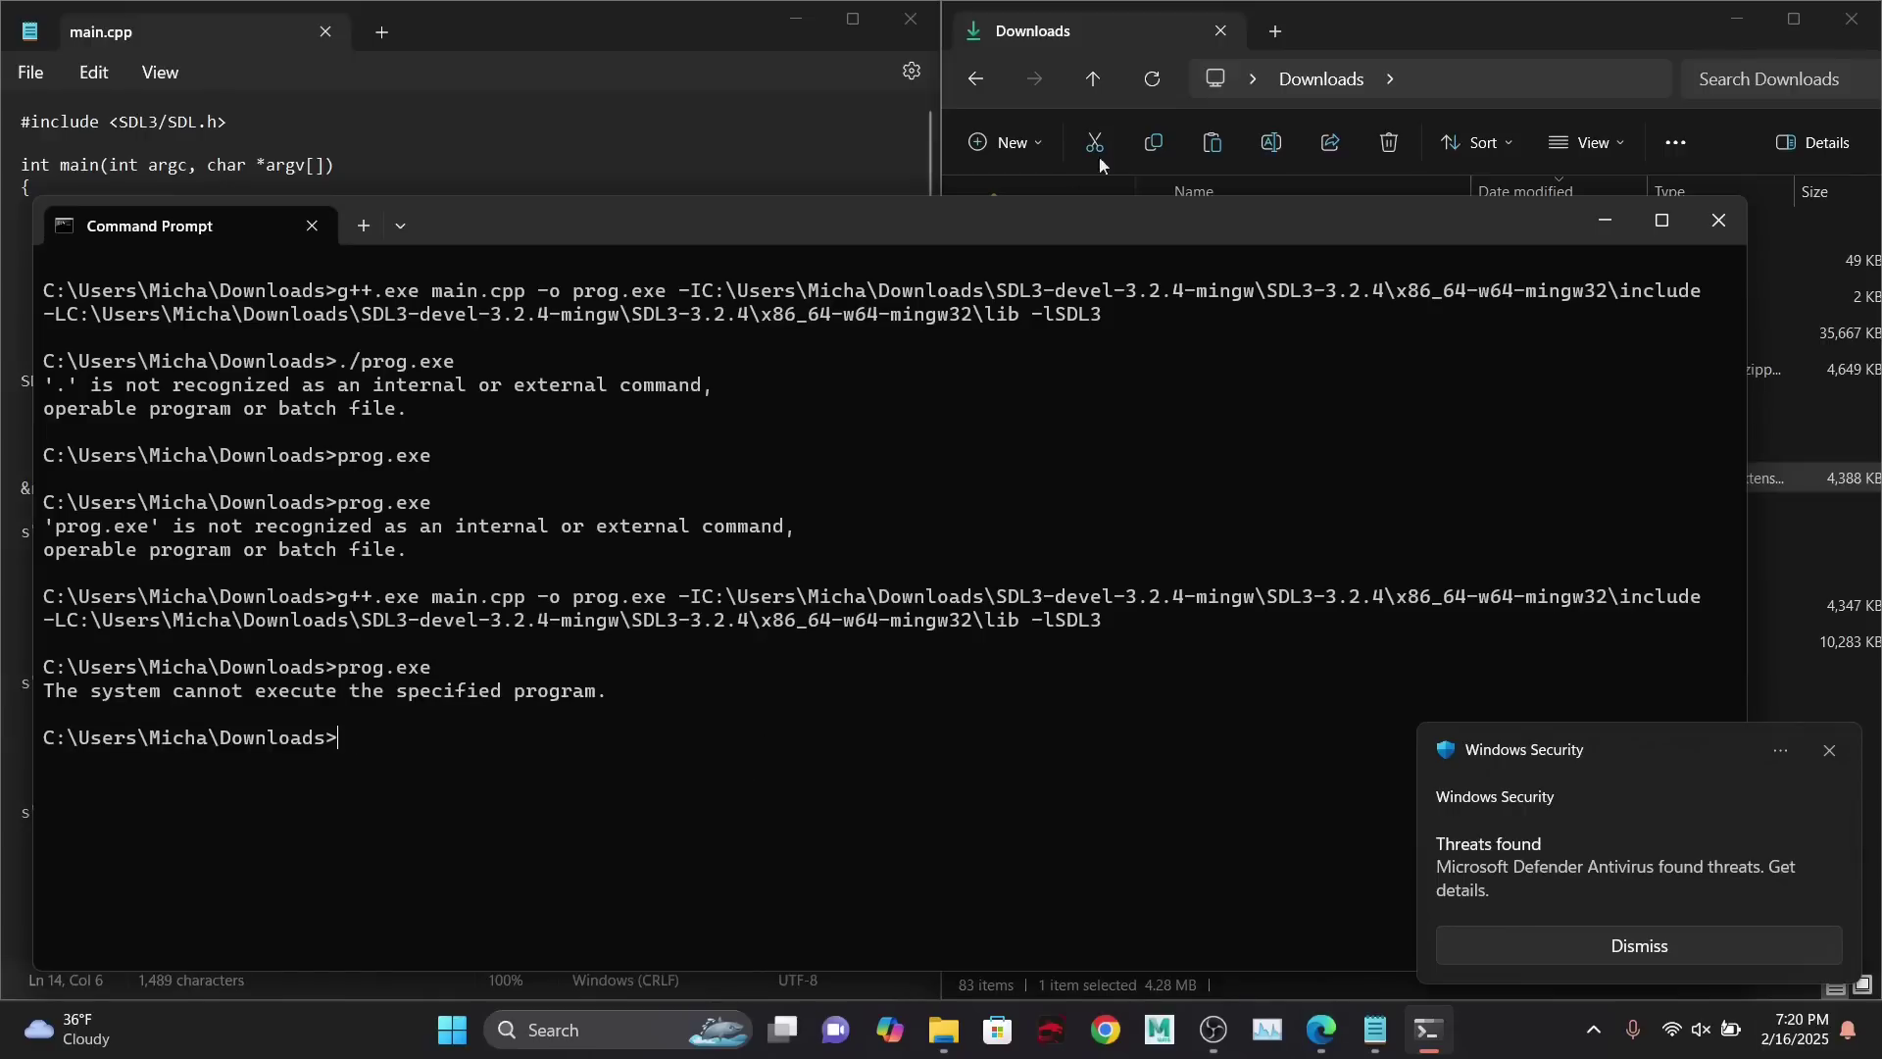
# - Try to launch prog.exe from the Downloads folder in File Explorer and dismiss the error dialog
pyautogui.click(1433, 22)
pyautogui.click(1241, 259)
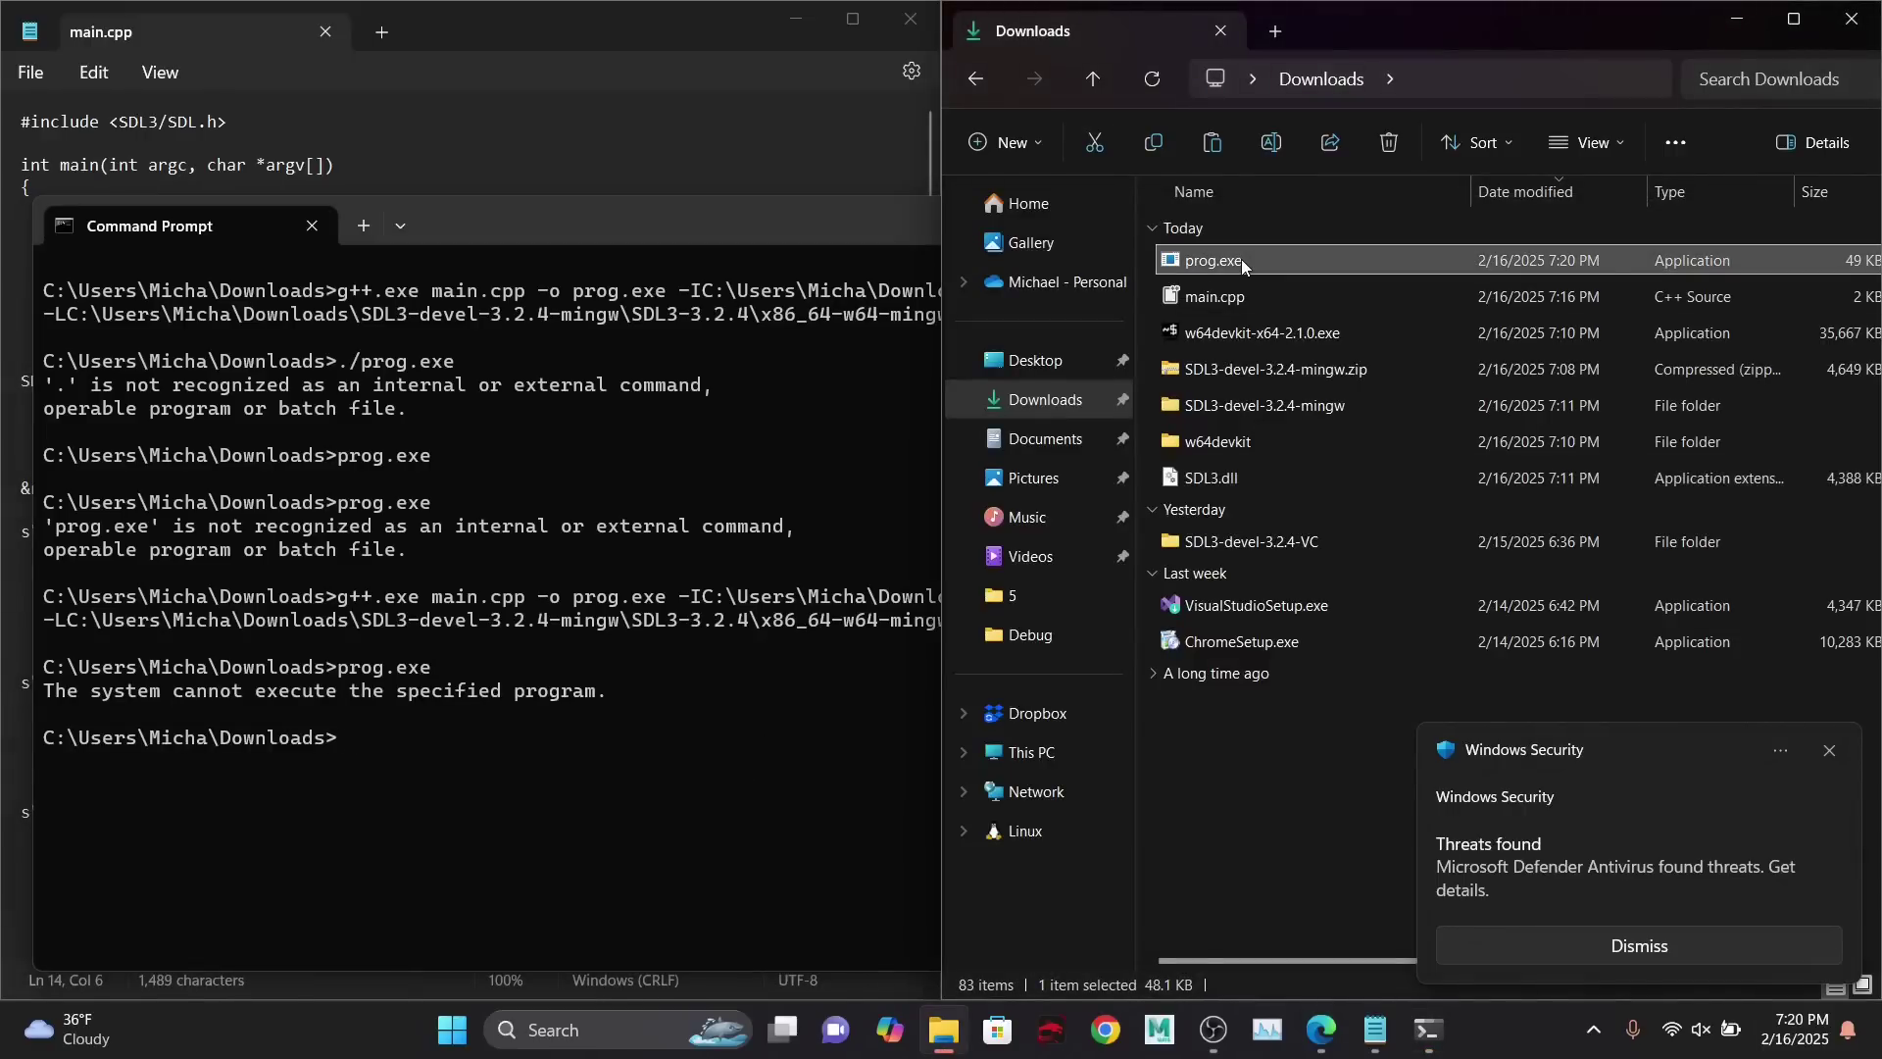
pyautogui.doubleClick(1241, 259)
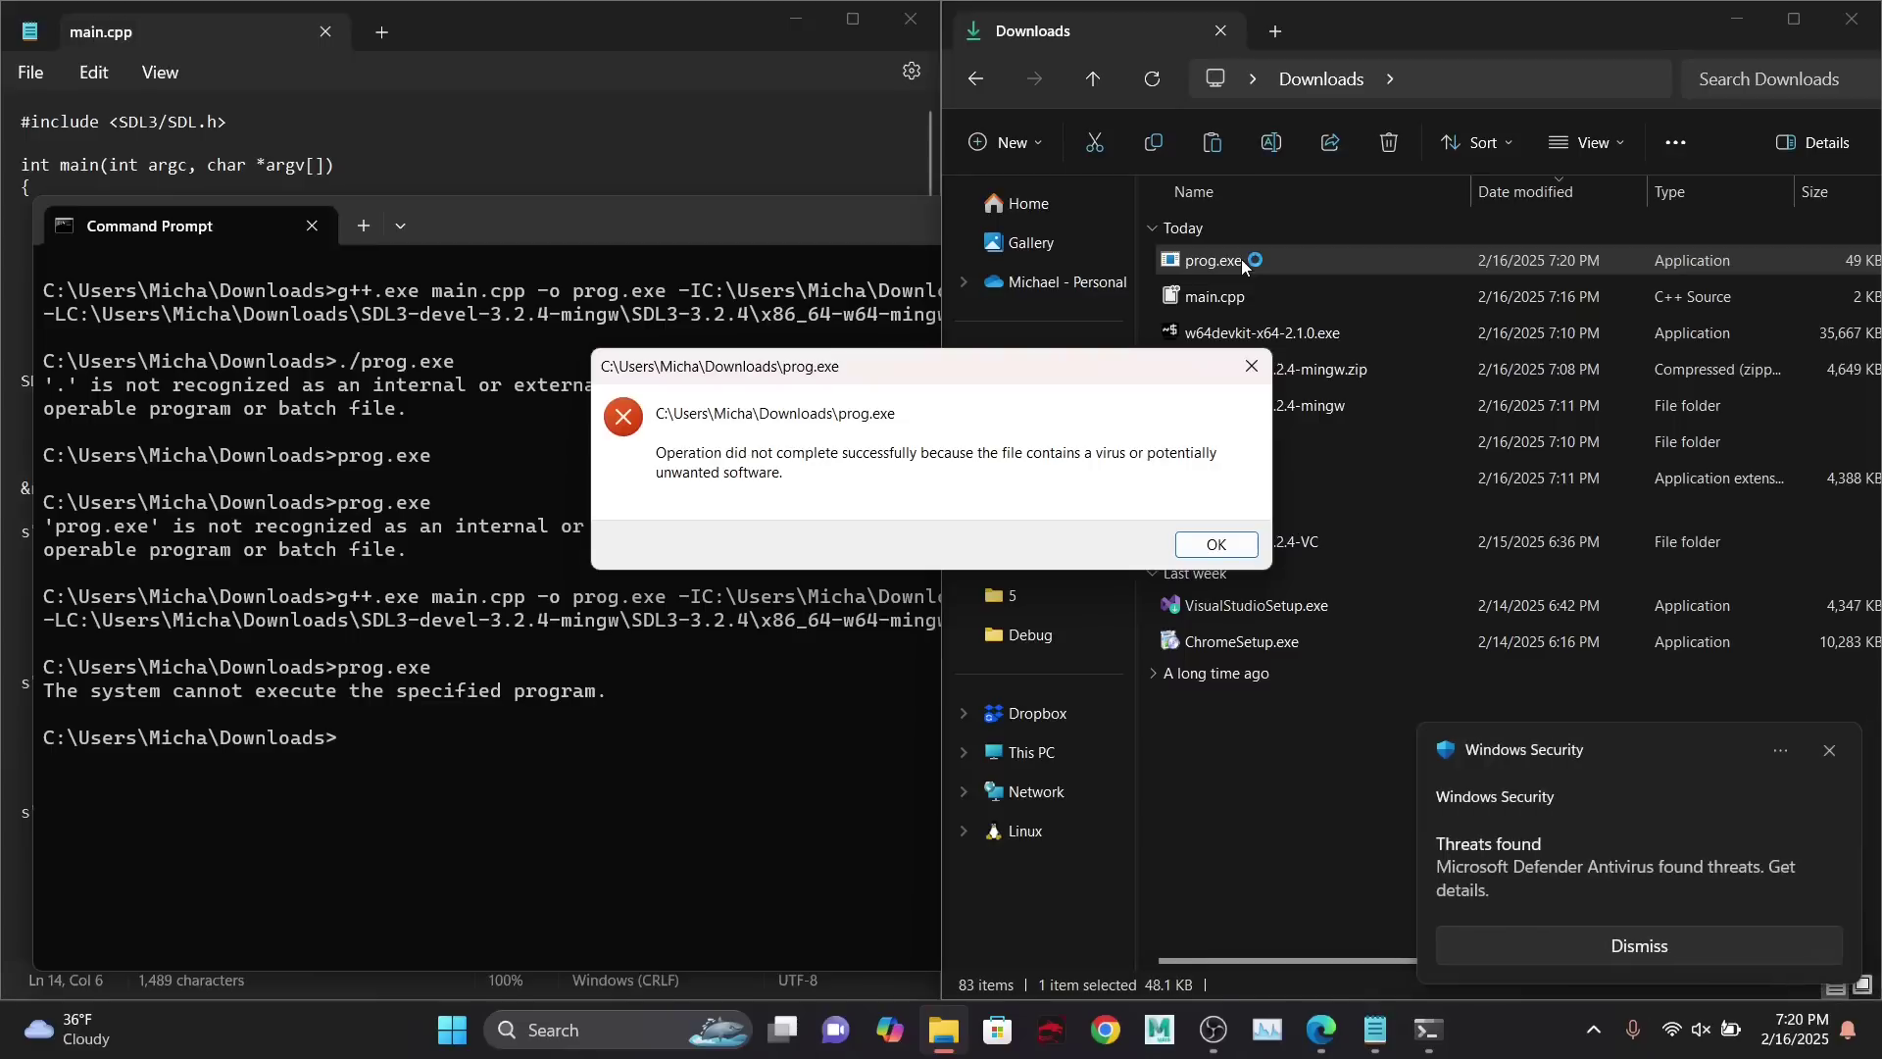
pyautogui.click(1215, 545)
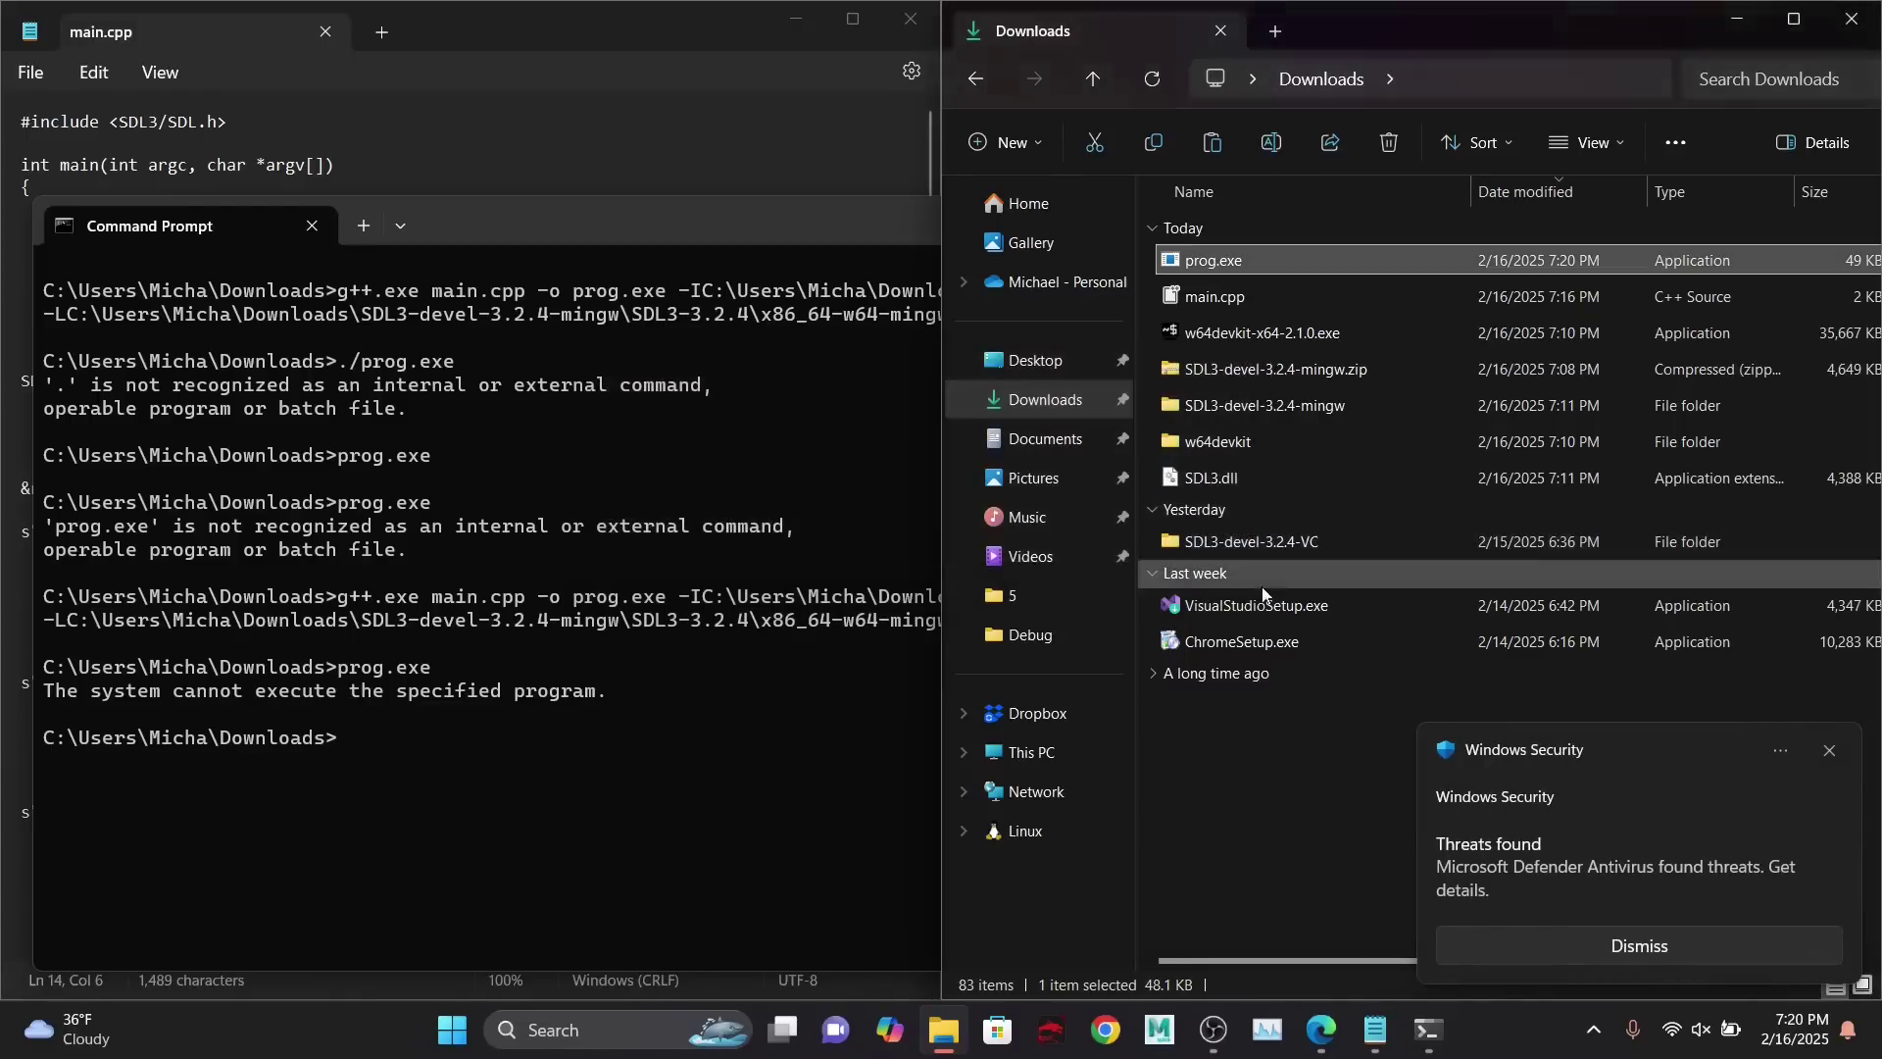
# - Dismiss the security alert, then rebuild prog.exe with the earlier g++ command and try running it from Command Prompt
pyautogui.click(1621, 946)
pyautogui.click(628, 739)
pyautogui.press('Up')
pyautogui.press('Up')
pyautogui.press('Return')
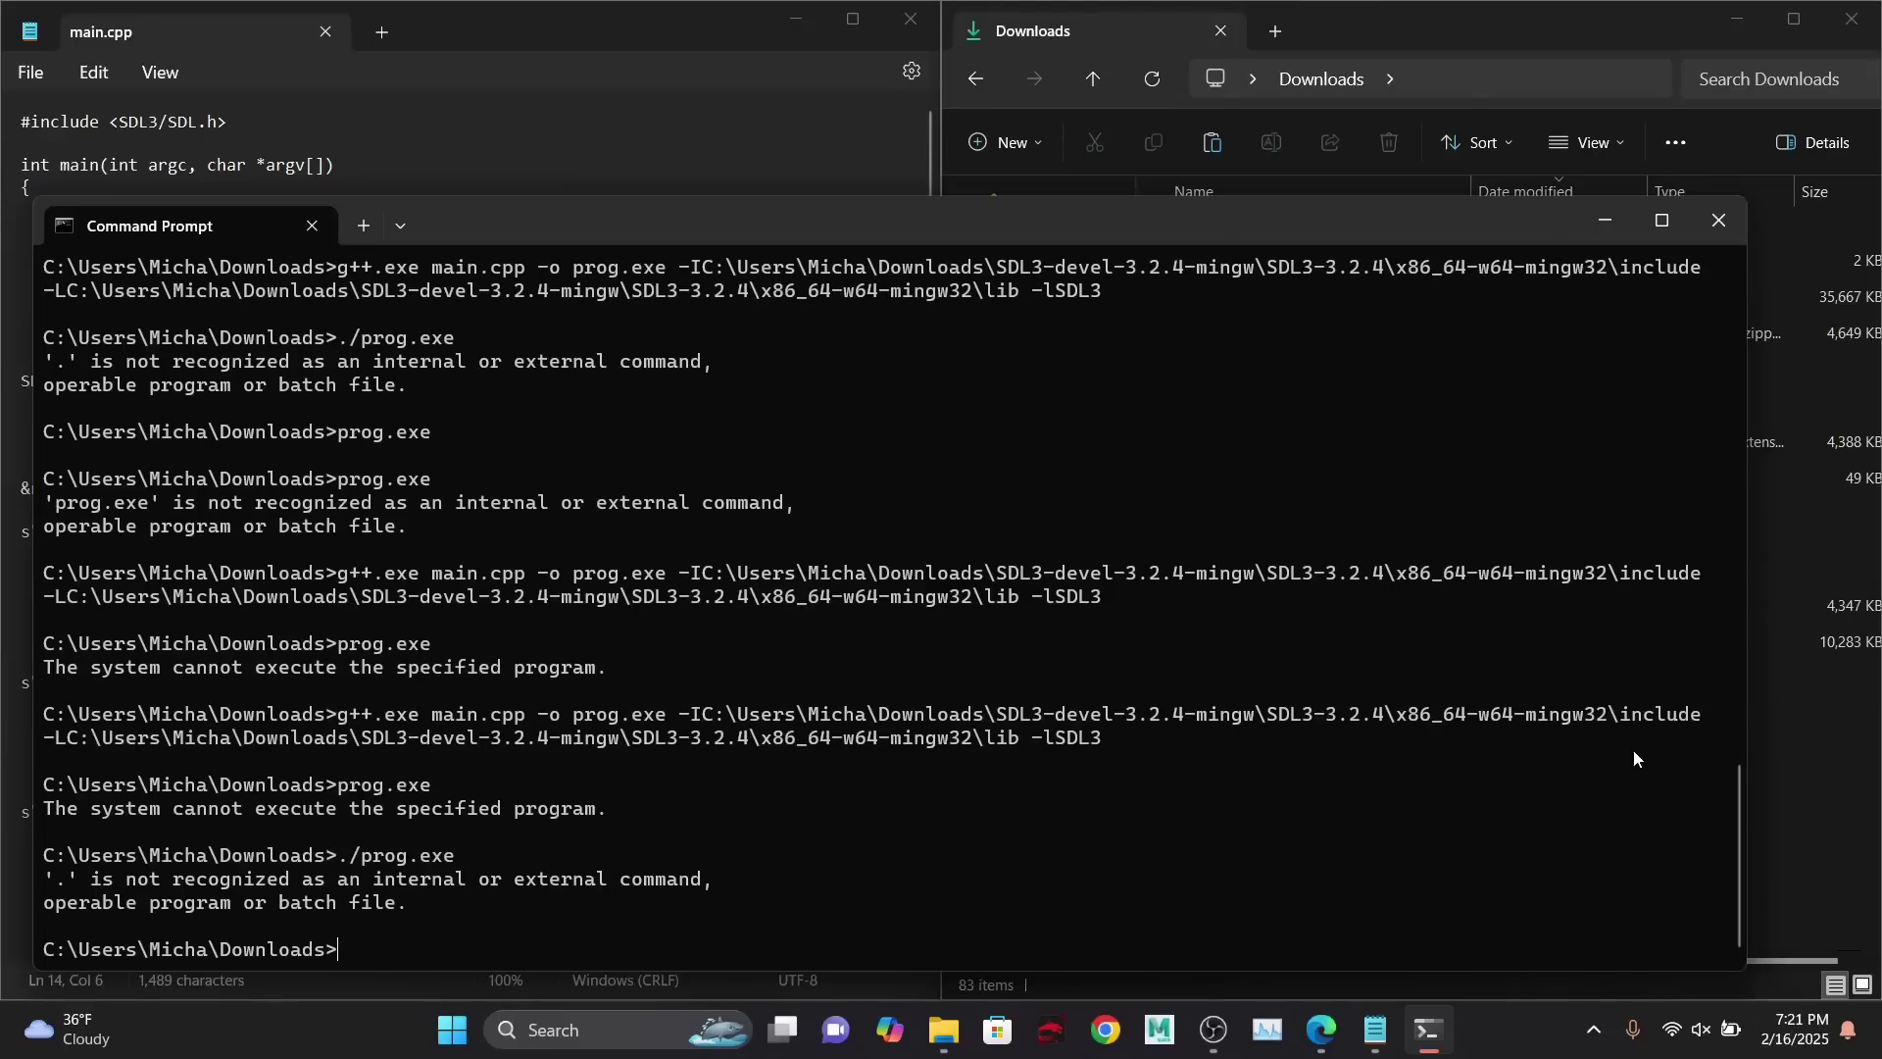
# - Compile main.cpp into prog.exe once more with the earlier g++ command
pyautogui.click(1855, 733)
pyautogui.click(612, 692)
pyautogui.press('Up')
pyautogui.press('Up')
pyautogui.press('Up')
pyautogui.press('Return')
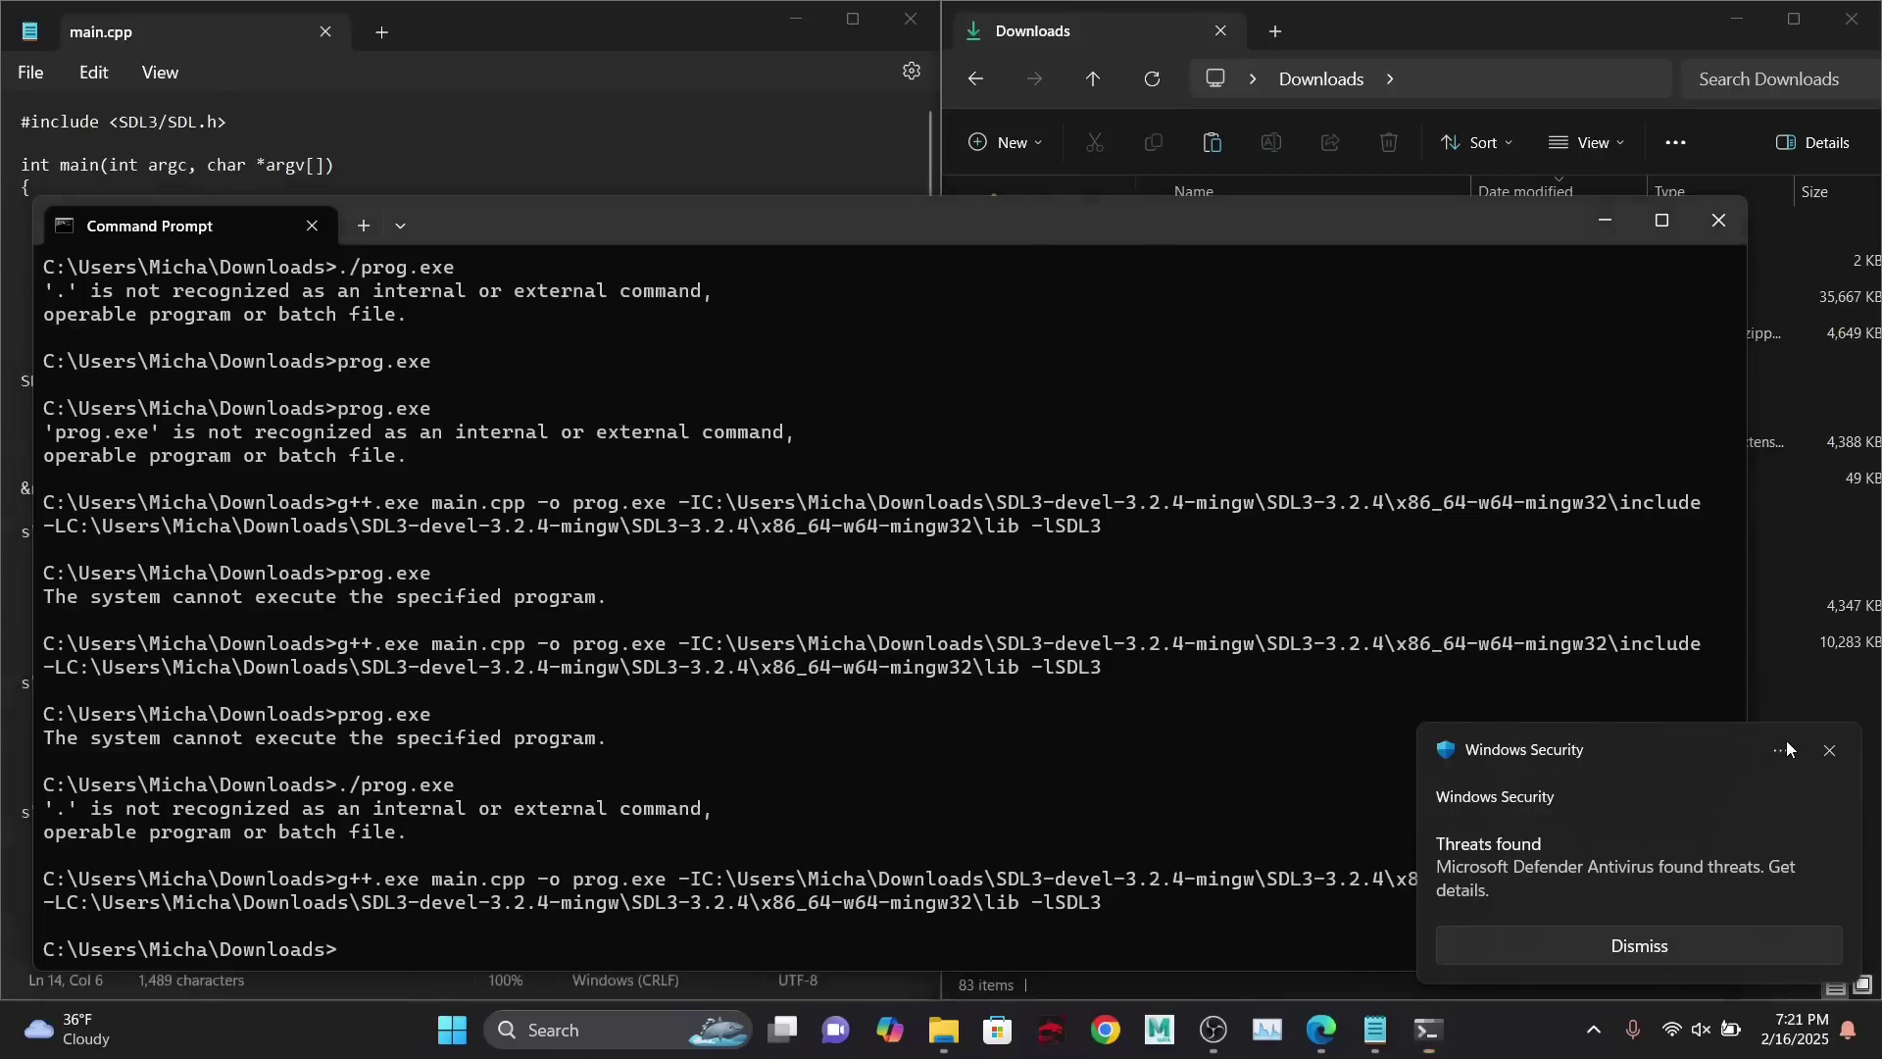
# - Check the Downloads folder for the newly built prog.exe and return to Command Prompt
pyautogui.click(1784, 747)
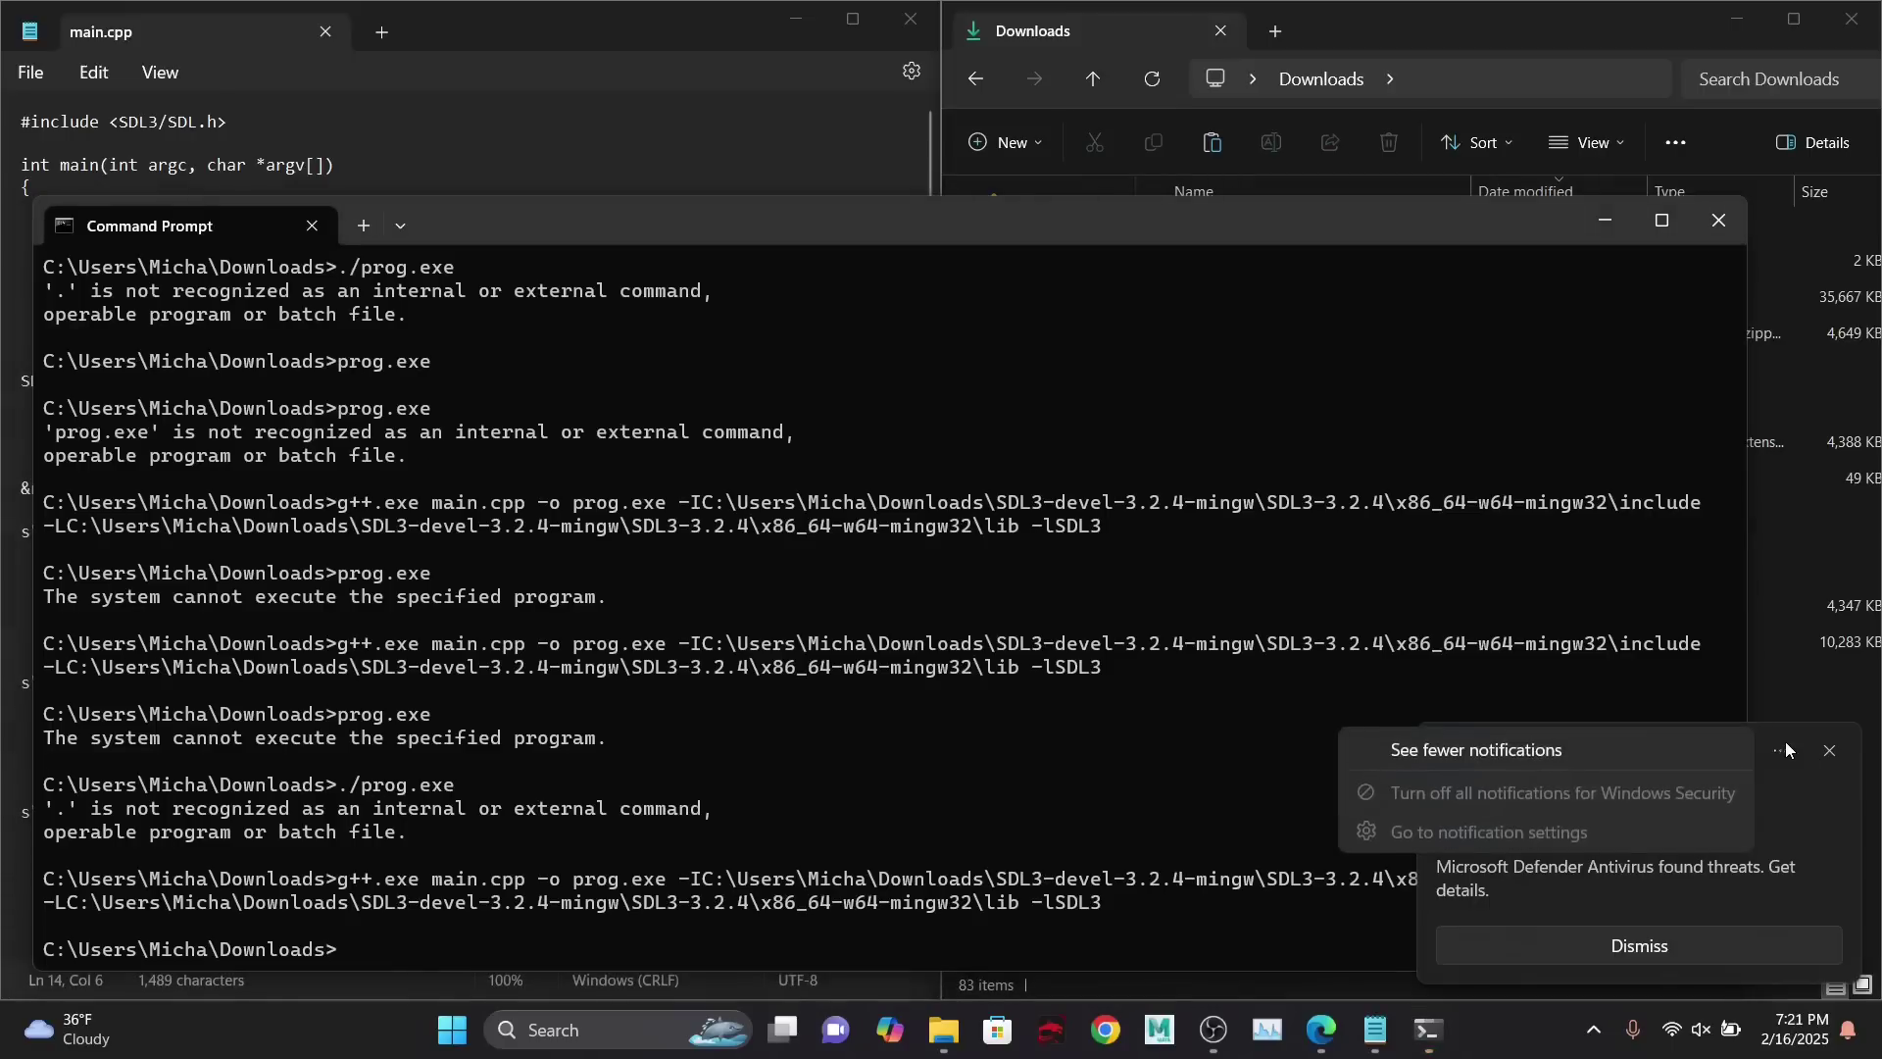
pyautogui.click(1770, 916)
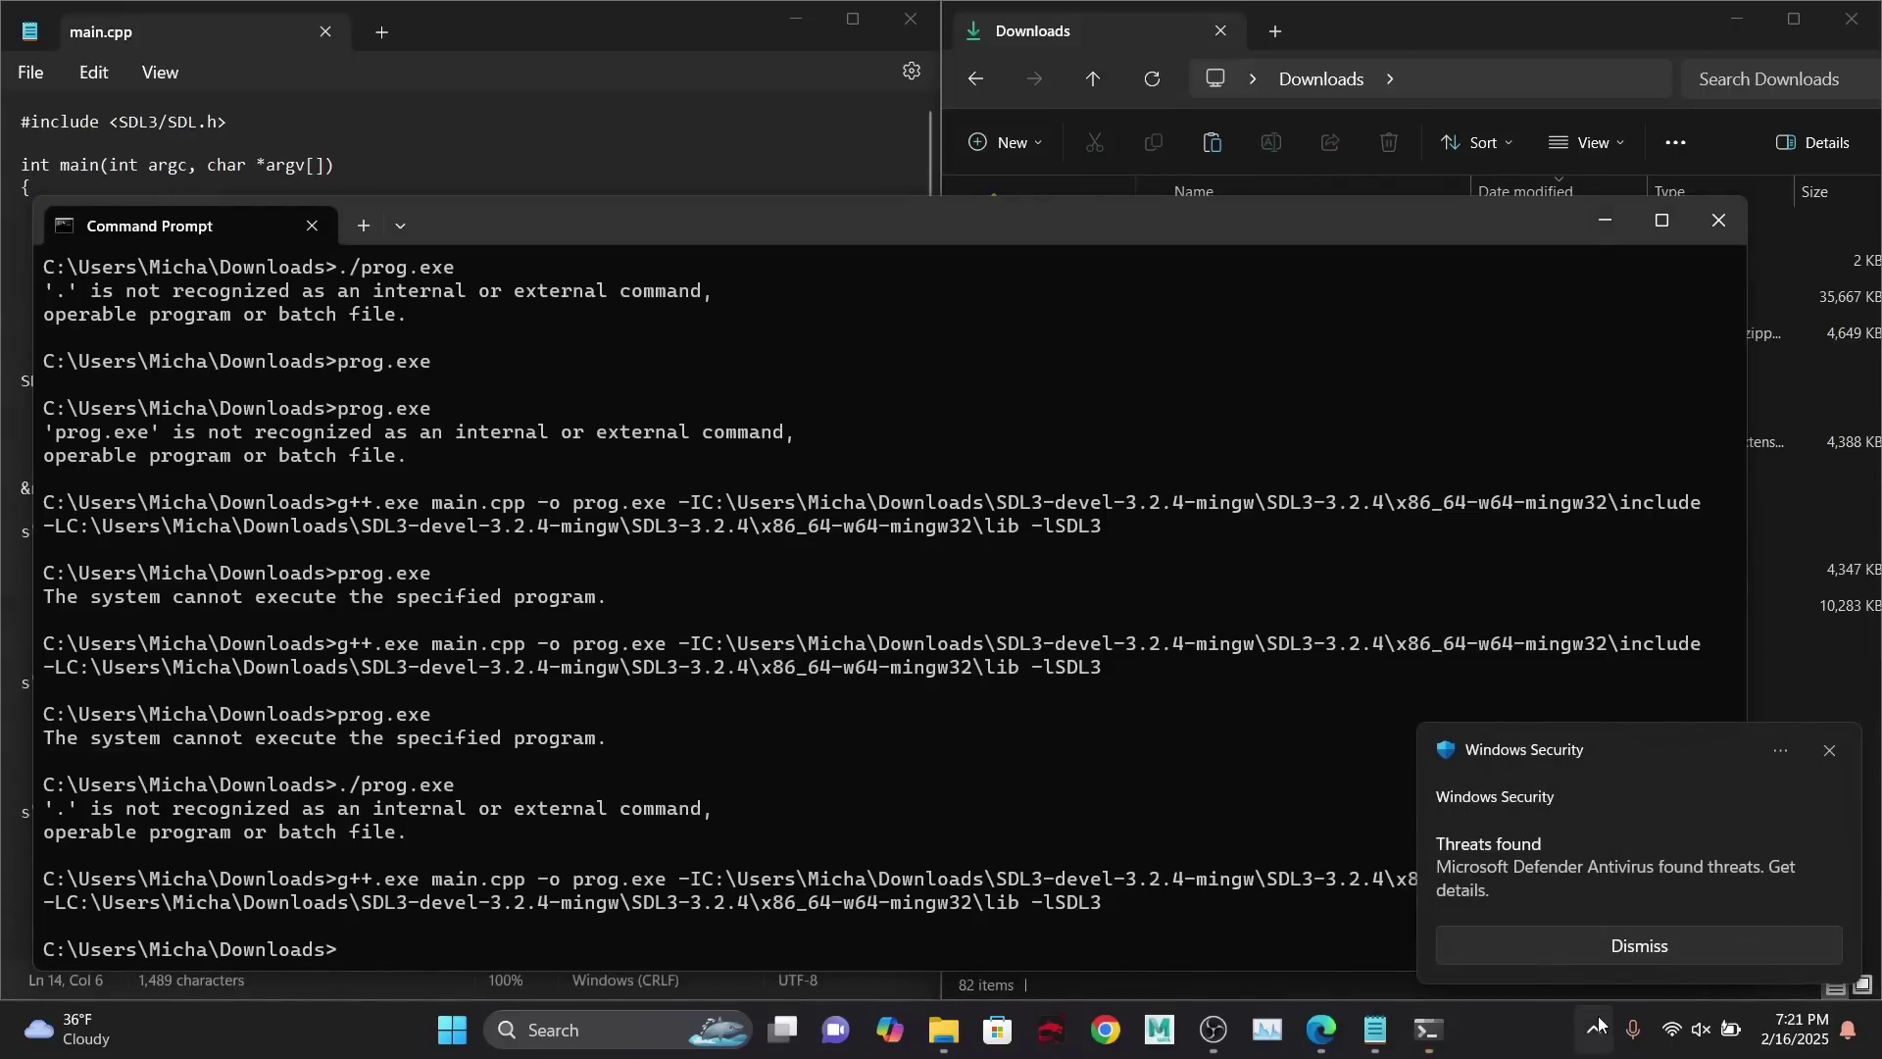
pyautogui.click(1437, 35)
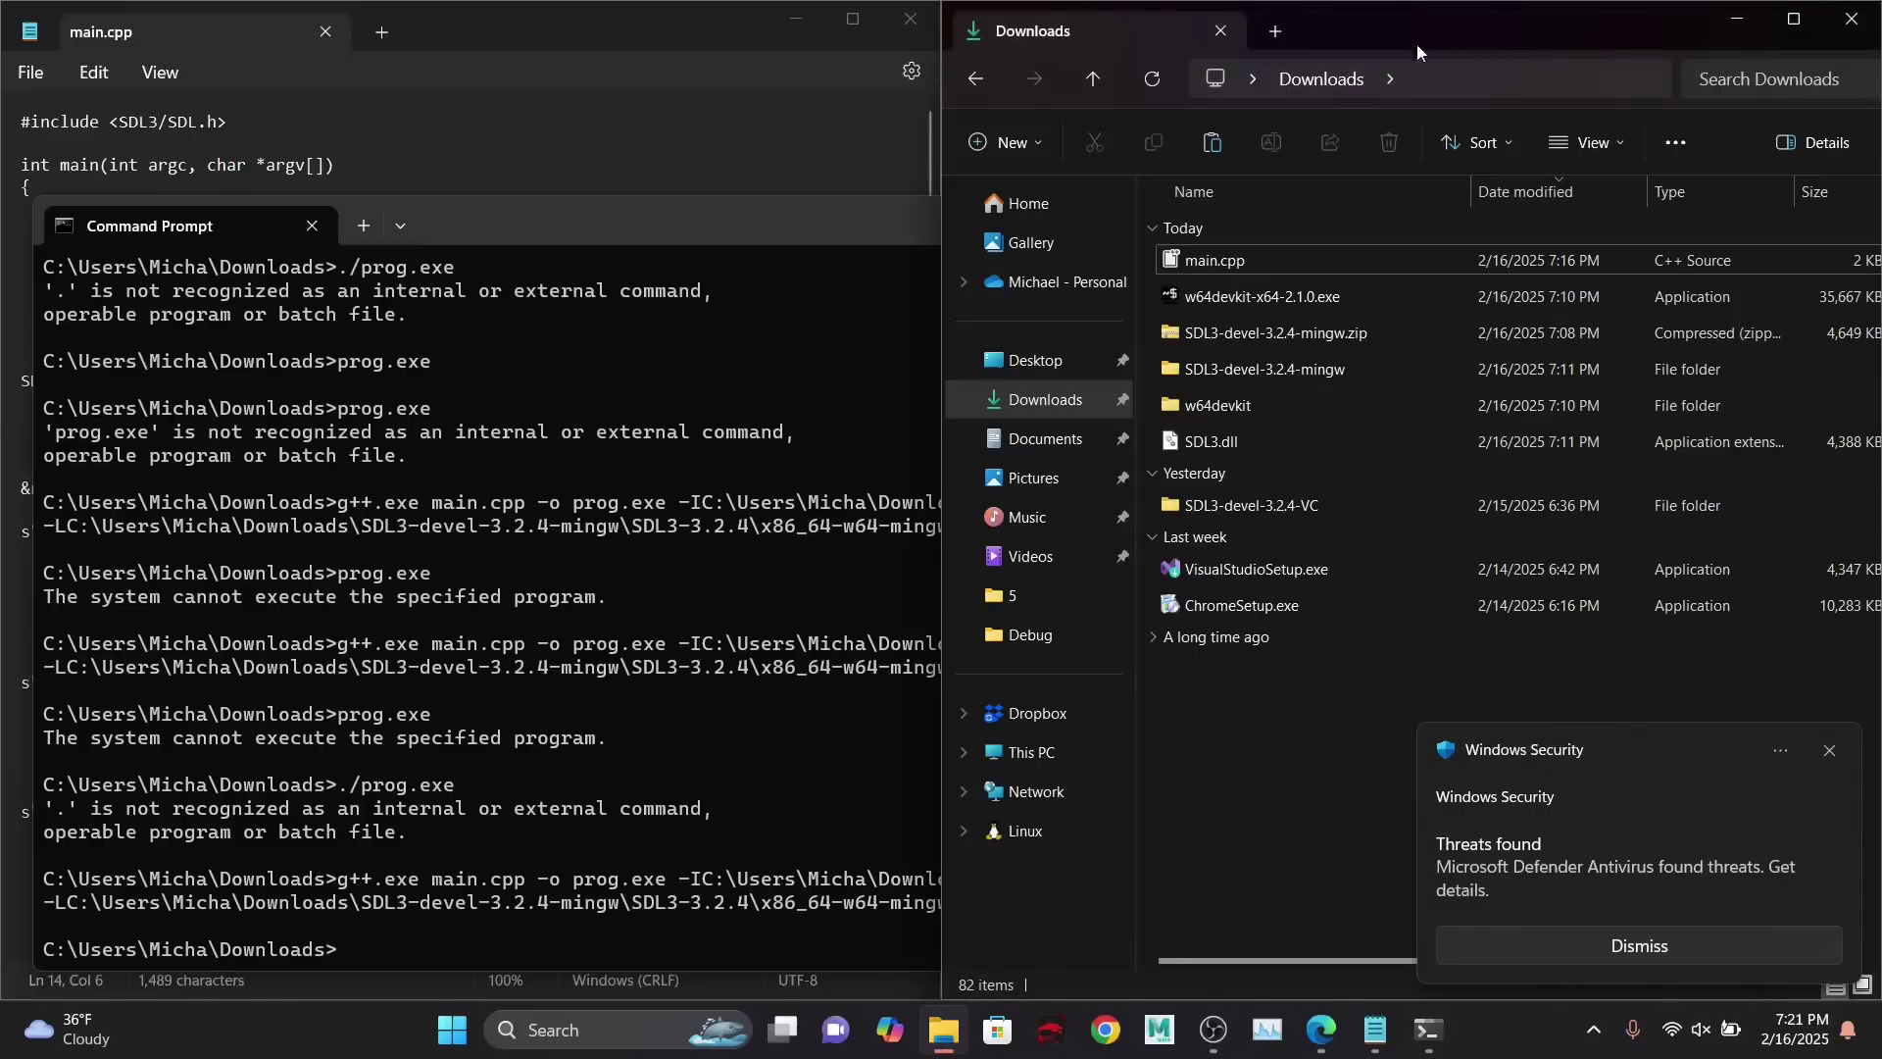
pyautogui.click(716, 561)
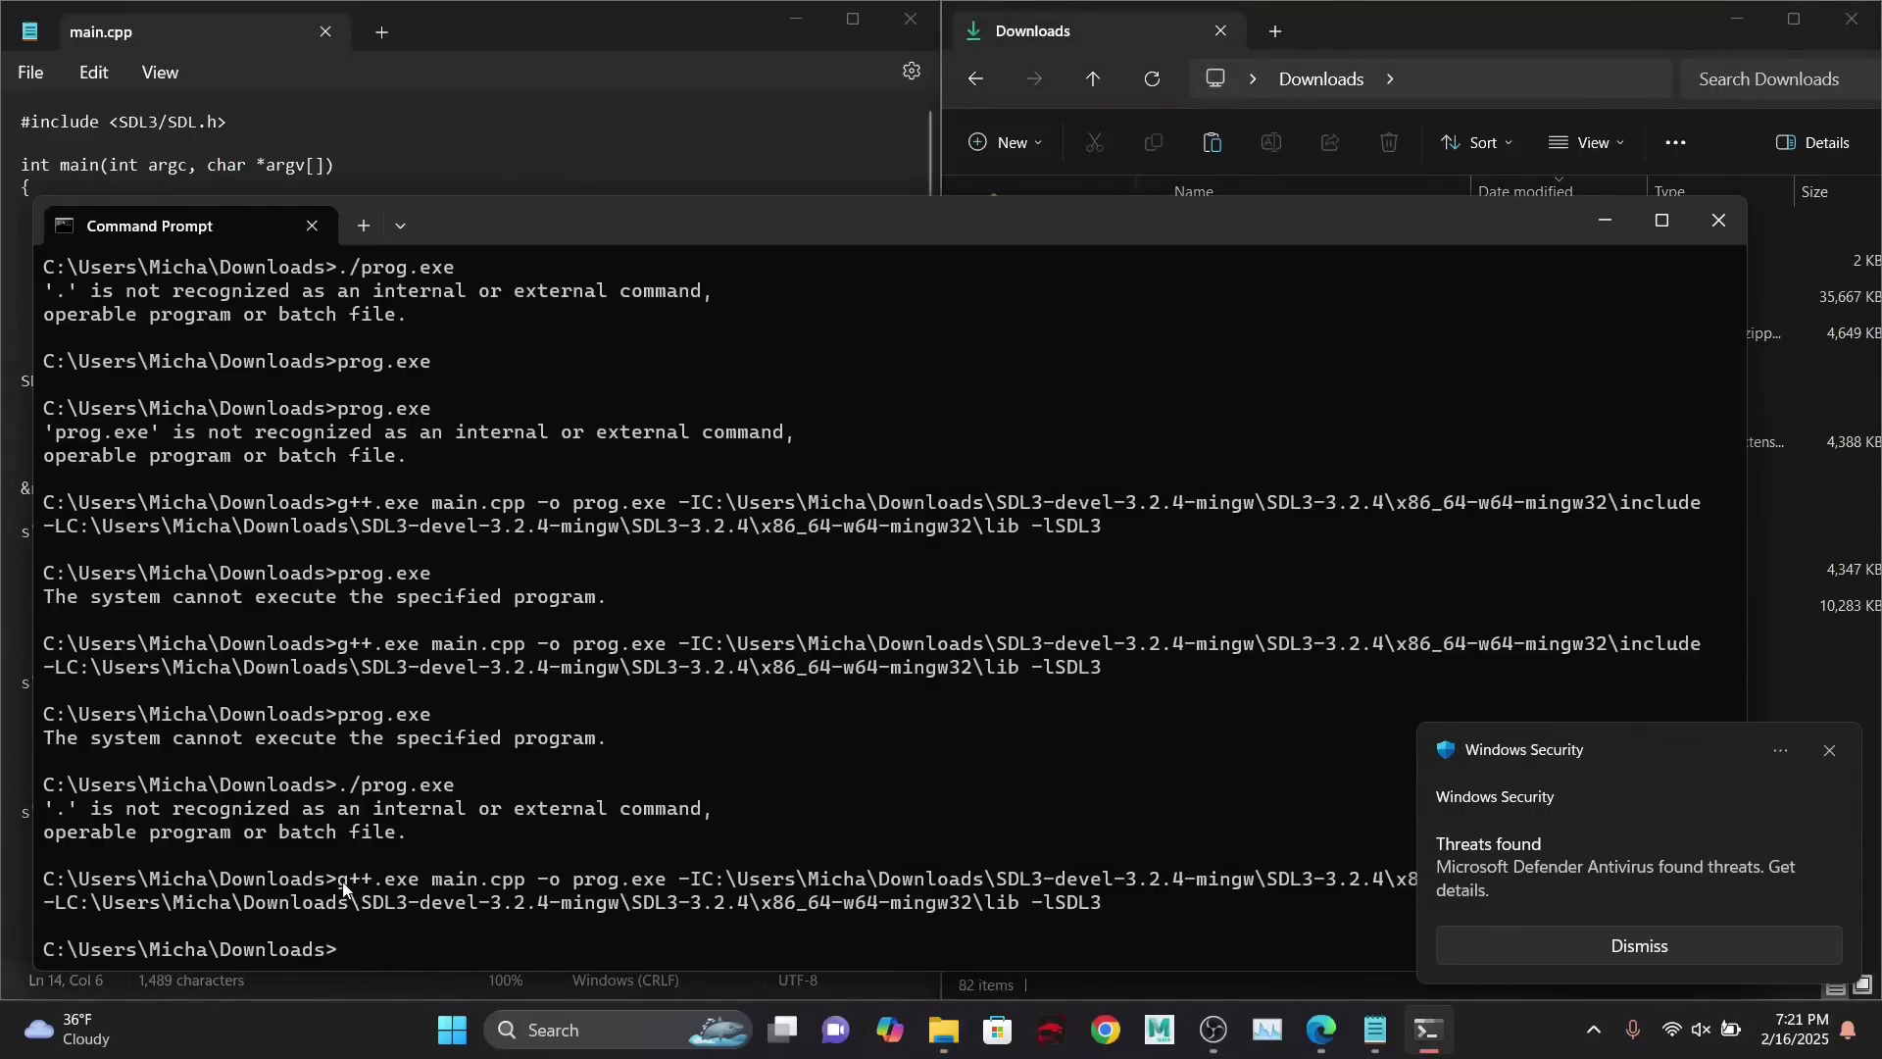
# - Copy the full g++ build command from the terminal and open a new Command Prompt as administrator
pyautogui.moveTo(337, 873); pyautogui.dragTo(1096, 914)
pyautogui.hotkey('ctrl', 'c')
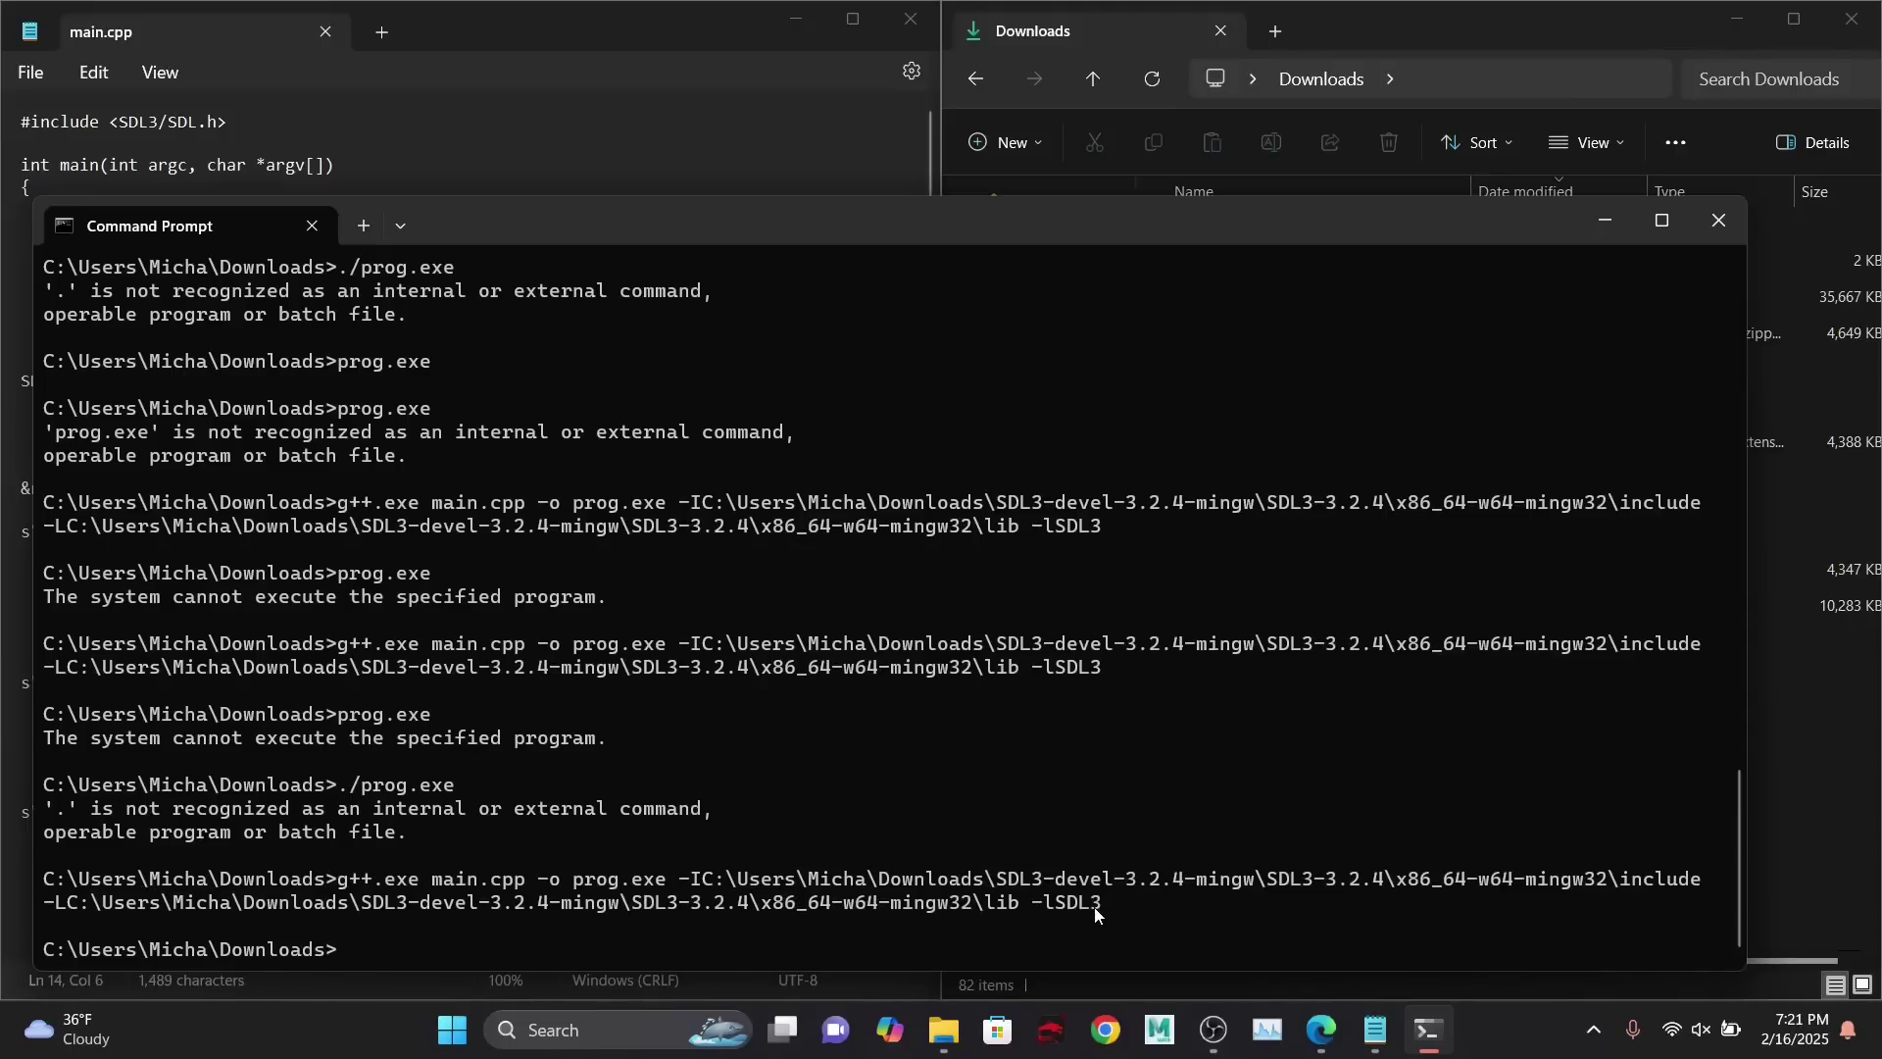
pyautogui.press('super')
pyautogui.write('cmd')
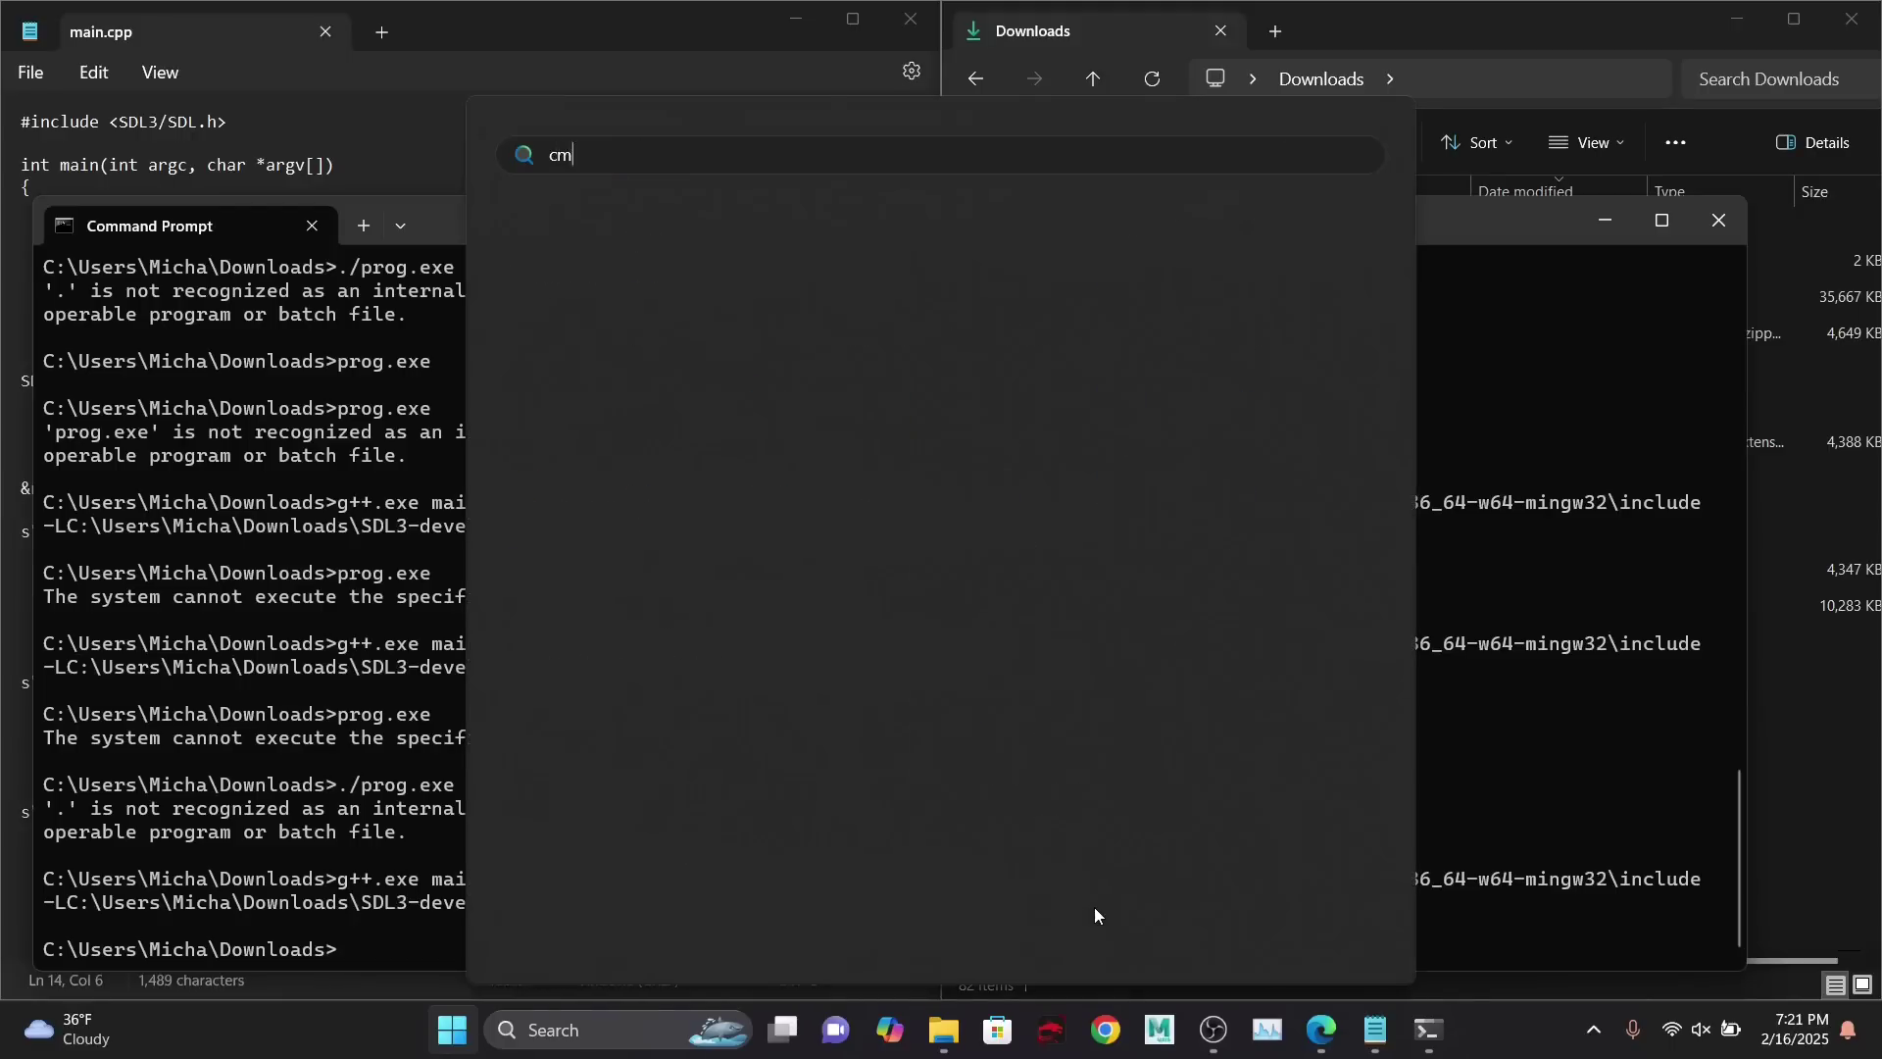
pyautogui.rightClick(692, 309)
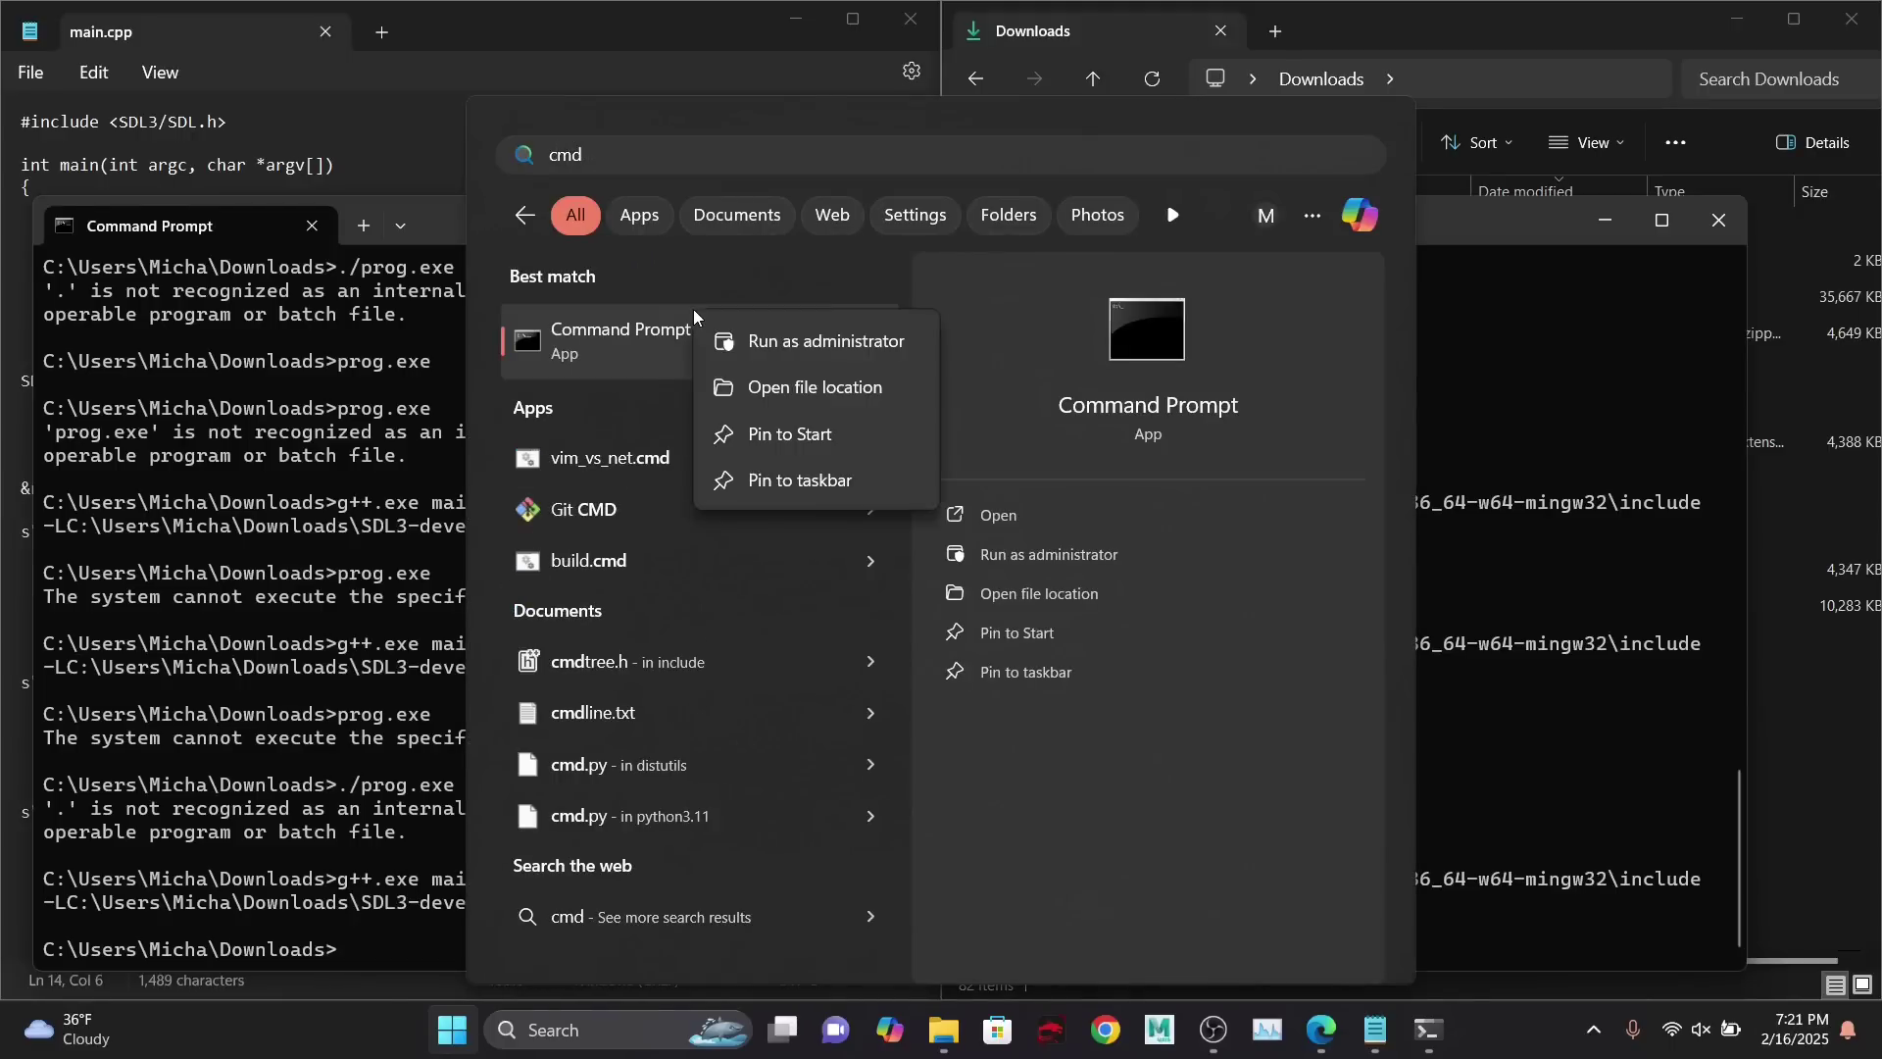
pyautogui.click(843, 344)
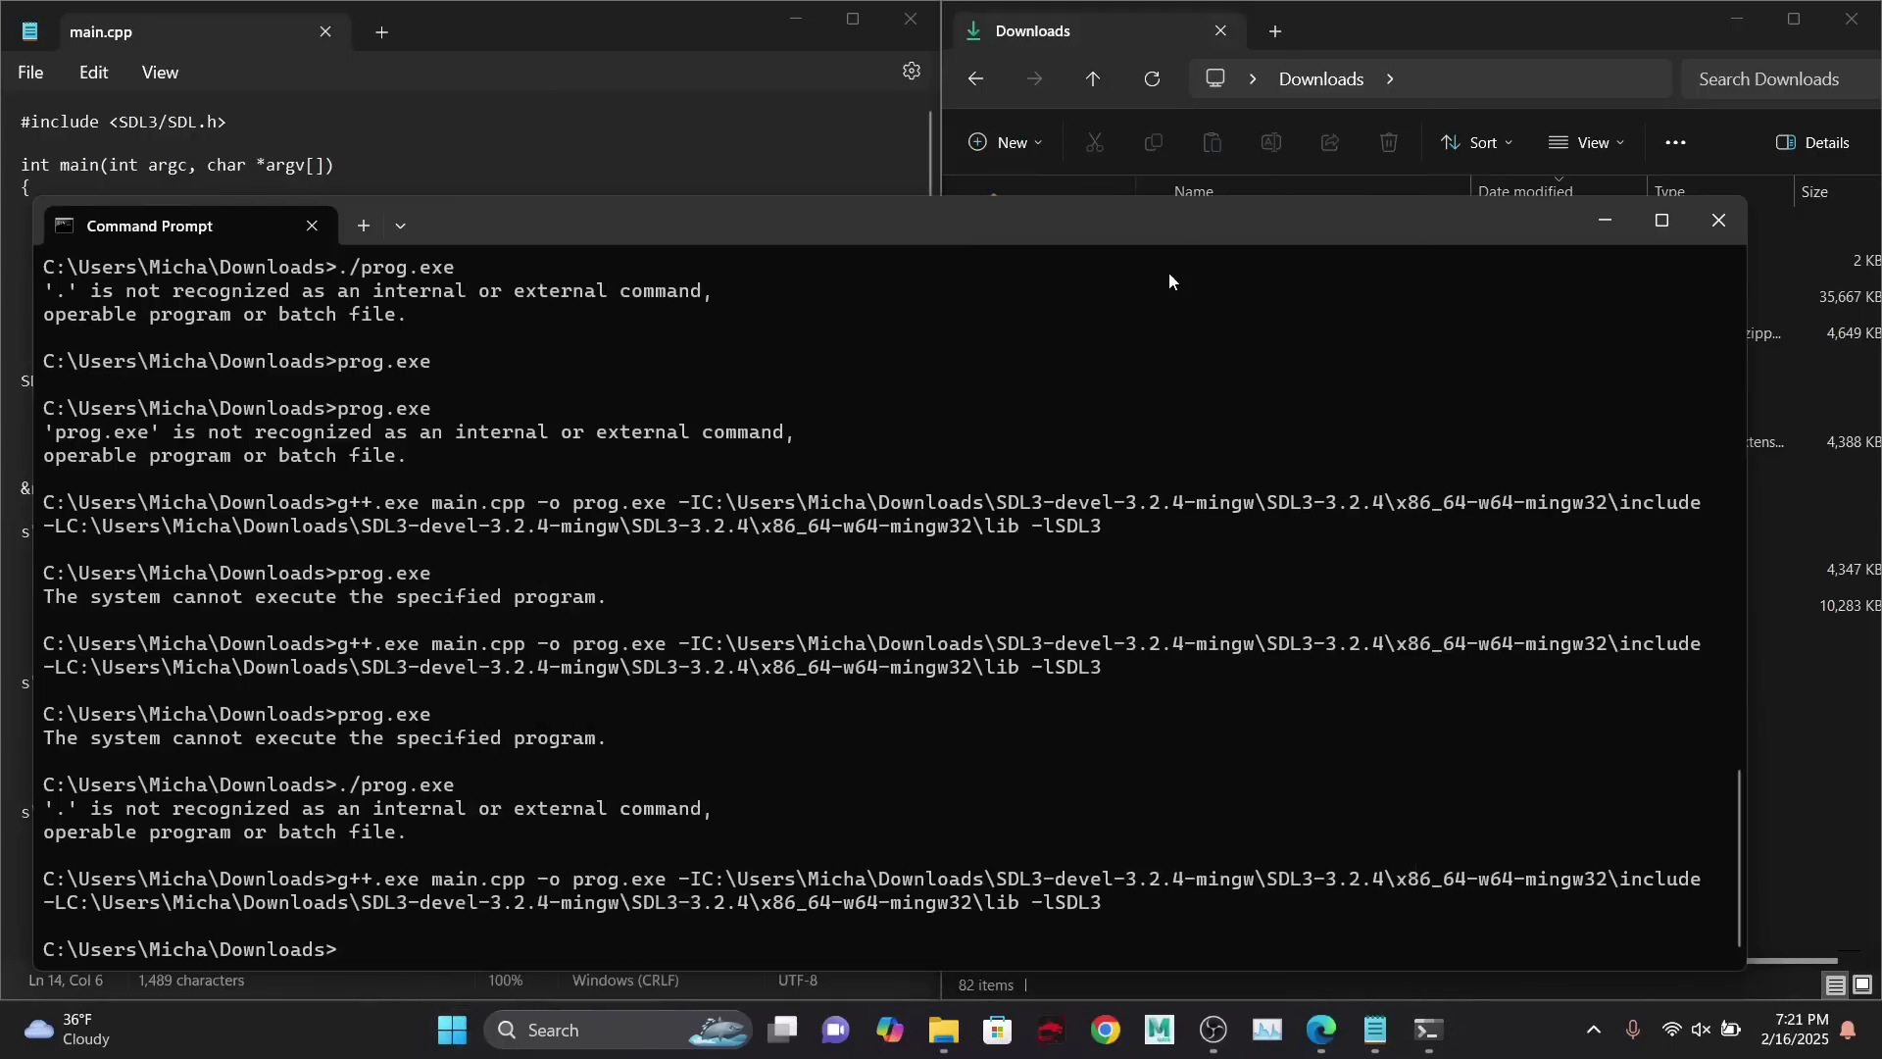
pyautogui.click(869, 702)
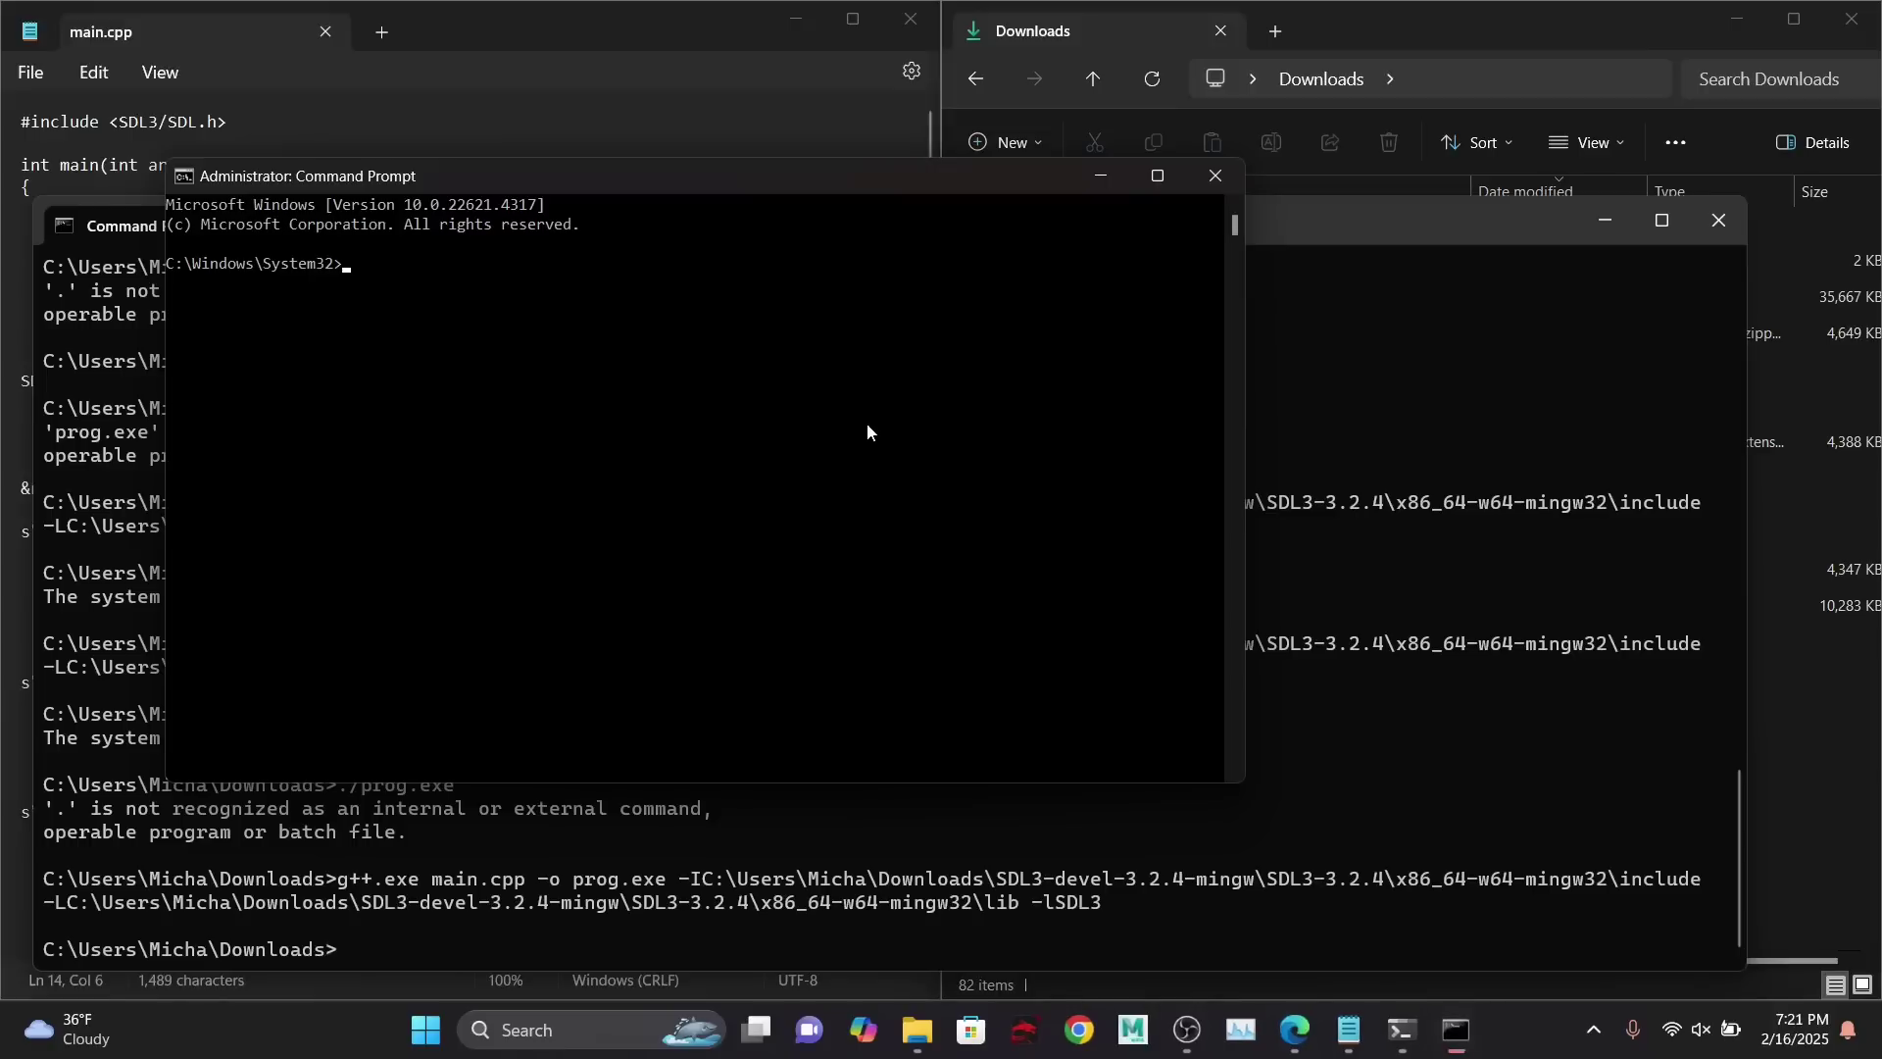
# - In the administrator prompt, change to the Downloads folder in the user profile and run the copied g++ build command
pyautogui.write('cd C:\\U')
pyautogui.press('Tab')
pyautogui.press('Tab')
pyautogui.write('\\Micha')
pyautogui.press('Return')
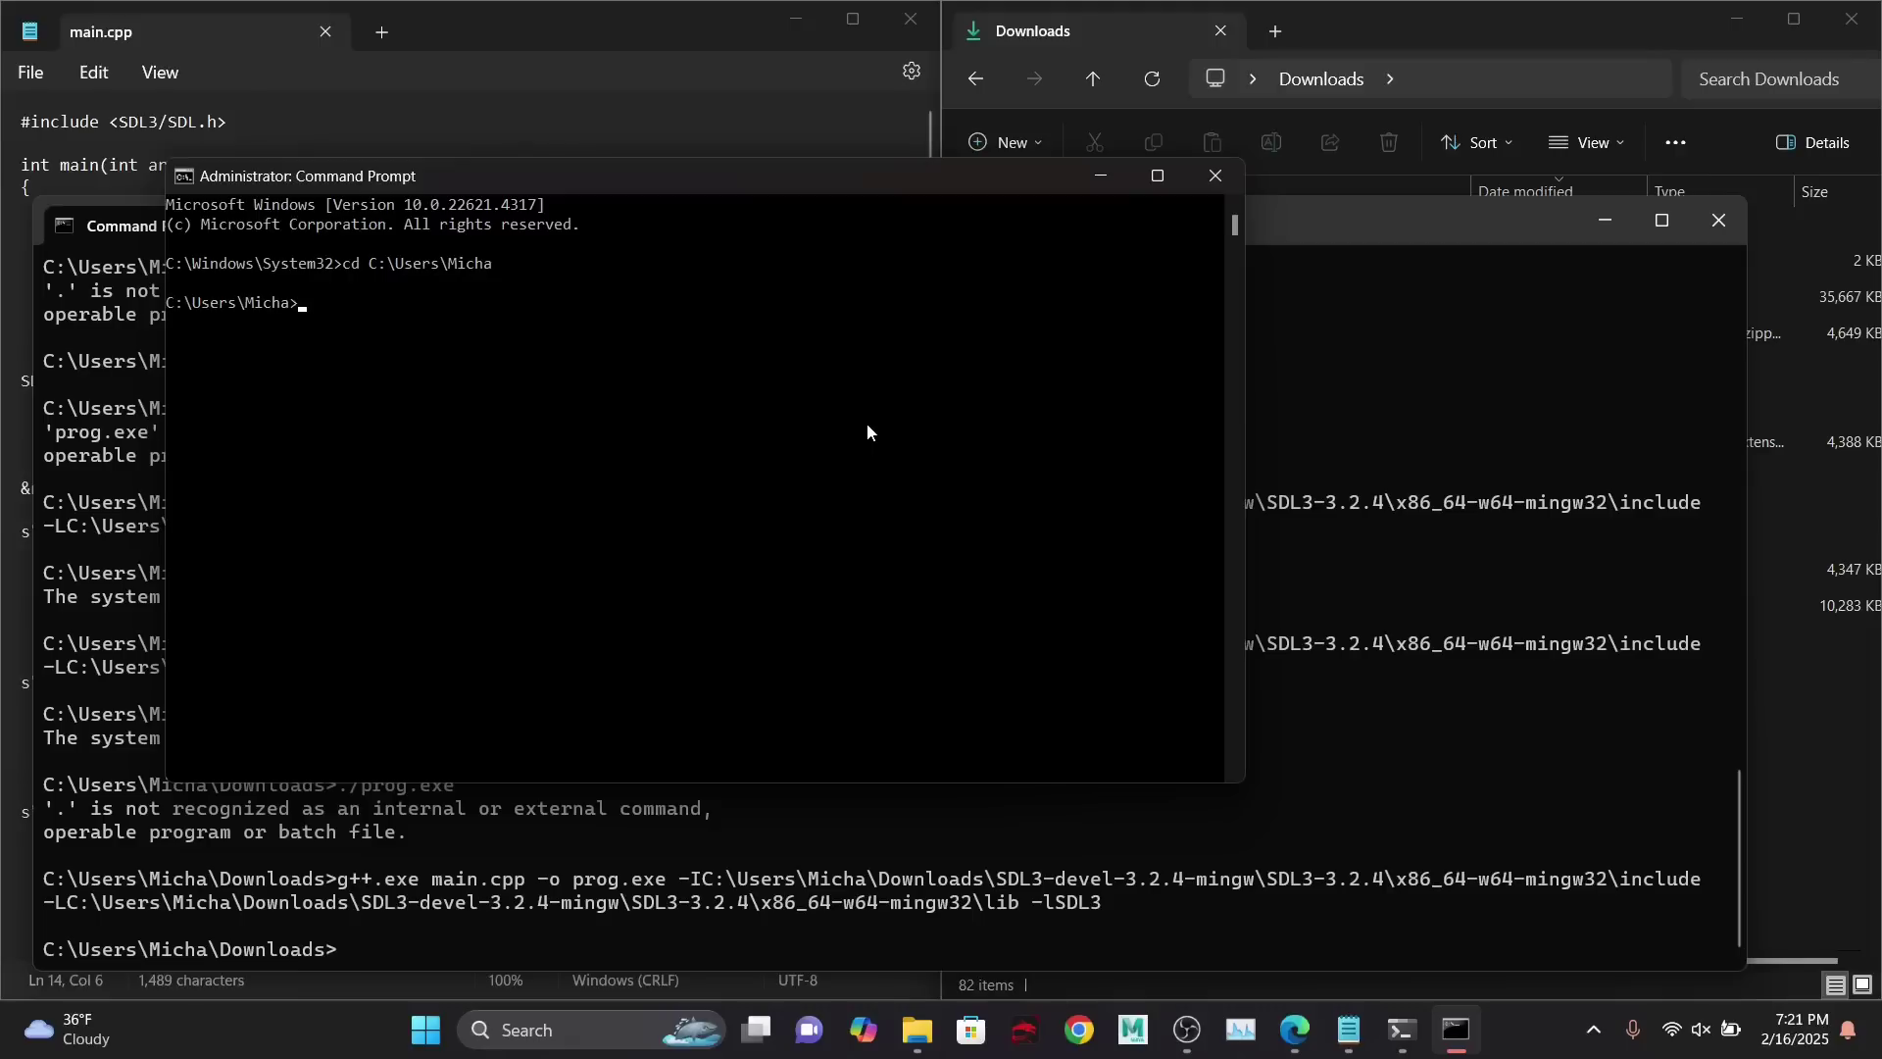
pyautogui.write('cd Downloads')
pyautogui.press('Return')
pyautogui.rightClick(519, 399)
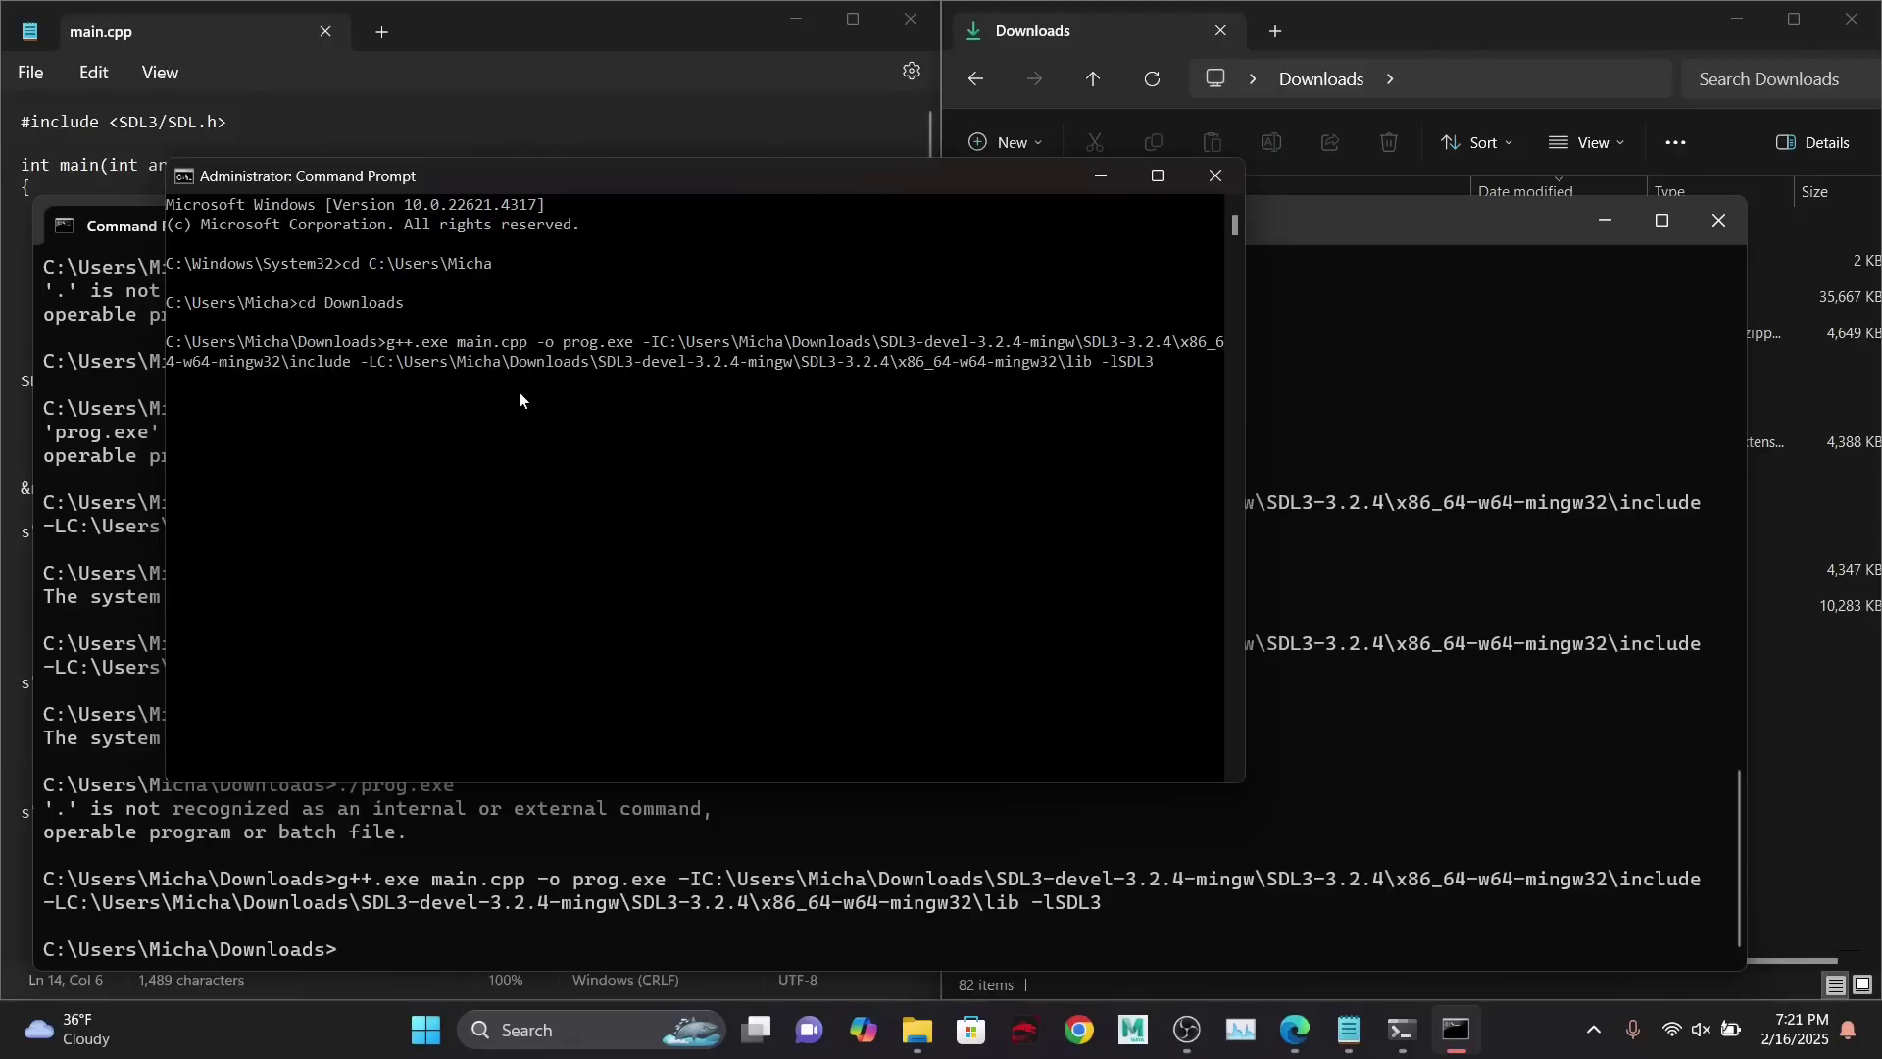
pyautogui.press('Return')
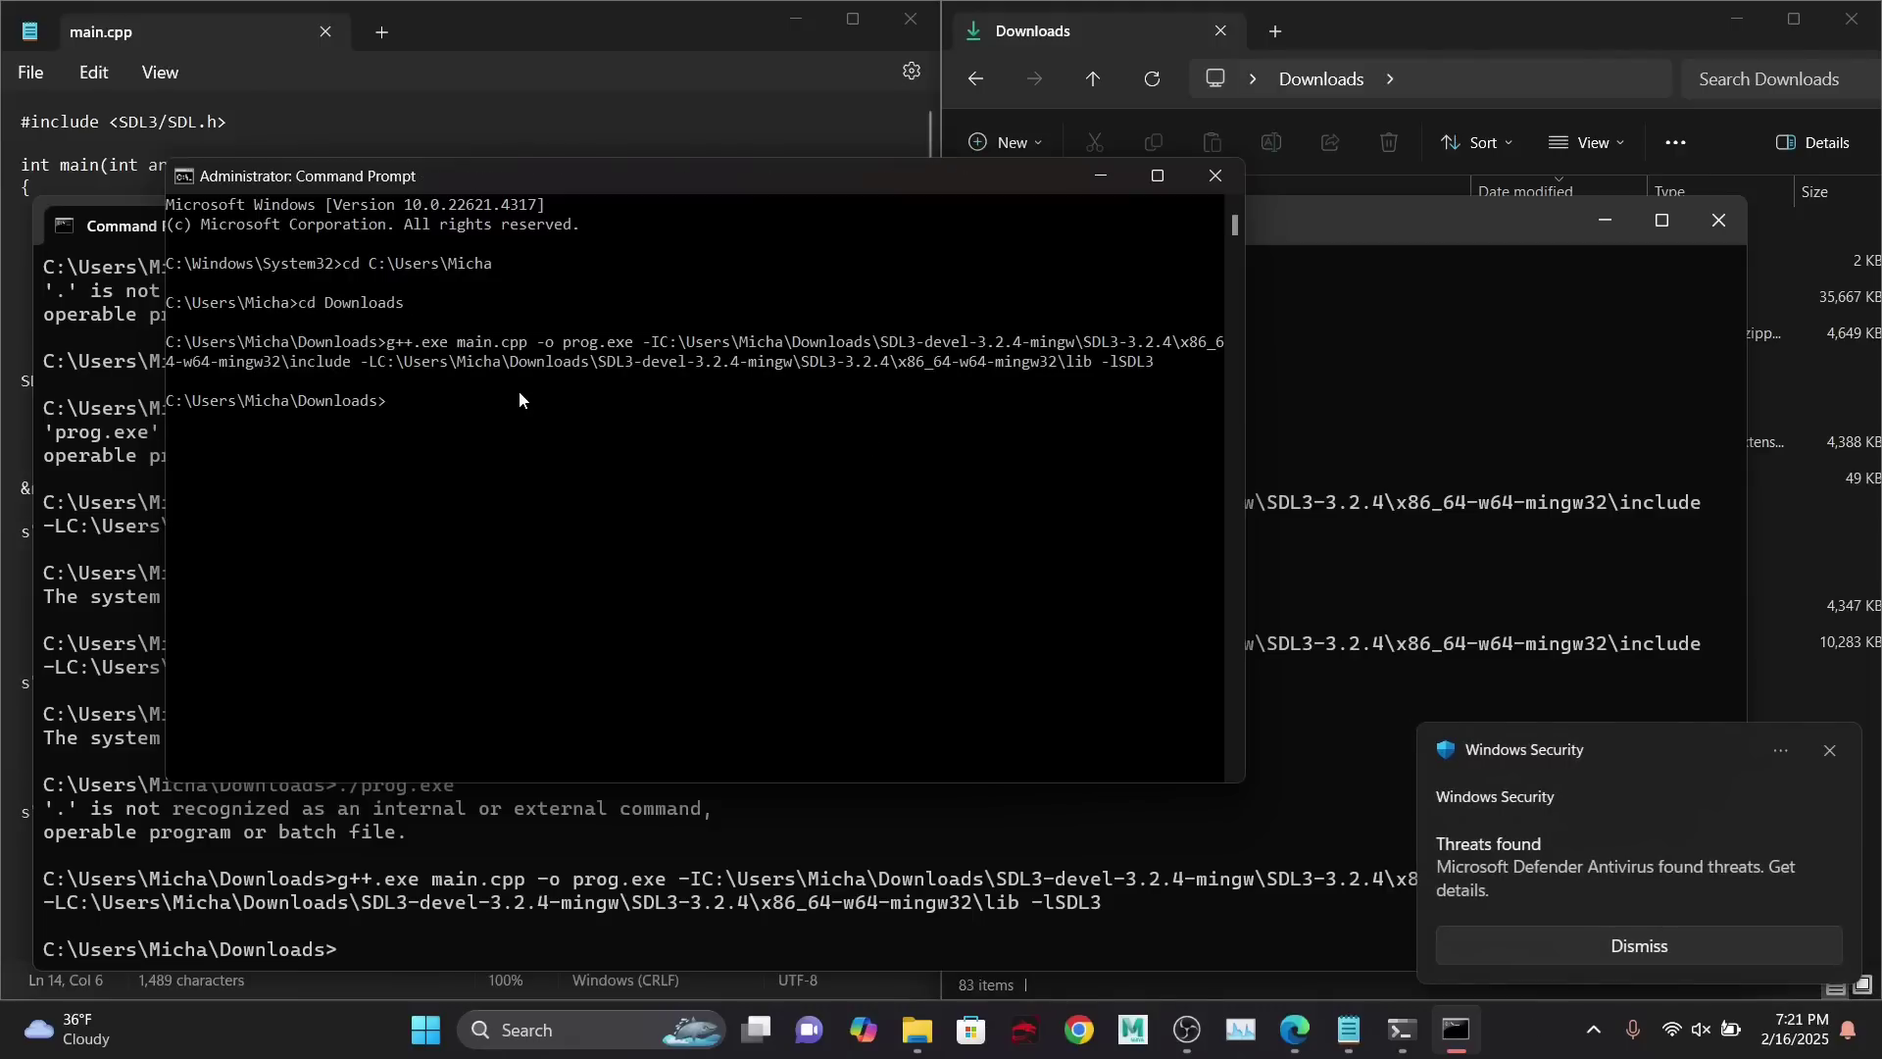
# - Open the Windows Security notification settings from the threat alert
pyautogui.click(1592, 1029)
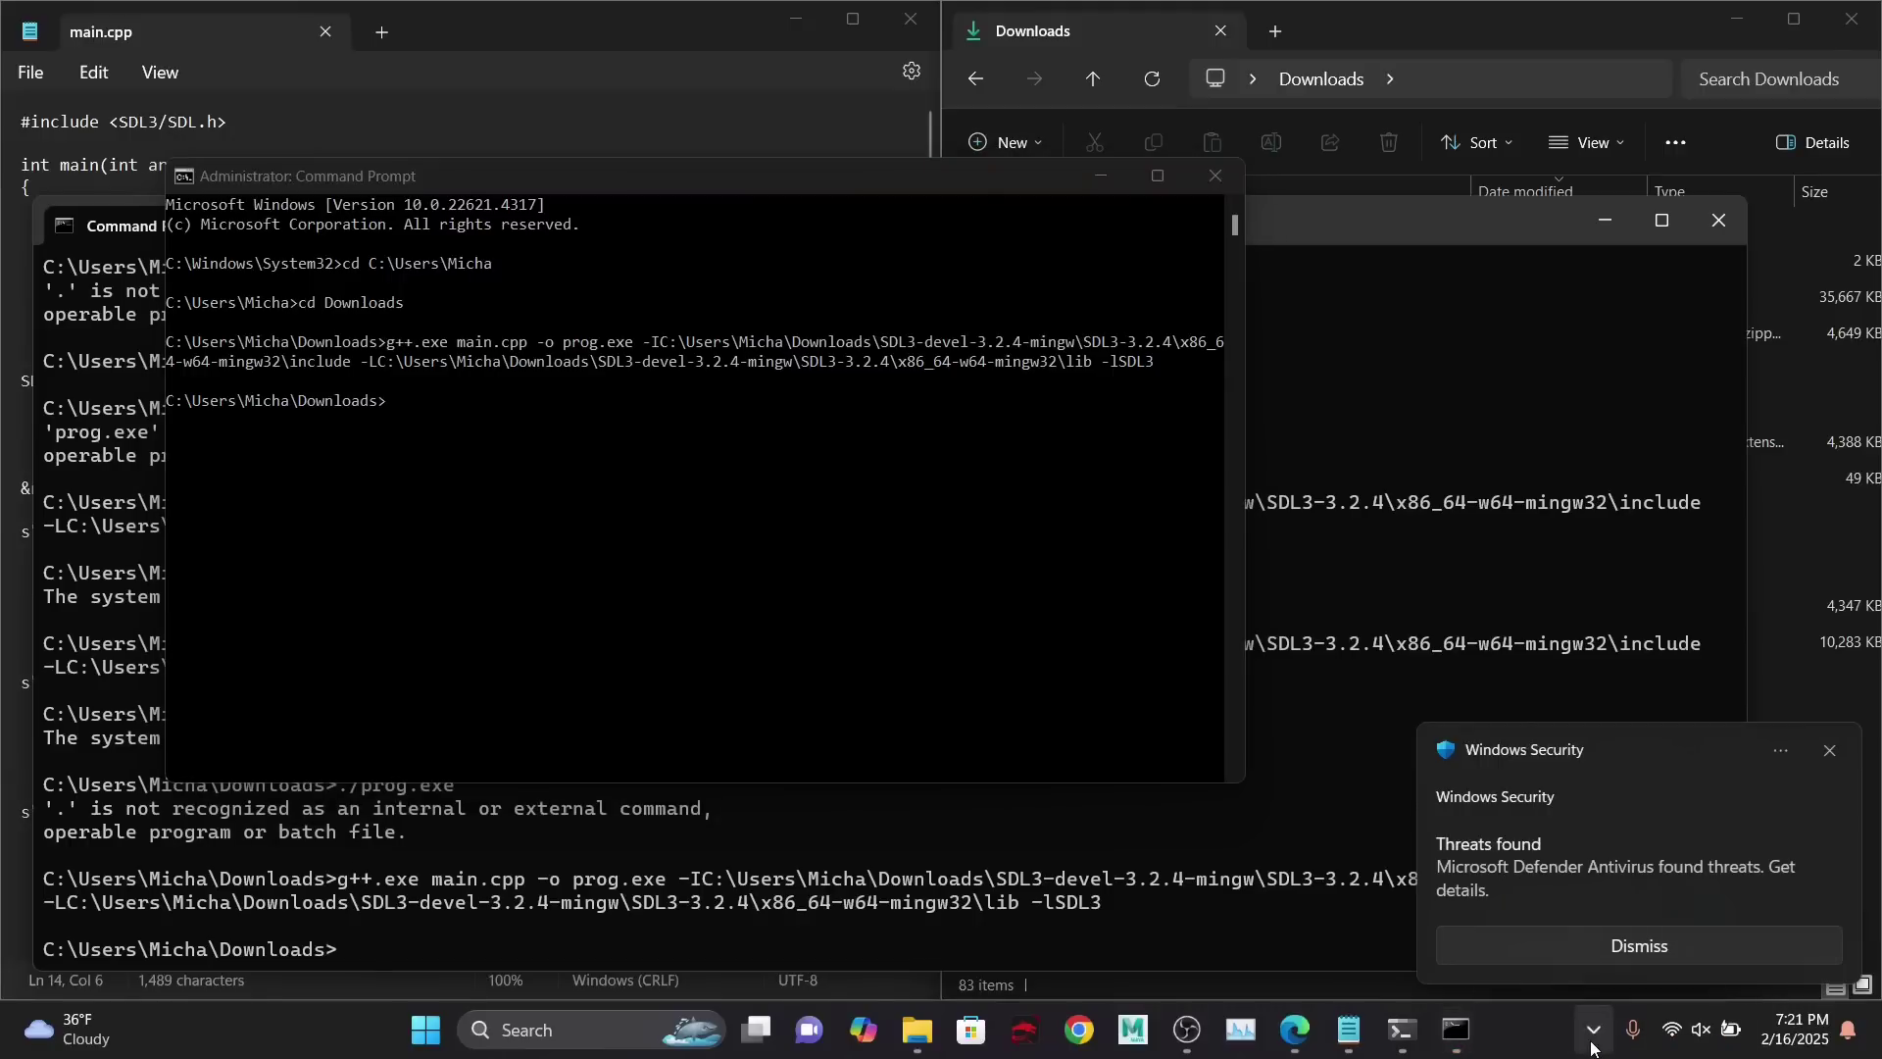
pyautogui.click(1780, 751)
pyautogui.click(1647, 873)
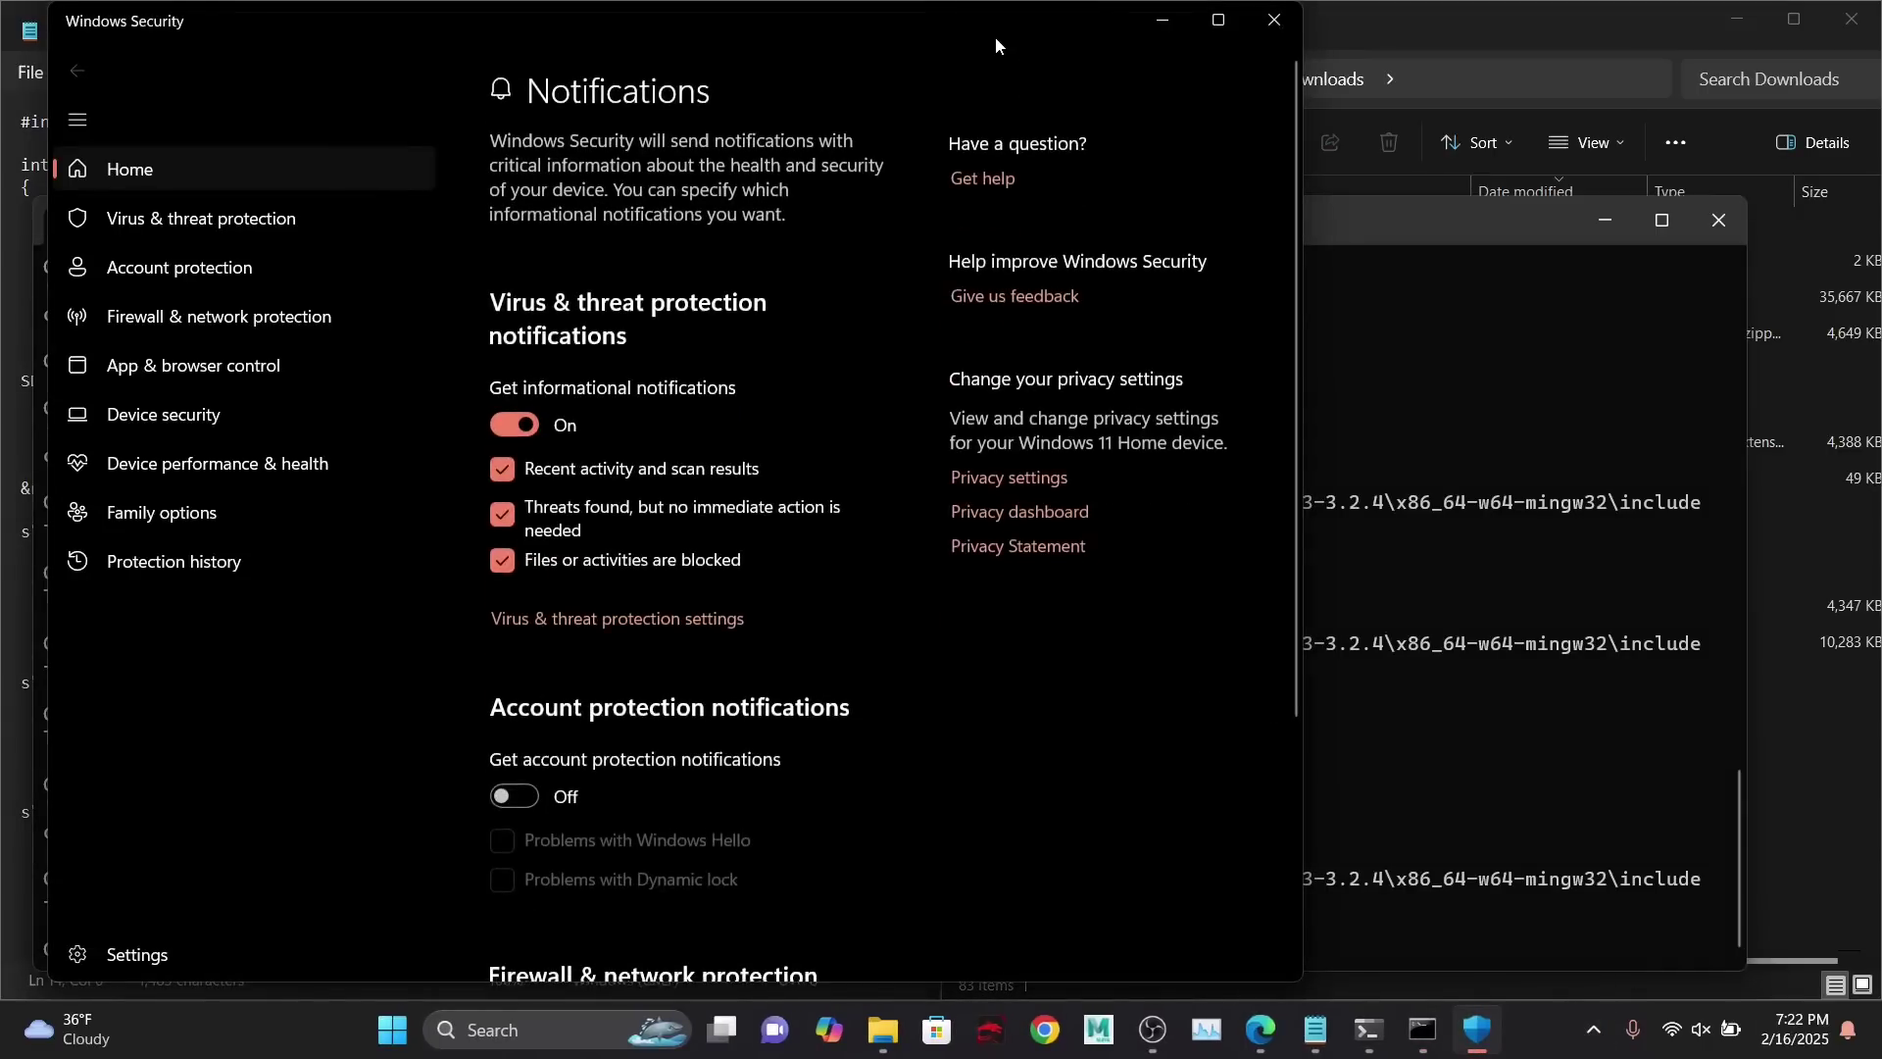
pyautogui.moveTo(996, 38); pyautogui.dragTo(1077, 49)
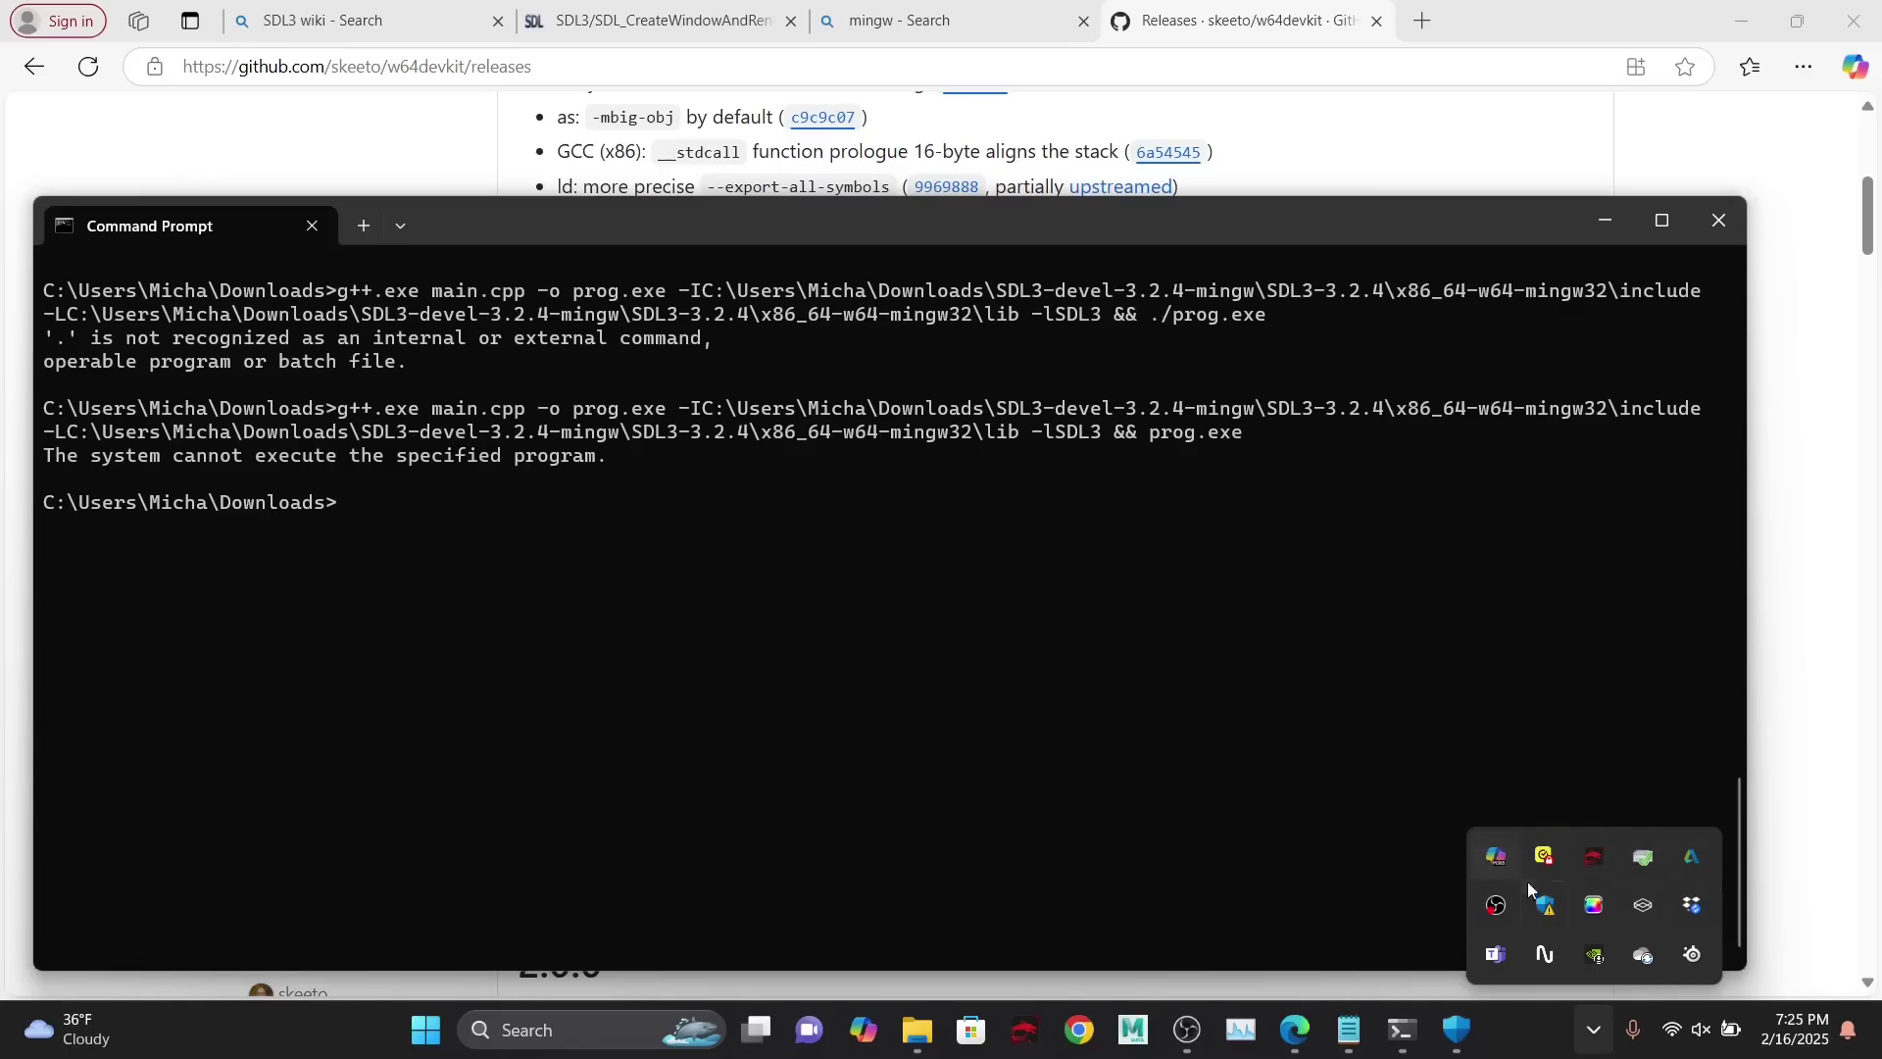
# - Turn off Real-time protection in the Virus & threat protection settings of Windows Security
pyautogui.click(1543, 905)
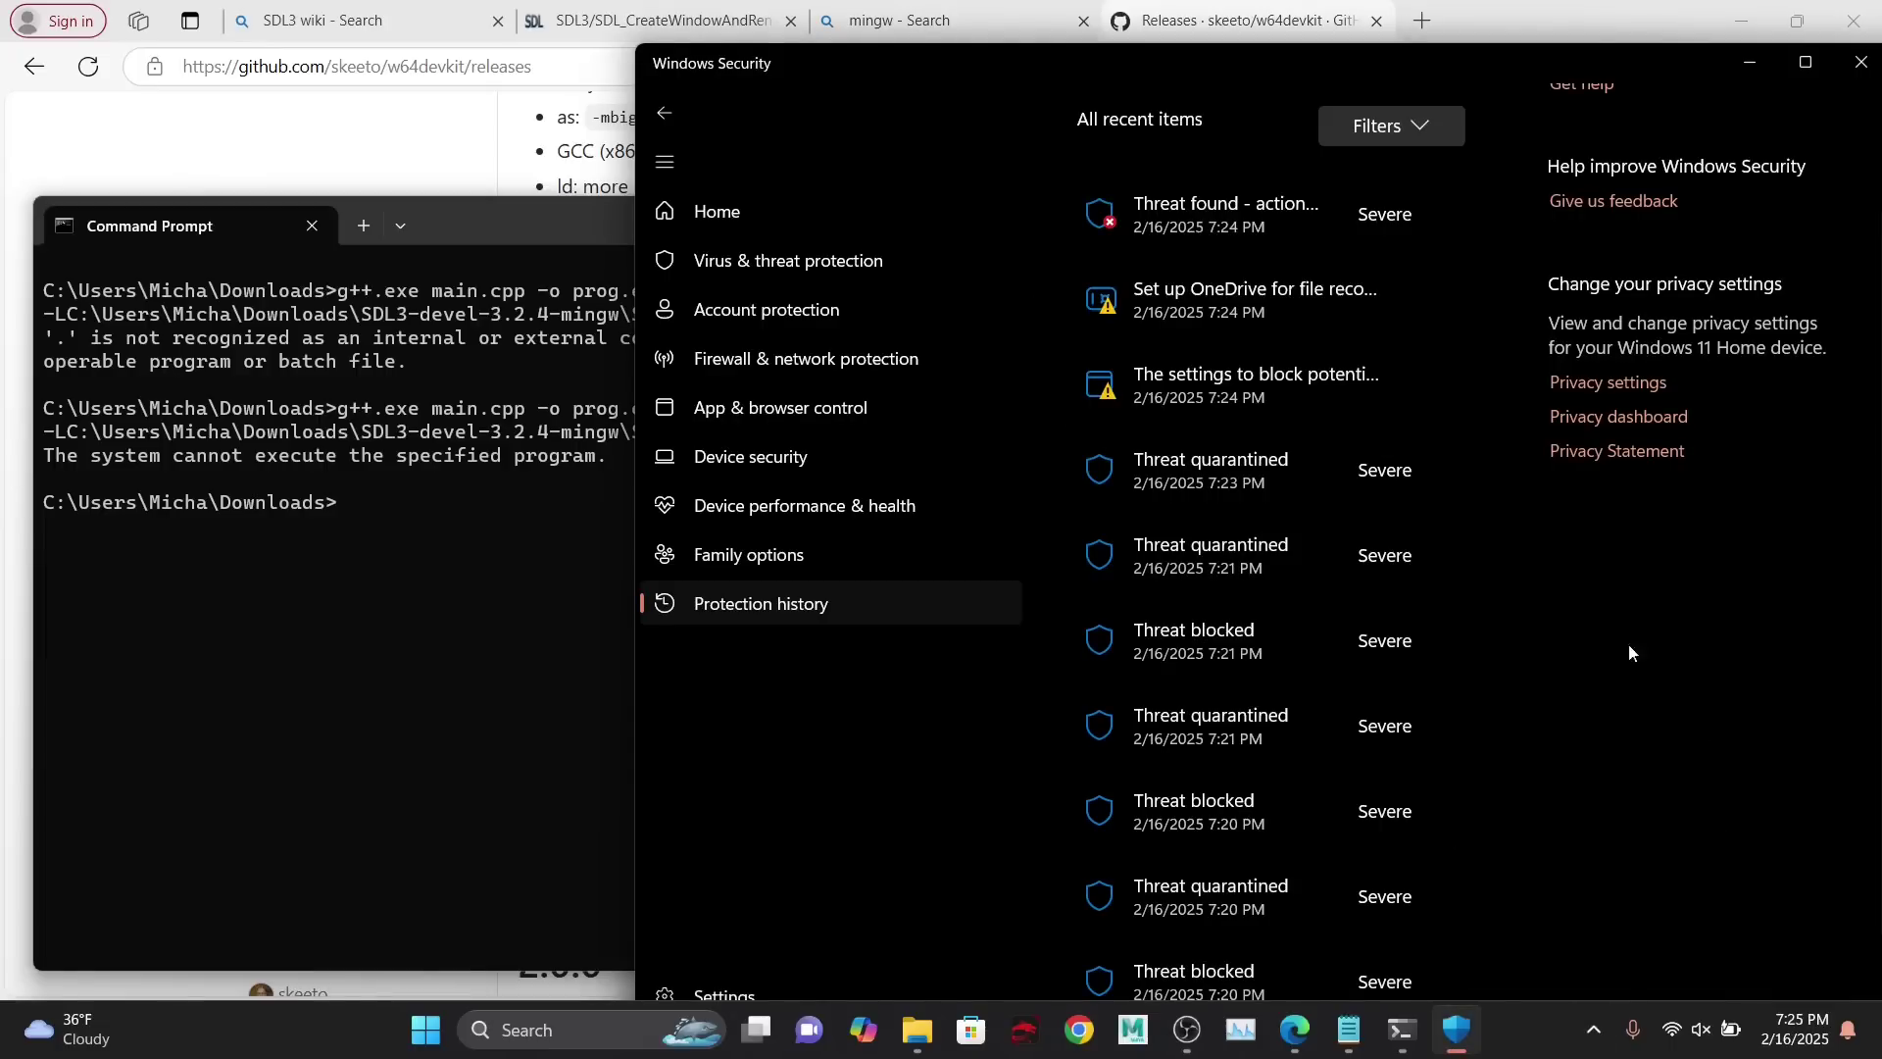
pyautogui.click(818, 267)
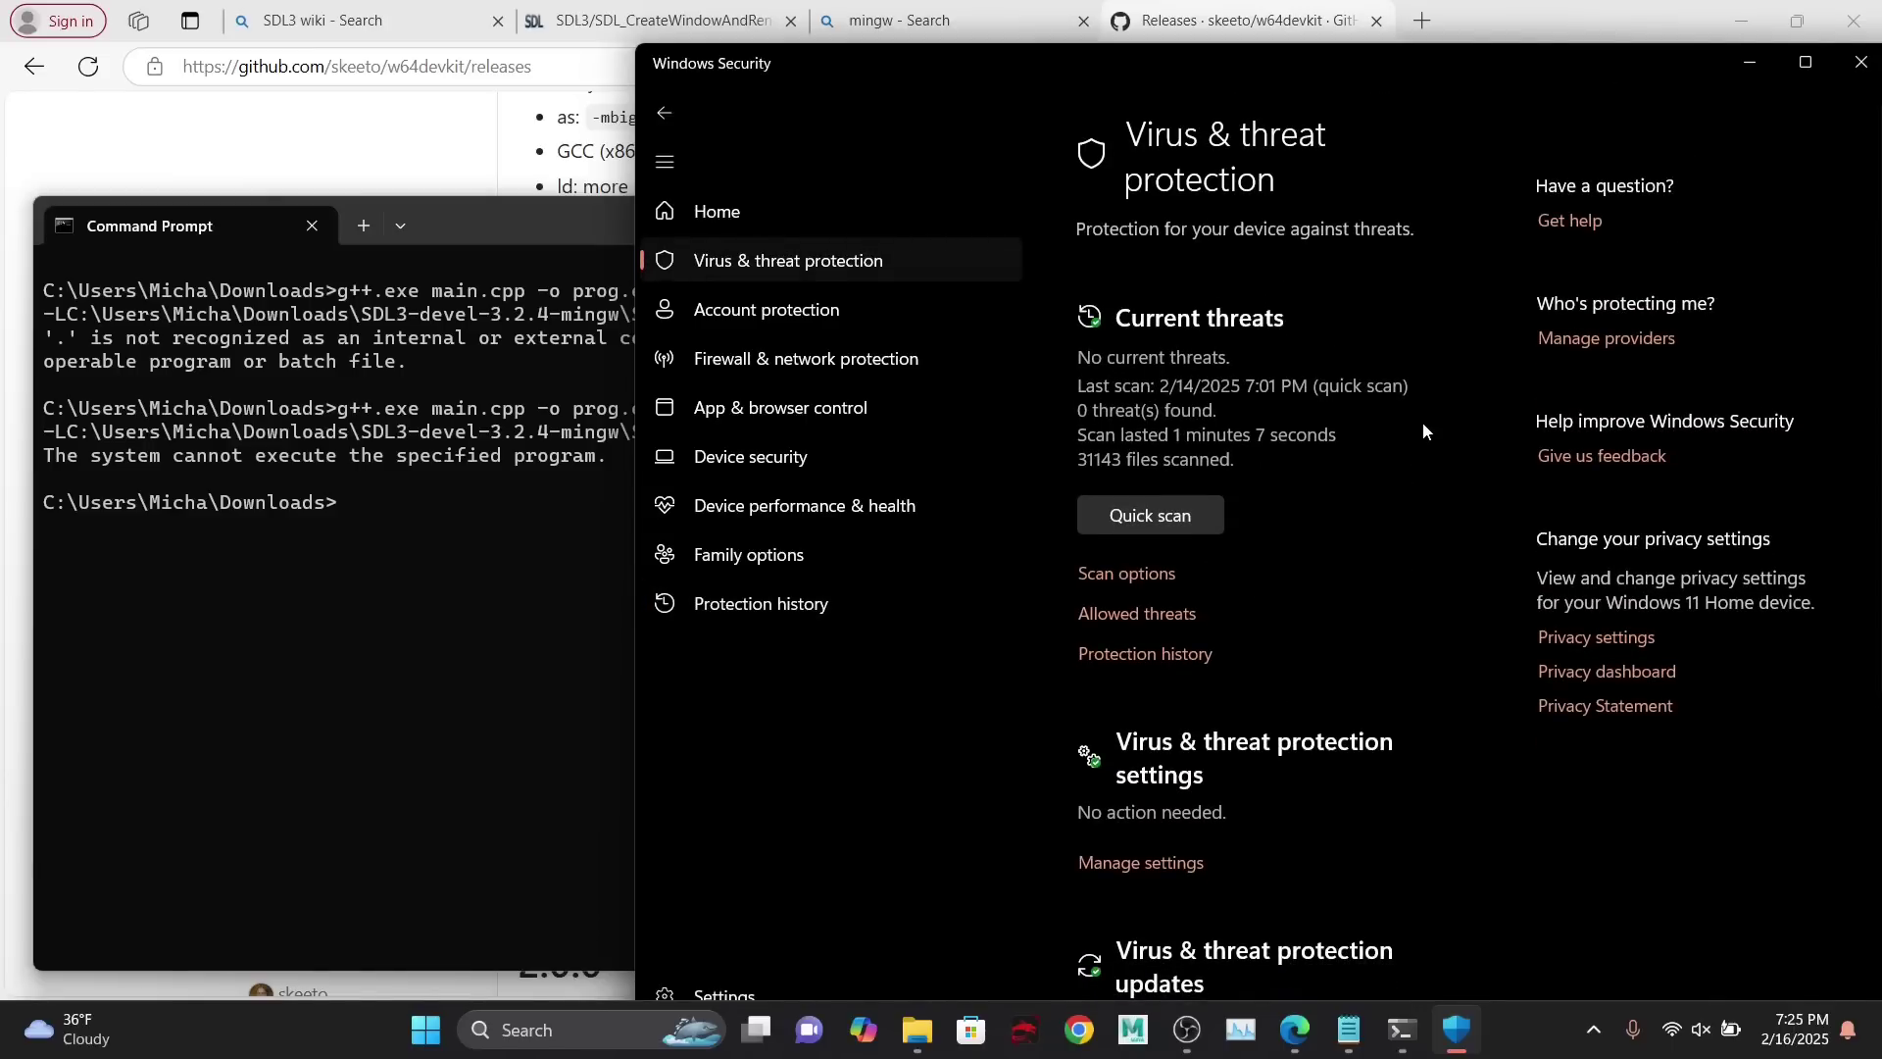
pyautogui.scroll(-3, 1423, 430)
pyautogui.scroll(-2, 1423, 431)
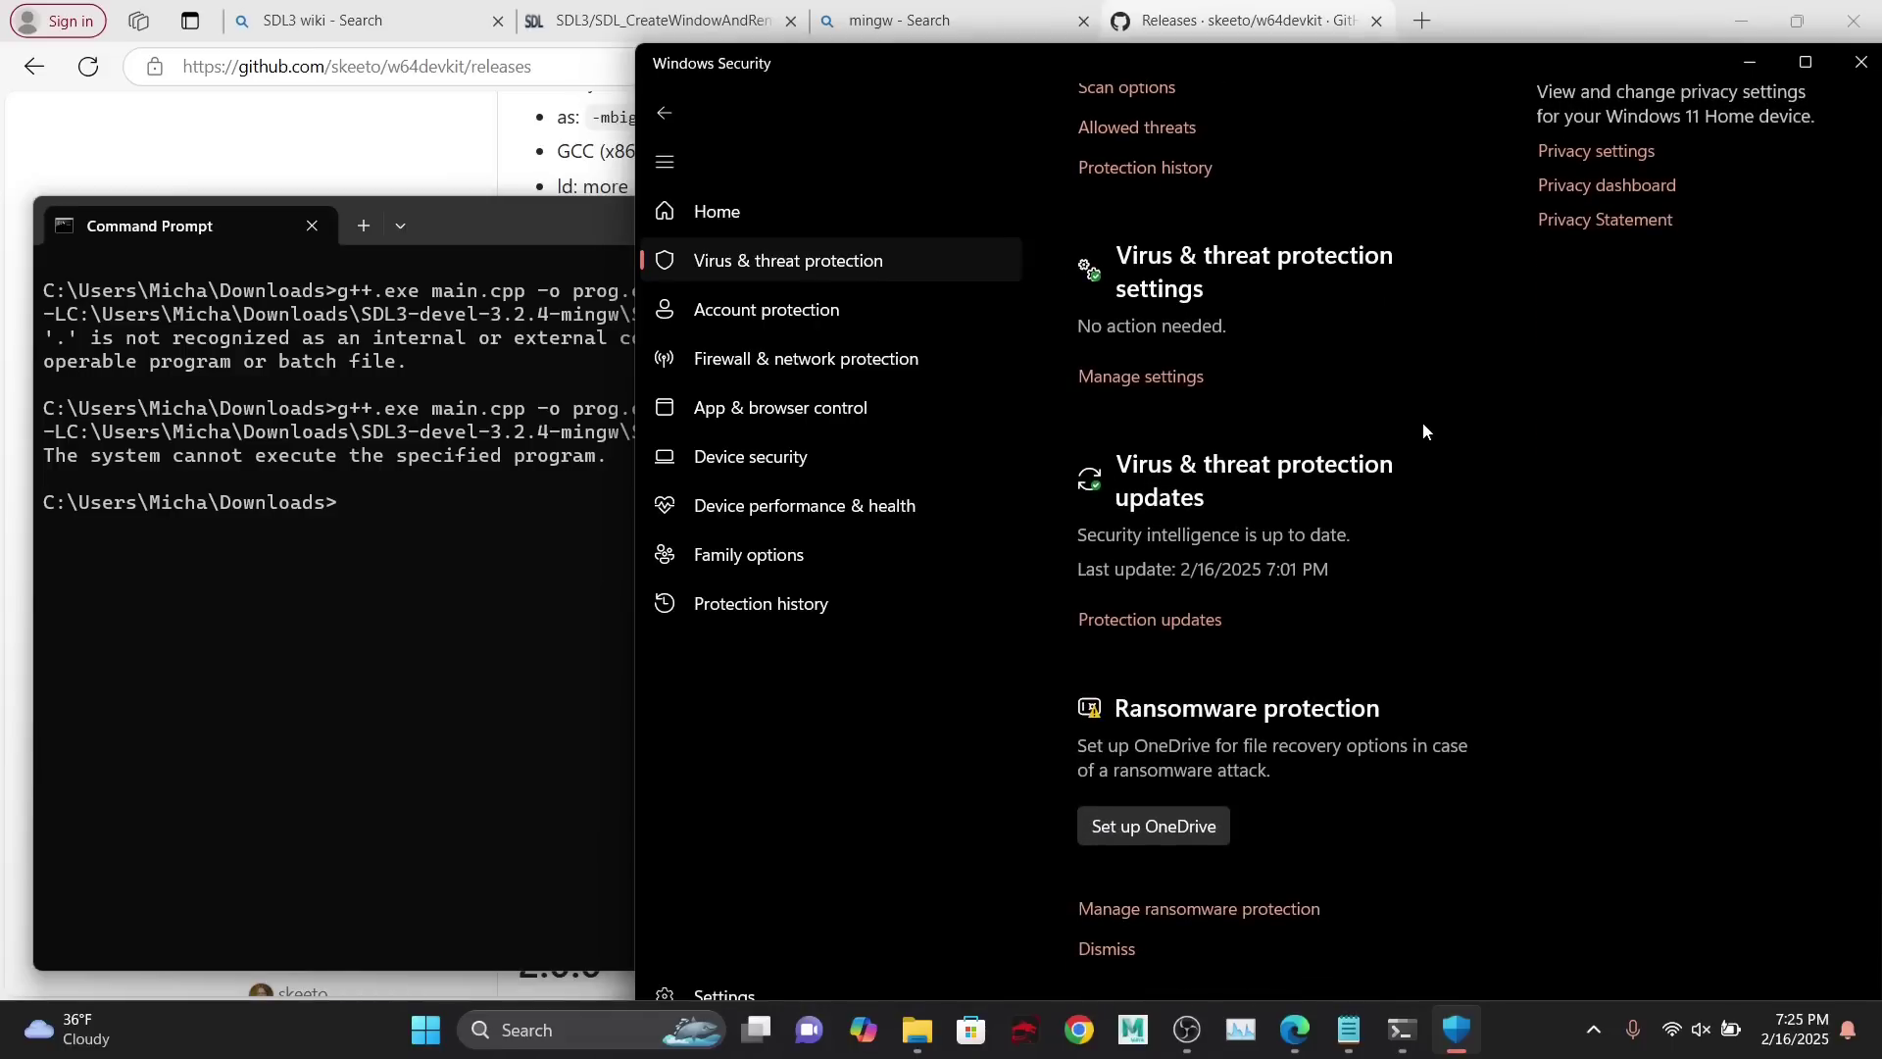
pyautogui.click(1141, 380)
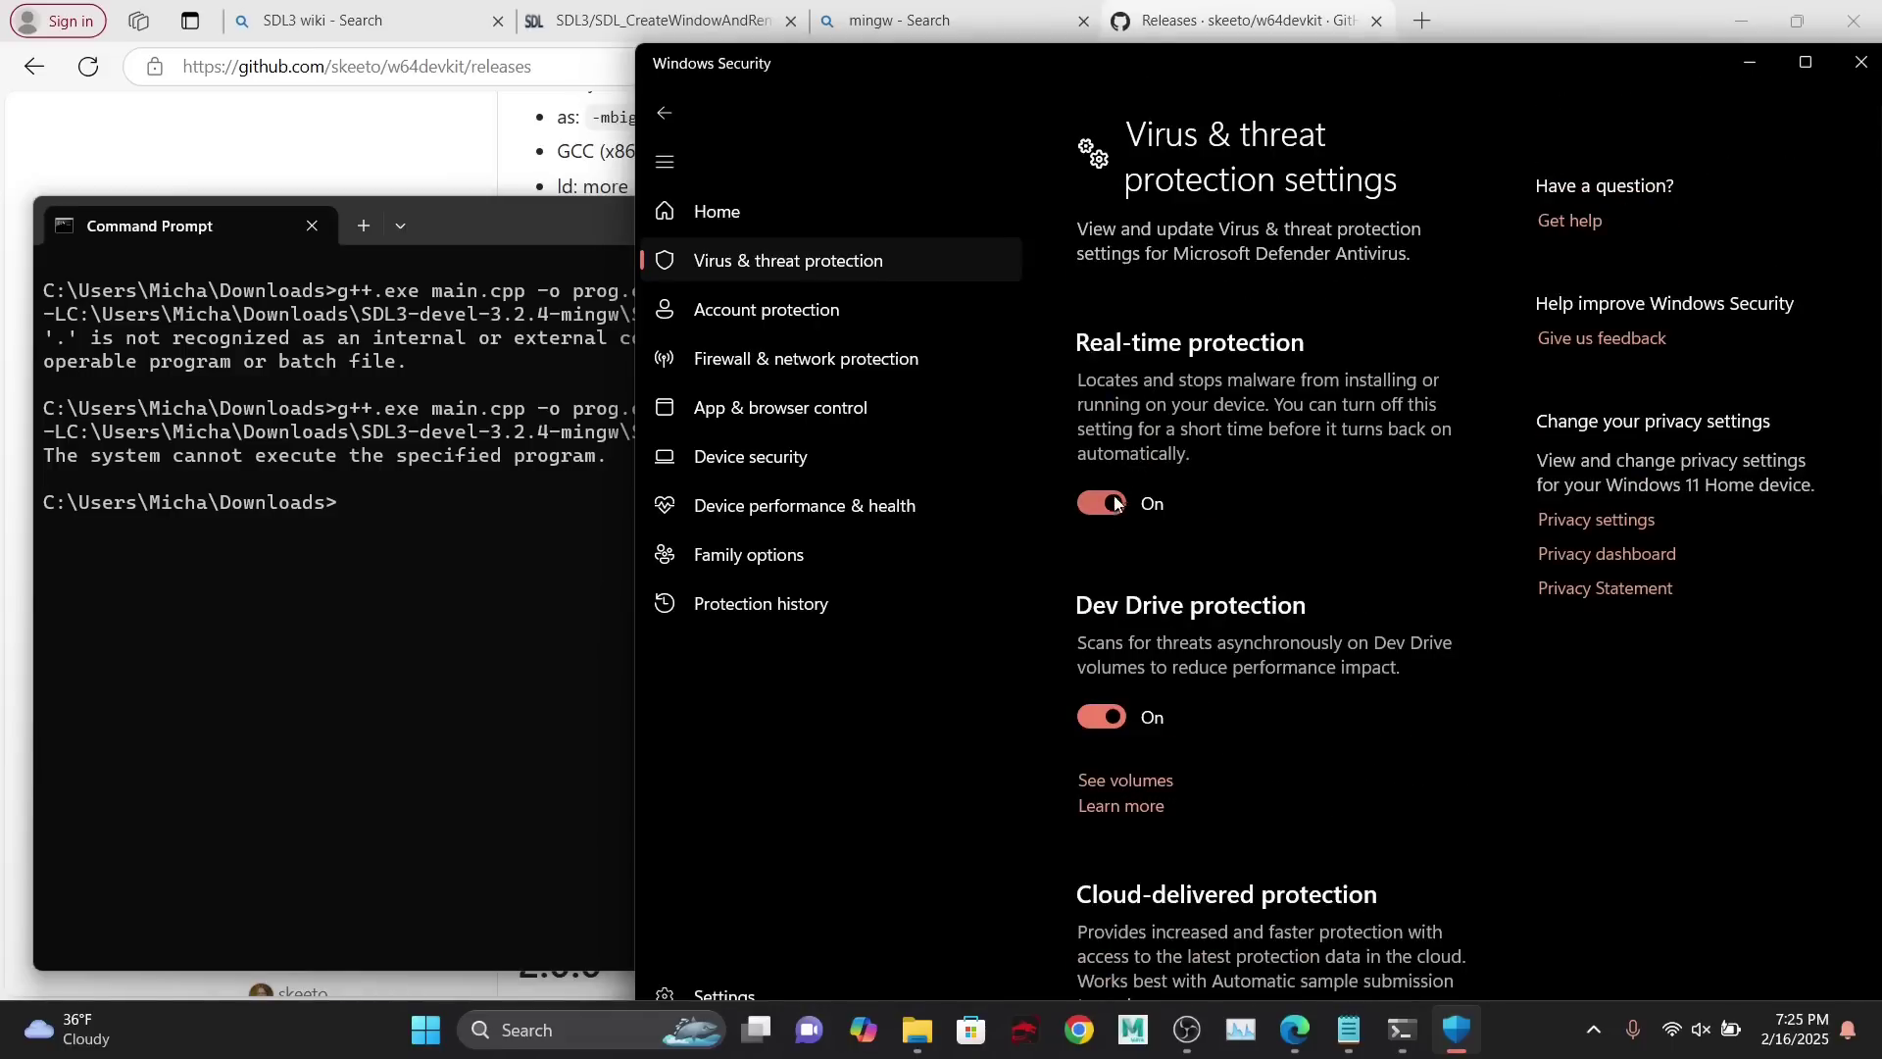
pyautogui.click(1107, 503)
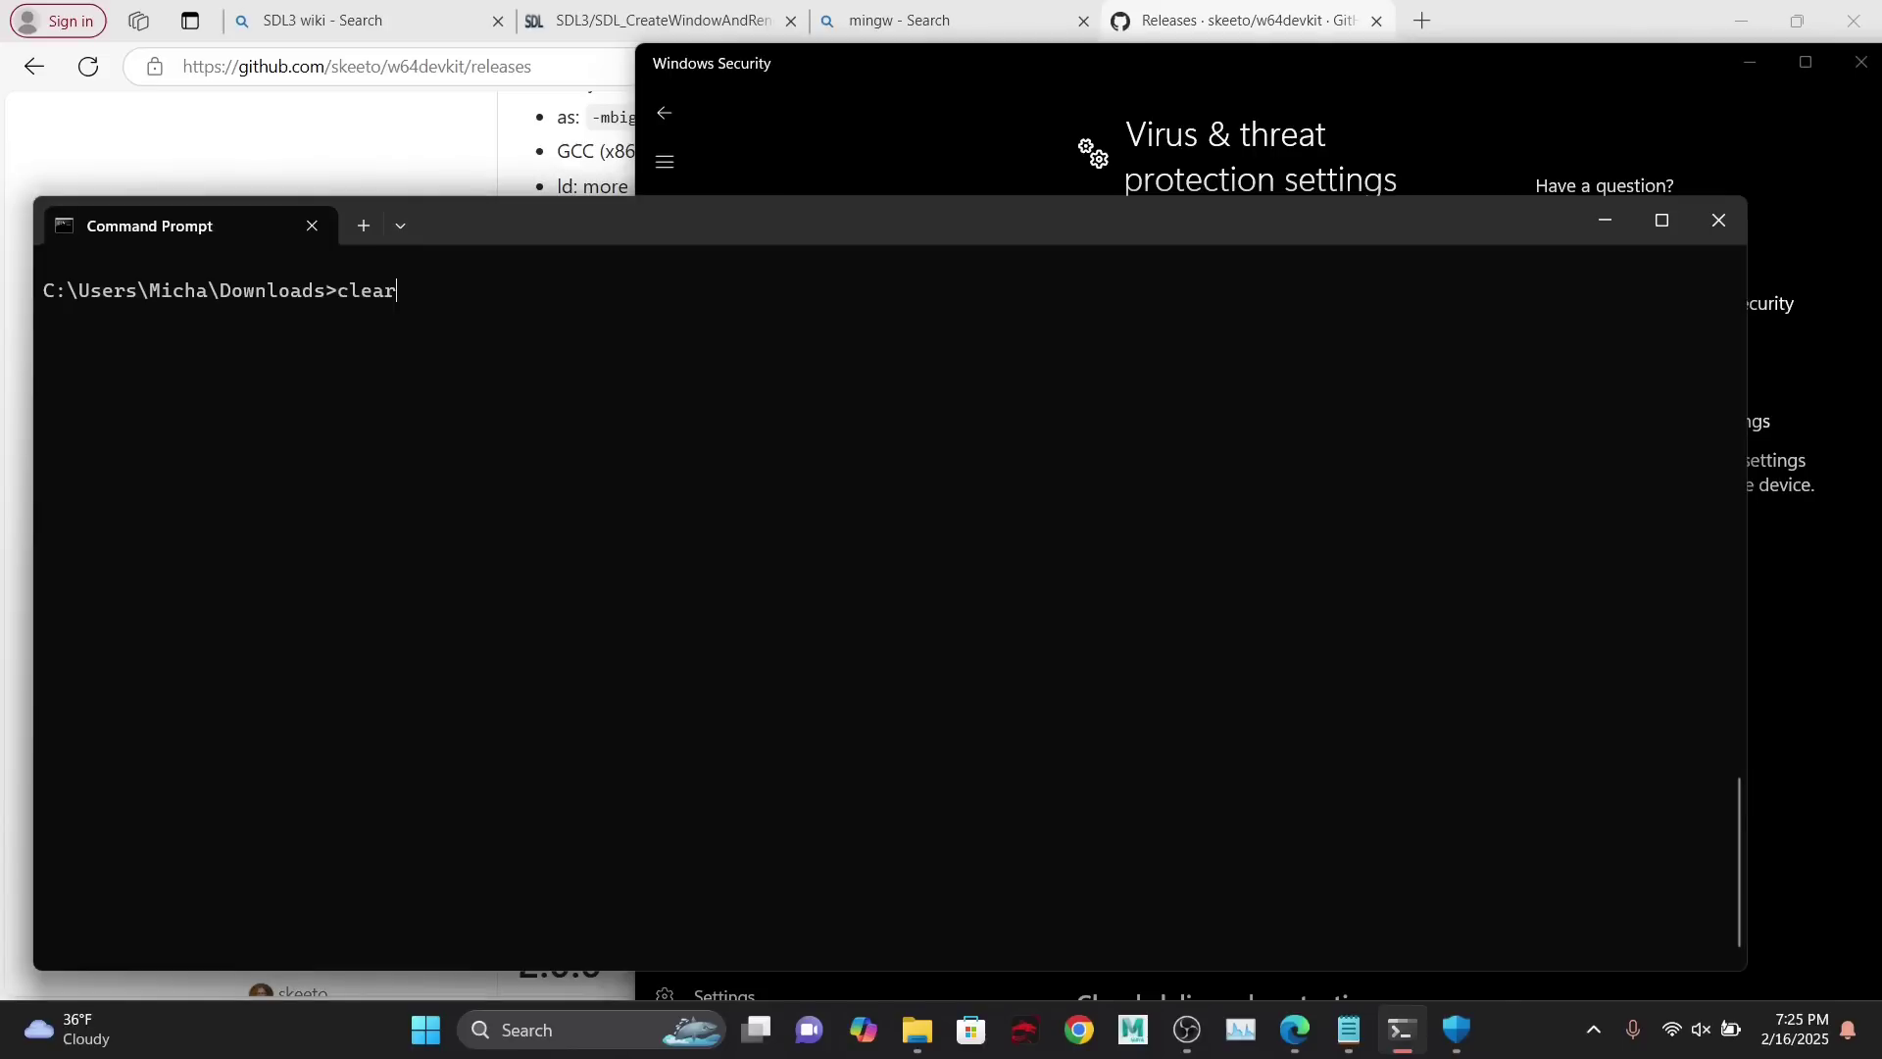
# - Rebuild prog.exe with the earlier g++ command in Command Prompt and run prog.exe
pyautogui.press('Up')
pyautogui.press('Return')
pyautogui.press('Up')
pyautogui.write('&& prog.exe')
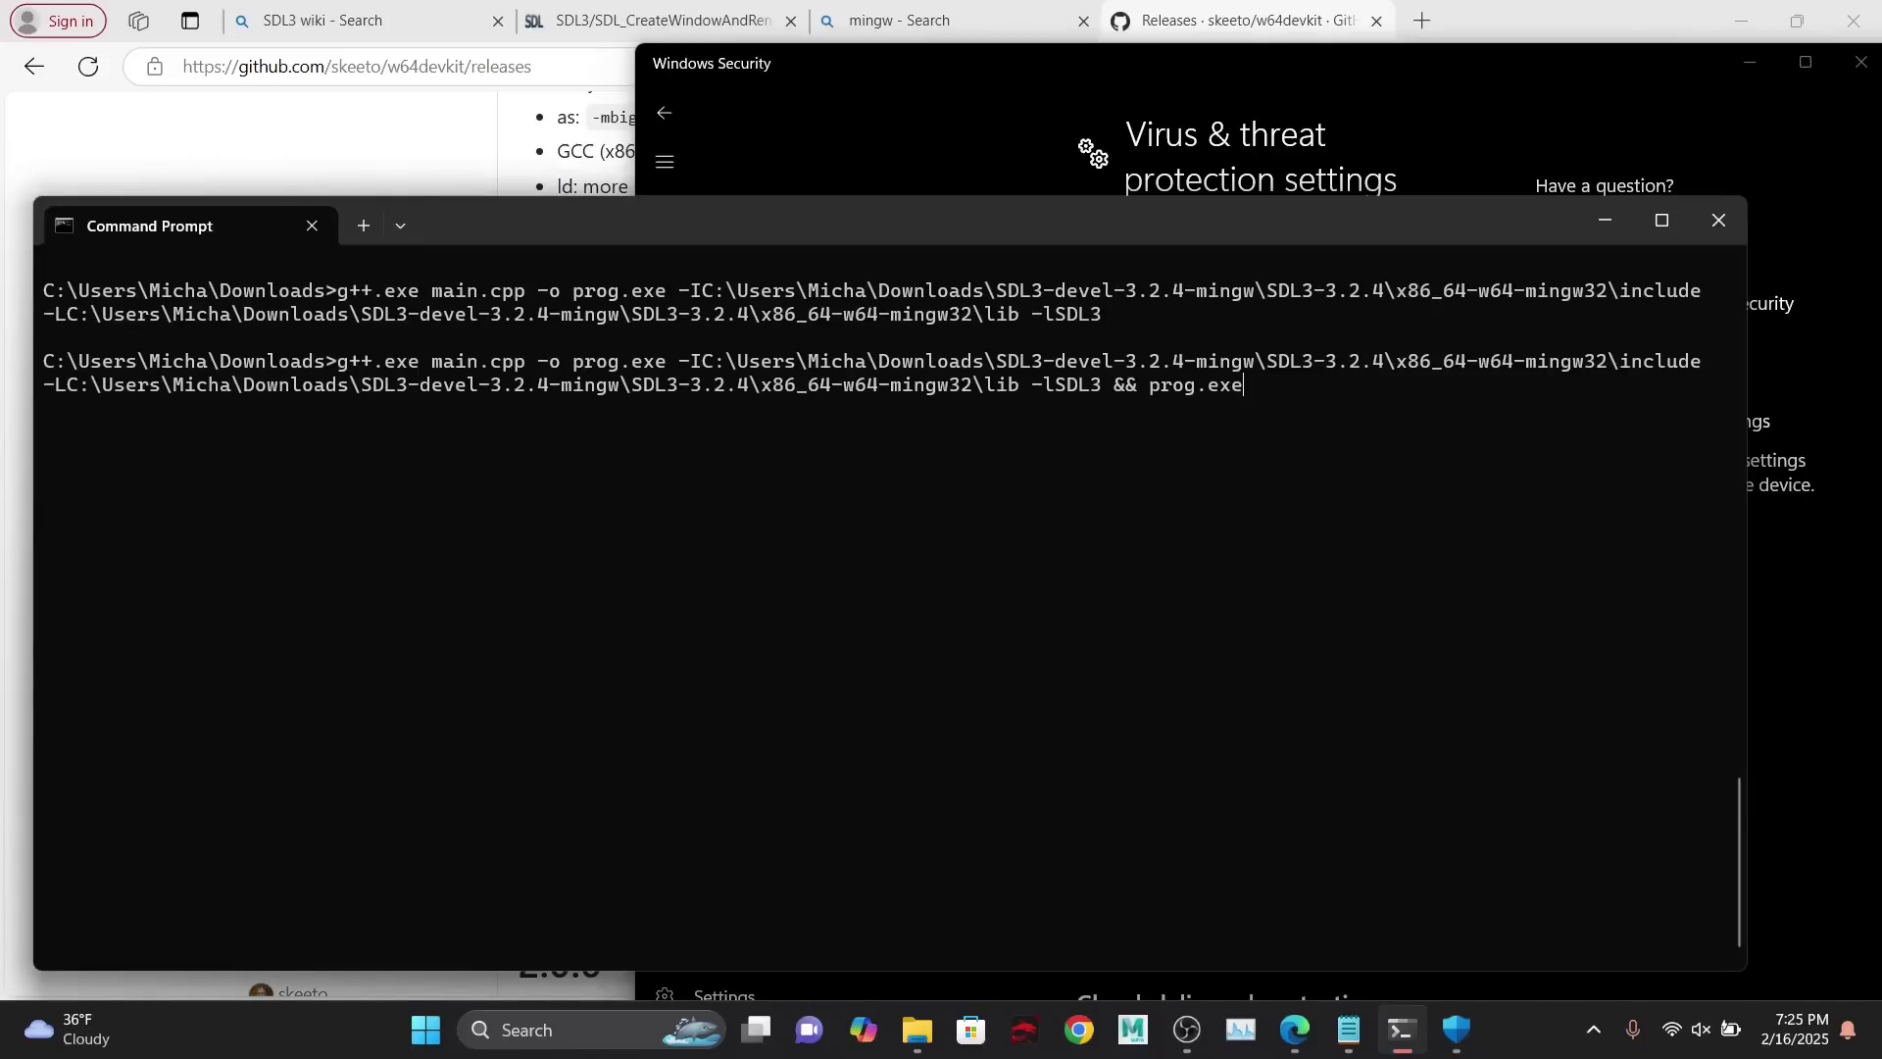
pyautogui.press('BackSpace')
pyautogui.press('BackSpace')
pyautogui.press('BackSpace')
pyautogui.press('BackSpace')
pyautogui.press('BackSpace')
pyautogui.press('BackSpace')
pyautogui.press('BackSpace')
pyautogui.press('BackSpace')
pyautogui.press('BackSpace')
pyautogui.press('BackSpace')
pyautogui.press('BackSpace')
pyautogui.press('BackSpace')
pyautogui.press('Up')
pyautogui.press('BackSpace')
pyautogui.press('BackSpace')
pyautogui.press('BackSpace')
pyautogui.press('BackSpace')
pyautogui.press('BackSpace')
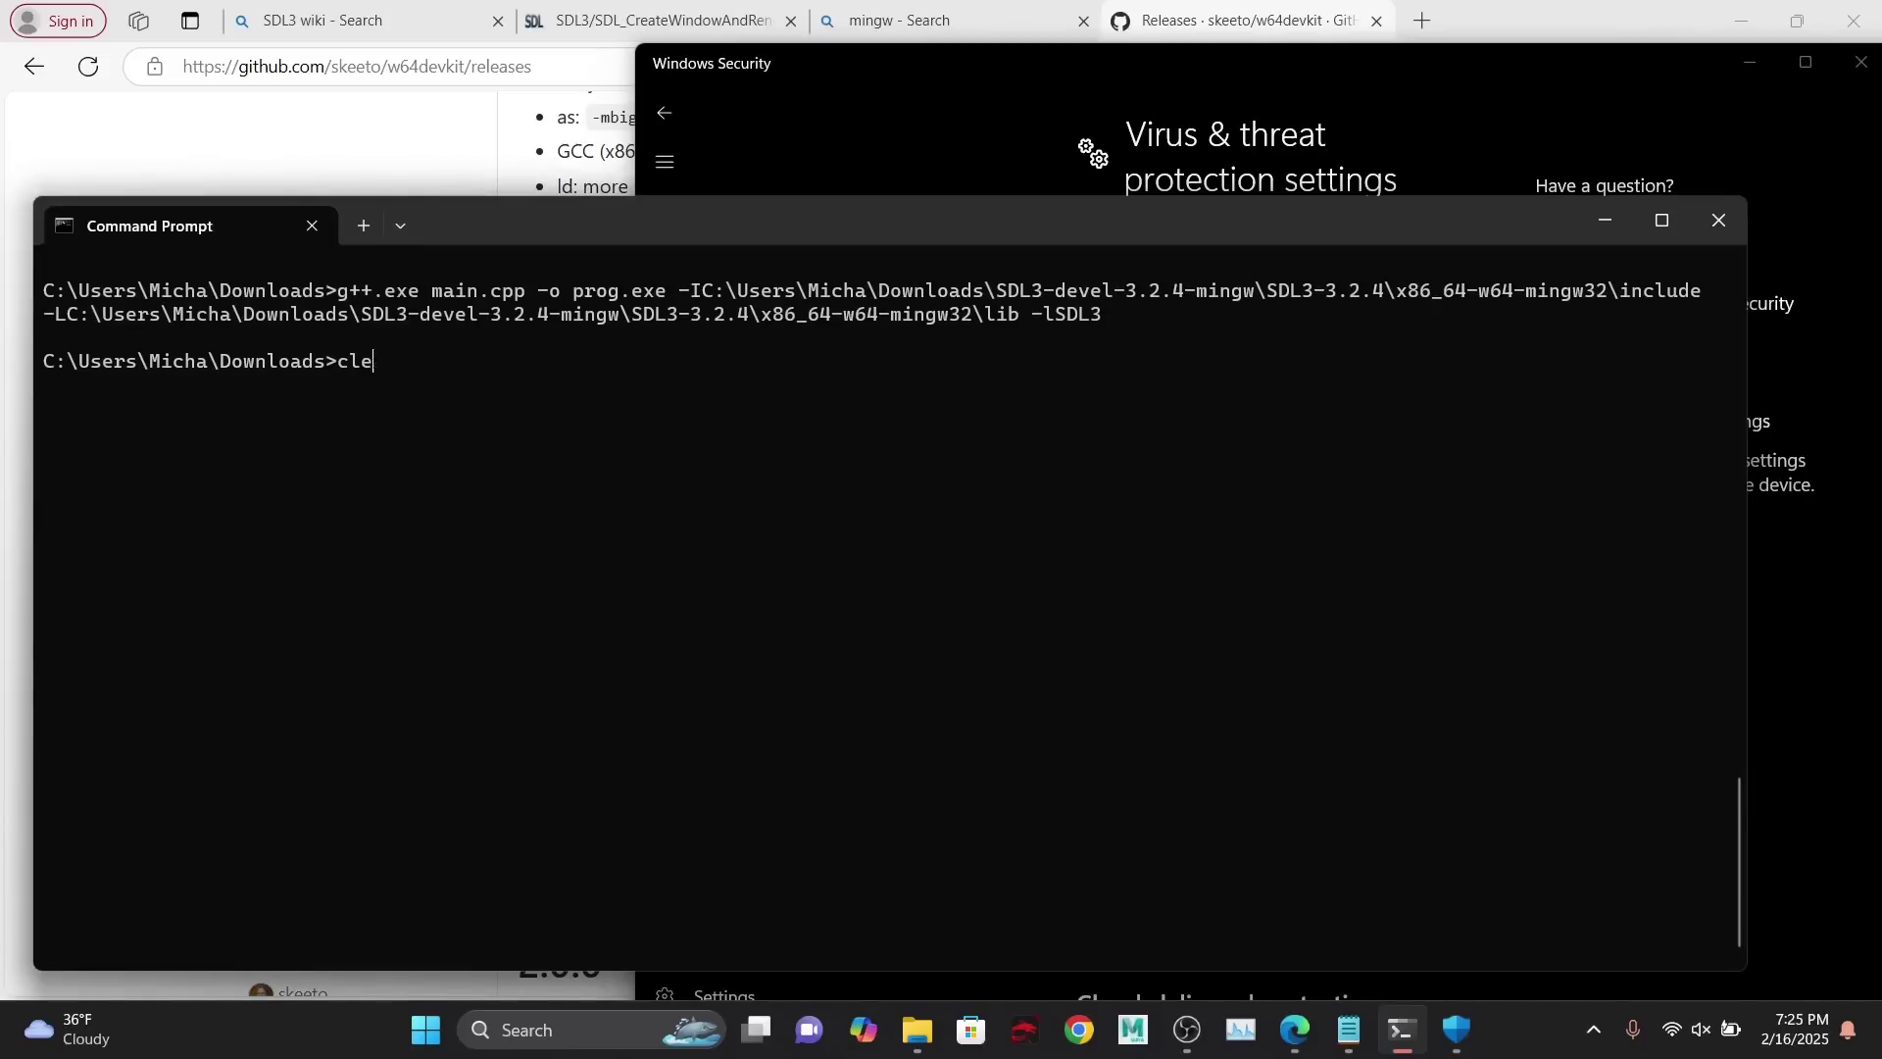
pyautogui.write('prog.exe')
pyautogui.press('Return')
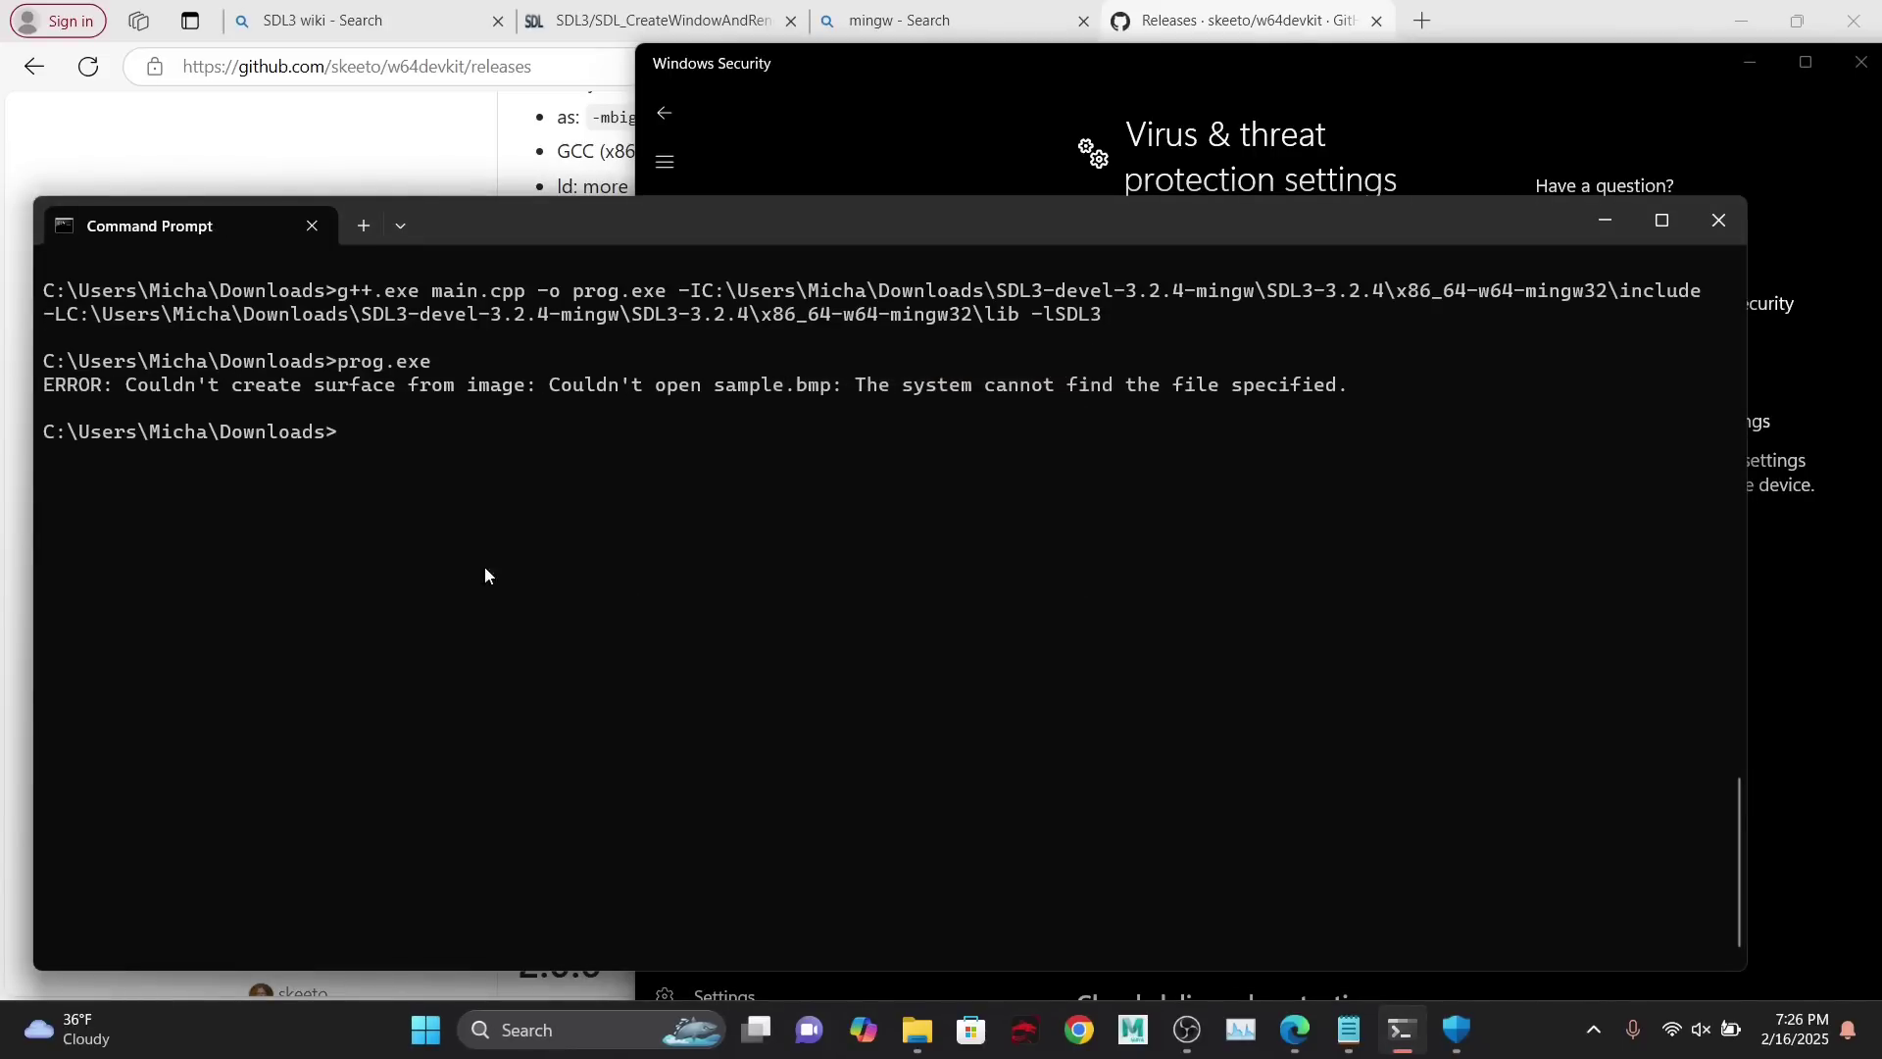
# - Examine the program's error output and the SDL_LoadBMP("sample.bmp") line in main.cpp
pyautogui.moveTo(111, 381); pyautogui.dragTo(1262, 395)
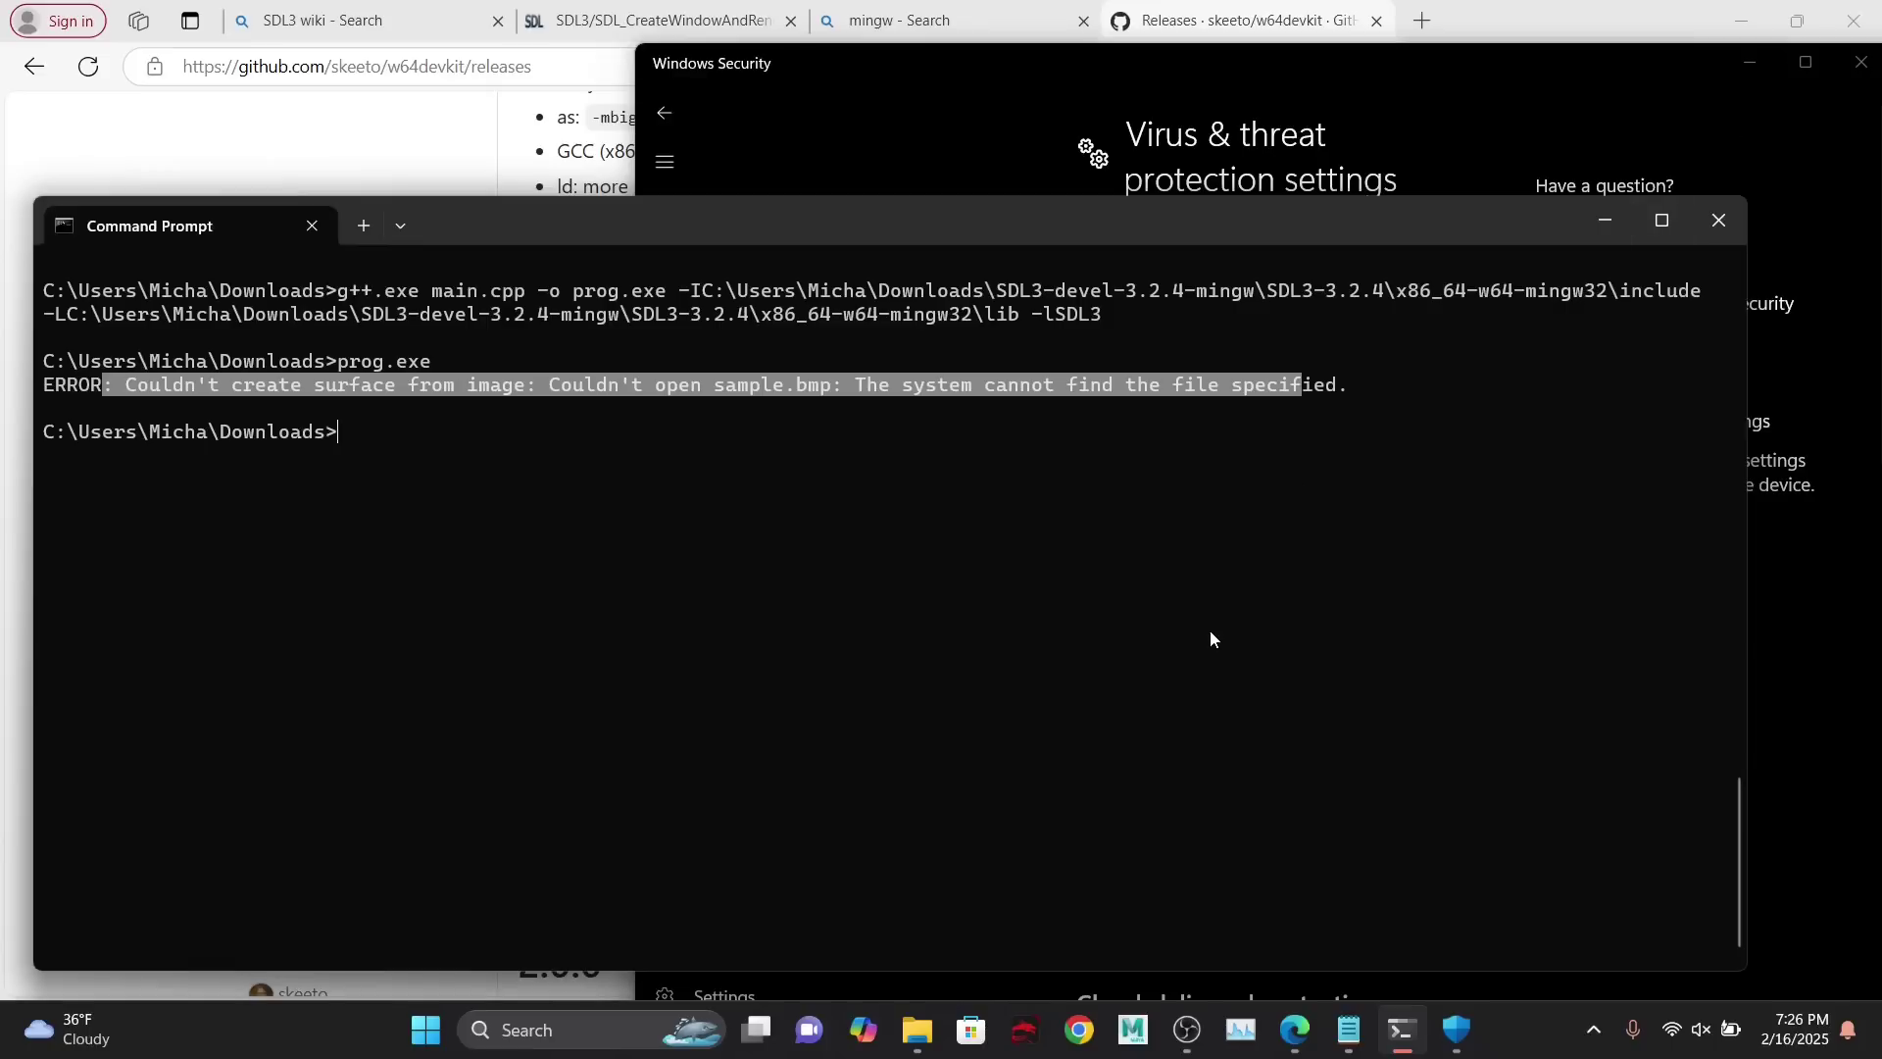
pyautogui.click(1349, 1029)
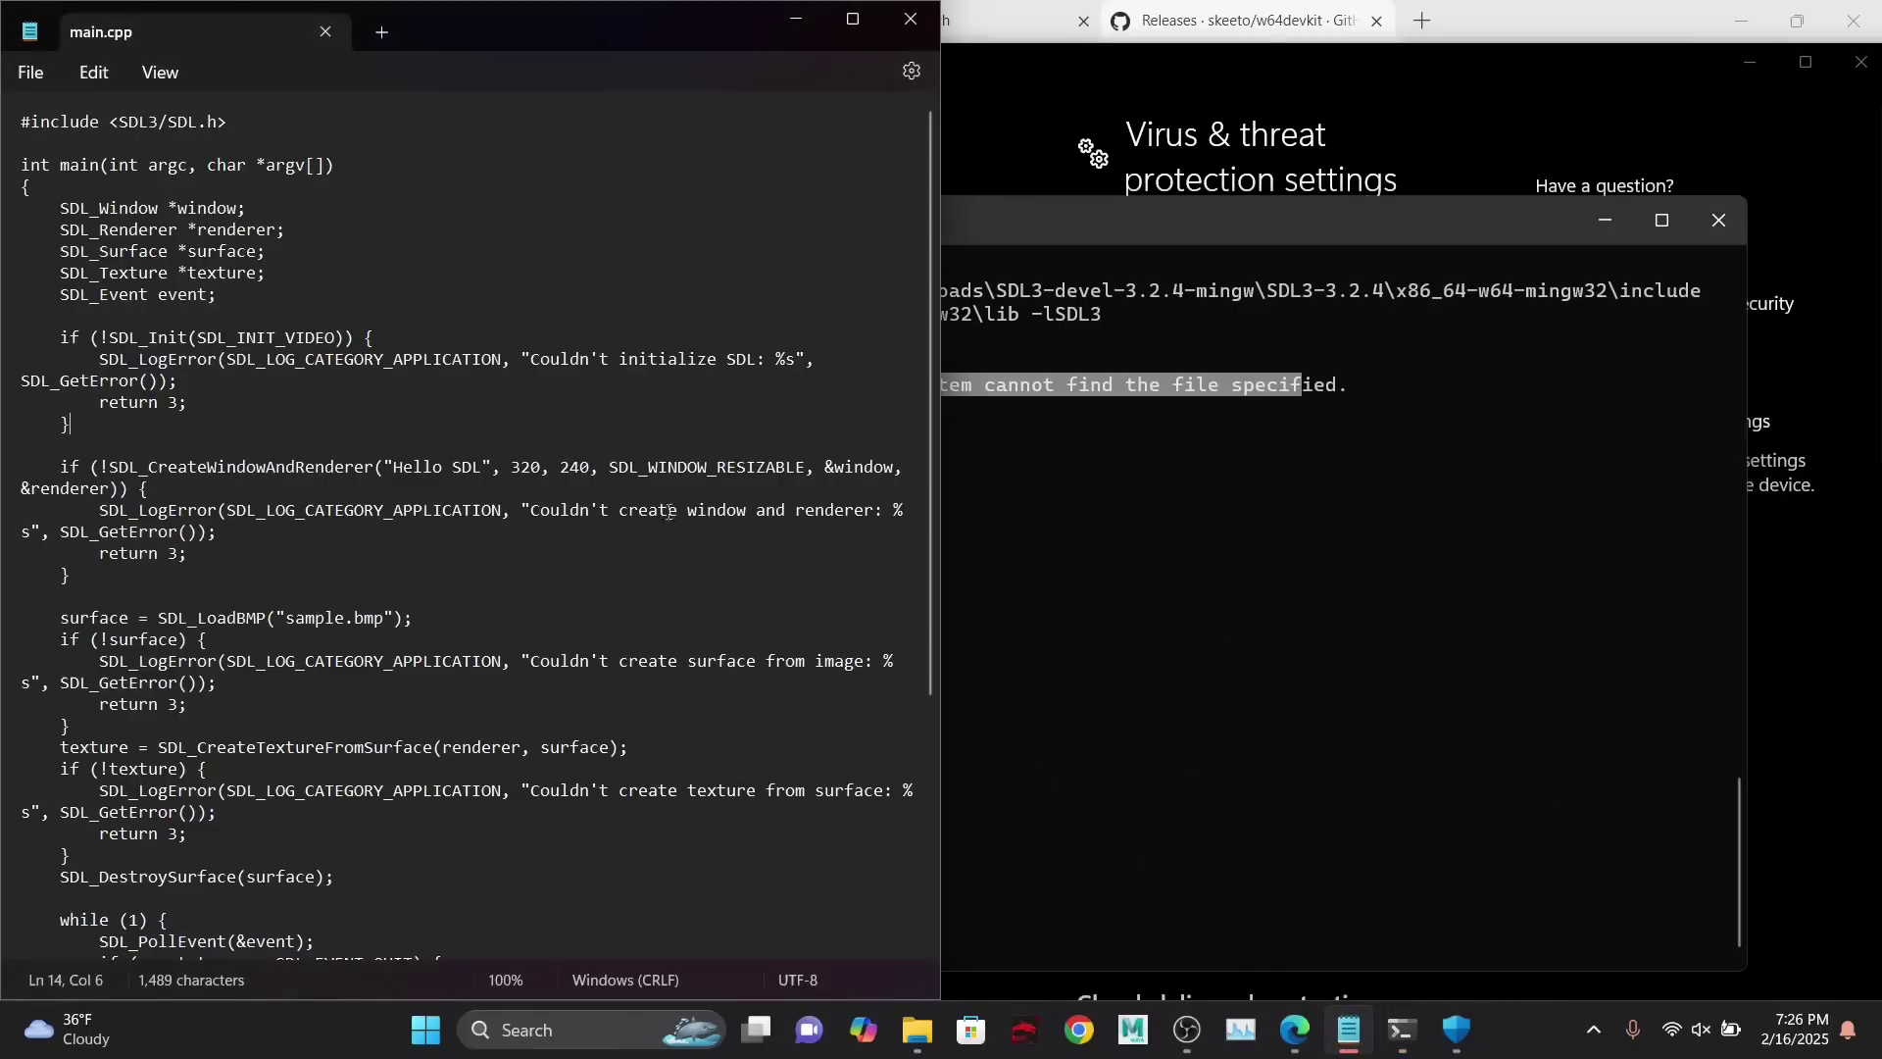
pyautogui.moveTo(56, 616); pyautogui.dragTo(421, 616)
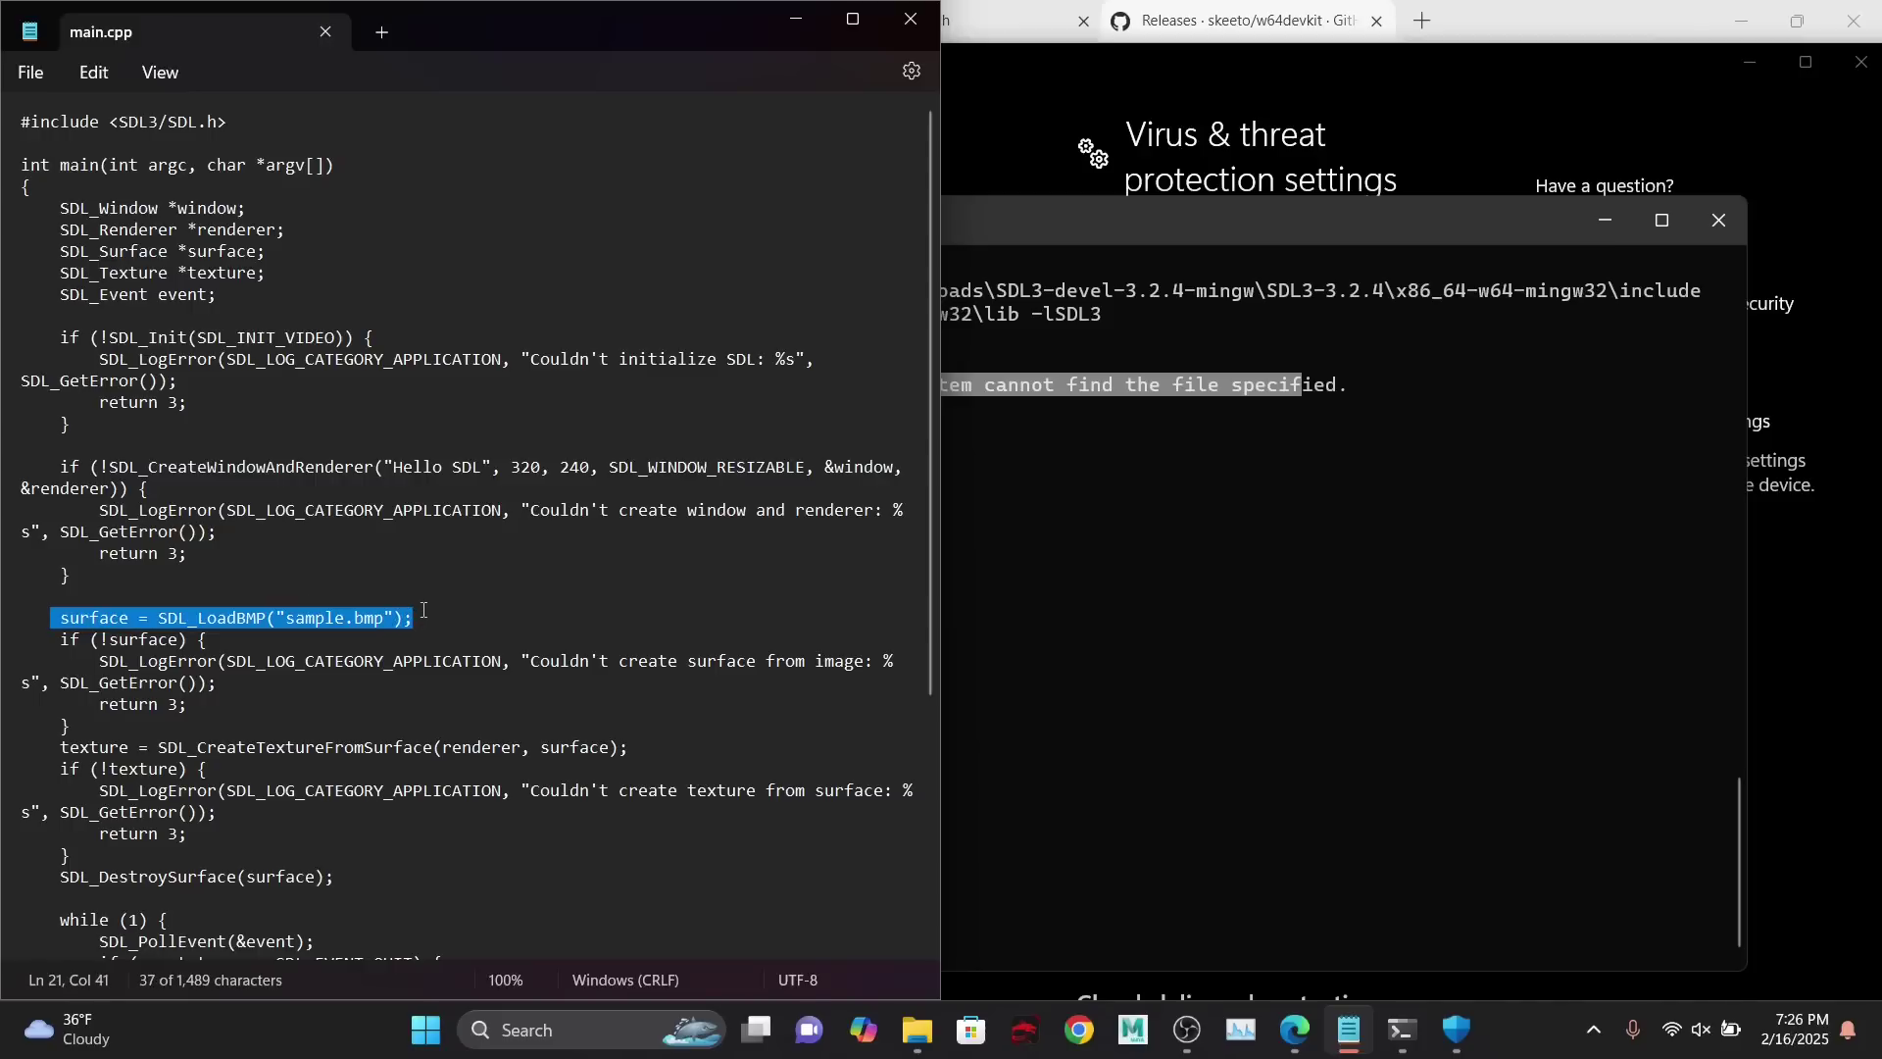
pyautogui.click(1157, 555)
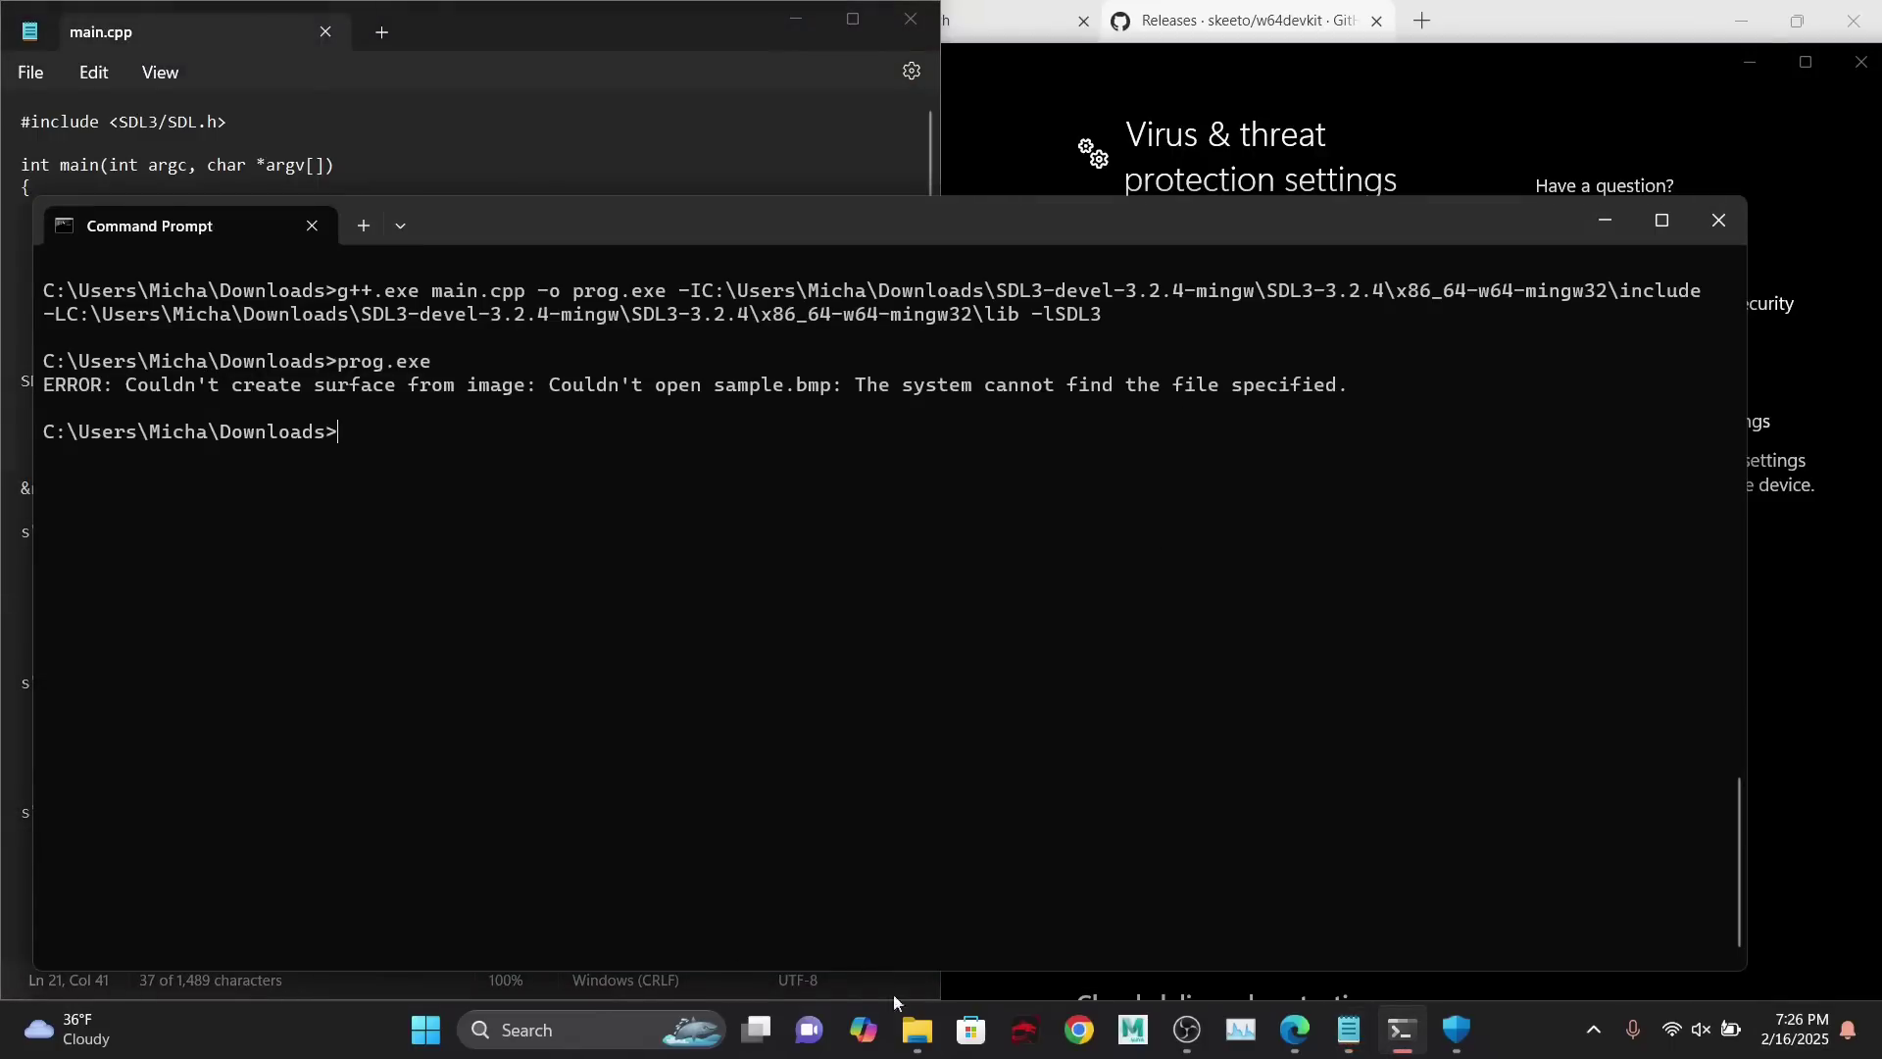
# - Bring up the Downloads folder and open Paint with a blank canvas
pyautogui.click(916, 1030)
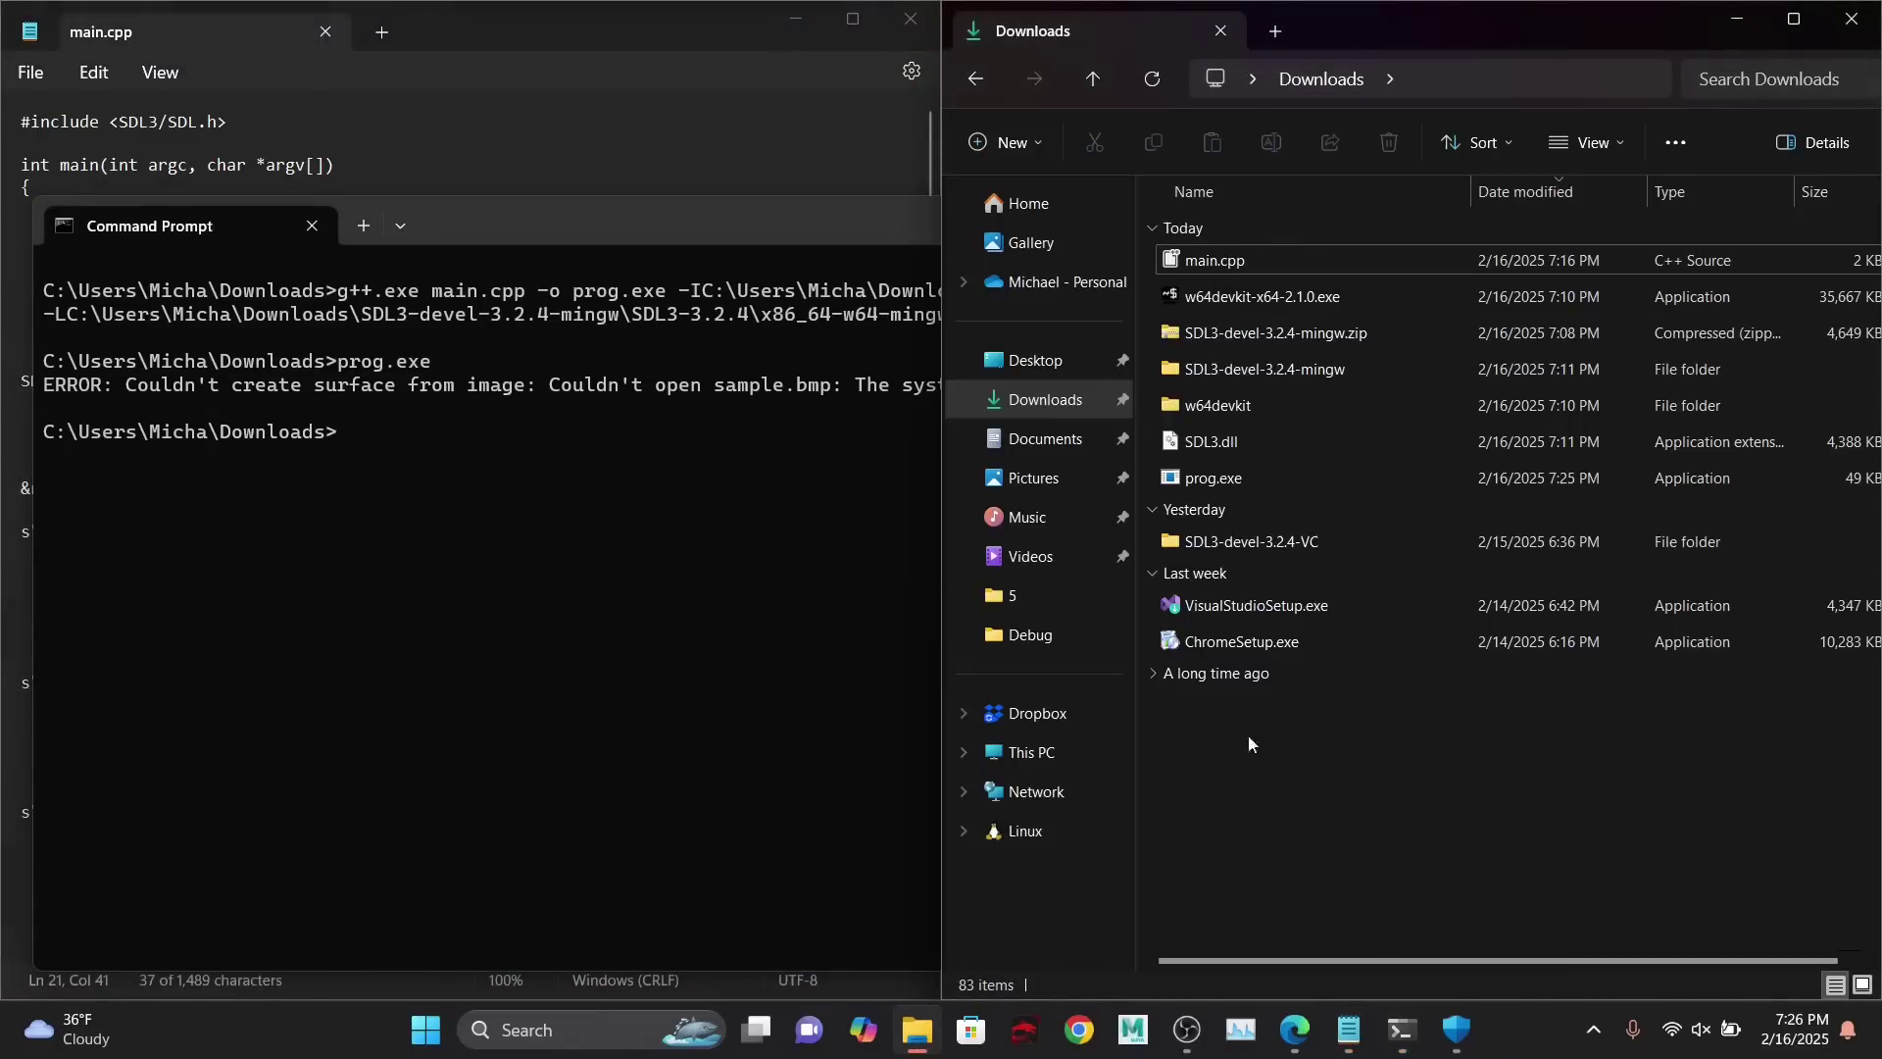
pyautogui.press('super')
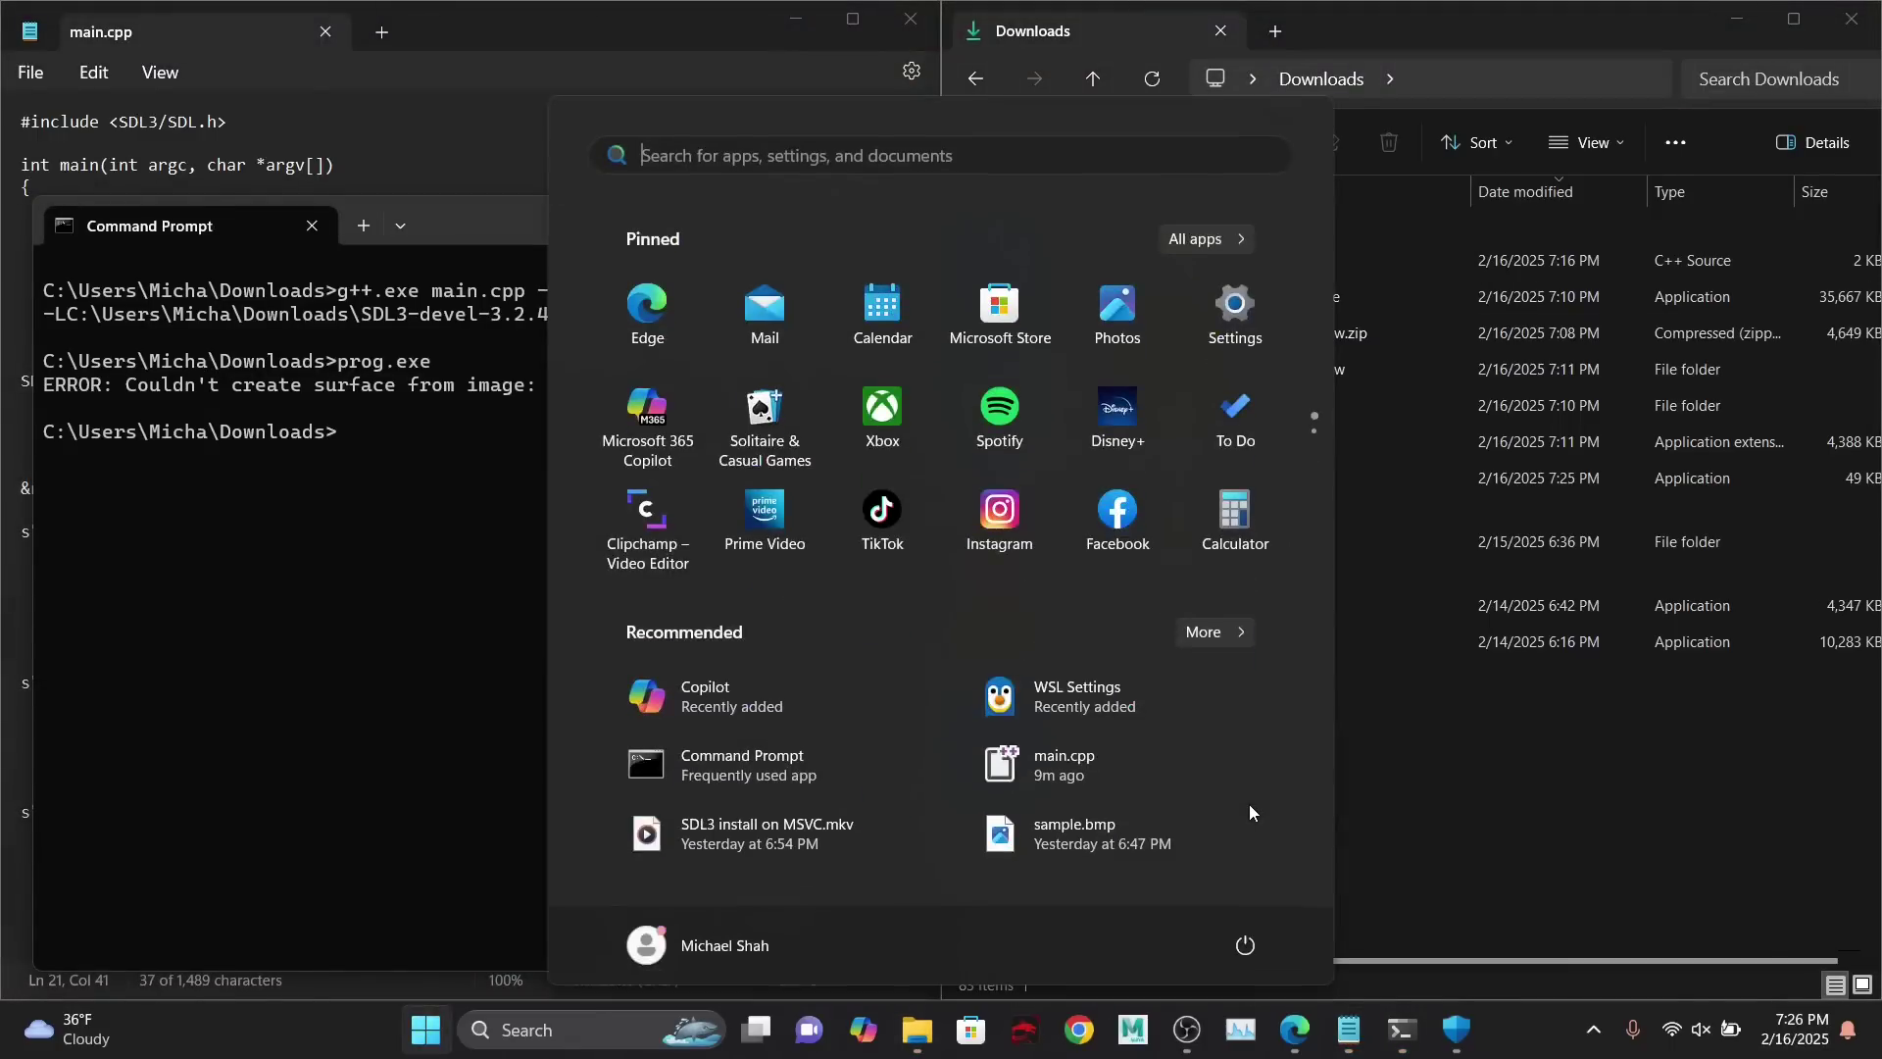
pyautogui.write('paint')
pyautogui.press('Escape')
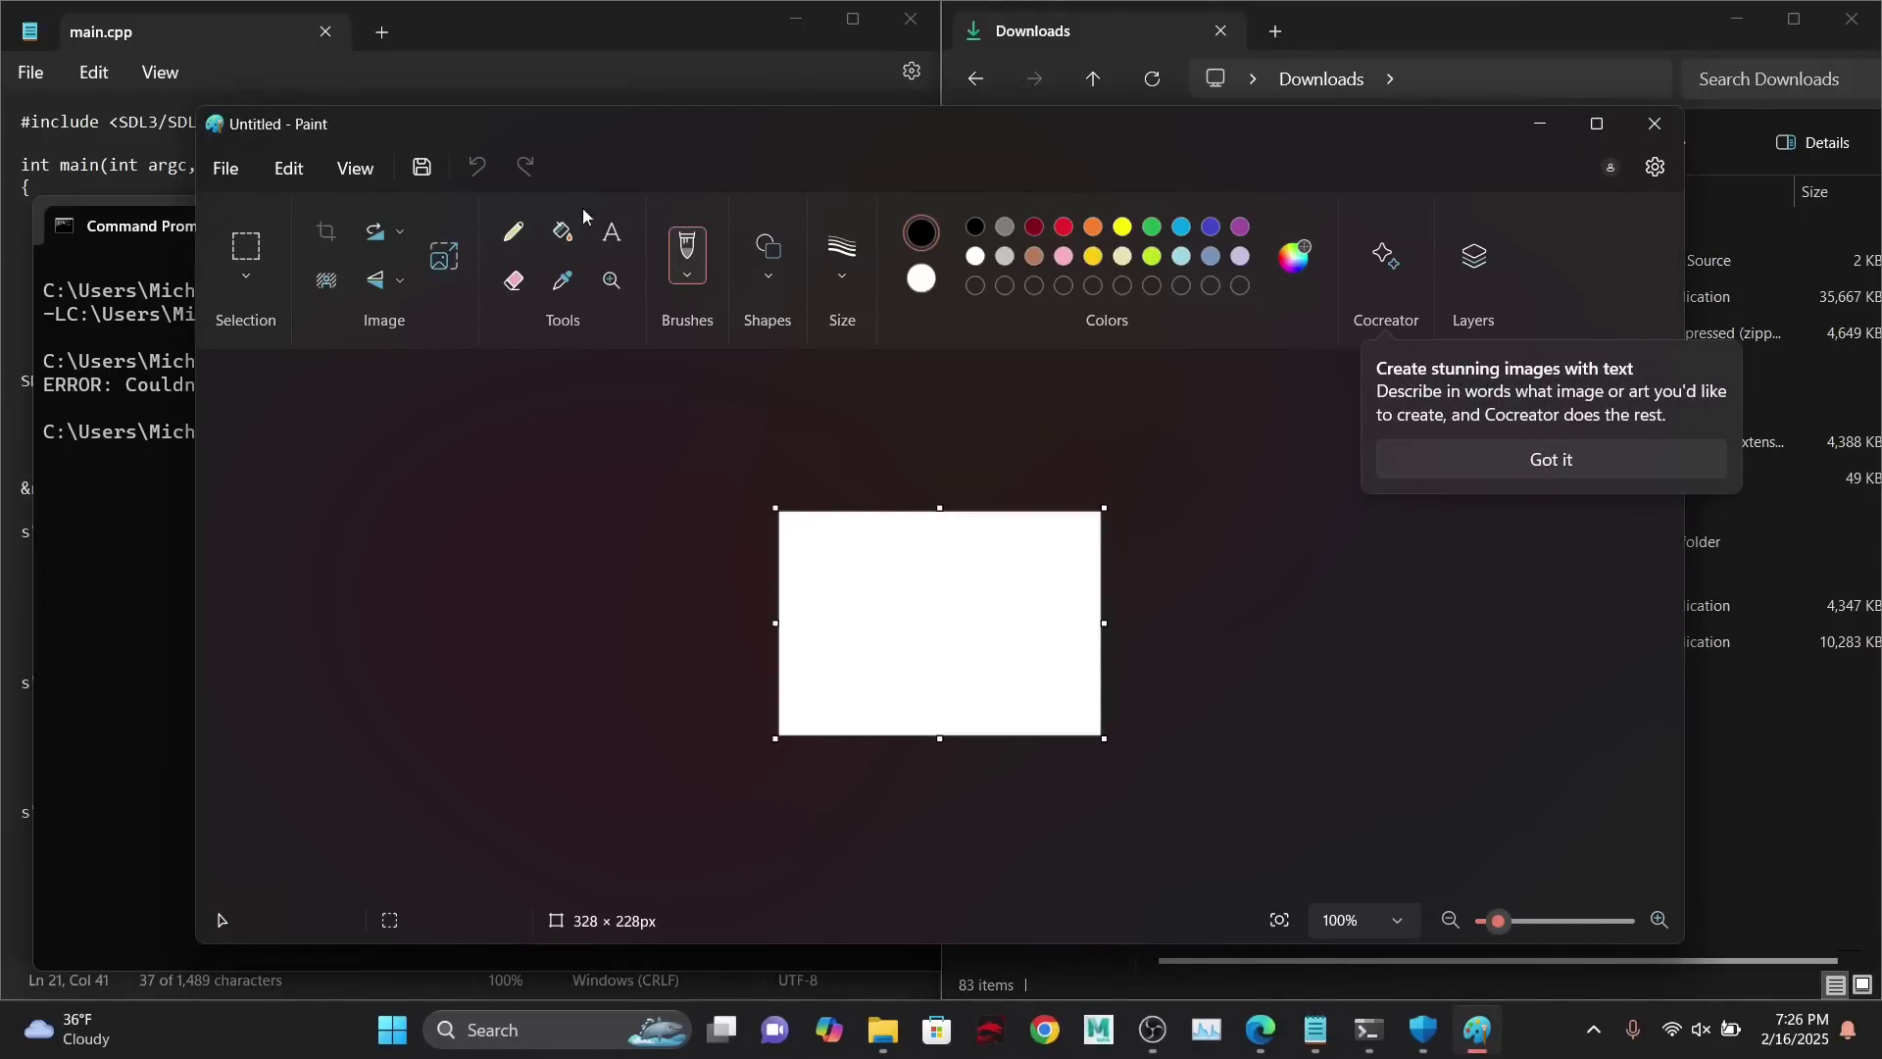
# - Add the text "This is a sample image called sample.bmp in the same directory." to the Paint canvas
pyautogui.click(612, 233)
pyautogui.click(823, 571)
pyautogui.write('This is a sample ')
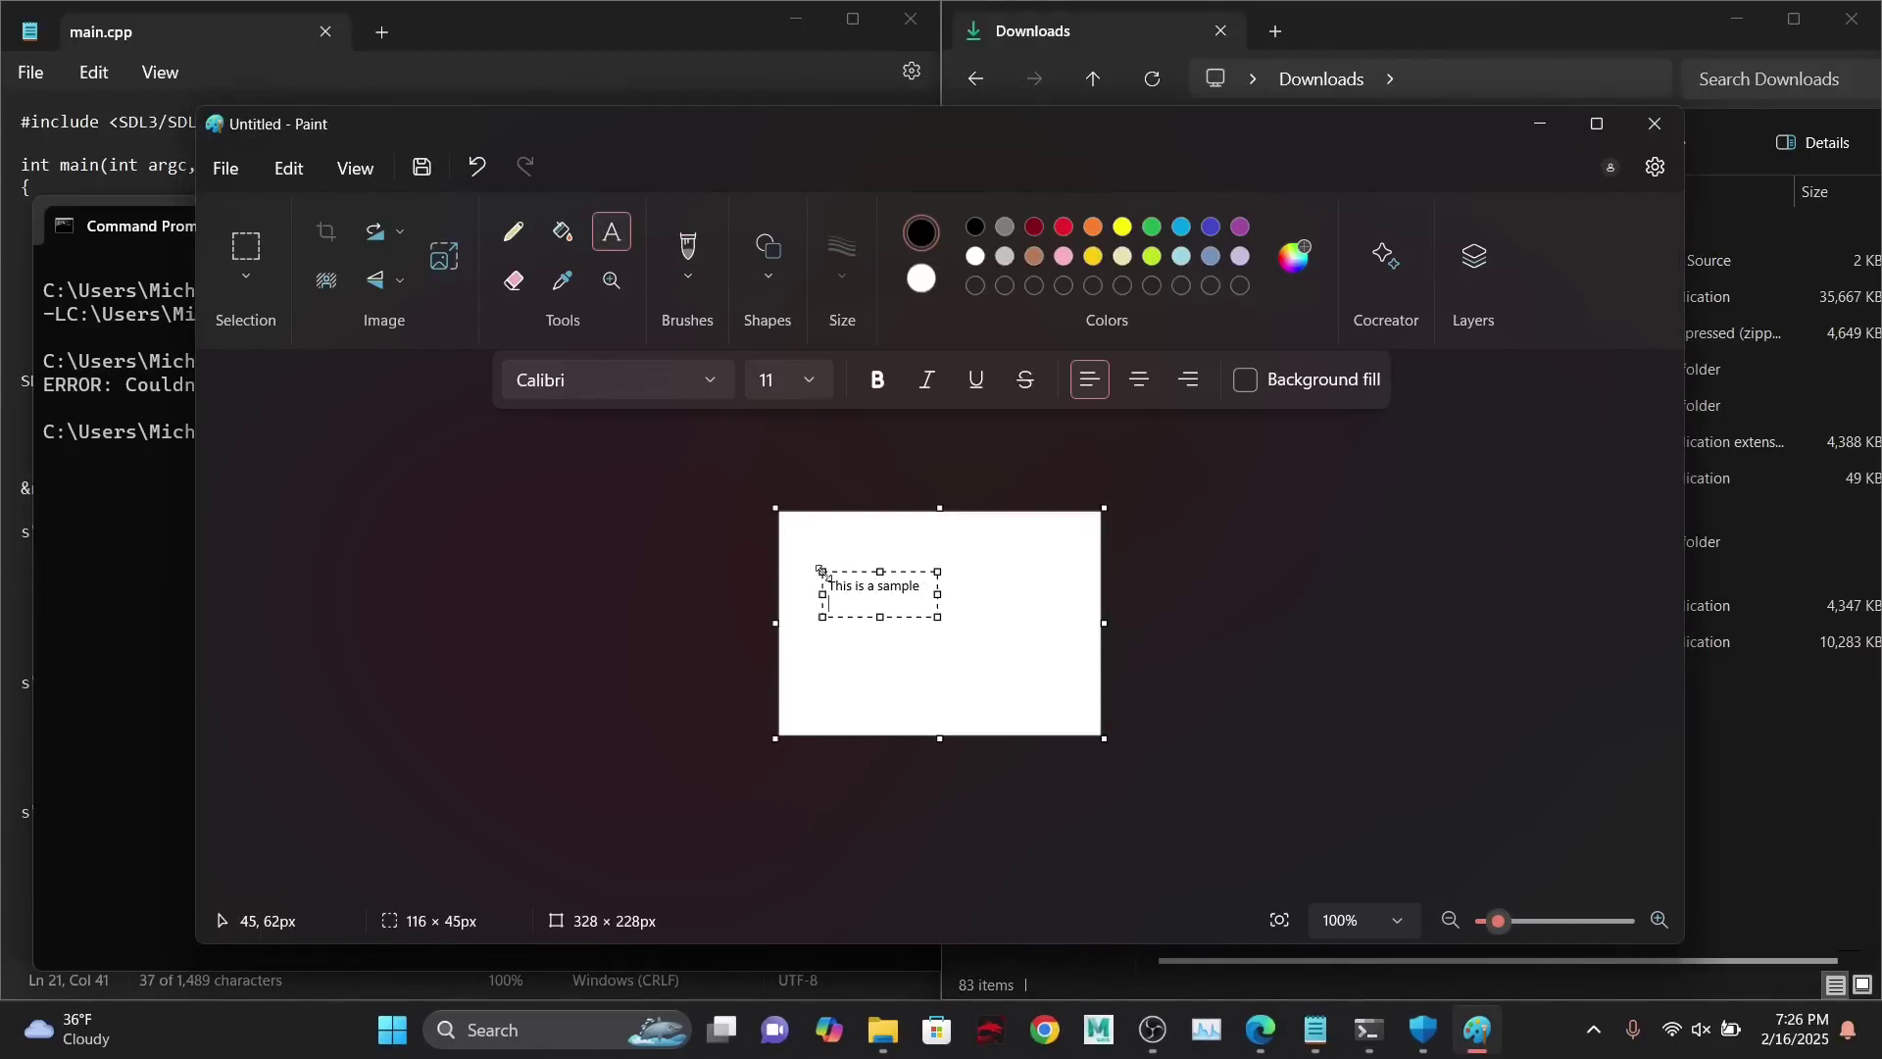
pyautogui.write('image called sample.')
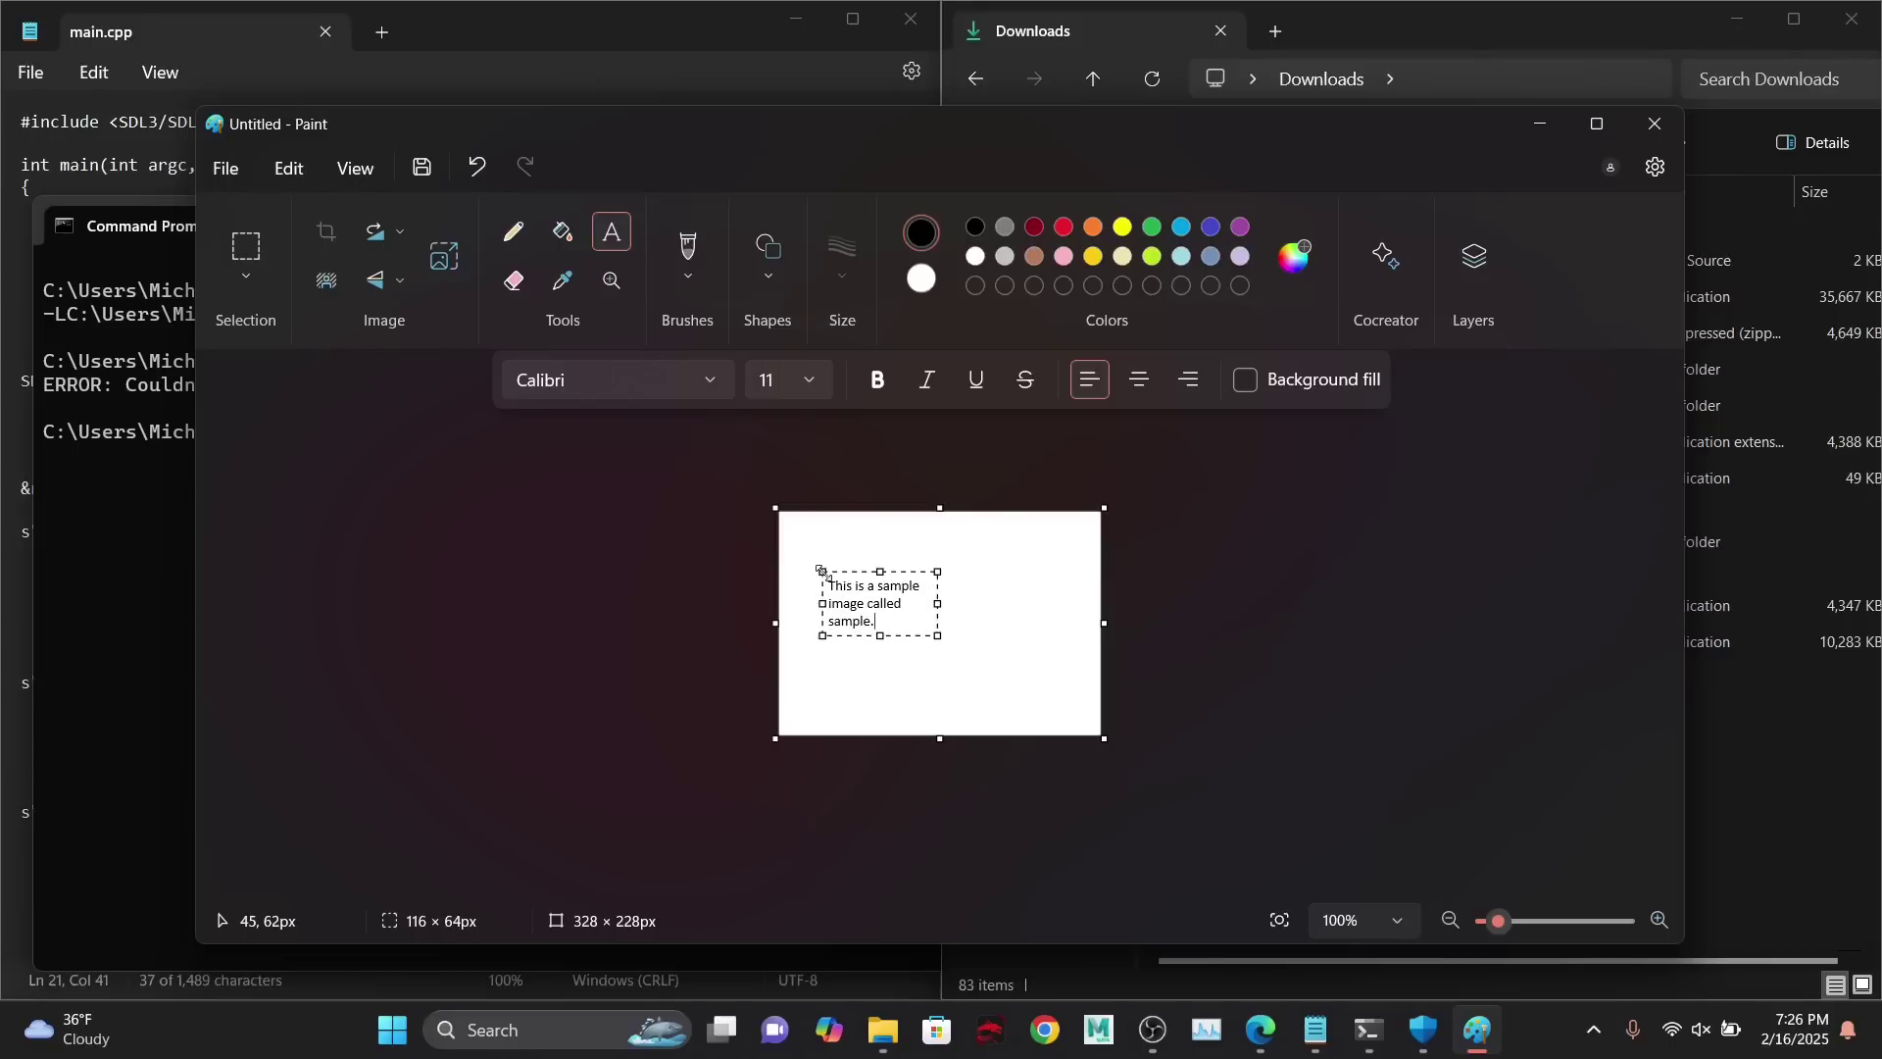
pyautogui.write('bmp in the same directory.')
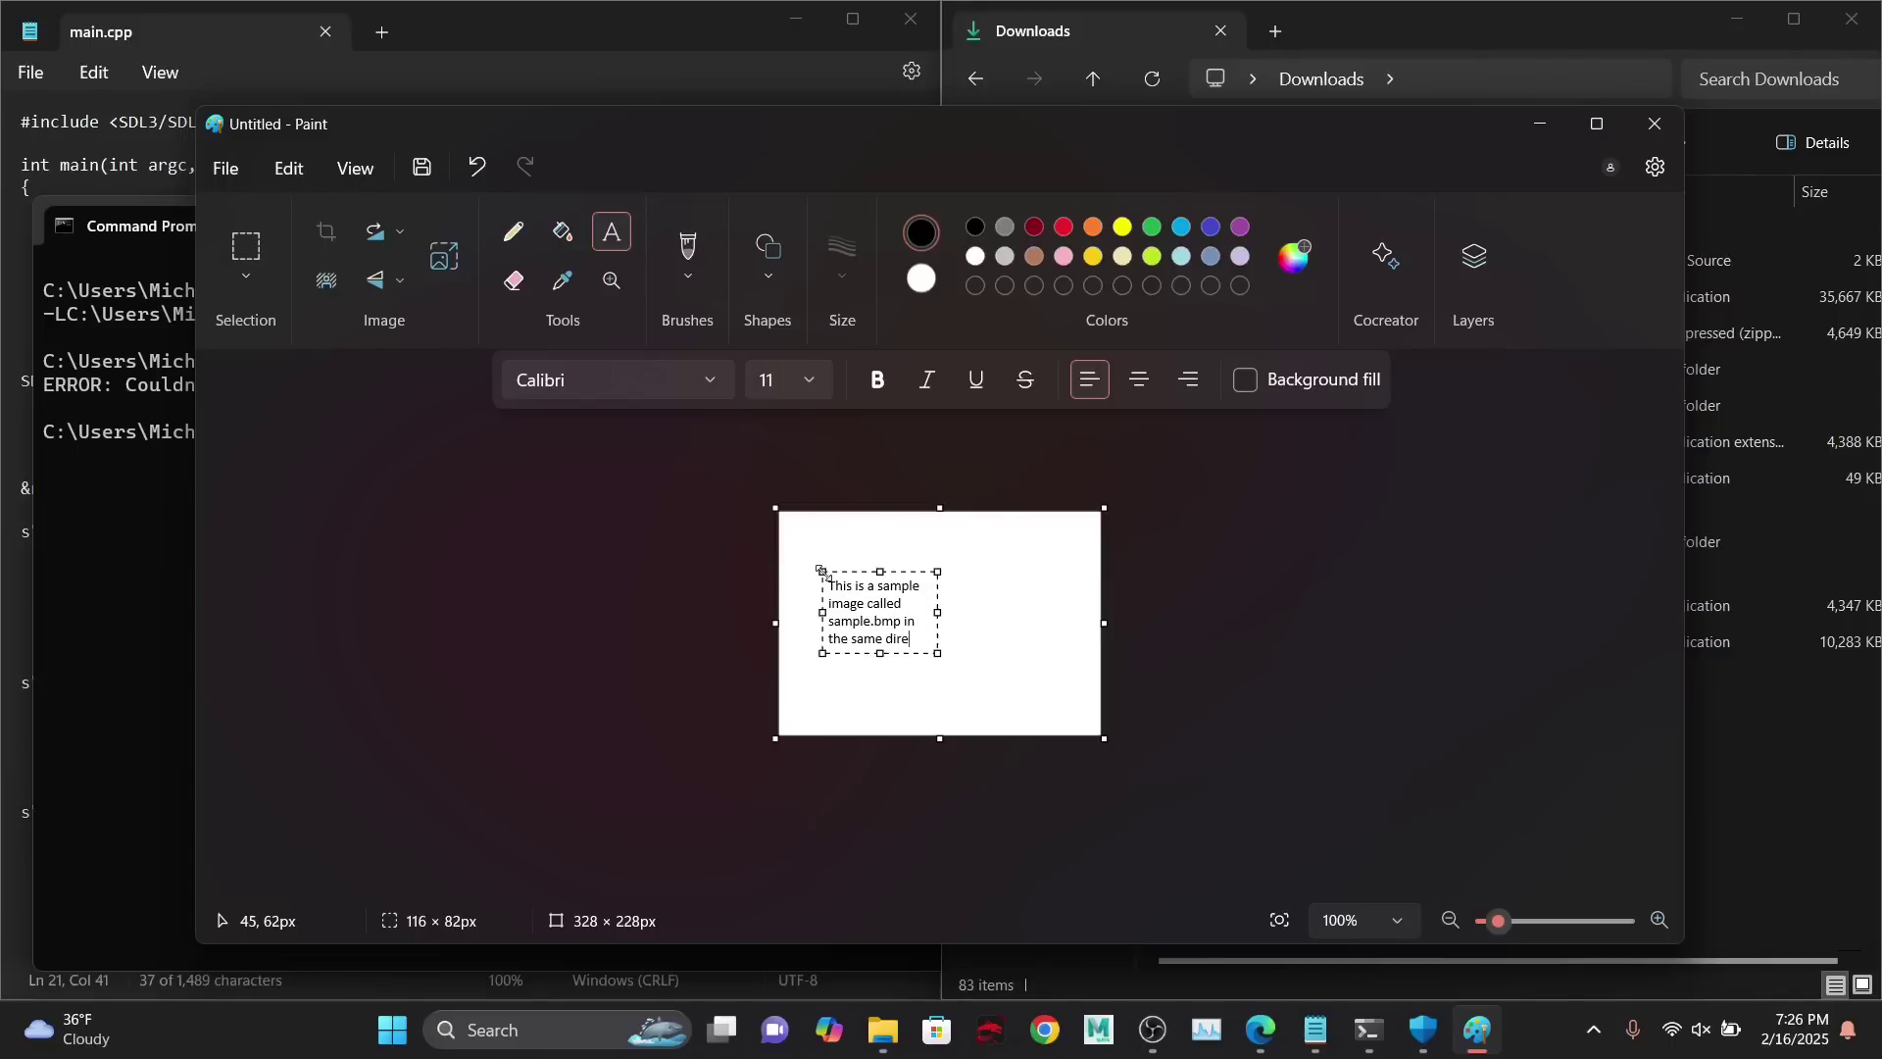
# - Save the Paint drawing as a 24-bit BMP picture named sample.bmp in the Downloads folder and close Paint
pyautogui.click(756, 517)
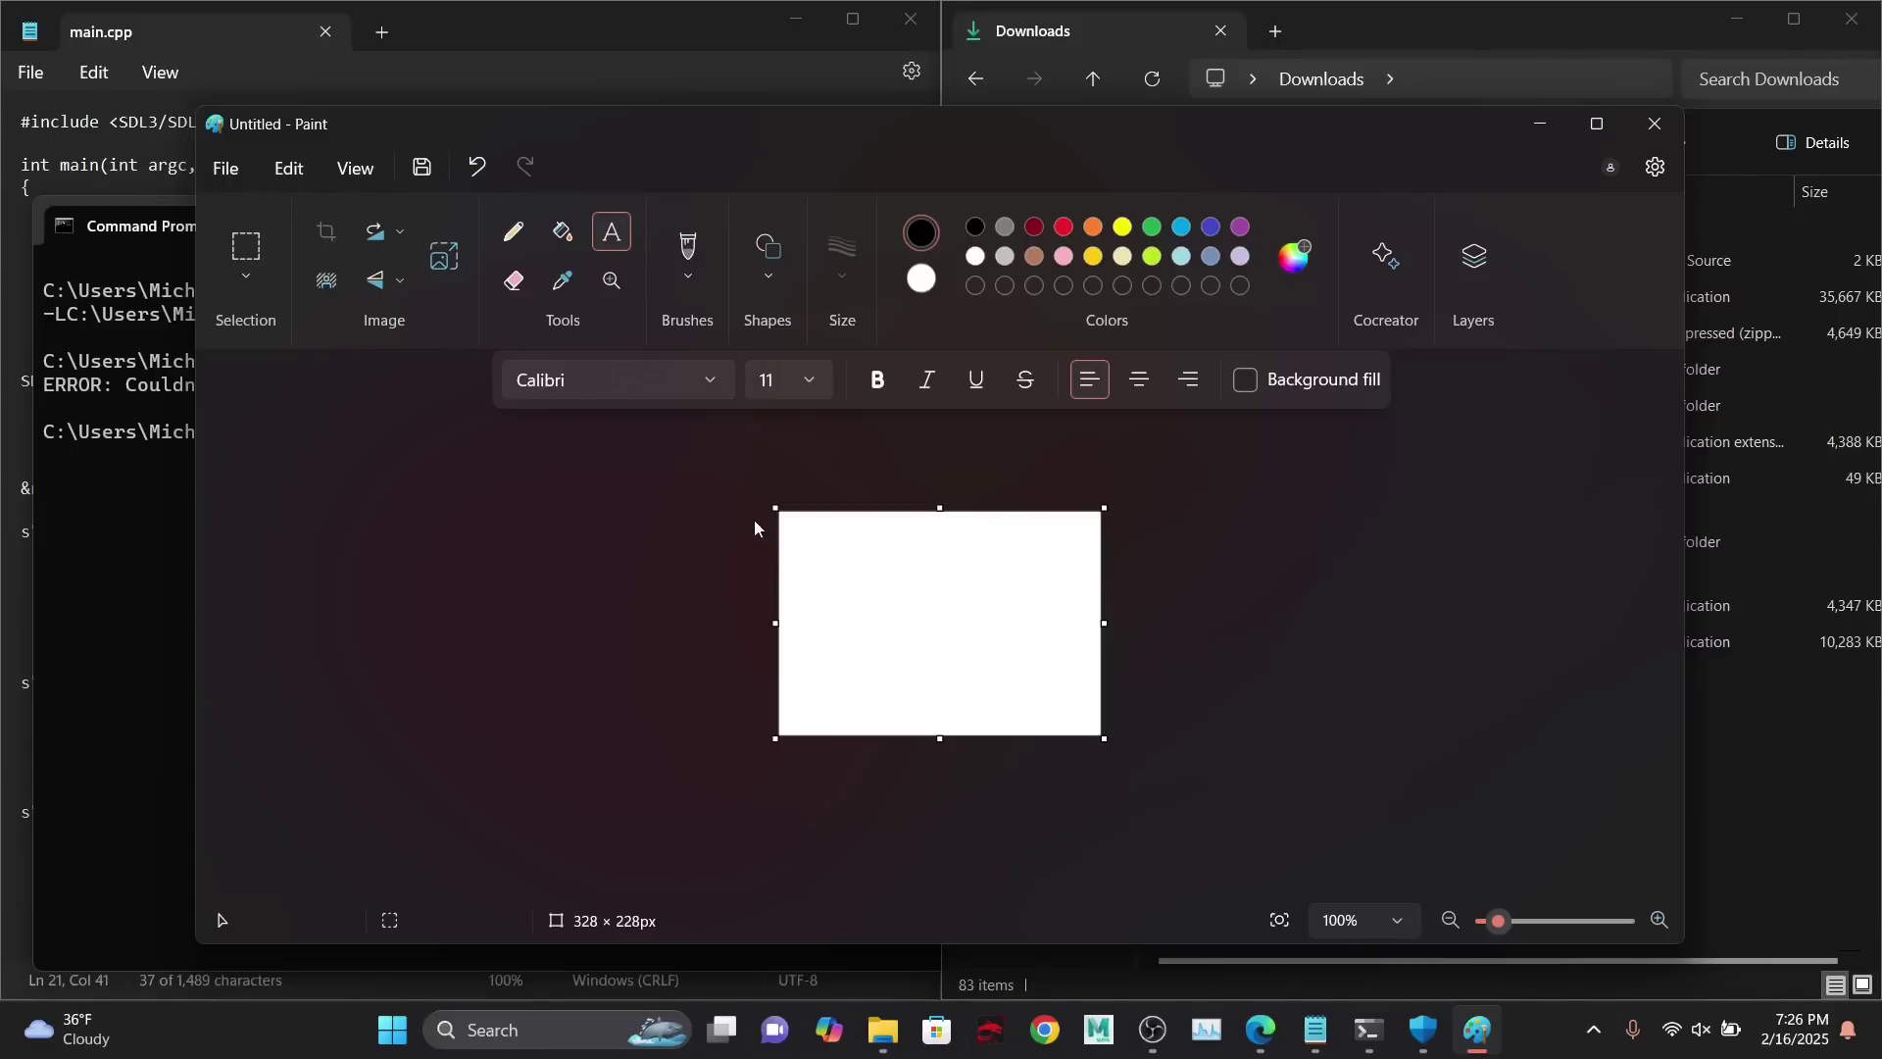
pyautogui.click(225, 172)
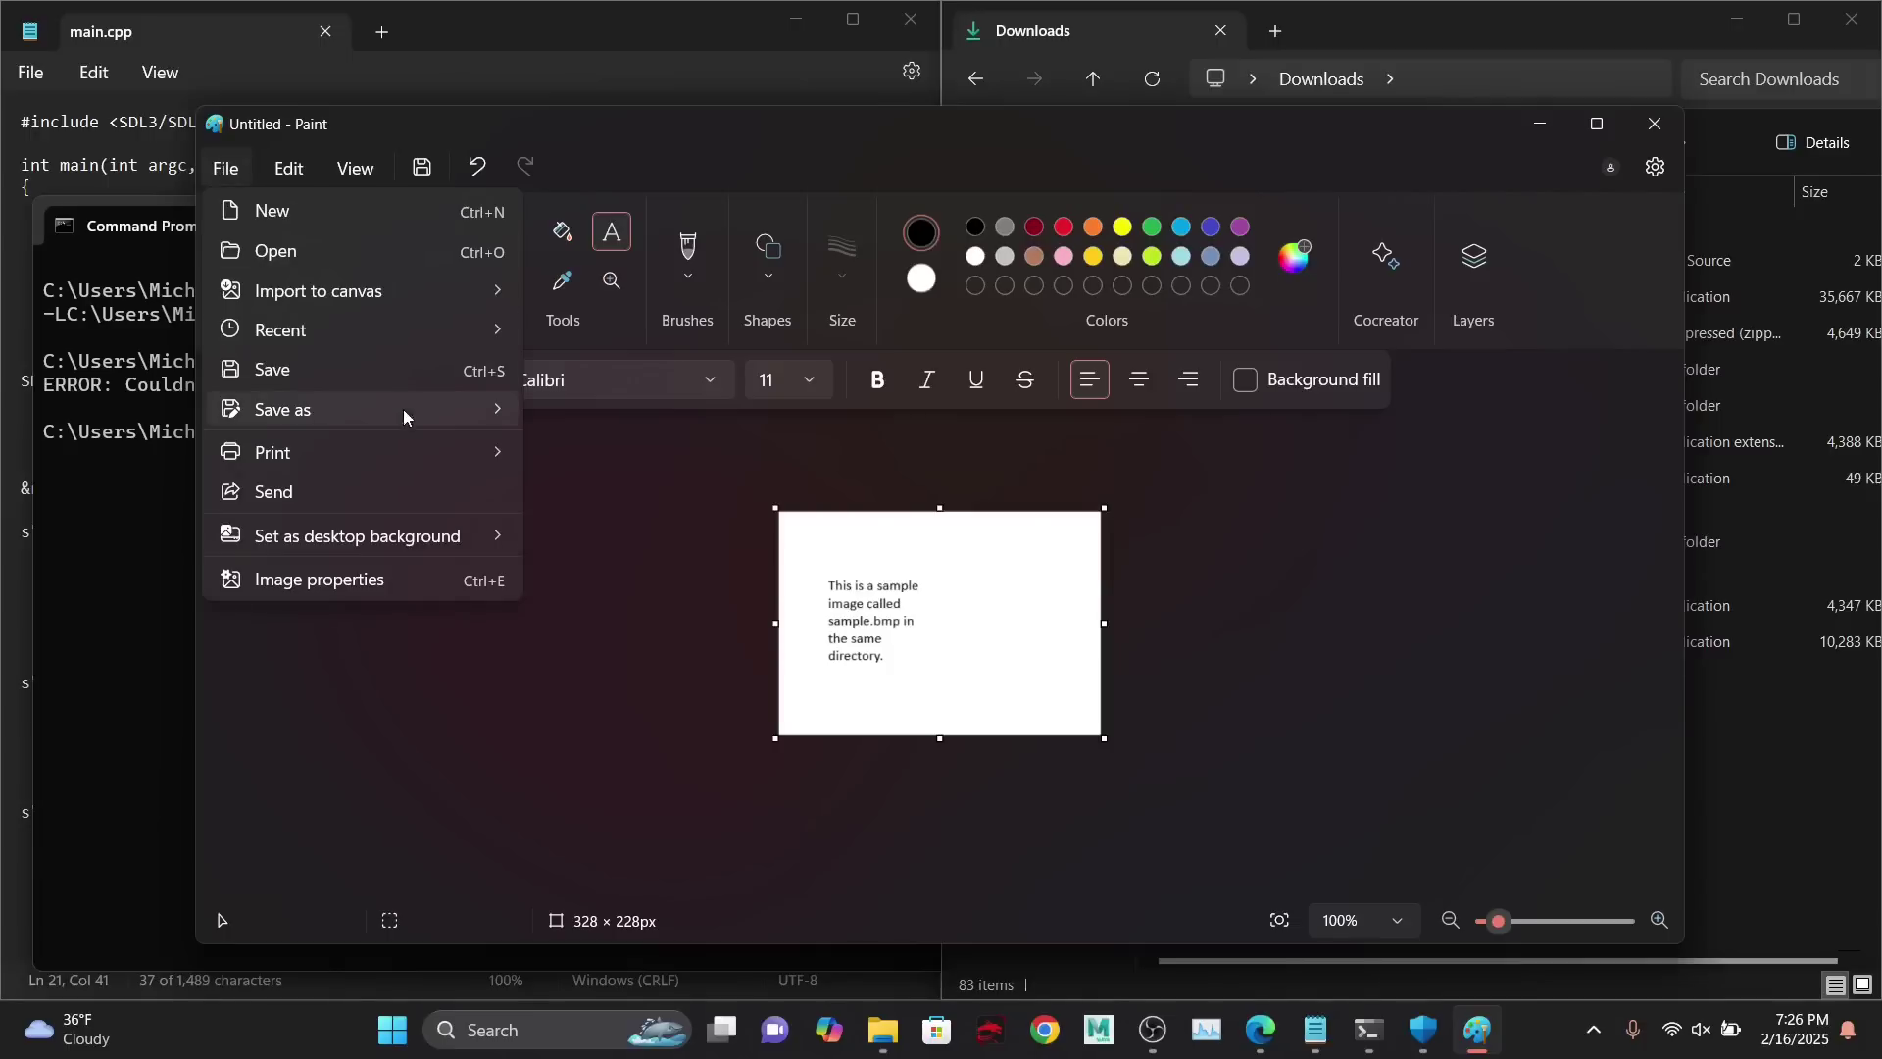
pyautogui.moveTo(427, 417)
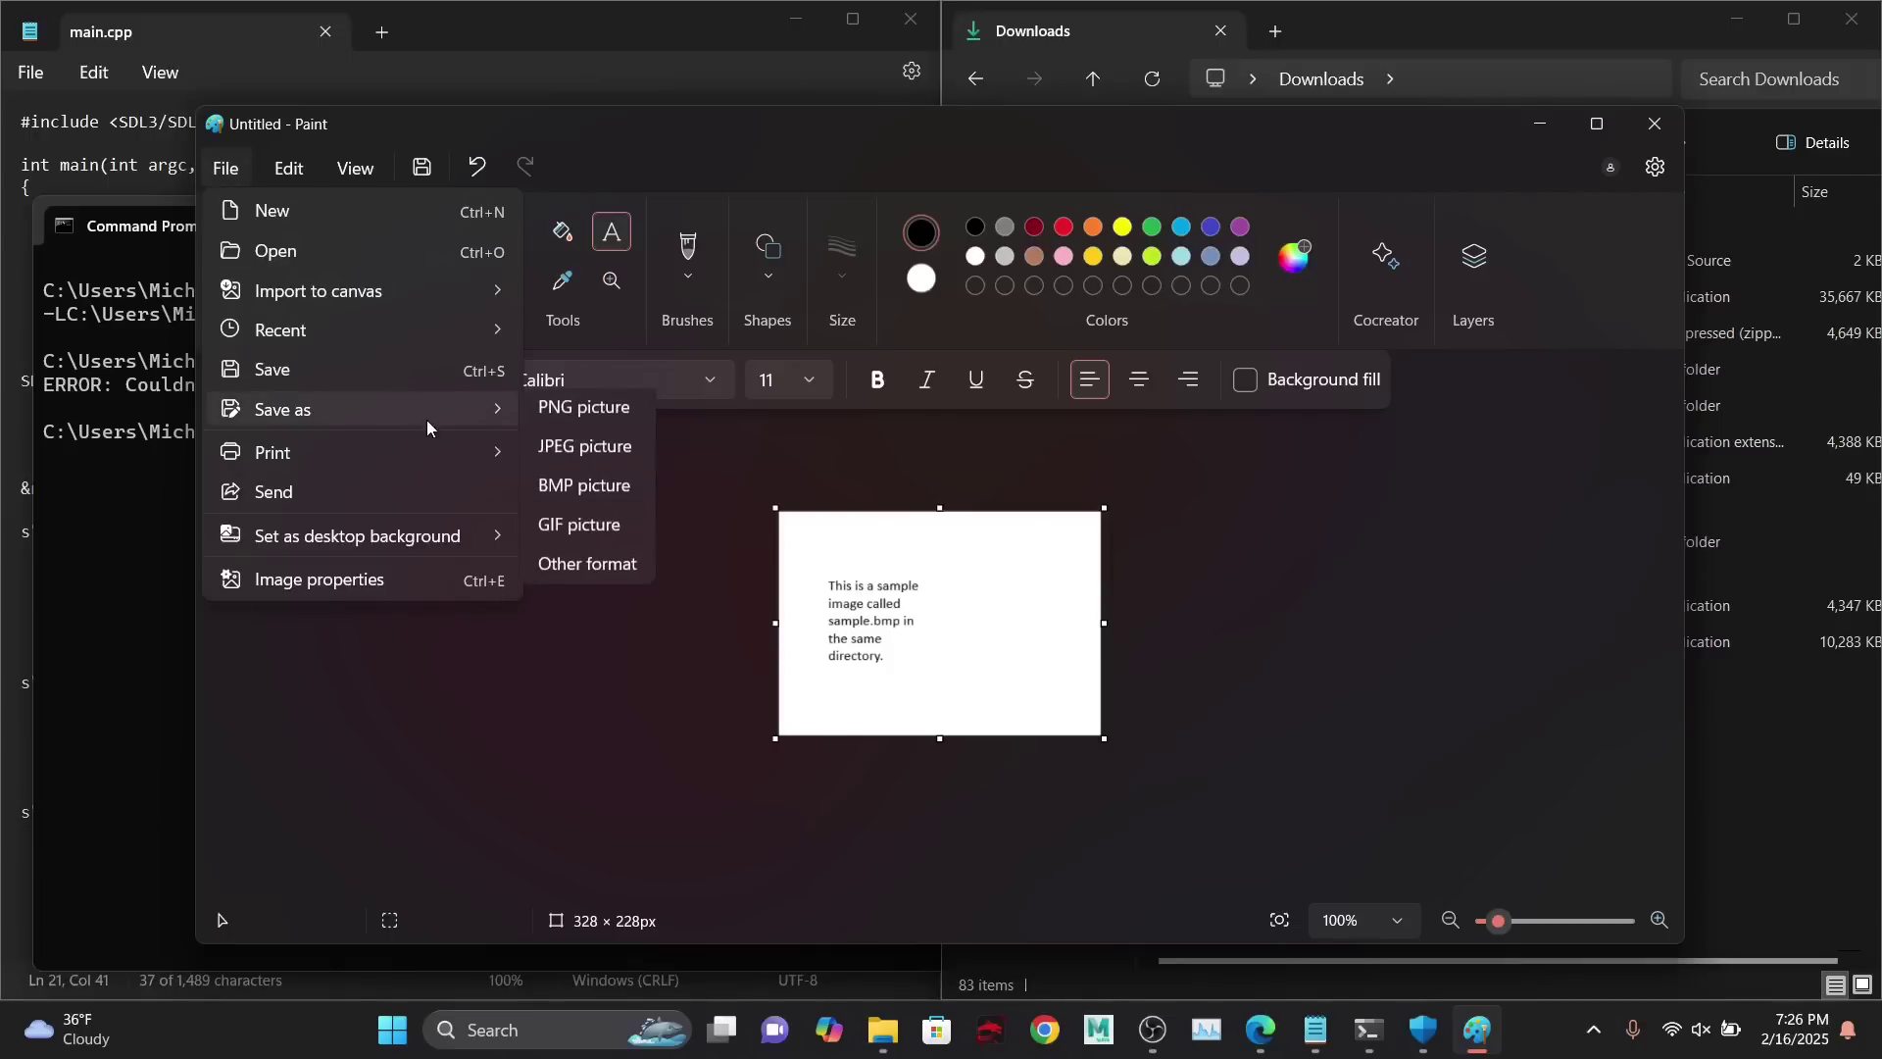
pyautogui.click(616, 490)
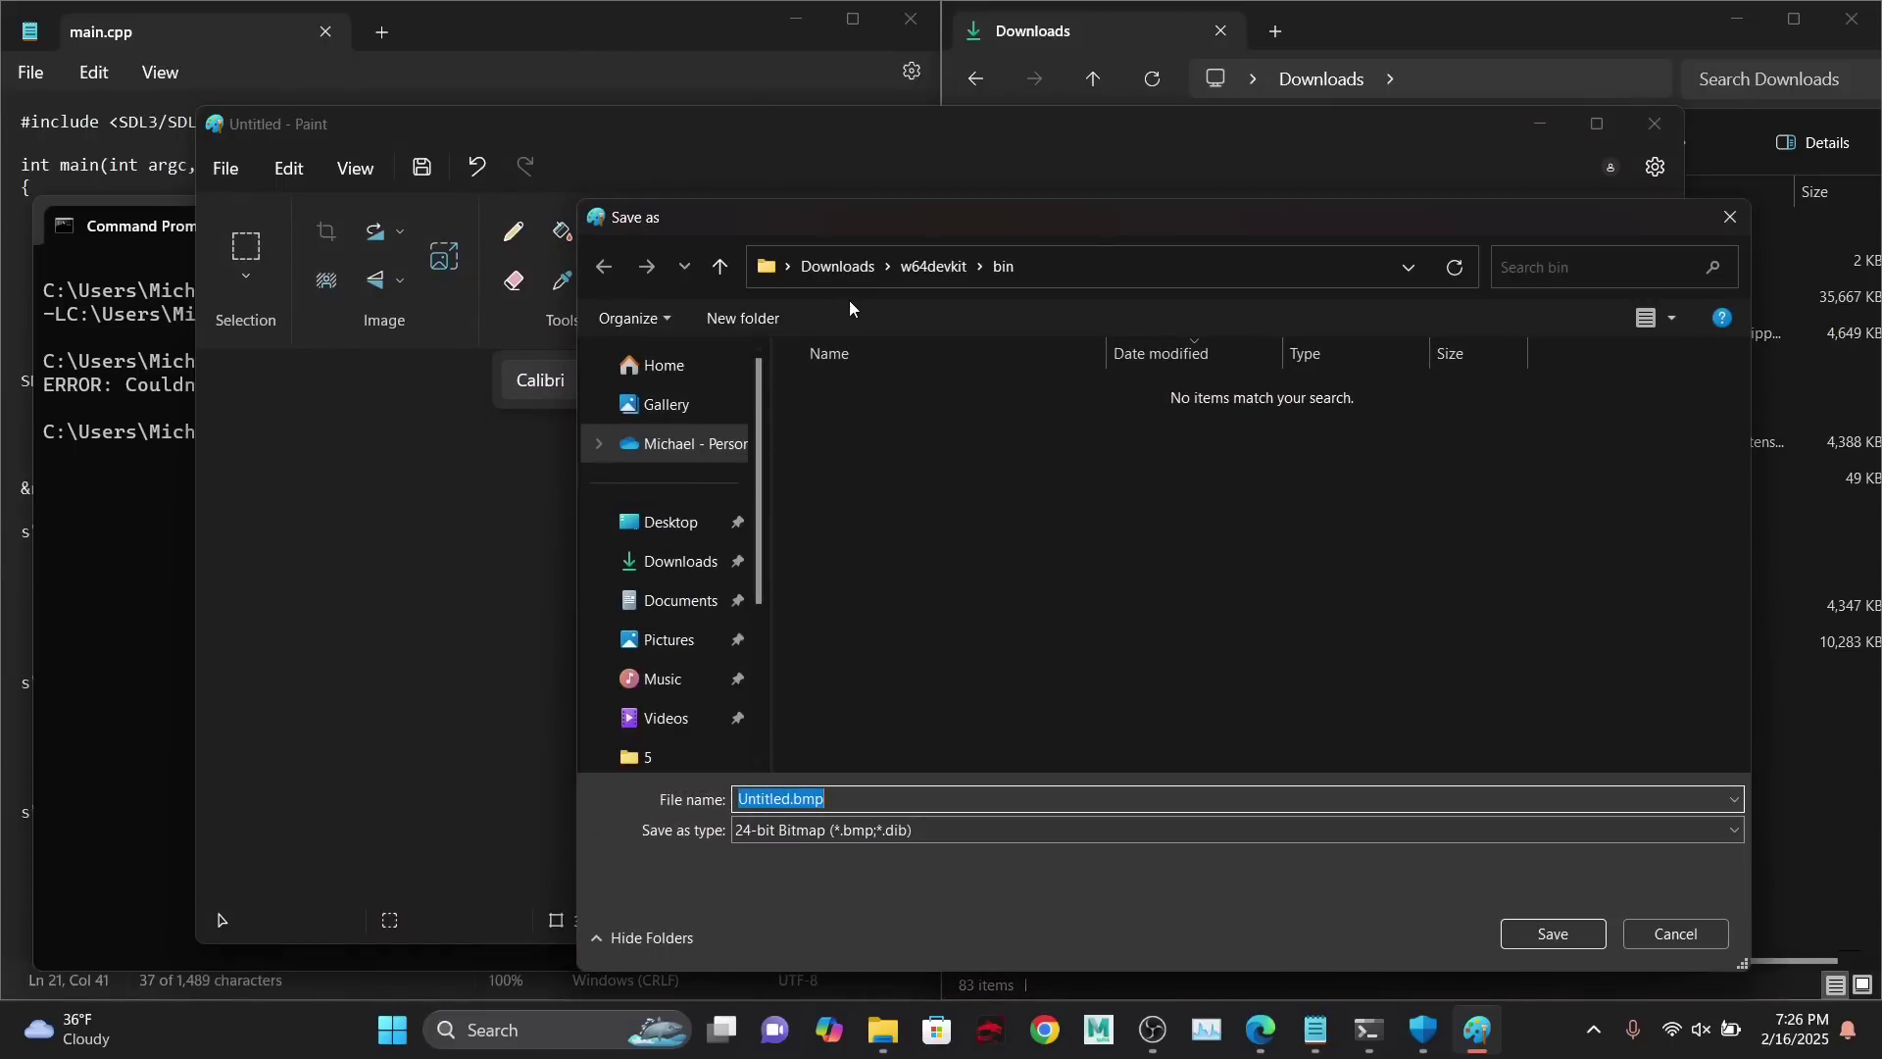
pyautogui.click(849, 270)
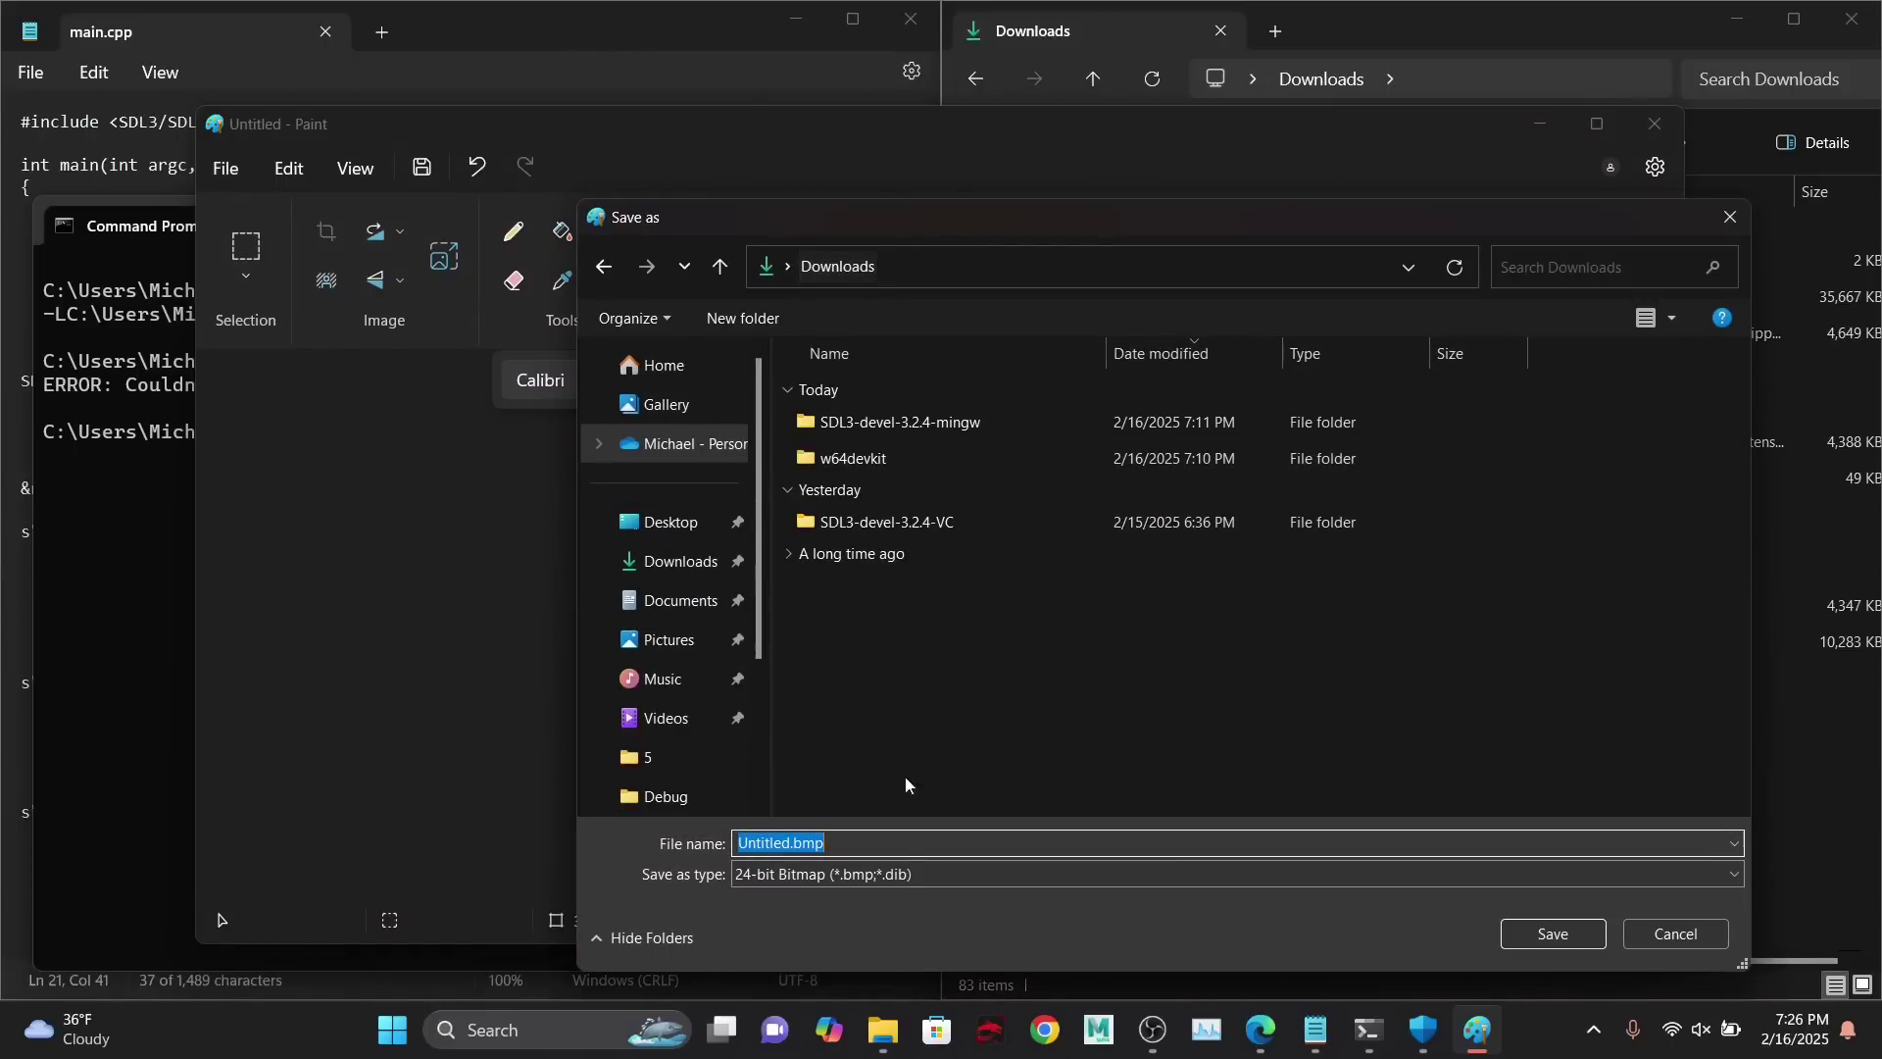
pyautogui.write('sample.bmp')
pyautogui.press('Return')
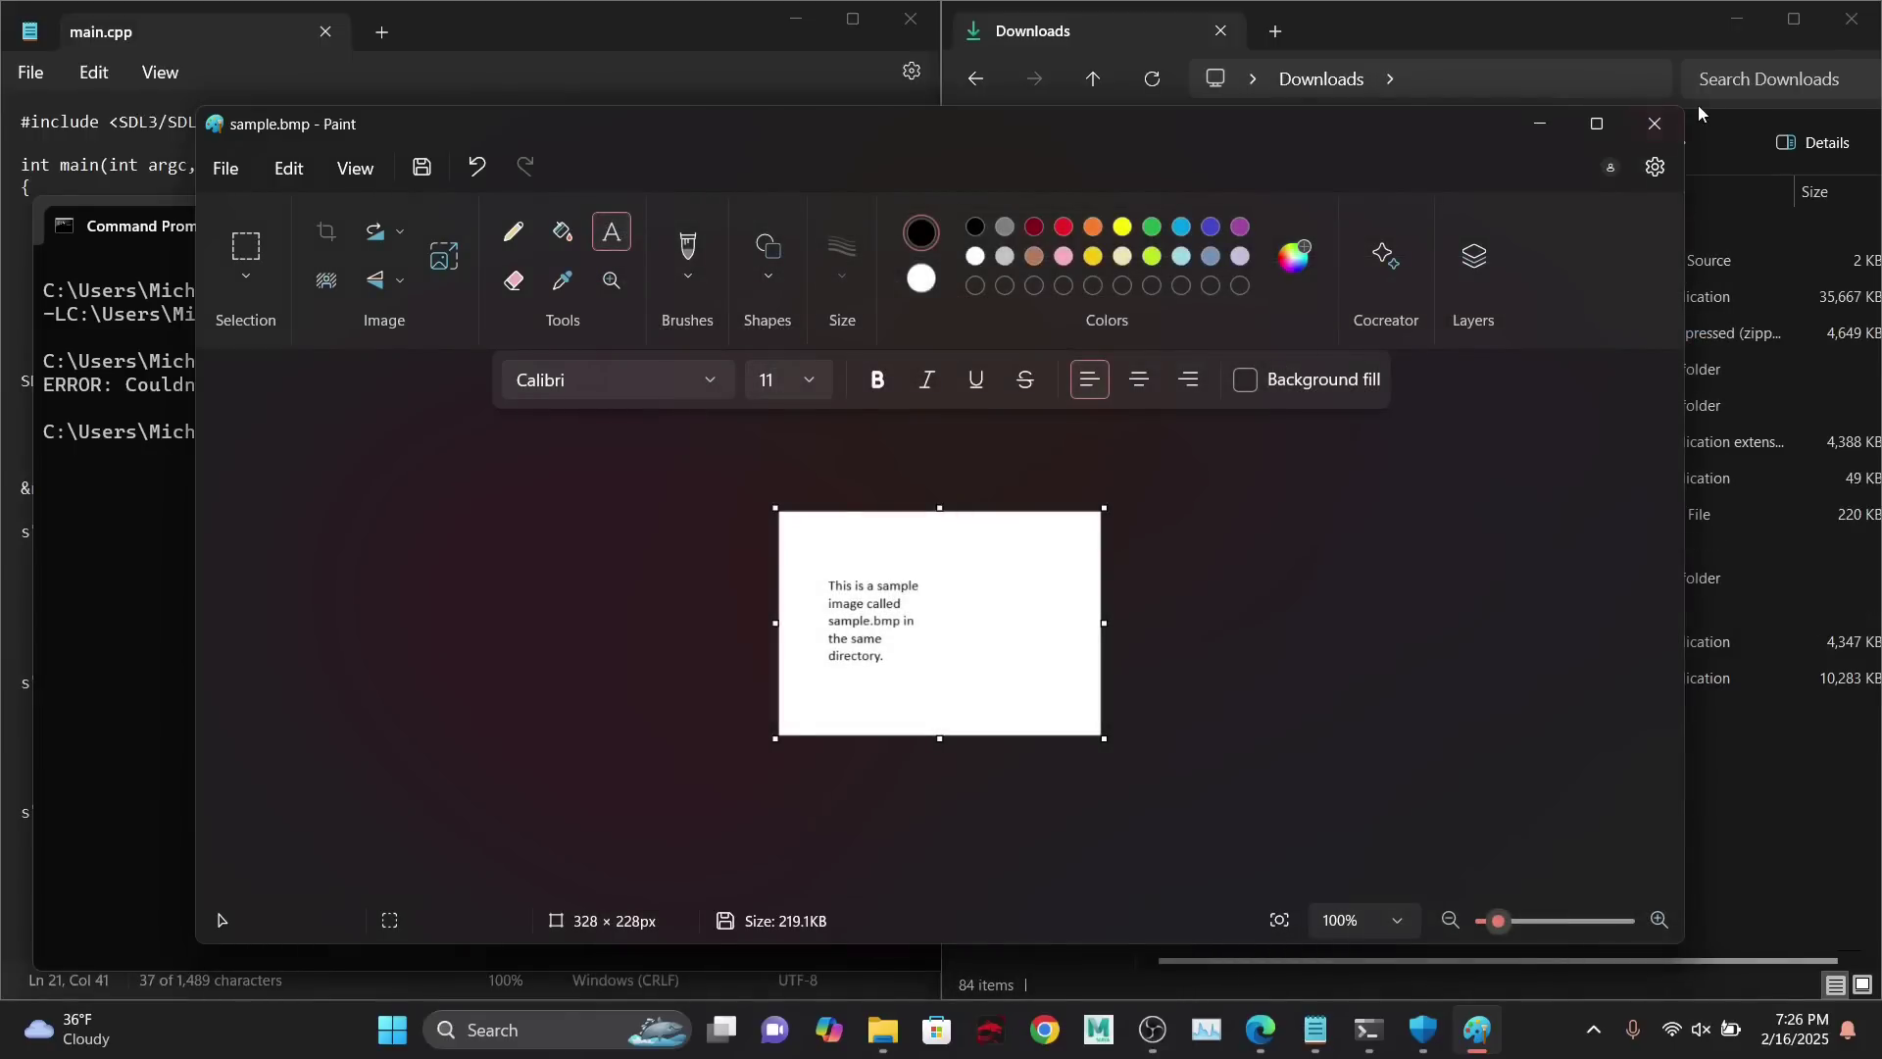
pyautogui.click(1655, 124)
# - Switch to Command Prompt, run prog.exe again, and close the Hello SDL window after viewing the image
pyautogui.click(700, 518)
pyautogui.press('Up')
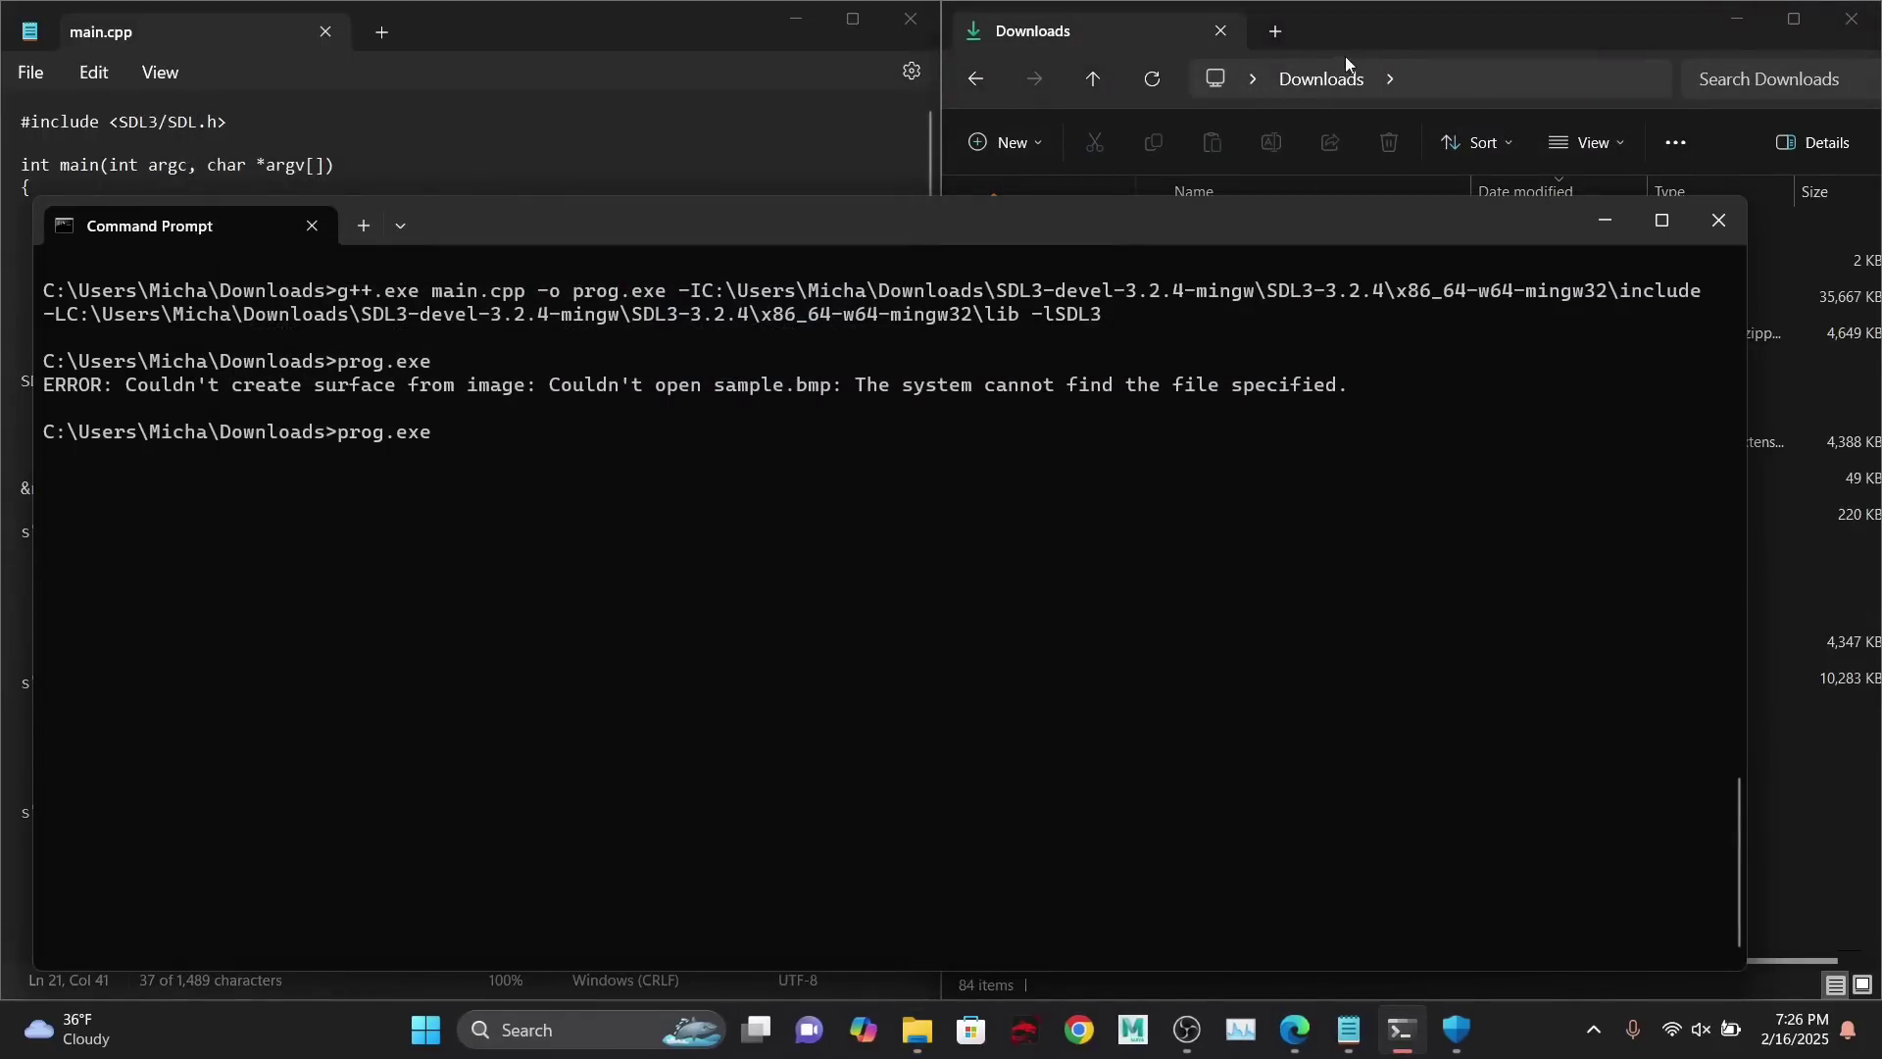
pyautogui.click(1384, 41)
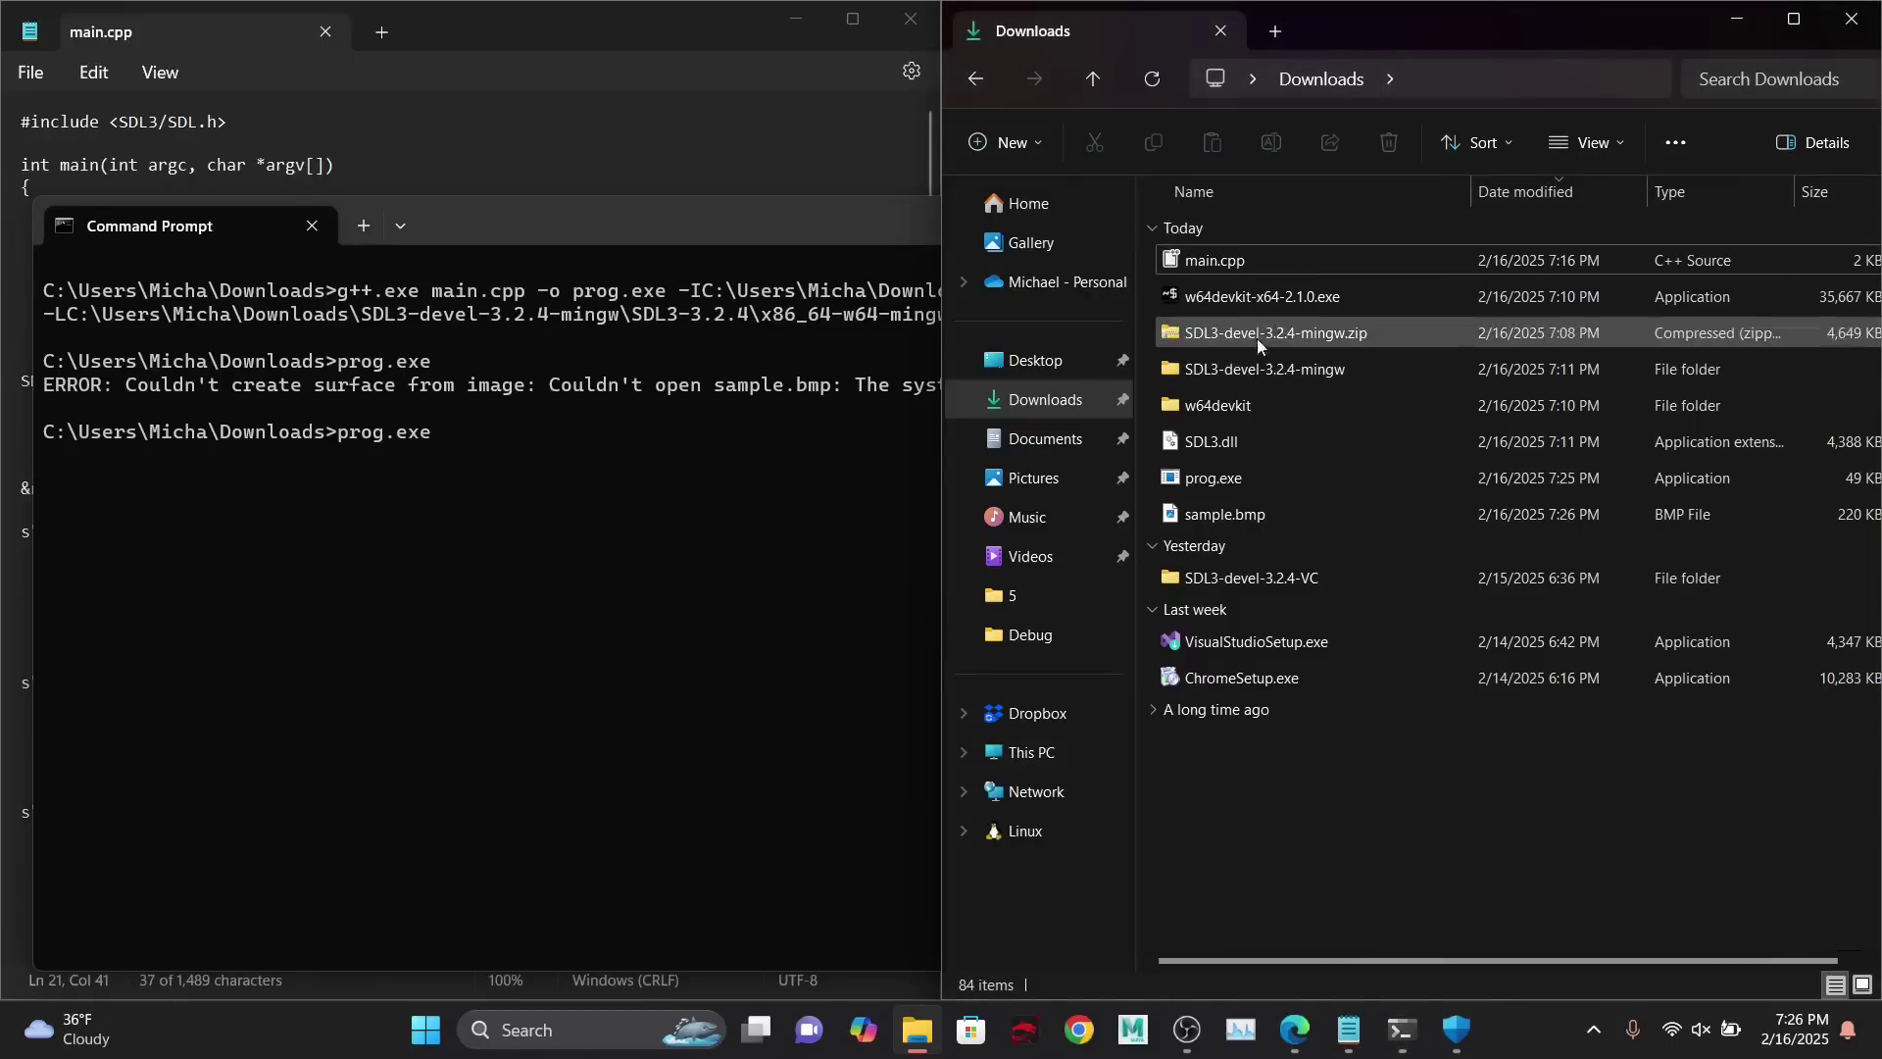
pyautogui.click(1240, 490)
pyautogui.click(765, 603)
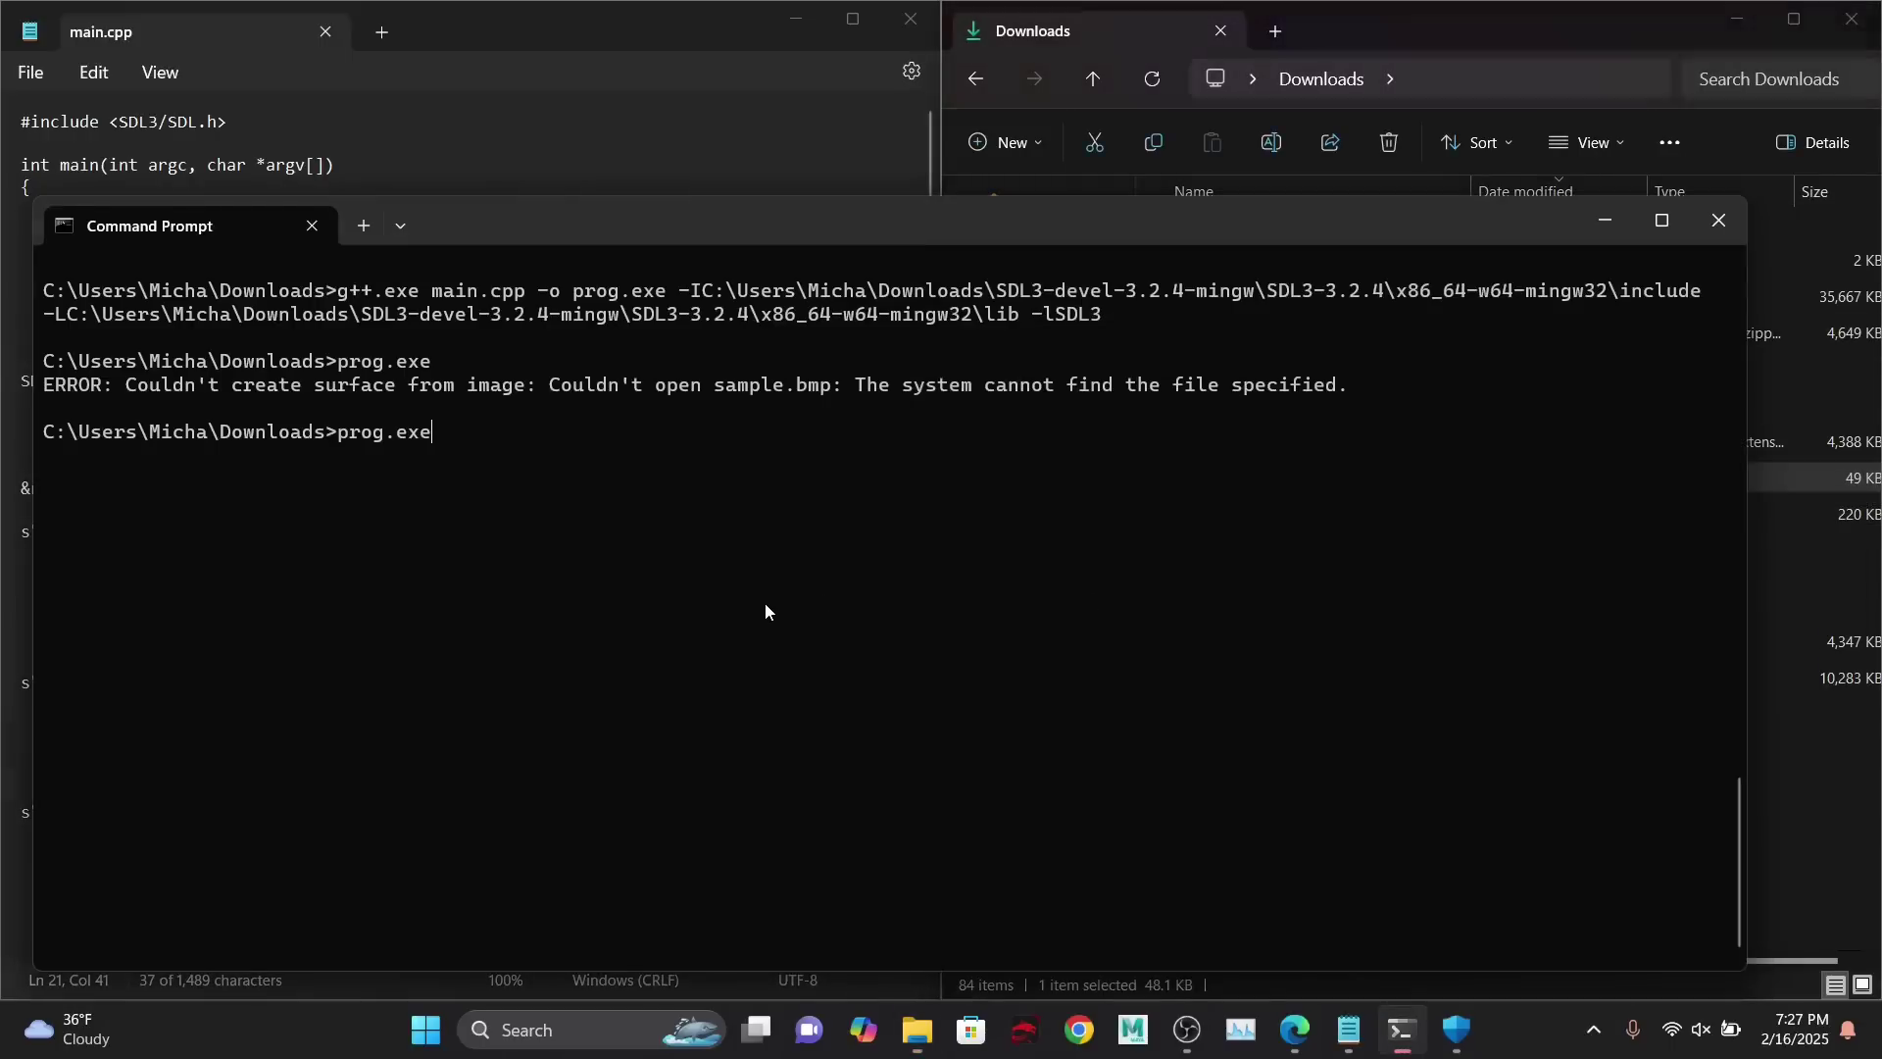
pyautogui.press('Return')
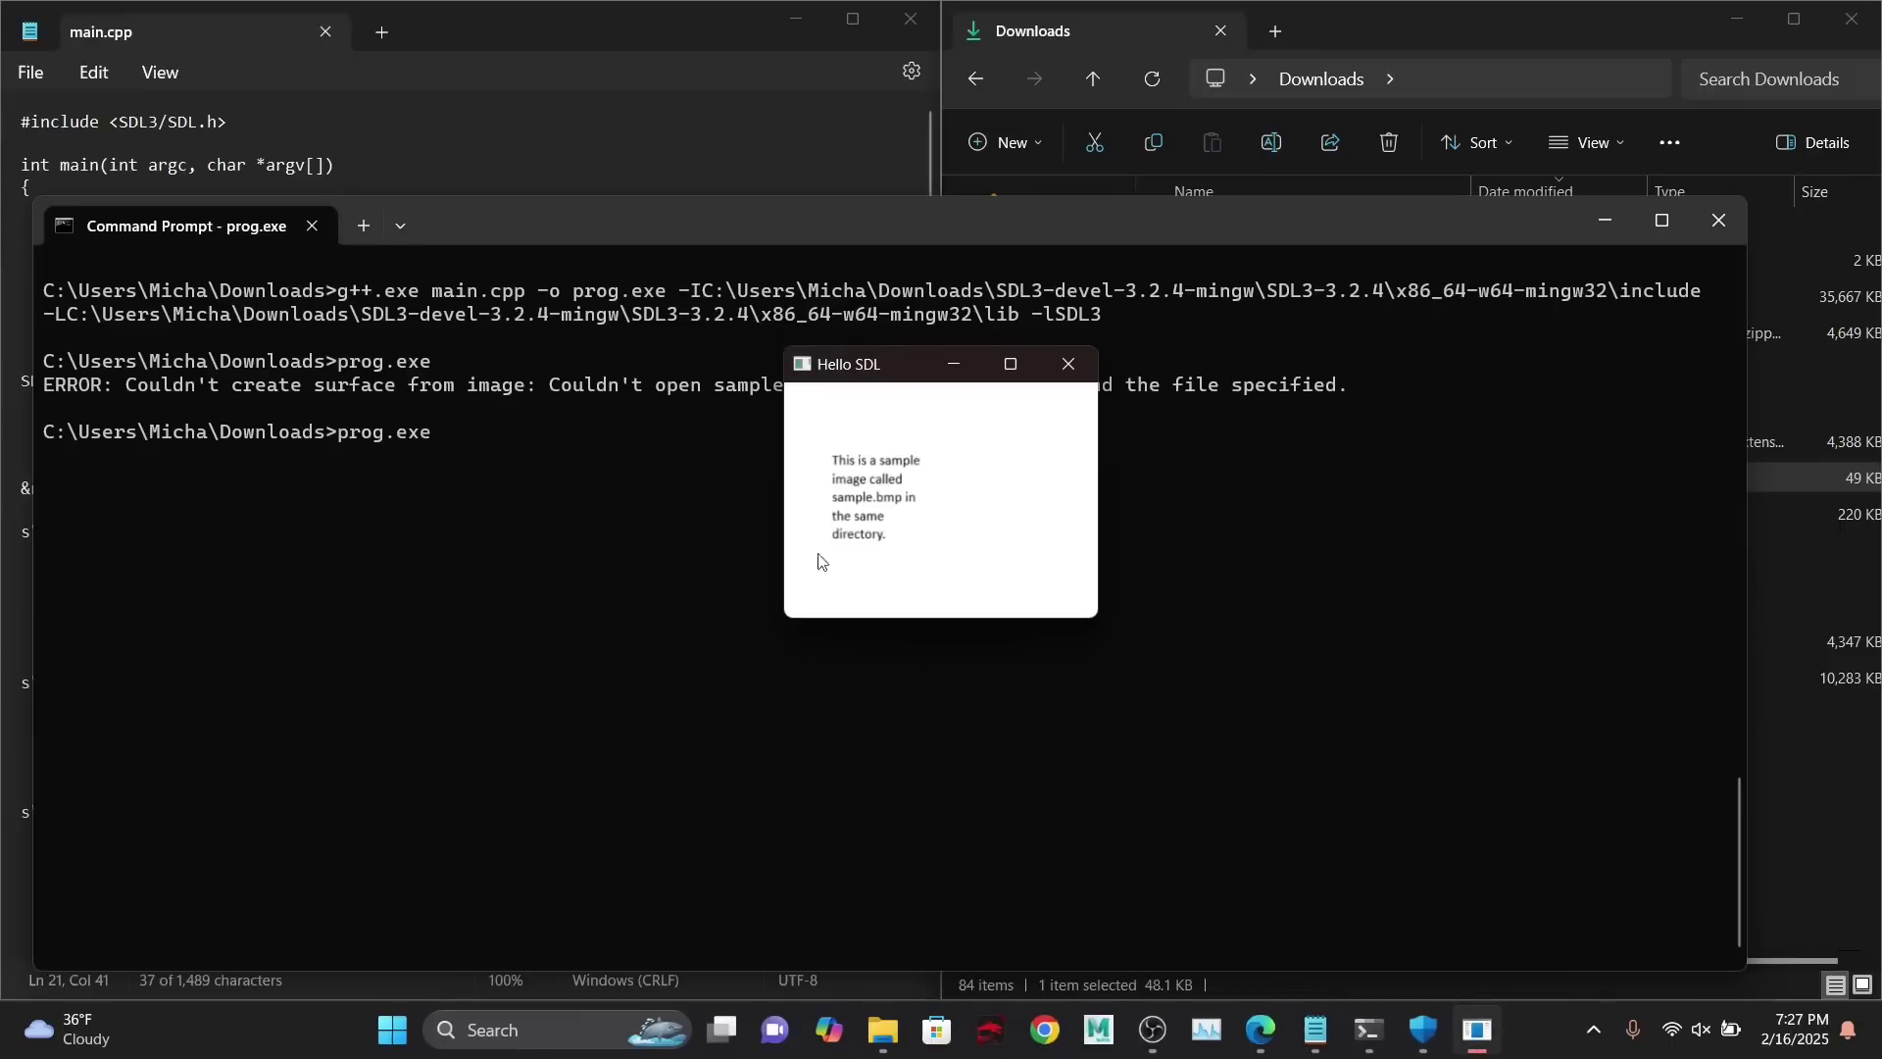
pyautogui.moveTo(893, 373); pyautogui.dragTo(758, 507)
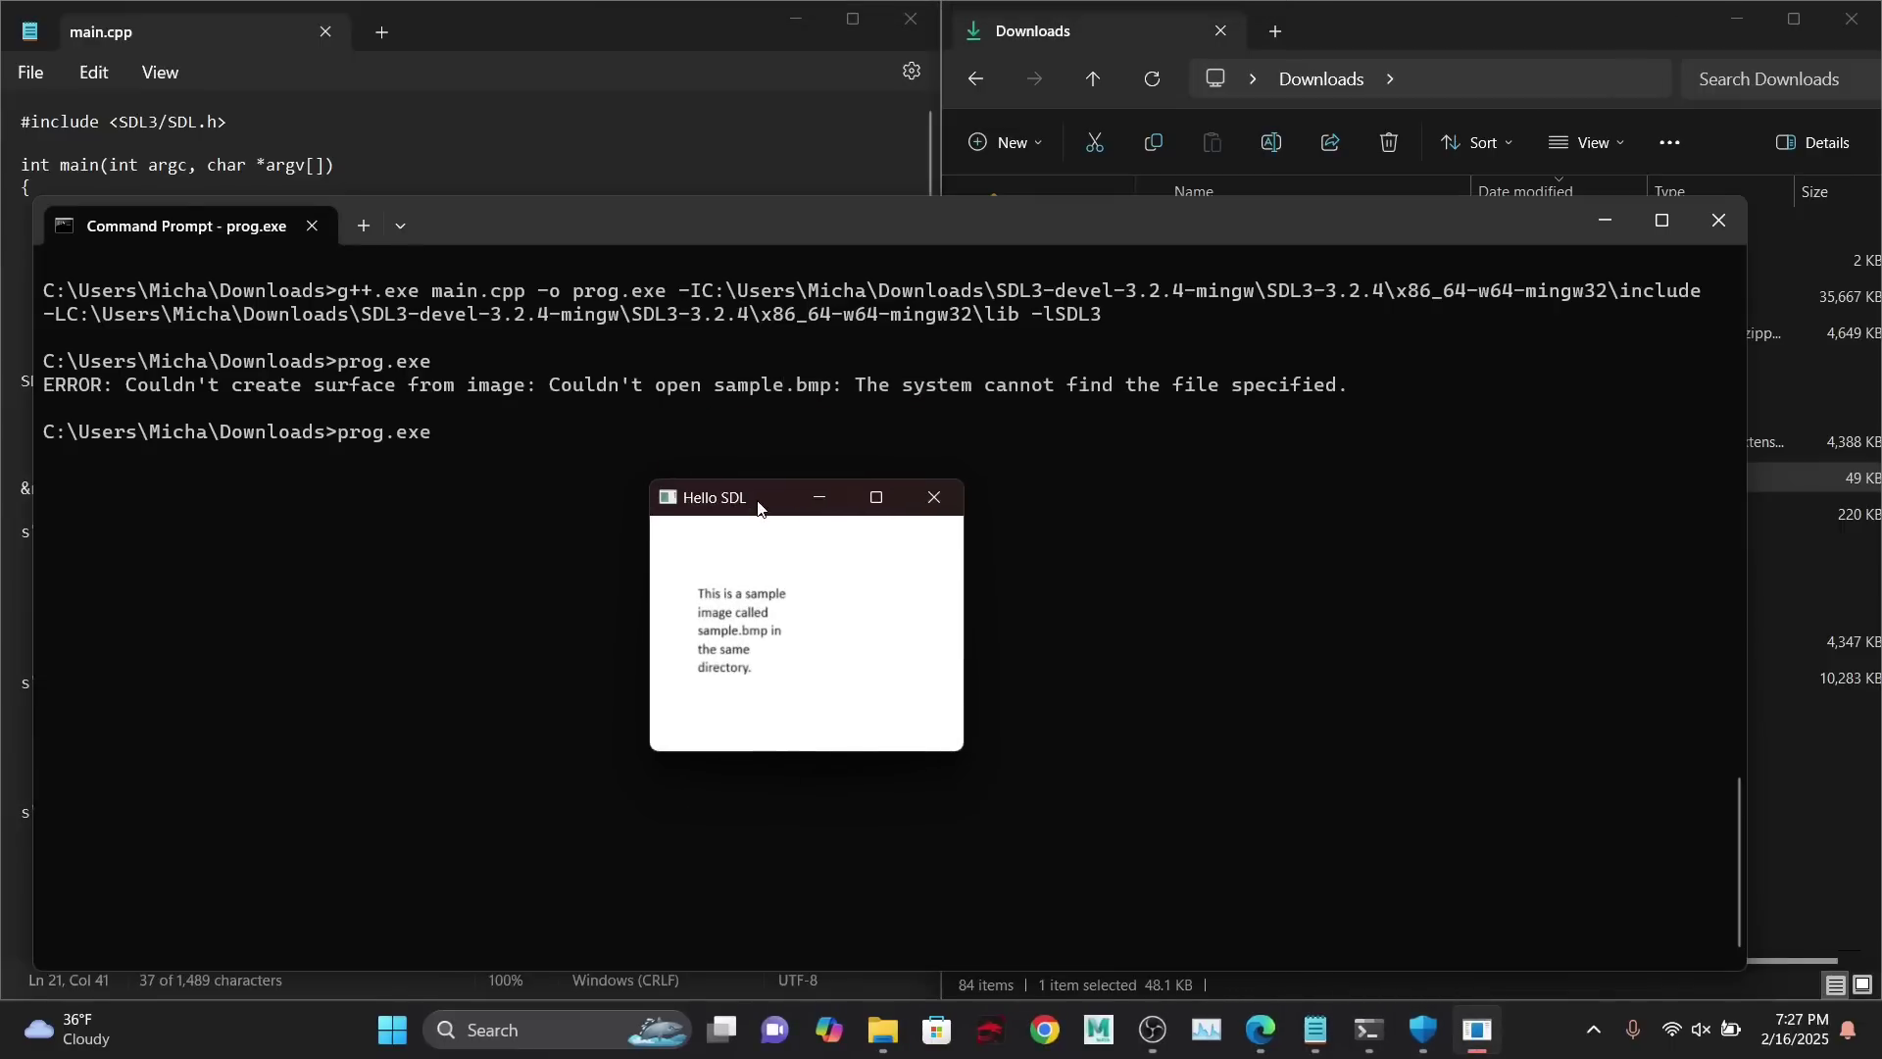
pyautogui.click(912, 497)
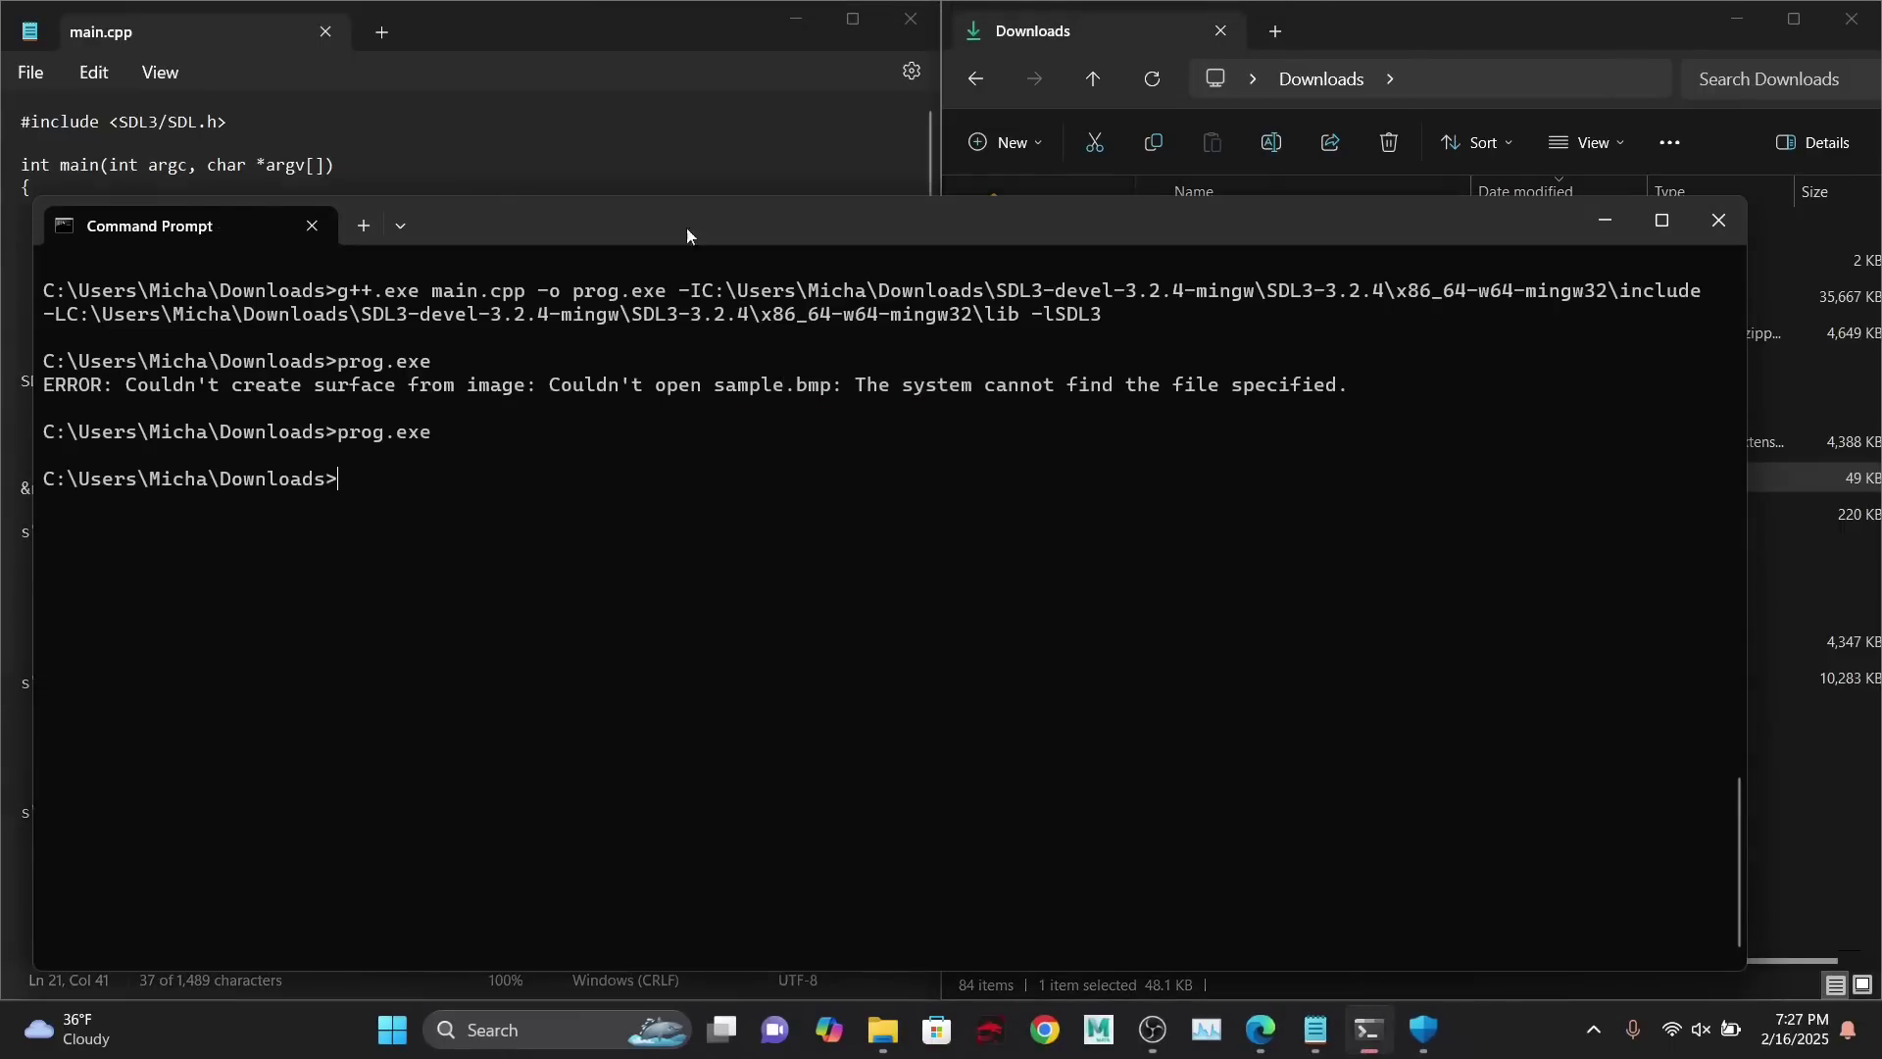
# - Review the complete SDL source code in main.cpp from the include line to the closing brace
pyautogui.click(621, 154)
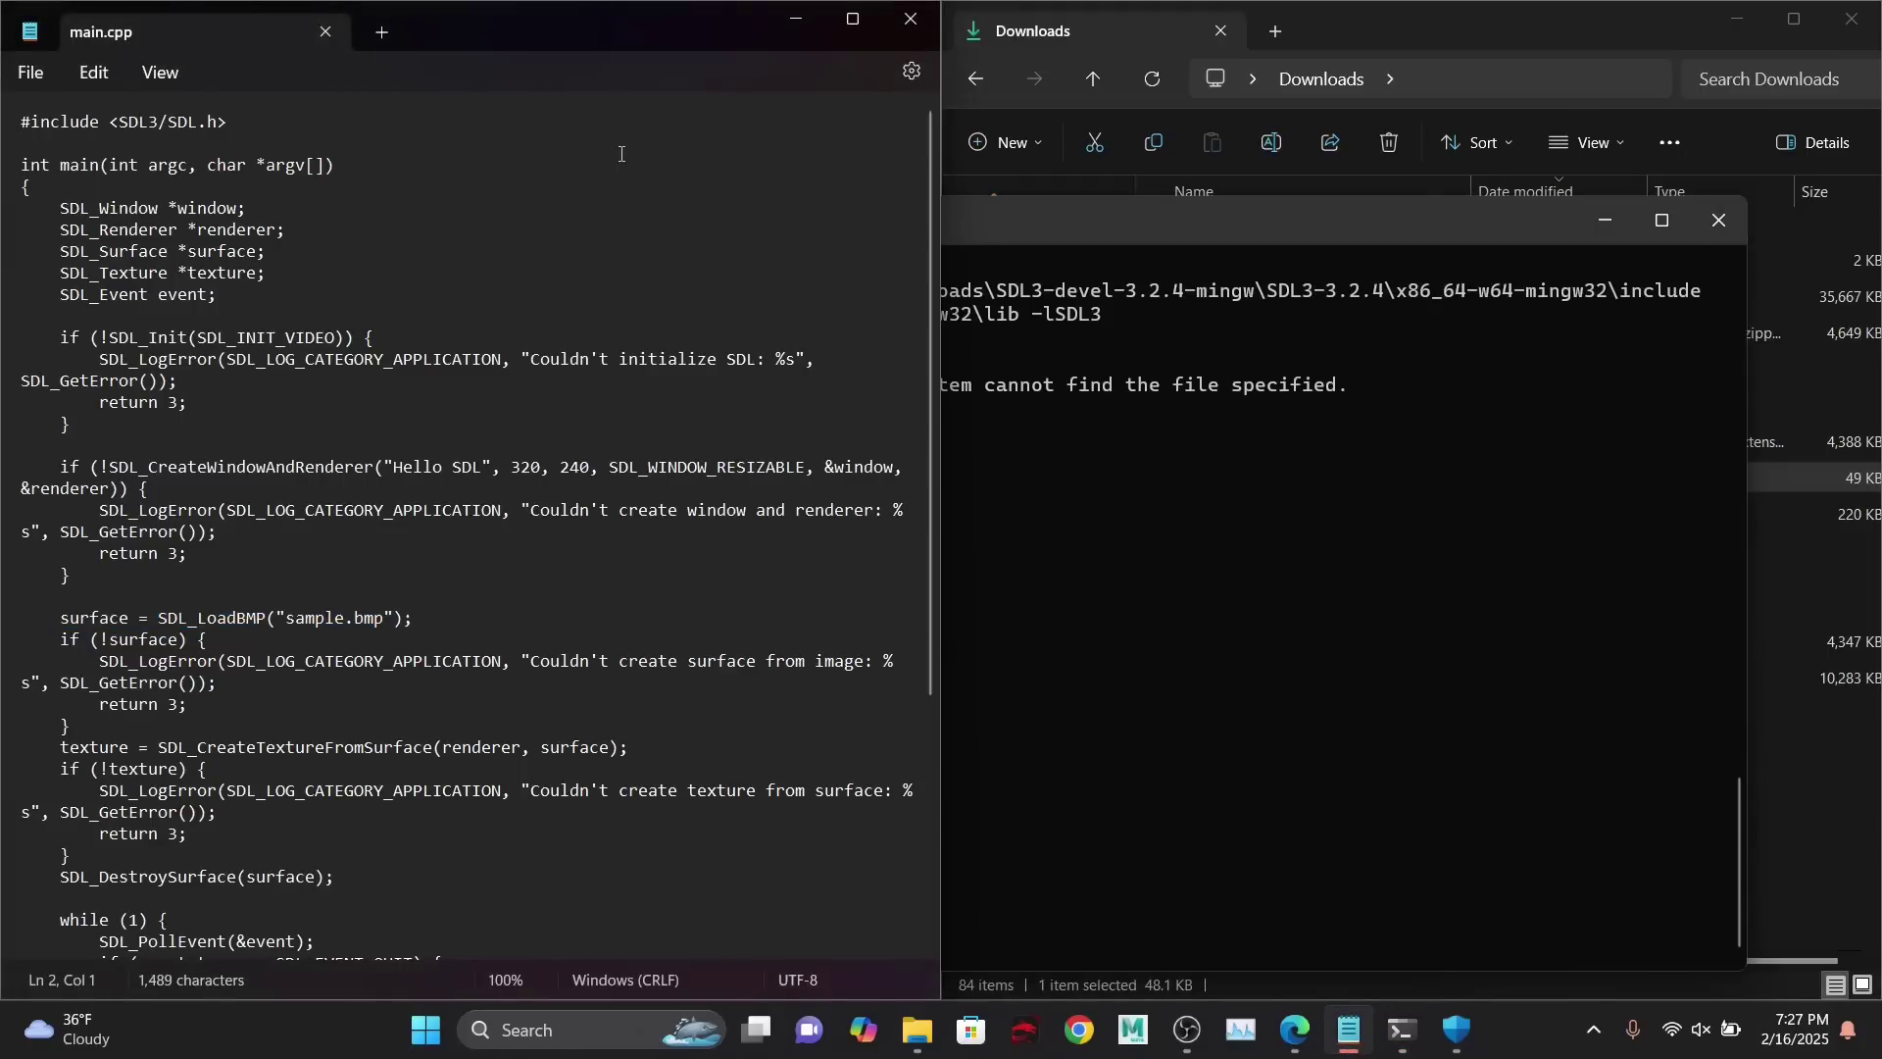
pyautogui.moveTo(620, 154); pyautogui.dragTo(631, 991)
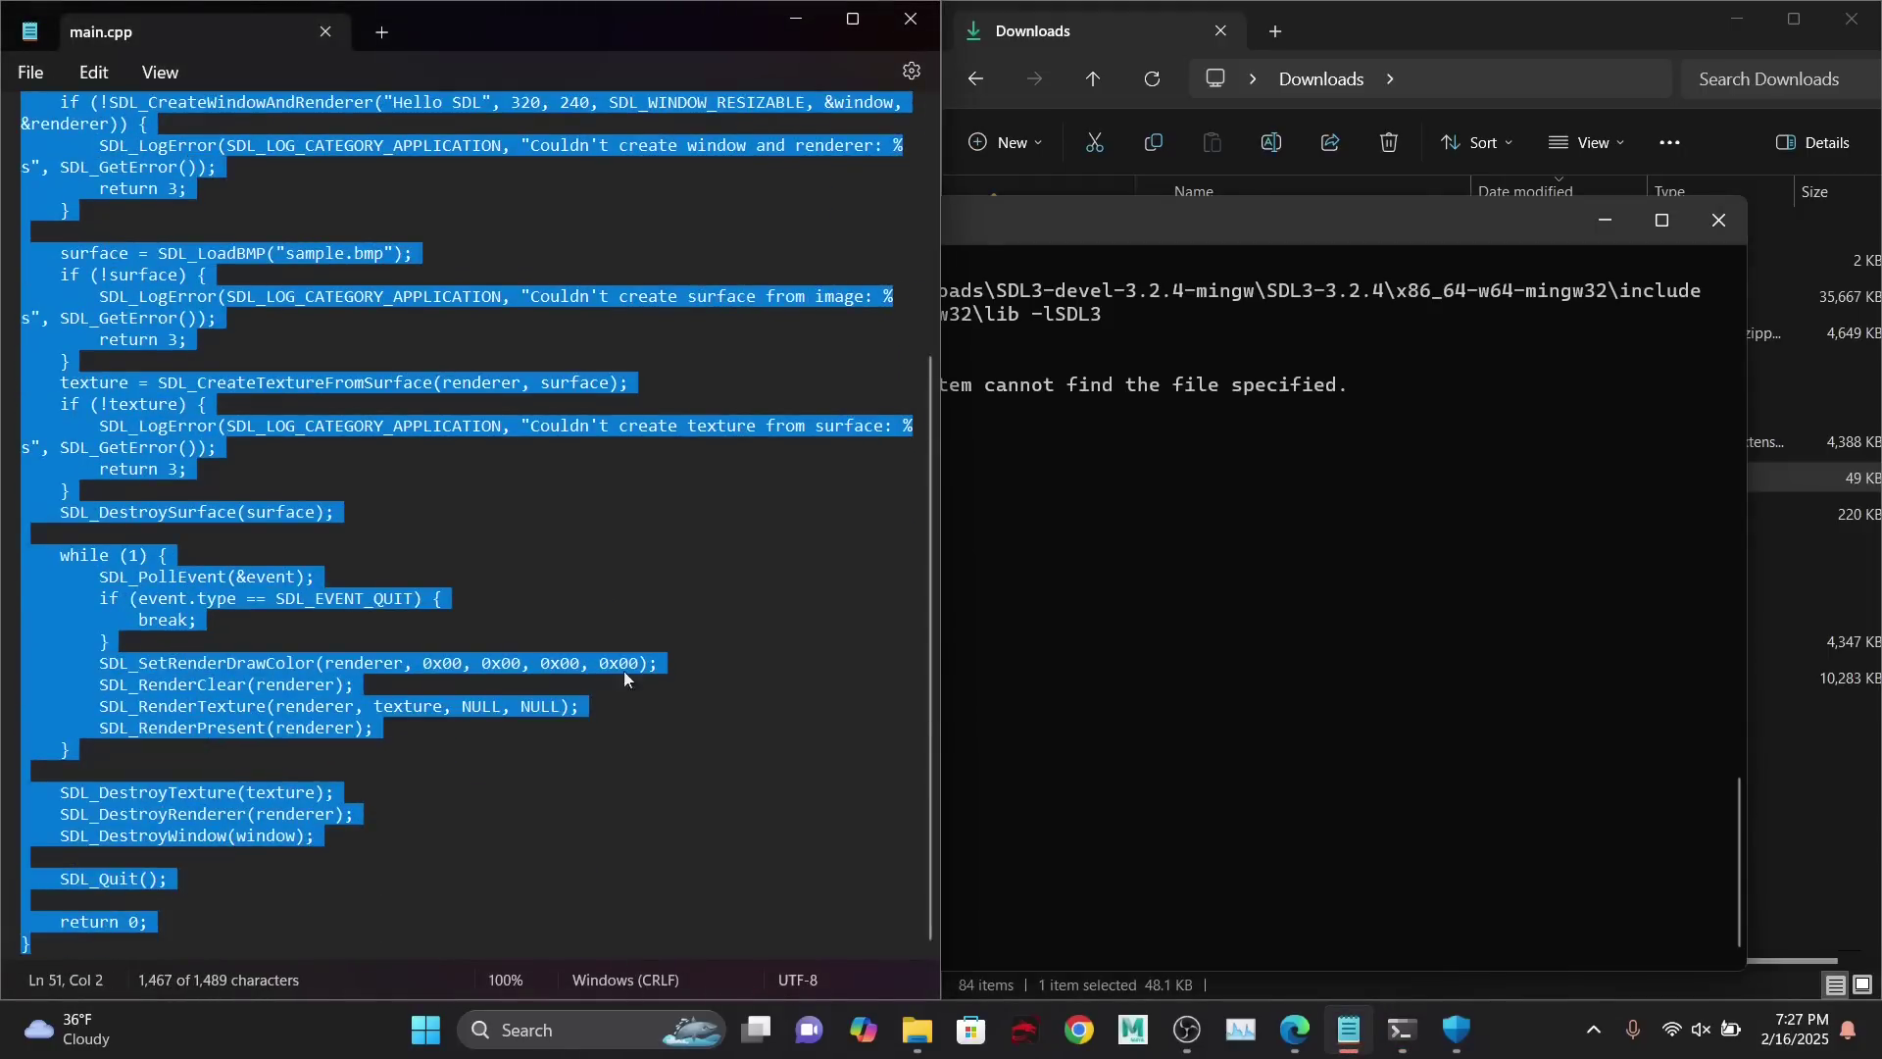
pyautogui.click(638, 537)
pyautogui.moveTo(638, 537); pyautogui.dragTo(222, 5)
pyautogui.click(496, 338)
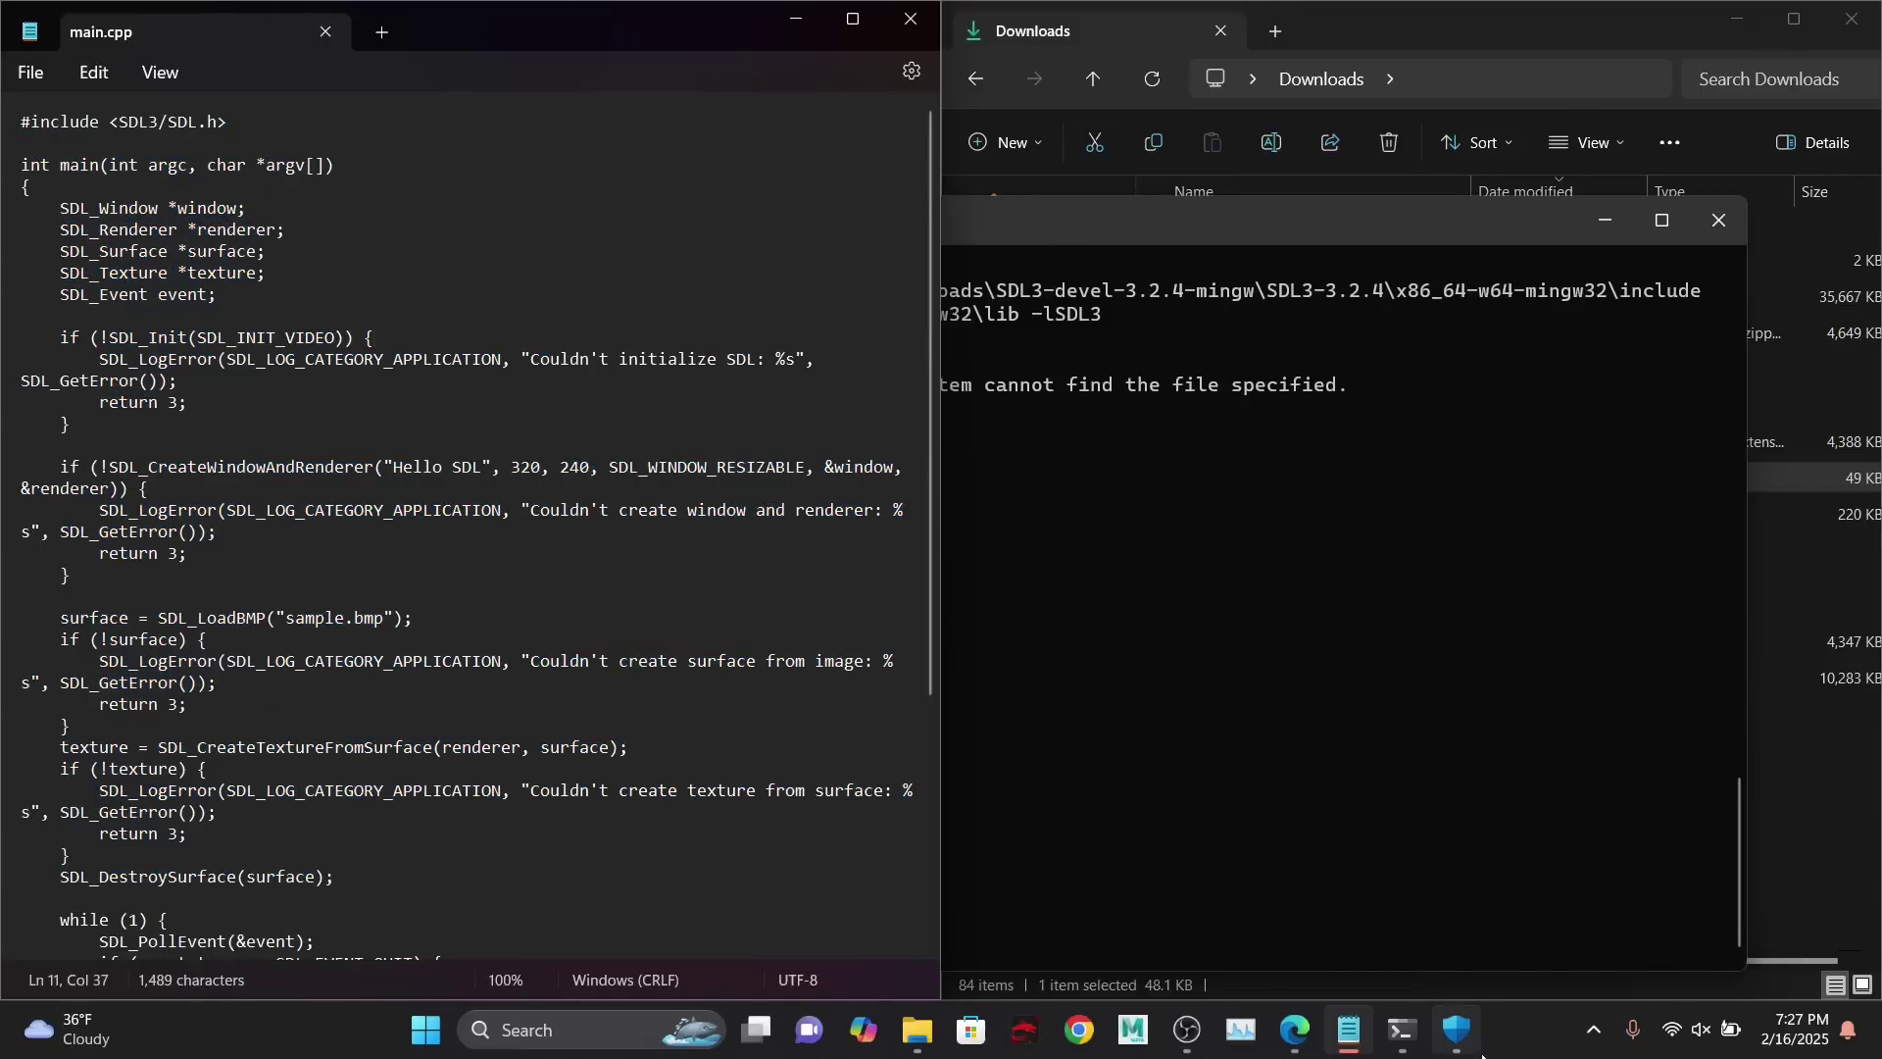
# - Switch to Windows Security and turn Real-time protection on
pyautogui.moveTo(1457, 1029)
pyautogui.click(1462, 918)
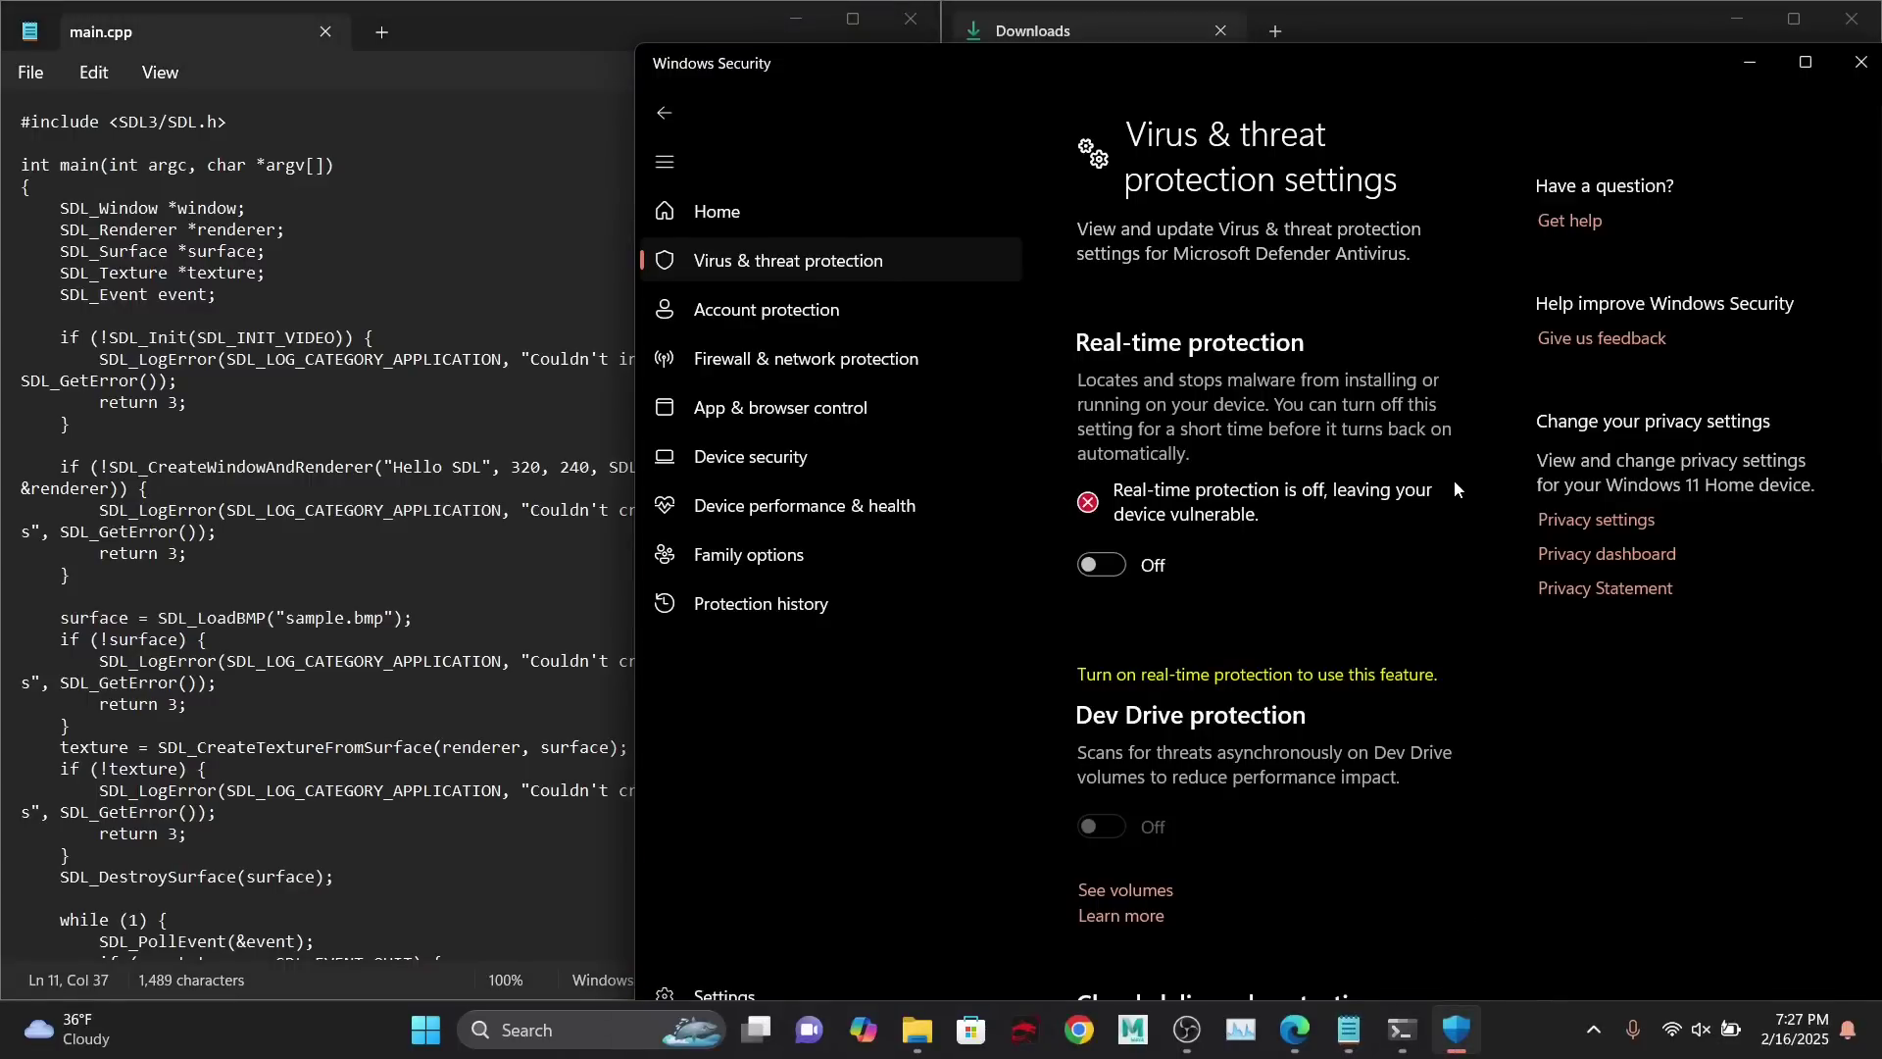
pyautogui.click(1104, 566)
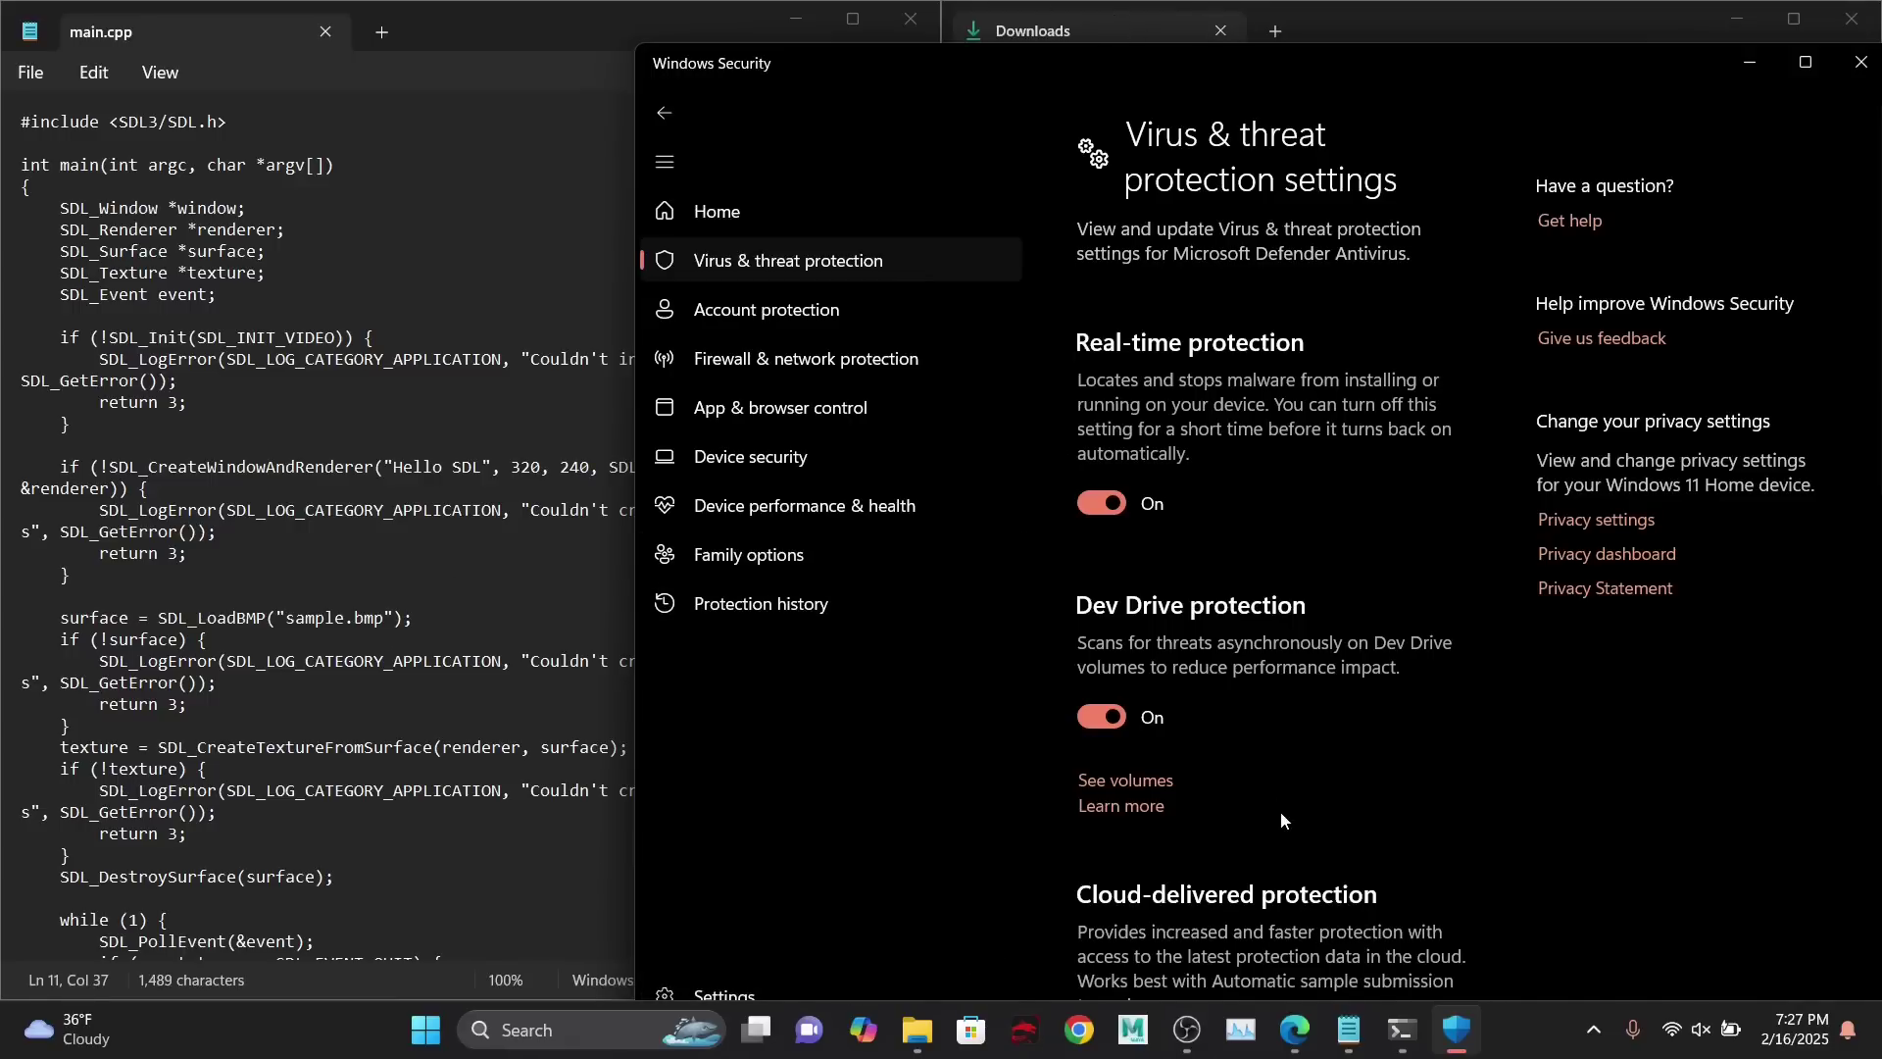
pyautogui.moveTo(1397, 1034)
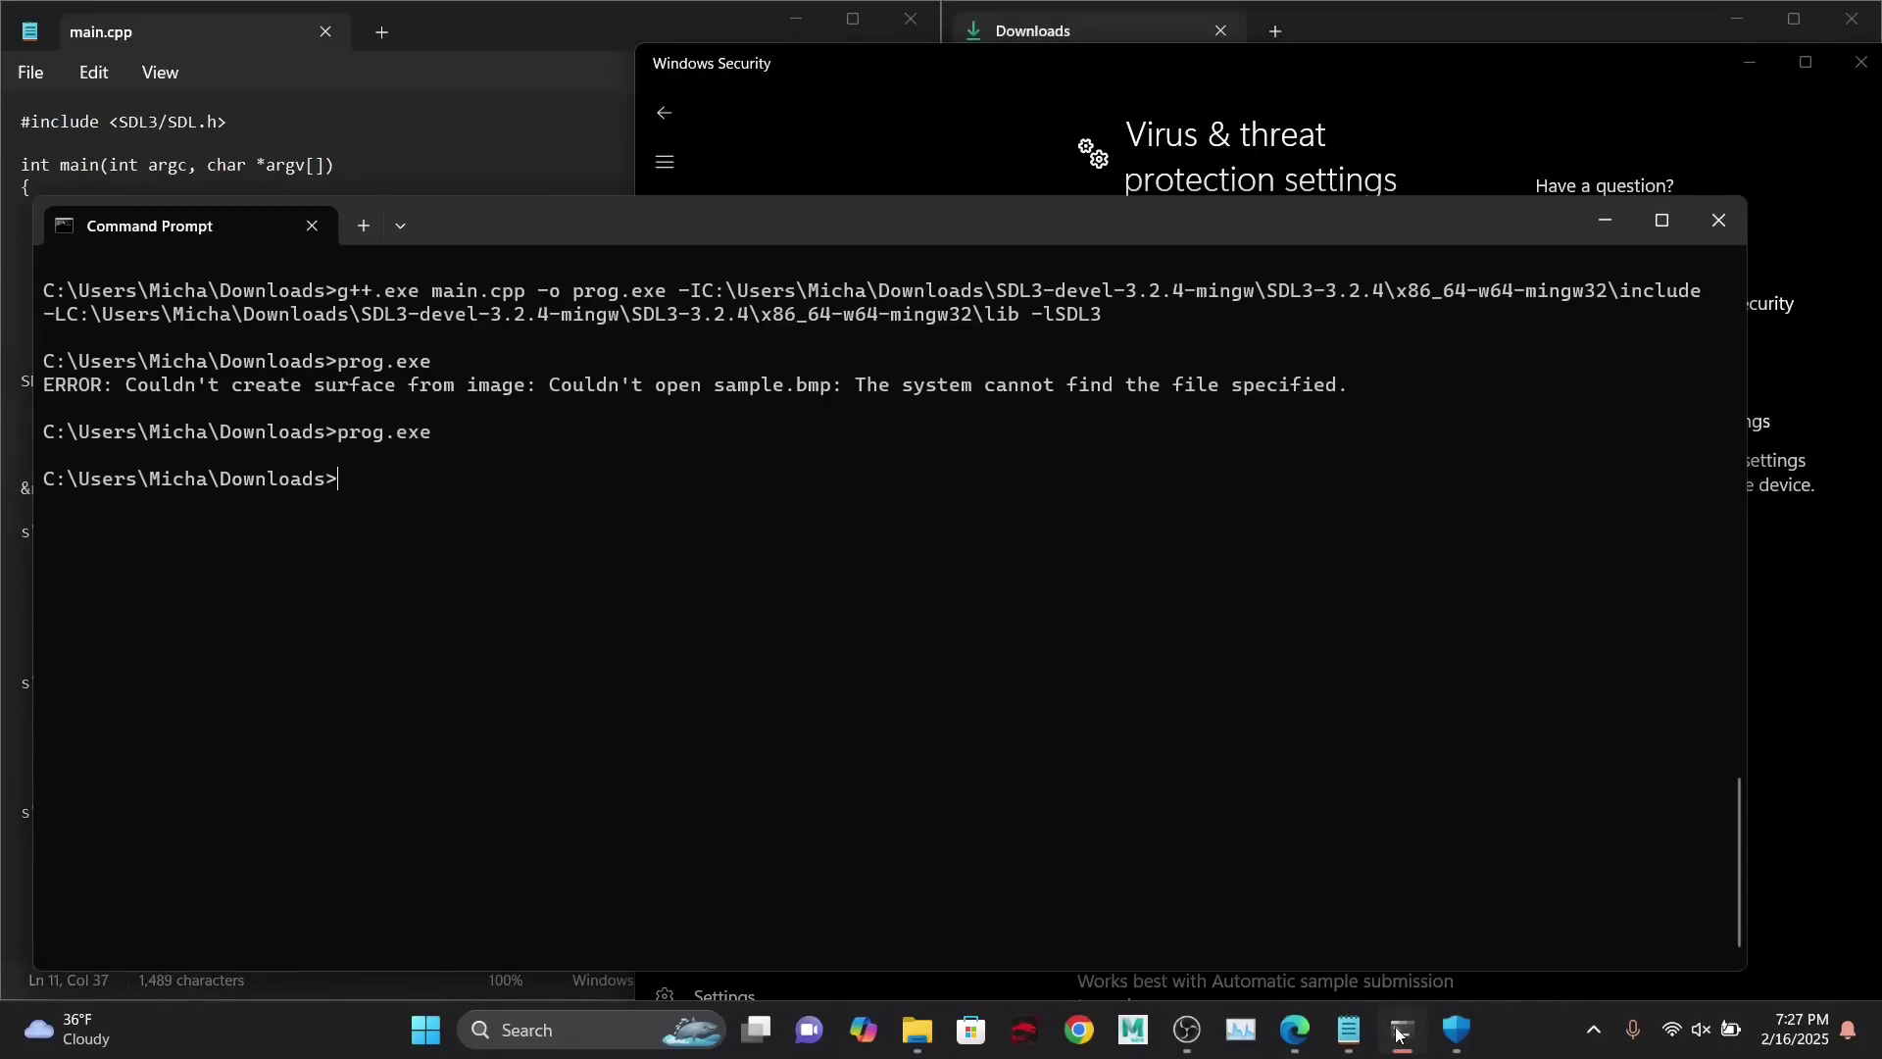
pyautogui.rightClick(1399, 1034)
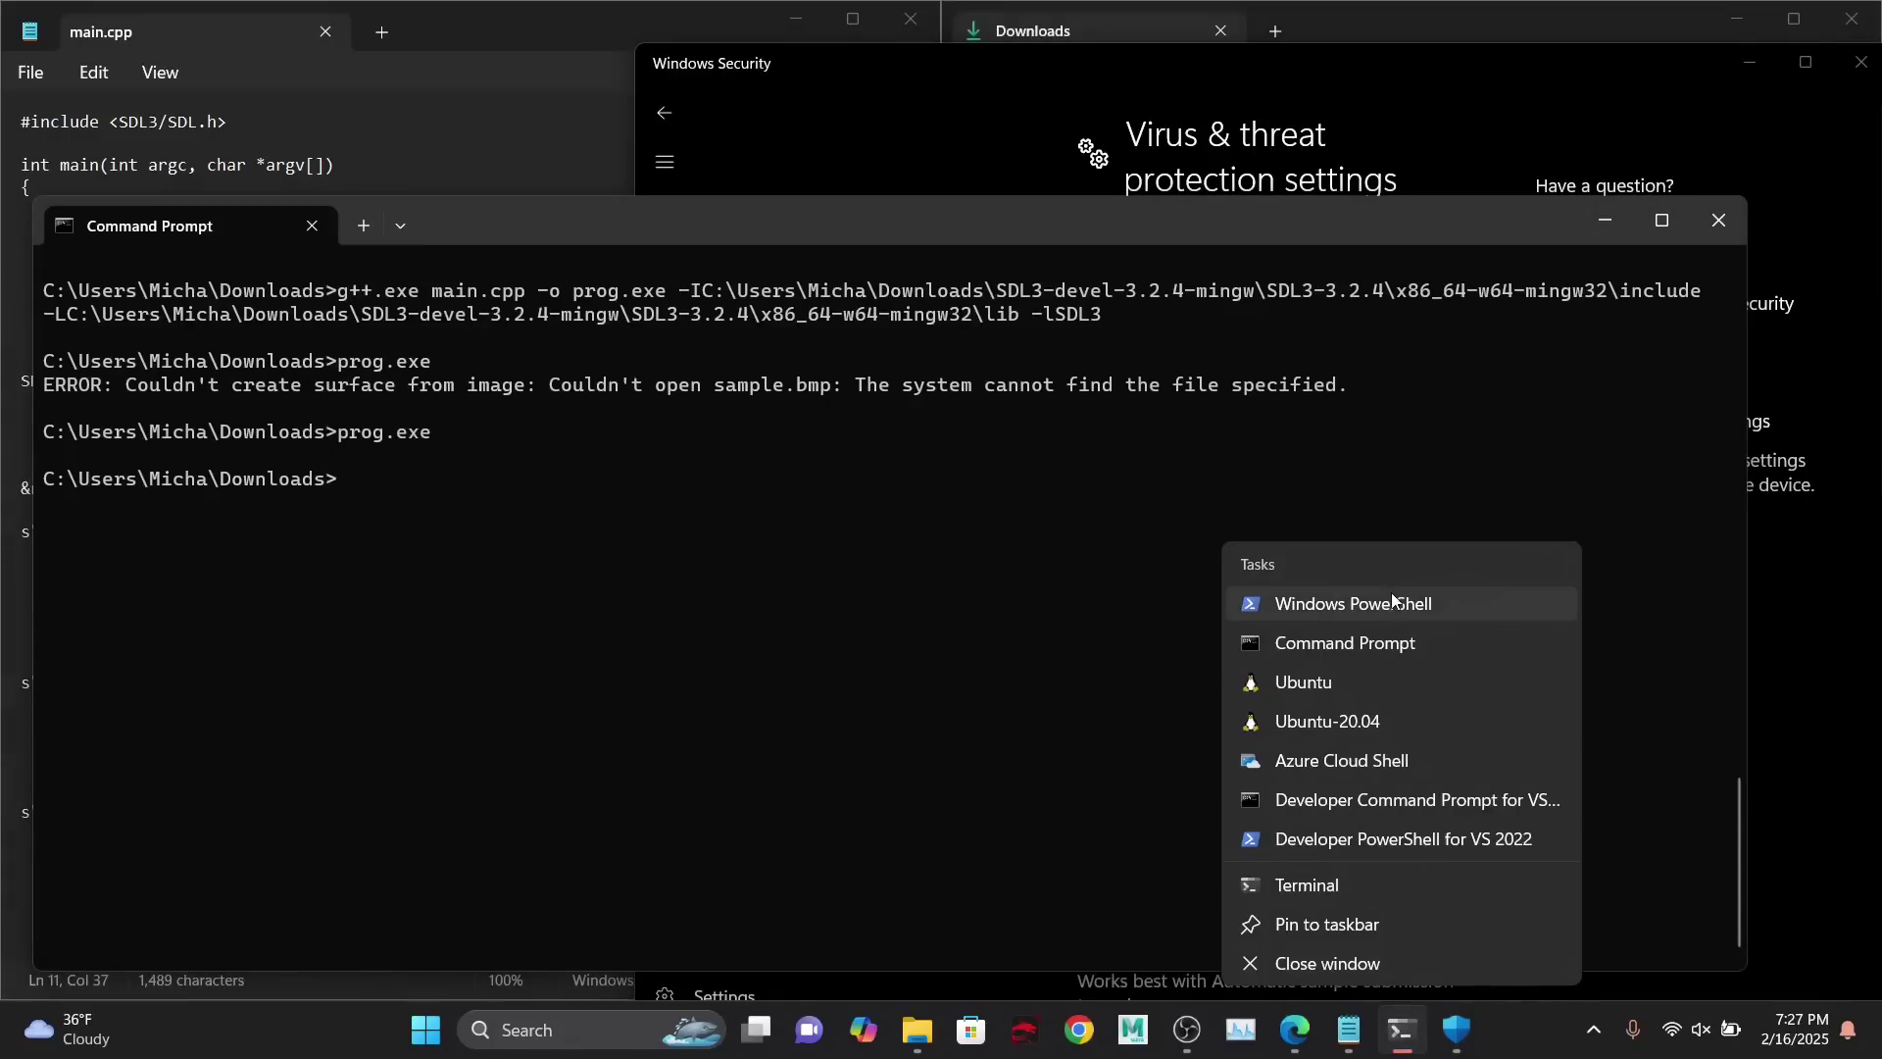
pyautogui.click(425, 514)
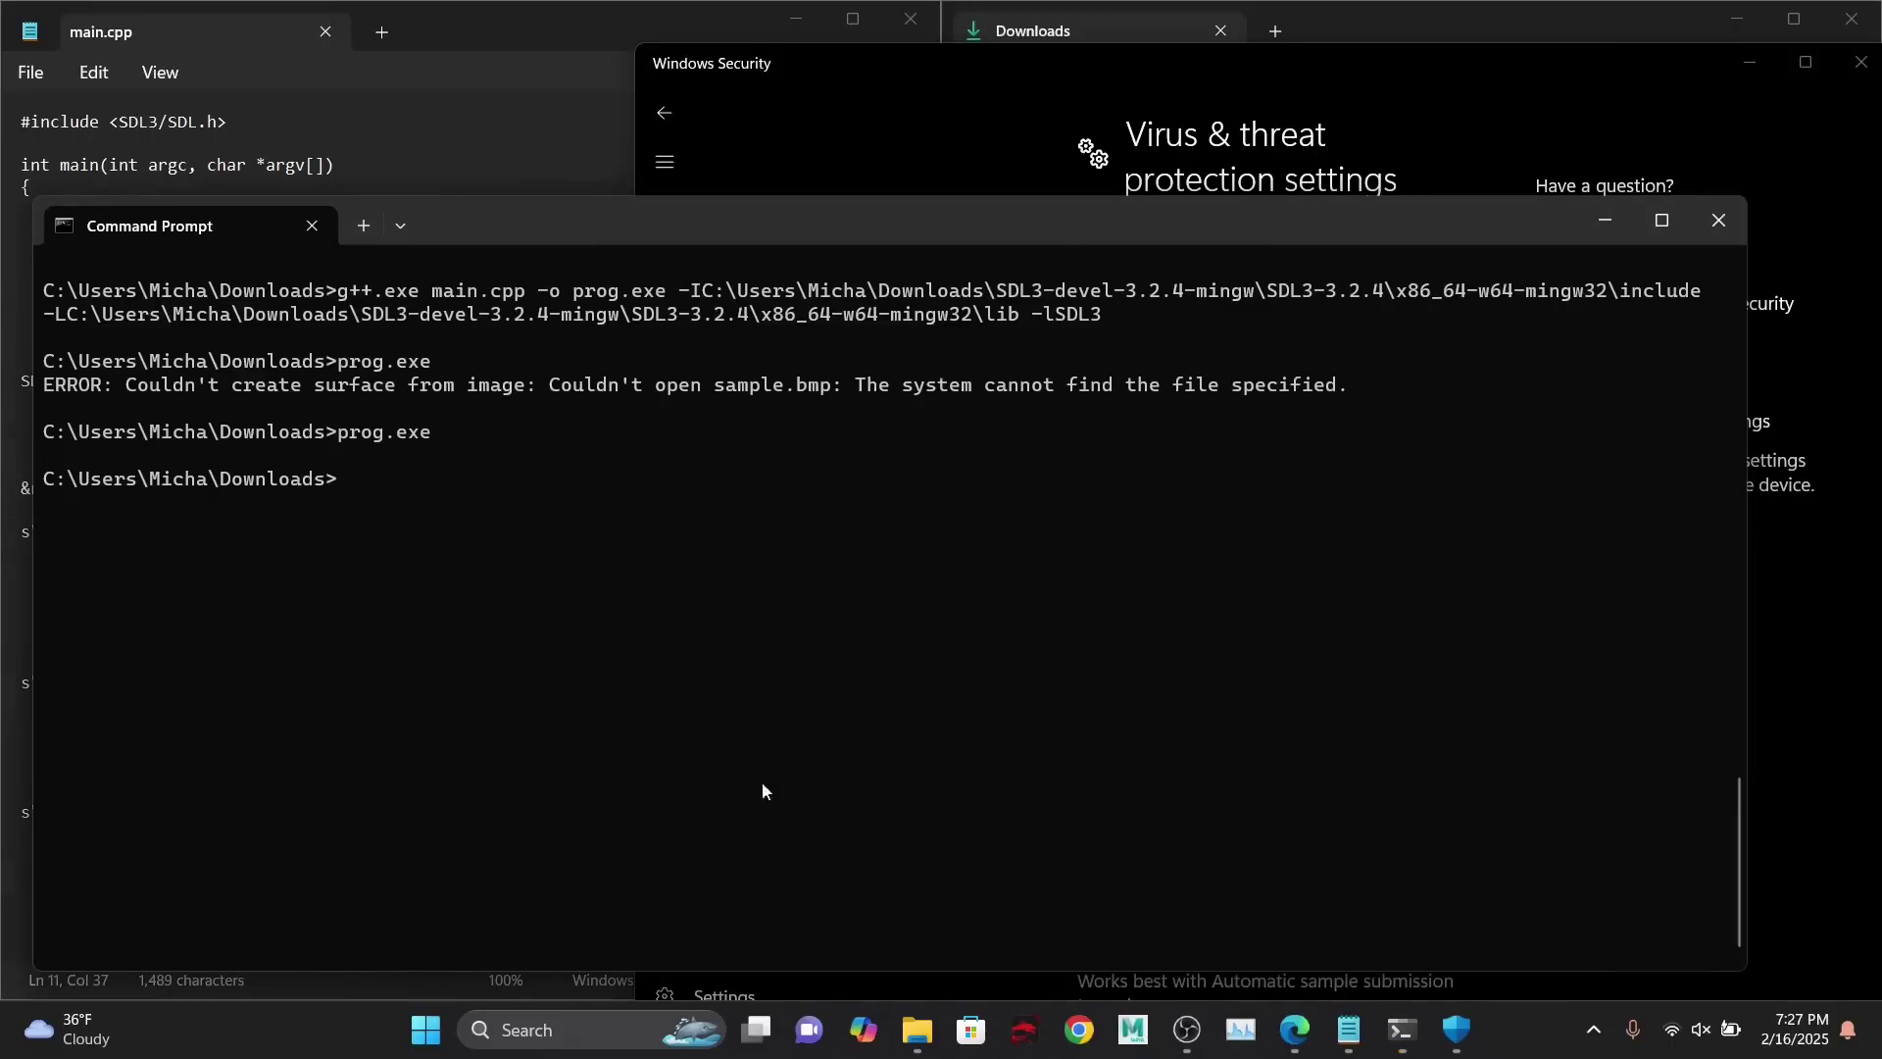
pyautogui.moveTo(920, 1053)
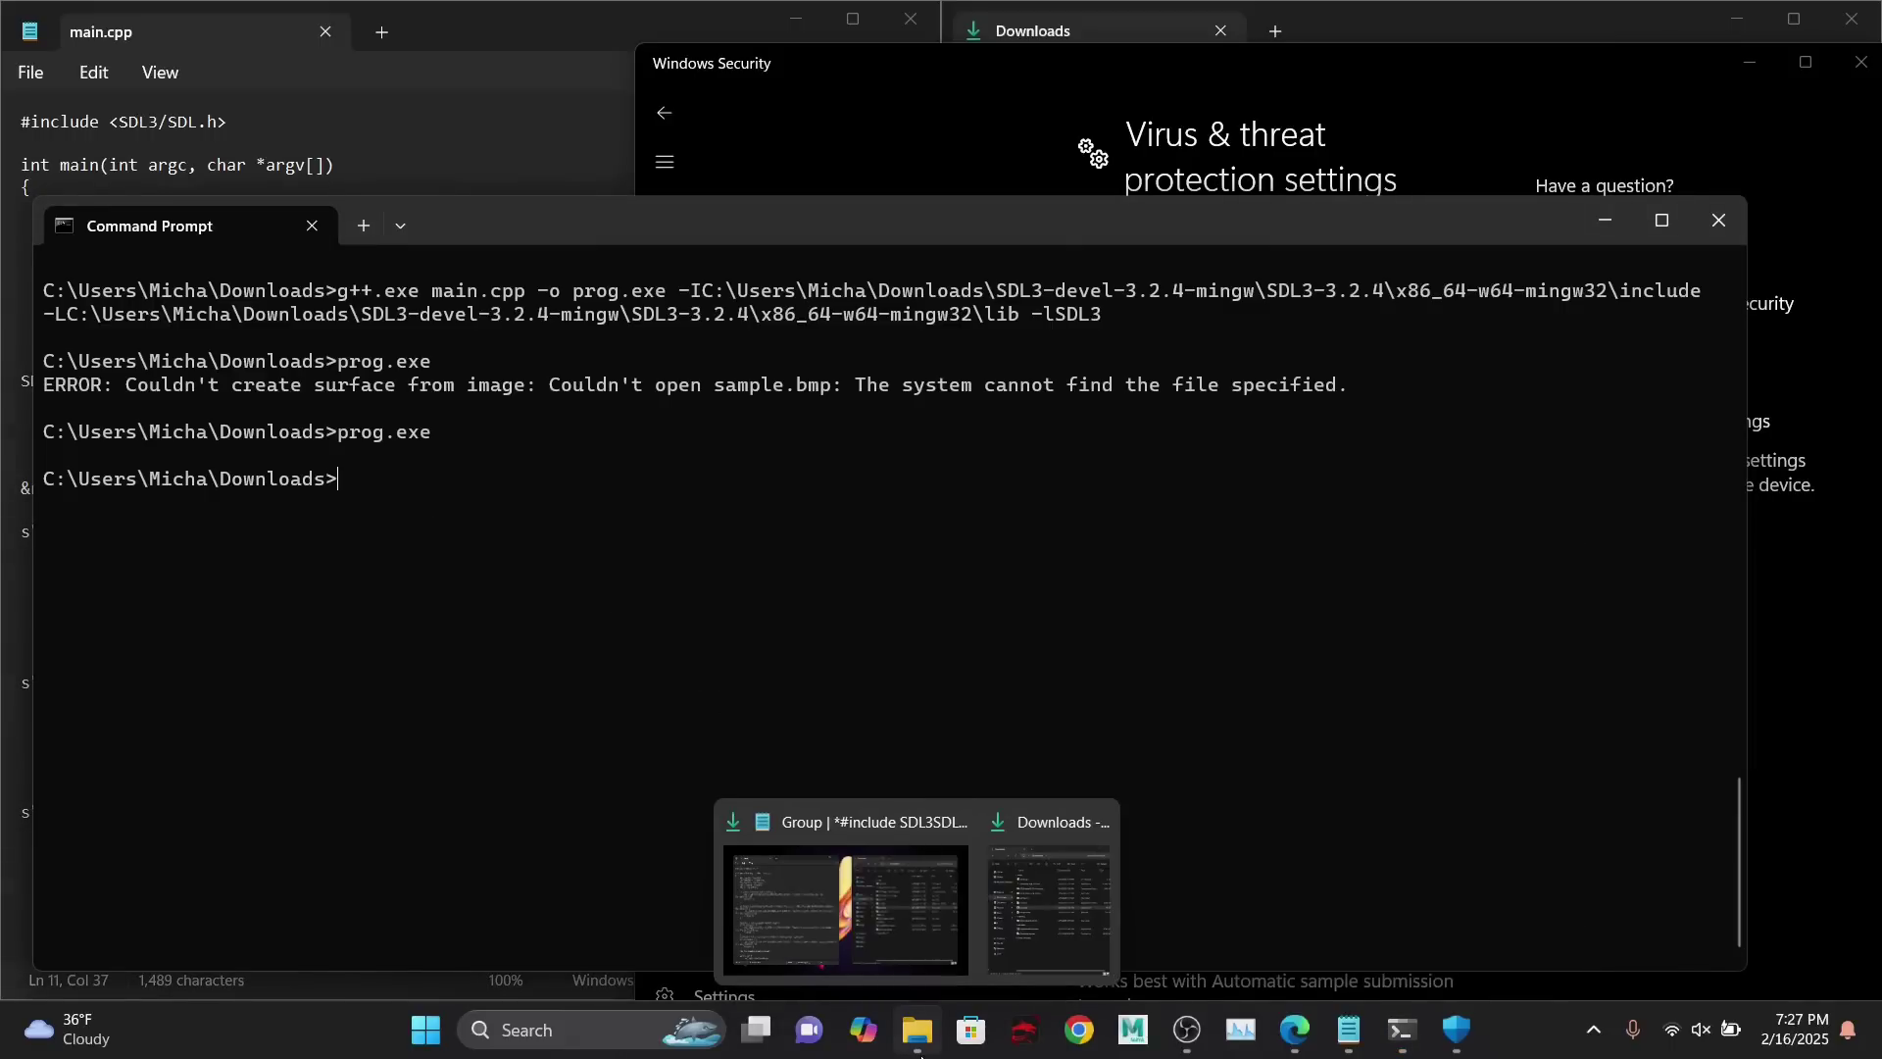
pyautogui.click(504, 147)
# - Highlight and copy the g++ build command in Command Prompt, including its -I and -L paths and the -lSDL3 option
pyautogui.click(1231, 420)
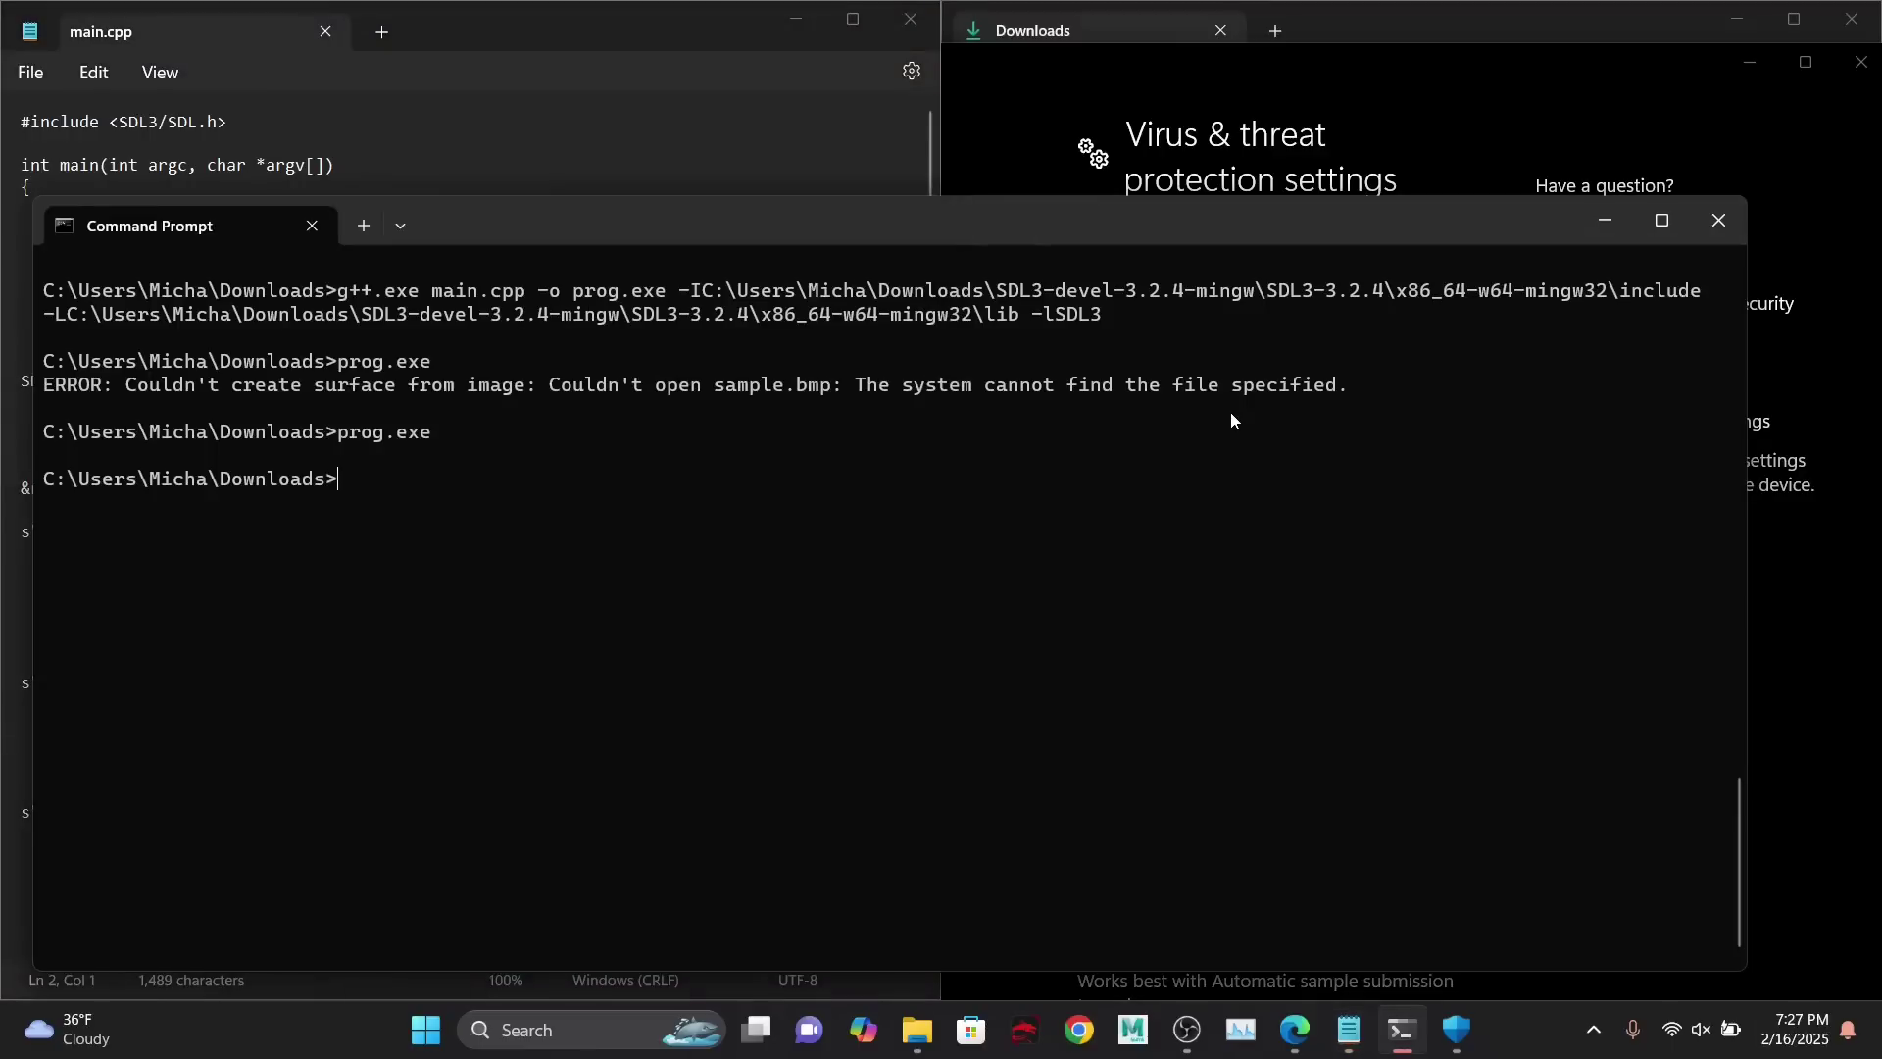
pyautogui.moveTo(338, 290); pyautogui.dragTo(1110, 319)
pyautogui.hotkey('ctrl', 'c')
pyautogui.moveTo(1109, 316); pyautogui.dragTo(333, 290)
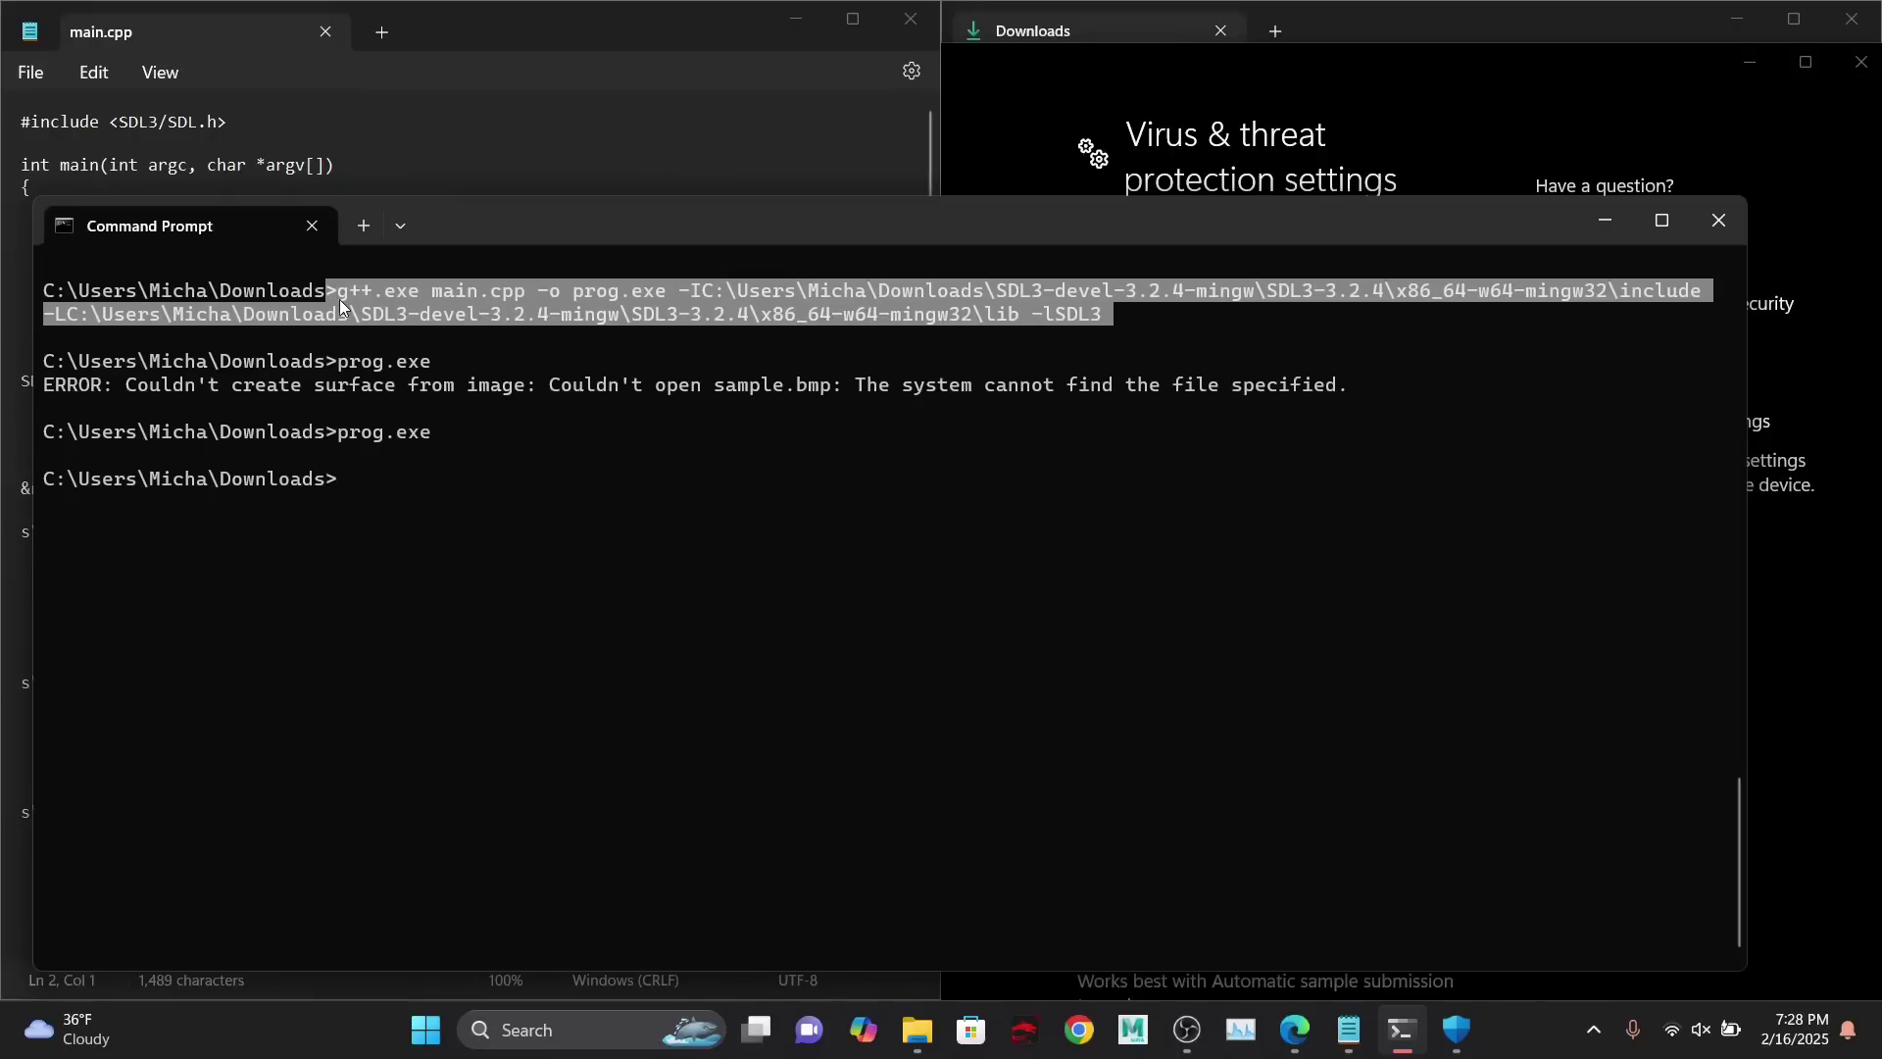
pyautogui.hotkey('ctrl', 'c')
pyautogui.moveTo(1010, 316); pyautogui.dragTo(1090, 316)
pyautogui.moveTo(796, 289); pyautogui.dragTo(1167, 313)
pyautogui.hotkey('ctrl', 'c')
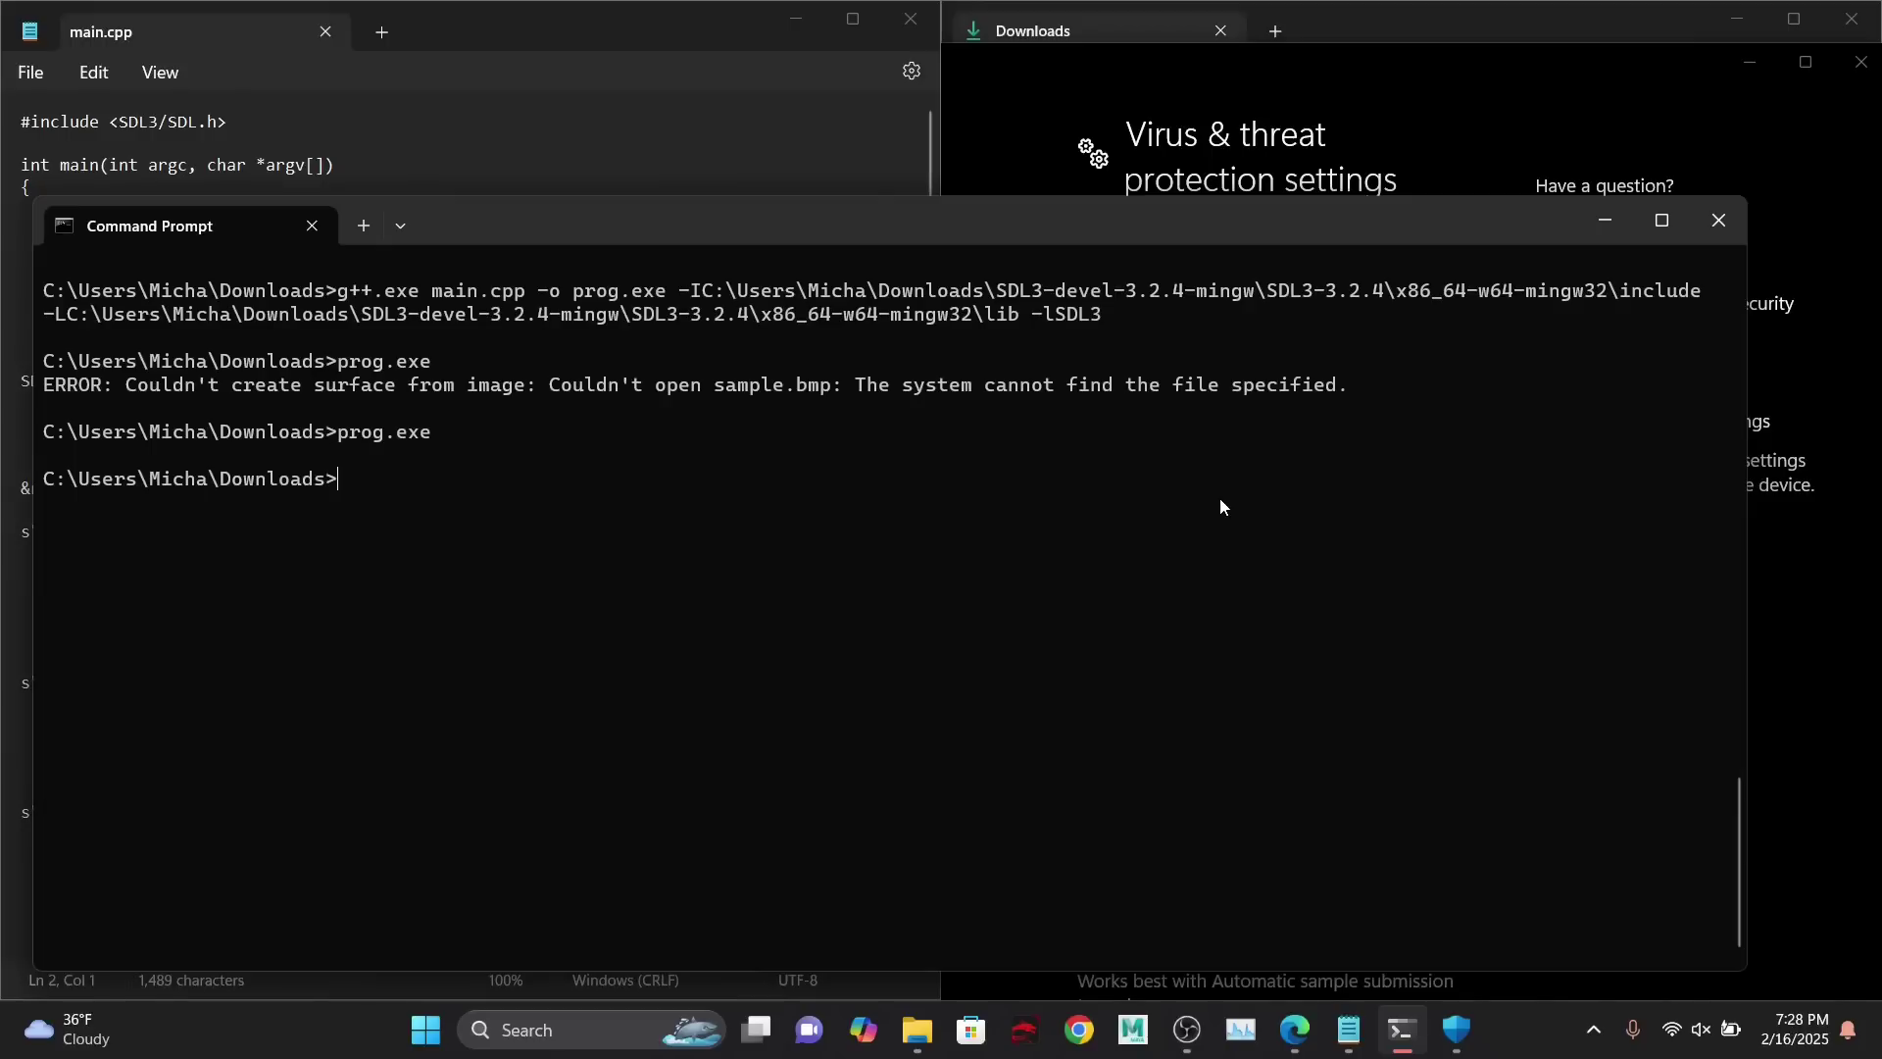